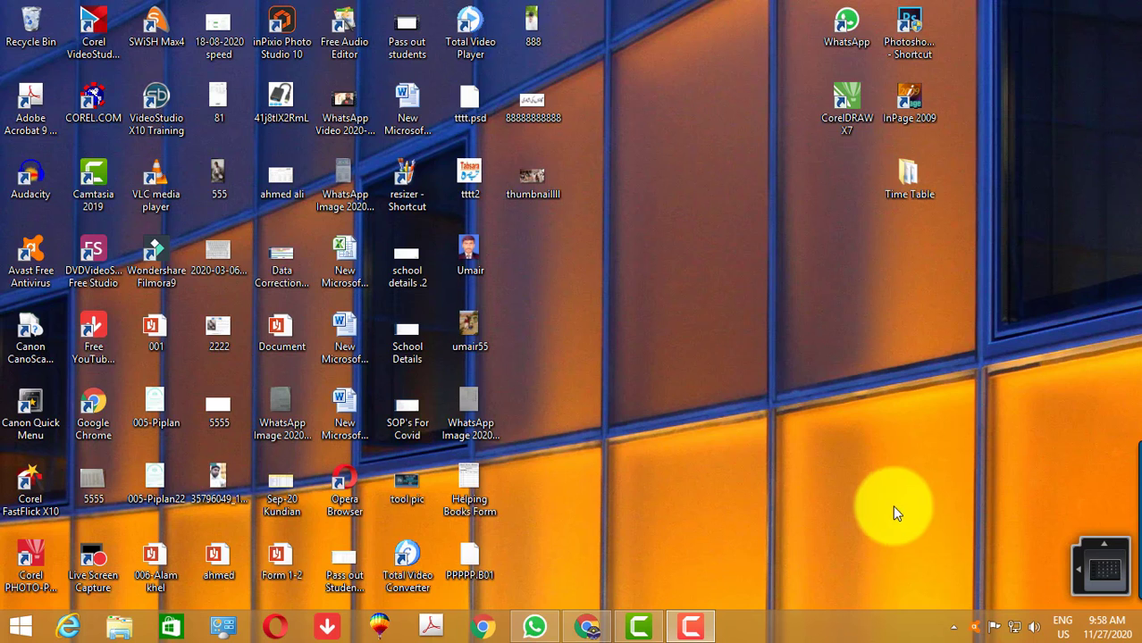
# Refresh the desktop, then open File Explorer and refresh the This PC view
pyautogui.rightClick(685, 228)
pyautogui.click(729, 274)
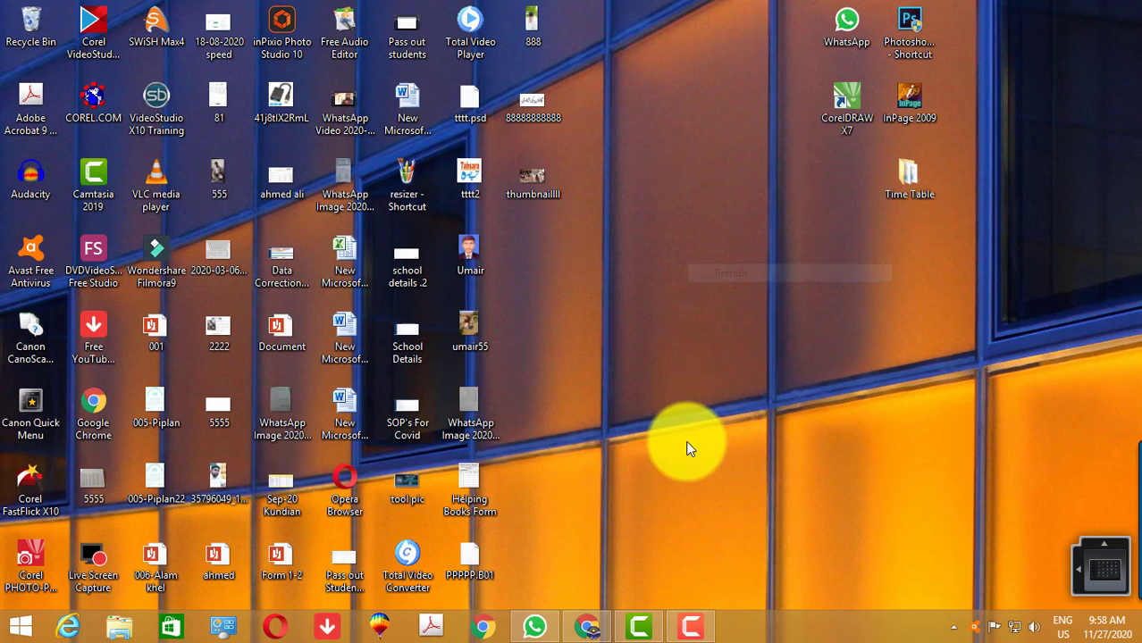
pyautogui.click(118, 628)
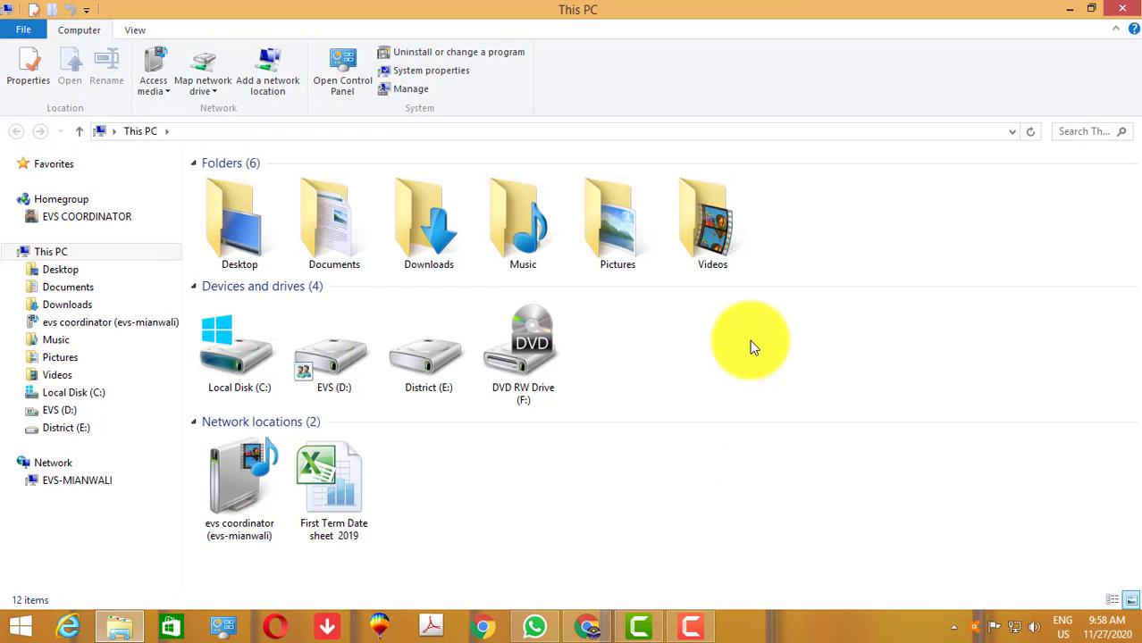
pyautogui.rightClick(752, 344)
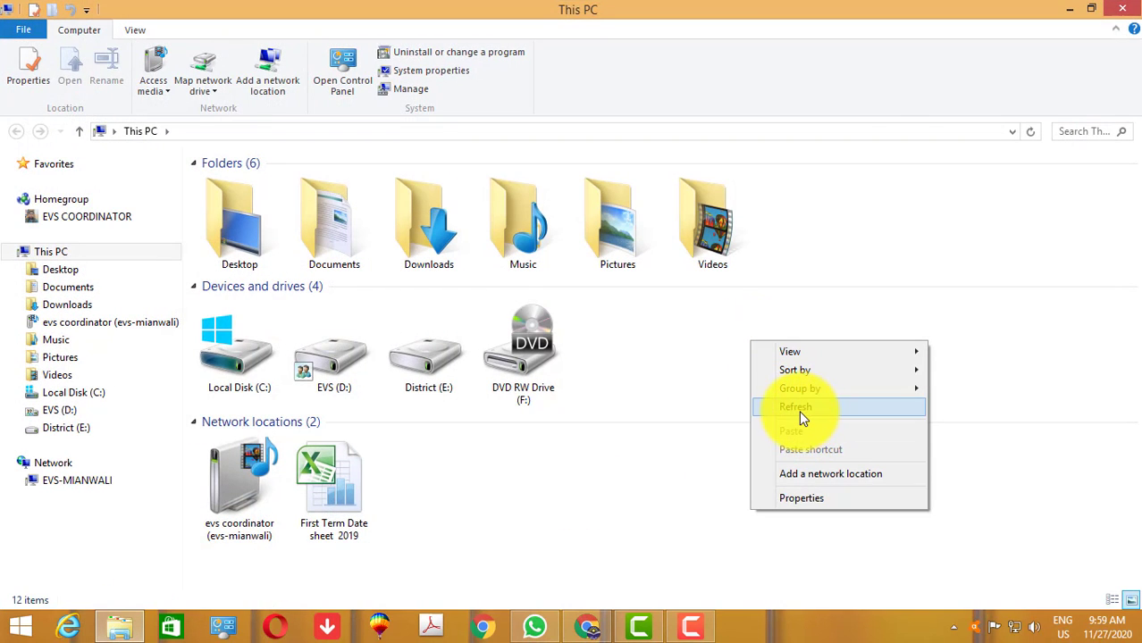
pyautogui.click(799, 410)
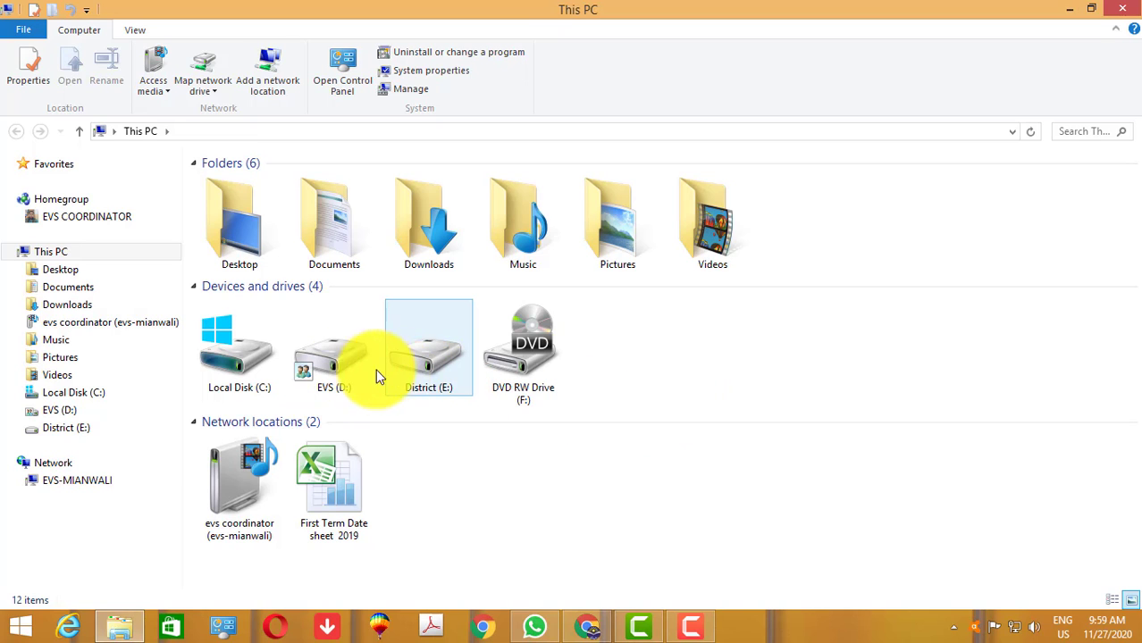
# Navigate to EVS (D:) > MONITRING REPORT > Oct-2020 folder of form photos
pyautogui.doubleClick(346, 366)
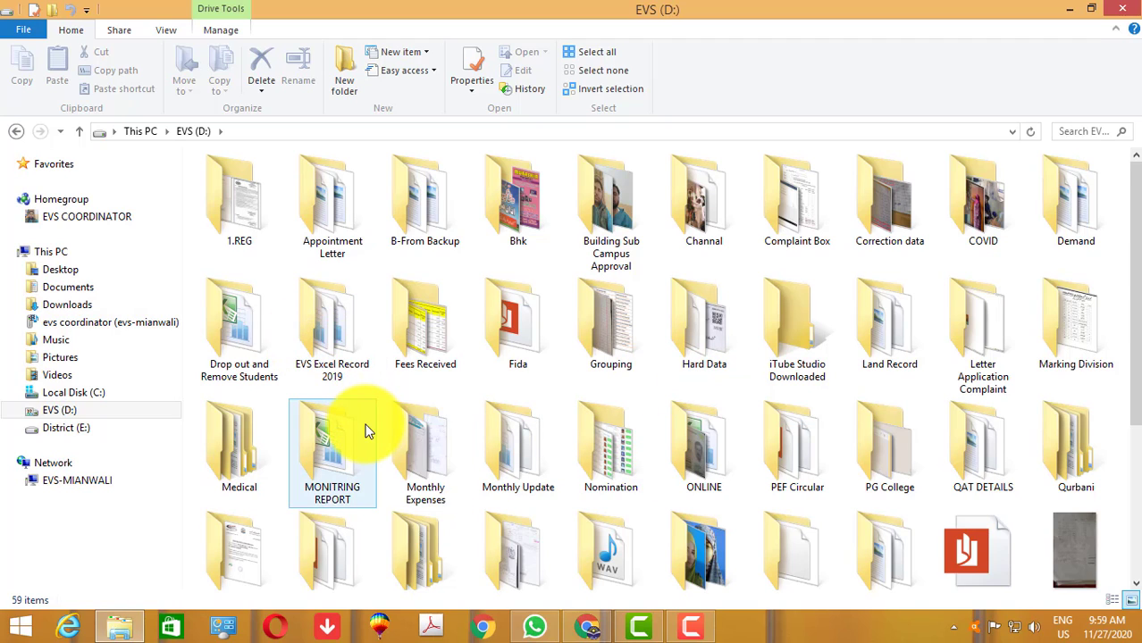
pyautogui.click(585, 449)
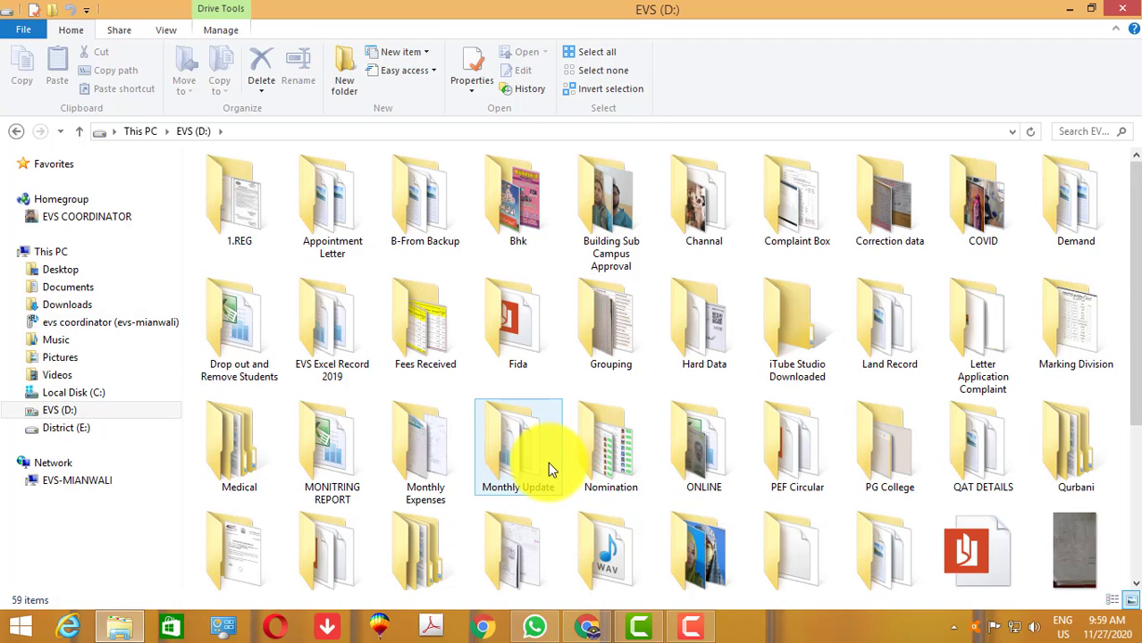
pyautogui.click(330, 457)
pyautogui.doubleClick(329, 457)
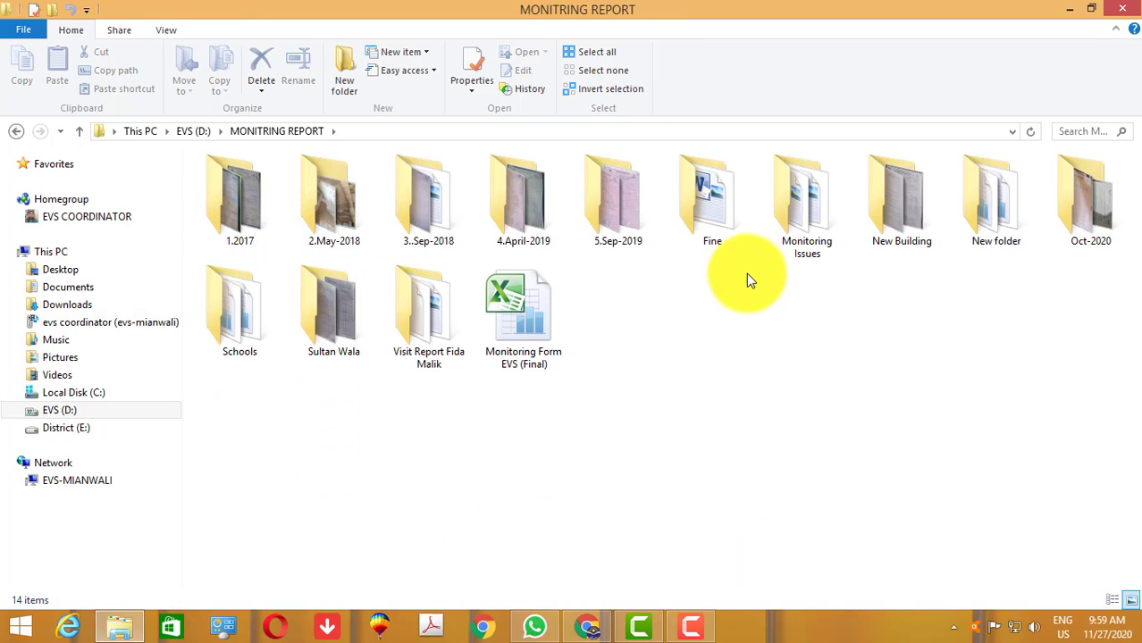
pyautogui.doubleClick(1079, 216)
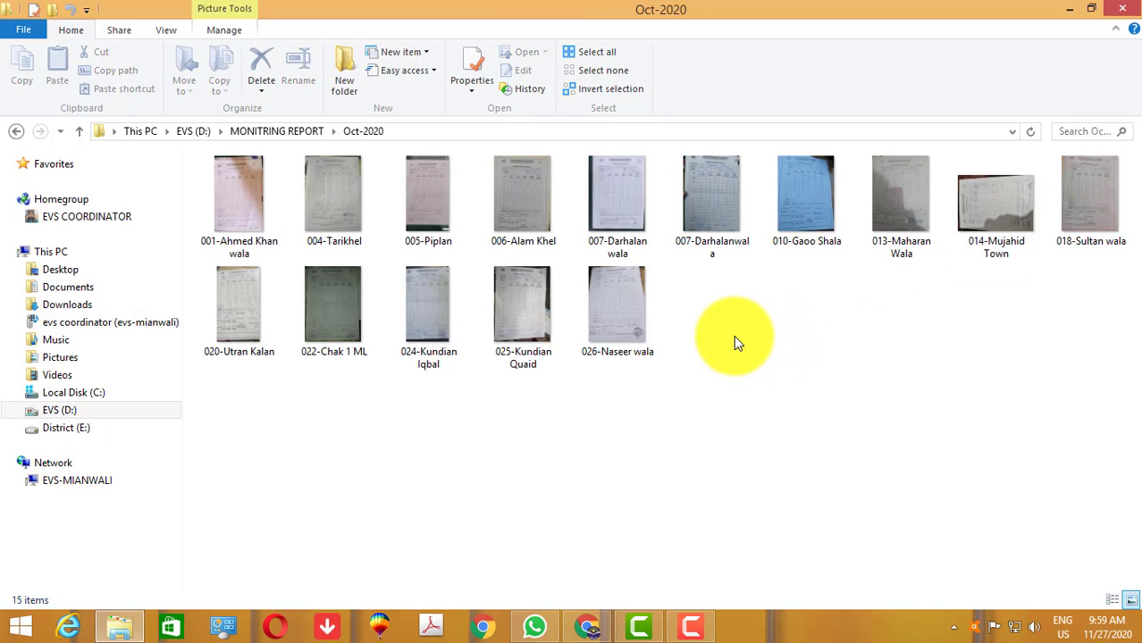
pyautogui.doubleClick(242, 215)
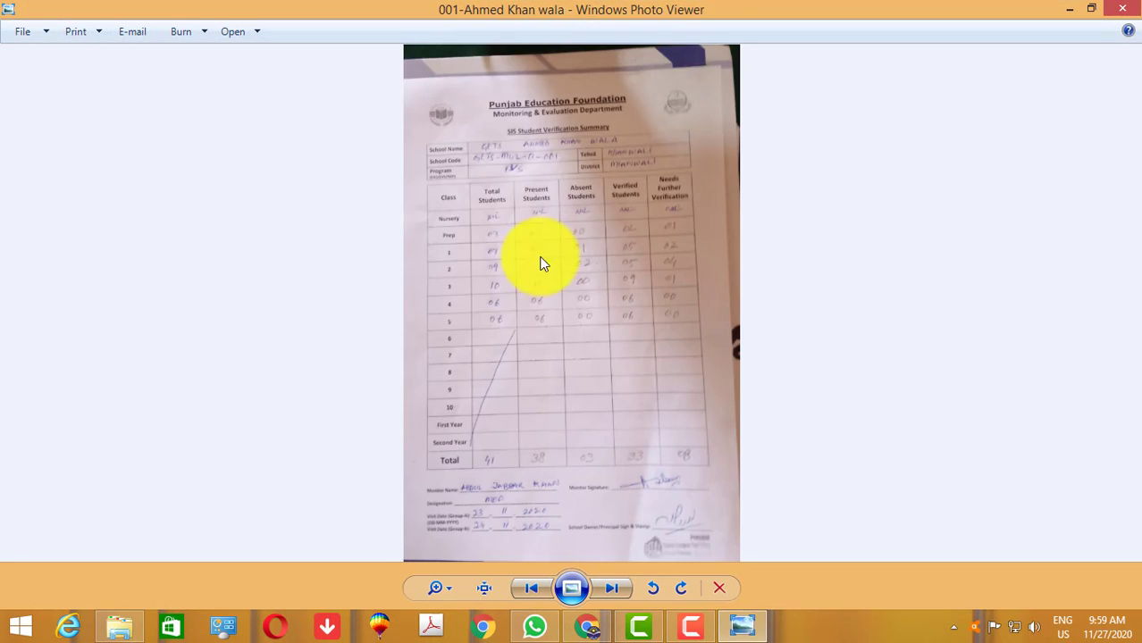
pyautogui.scroll(2, 542, 264)
pyautogui.moveTo(606, 152); pyautogui.dragTo(597, 377)
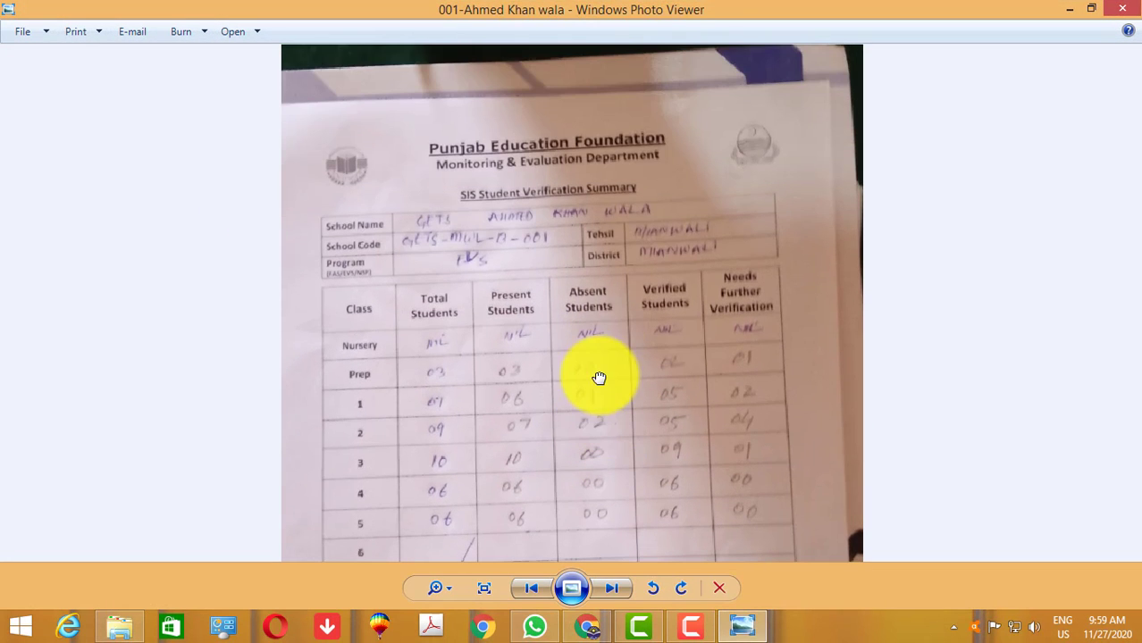
pyautogui.scroll(1, 595, 344)
pyautogui.scroll(-1, 594, 357)
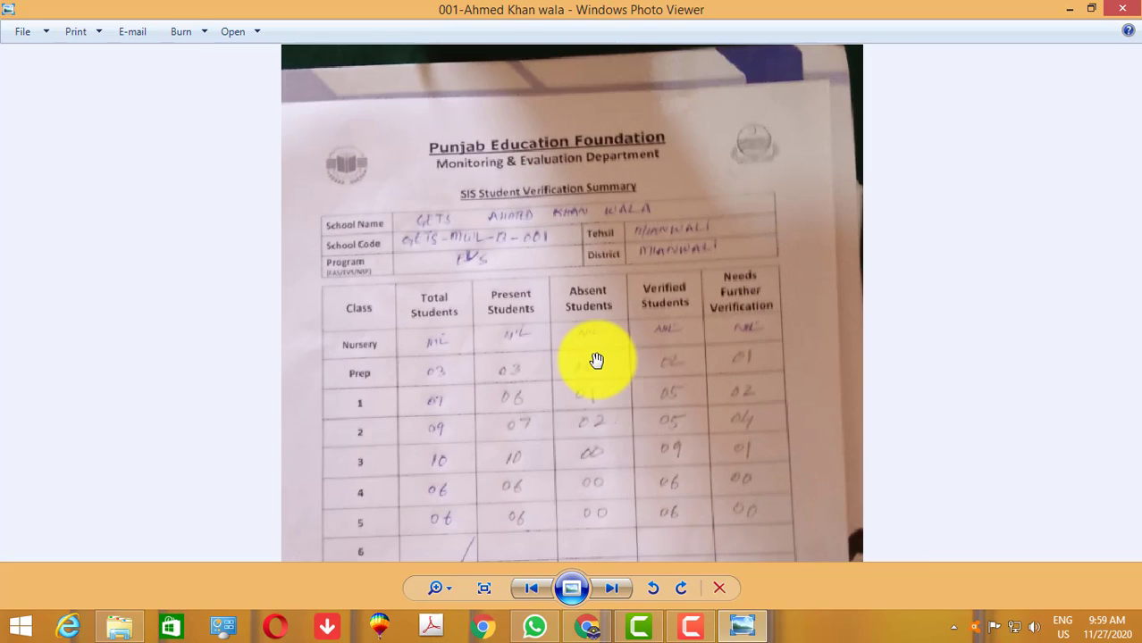
pyautogui.moveTo(591, 432); pyautogui.dragTo(607, 214)
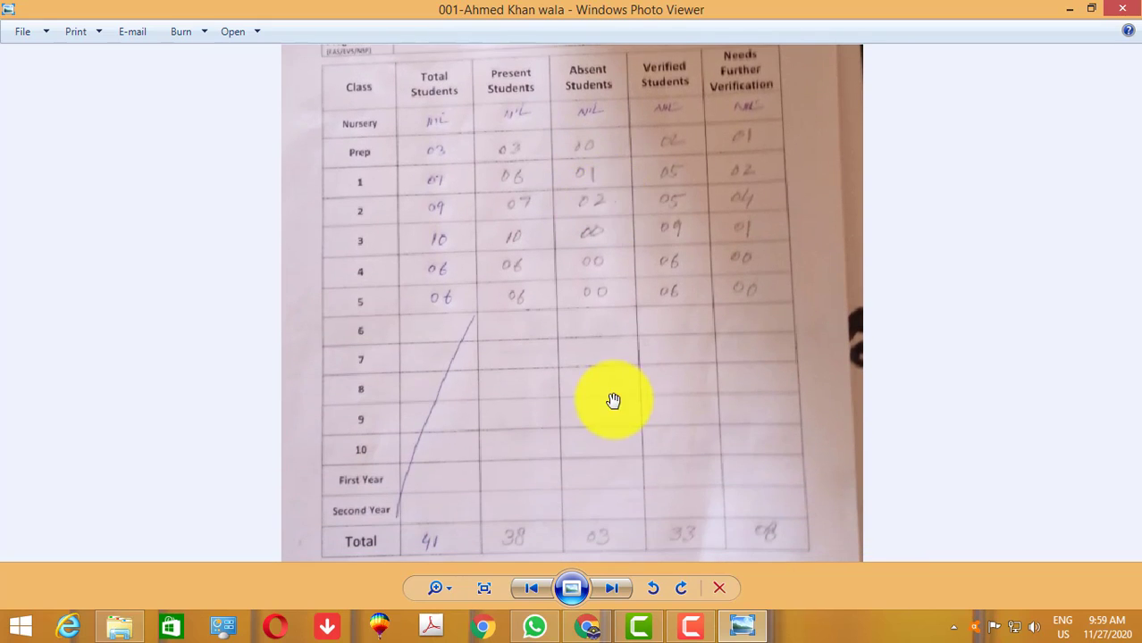
pyautogui.moveTo(611, 400); pyautogui.dragTo(627, 239)
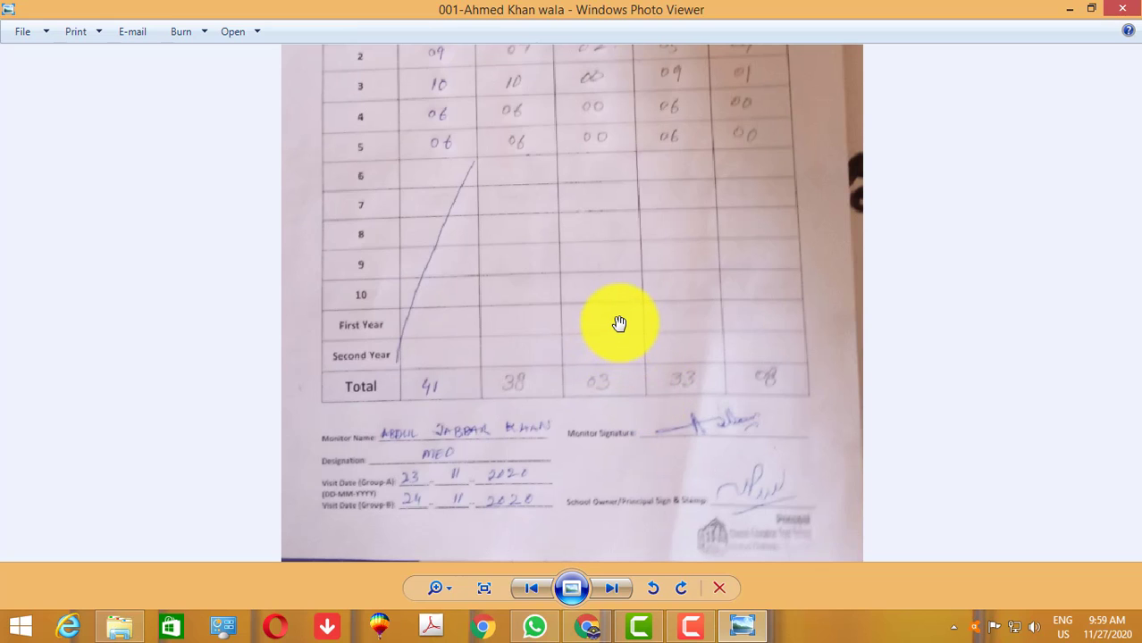
pyautogui.moveTo(627, 183); pyautogui.dragTo(602, 554)
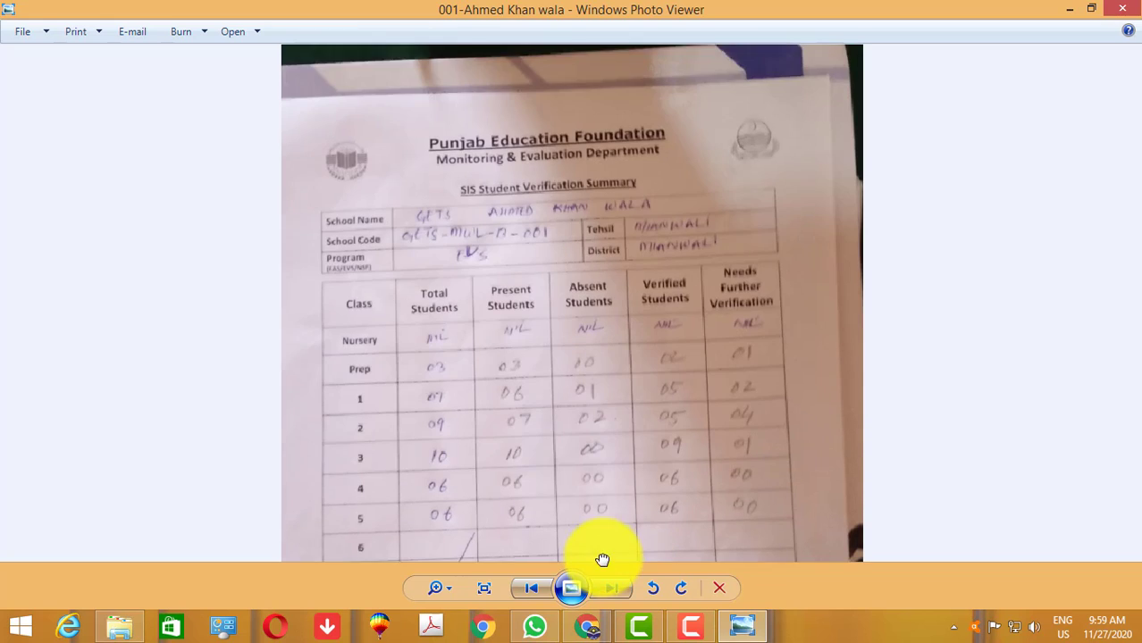
# Move on to the 004-Tarikhel form and bring its header into view
pyautogui.click(611, 588)
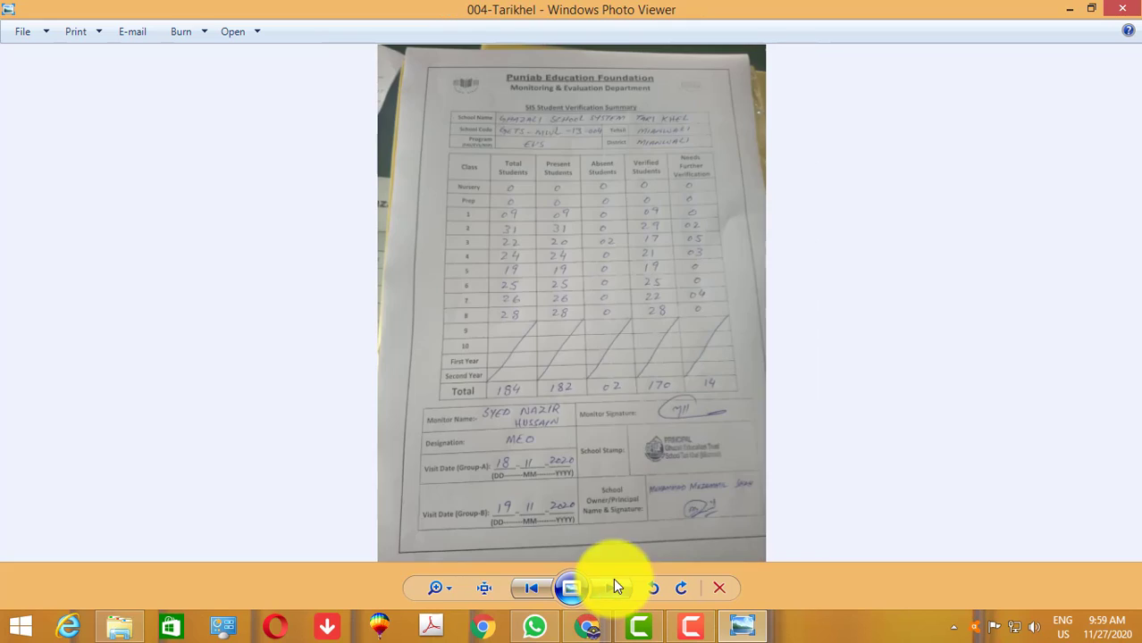
pyautogui.scroll(1, 600, 385)
pyautogui.scroll(1, 600, 385)
pyautogui.moveTo(632, 349)
pyautogui.mouseDown()
pyautogui.moveTo(599, 523)
pyautogui.moveTo(616, 497)
pyautogui.mouseUp()
# Move on to the 005-Piplan form, showing its header and class table together
pyautogui.click(611, 588)
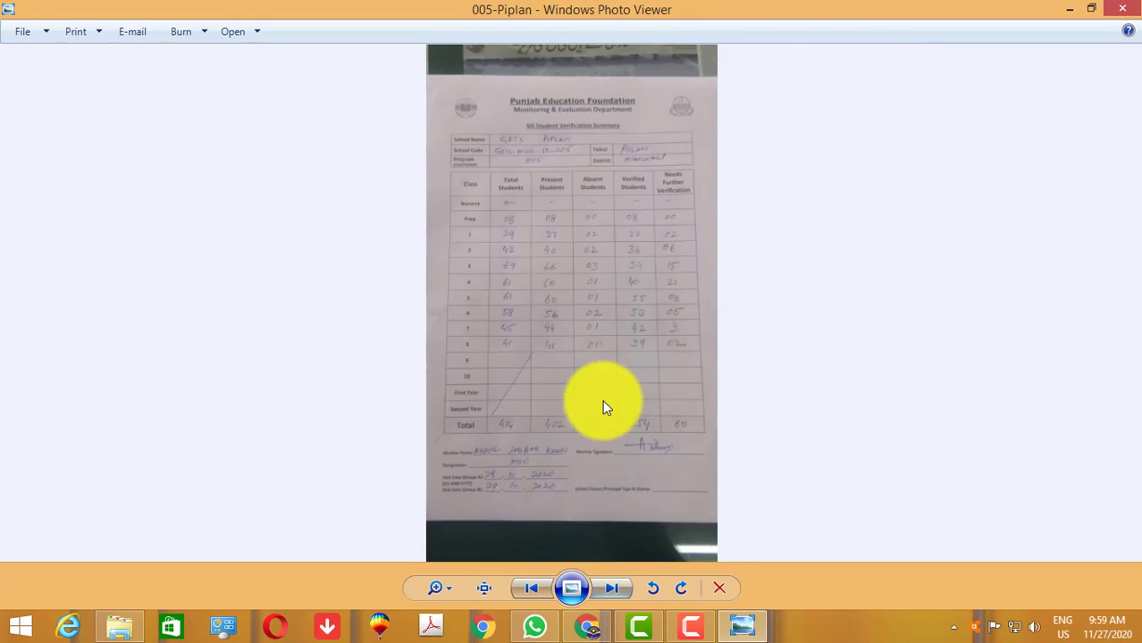
pyautogui.scroll(1, 602, 388)
pyautogui.moveTo(617, 334)
pyautogui.mouseDown()
pyautogui.moveTo(604, 474)
pyautogui.moveTo(611, 384)
pyautogui.mouseUp()
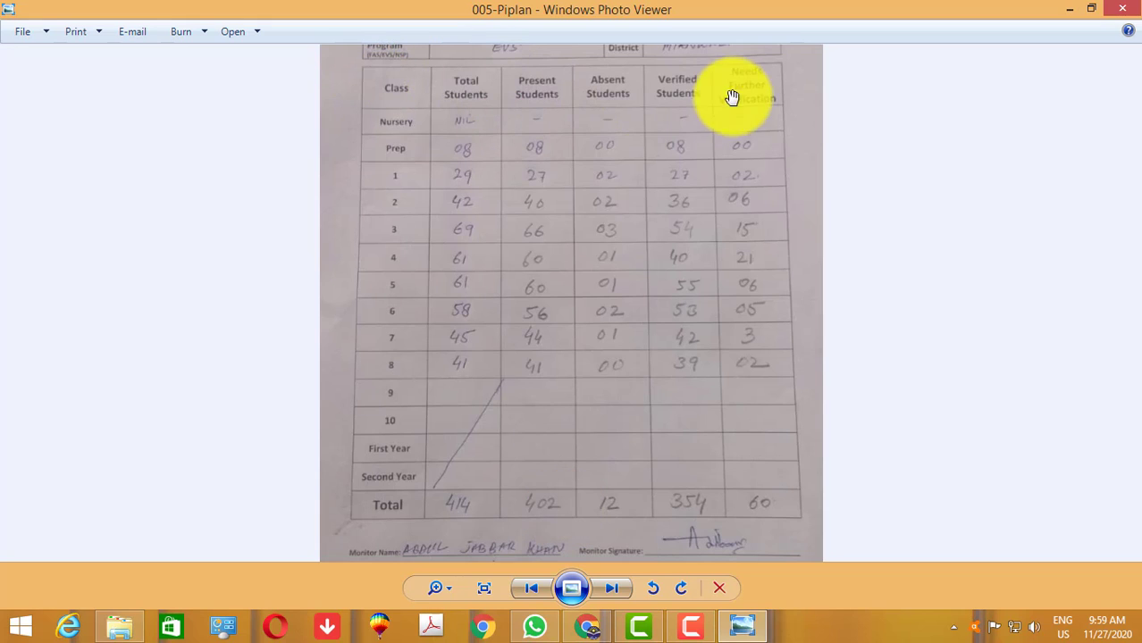
pyautogui.moveTo(614, 114); pyautogui.dragTo(586, 268)
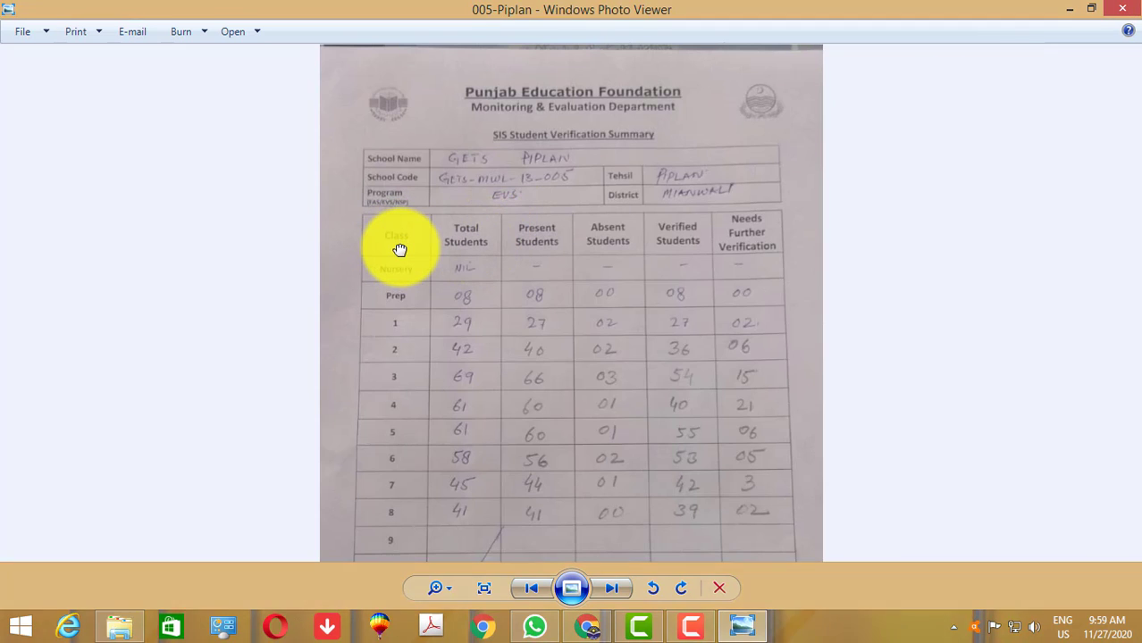
# Shrink the photo window to the right side and create a new Excel worksheet in Oct-2020
pyautogui.click(1091, 15)
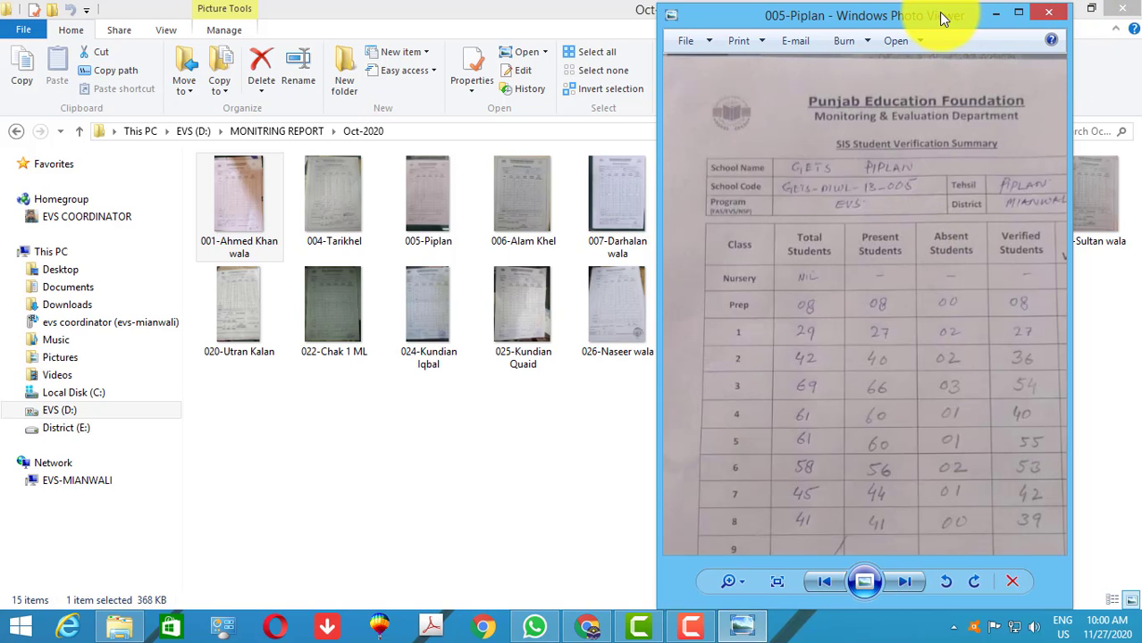
pyautogui.moveTo(944, 21)
pyautogui.mouseDown()
pyautogui.moveTo(1032, 24)
pyautogui.moveTo(1024, 15)
pyautogui.mouseUp()
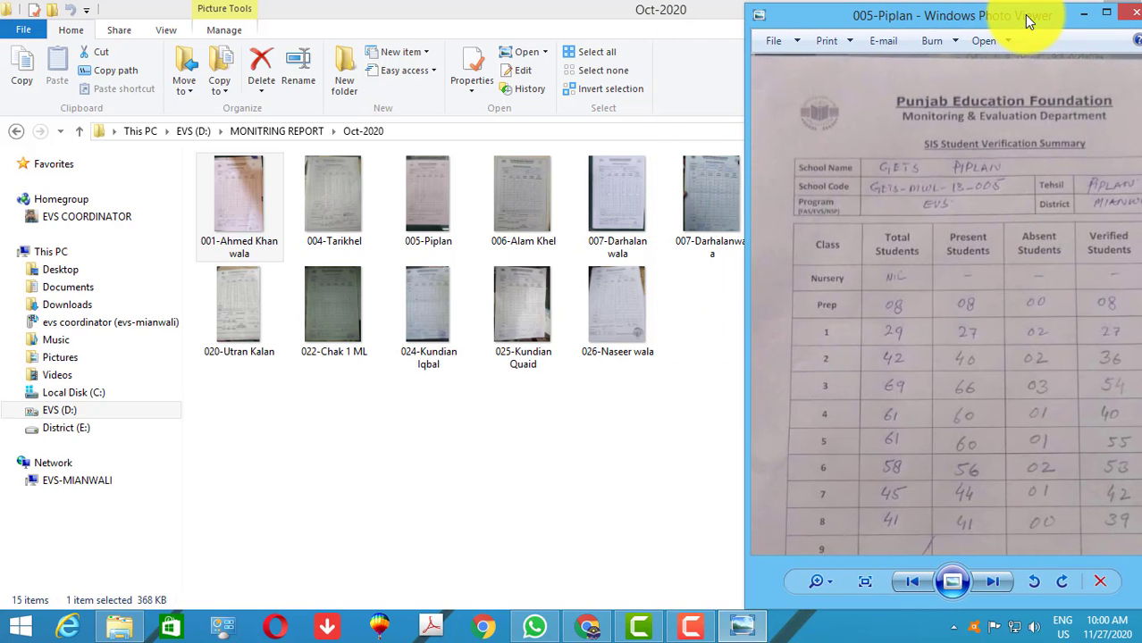
pyautogui.rightClick(279, 395)
pyautogui.moveTo(318, 360)
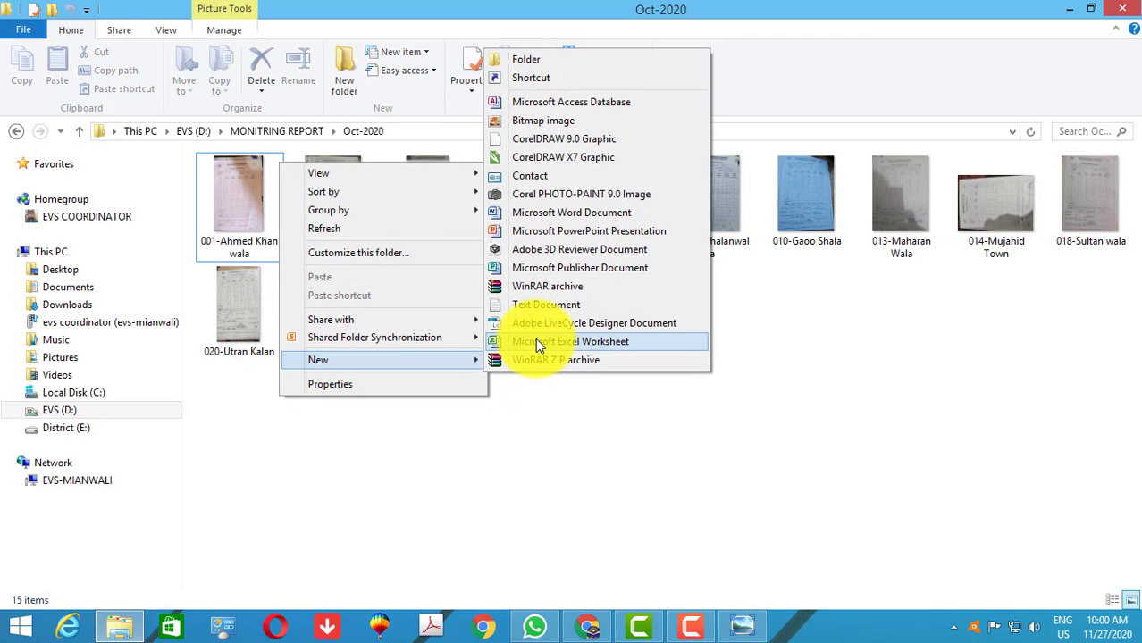
pyautogui.click(539, 343)
# Open the new worksheet in Excel, size it beside the Piplan photo, and select A1
pyautogui.doubleClick(744, 335)
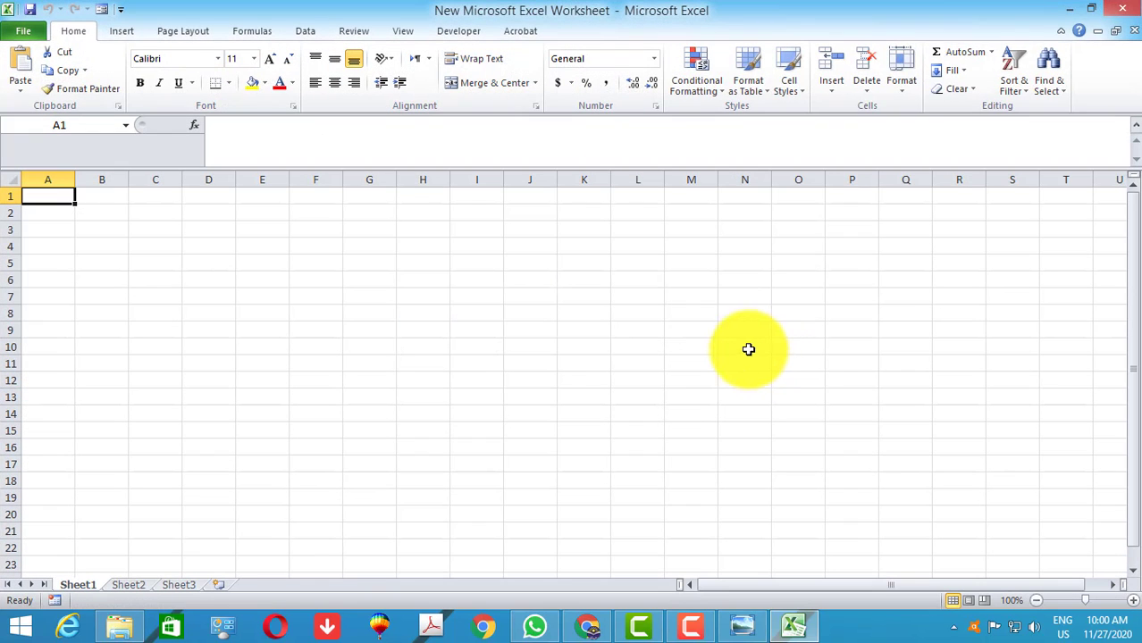
pyautogui.click(1092, 11)
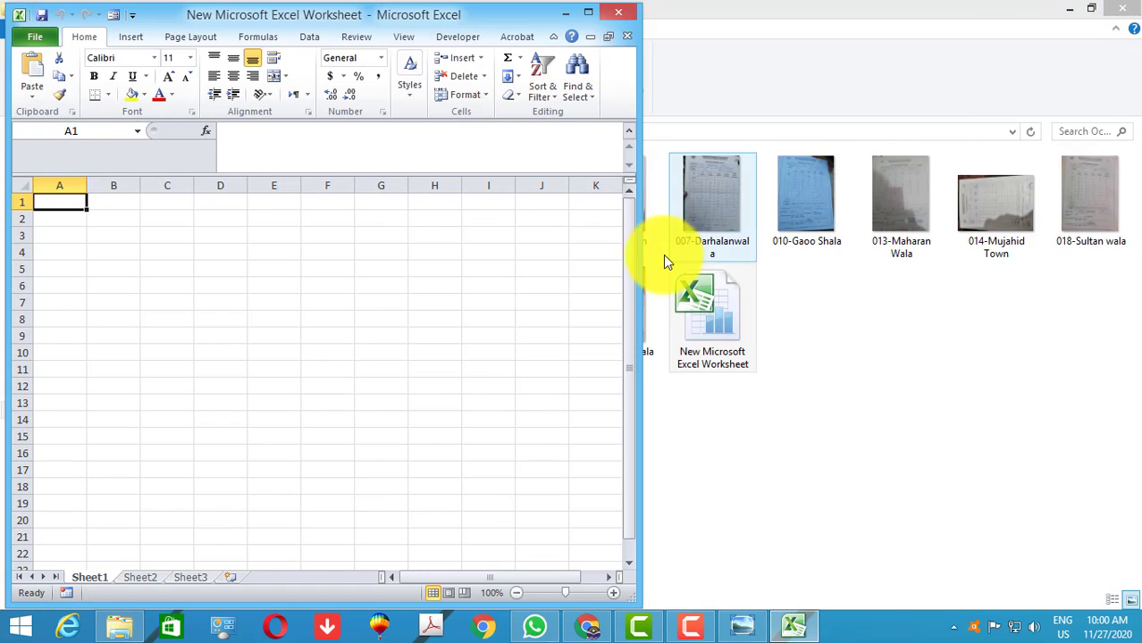
pyautogui.click(740, 621)
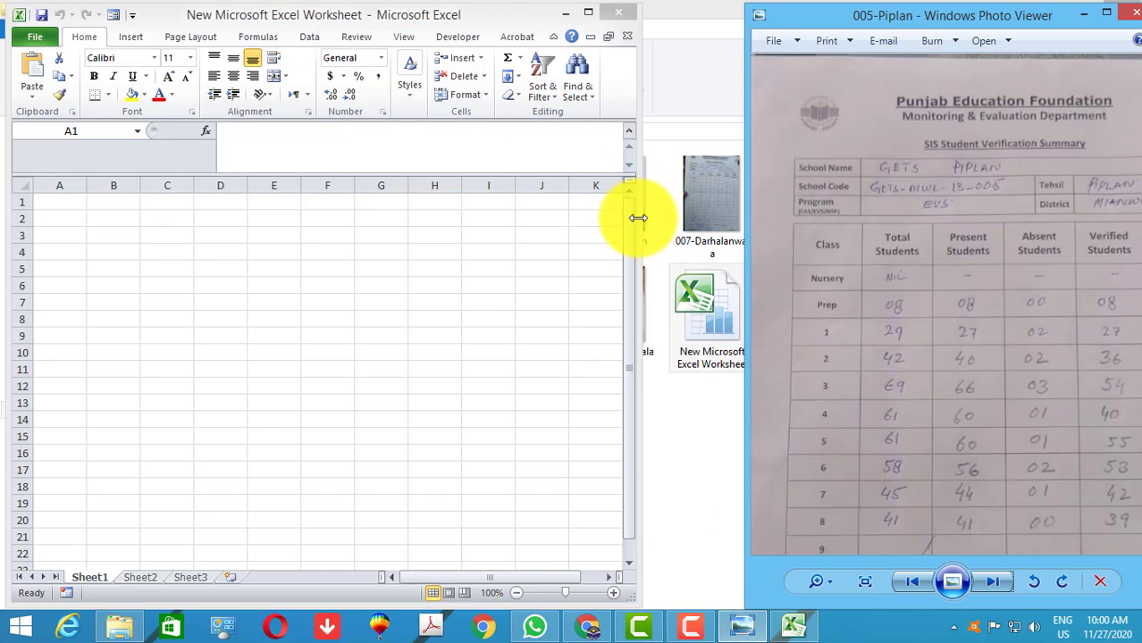
pyautogui.moveTo(637, 222); pyautogui.dragTo(729, 223)
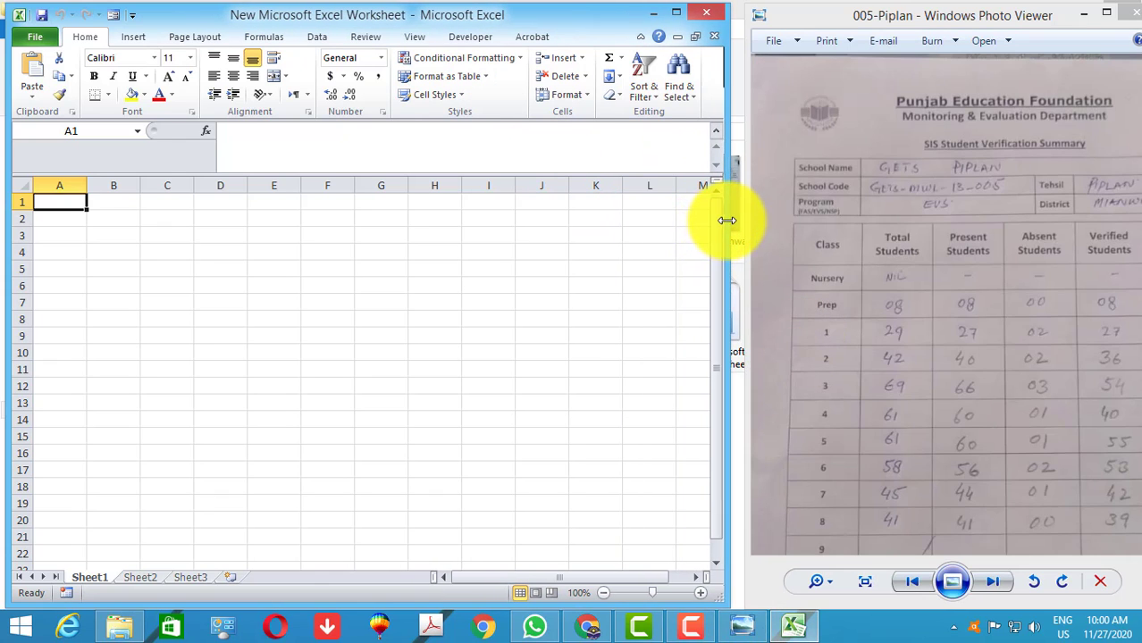
pyautogui.click(323, 230)
pyautogui.click(78, 213)
pyautogui.click(78, 205)
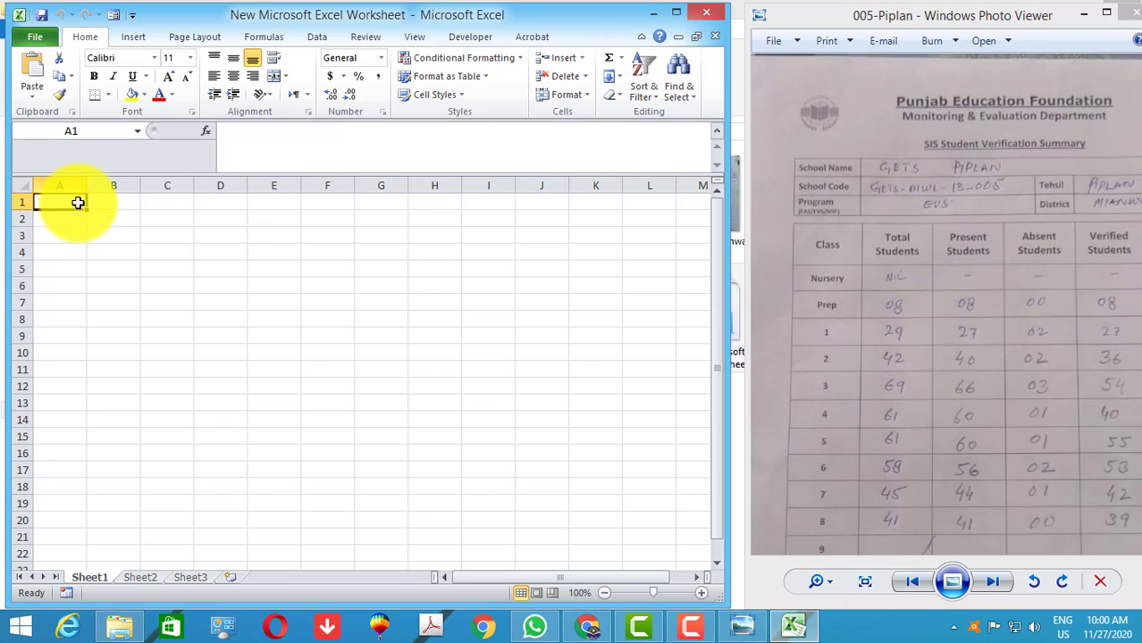
pyautogui.moveTo(480, 23); pyautogui.dragTo(481, 20)
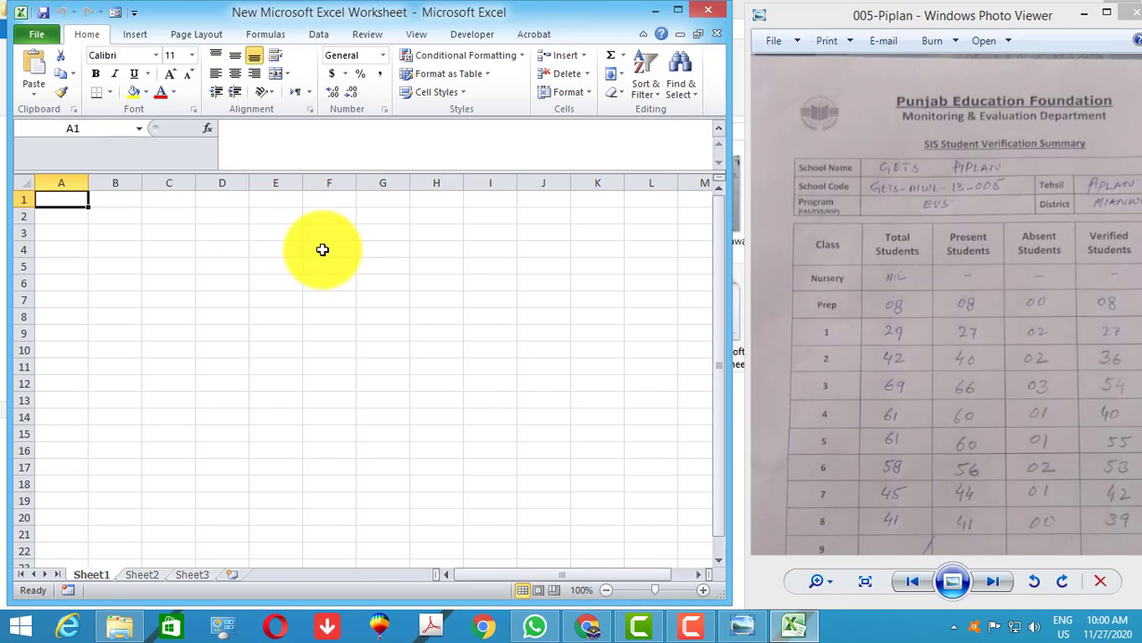
# Enter the title 'Ghazali Schools Mianwali' in cell A1
pyautogui.write('Ghaza')
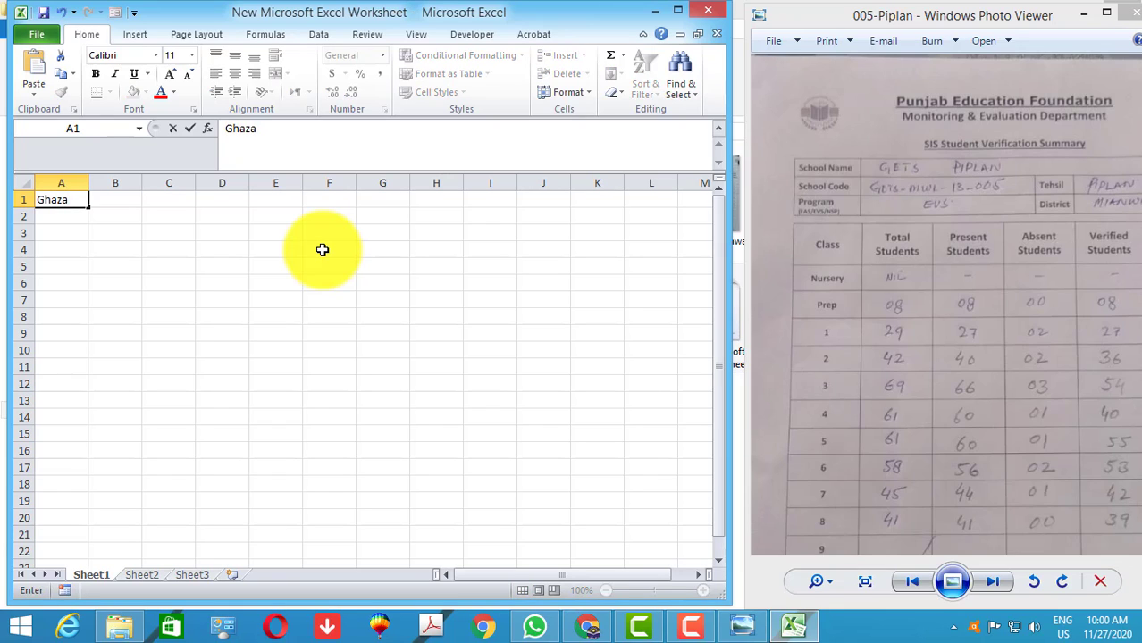
pyautogui.write('li Edu')
pyautogui.write('cation Tru')
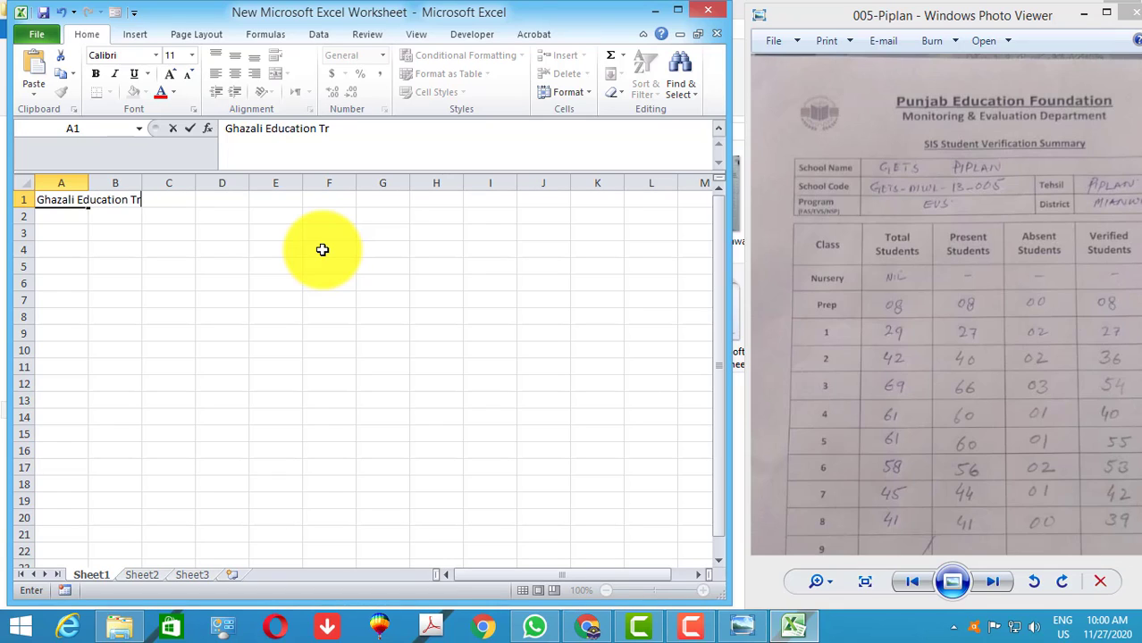
pyautogui.write('st')
pyautogui.write(' S')
pyautogui.press('BackSpace')
pyautogui.press('BackSpace')
pyautogui.press('BackSpace')
pyautogui.press('BackSpace')
pyautogui.press('BackSpace')
pyautogui.press('BackSpace')
pyautogui.press('BackSpace')
pyautogui.press('BackSpace')
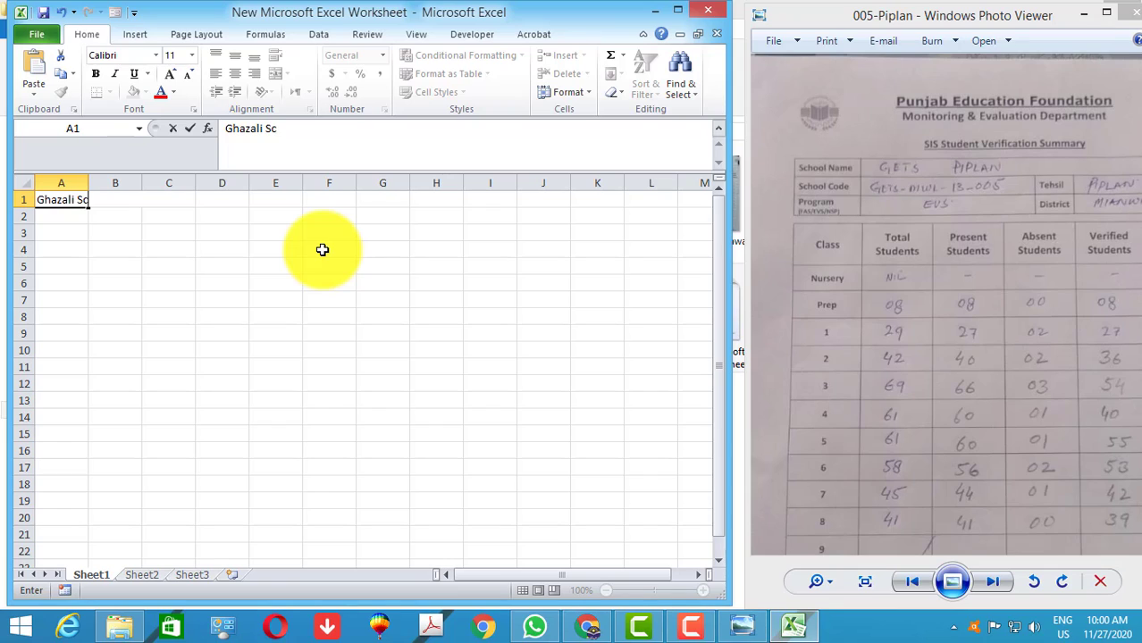
pyautogui.write('ool')
pyautogui.write('s Mianwali')
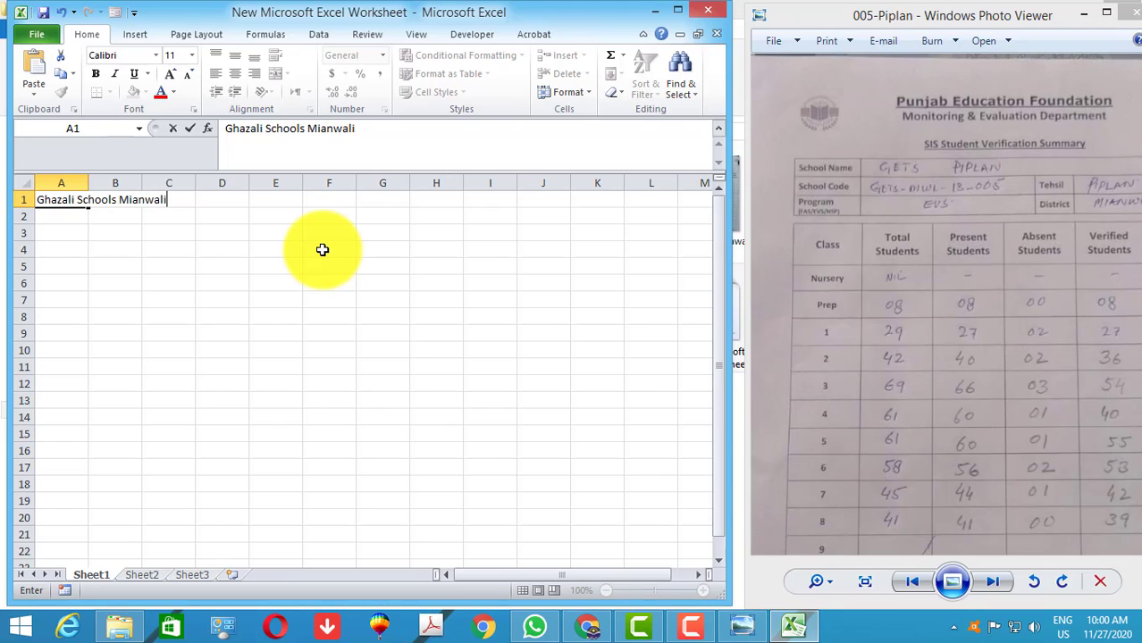
pyautogui.click(323, 249)
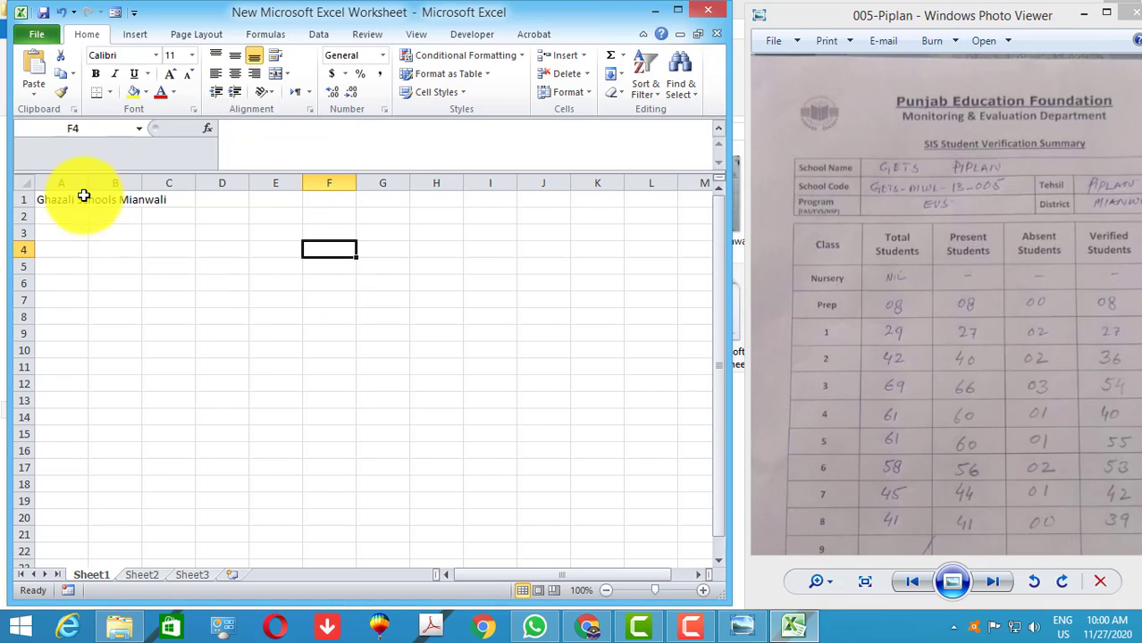
# Enter 'Monitoring & Evaluation' in cell A3
pyautogui.click(77, 227)
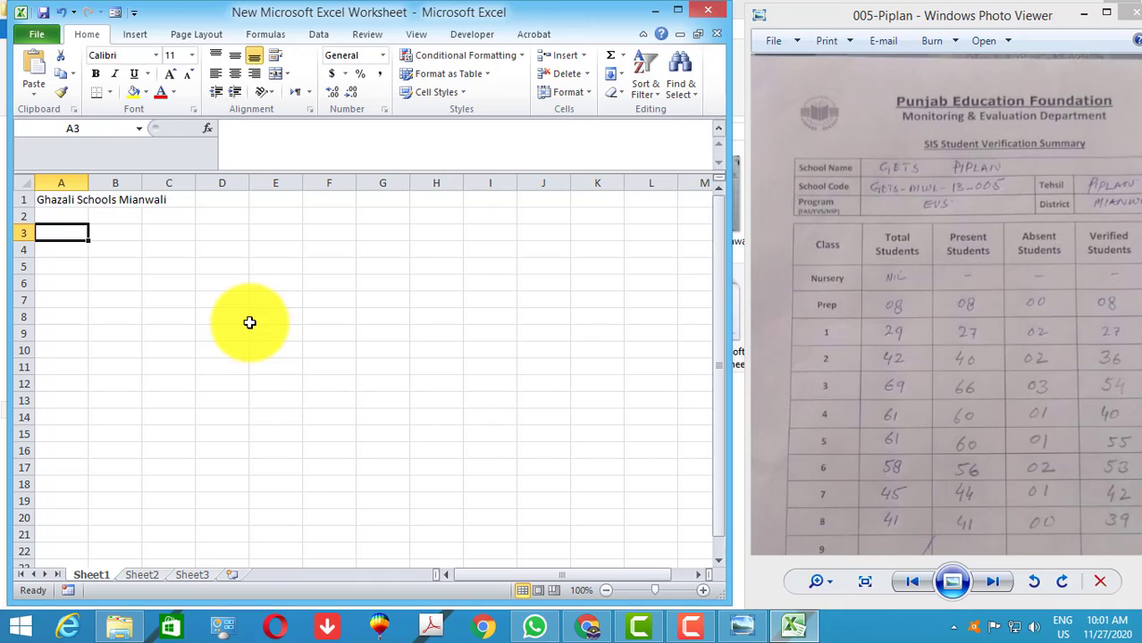
pyautogui.write('Mont')
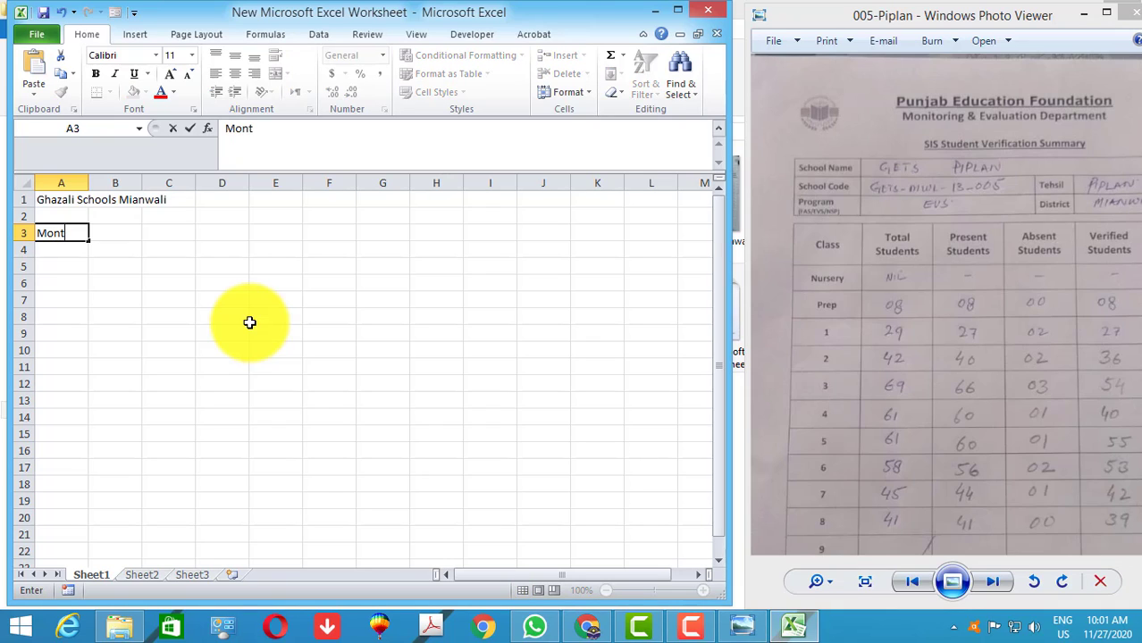
pyautogui.press('BackSpace')
pyautogui.press('BackSpace')
pyautogui.write('oring')
pyautogui.write(' & Evaluatio')
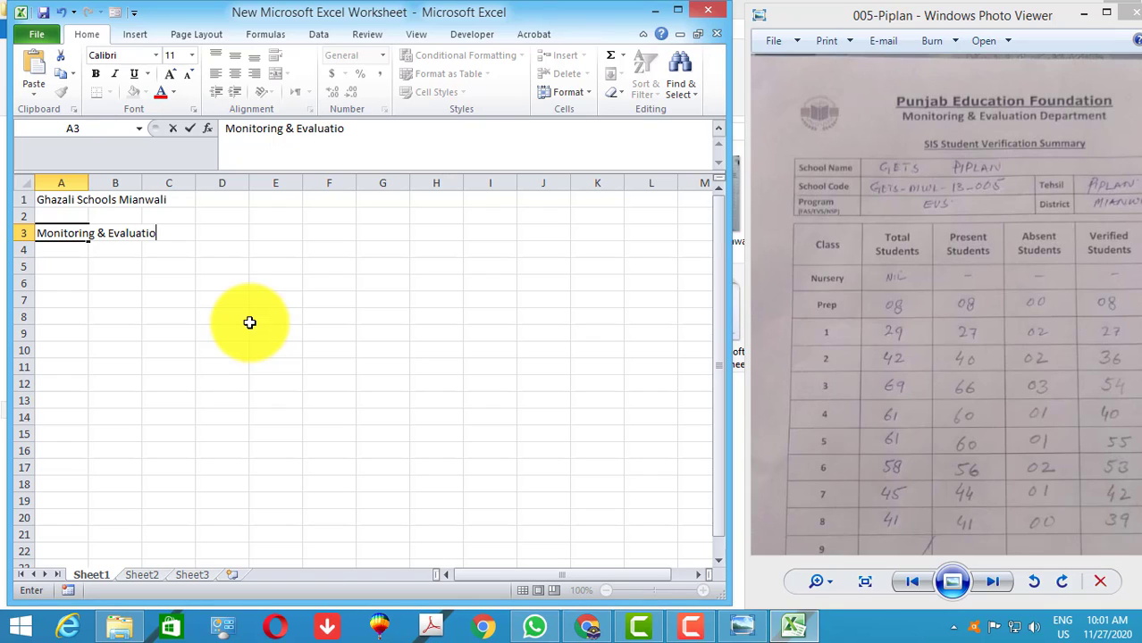
pyautogui.write('D')
pyautogui.press('Return')
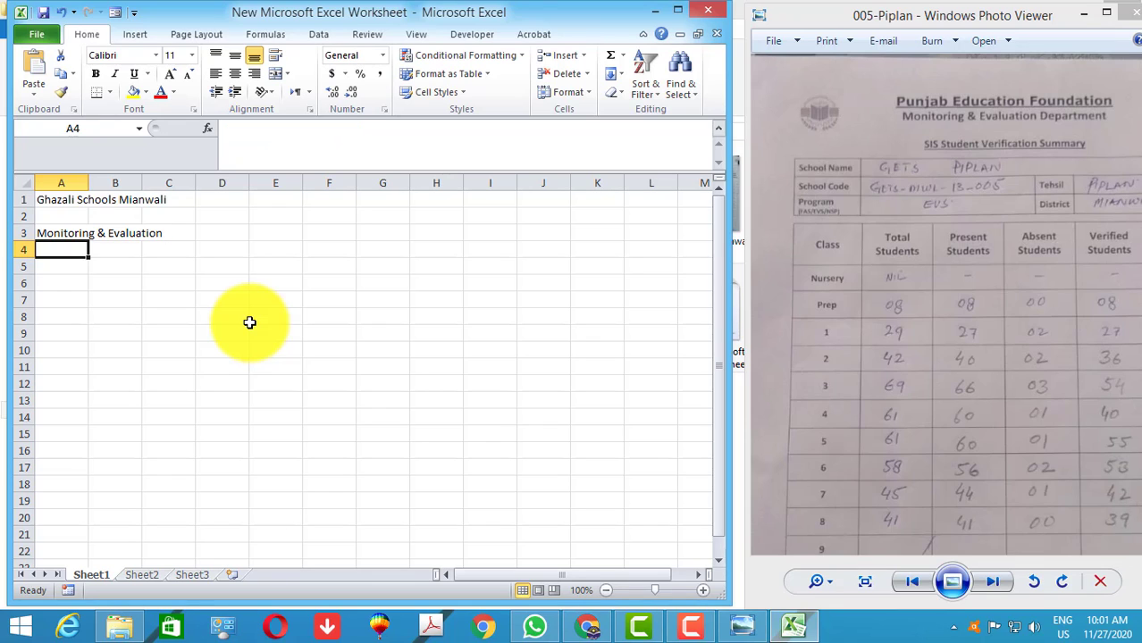
# Enter the year 2020 in A5 and pan the photo to its right-hand columns
pyautogui.click(257, 344)
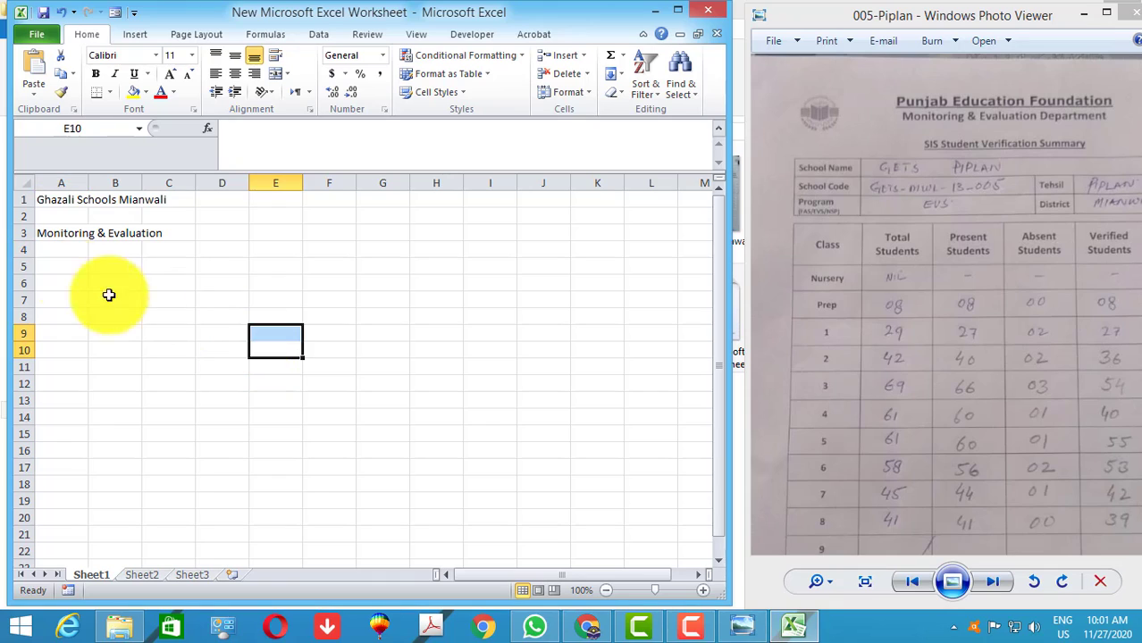
pyautogui.click(69, 267)
pyautogui.write('Month')
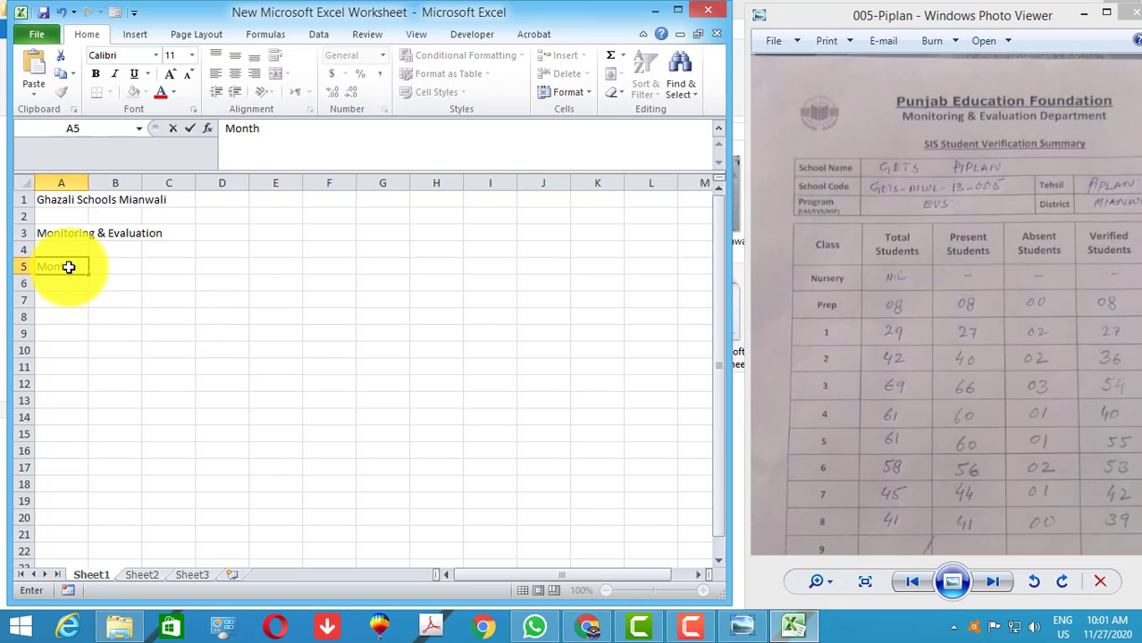
pyautogui.press('BackSpace')
pyautogui.press('BackSpace')
pyautogui.press('BackSpace')
pyautogui.write('2020')
pyautogui.click(170, 349)
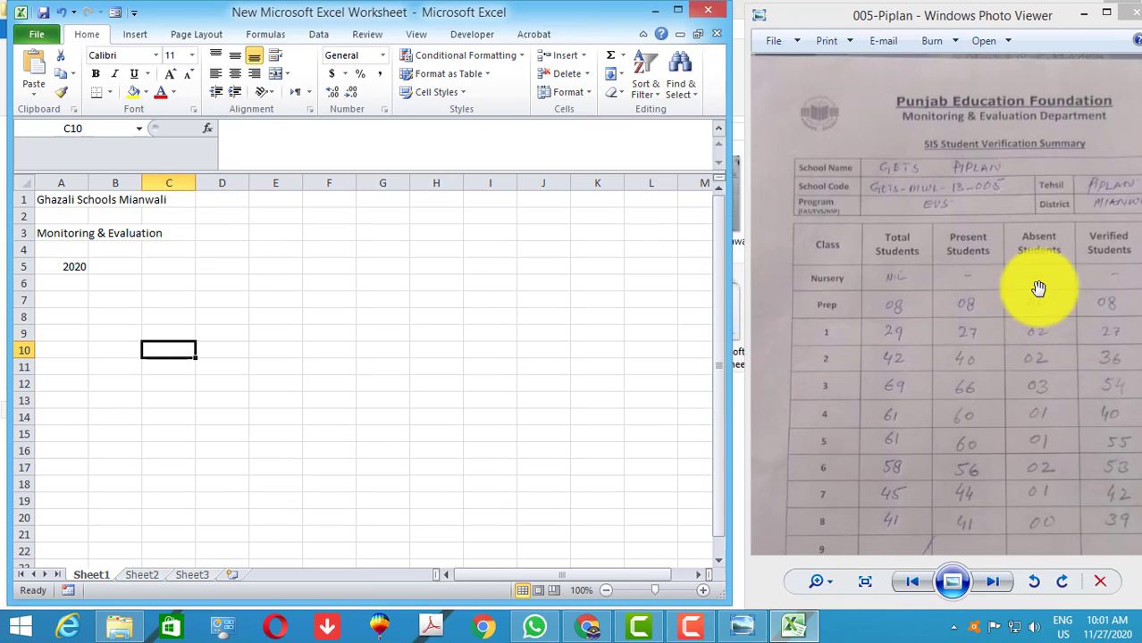
pyautogui.moveTo(1038, 288); pyautogui.dragTo(943, 295)
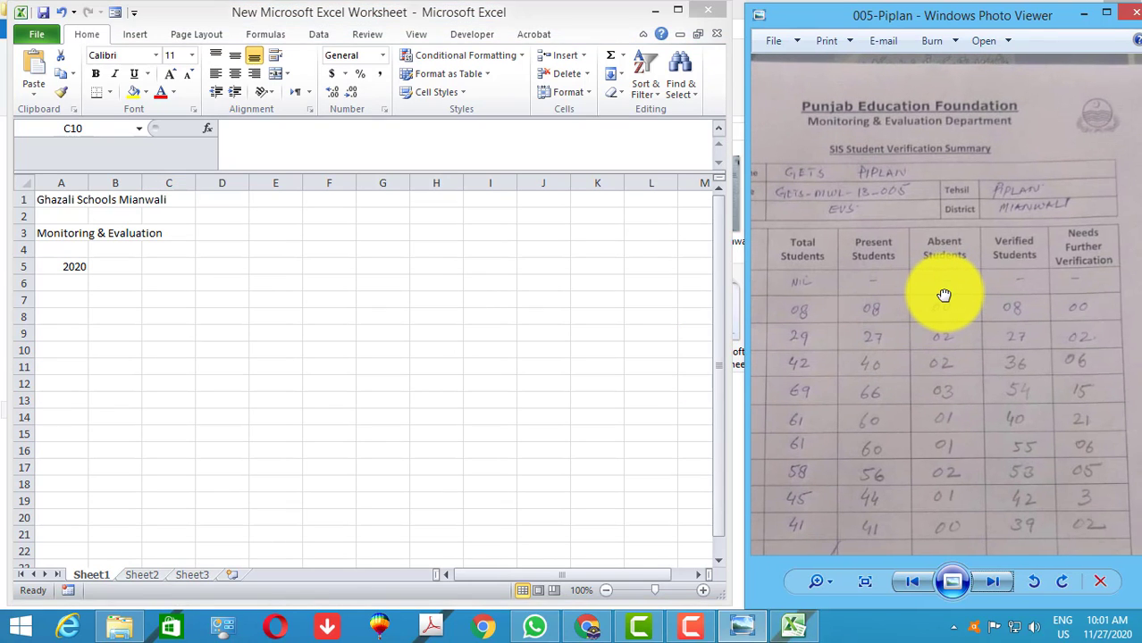
pyautogui.scroll(-1, 944, 295)
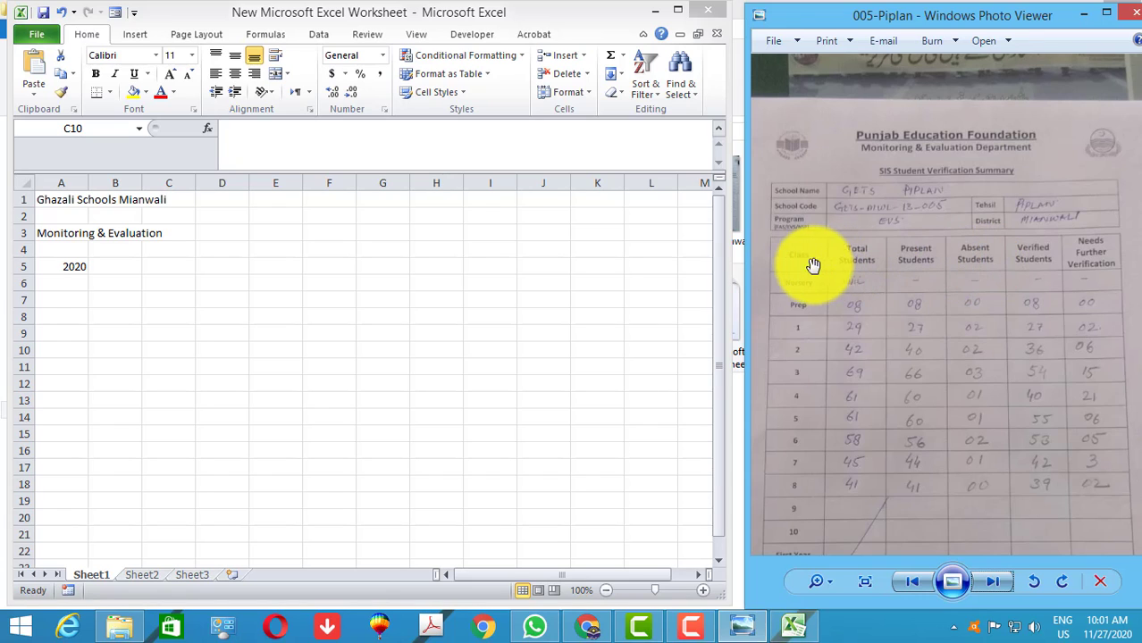
pyautogui.click(75, 283)
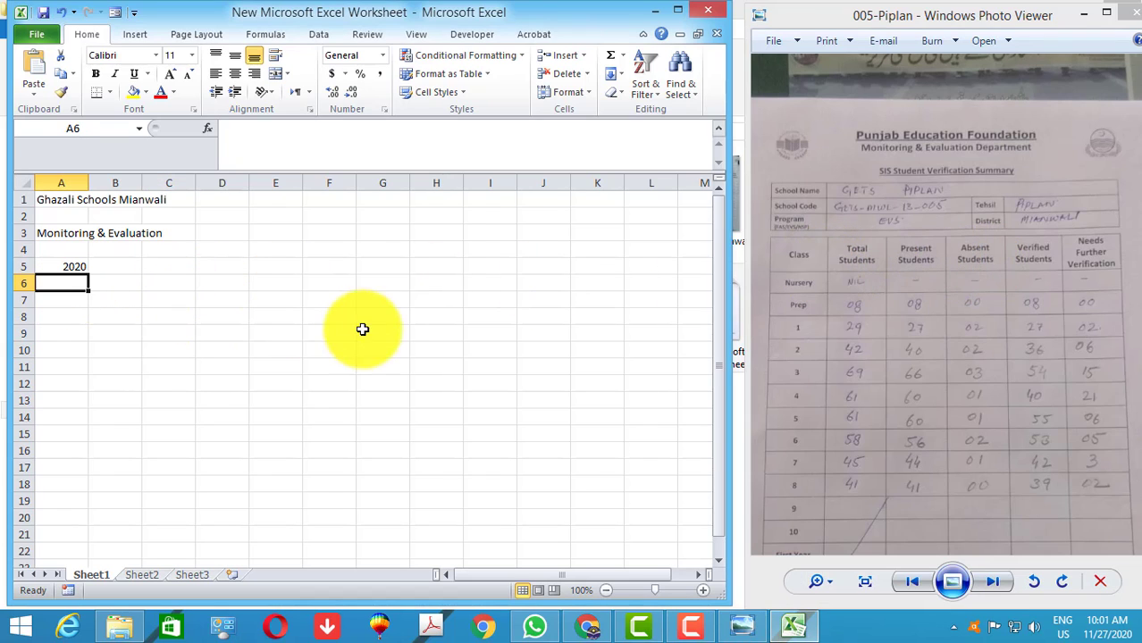
# Add headings Sr.No, School Name and School Code in A6:C6
pyautogui.write('Sr')
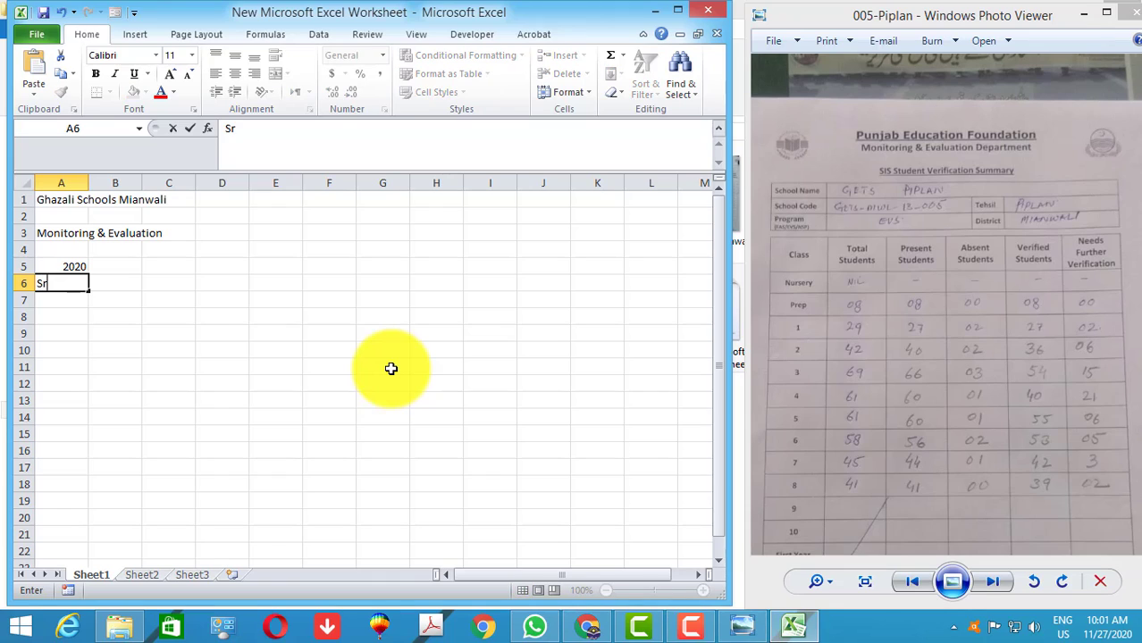
pyautogui.write('.No')
pyautogui.press('Tab')
pyautogui.write('S')
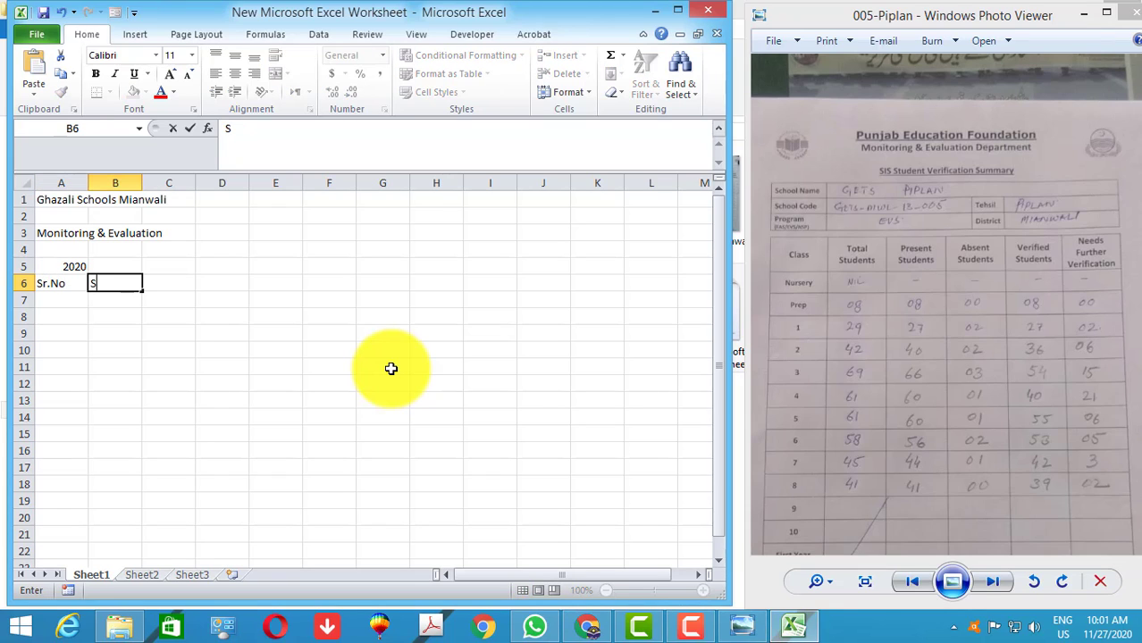
pyautogui.write('chool')
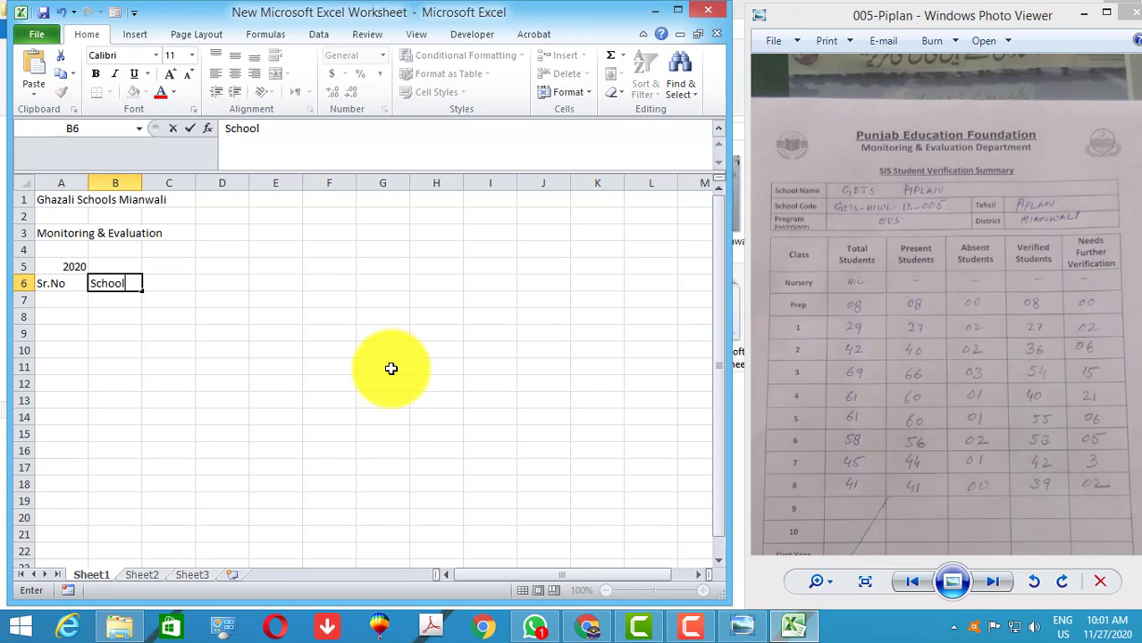
pyautogui.write(' Name')
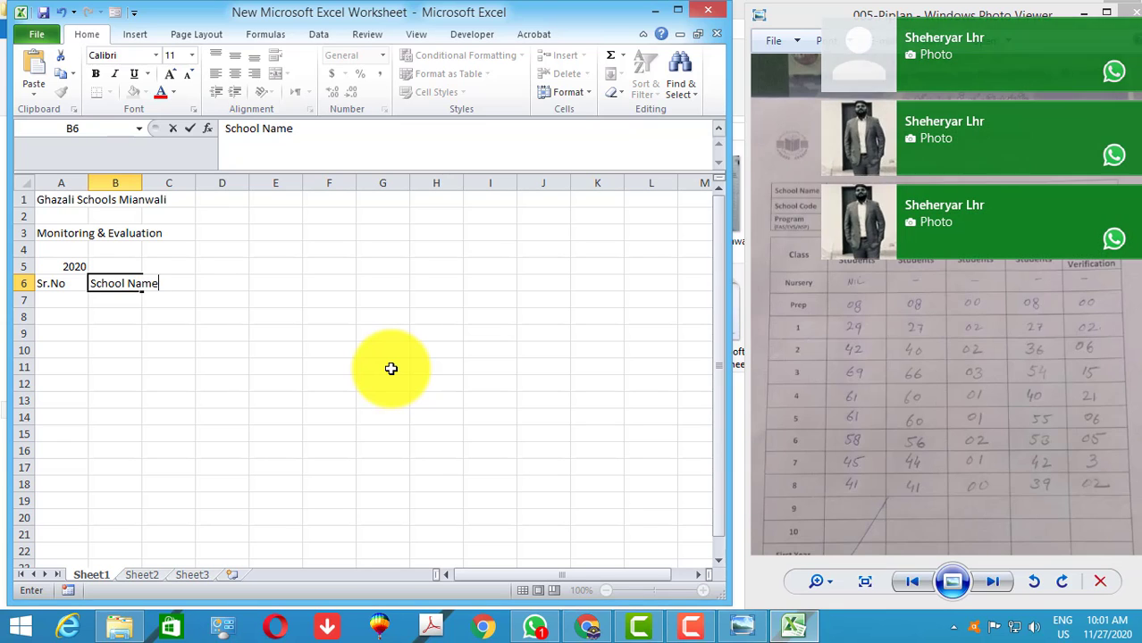
pyautogui.press('Tab')
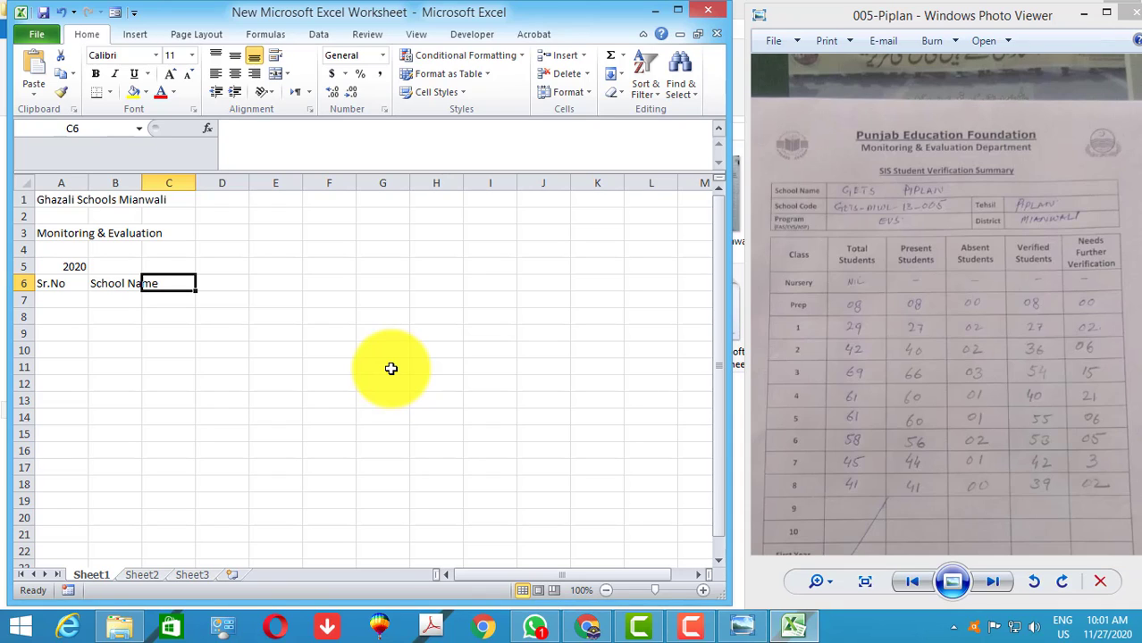
pyautogui.write('Total')
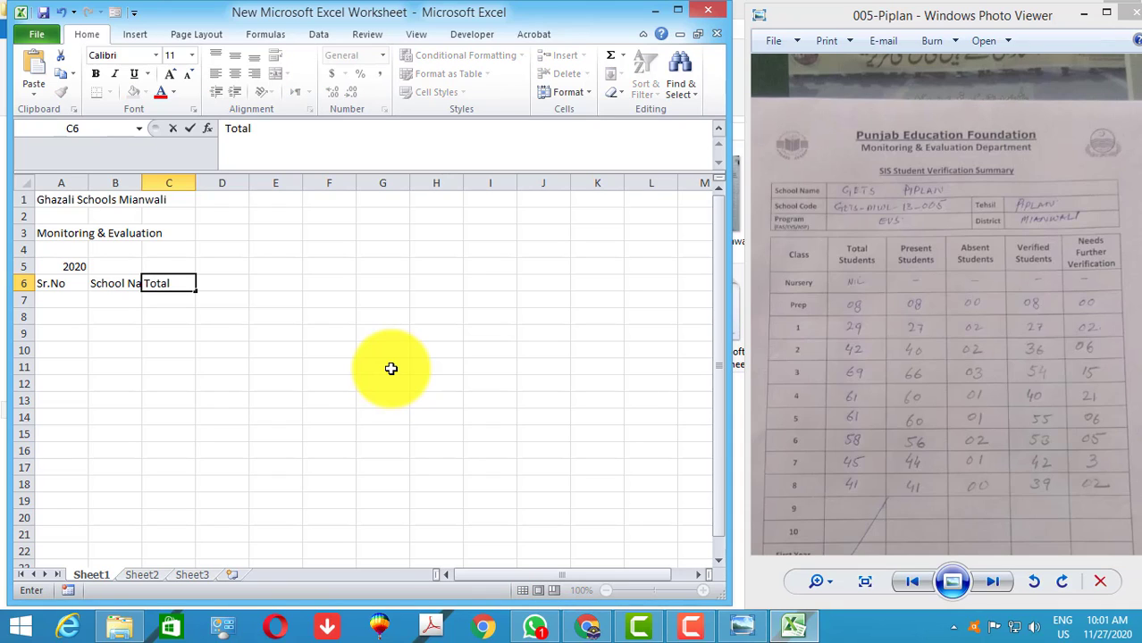
pyautogui.press('BackSpace')
pyautogui.press('BackSpace')
pyautogui.press('BackSpace')
pyautogui.press('BackSpace')
pyautogui.press('BackSpace')
pyautogui.write('ool ')
pyautogui.write('Cod')
pyautogui.press('Tab')
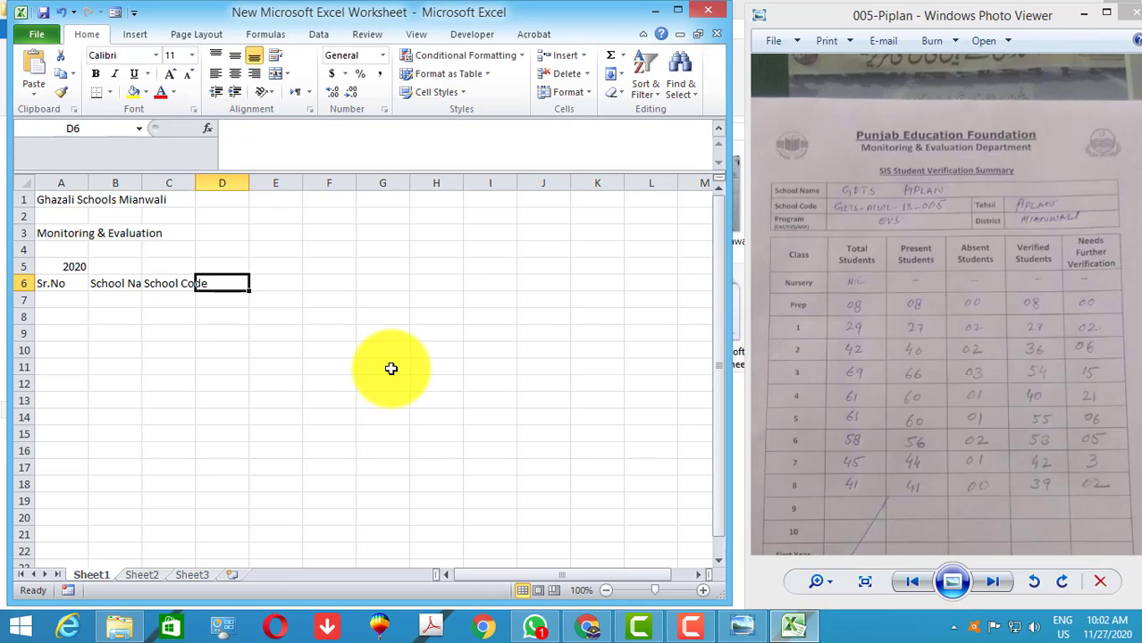
# Add headings Total Students, Present Students, Absent Students, Verified Students, Need Further Verification in D6:H6
pyautogui.write('Tota')
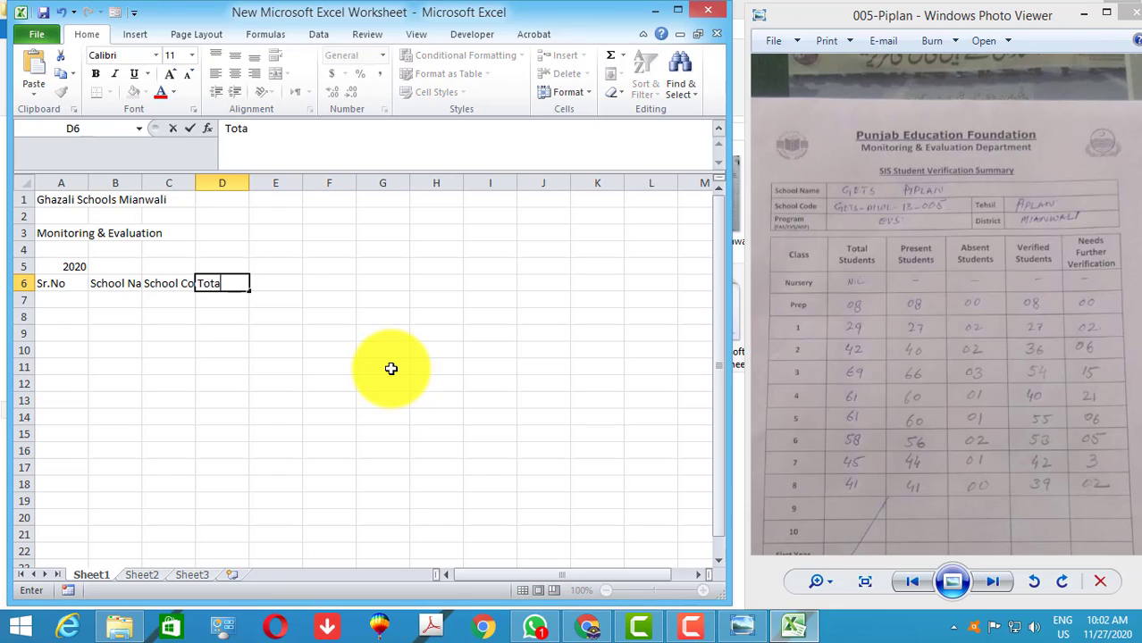
pyautogui.write('l Stud')
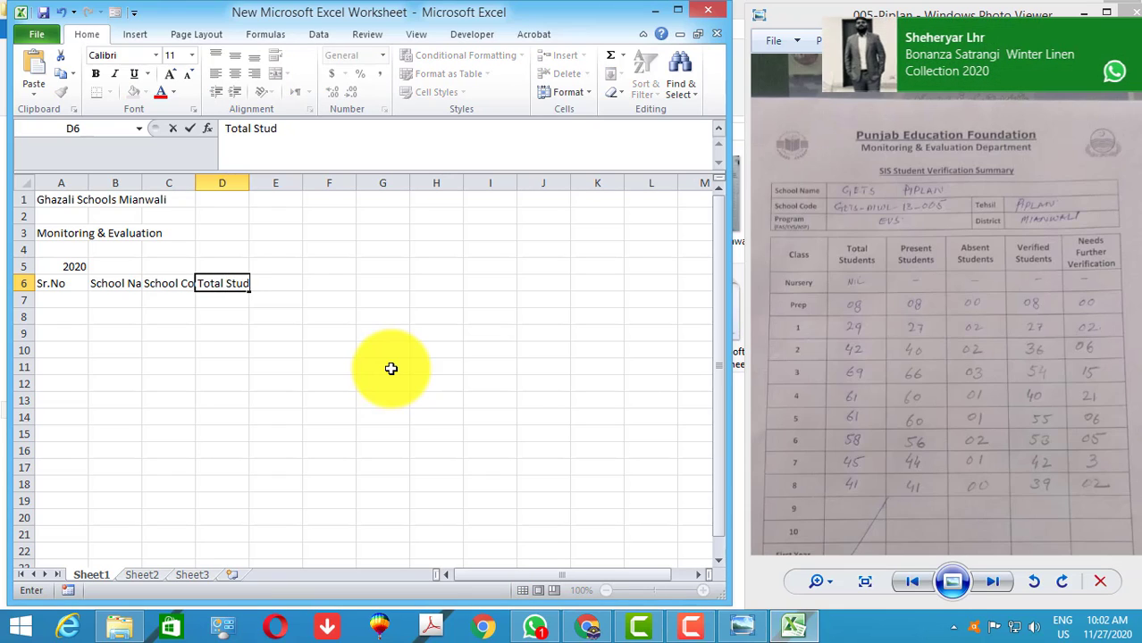
pyautogui.write('ents')
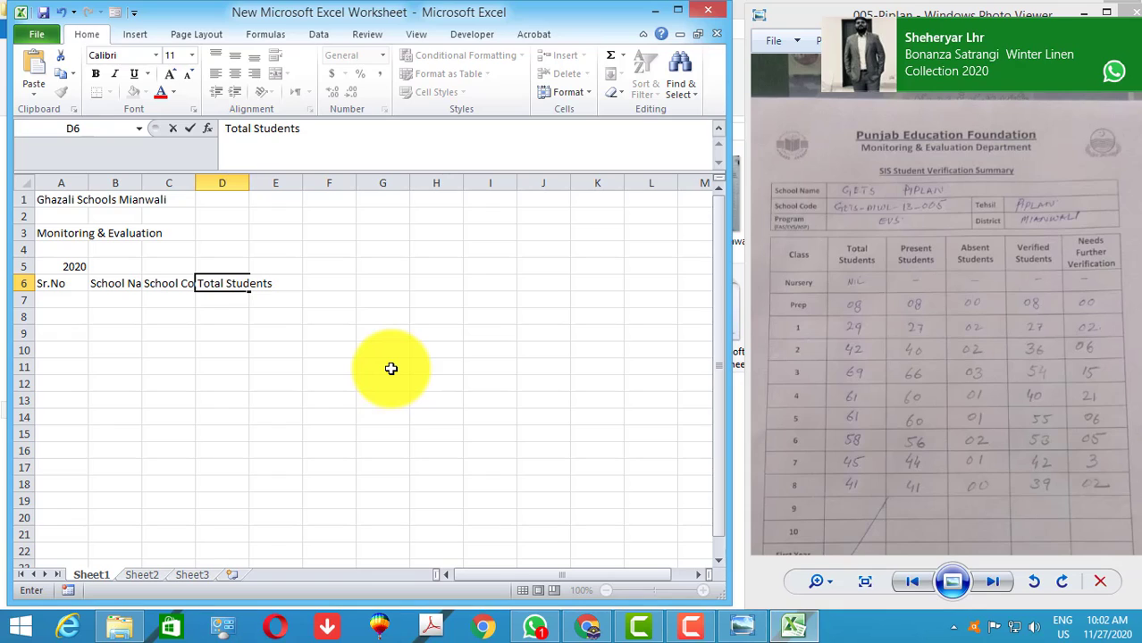
pyautogui.press('Tab')
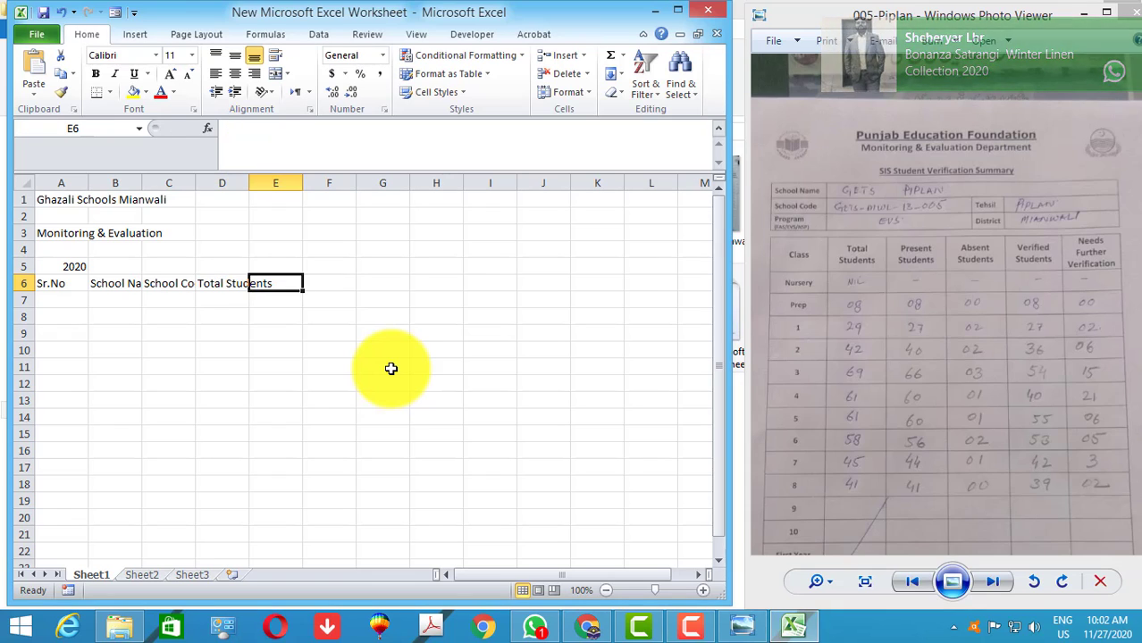
pyautogui.write('Present ')
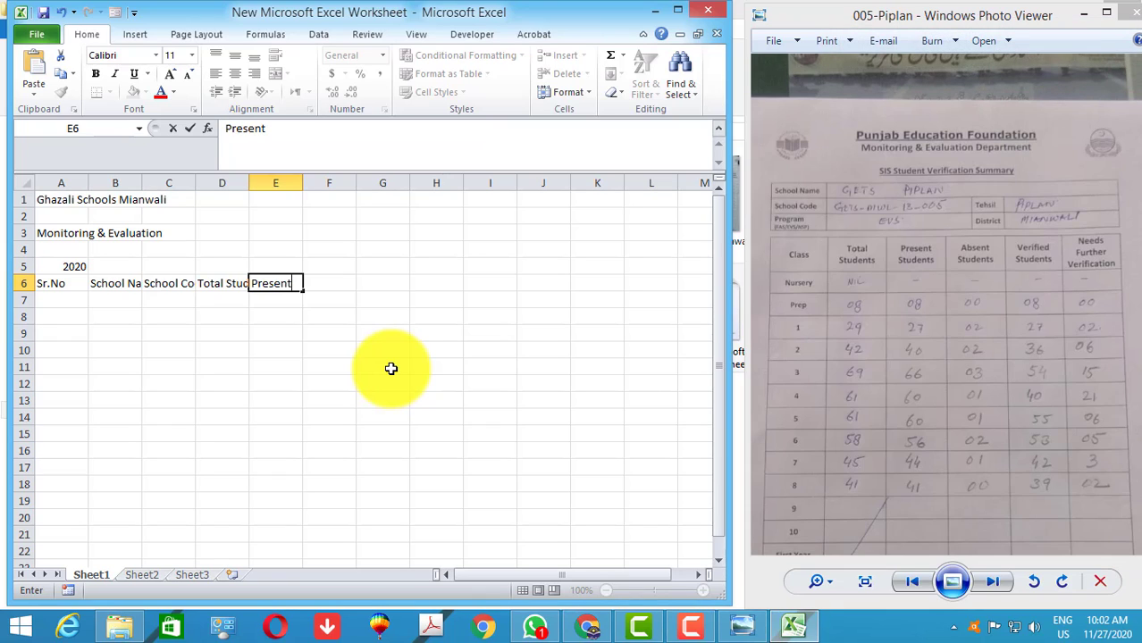
pyautogui.write('Stu')
pyautogui.write('dents')
pyautogui.press('Tab')
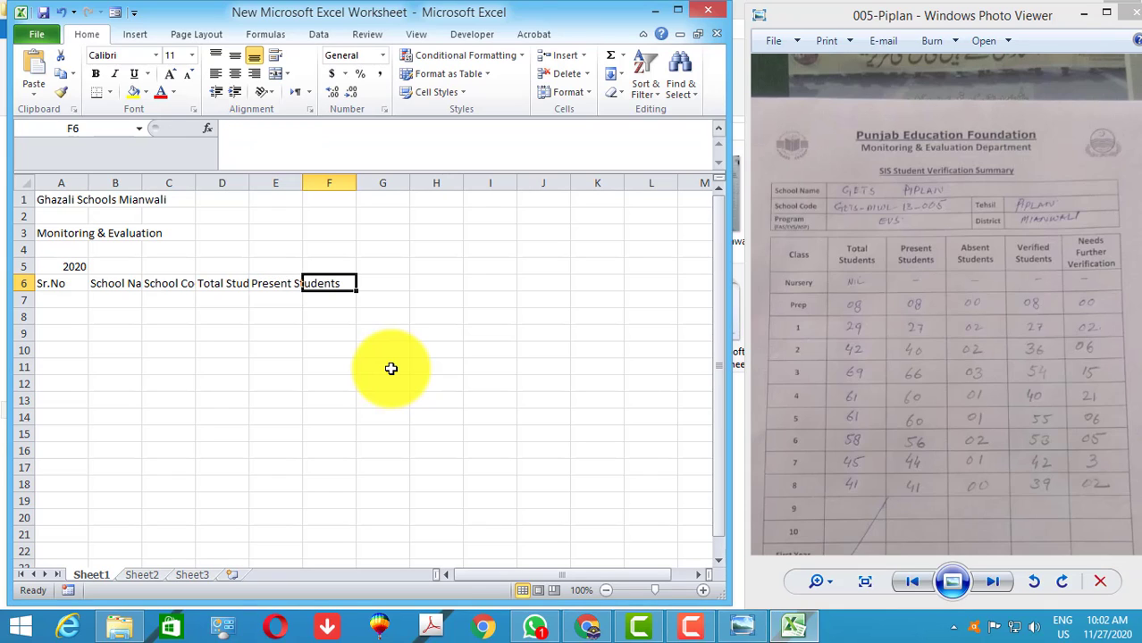
pyautogui.write('Absent')
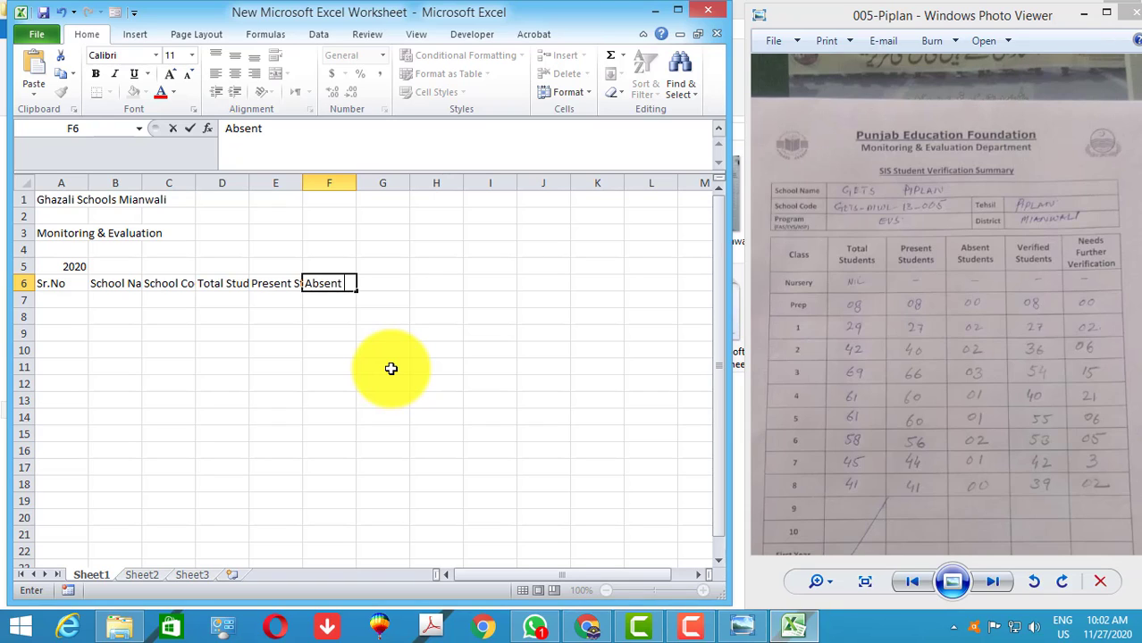
pyautogui.write('ude')
pyautogui.write('ents')
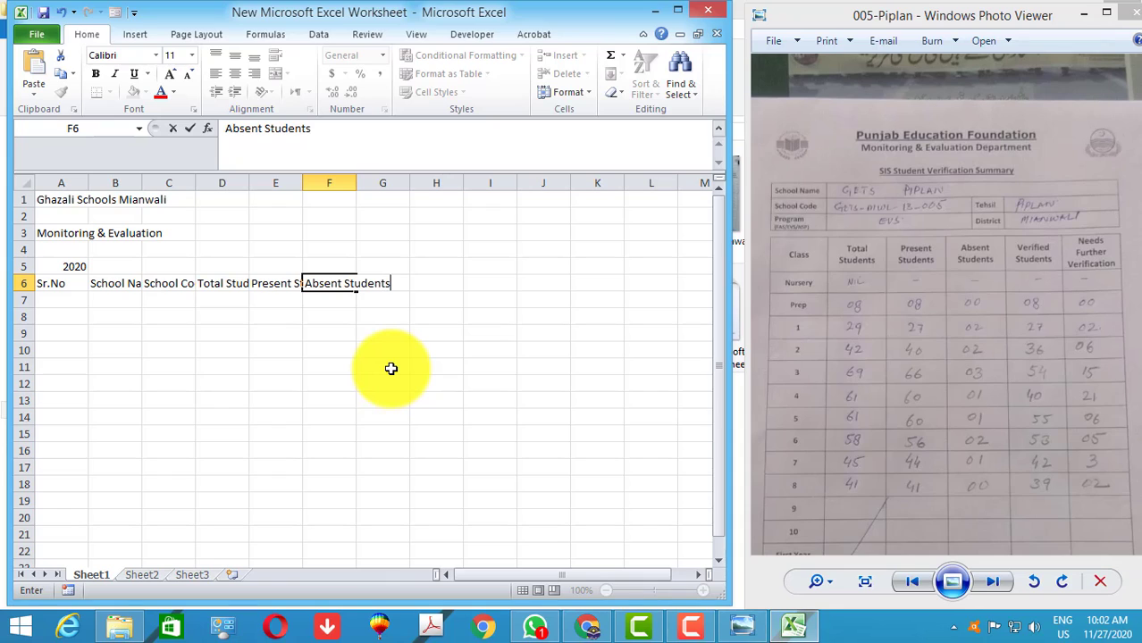
pyautogui.press('Tab')
pyautogui.write('V')
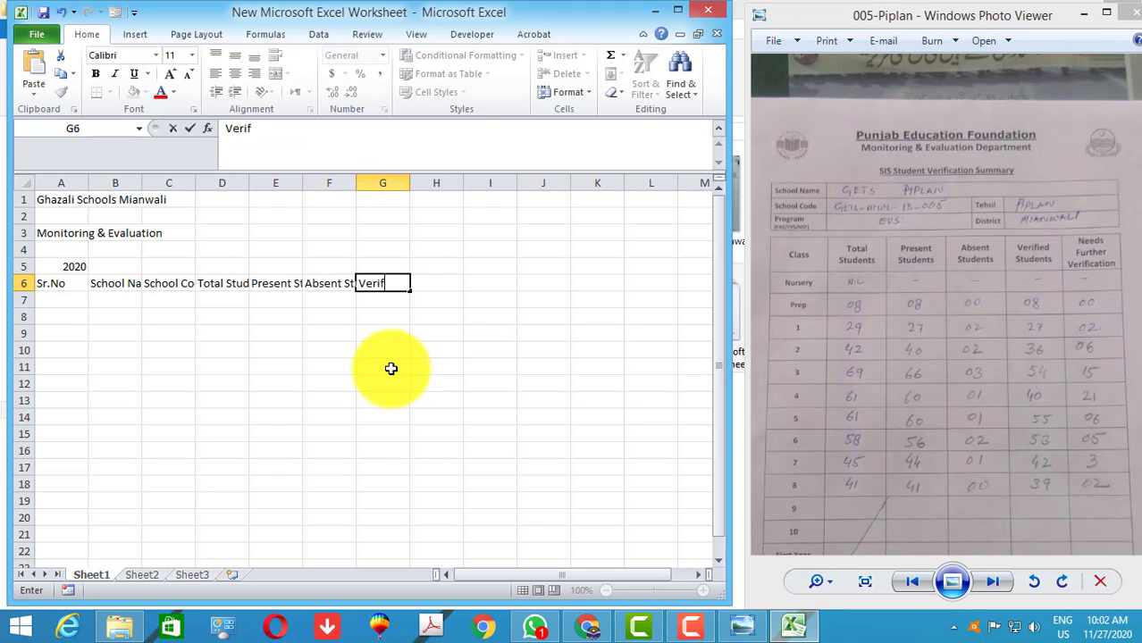
pyautogui.write('ied S')
pyautogui.write('tudents')
pyautogui.press('Tab')
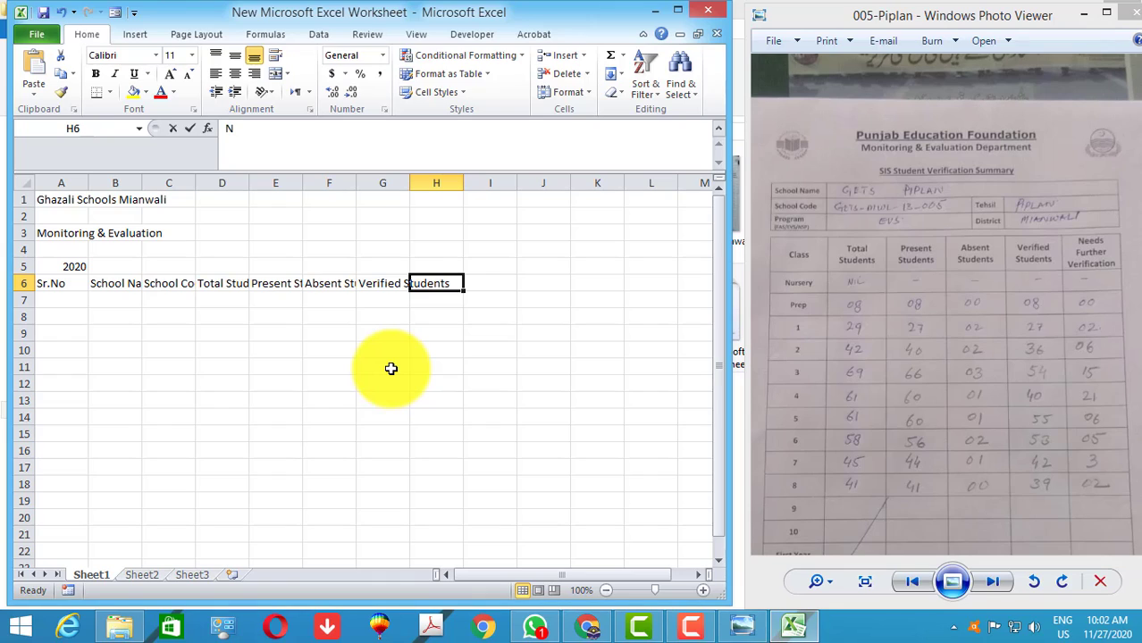
pyautogui.write('eed Fu')
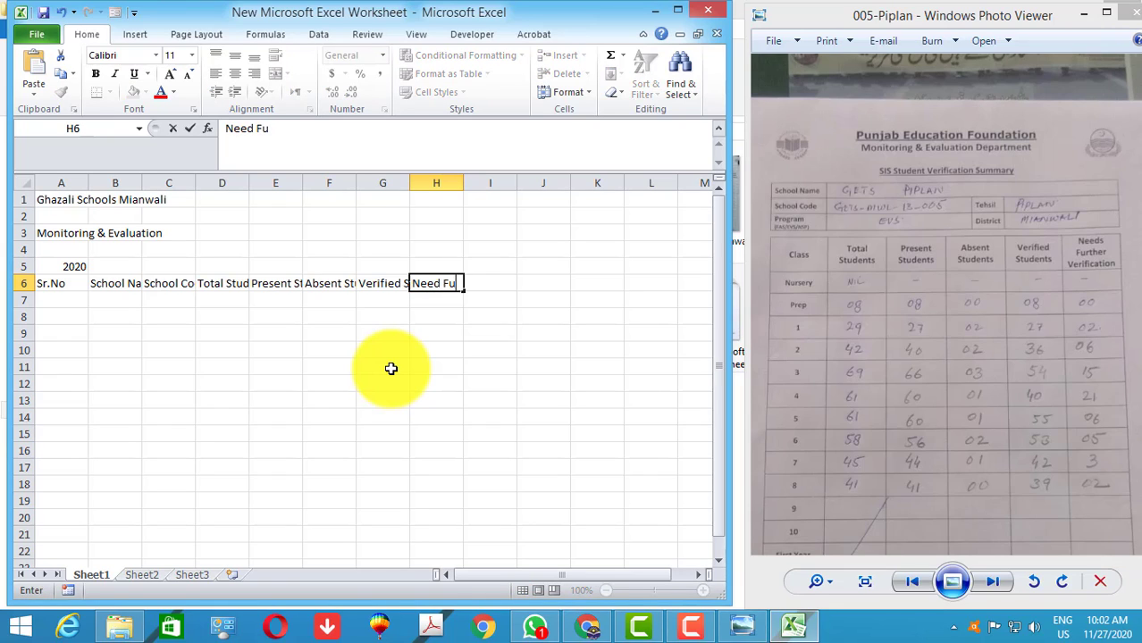
pyautogui.write('rther Ver')
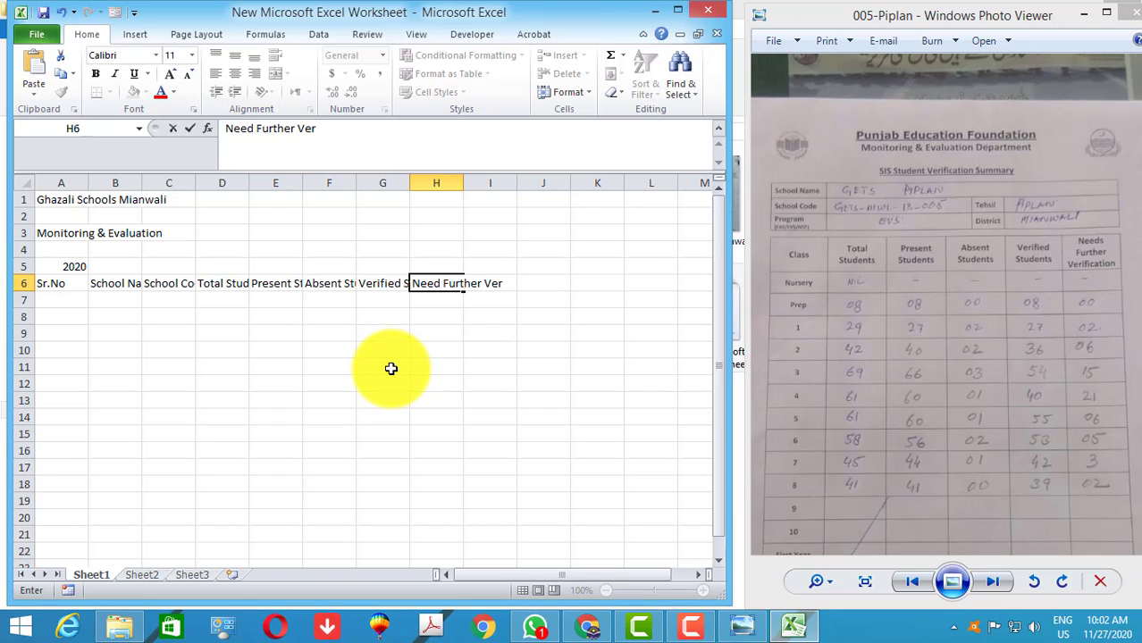
pyautogui.write('fication')
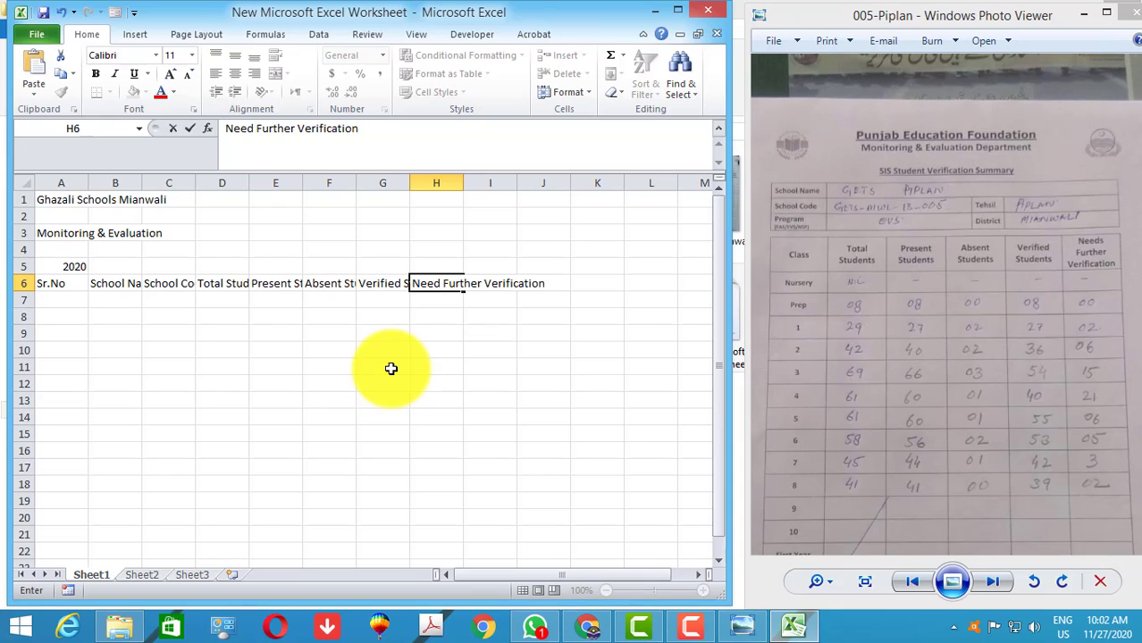
pyautogui.click(390, 368)
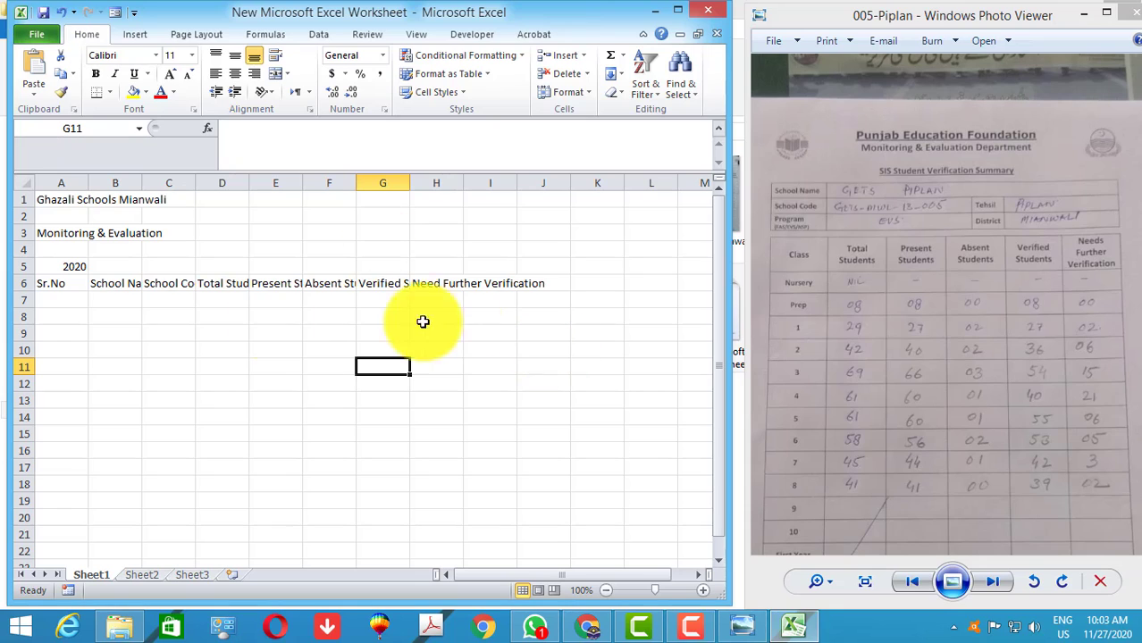
# Make row 6 taller and wrap the A6:H6 headings, centred horizontally and vertically
pyautogui.moveTo(45, 284); pyautogui.dragTo(562, 283)
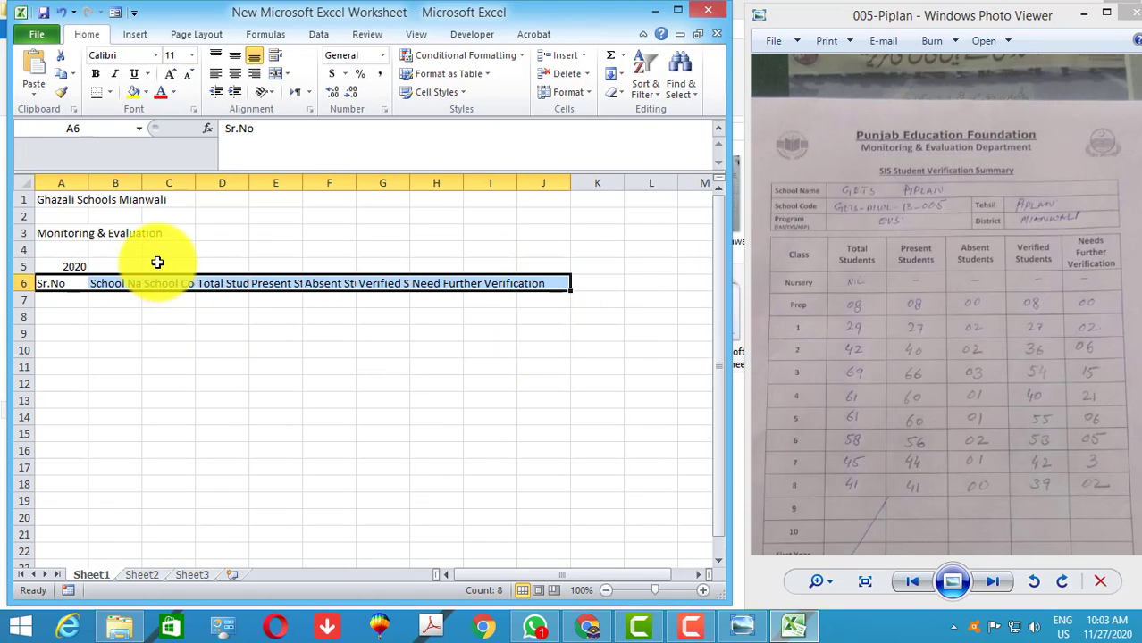
pyautogui.moveTo(24, 288); pyautogui.dragTo(22, 305)
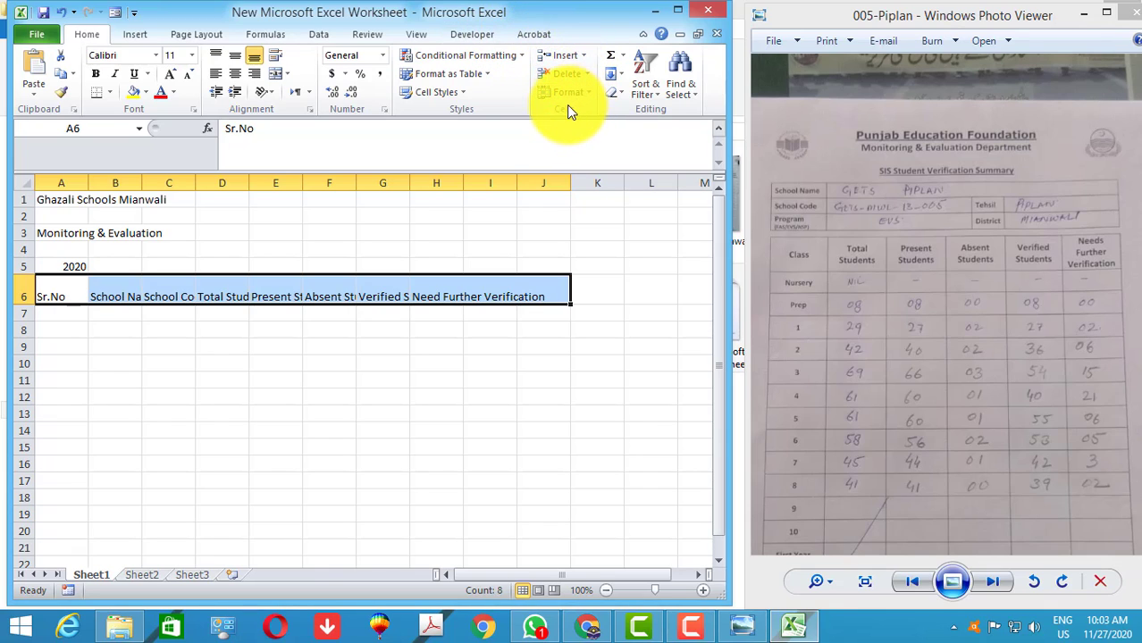
pyautogui.click(136, 36)
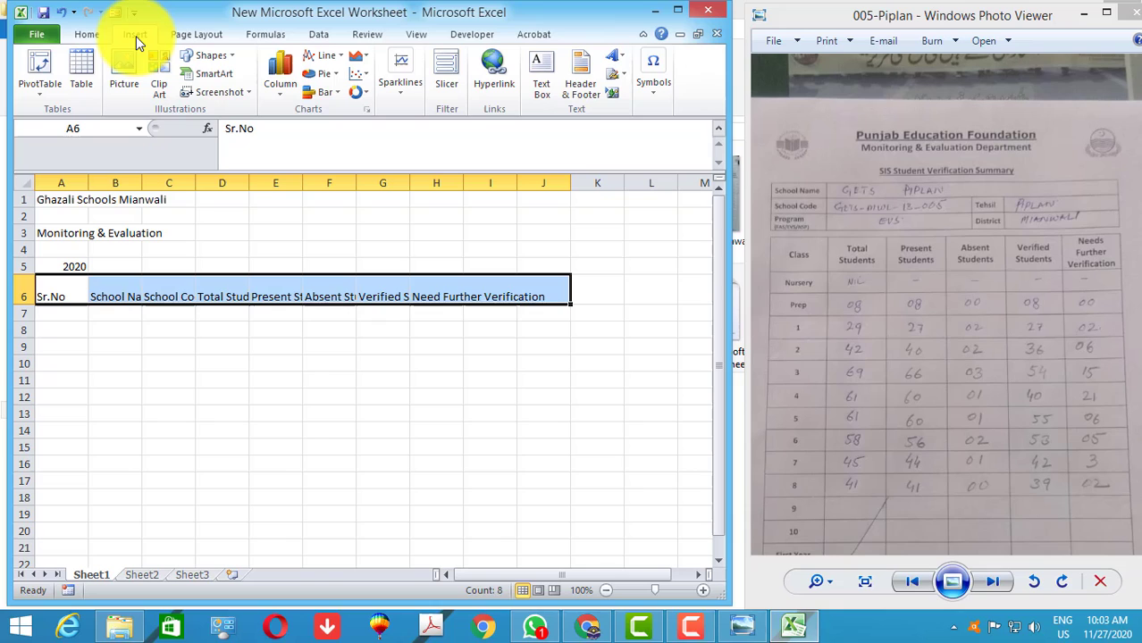
pyautogui.click(85, 32)
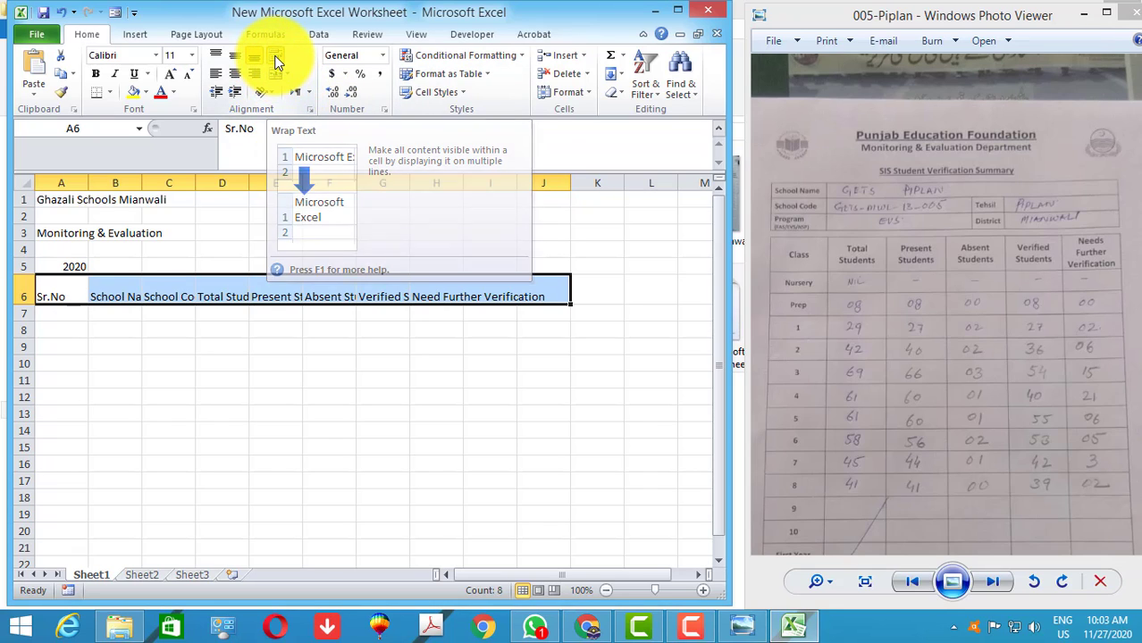
pyautogui.click(276, 59)
pyautogui.click(490, 369)
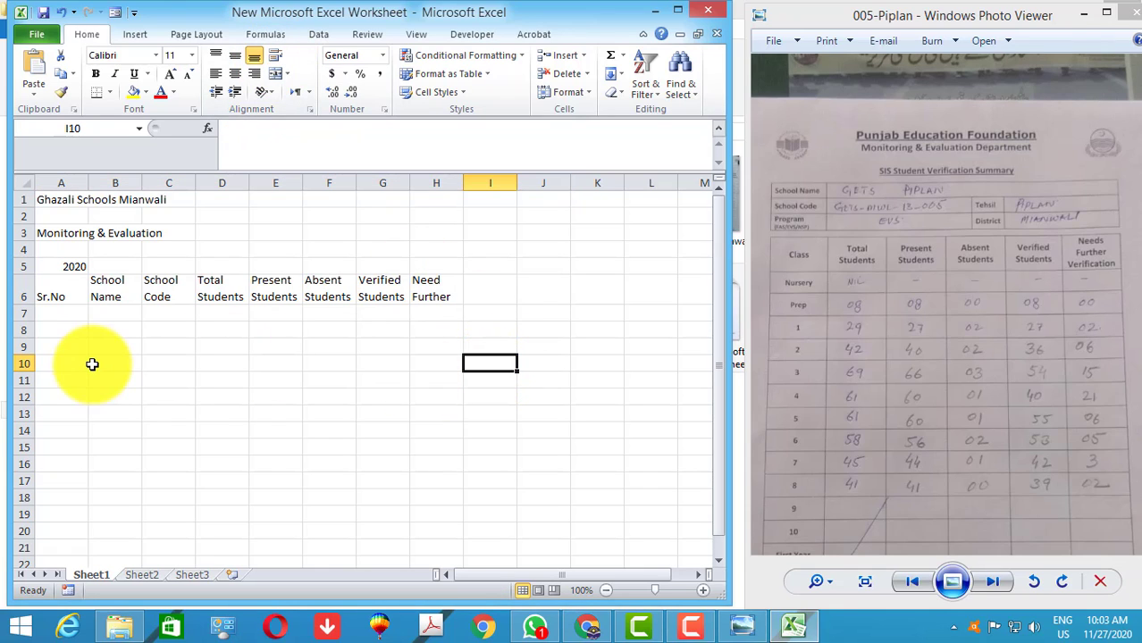
pyautogui.moveTo(67, 295); pyautogui.dragTo(431, 296)
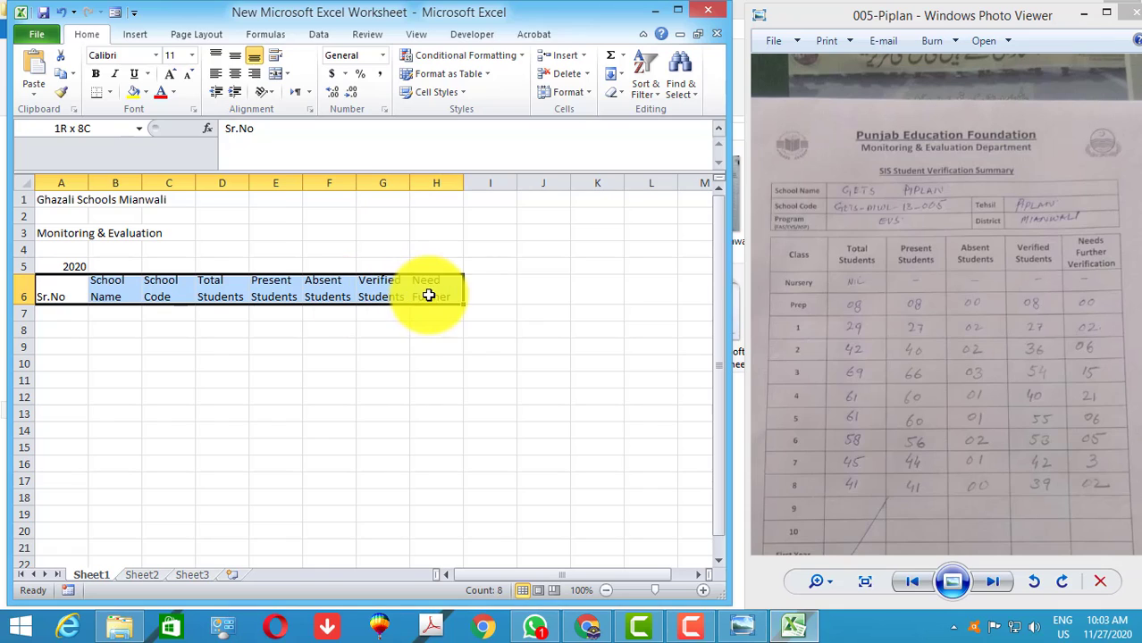
pyautogui.click(235, 76)
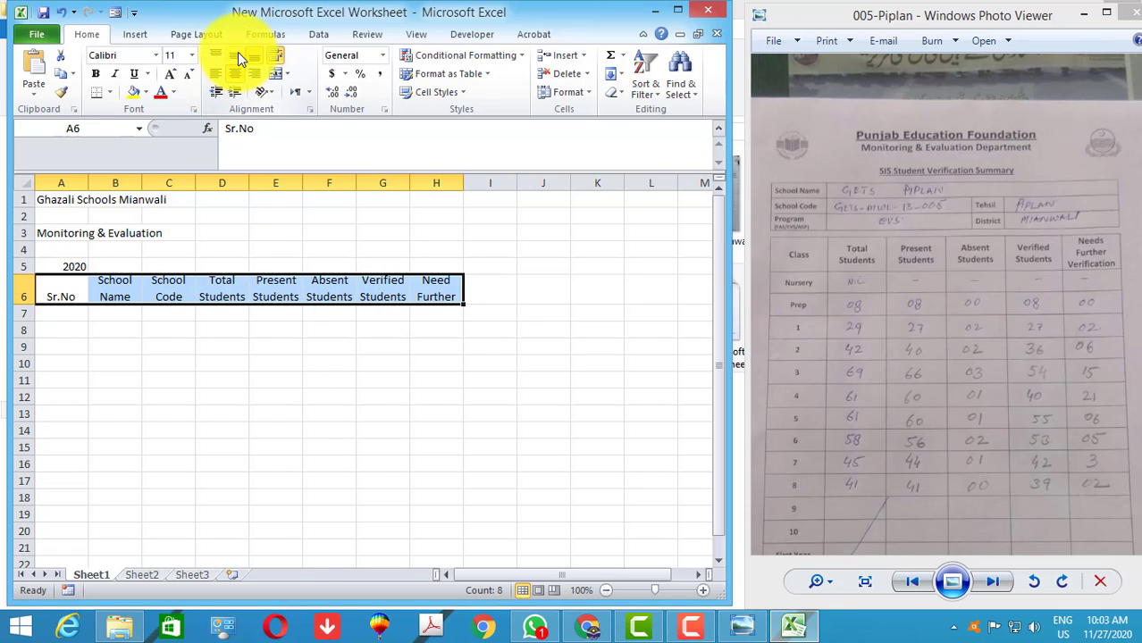
pyautogui.click(235, 54)
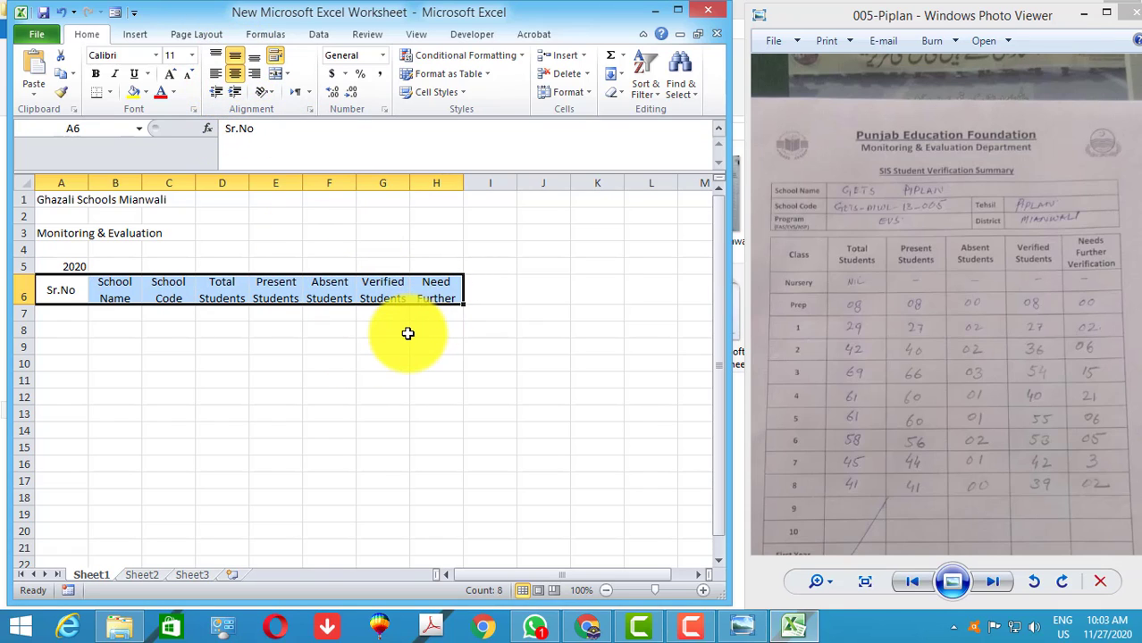
pyautogui.click(338, 348)
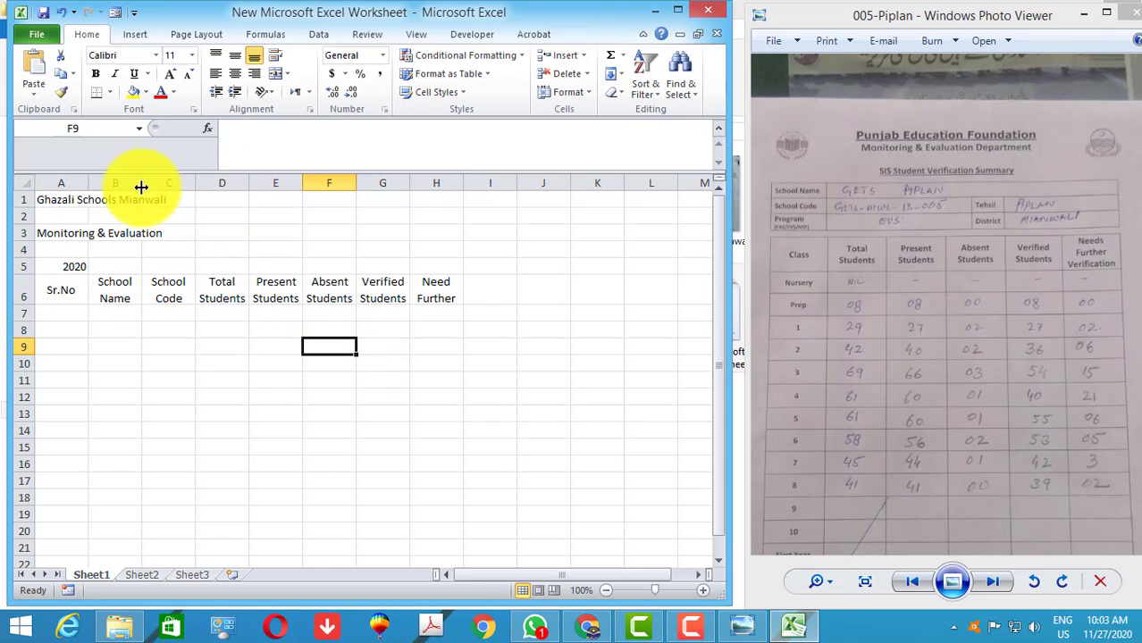
# Widen the School Name and student count columns and give A6:H6 All Borders
pyautogui.moveTo(142, 183)
pyautogui.mouseDown()
pyautogui.moveTo(301, 195)
pyautogui.moveTo(311, 182)
pyautogui.moveTo(375, 178)
pyautogui.mouseUp()
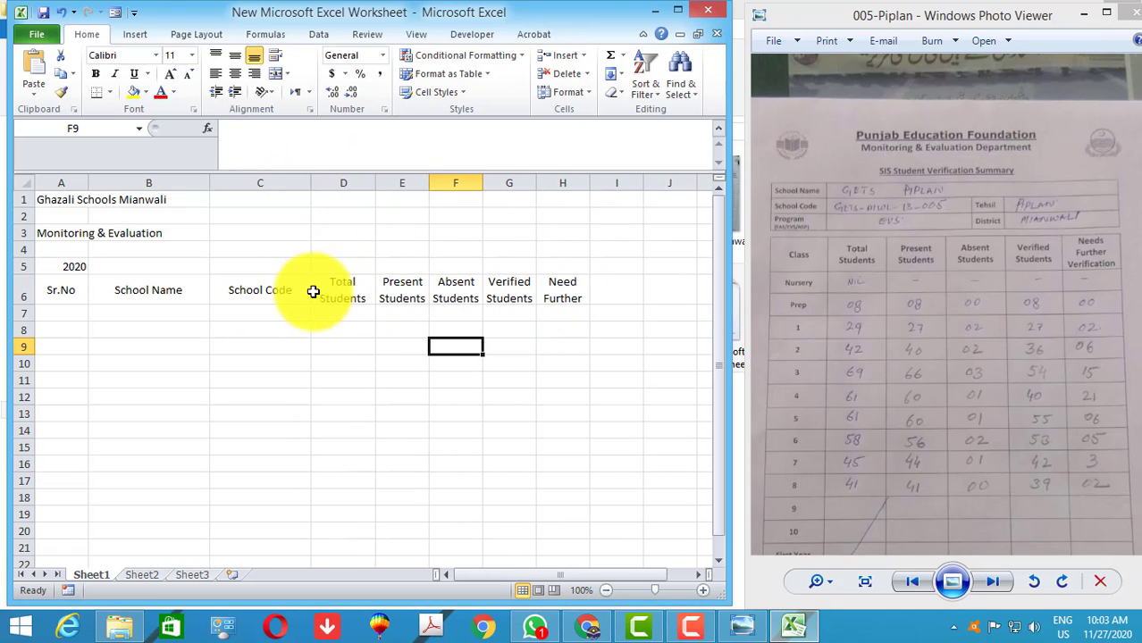
pyautogui.moveTo(54, 287); pyautogui.dragTo(549, 289)
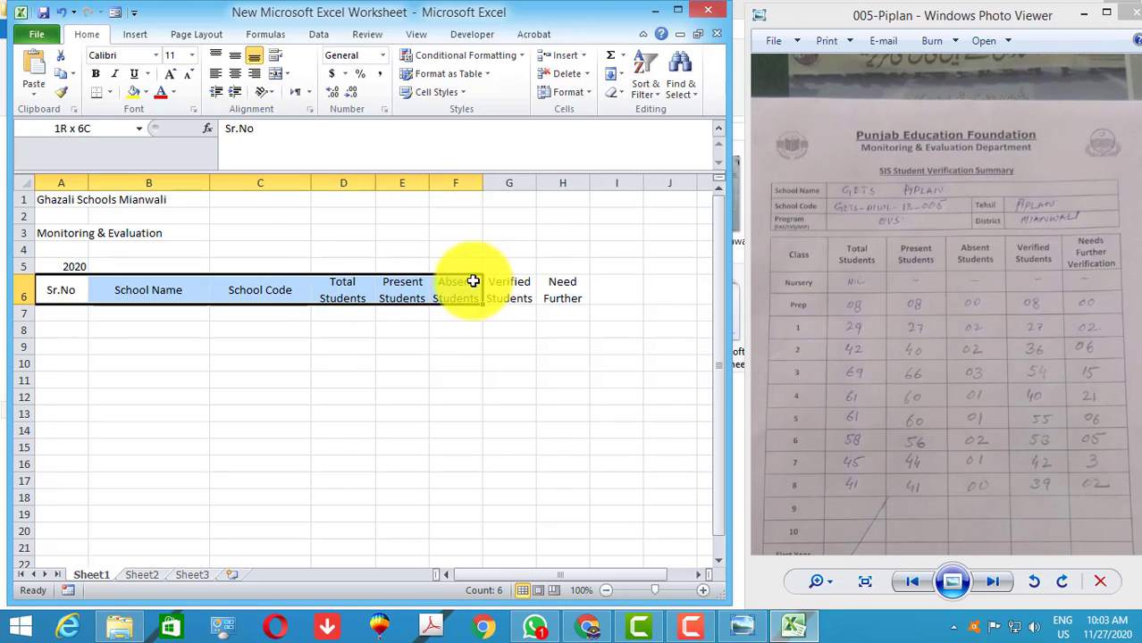
pyautogui.click(110, 93)
pyautogui.click(110, 223)
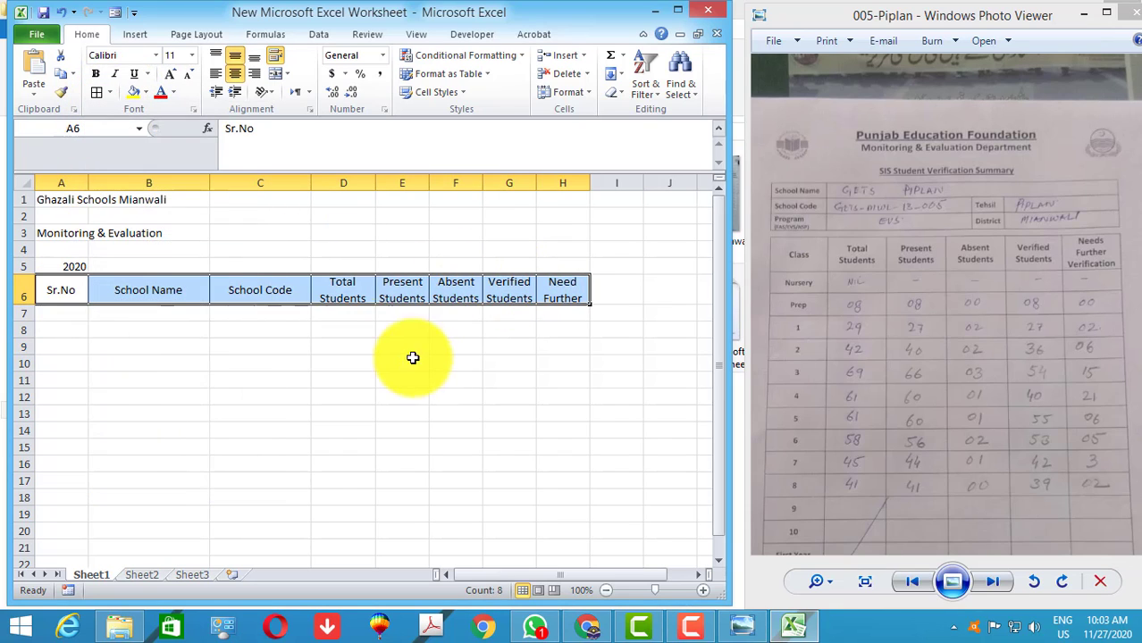
pyautogui.click(431, 363)
pyautogui.moveTo(429, 184); pyautogui.dragTo(541, 185)
pyautogui.click(577, 411)
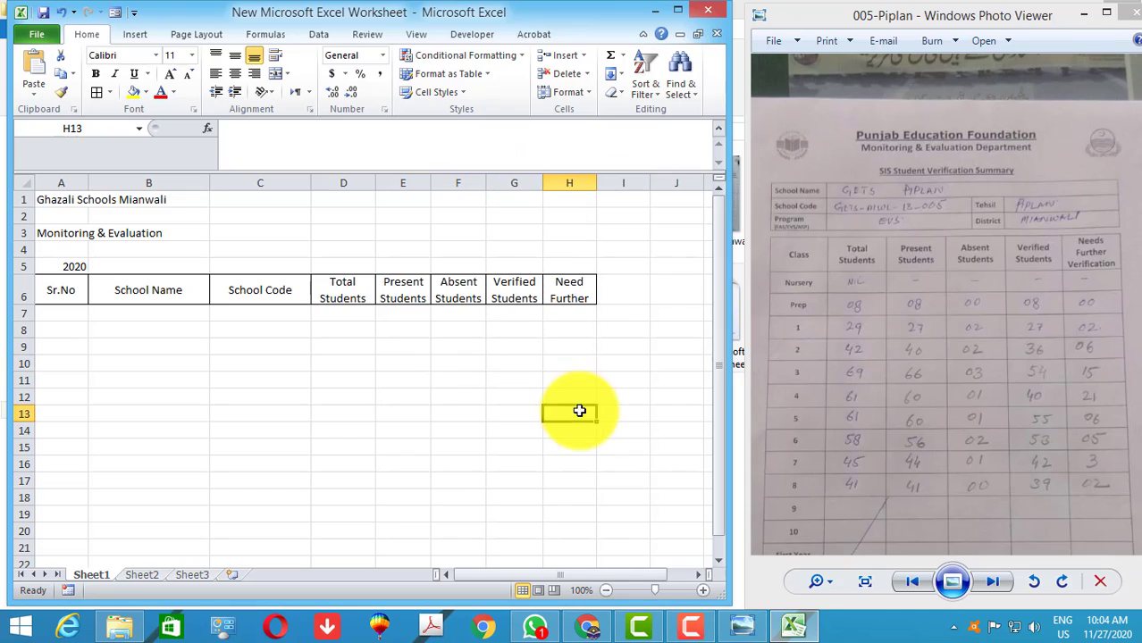
pyautogui.click(61, 315)
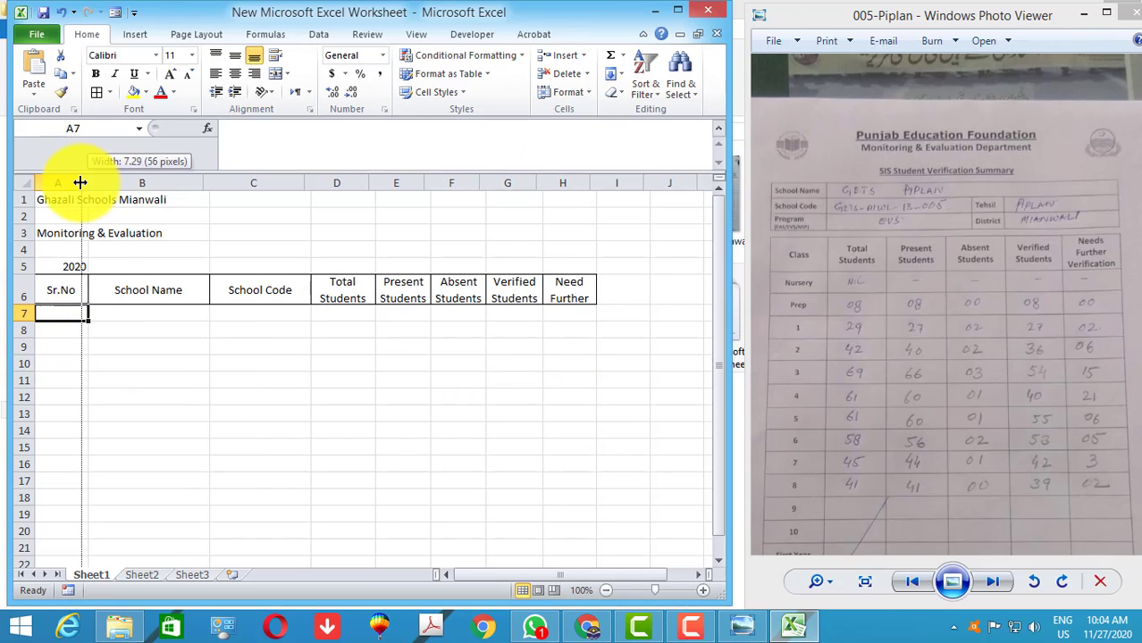
pyautogui.moveTo(88, 183); pyautogui.dragTo(80, 183)
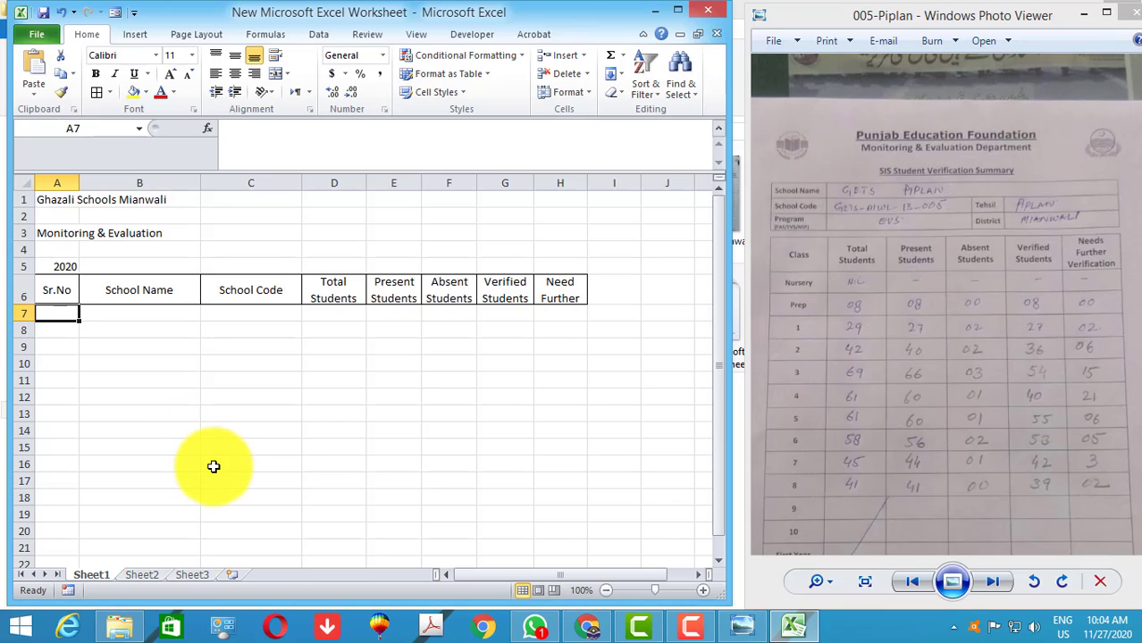
pyautogui.write('1')
pyautogui.press('Tab')
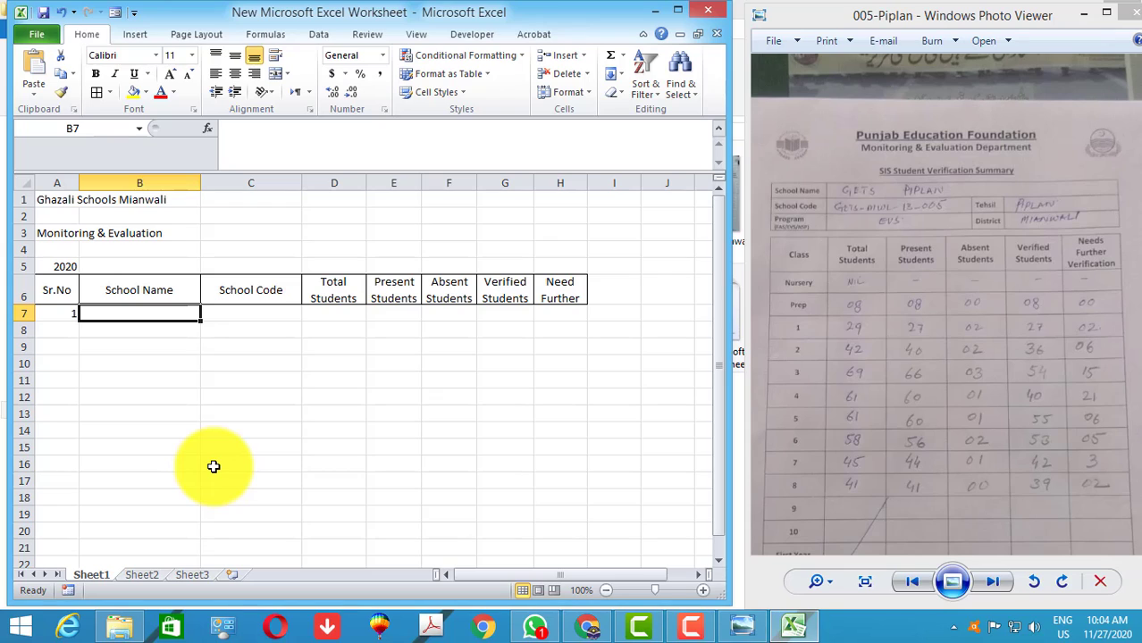
pyautogui.write('Ahmed K')
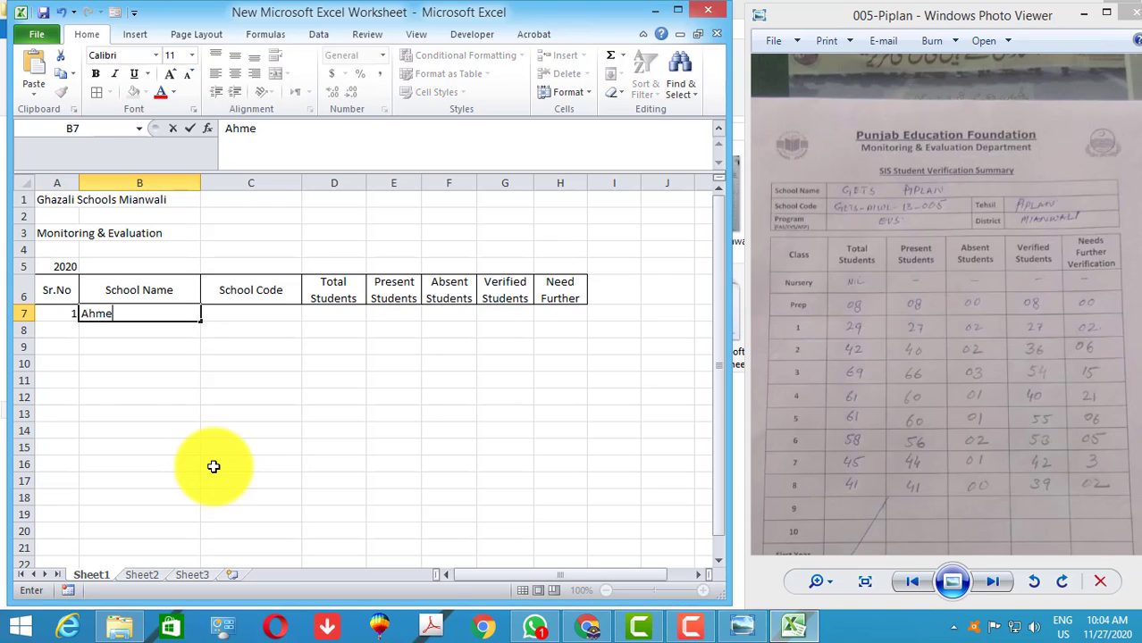
pyautogui.write('han w')
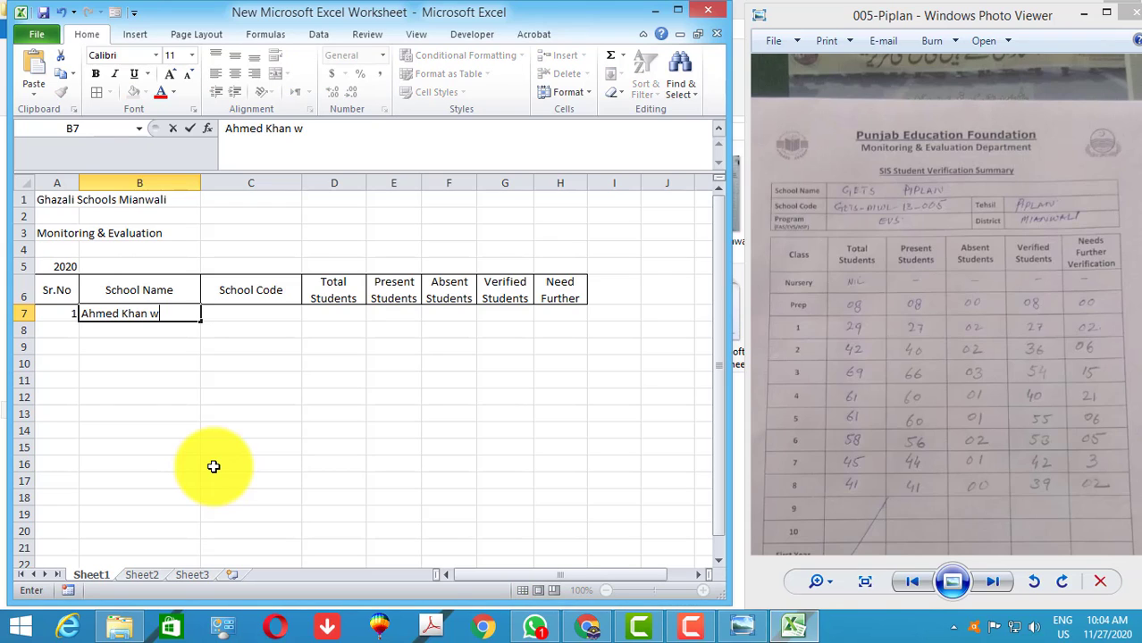
pyautogui.write('ala')
pyautogui.press('Tab')
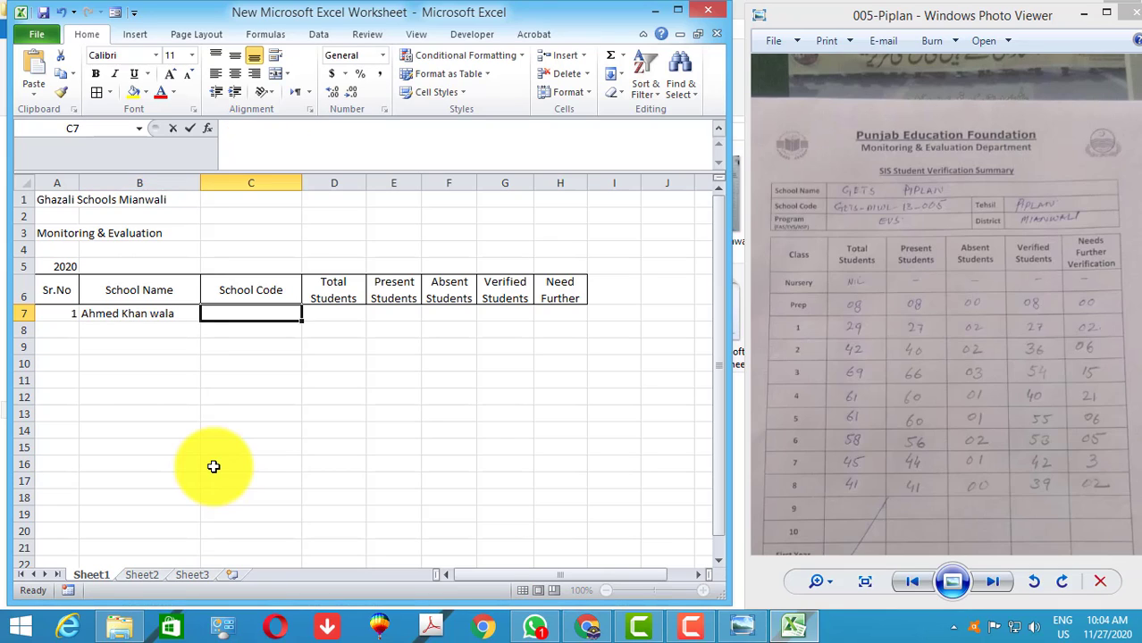
pyautogui.write('GETS')
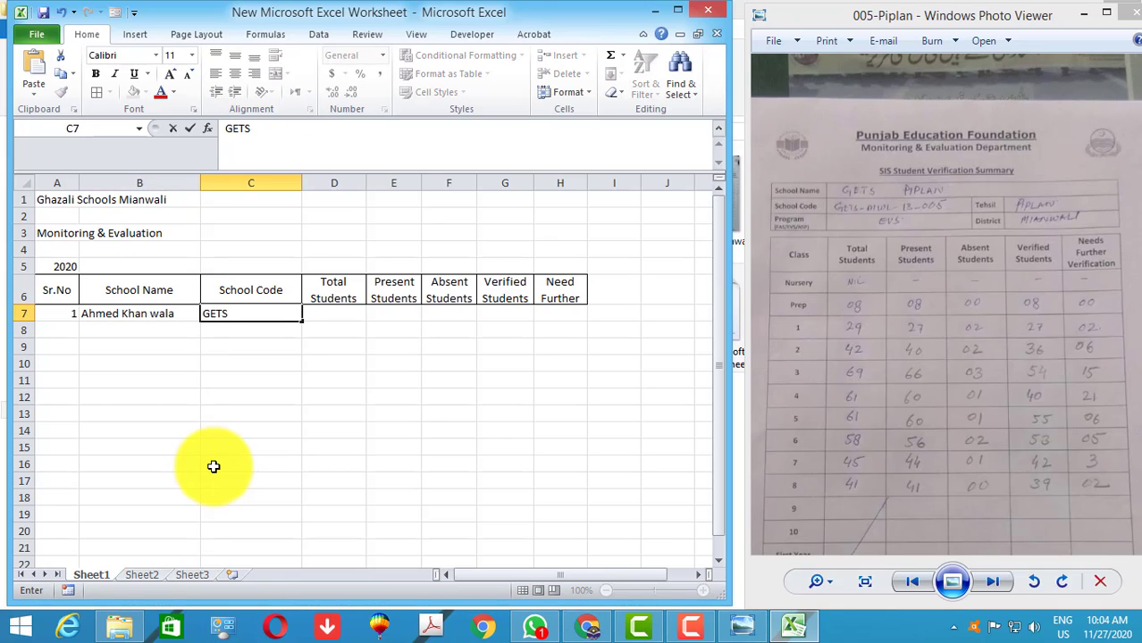
pyautogui.write('-MWL-001')
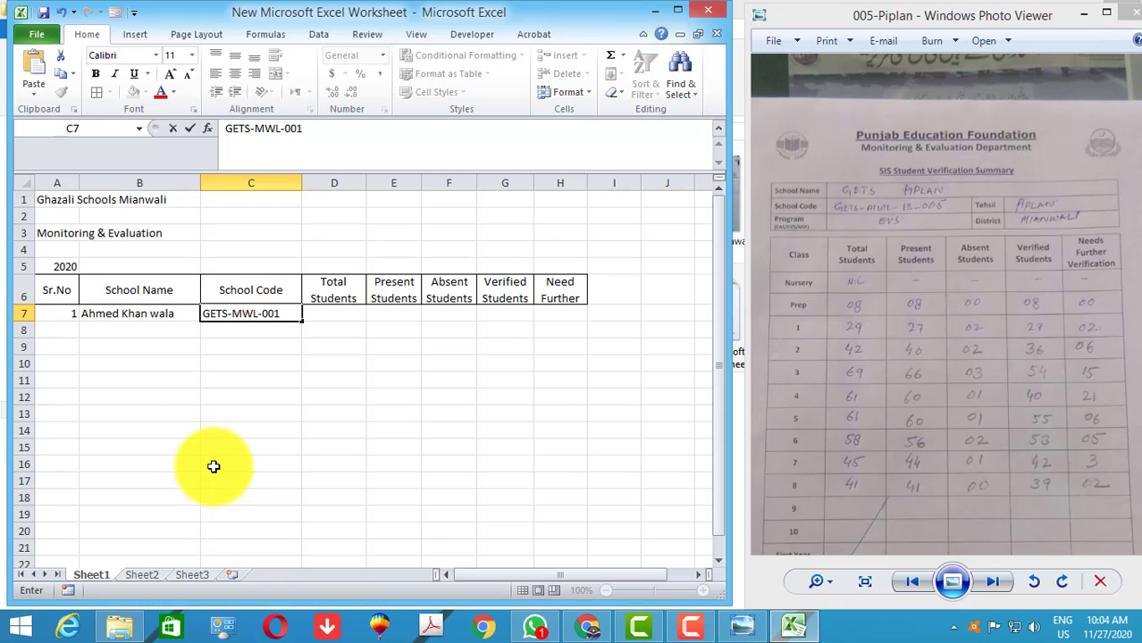
pyautogui.press('Tab')
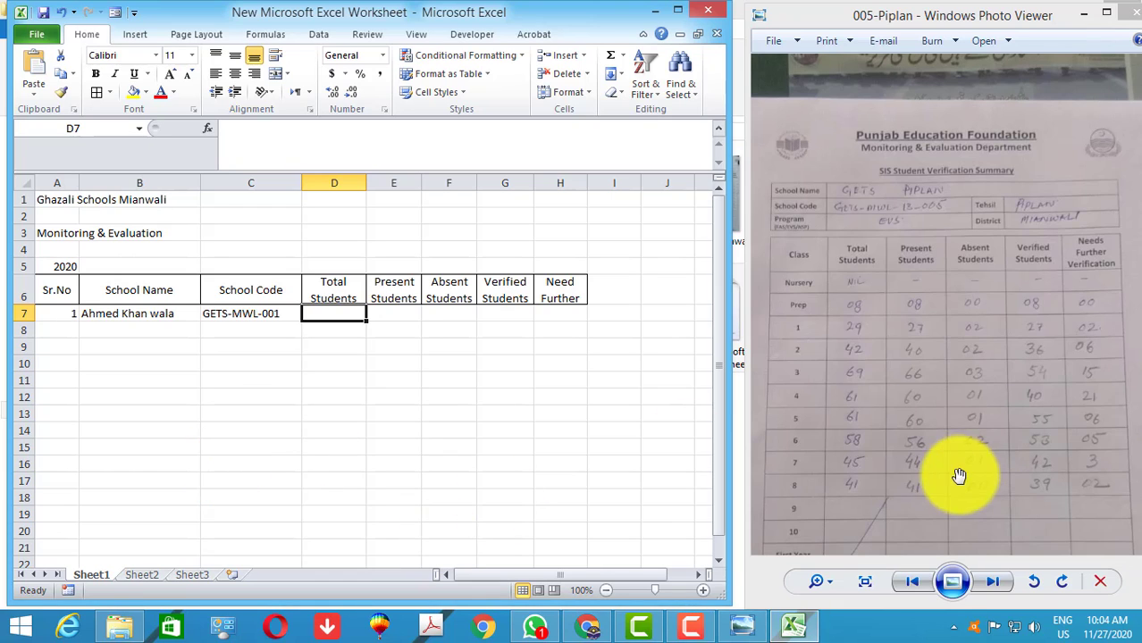
pyautogui.moveTo(956, 472); pyautogui.dragTo(947, 301)
pyautogui.click(329, 315)
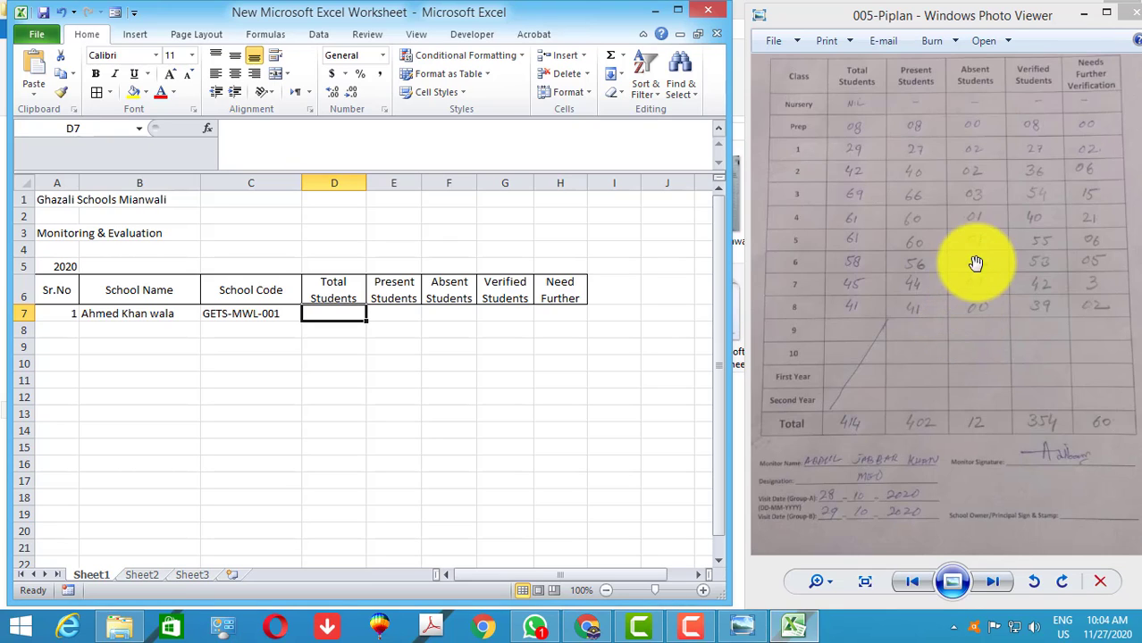
pyautogui.moveTo(965, 225); pyautogui.dragTo(948, 366)
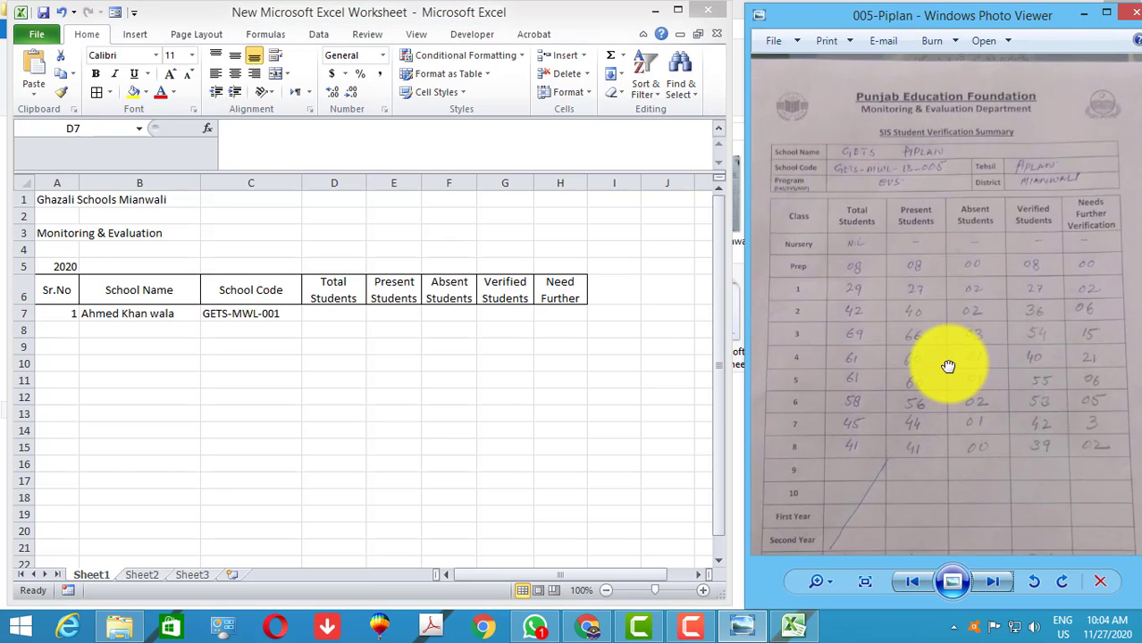
pyautogui.click(911, 583)
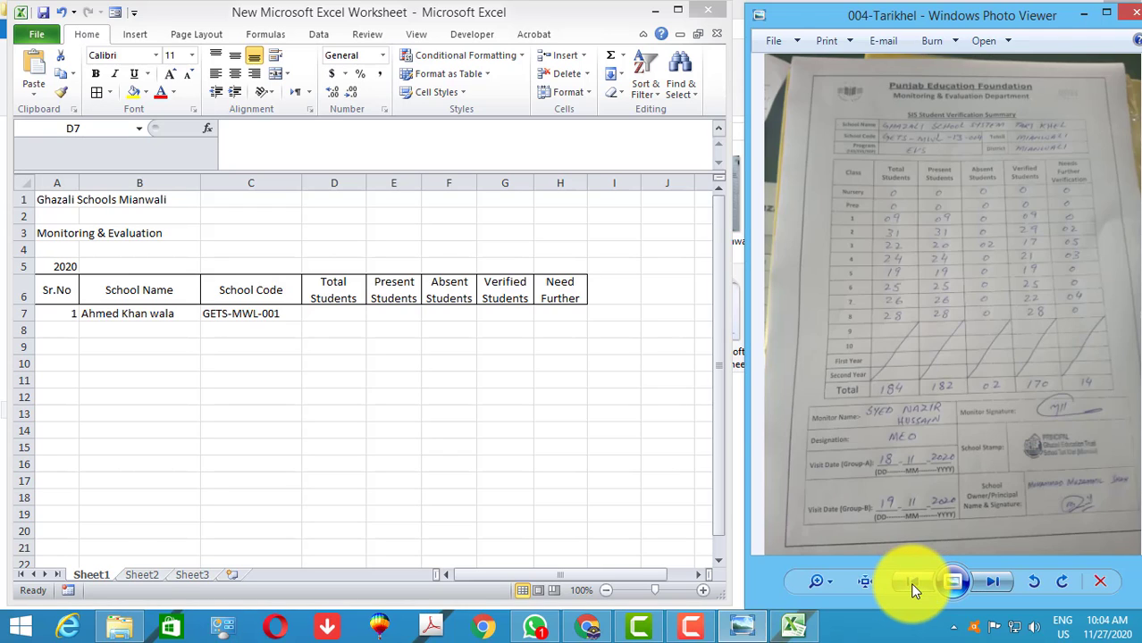
pyautogui.click(909, 582)
pyautogui.scroll(2, 920, 250)
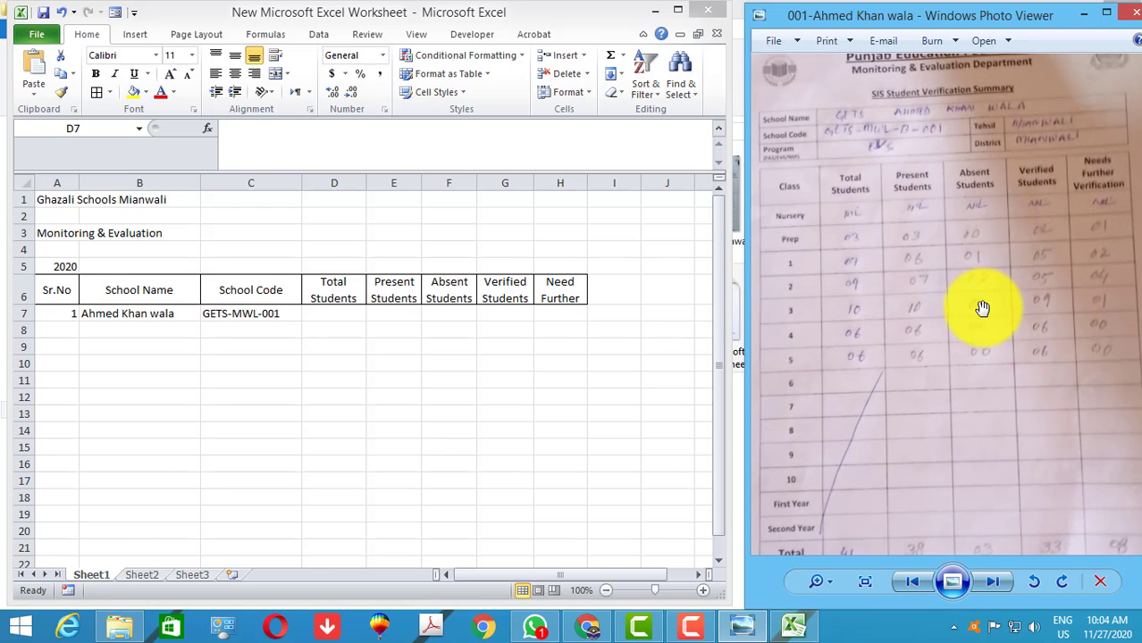
pyautogui.moveTo(982, 308); pyautogui.dragTo(986, 237)
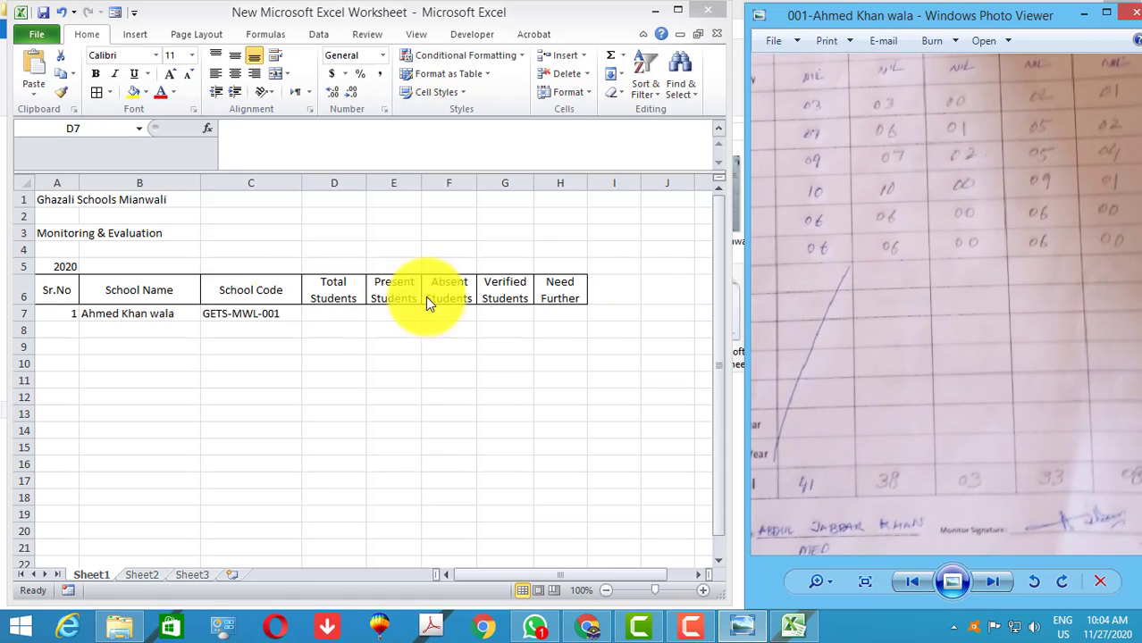
pyautogui.click(319, 313)
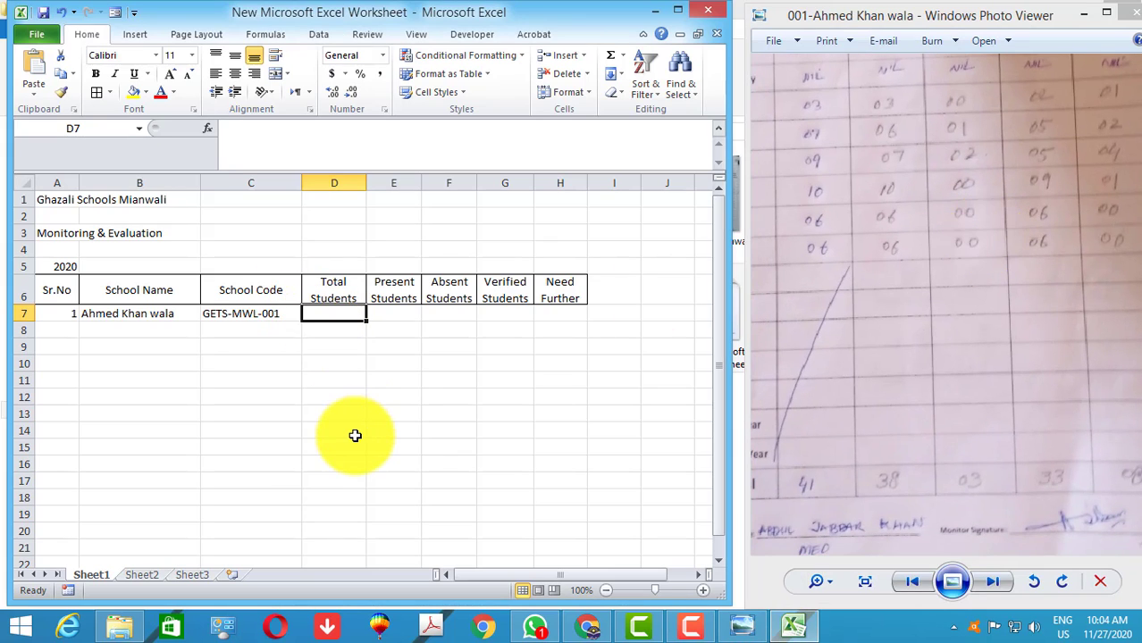
pyautogui.write('41')
pyautogui.press('Tab')
pyautogui.write('38')
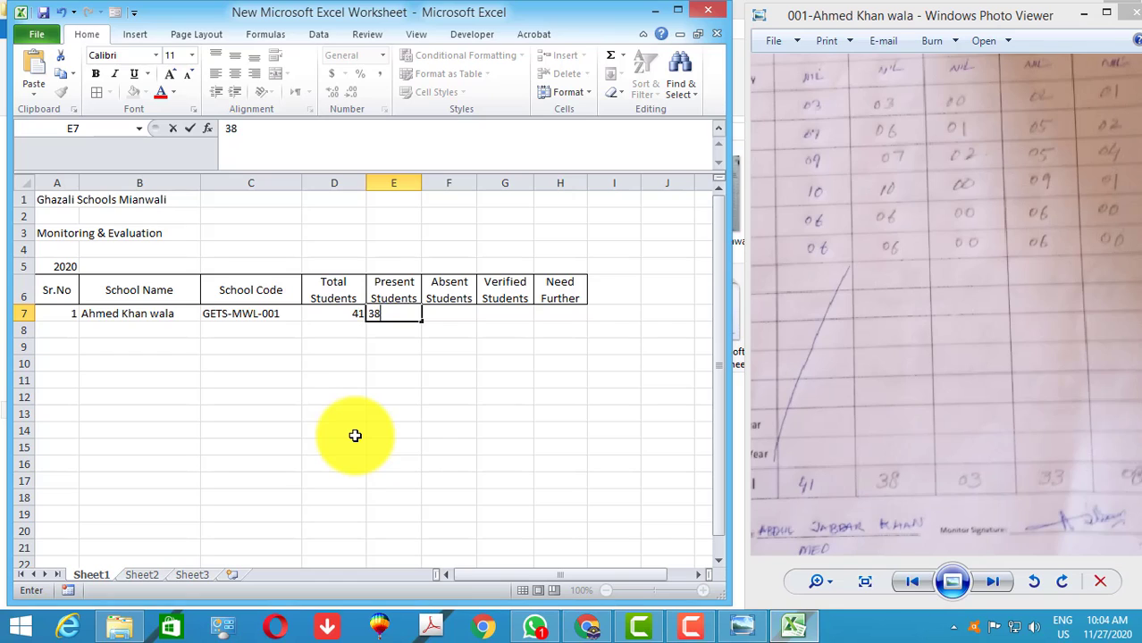
pyautogui.press('Tab')
pyautogui.write('3')
pyautogui.press('Tab')
pyautogui.write('3')
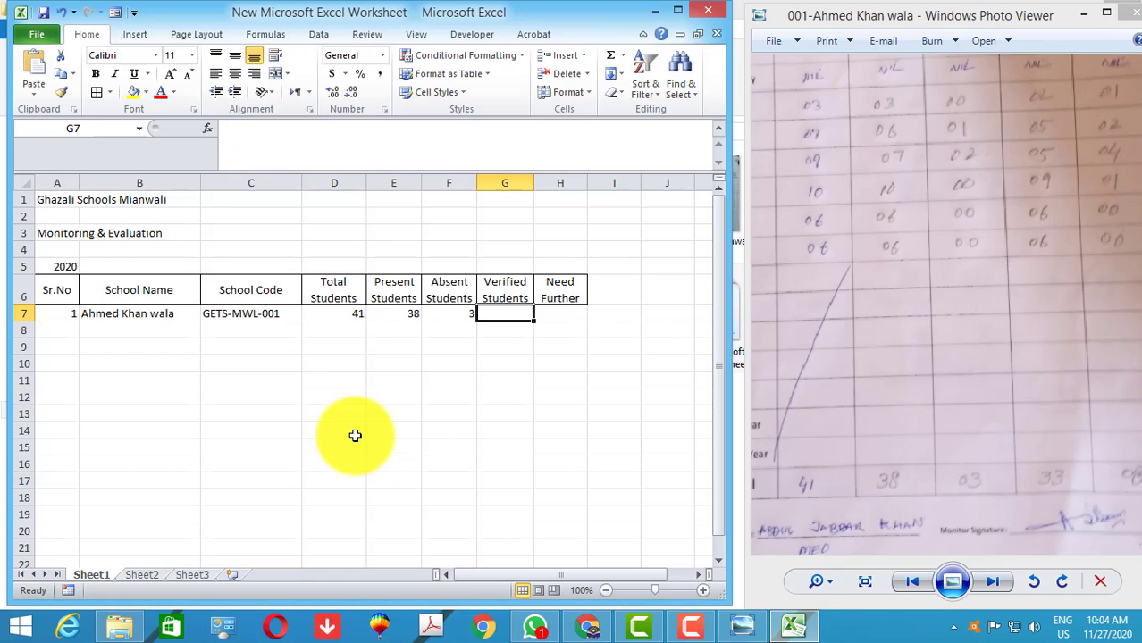
pyautogui.write('3')
pyautogui.press('Tab')
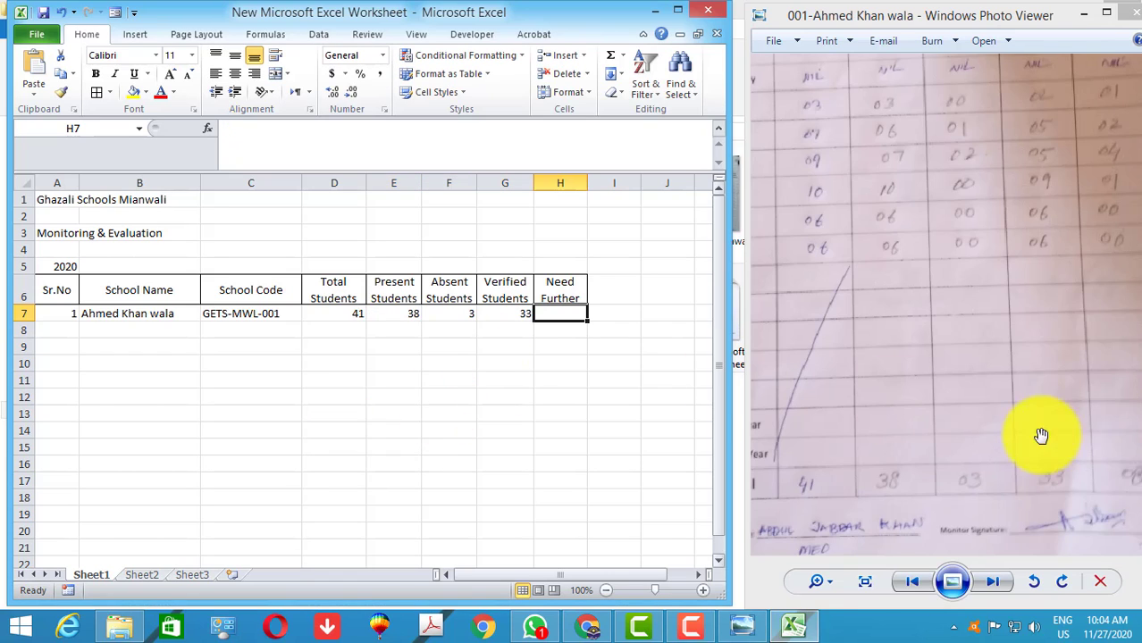
pyautogui.moveTo(1043, 439); pyautogui.dragTo(977, 444)
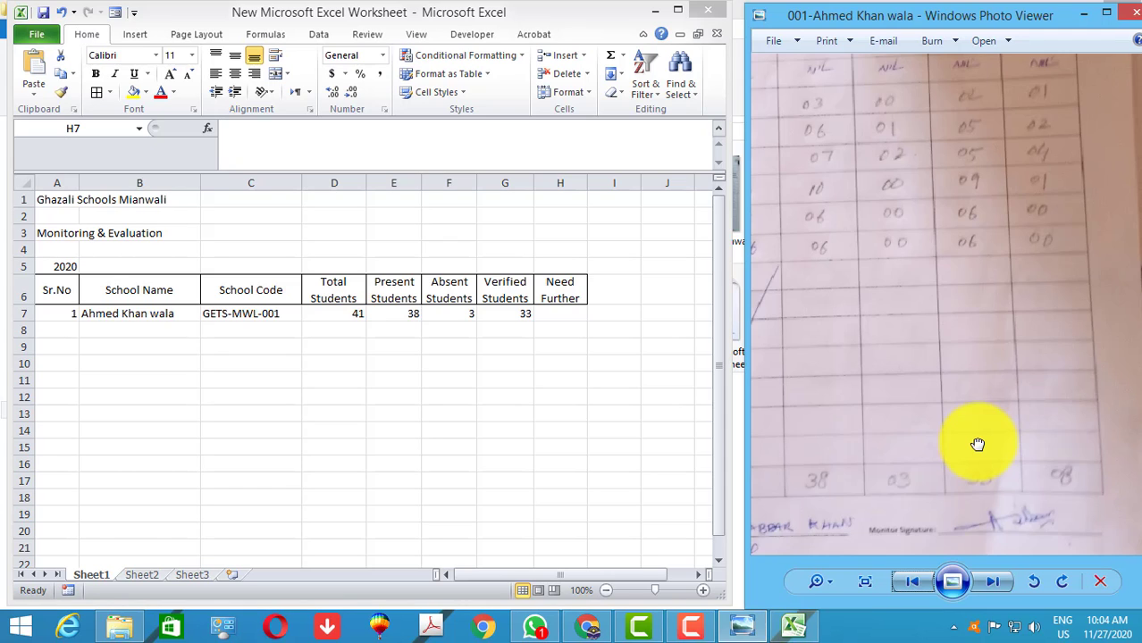
pyautogui.click(559, 319)
pyautogui.write('8')
pyautogui.click(560, 397)
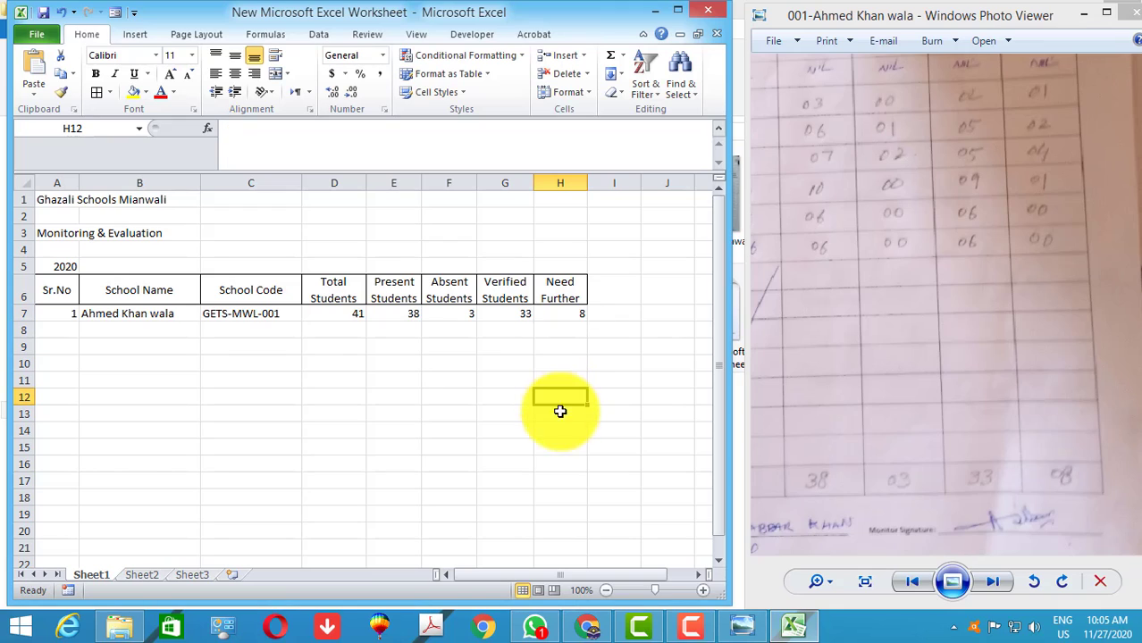
# Enter serial number 2 and school name Tarikhel in A8:B8
pyautogui.click(63, 328)
pyautogui.write('2')
pyautogui.press('Tab')
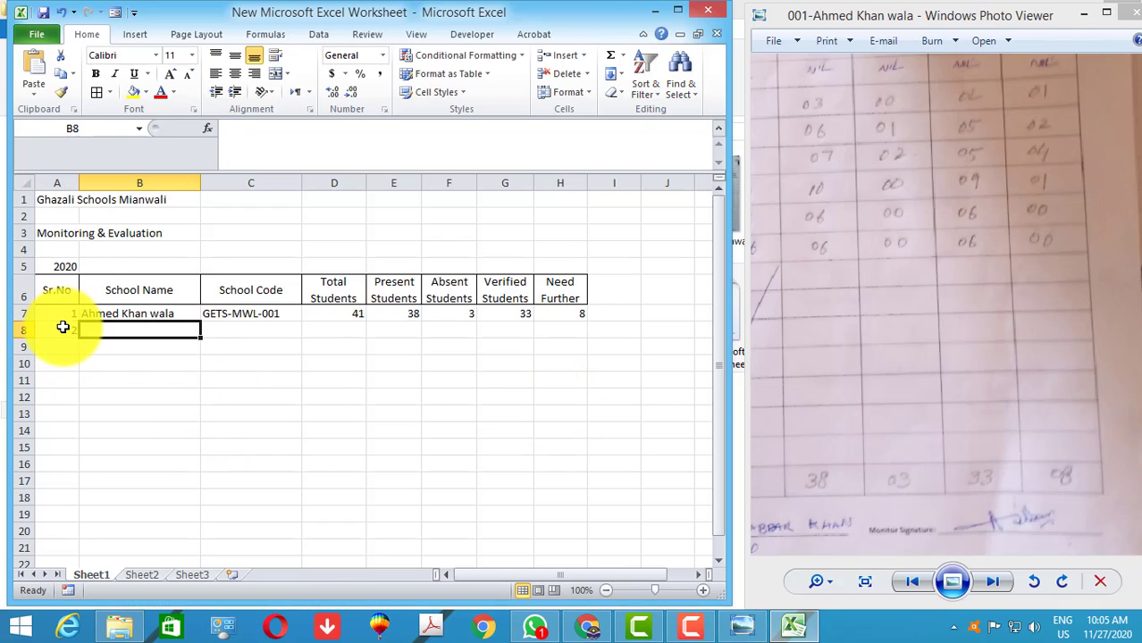
pyautogui.write('t')
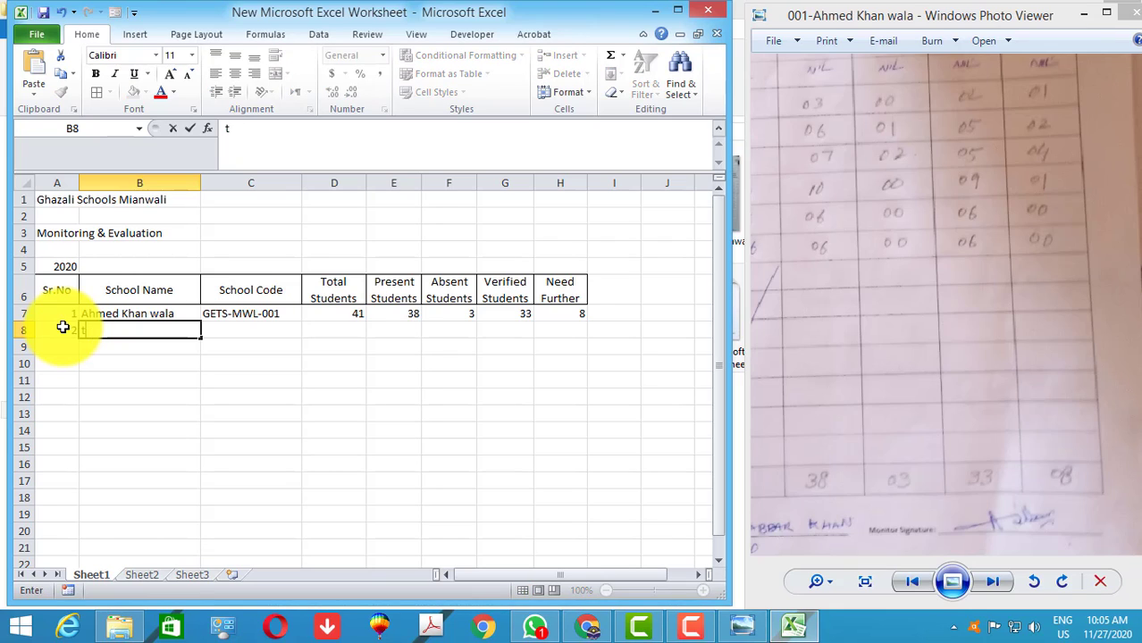
pyautogui.write('aRkhe')
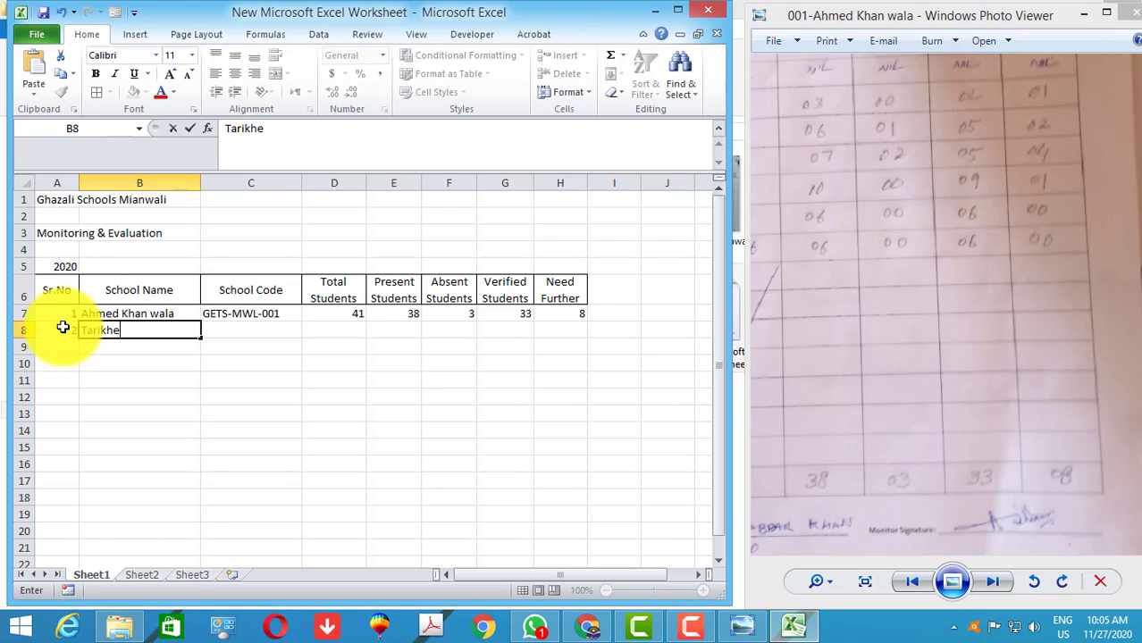
pyautogui.write('l')
pyautogui.press('Tab')
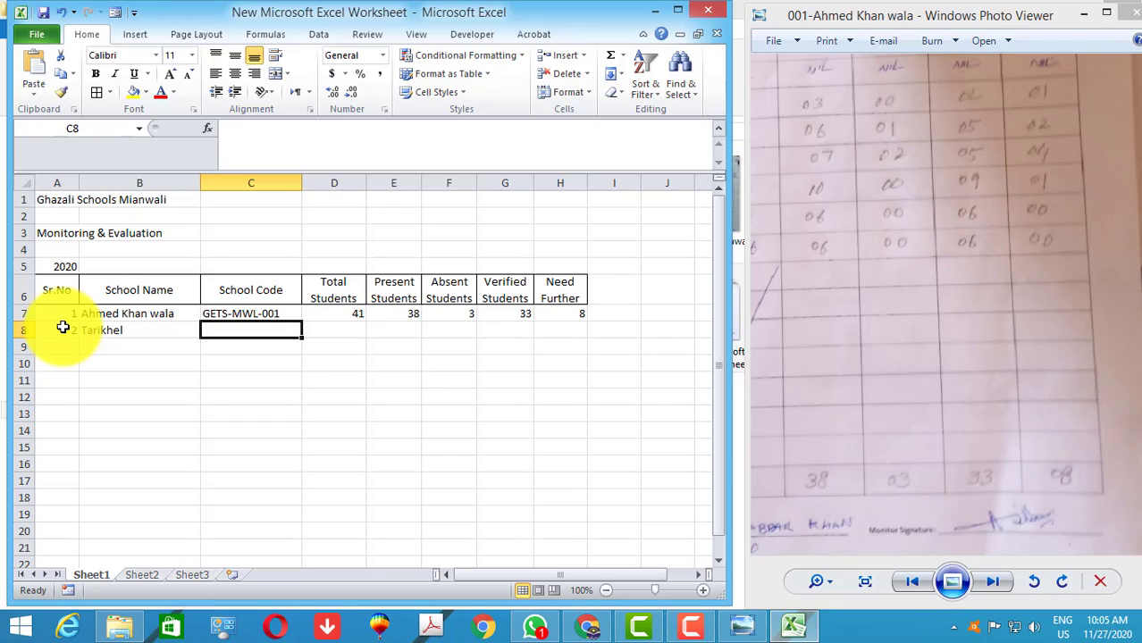
# Fill the school code down from C7 and edit C8 to GETS-MWL-004
pyautogui.click(250, 314)
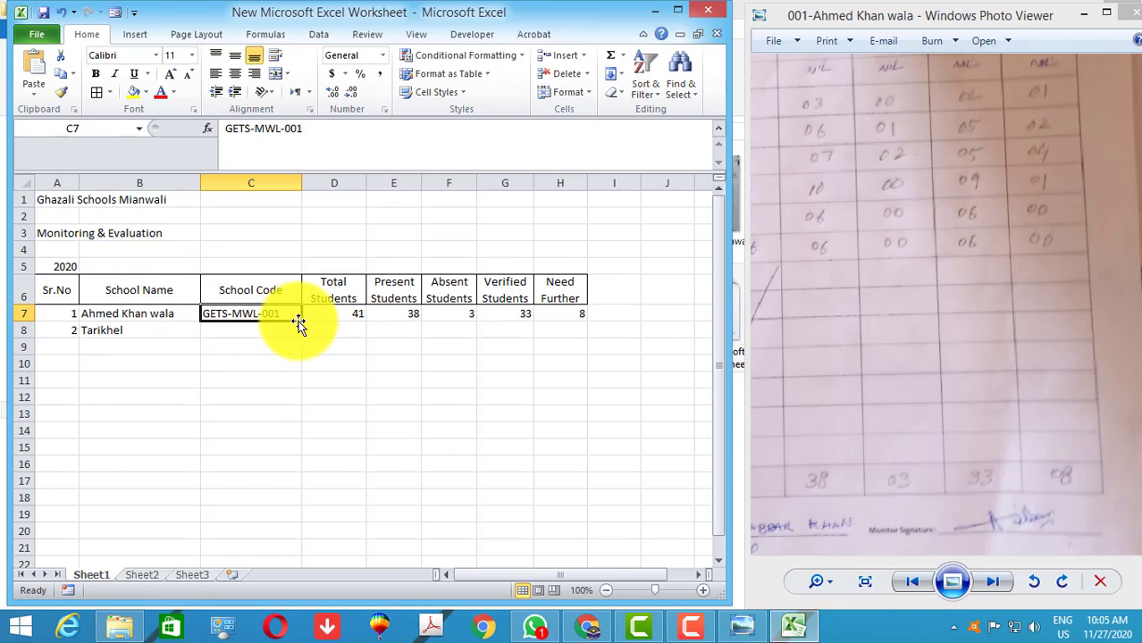
pyautogui.moveTo(301, 322); pyautogui.dragTo(288, 331)
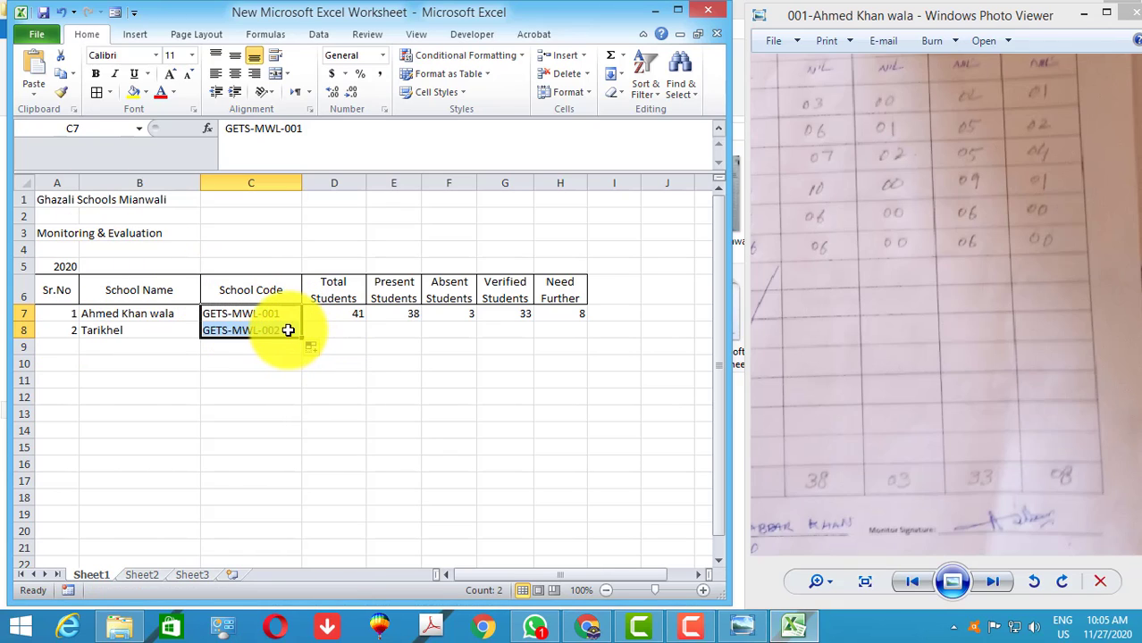
pyautogui.click(288, 330)
pyautogui.doubleClick(288, 331)
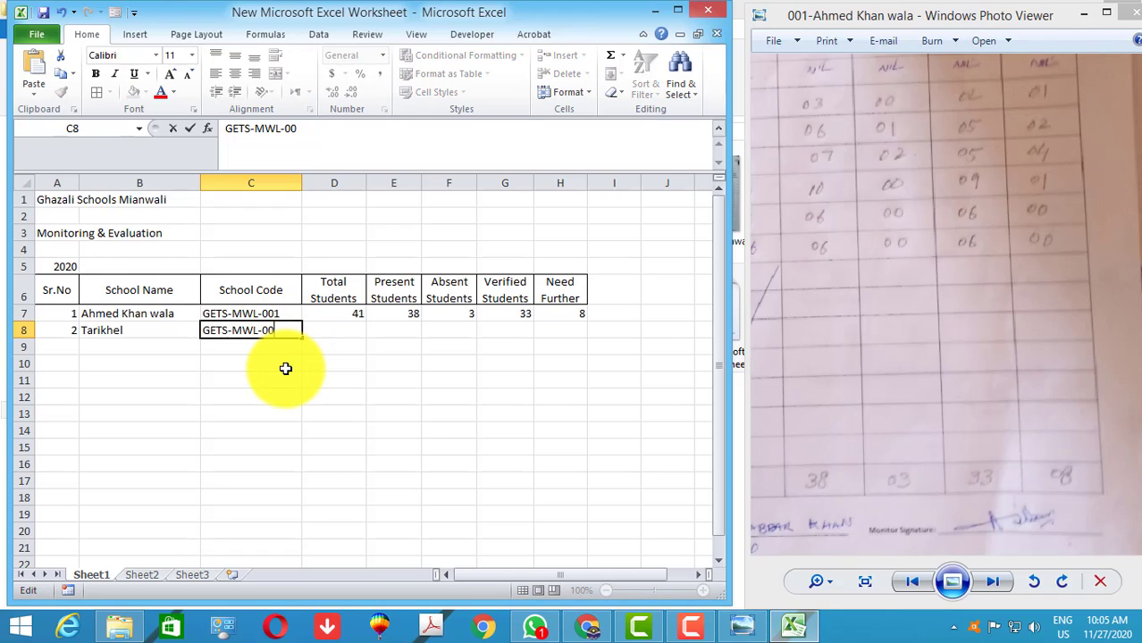
pyautogui.write('4')
pyautogui.click(282, 365)
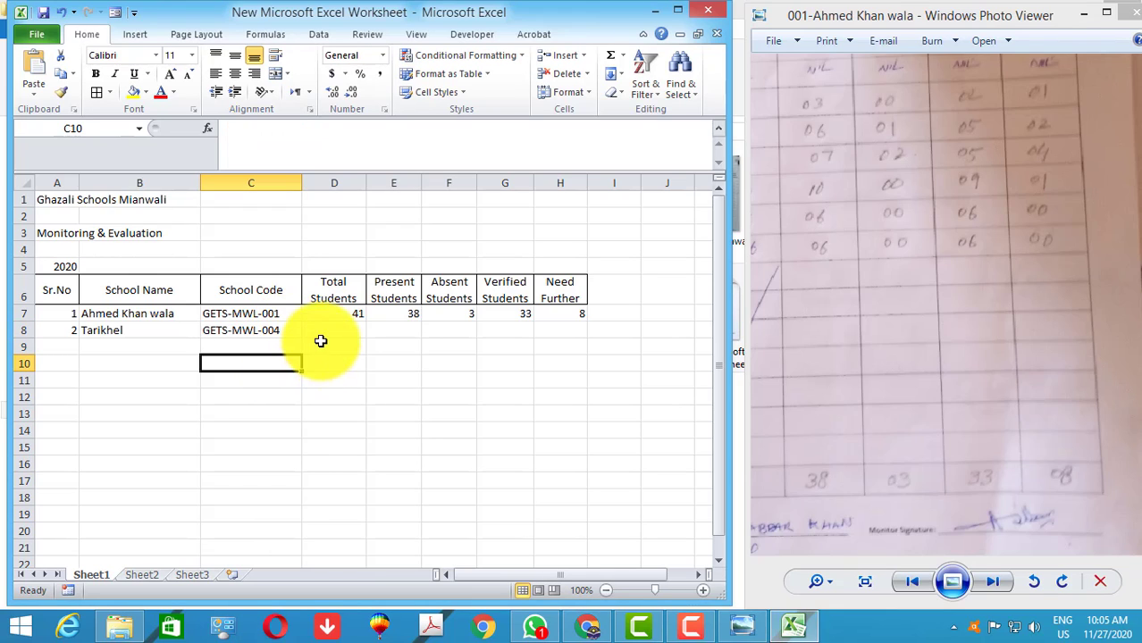
# From the 004-Tarikhel form, enter counts 184, 182, 2, 170 and 14 in D8:H8
pyautogui.click(324, 330)
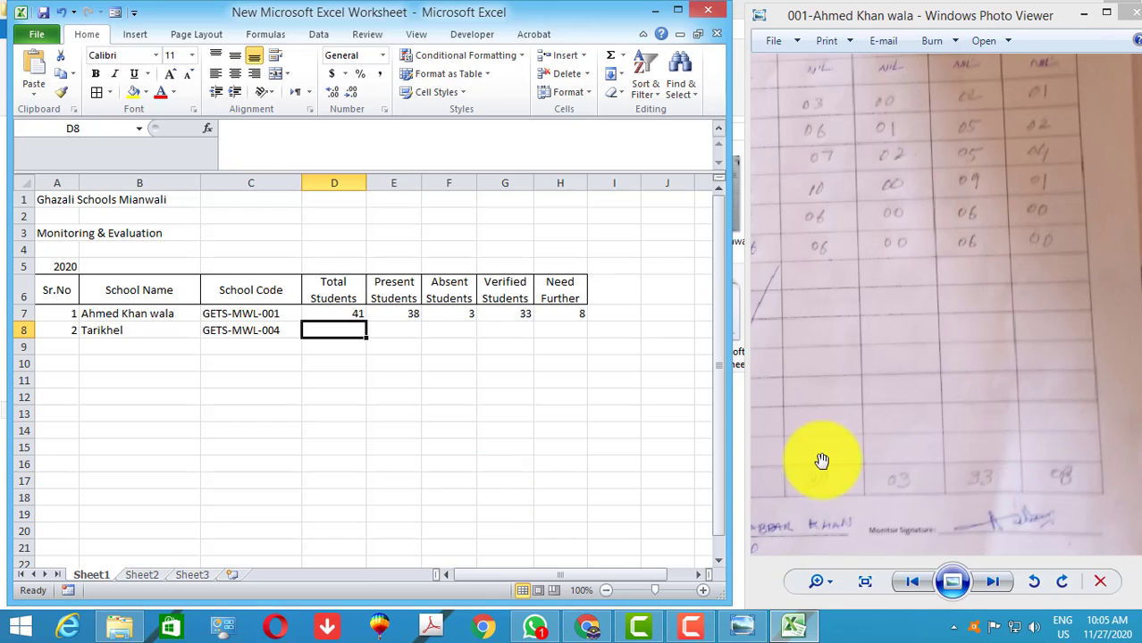
pyautogui.click(993, 584)
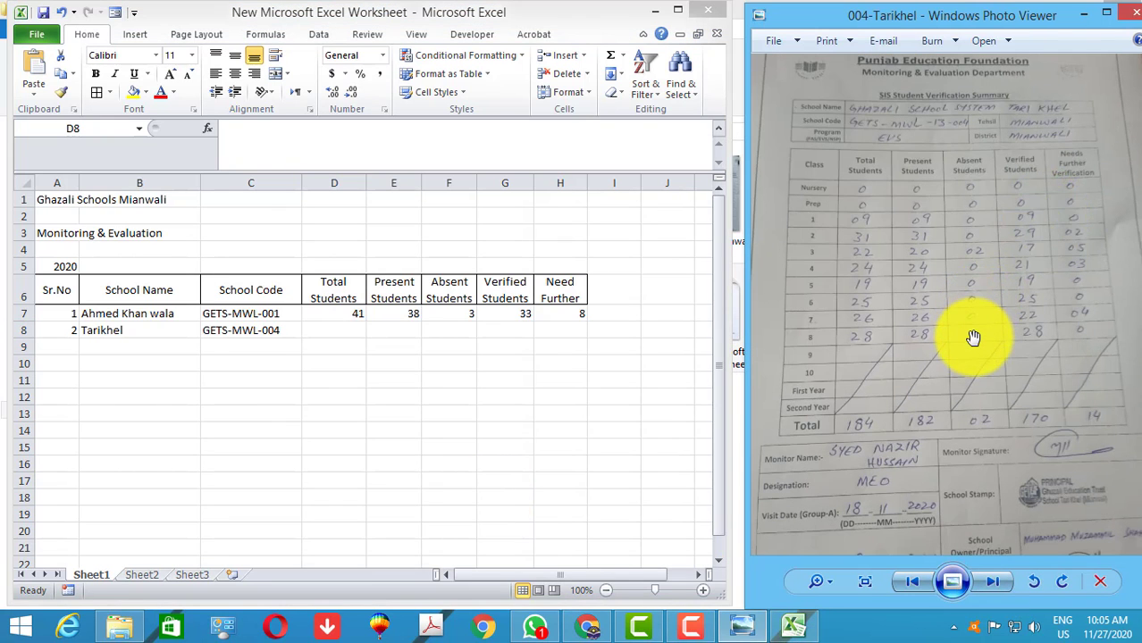
pyautogui.moveTo(989, 361); pyautogui.dragTo(948, 312)
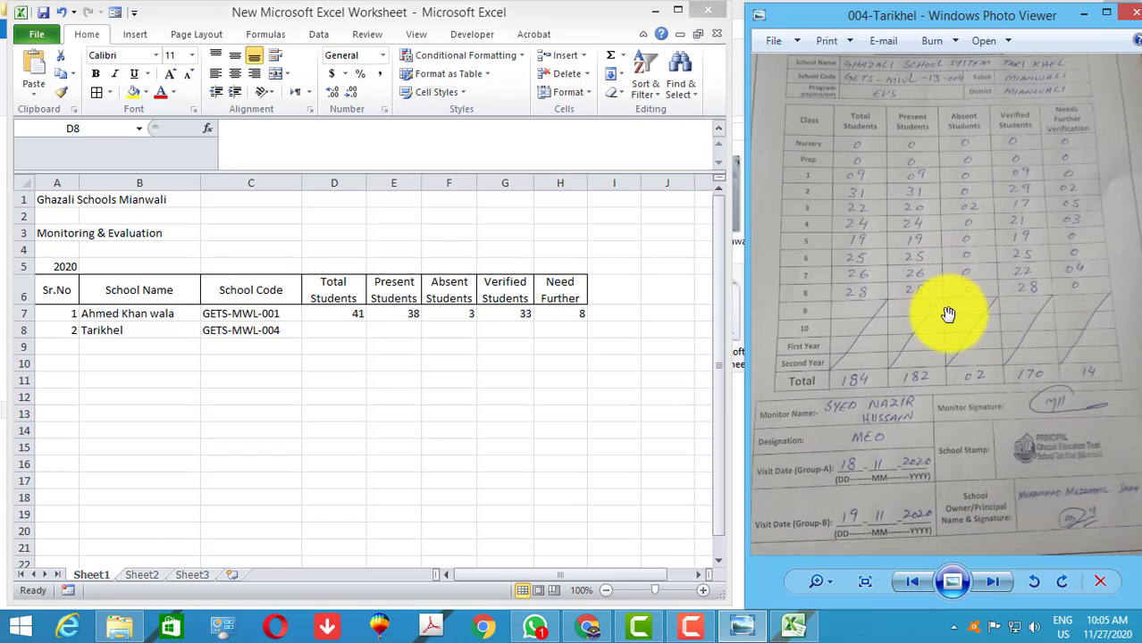
pyautogui.click(322, 331)
pyautogui.write('1')
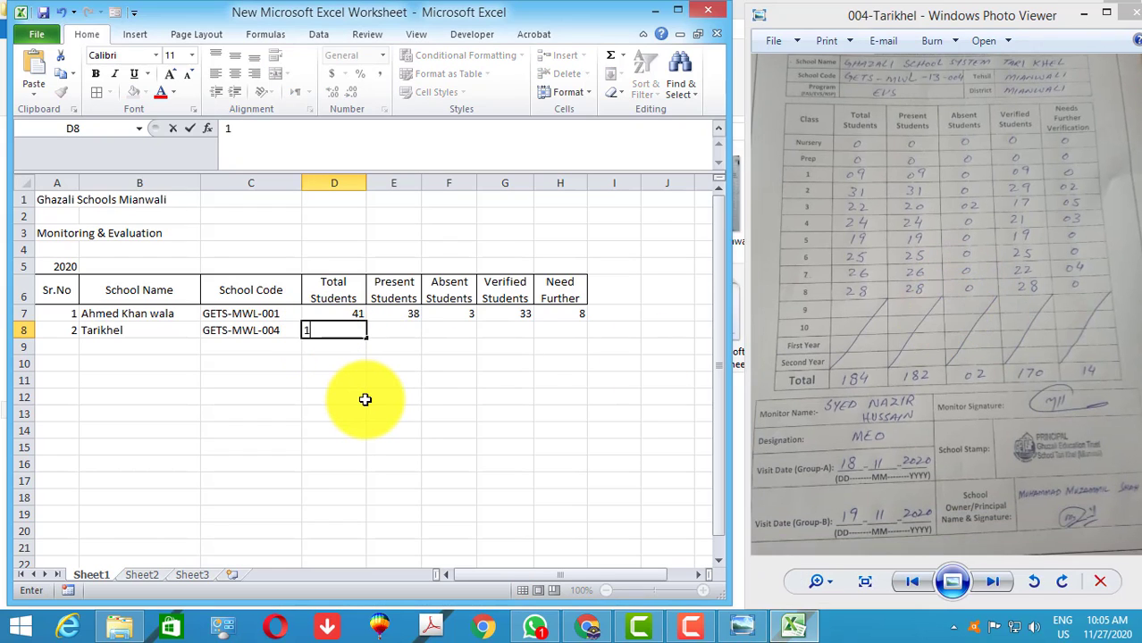
pyautogui.write('84')
pyautogui.press('Tab')
pyautogui.write('1')
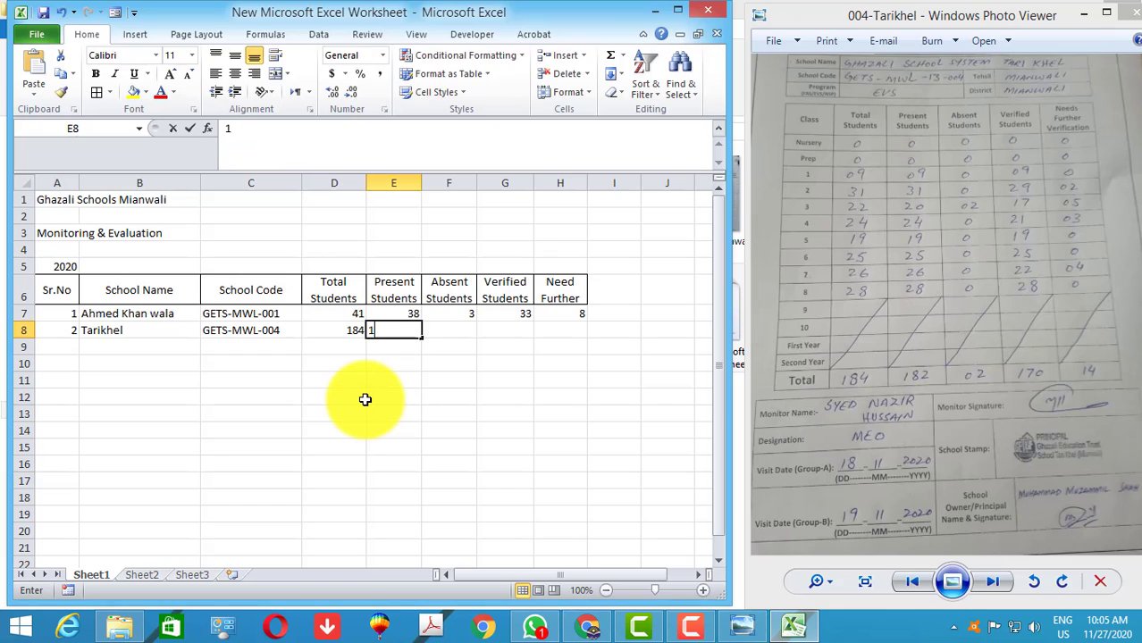
pyautogui.write('82')
pyautogui.press('Tab')
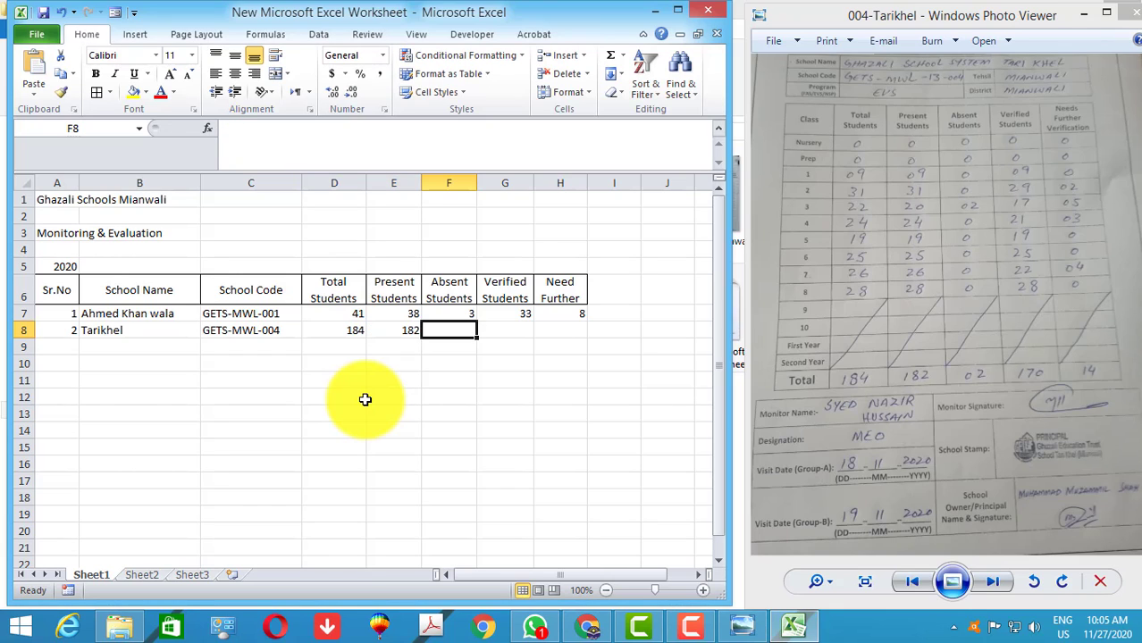
pyautogui.write('2')
pyautogui.press('Tab')
pyautogui.write('17')
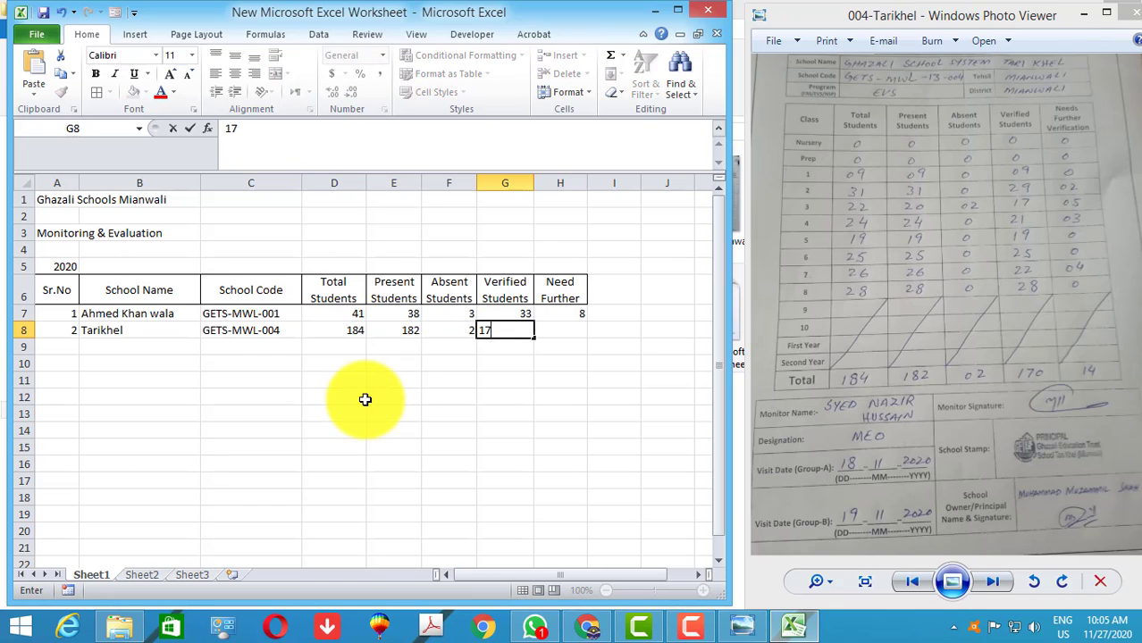
pyautogui.write('0')
pyautogui.press('Tab')
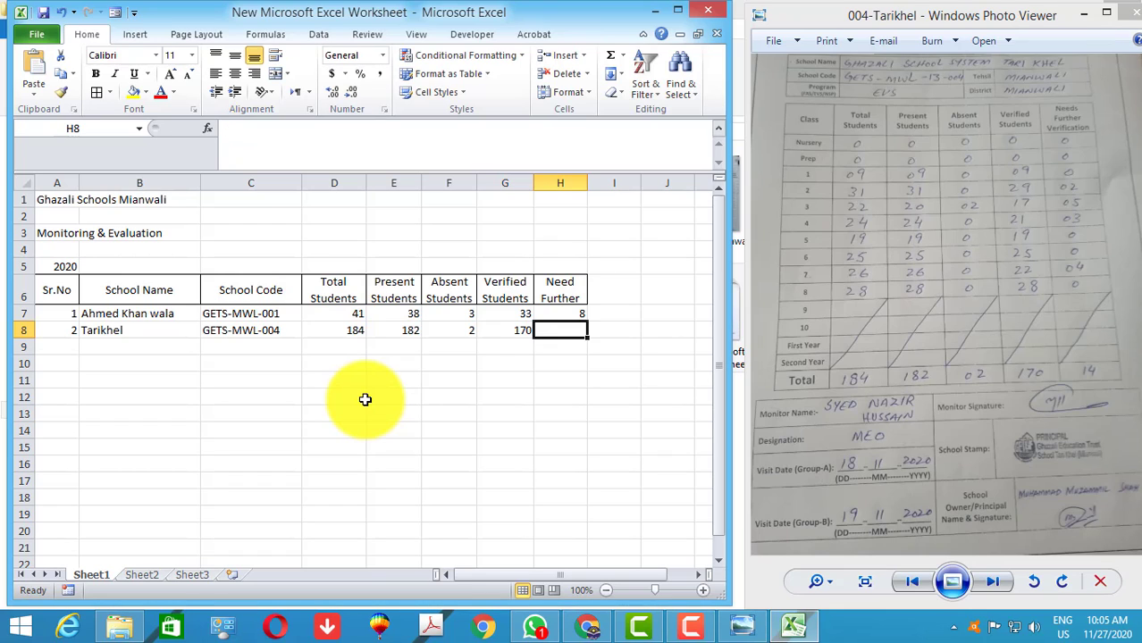
pyautogui.write('14')
pyautogui.press('Tab')
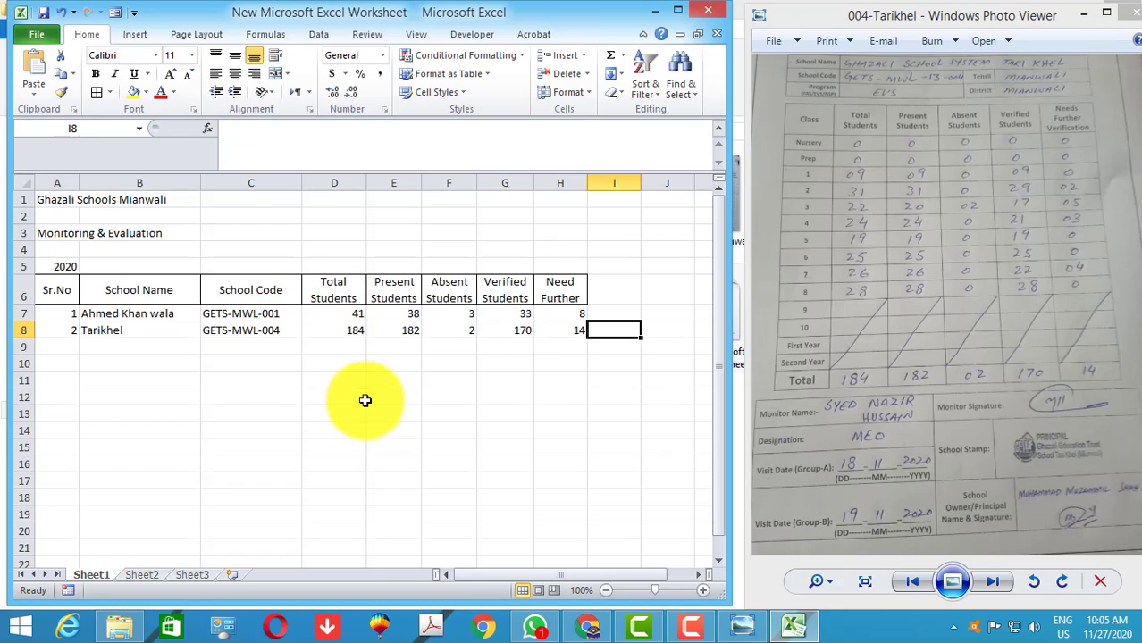
# Enter serial number 3 and school name Piplan in A9:B9
pyautogui.click(63, 351)
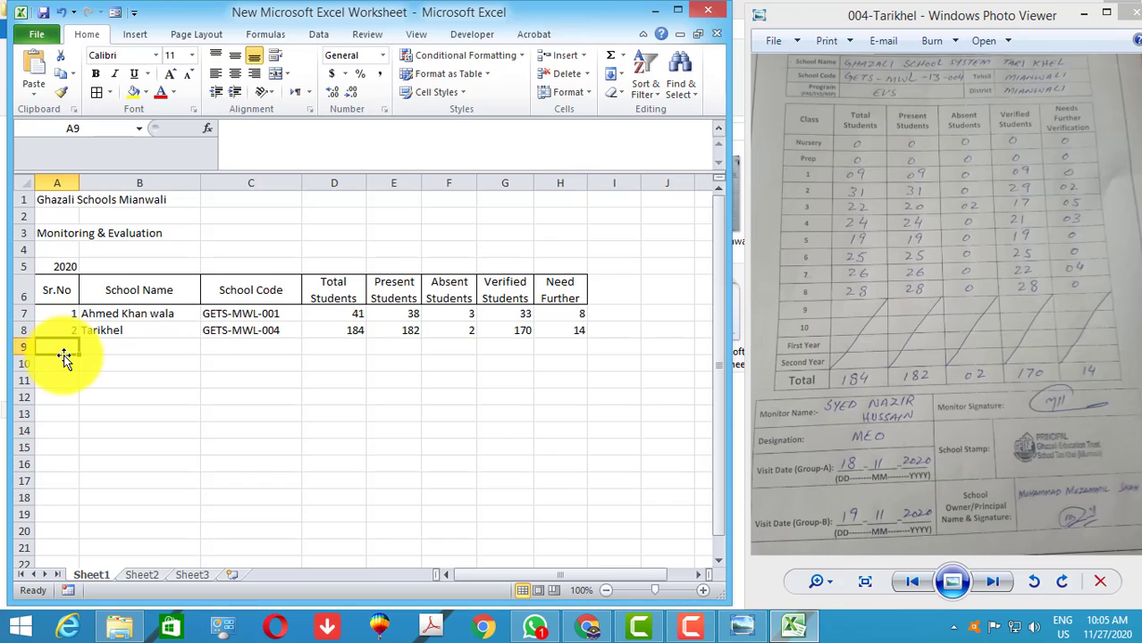
pyautogui.write('3')
pyautogui.press('Tab')
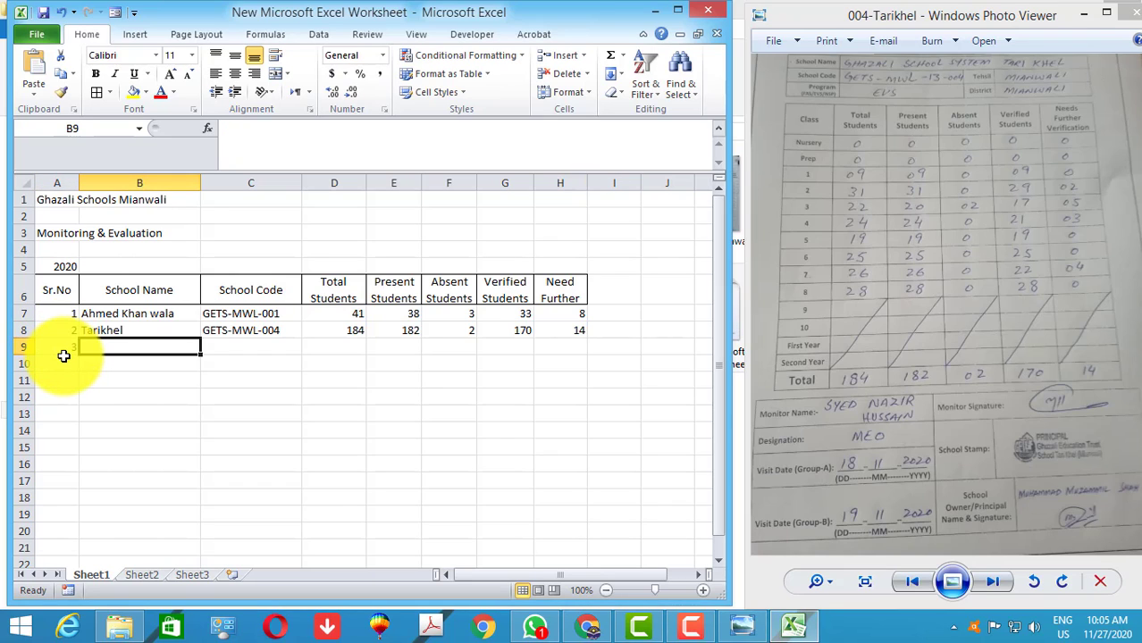
pyautogui.write('DM')
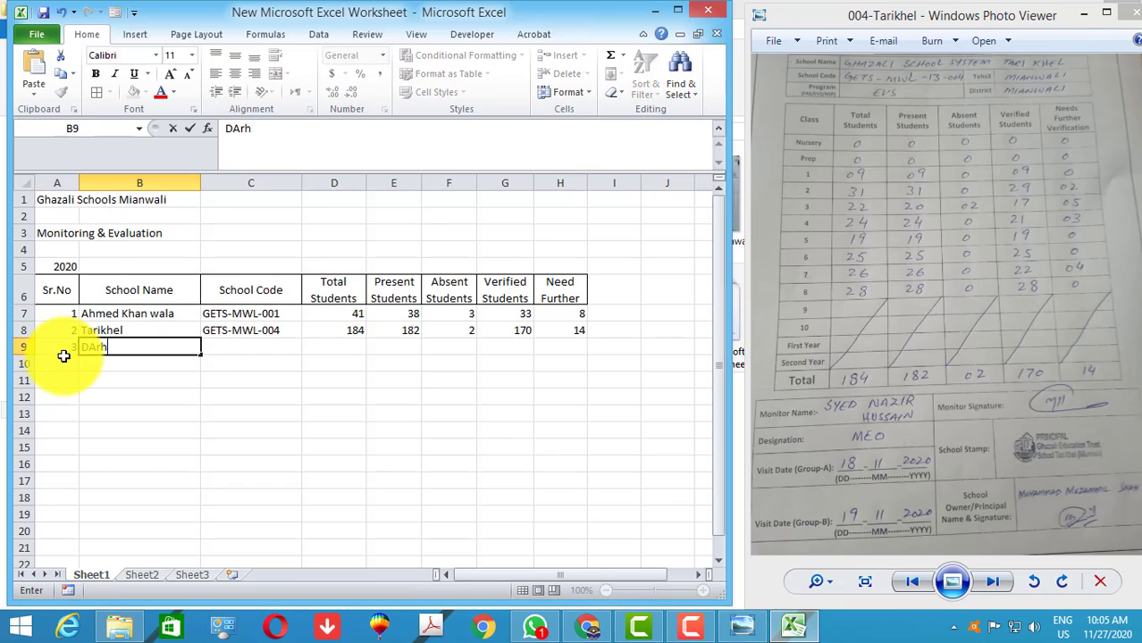
pyautogui.press('BackSpace')
pyautogui.write('ar')
pyautogui.write('h')
pyautogui.write('a')
pyautogui.press('BackSpace')
pyautogui.write('alan')
pyautogui.write('wala')
pyautogui.press('BackSpace')
pyautogui.press('BackSpace')
pyautogui.press('BackSpace')
pyautogui.press('BackSpace')
pyautogui.press('BackSpace')
pyautogui.press('BackSpace')
pyautogui.press('BackSpace')
pyautogui.write('ipla')
pyautogui.write('n')
pyautogui.press('Tab')
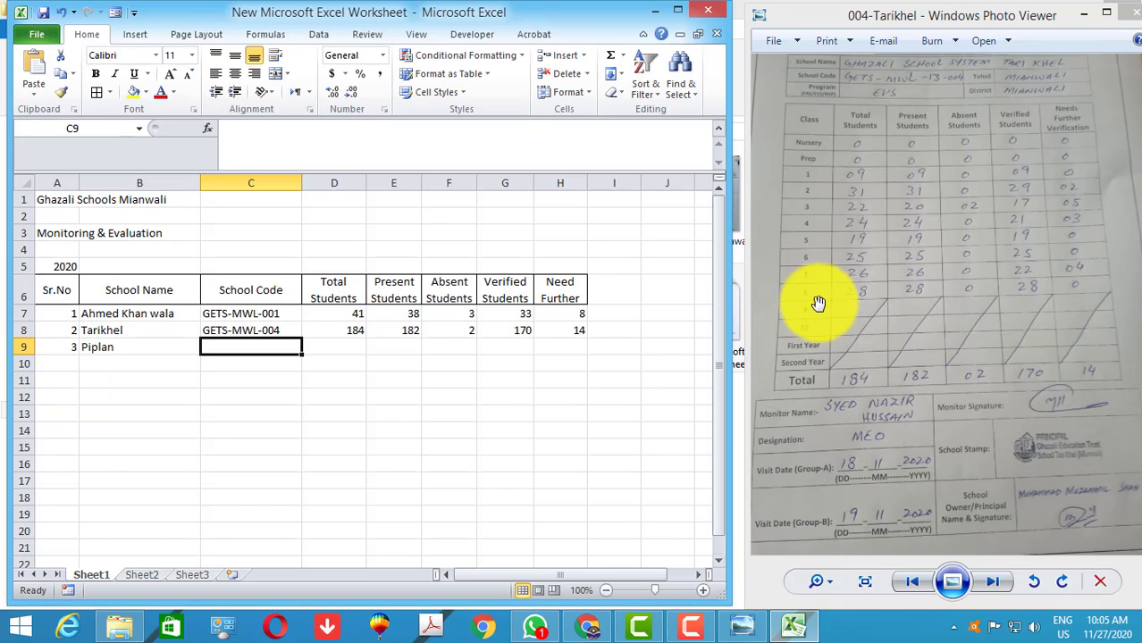
# Show the 005-Piplan form and fill code GETS-MWL-005 into C9
pyautogui.click(989, 582)
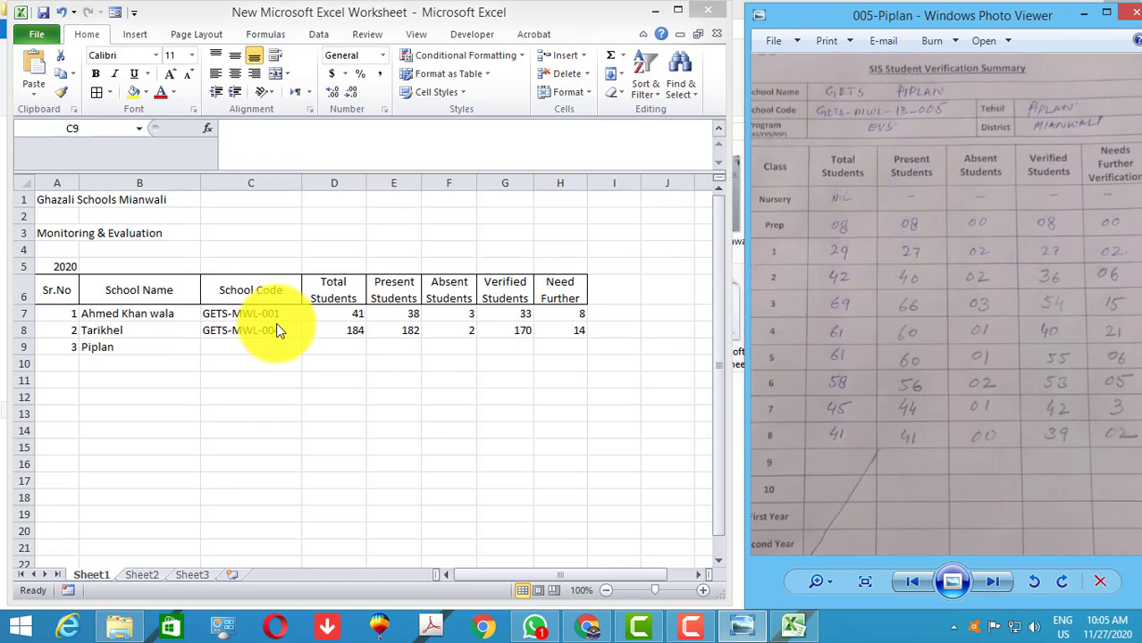
pyautogui.click(275, 327)
pyautogui.moveTo(302, 338); pyautogui.dragTo(302, 353)
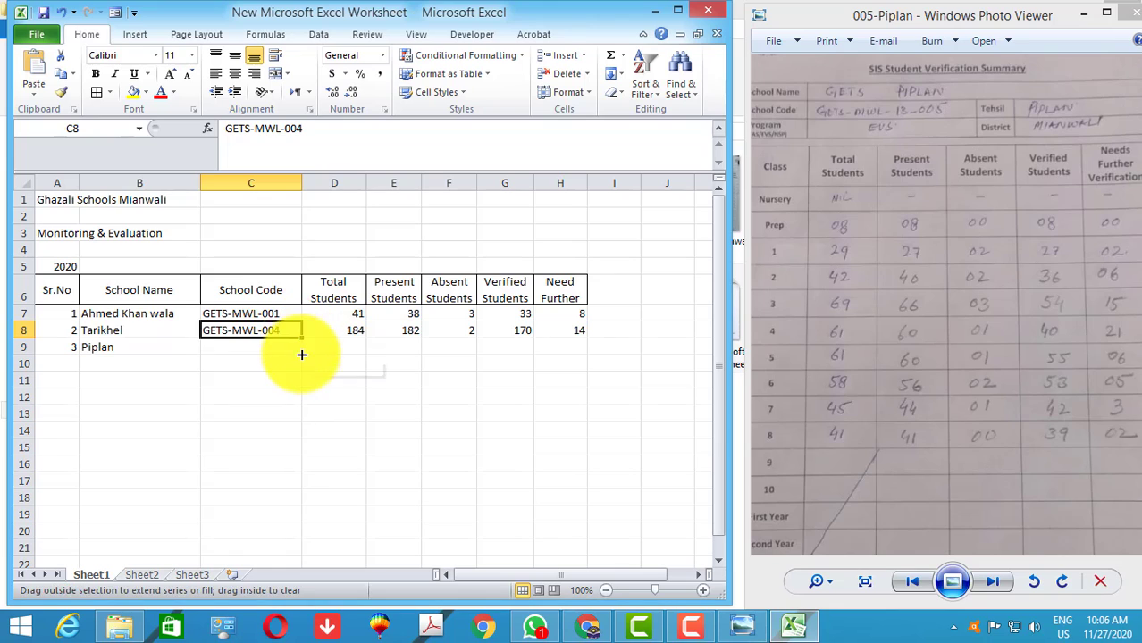
pyautogui.click(334, 349)
pyautogui.moveTo(990, 431); pyautogui.dragTo(935, 365)
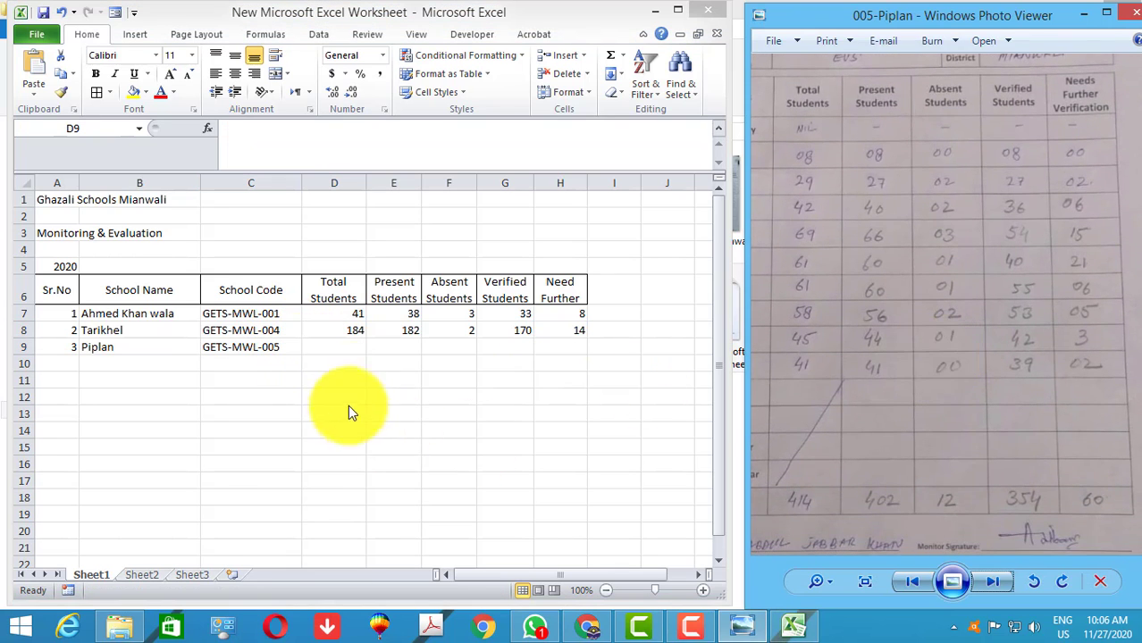
# Enter Piplan's counts 414, 402, 12, 354 and 60 in D9:H9
pyautogui.click(353, 351)
pyautogui.write('4')
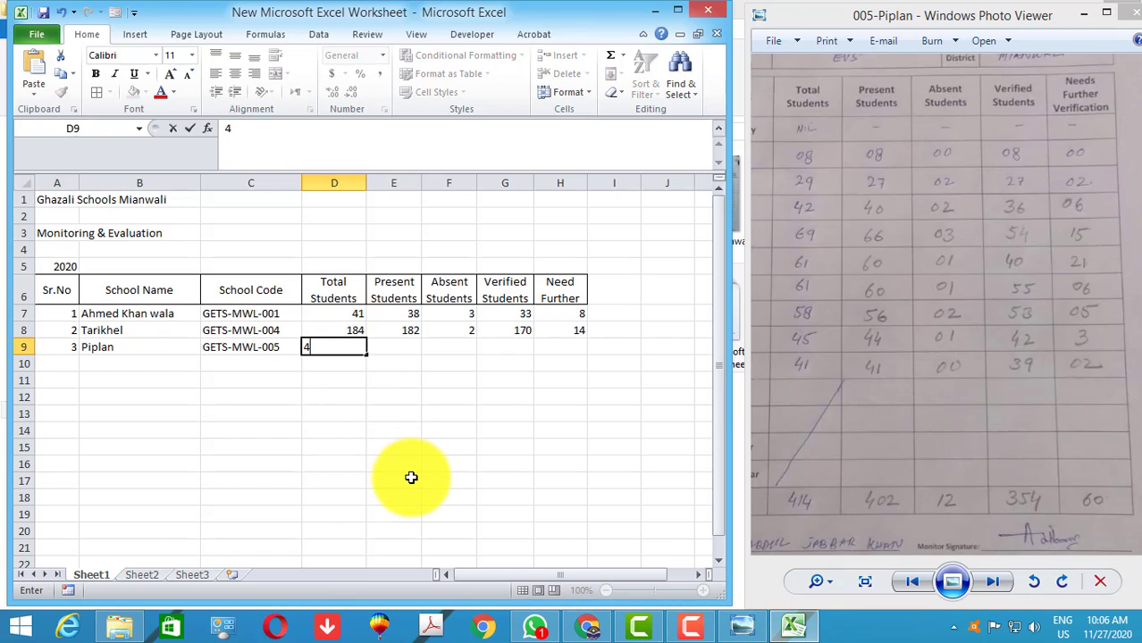
pyautogui.write('14')
pyautogui.press('Tab')
pyautogui.write('40')
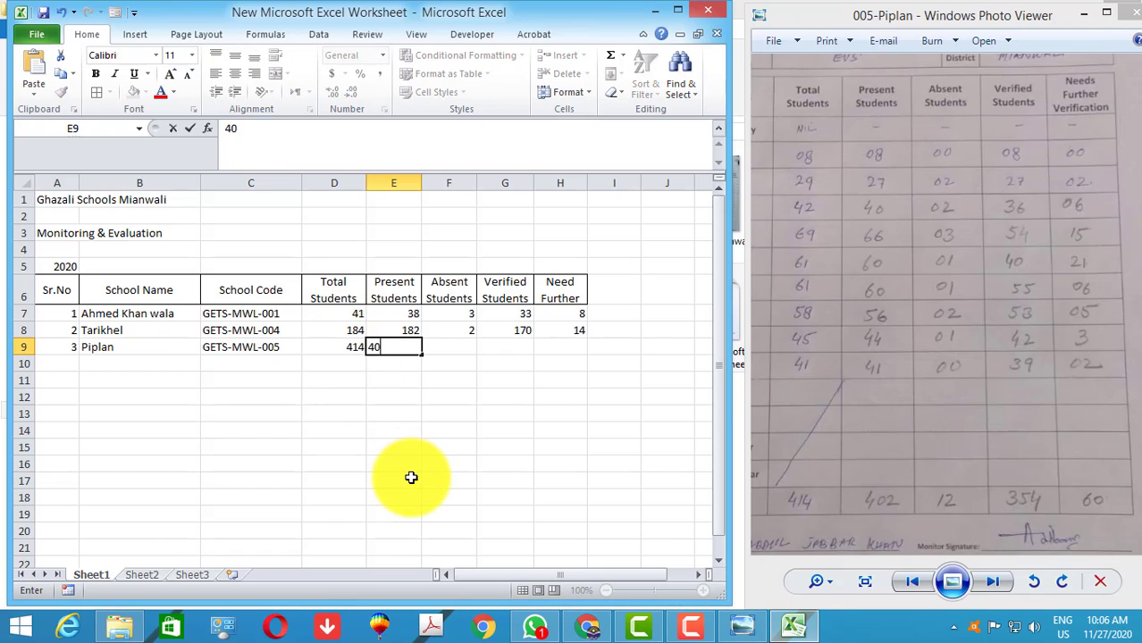
pyautogui.write('2')
pyautogui.press('Tab')
pyautogui.write('12')
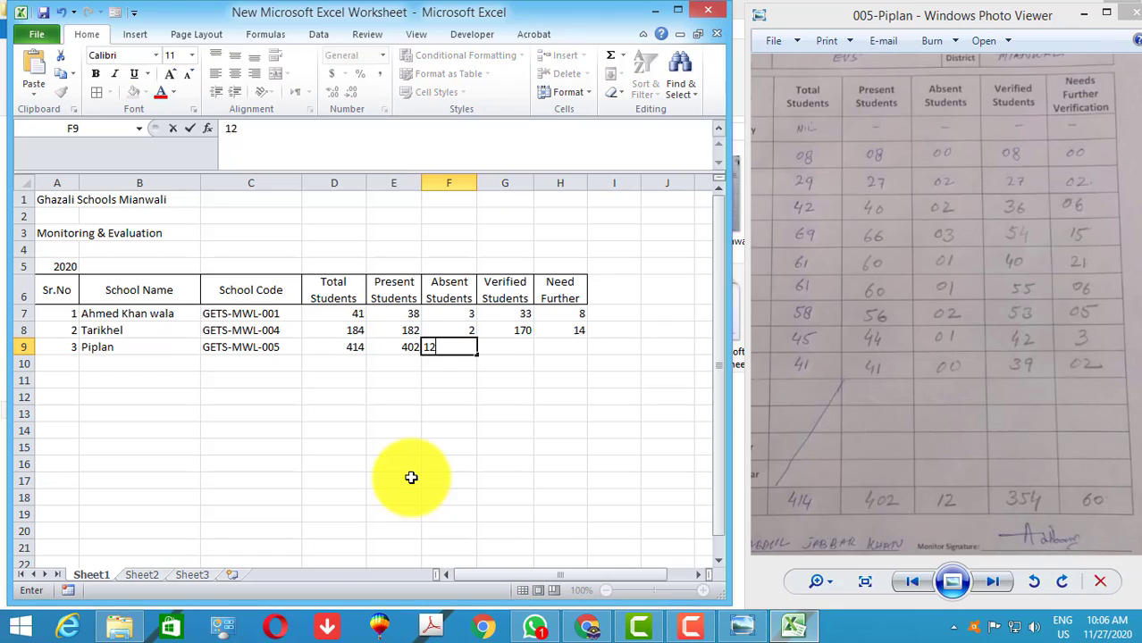
pyautogui.press('Tab')
pyautogui.write('354')
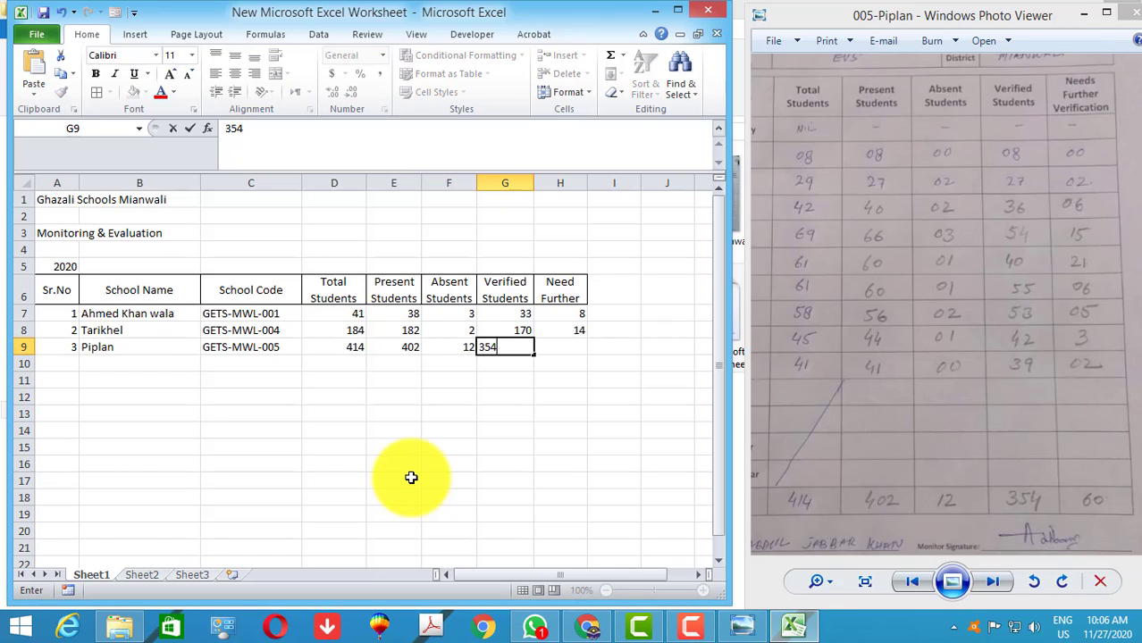
pyautogui.press('Tab')
pyautogui.write('60')
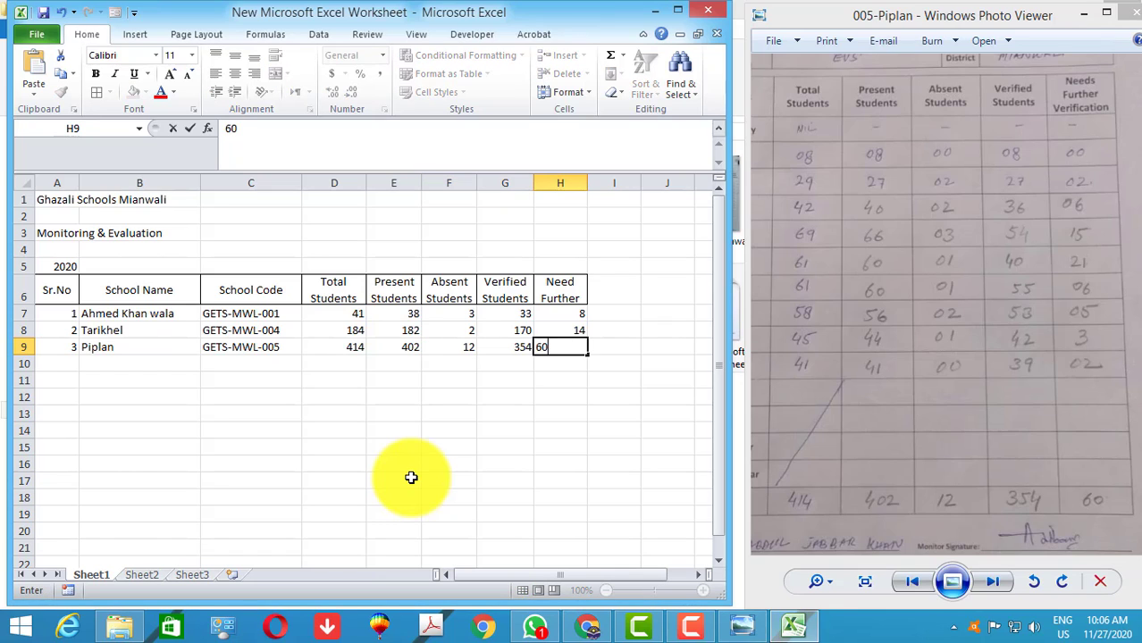
pyautogui.press('Tab')
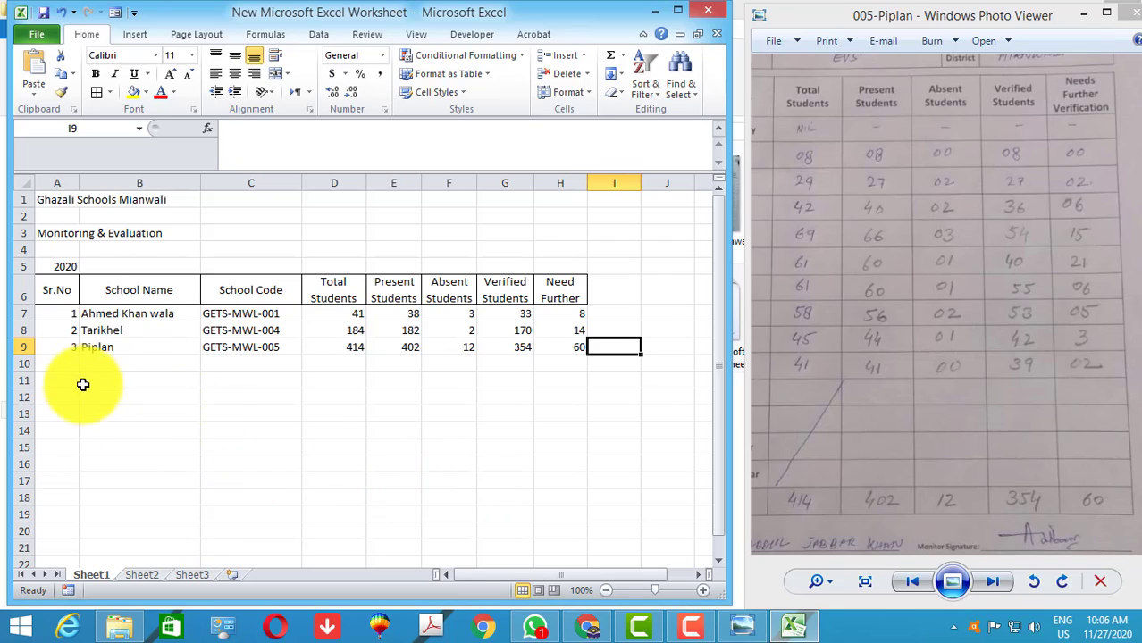
# Enter serial number 4 and school name Alam Khel in A10:B10
pyautogui.click(56, 361)
pyautogui.write('4')
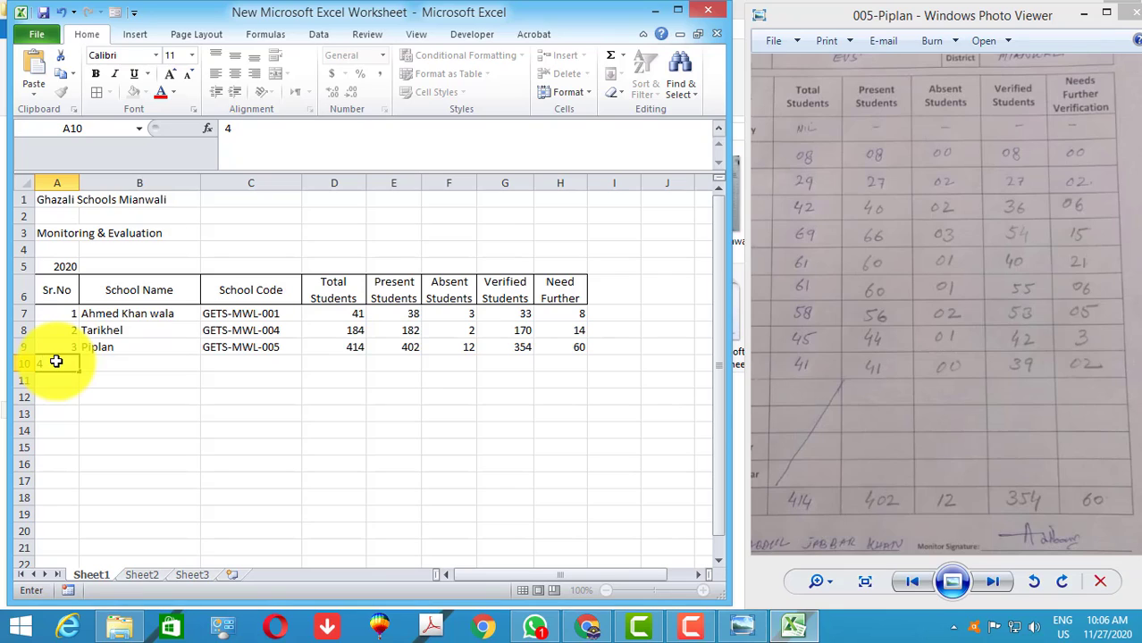
pyautogui.press('Tab')
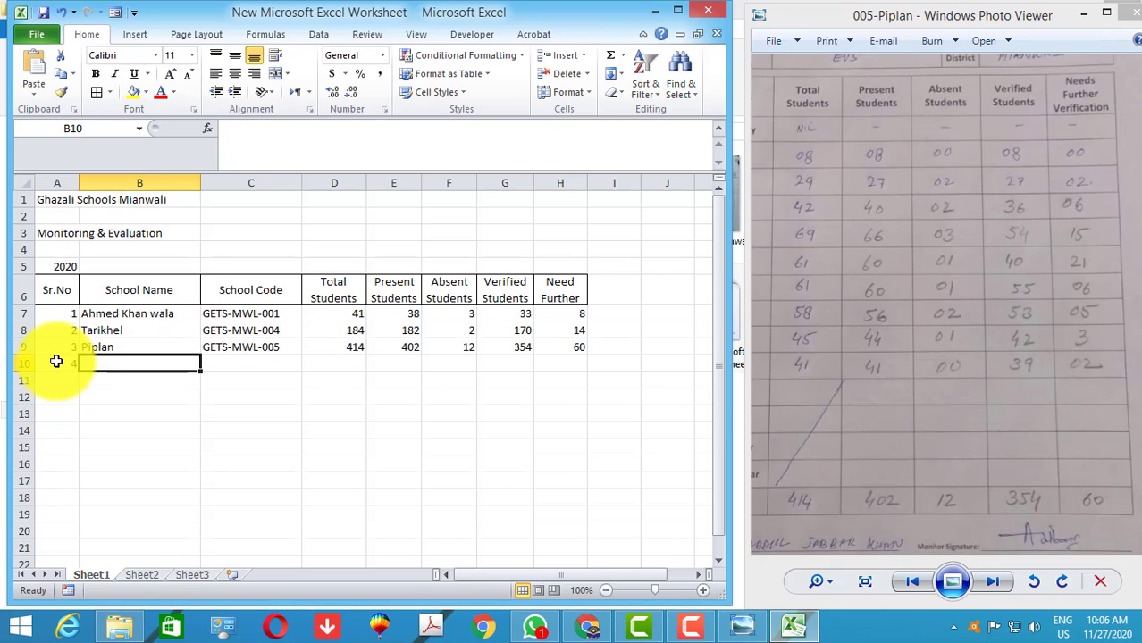
pyautogui.write('A')
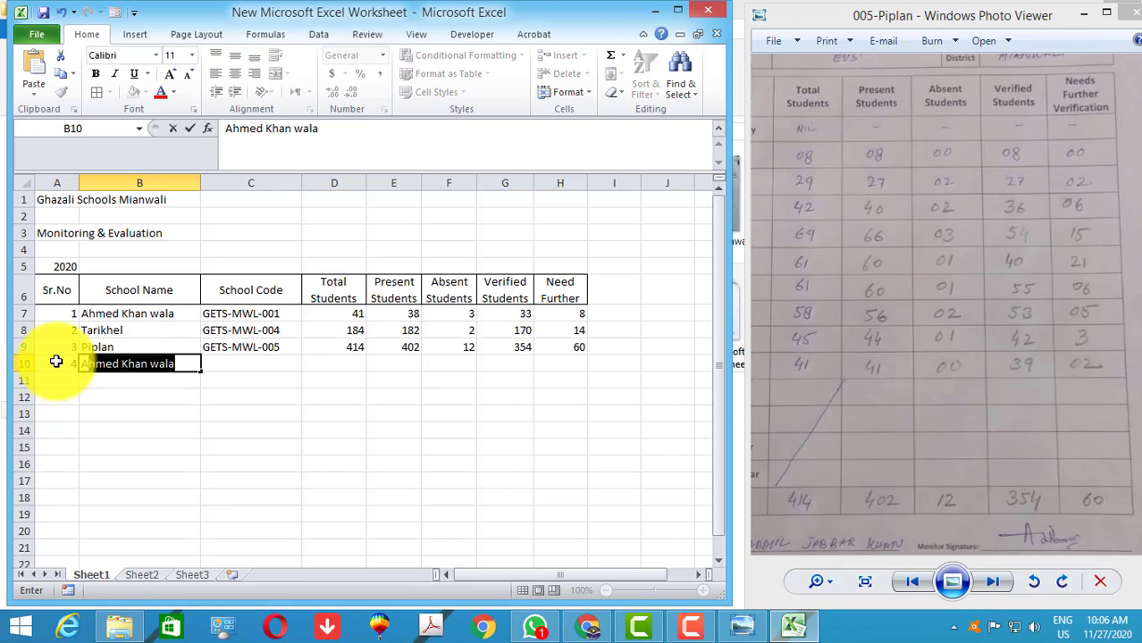
pyautogui.write('lam Khe')
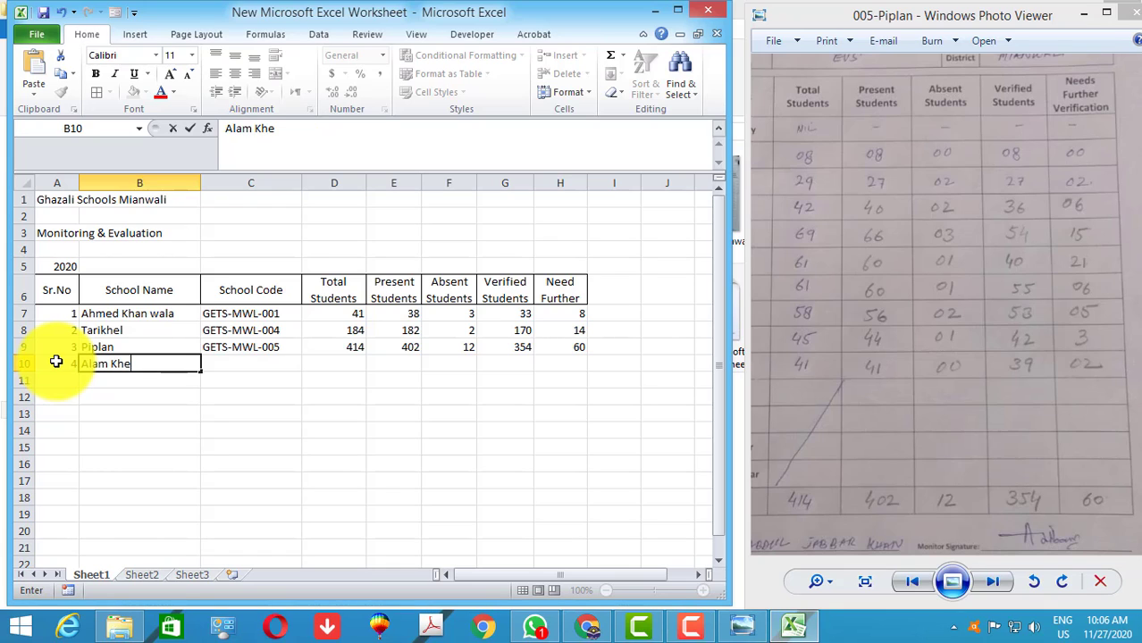
pyautogui.write('l')
pyautogui.press('Tab')
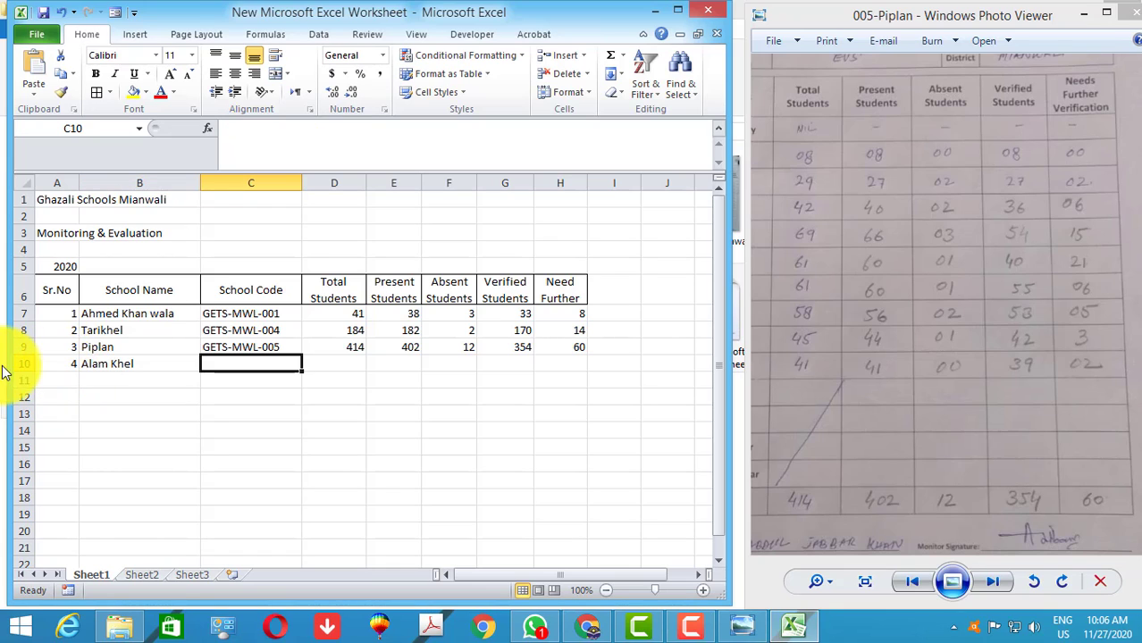
# Fill C9's code down so C10 reads GETS-MWL-006
pyautogui.click(224, 345)
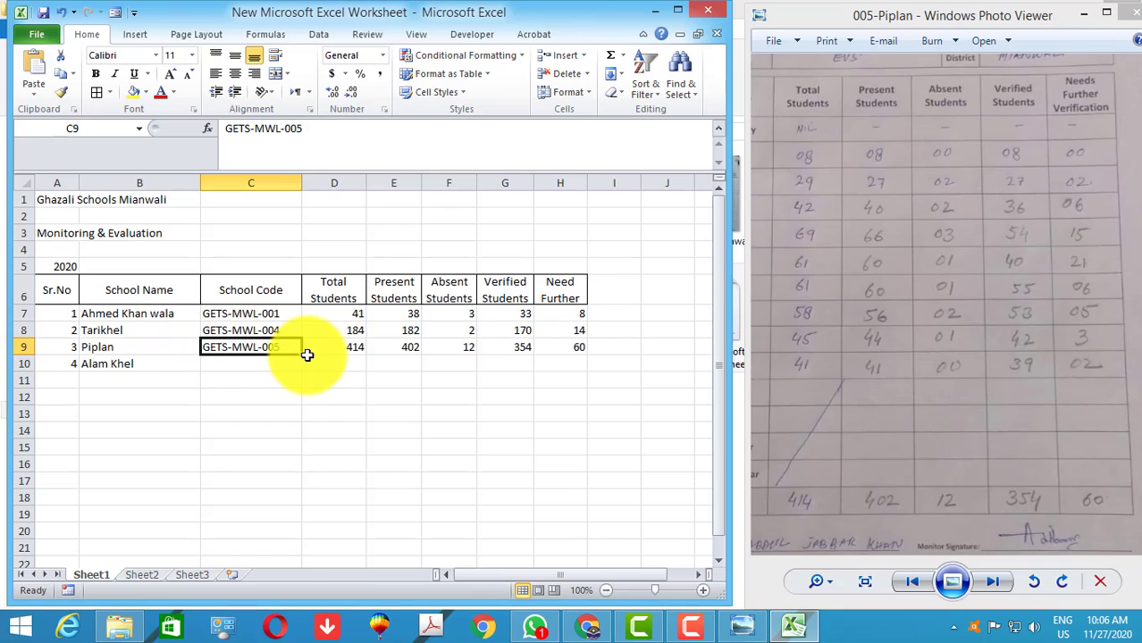
pyautogui.moveTo(301, 355); pyautogui.dragTo(303, 365)
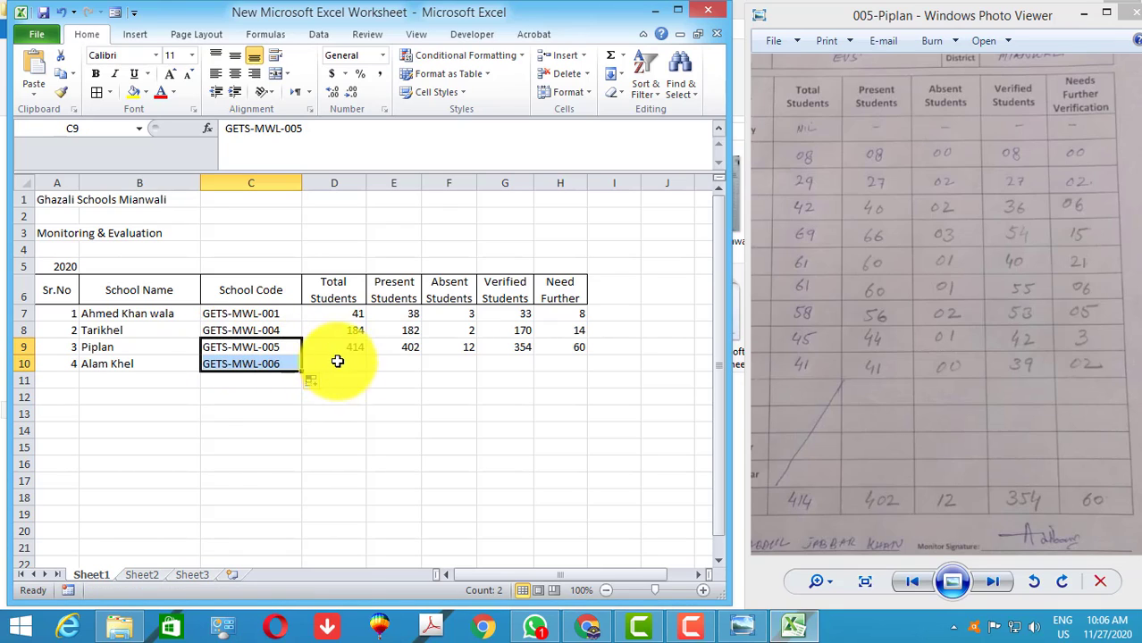
pyautogui.click(344, 362)
pyautogui.click(282, 362)
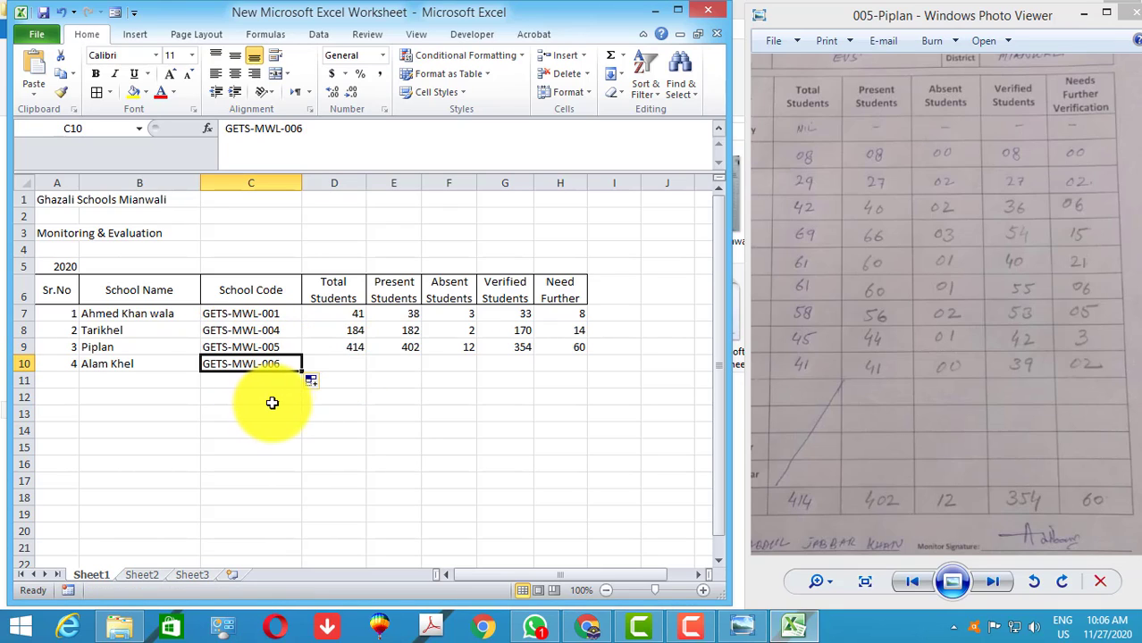
pyautogui.click(277, 399)
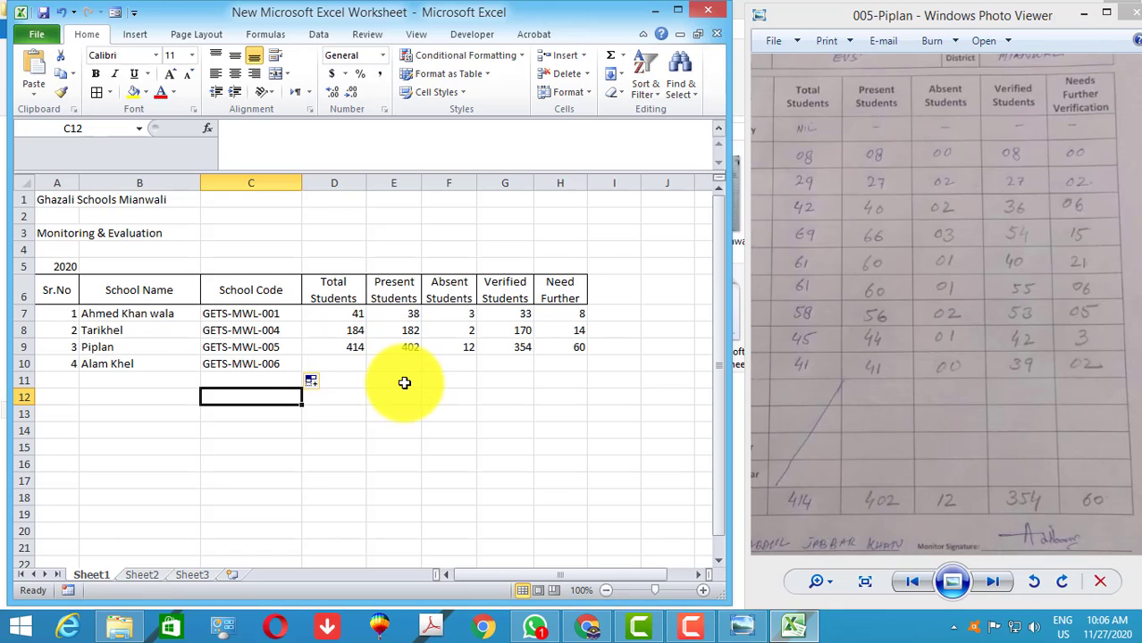
# Enter Alam Khel's counts 5, 5, 0, 4 and 1 in D10:H10, then switch to Chrome
pyautogui.click(992, 582)
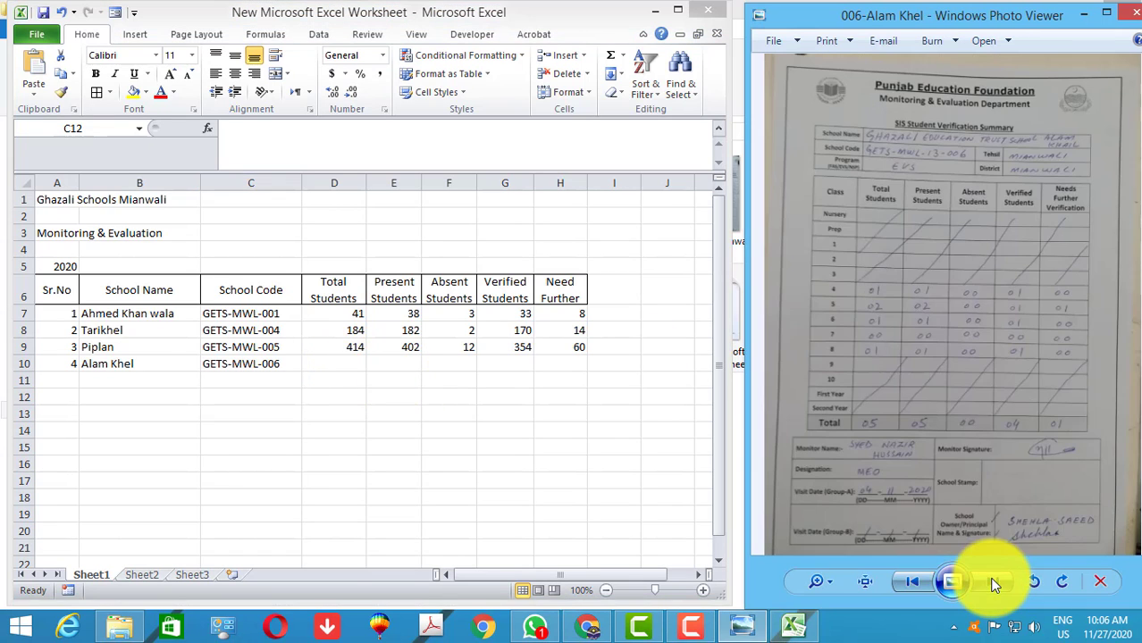
pyautogui.scroll(3, 978, 334)
pyautogui.moveTo(950, 425); pyautogui.dragTo(971, 377)
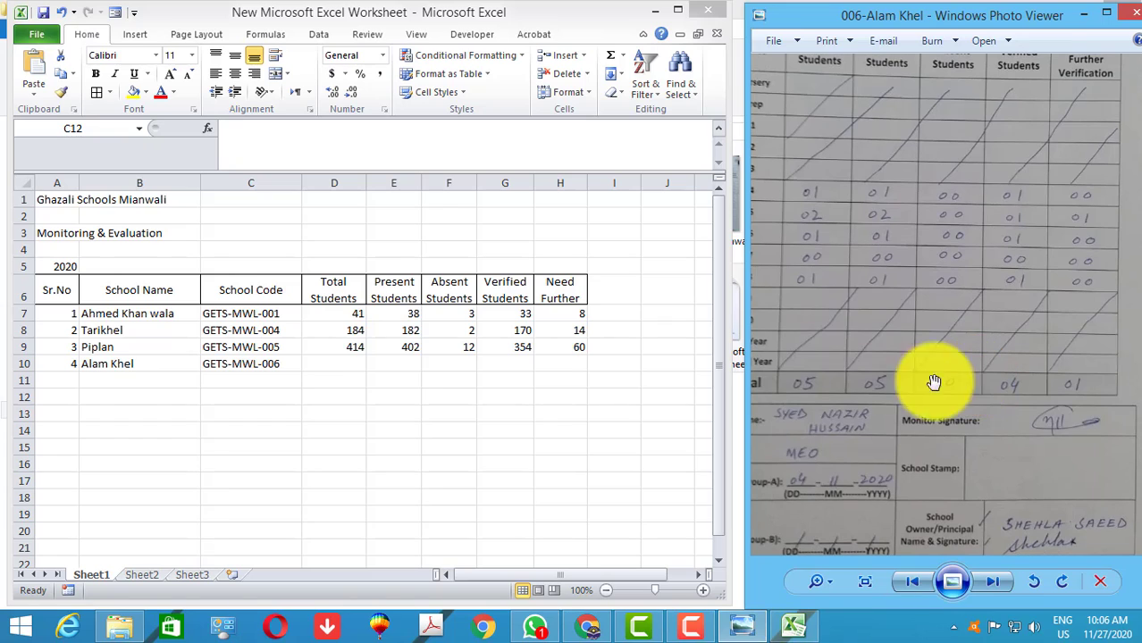
pyautogui.click(324, 368)
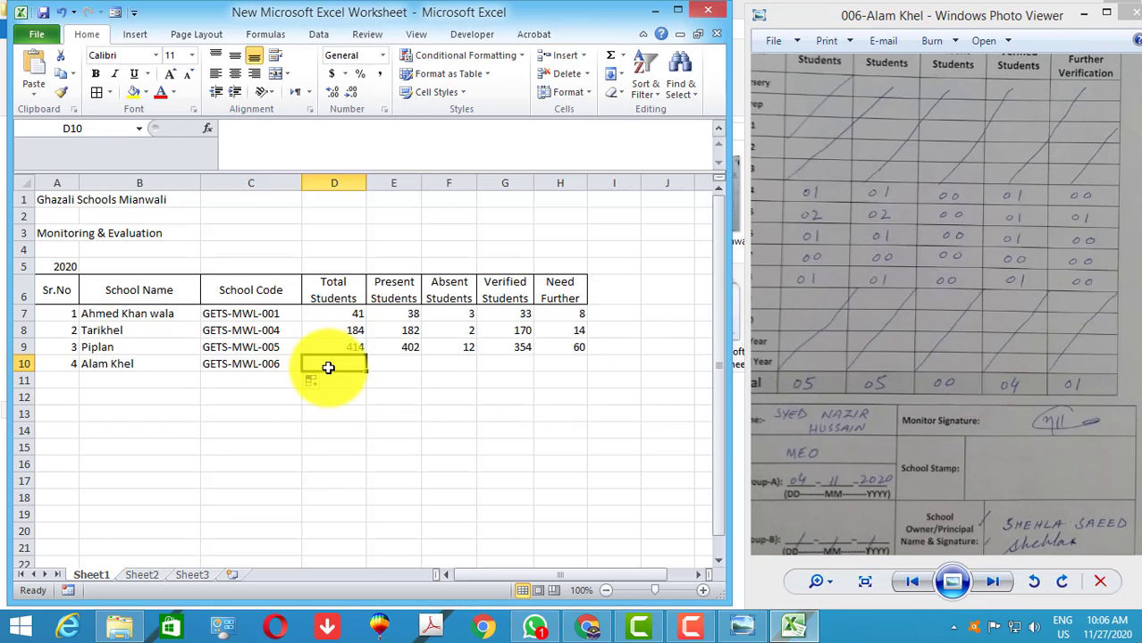
pyautogui.write('05')
pyautogui.press('Tab')
pyautogui.write('05')
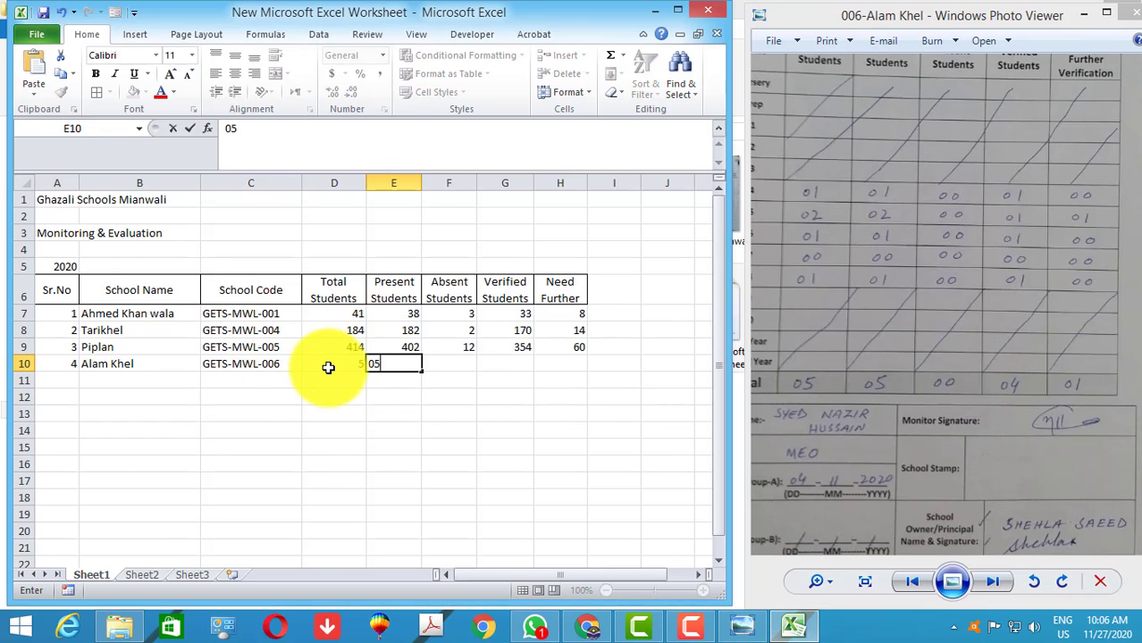
pyautogui.press('Tab')
pyautogui.write('00')
pyautogui.press('Tab')
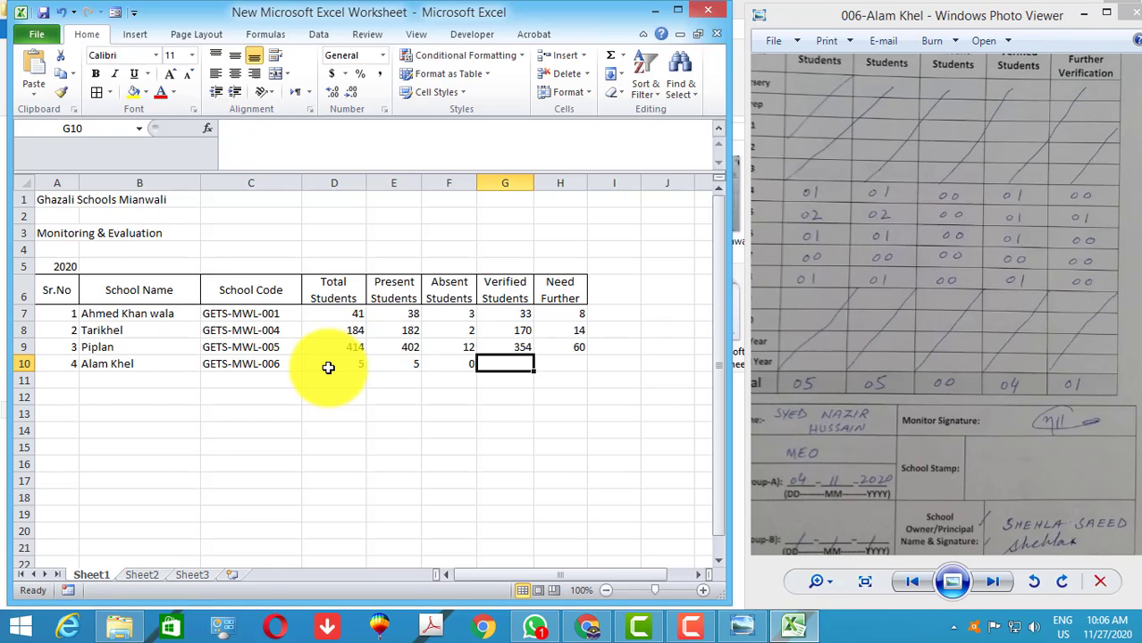
pyautogui.write('4')
pyautogui.press('Tab')
pyautogui.write('01')
pyautogui.press('Tab')
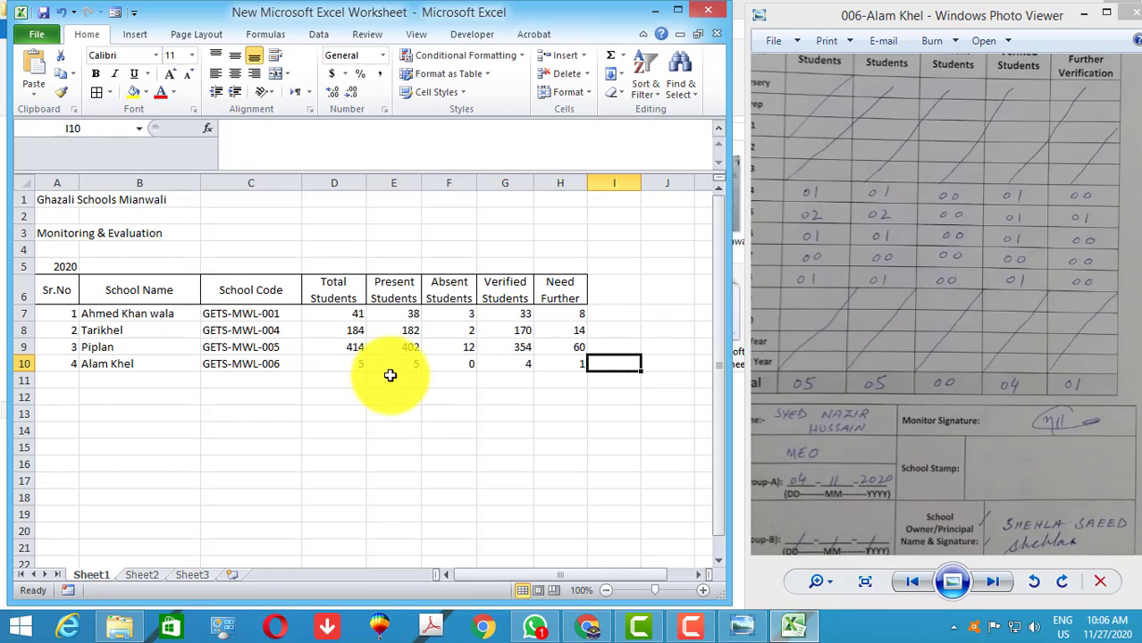
pyautogui.click(396, 402)
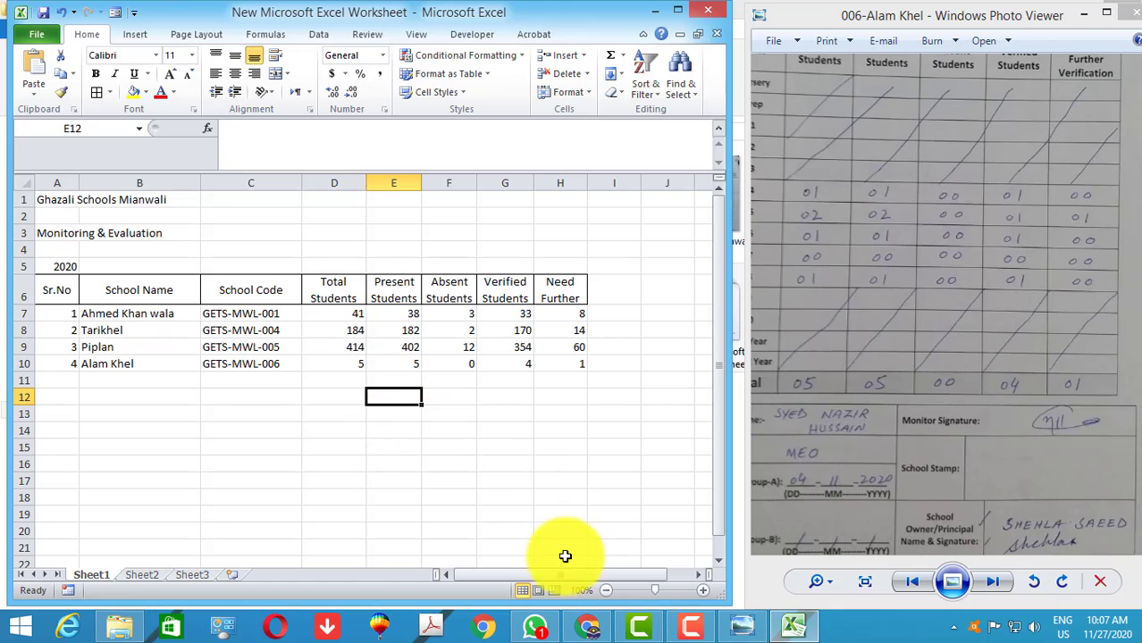
pyautogui.click(586, 628)
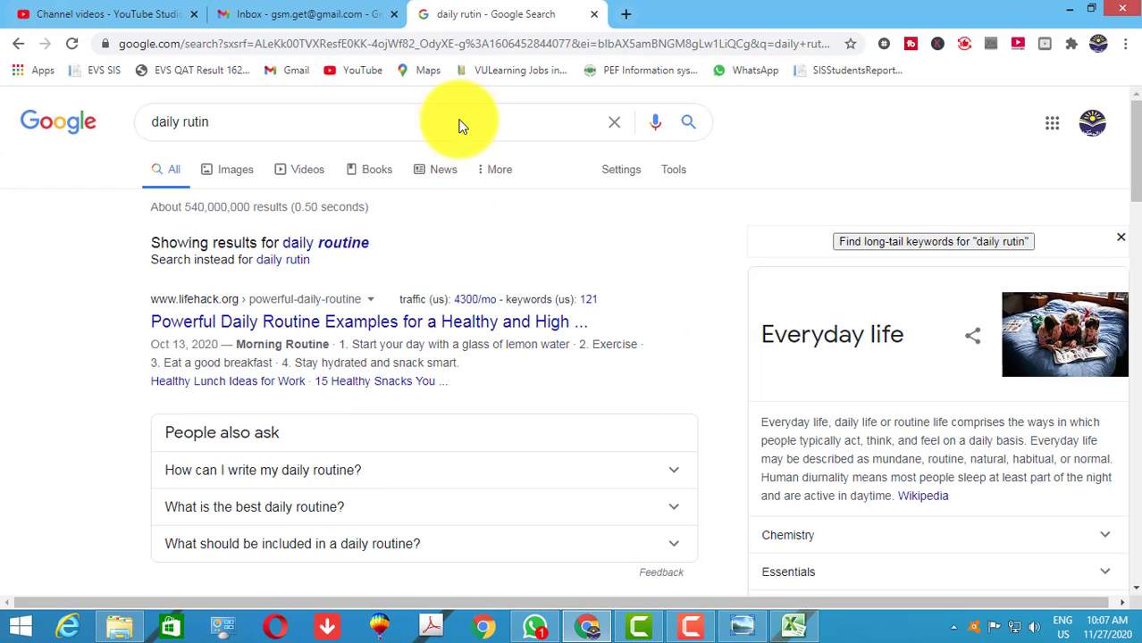
# Open a new Chrome tab and go to the pefsis.edu.pk site
pyautogui.click(626, 15)
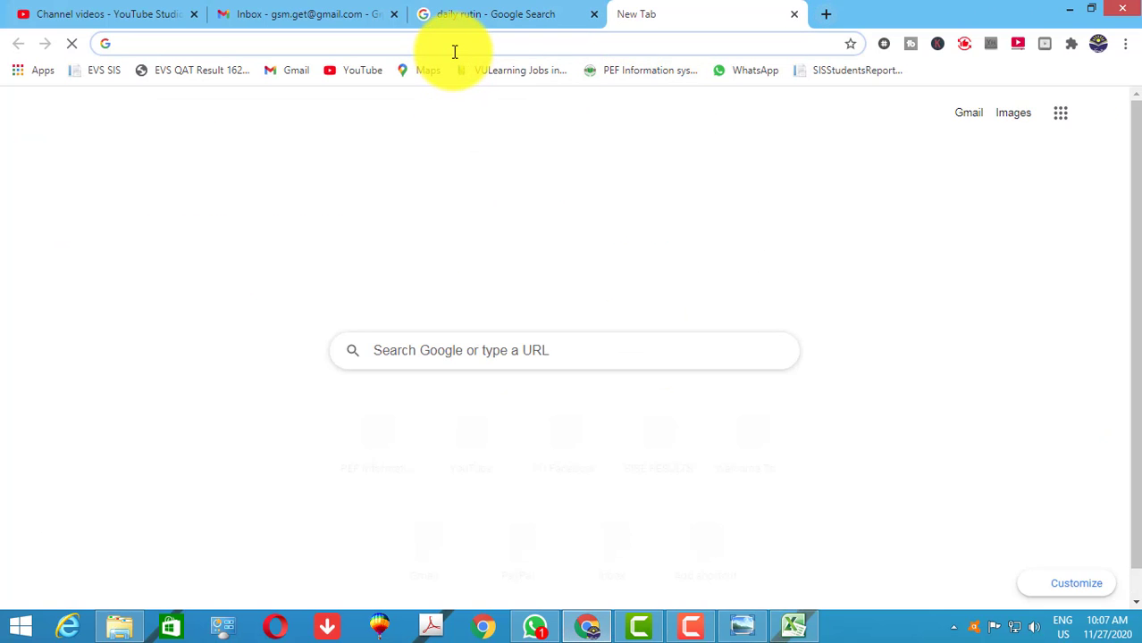
pyautogui.write('wa')
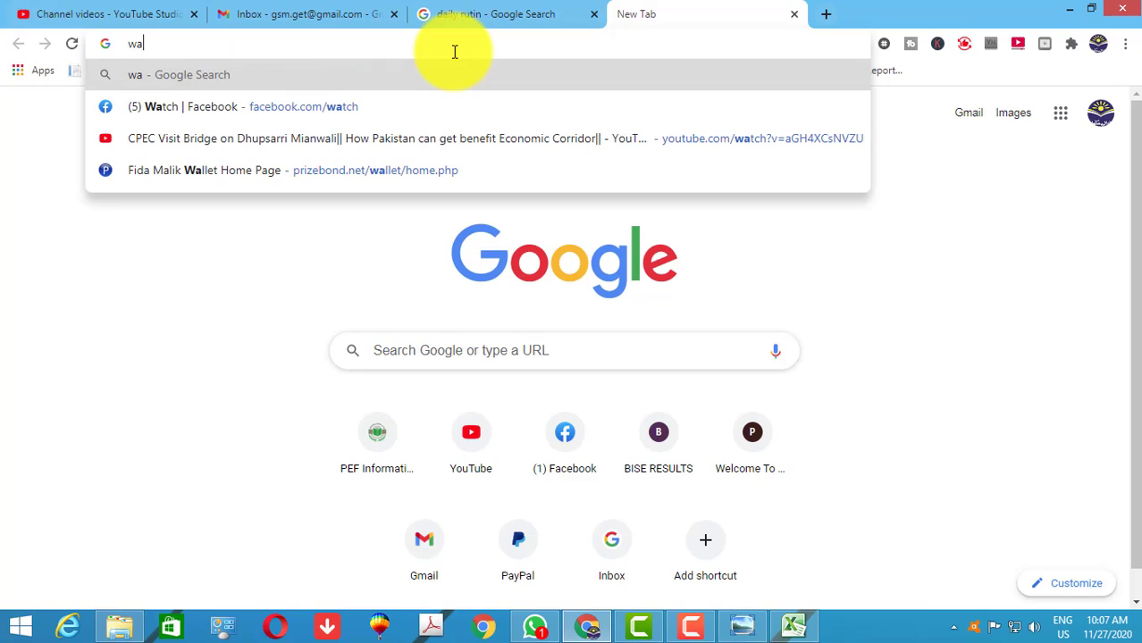
pyautogui.write('pda')
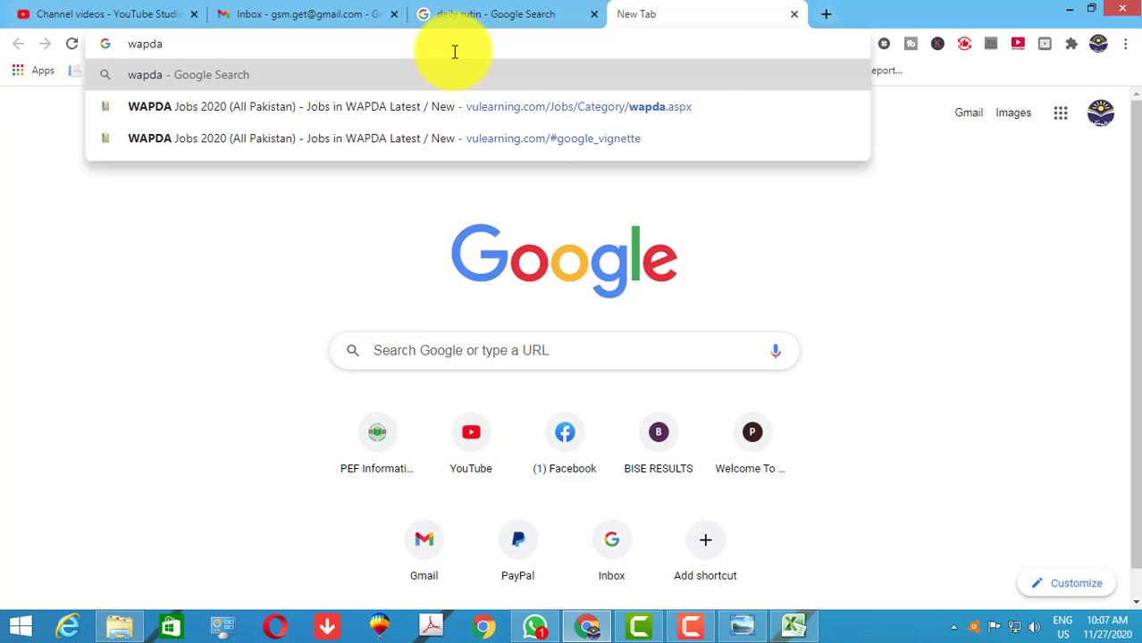
pyautogui.press('BackSpace')
pyautogui.press('BackSpace')
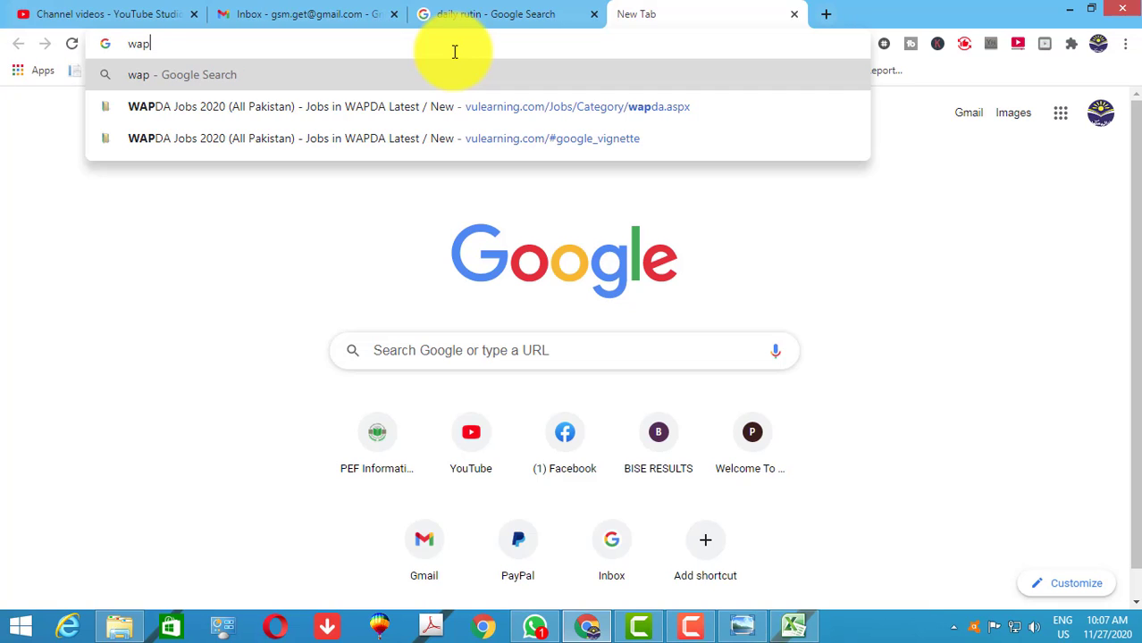
pyautogui.press('BackSpace')
pyautogui.press('BackSpace')
pyautogui.write('www.')
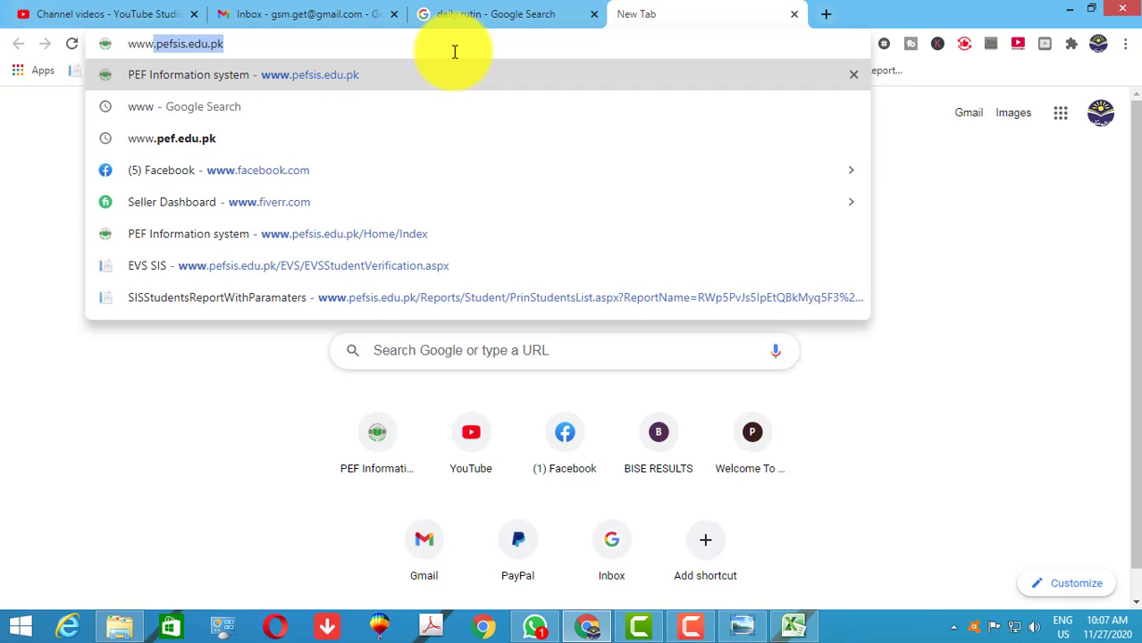
pyautogui.press('Return')
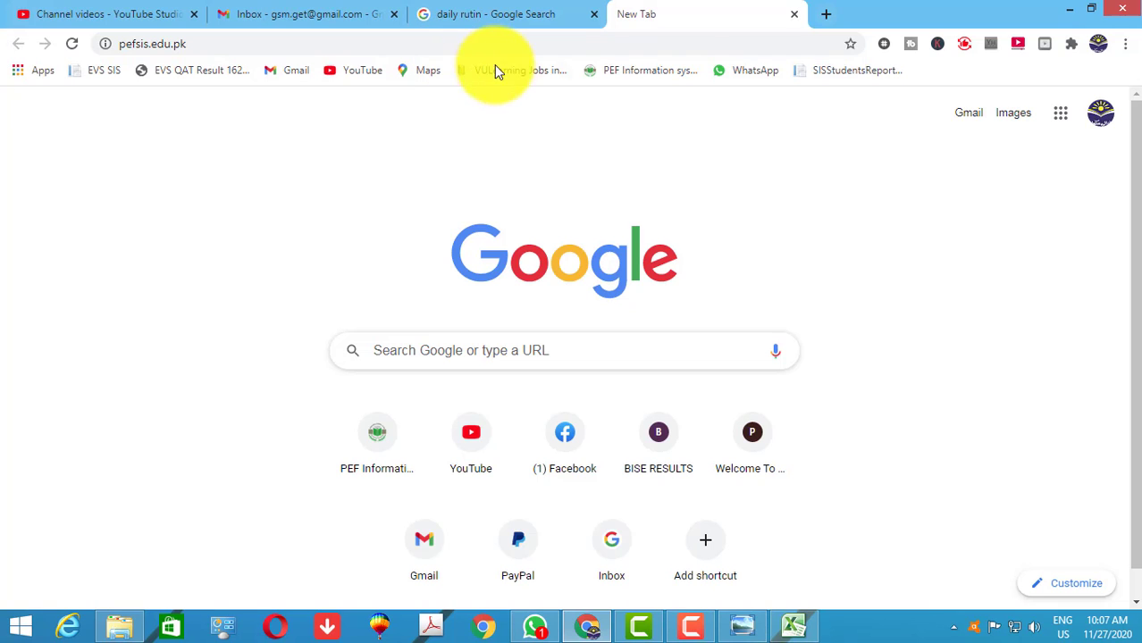
pyautogui.click(658, 44)
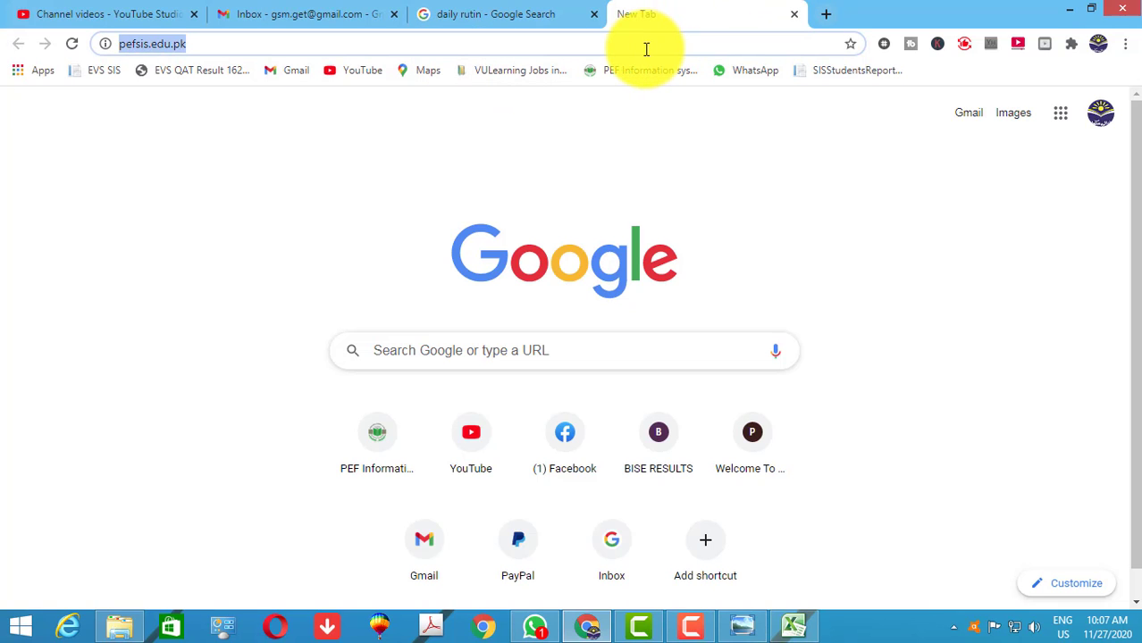
pyautogui.write('www.')
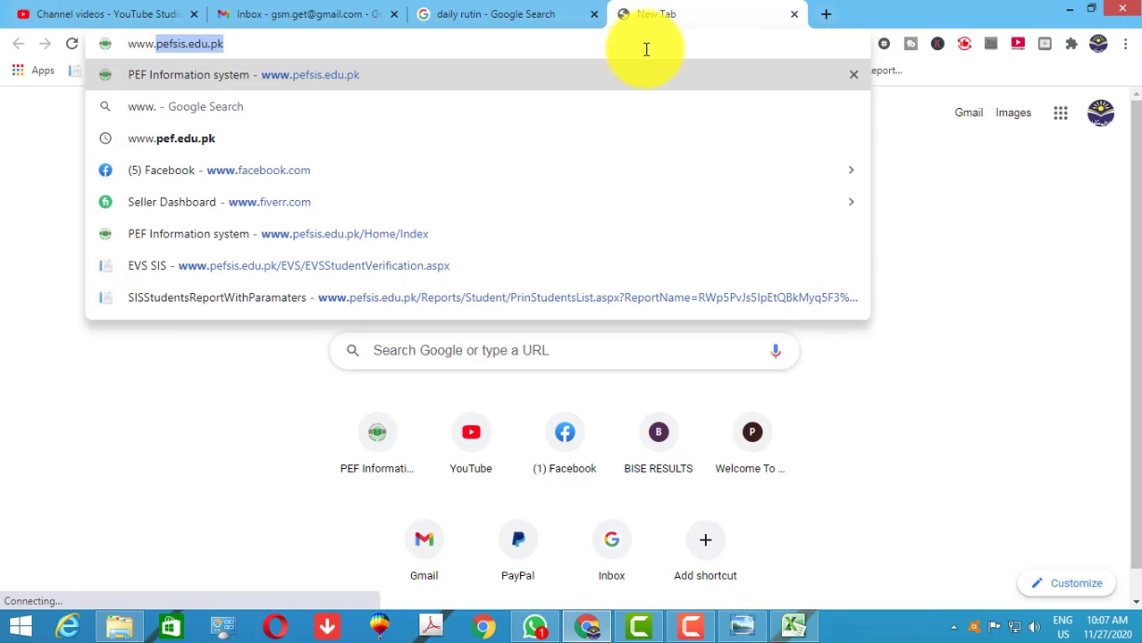
pyautogui.write('p')
pyautogui.press('BackSpace')
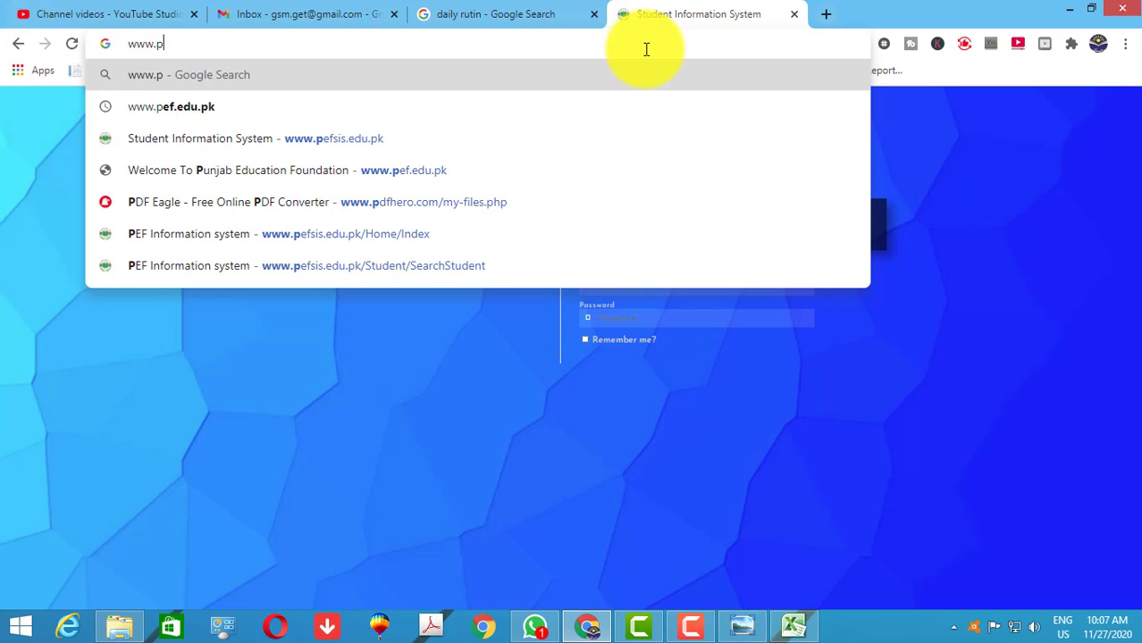
pyautogui.press('BackSpace')
pyautogui.write('fe')
pyautogui.press('Return')
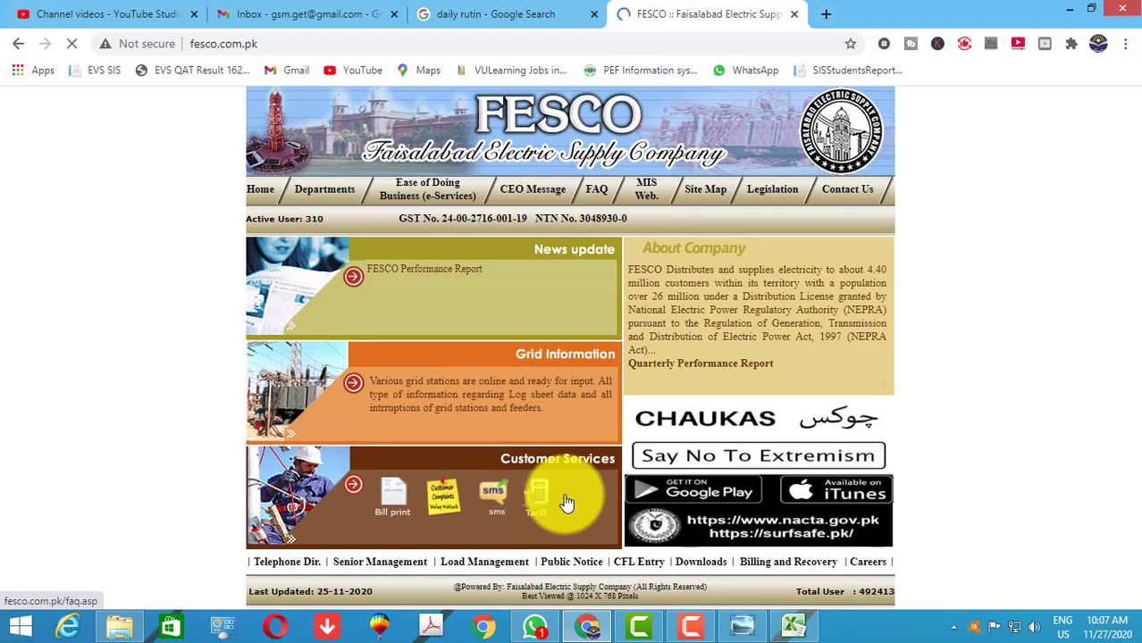
# Look up the electricity bill on FESCO Online Bills using the 14-digit reference number
pyautogui.click(398, 506)
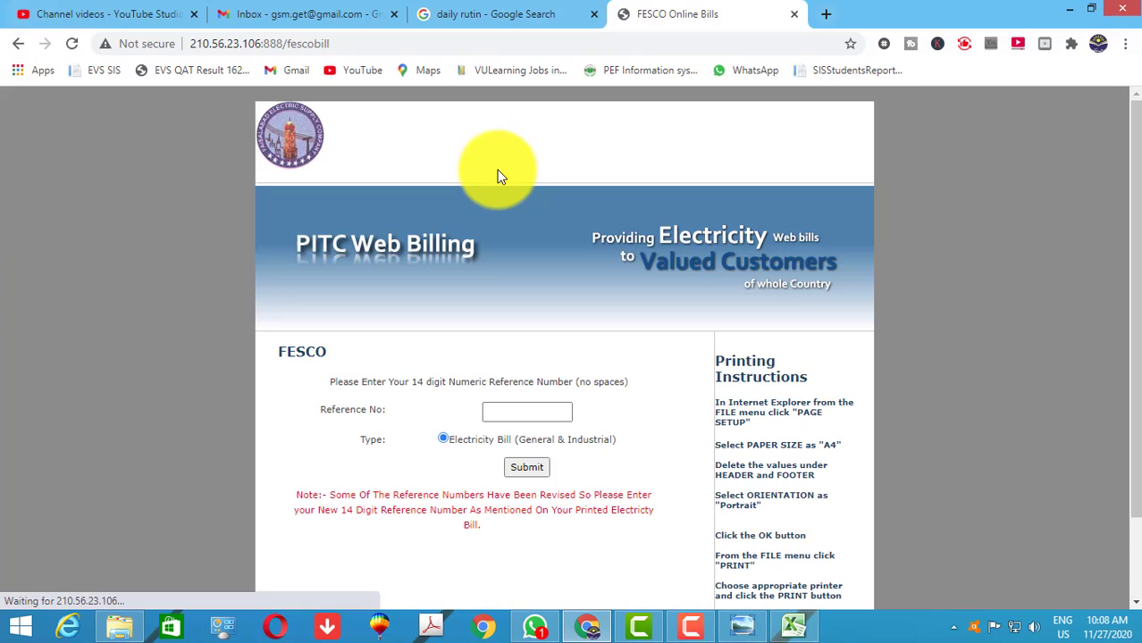
pyautogui.click(528, 410)
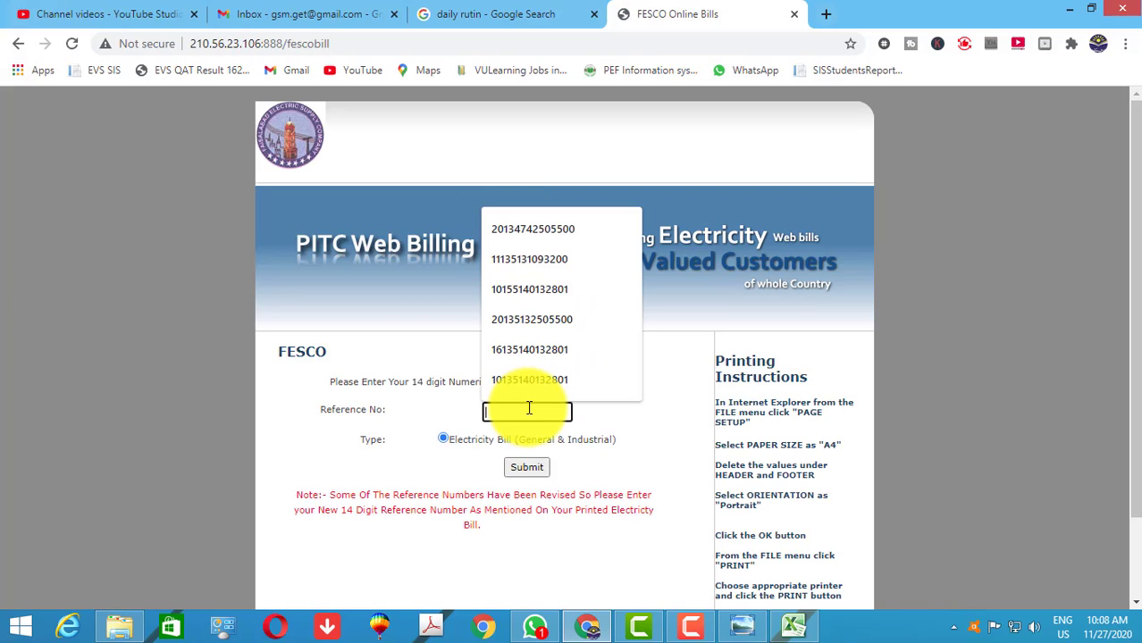
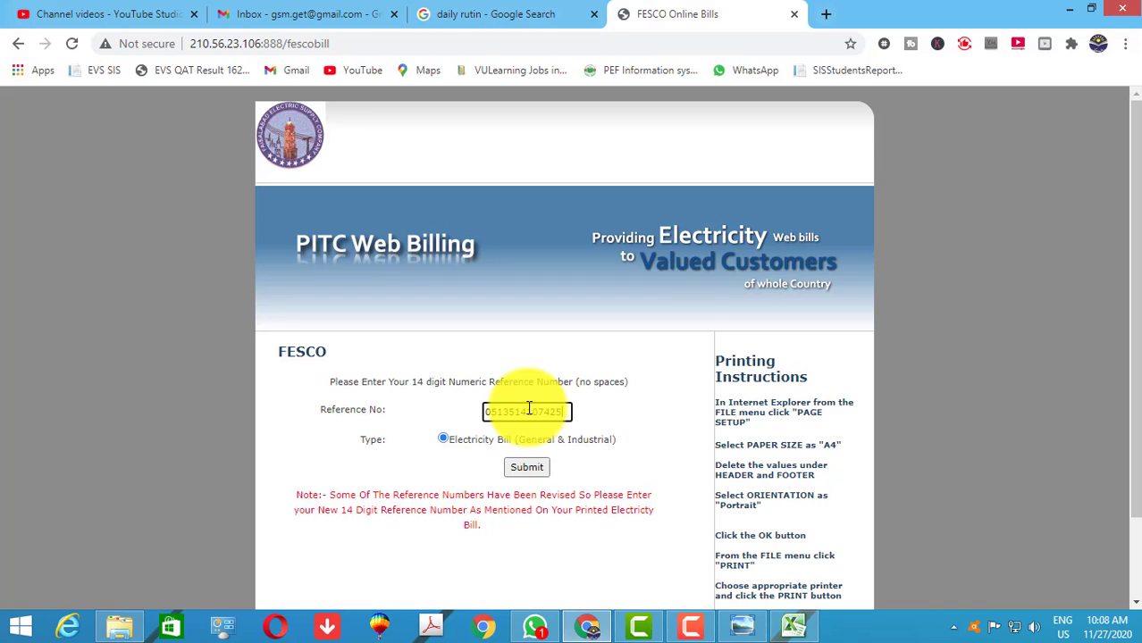
pyautogui.click(532, 469)
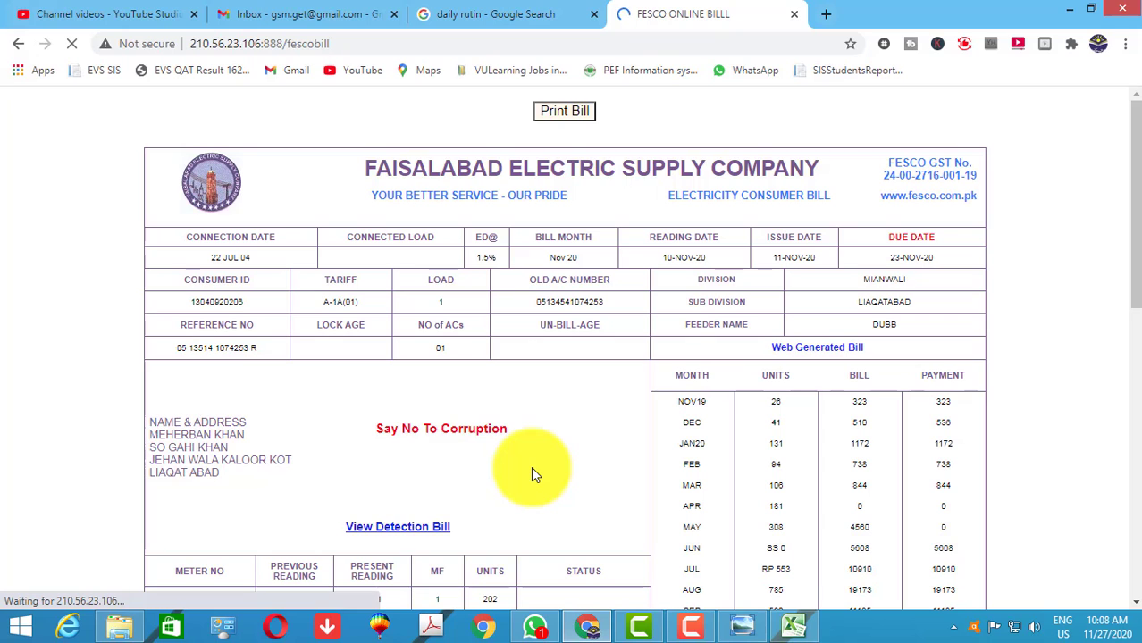
# Scroll through the Nov 20 bill, due 23-NOV-20, with 202 units consumed
pyautogui.scroll(-4, 532, 467)
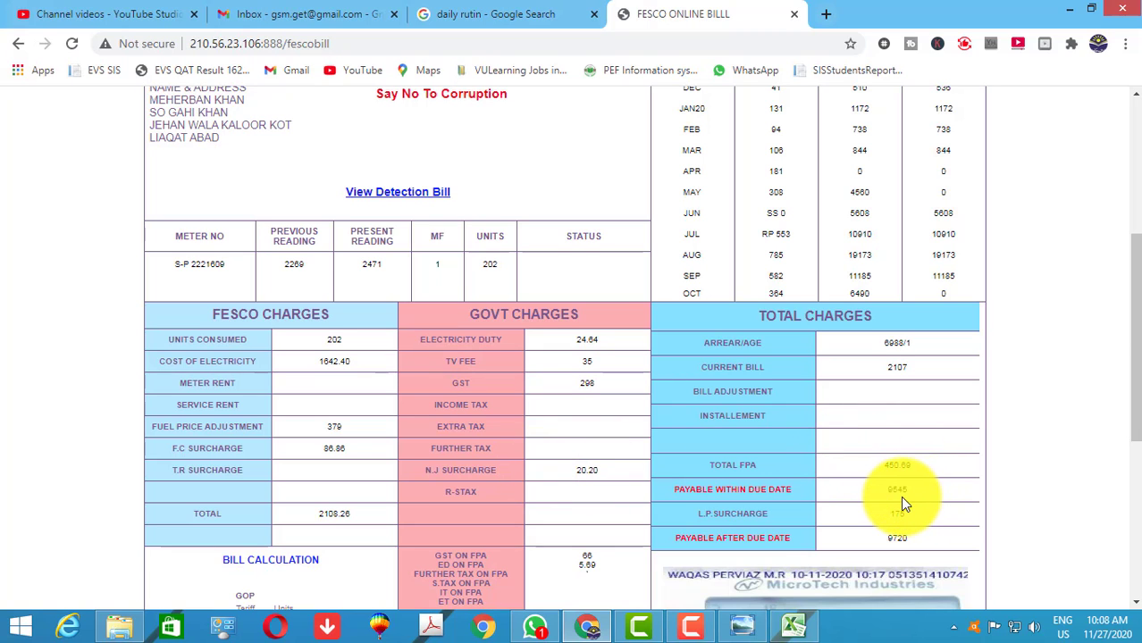
pyautogui.scroll(-2, 874, 506)
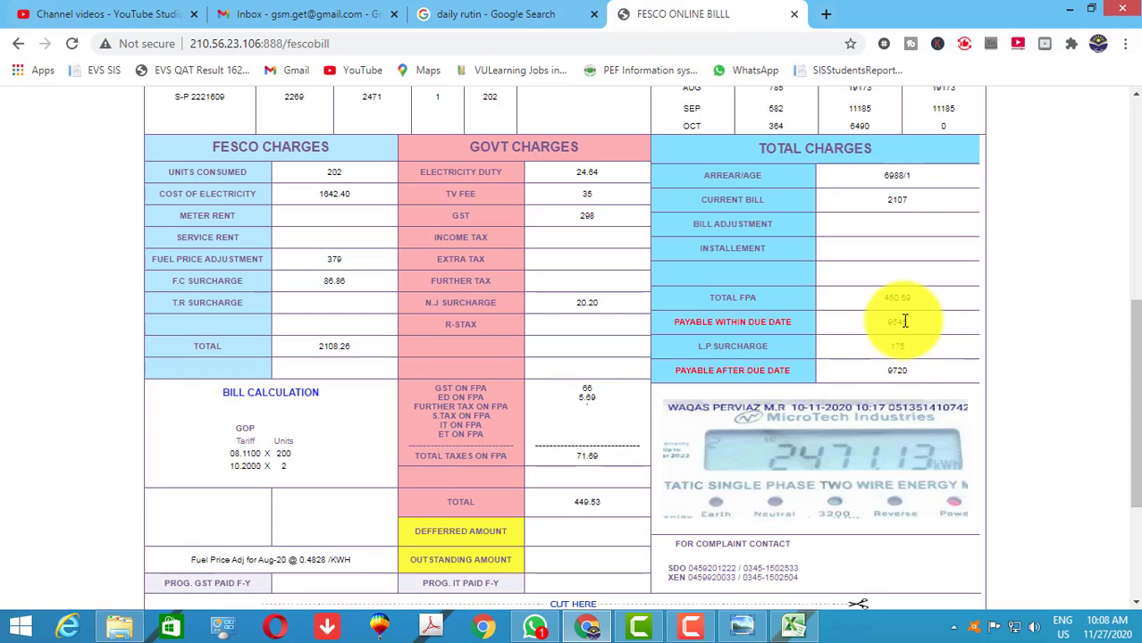
pyautogui.scroll(4, 588, 511)
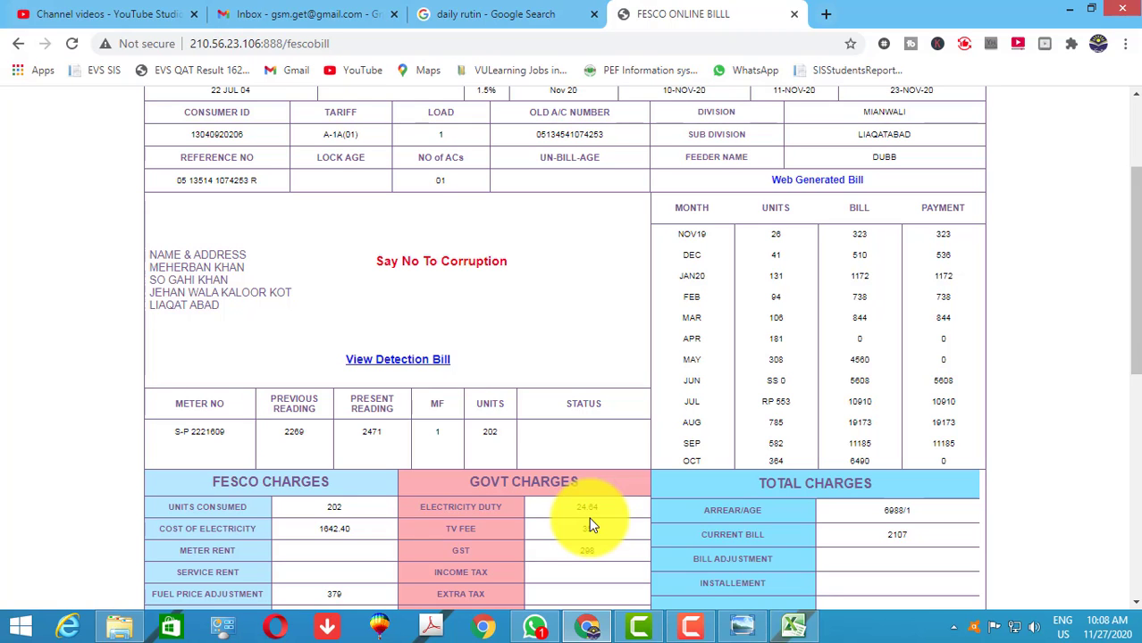
pyautogui.scroll(2, 593, 526)
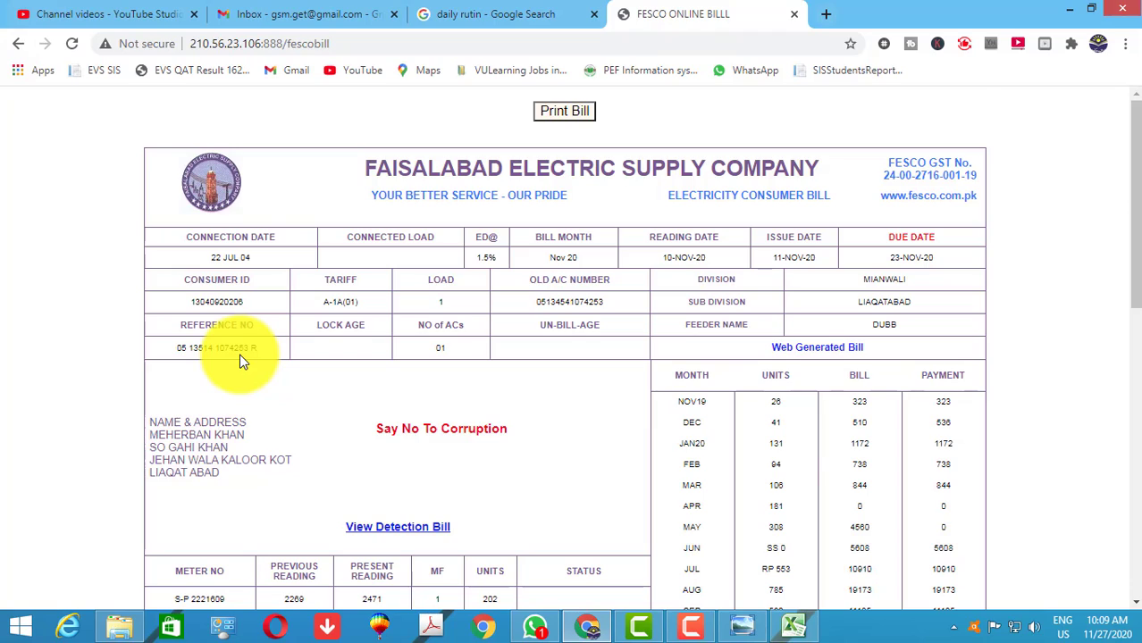
pyautogui.scroll(-4, 240, 354)
pyautogui.scroll(-2, 241, 368)
pyautogui.scroll(-2, 242, 368)
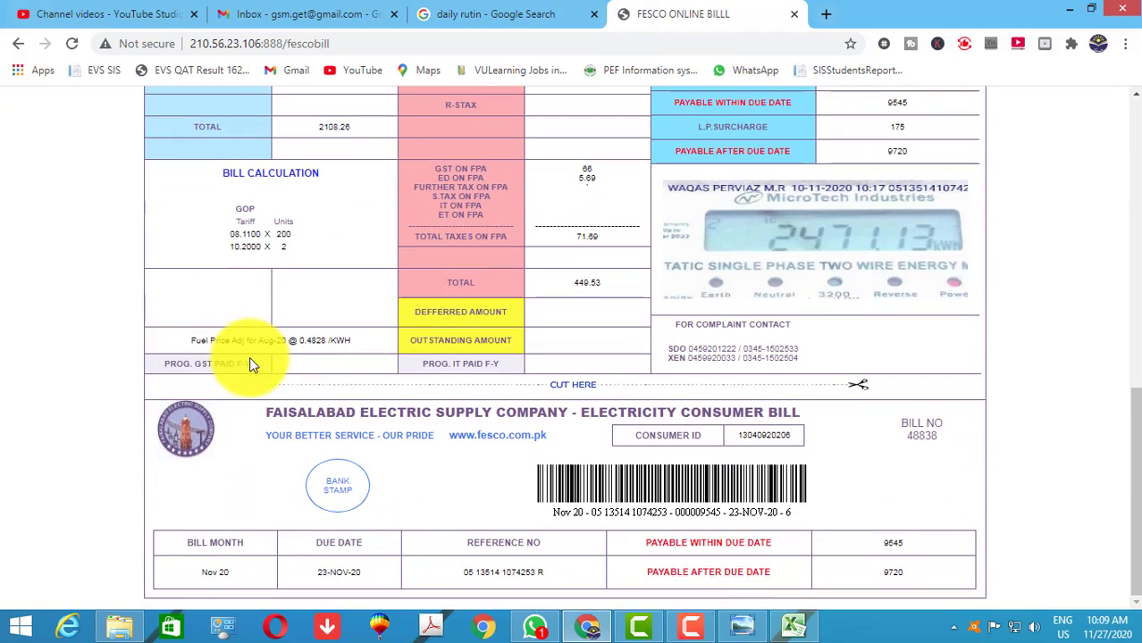
pyautogui.scroll(3, 250, 356)
pyautogui.scroll(3, 250, 356)
pyautogui.scroll(2, 250, 356)
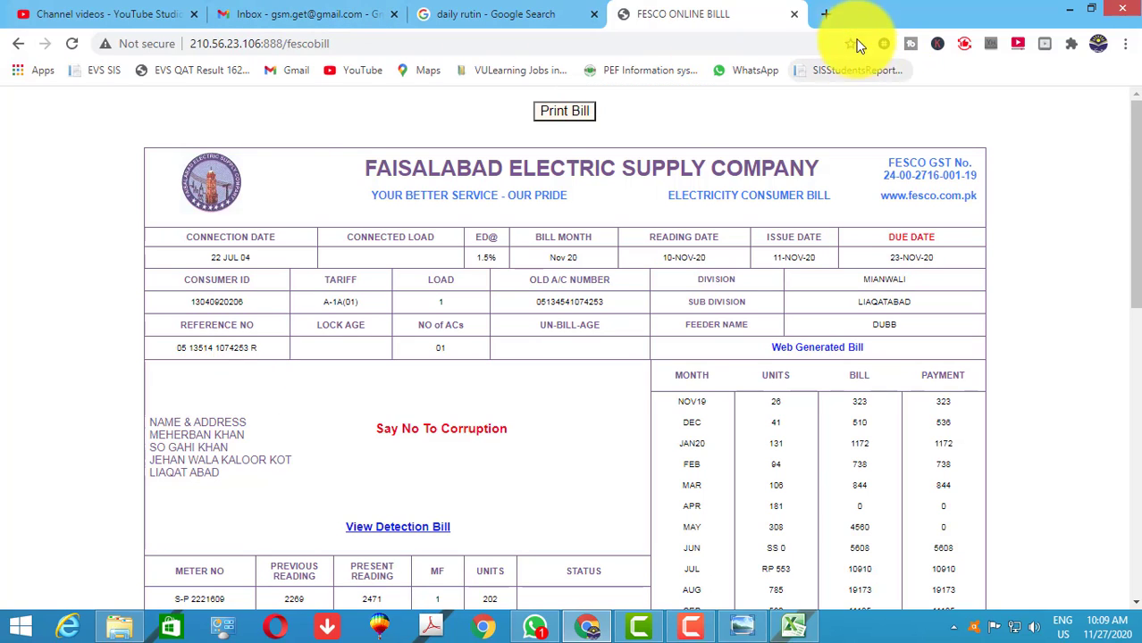
# Close the bill tab and check the YouTube Studio upload, now 30% uploaded
pyautogui.click(793, 15)
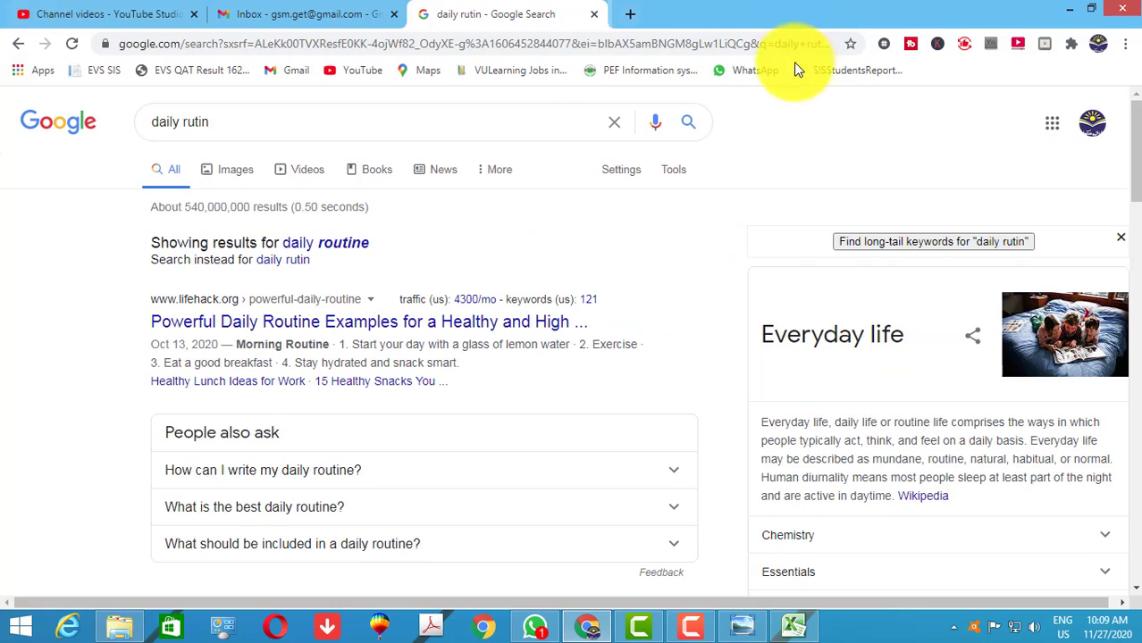
pyautogui.click(281, 12)
pyautogui.click(138, 11)
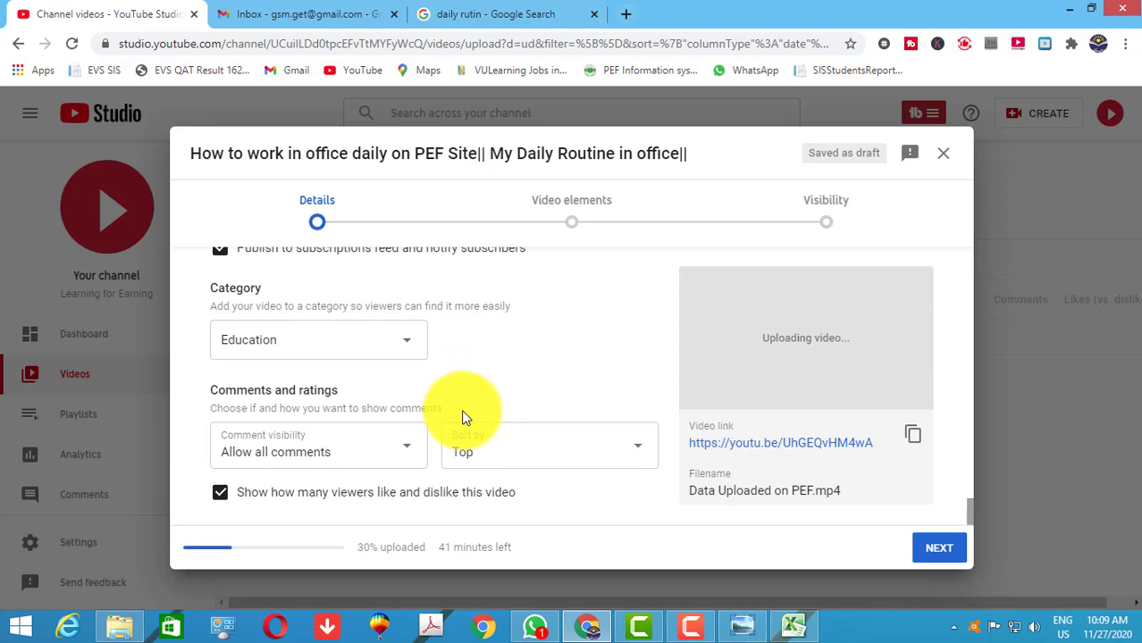
pyautogui.scroll(3, 461, 410)
pyautogui.scroll(-3, 457, 409)
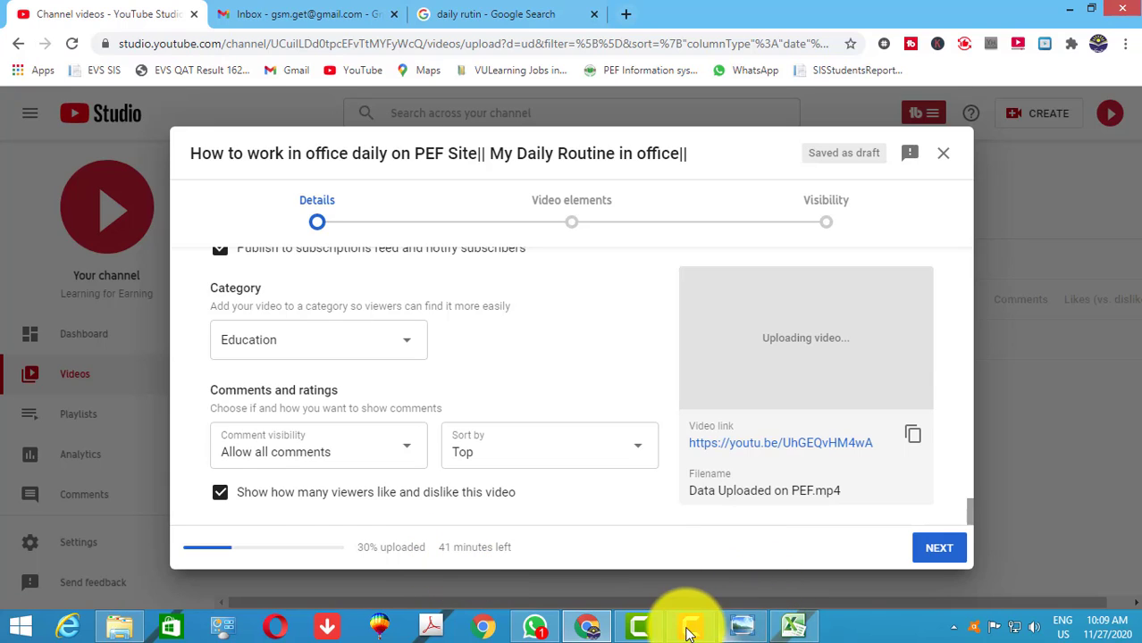
pyautogui.moveTo(793, 626)
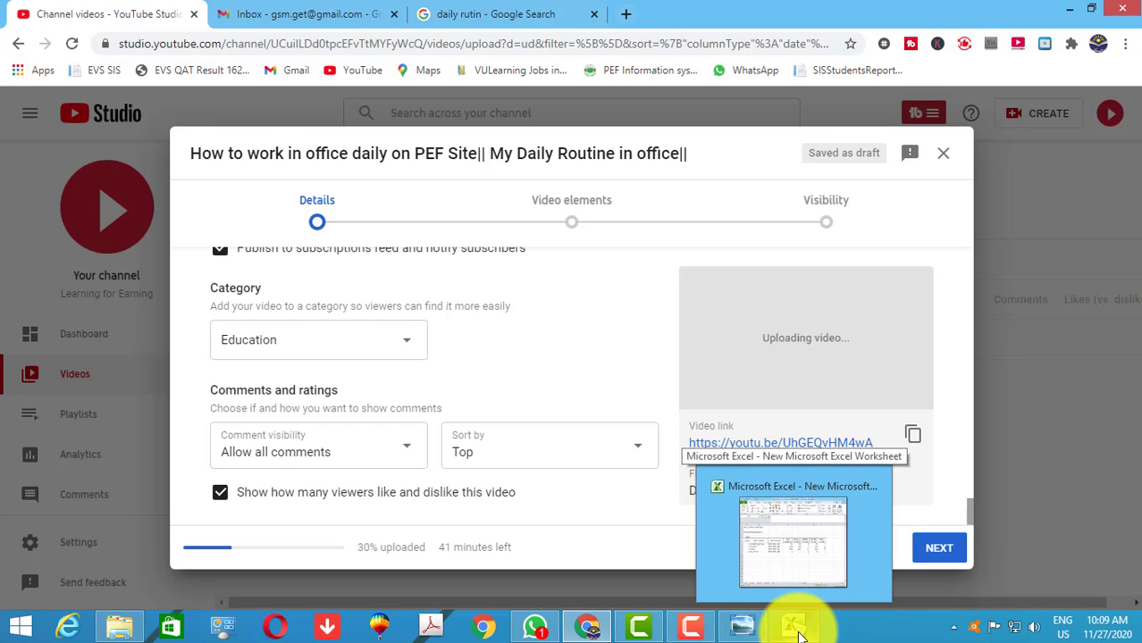
# Back in Excel, enter serial number 5 and school name Darhalanwala in A11:B11
pyautogui.click(796, 630)
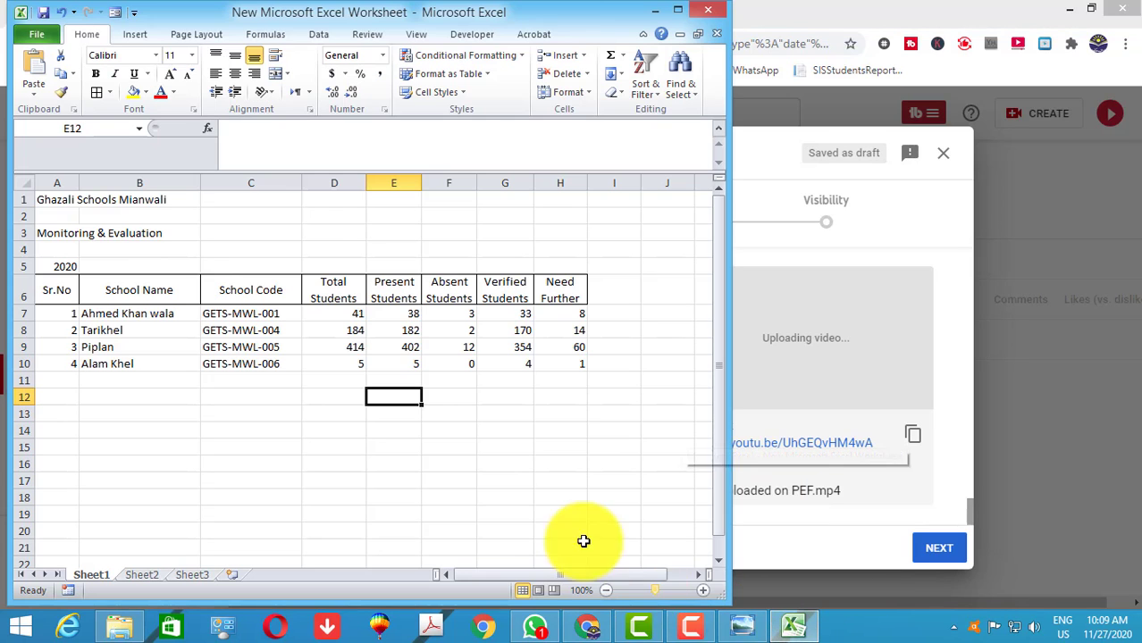
pyautogui.click(730, 616)
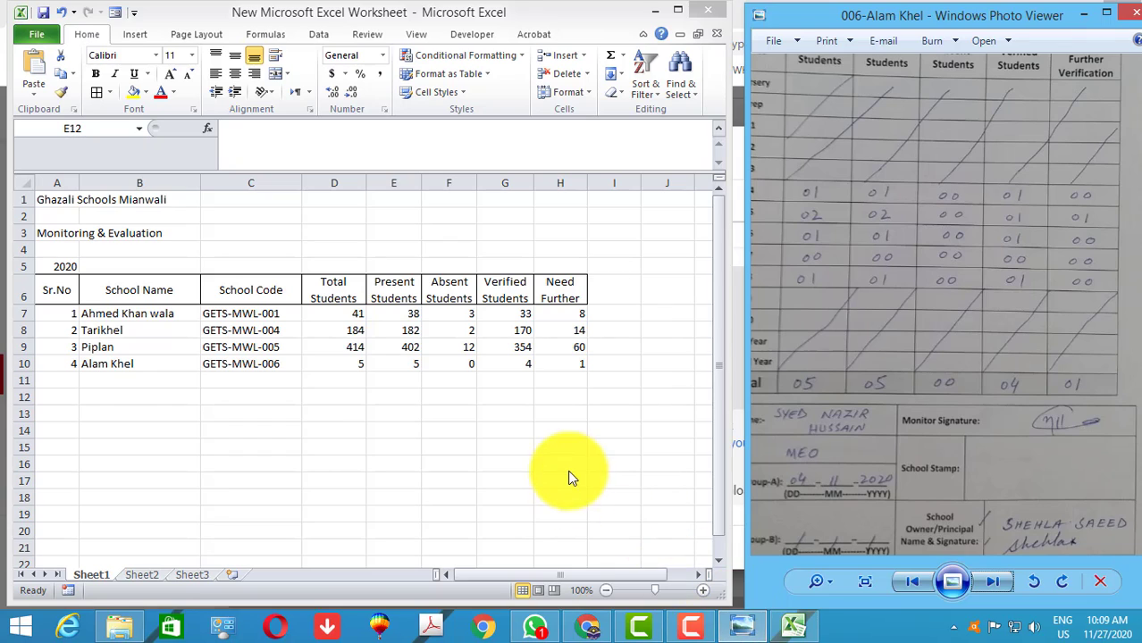
pyautogui.click(116, 381)
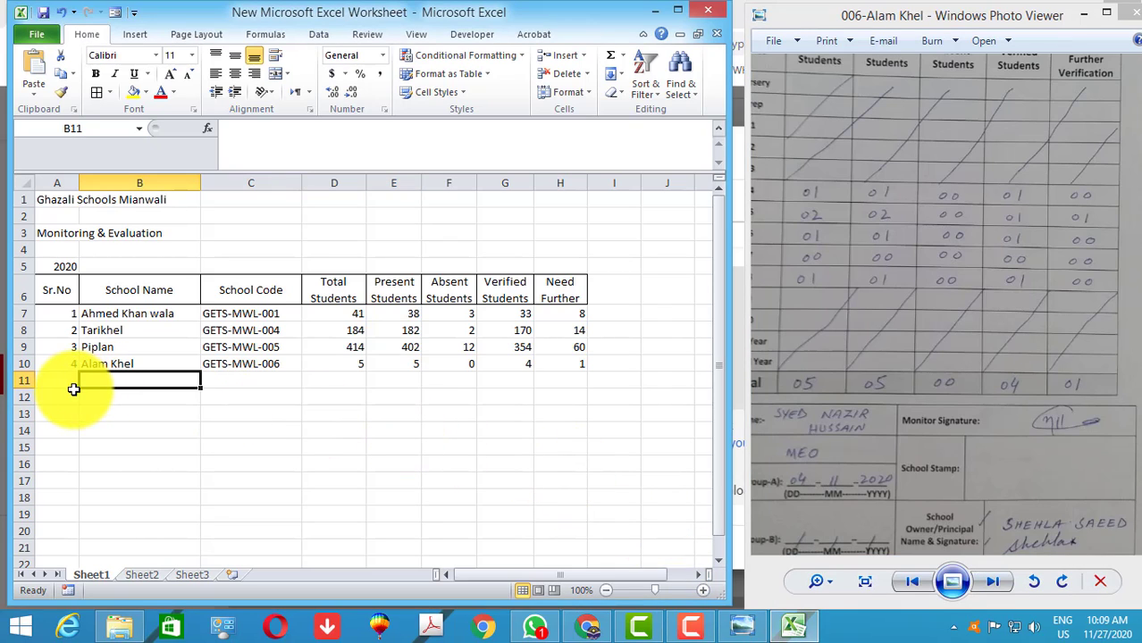
pyautogui.click(71, 382)
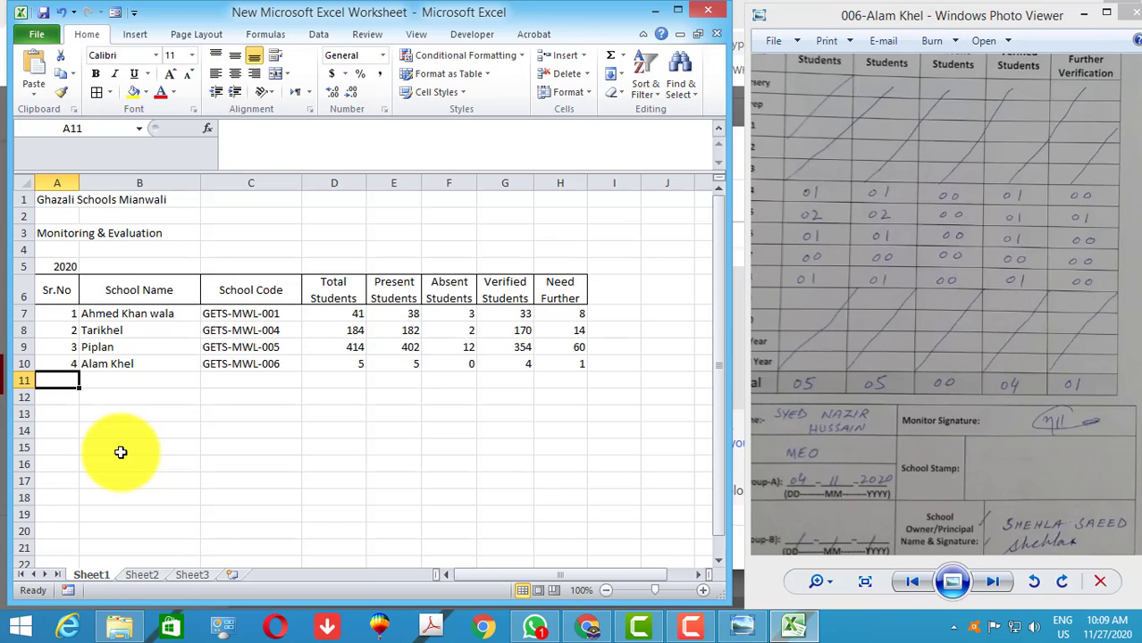
pyautogui.write('5')
pyautogui.press('Tab')
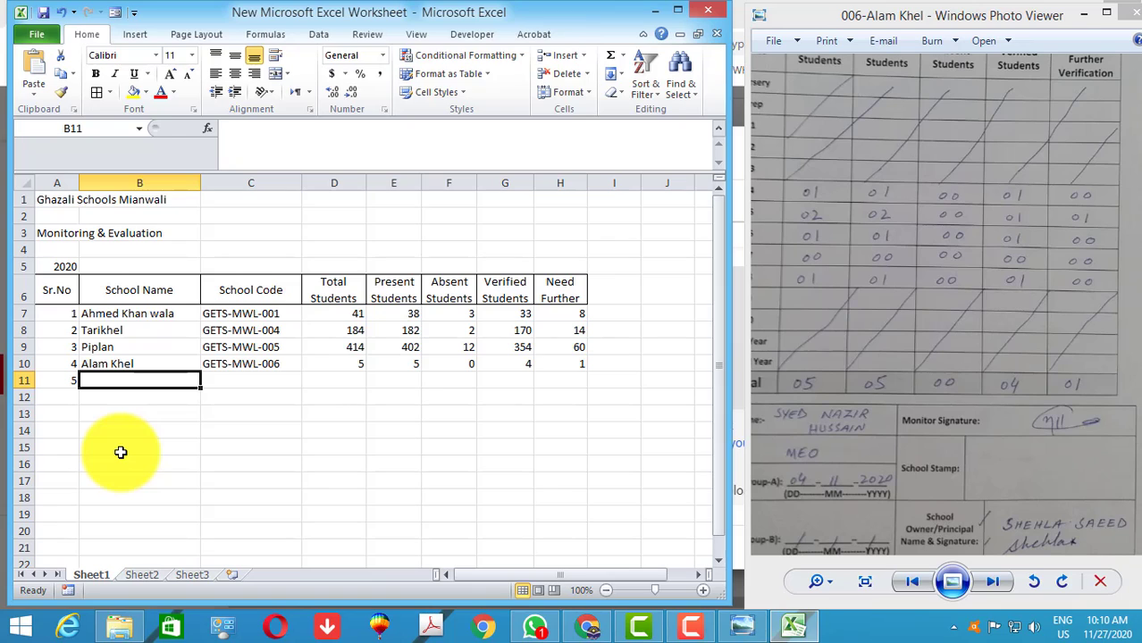
pyautogui.write('Darhala')
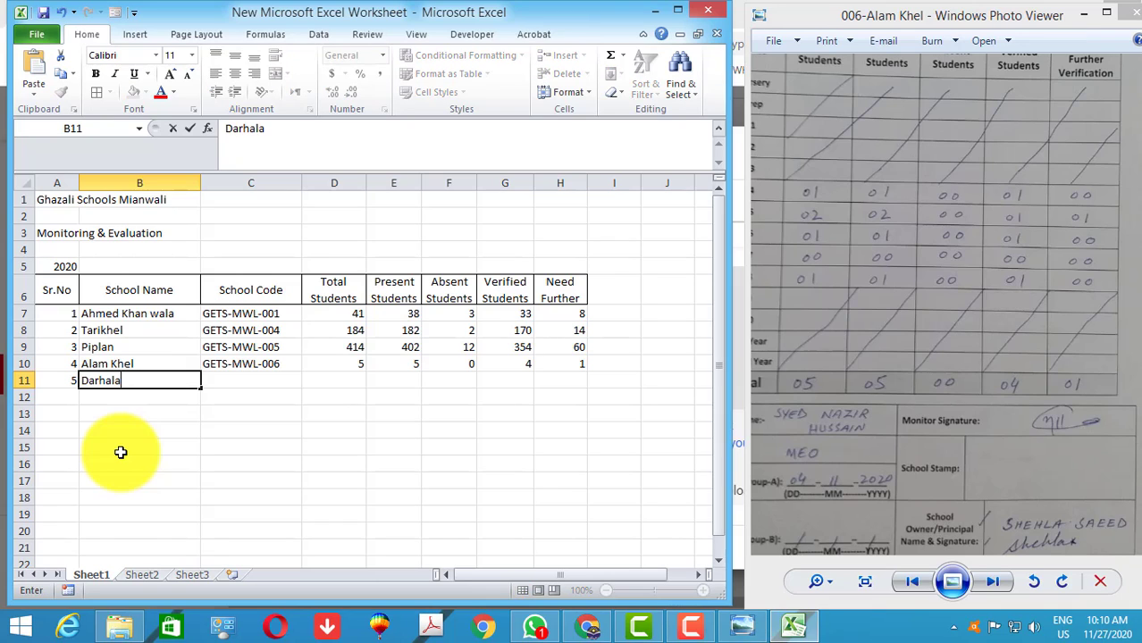
pyautogui.write('nwala')
pyautogui.press('Tab')
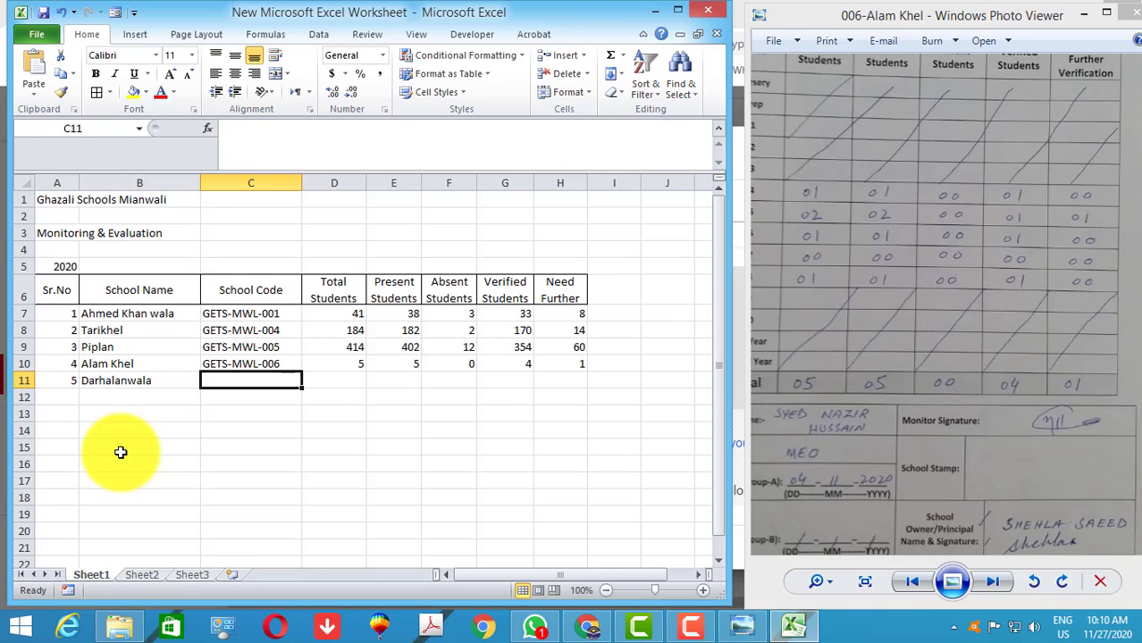
# Fill code GETS-MWL-007 into C11 and show the 007-Darhalan wala form
pyautogui.click(264, 367)
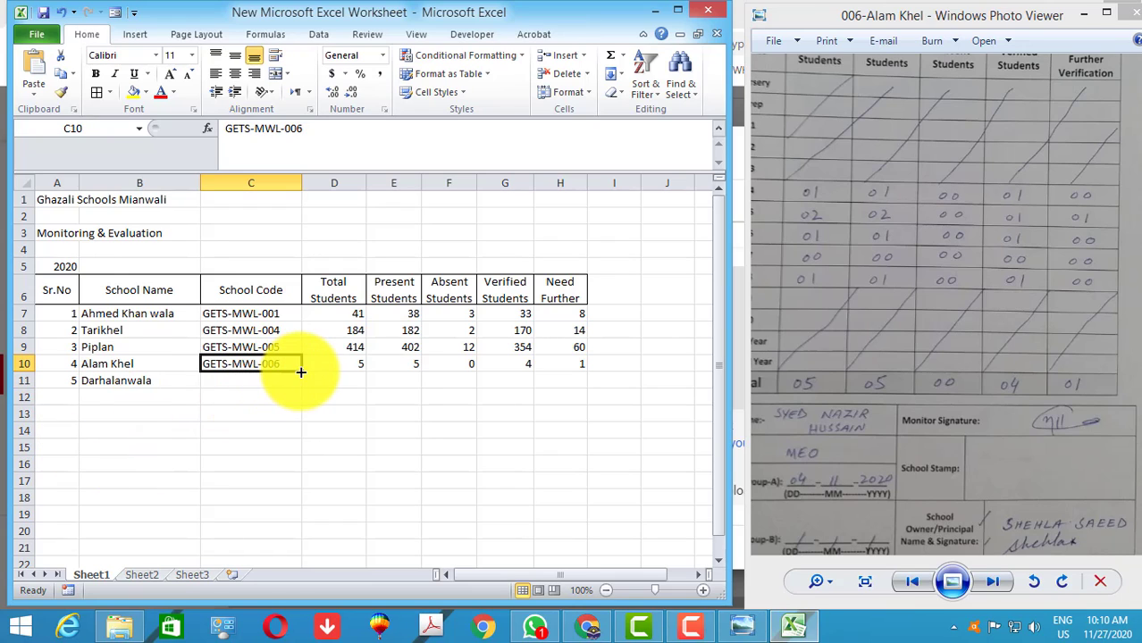
pyautogui.moveTo(302, 372); pyautogui.dragTo(290, 387)
pyautogui.click(287, 388)
pyautogui.click(322, 385)
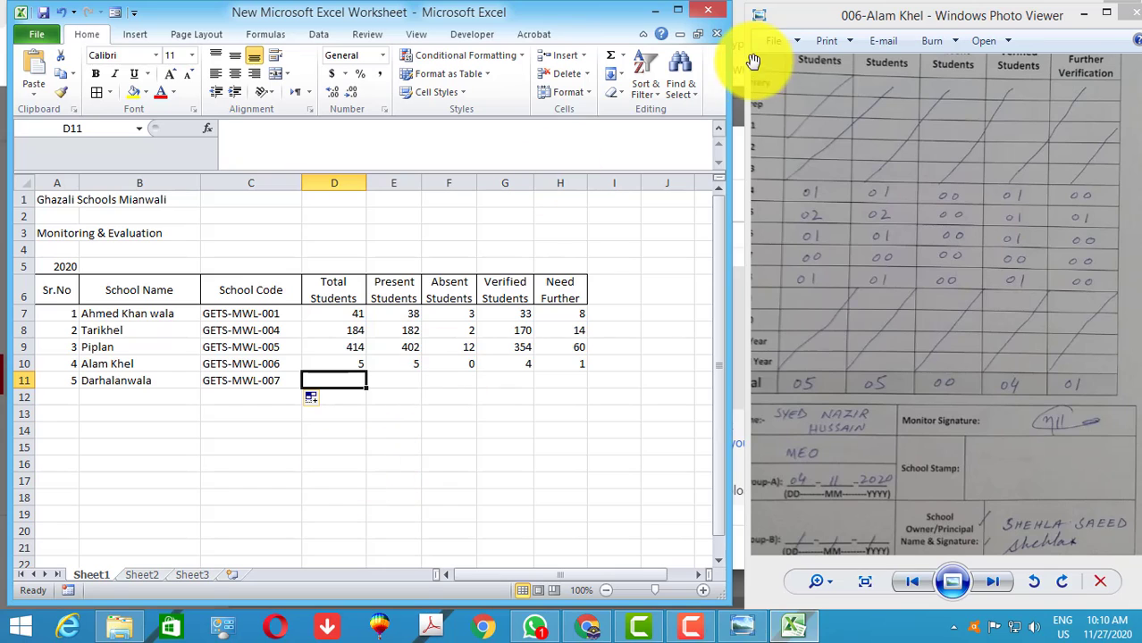
pyautogui.click(994, 582)
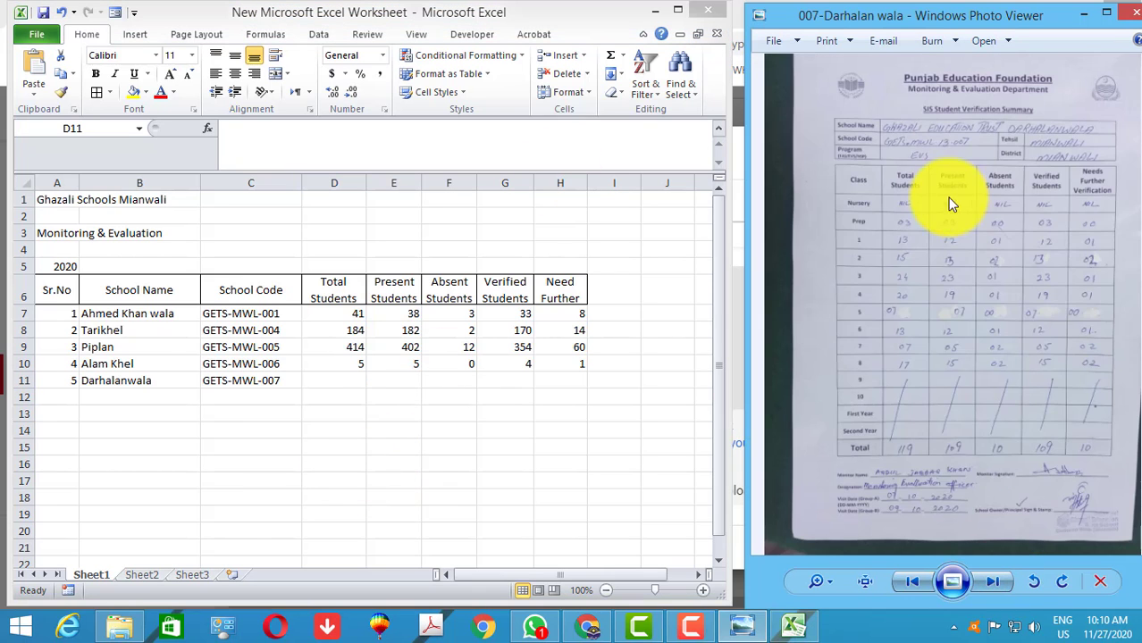
pyautogui.scroll(2, 955, 305)
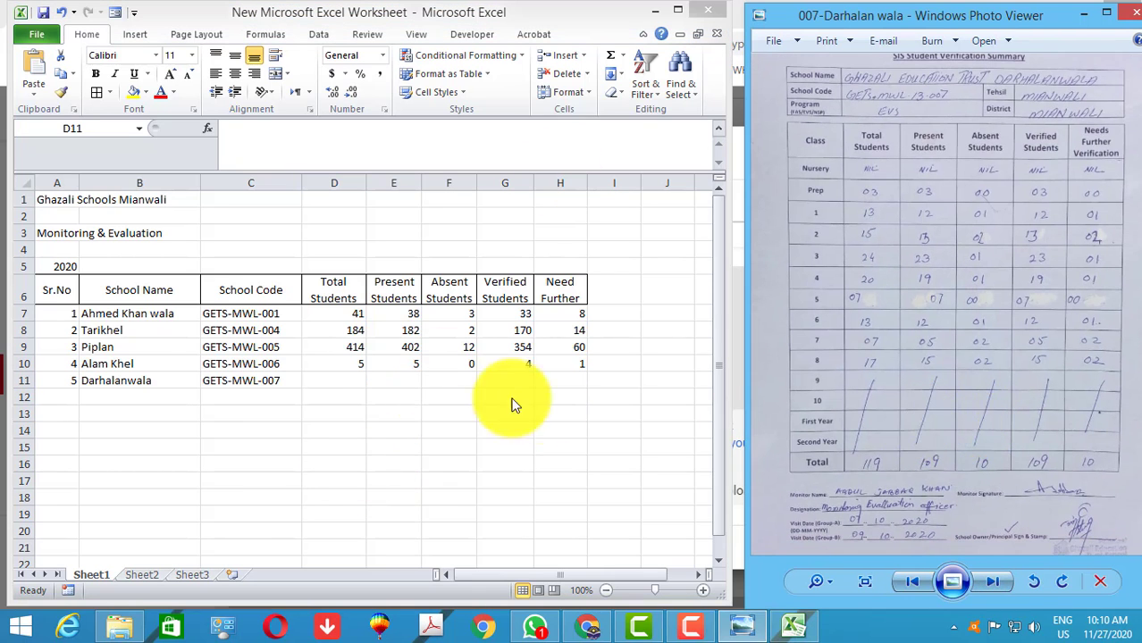
pyautogui.click(331, 381)
# Enter Darhalanwala's counts 119, 109, 10, 109 and 10 in D11:H11
pyautogui.write('11')
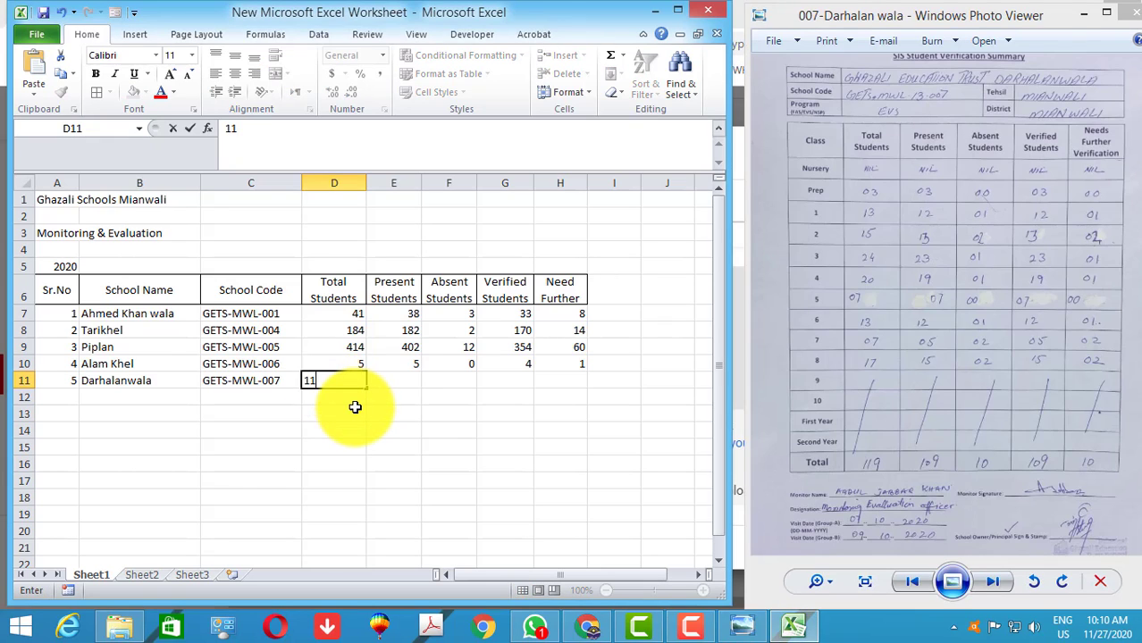
pyautogui.write('9')
pyautogui.press('Tab')
pyautogui.write('10')
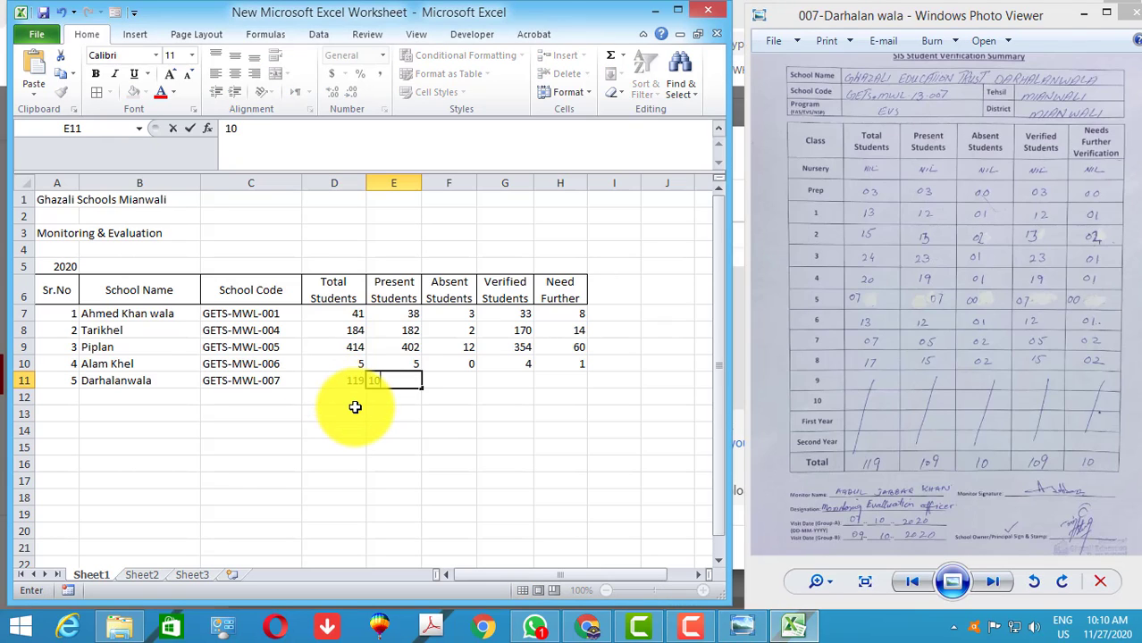
pyautogui.write('9')
pyautogui.press('Tab')
pyautogui.write('10')
pyautogui.press('Tab')
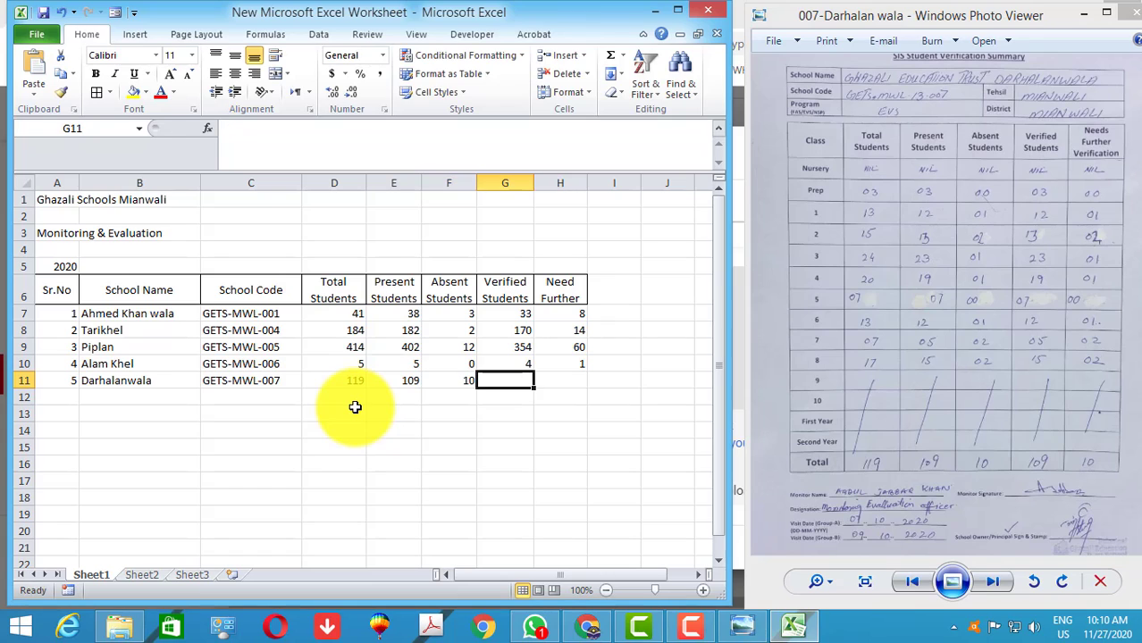
pyautogui.write('109')
pyautogui.press('Tab')
pyautogui.write('10')
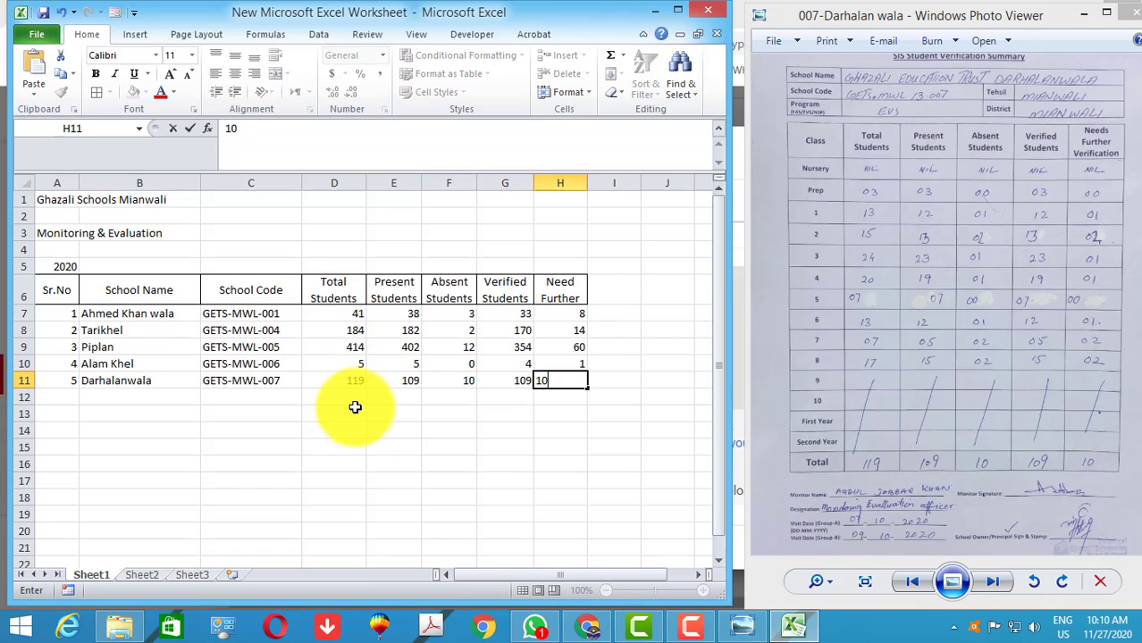
pyautogui.press('Tab')
pyautogui.click(581, 462)
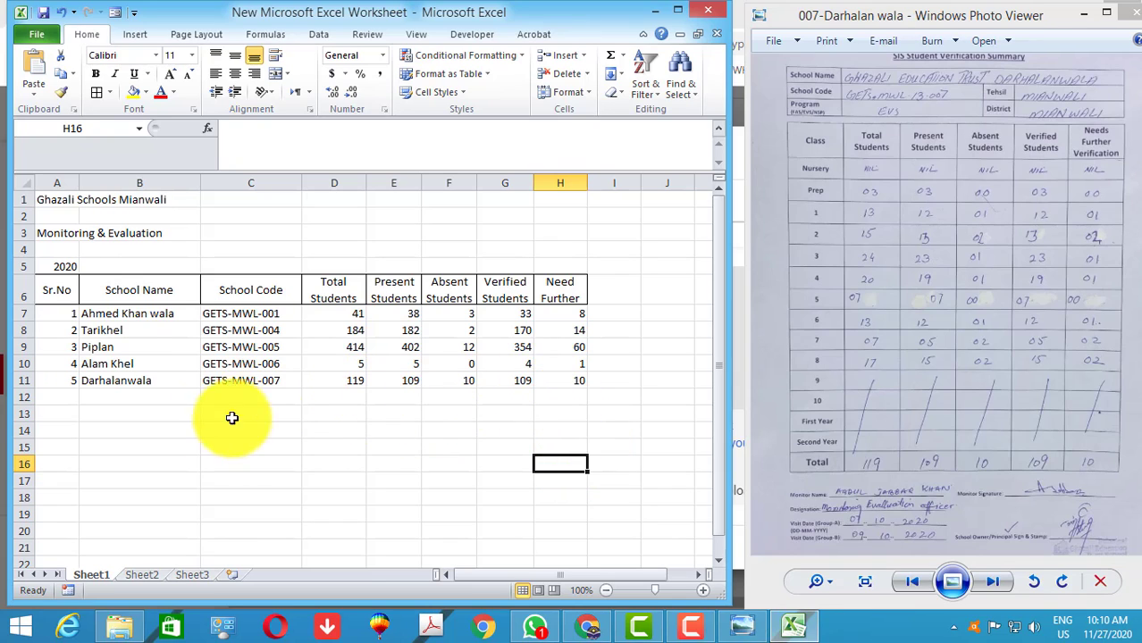
pyautogui.click(73, 397)
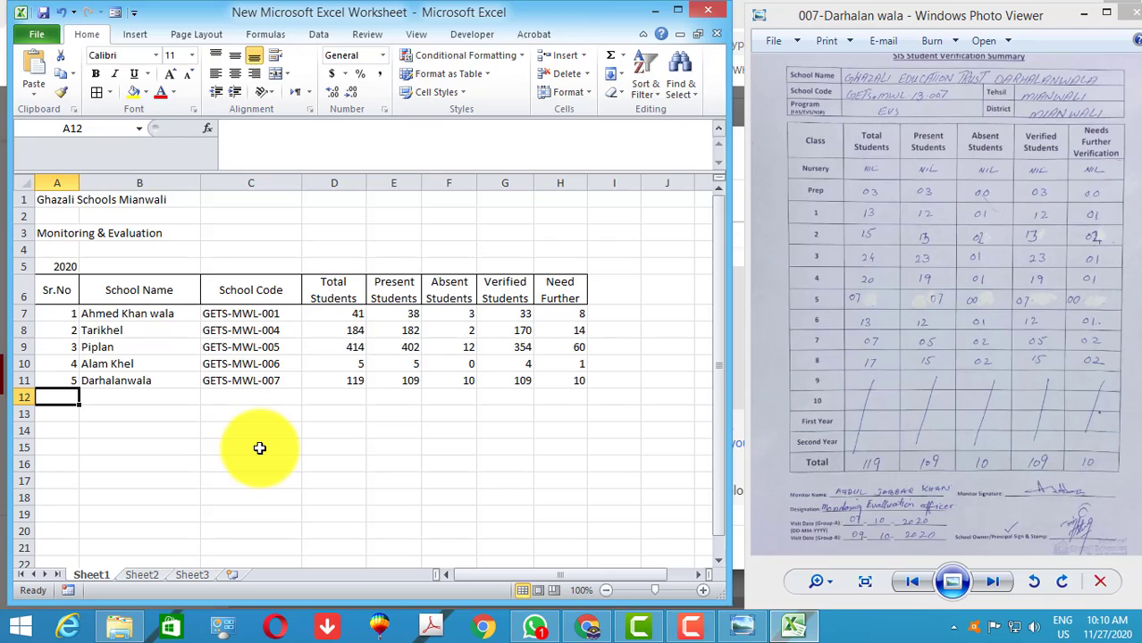
# Enter serial number 6 and school name Gao Shala in row 12
pyautogui.write('6')
pyautogui.press('Tab')
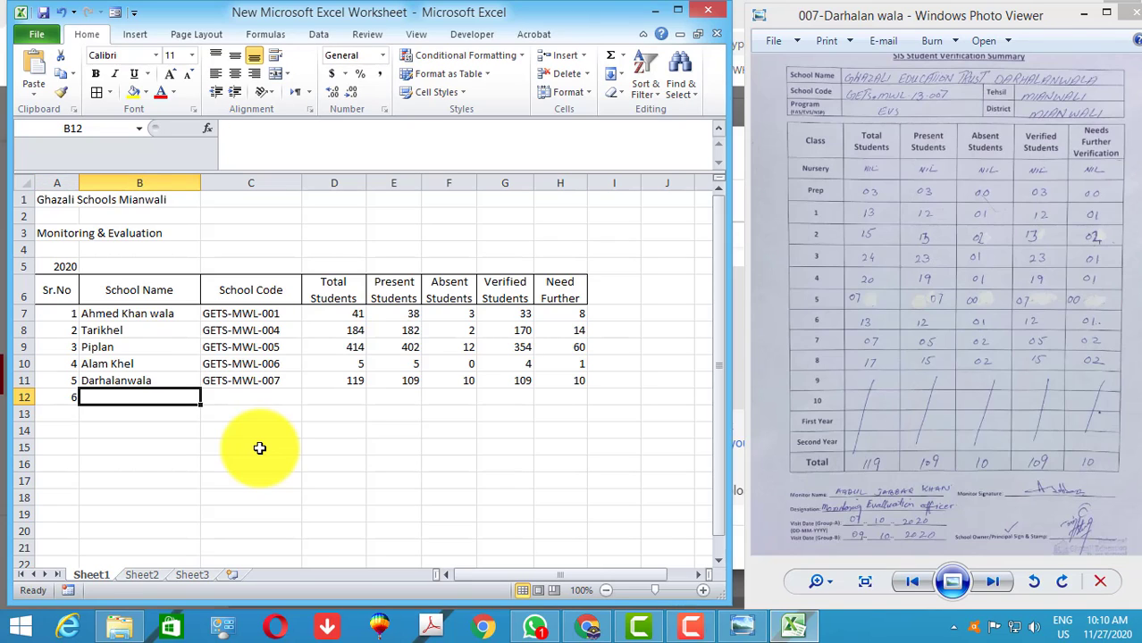
pyautogui.write('G')
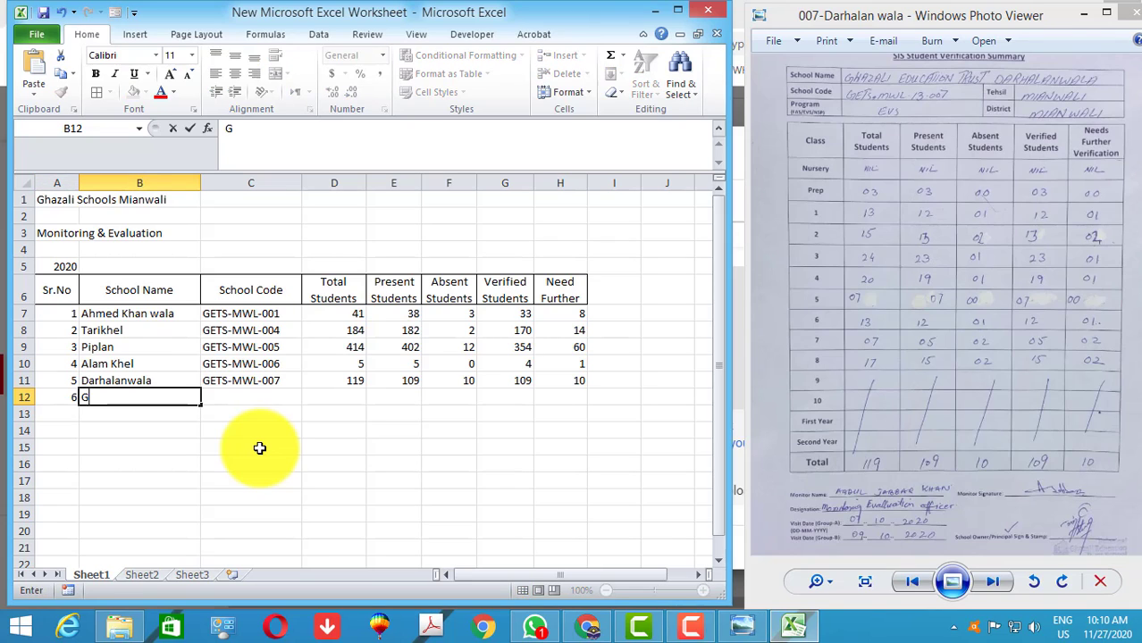
pyautogui.write('ao Shala')
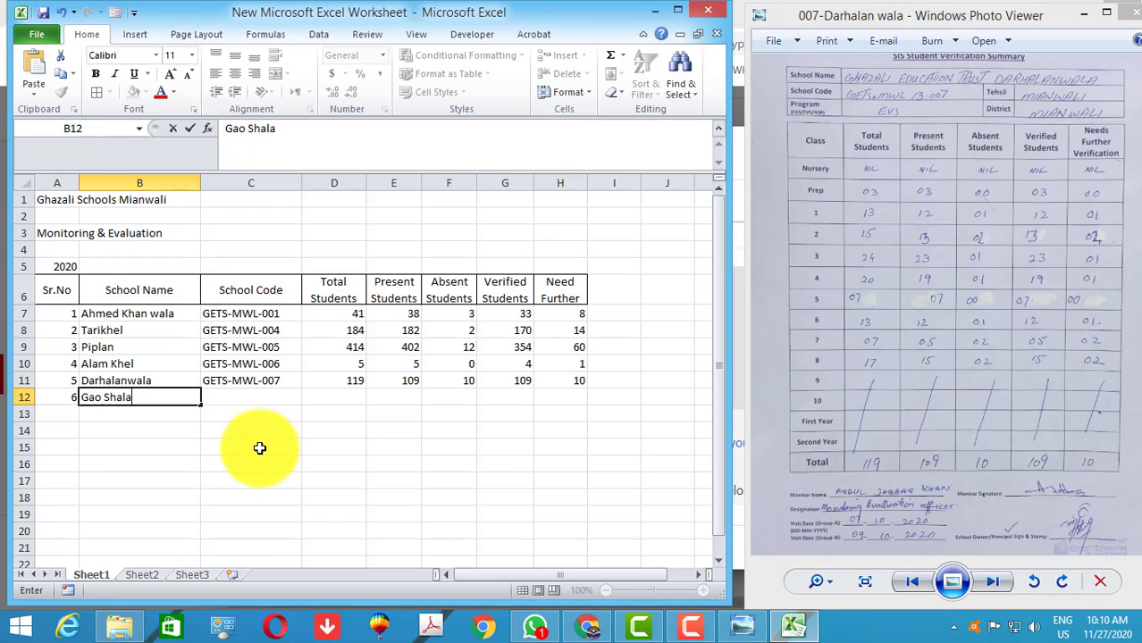
pyautogui.press('Tab')
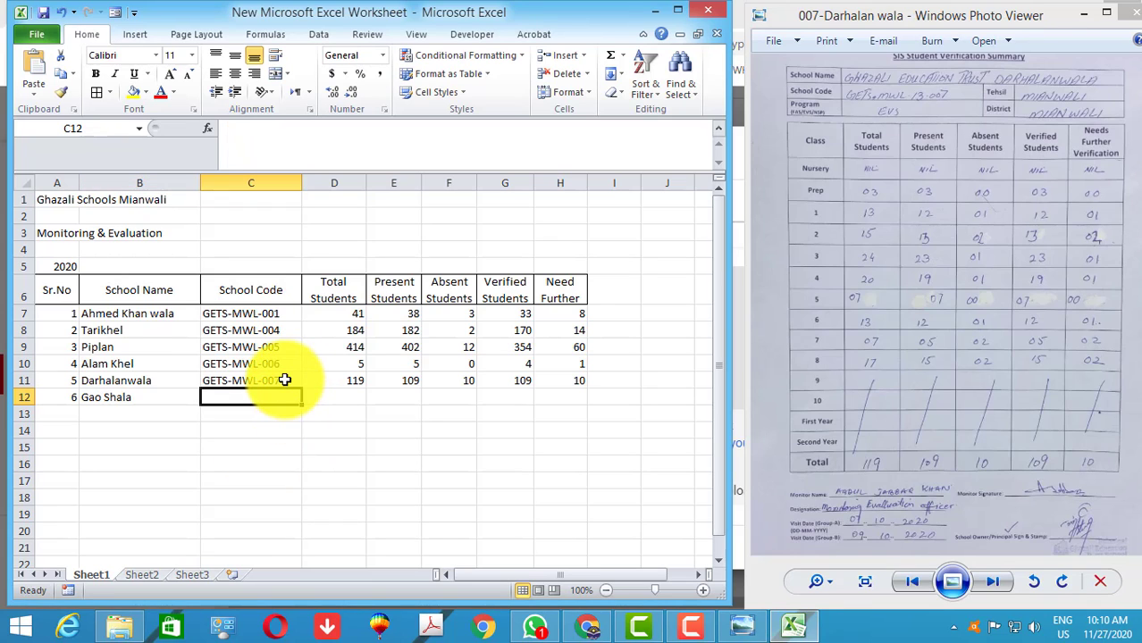
# Fill the school code down into C12 and change it to GETS-MWL-010
pyautogui.click(290, 379)
pyautogui.moveTo(303, 389); pyautogui.dragTo(299, 400)
pyautogui.click(295, 397)
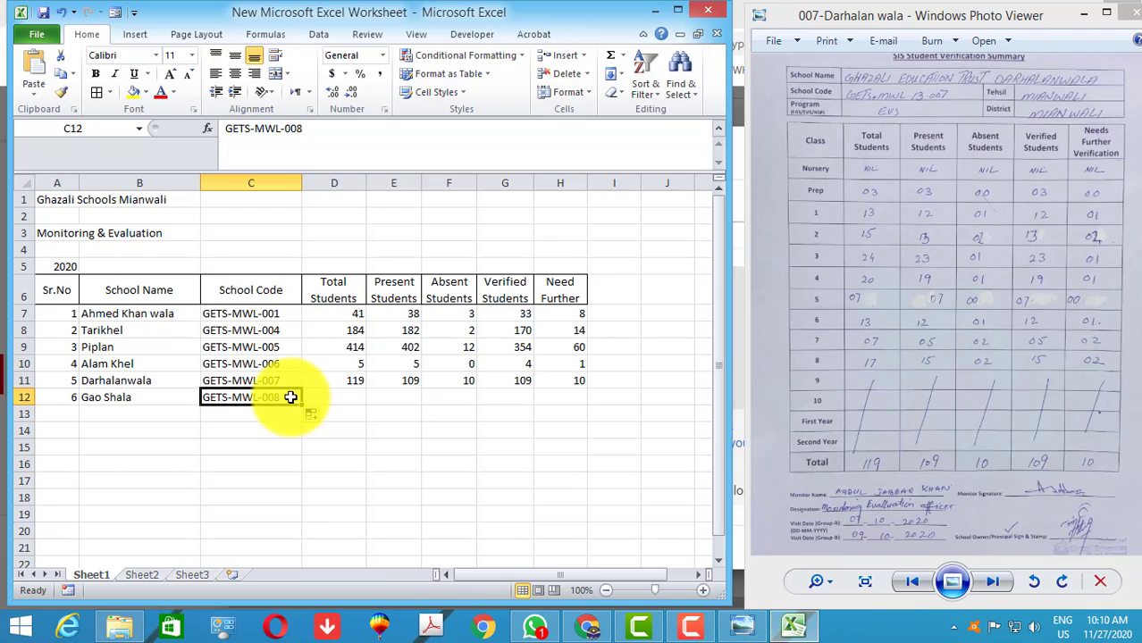
pyautogui.doubleClick(291, 398)
pyautogui.press('BackSpace')
pyautogui.press('BackSpace')
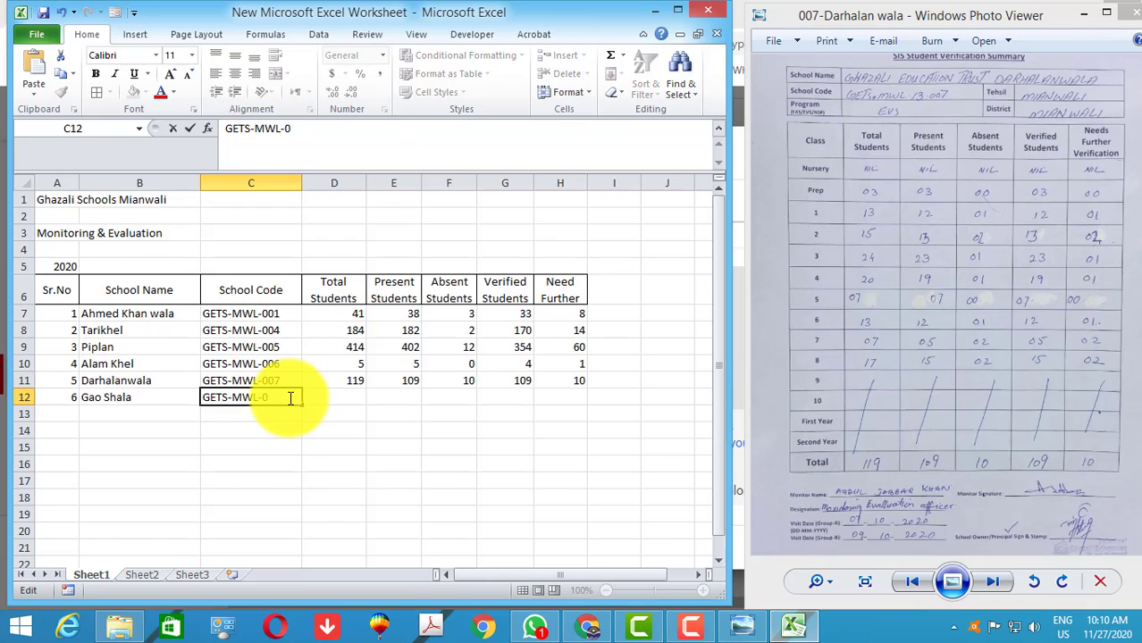
pyautogui.write('10')
pyautogui.press('Tab')
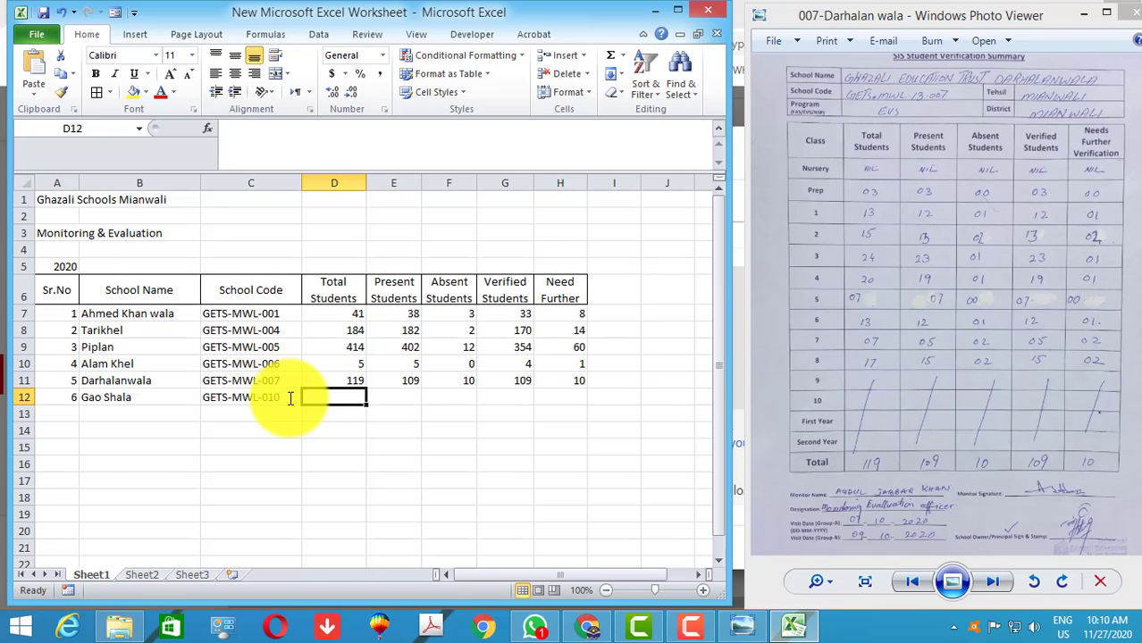
# Find the newer Darhalanwala form photo and show its totals row
pyautogui.click(992, 581)
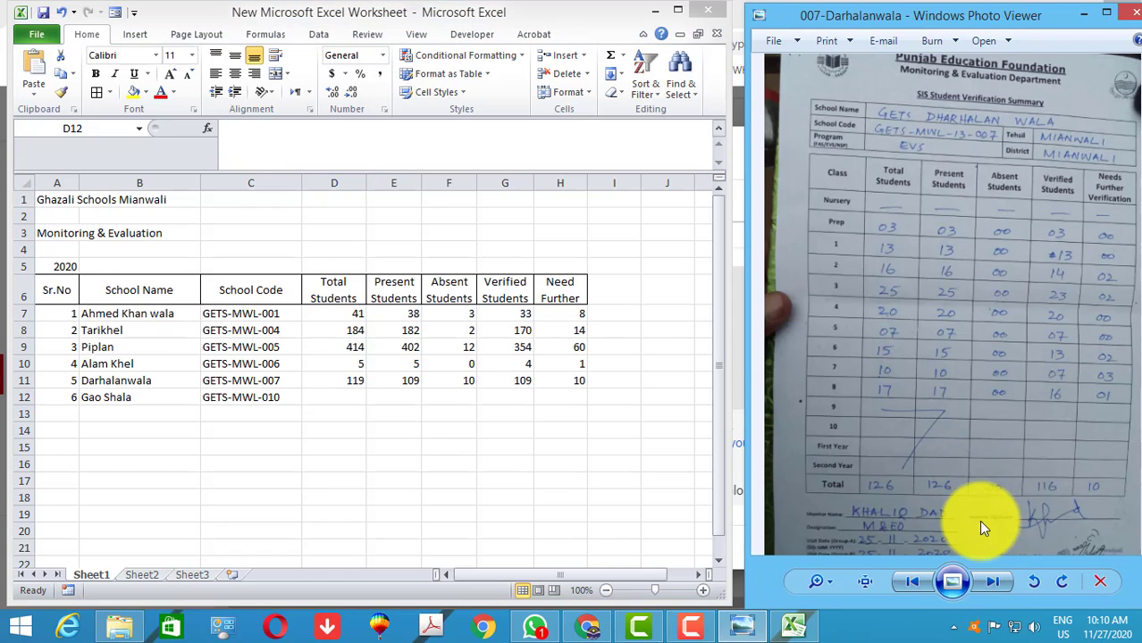
pyautogui.click(914, 577)
pyautogui.scroll(2, 979, 482)
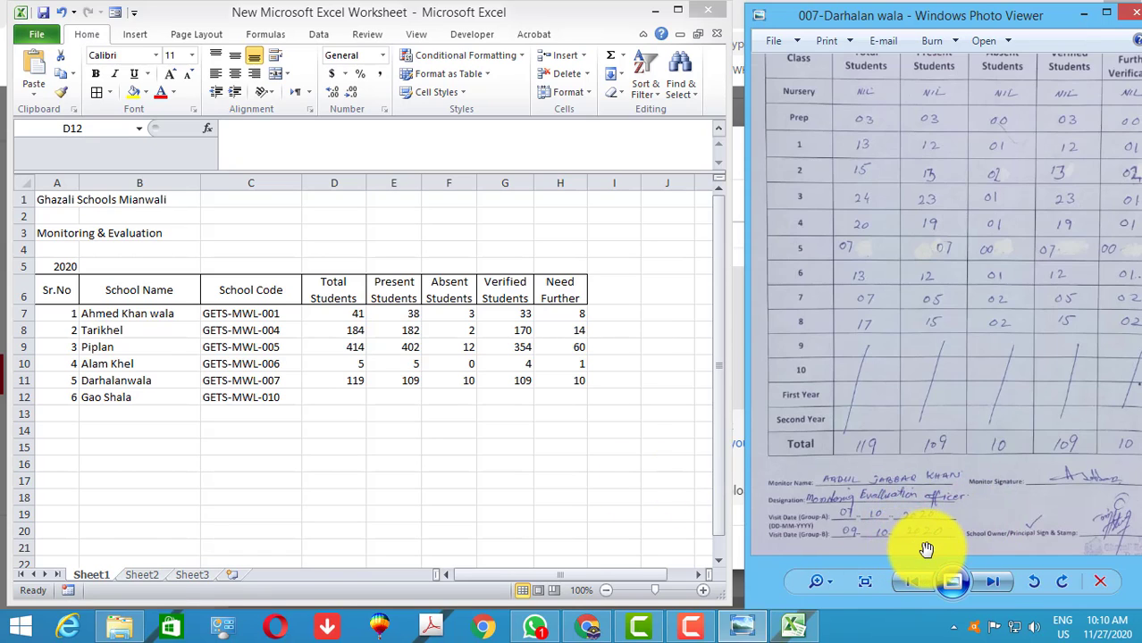
pyautogui.click(990, 581)
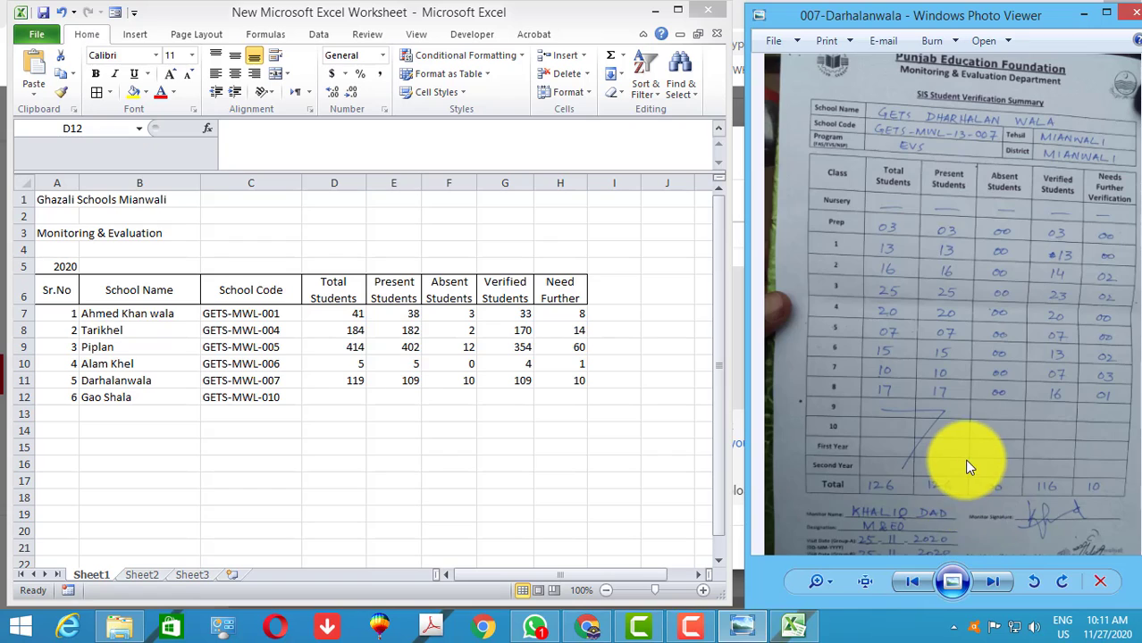
pyautogui.scroll(1, 948, 464)
pyautogui.moveTo(989, 439); pyautogui.dragTo(939, 425)
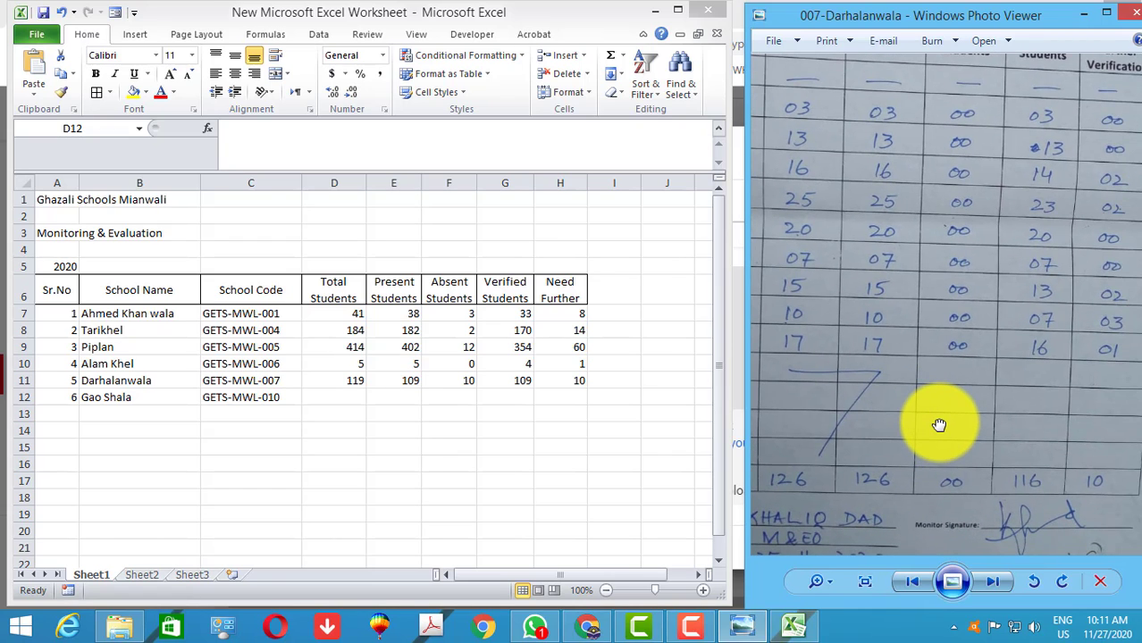
# Correct Darhalanwala's counts to 126 total, 126 present, 0 absent and 116 verified
pyautogui.click(348, 381)
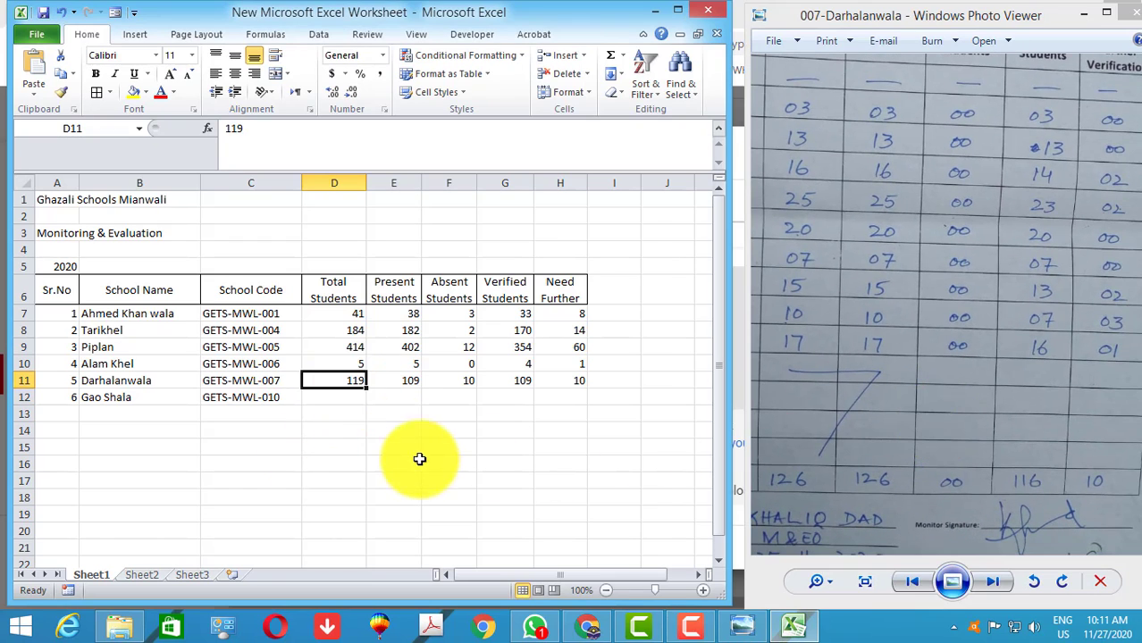
pyautogui.write('126')
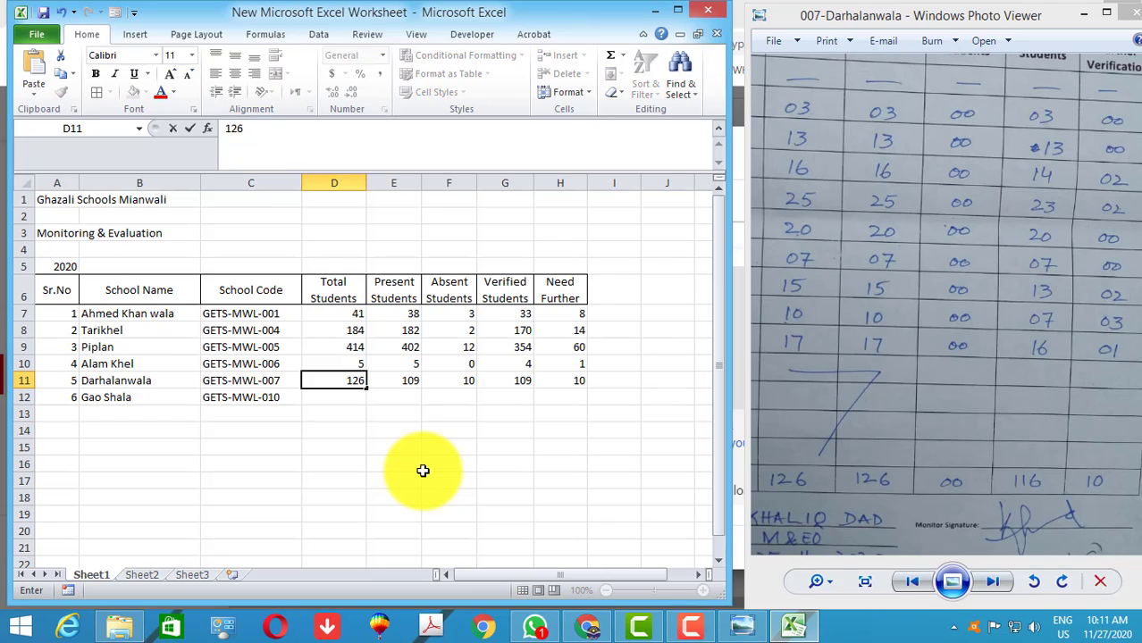
pyautogui.press('Tab')
pyautogui.write('126')
pyautogui.press('Tab')
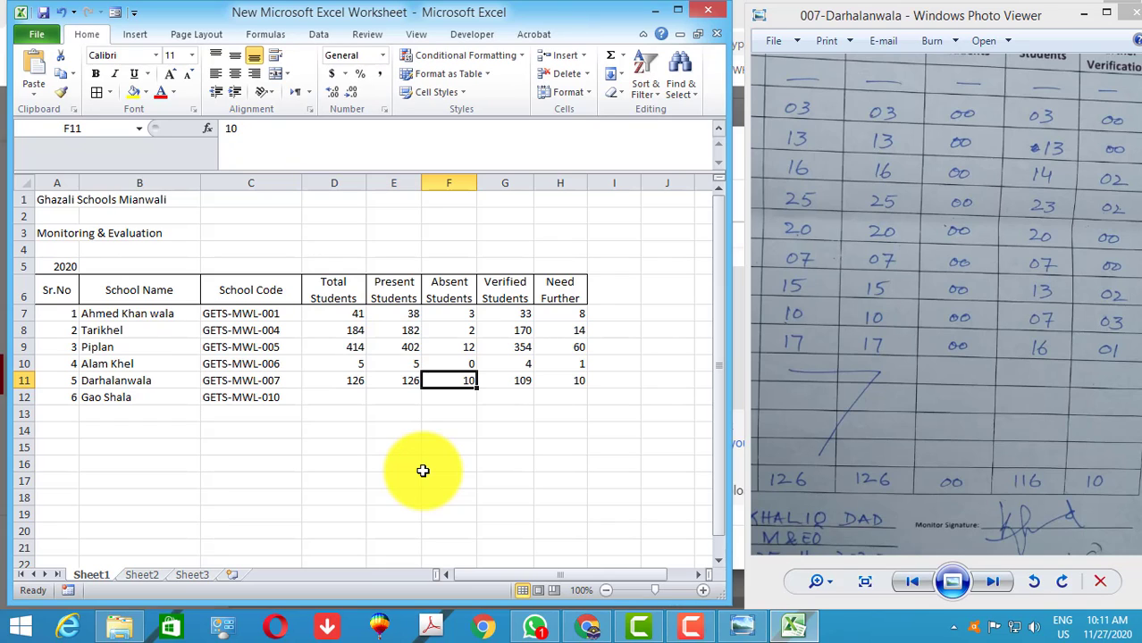
pyautogui.write('0')
pyautogui.press('Tab')
pyautogui.press('Tab')
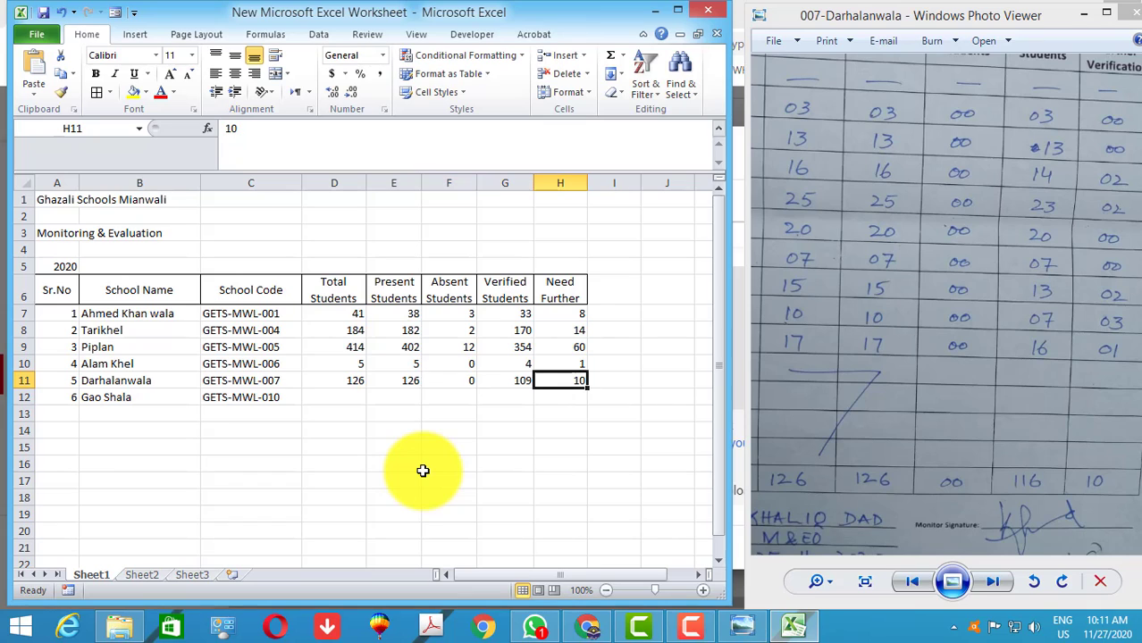
pyautogui.hotkey('shift', 'Tab')
pyautogui.write('11')
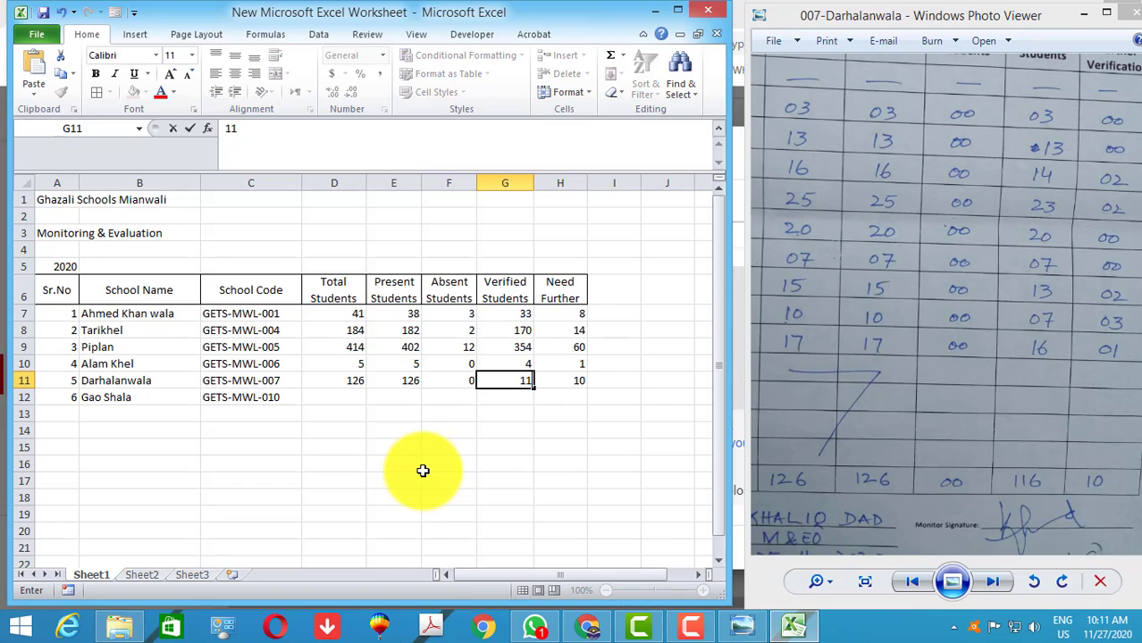
pyautogui.write('6')
pyautogui.press('Tab')
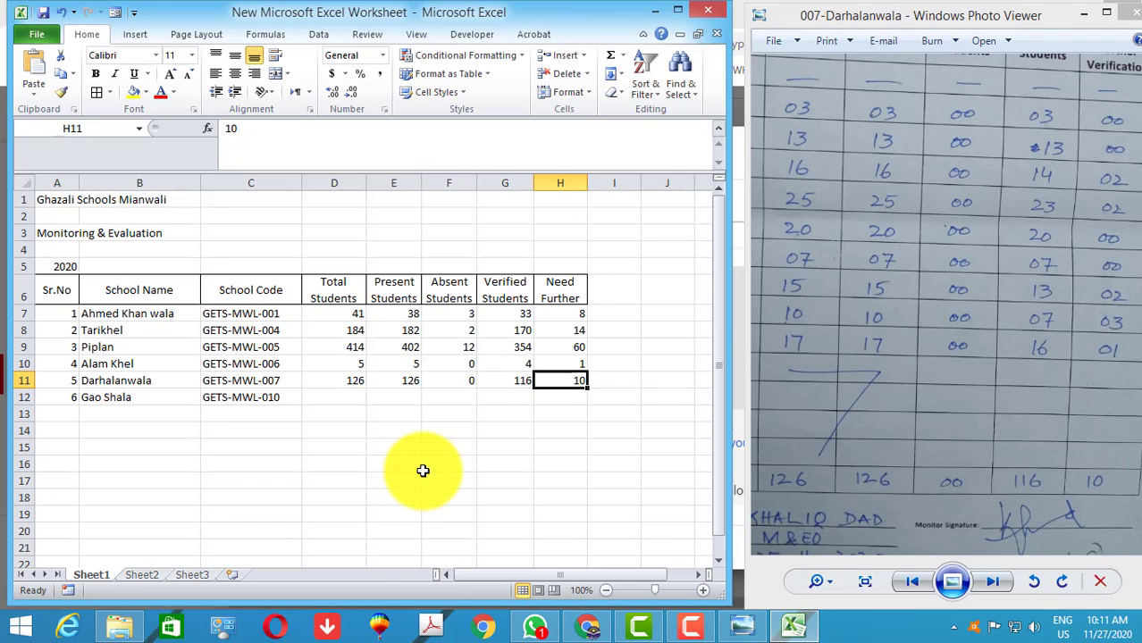
# Display the 010-Gaoo Shala form photo in Photo Viewer
pyautogui.click(451, 447)
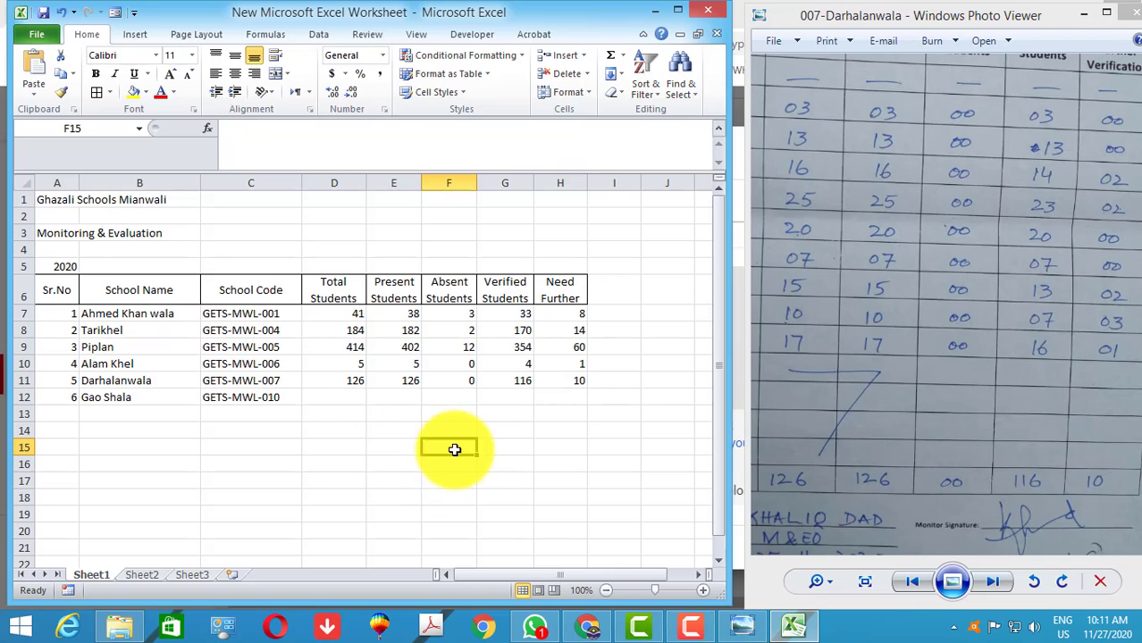
pyautogui.click(344, 399)
pyautogui.click(990, 581)
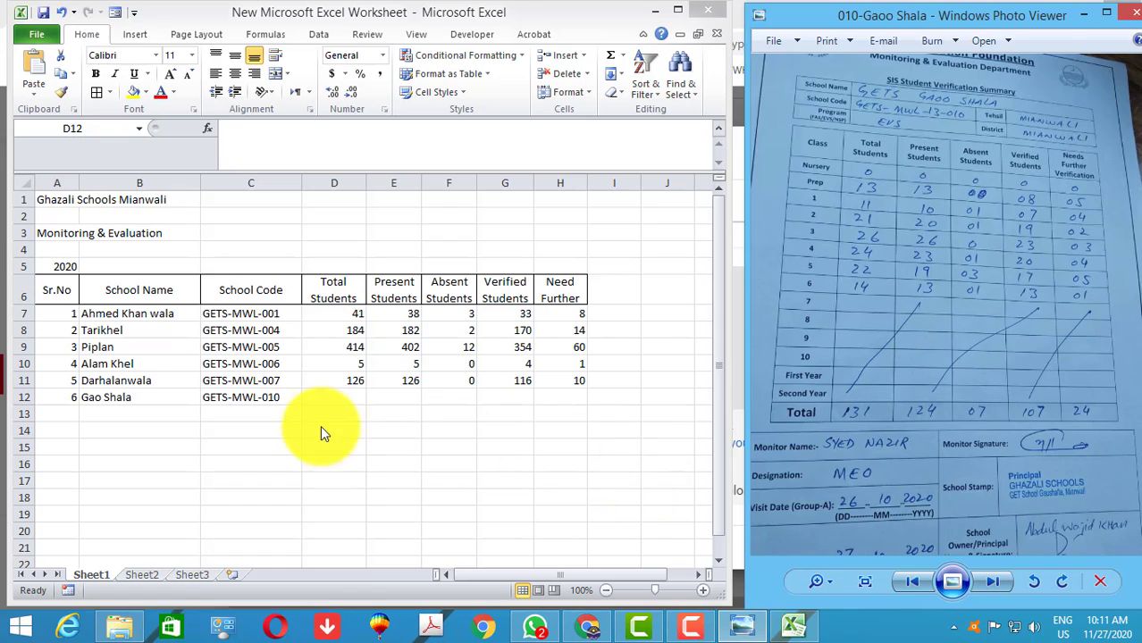
# Enter Gao Shala's counts: 131 total, 124 present, 7 absent, 107 verified, 24 further
pyautogui.click(330, 396)
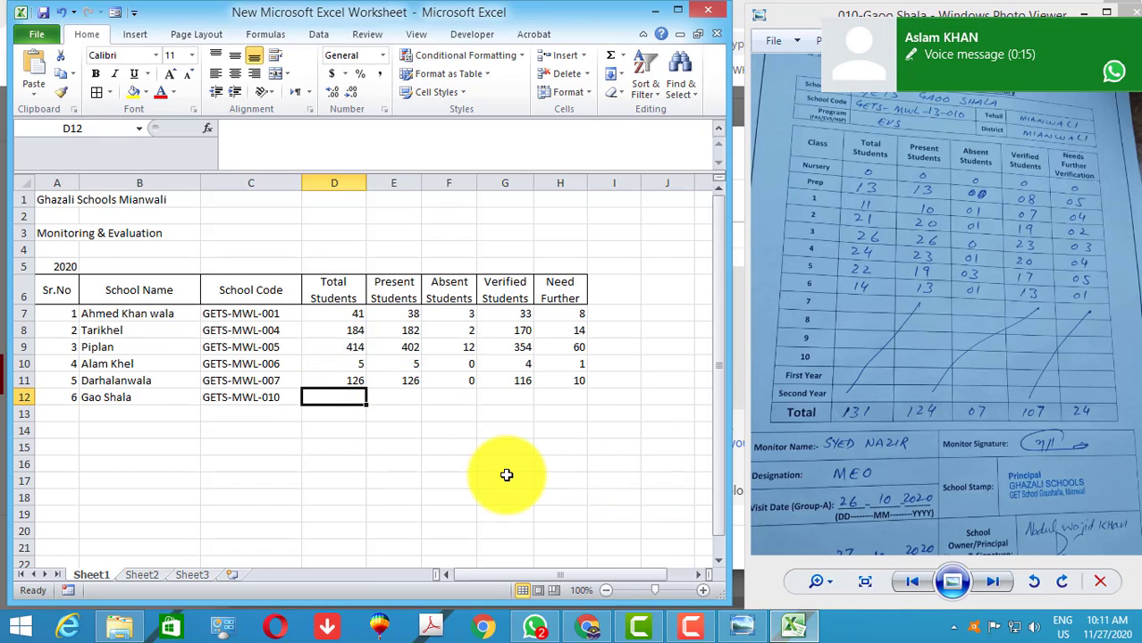
pyautogui.moveTo(535, 627)
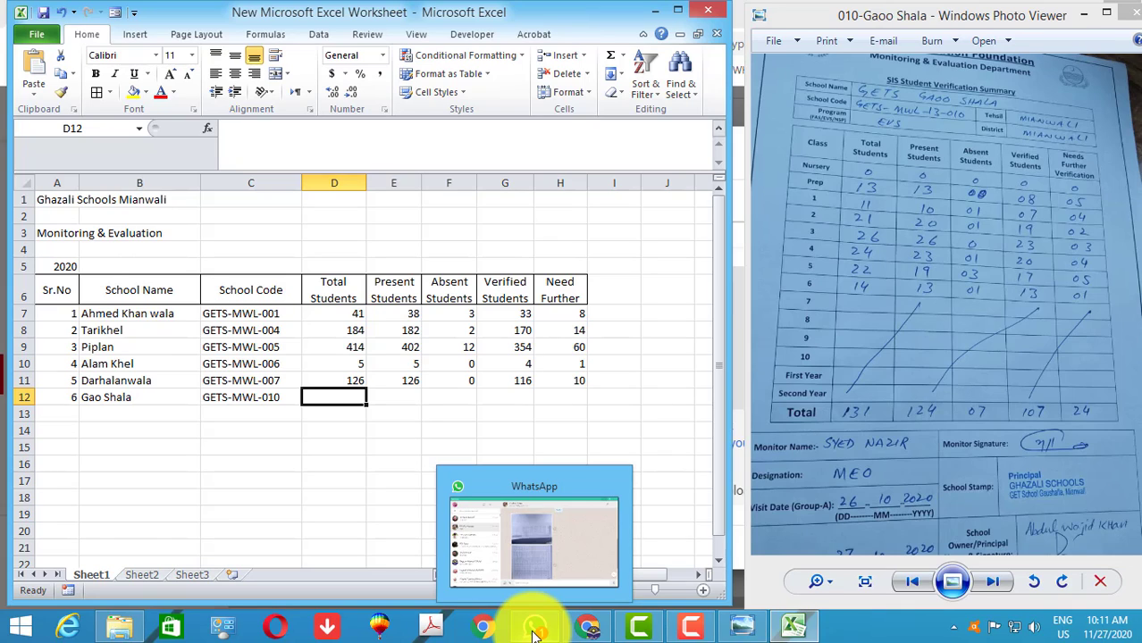
pyautogui.write('131')
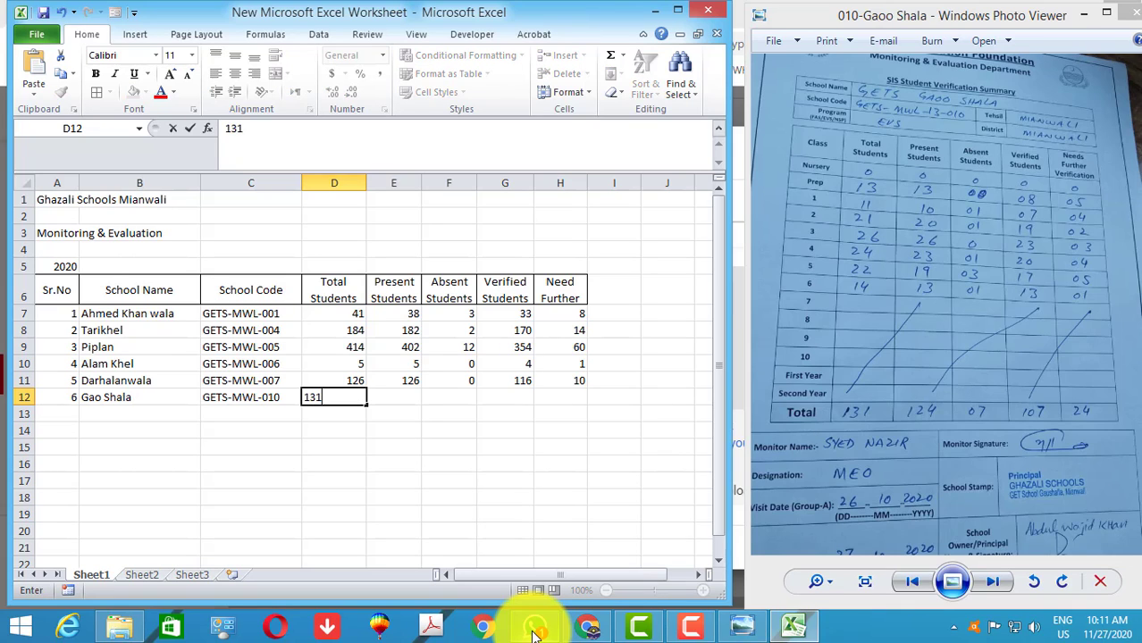
pyautogui.press('Tab')
pyautogui.write('124')
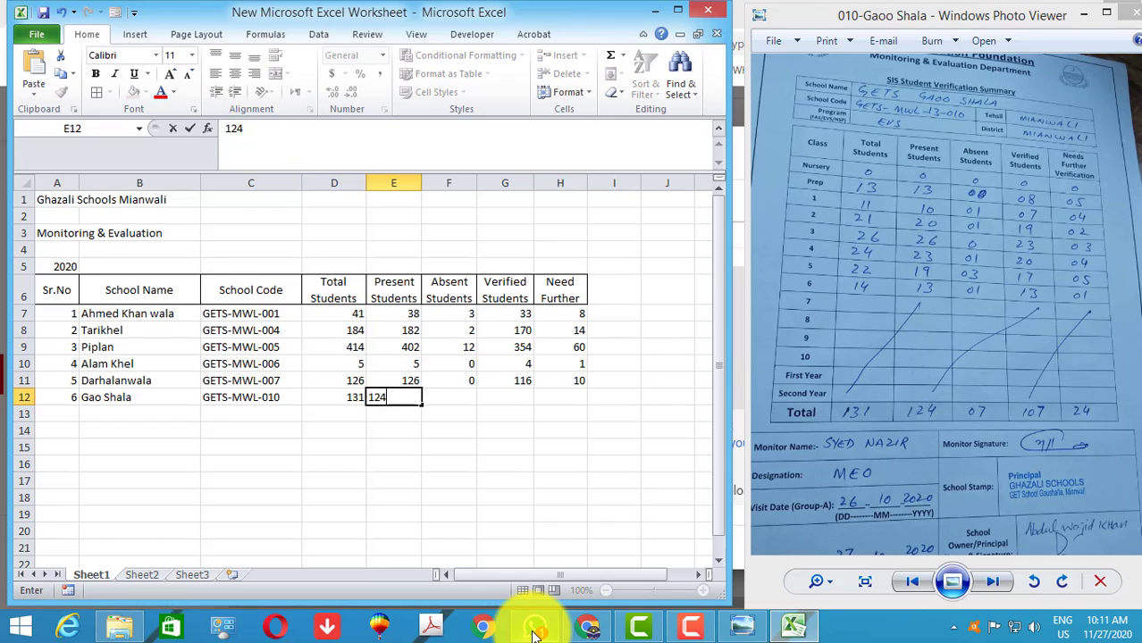
pyautogui.press('Tab')
pyautogui.write('7')
pyautogui.press('Tab')
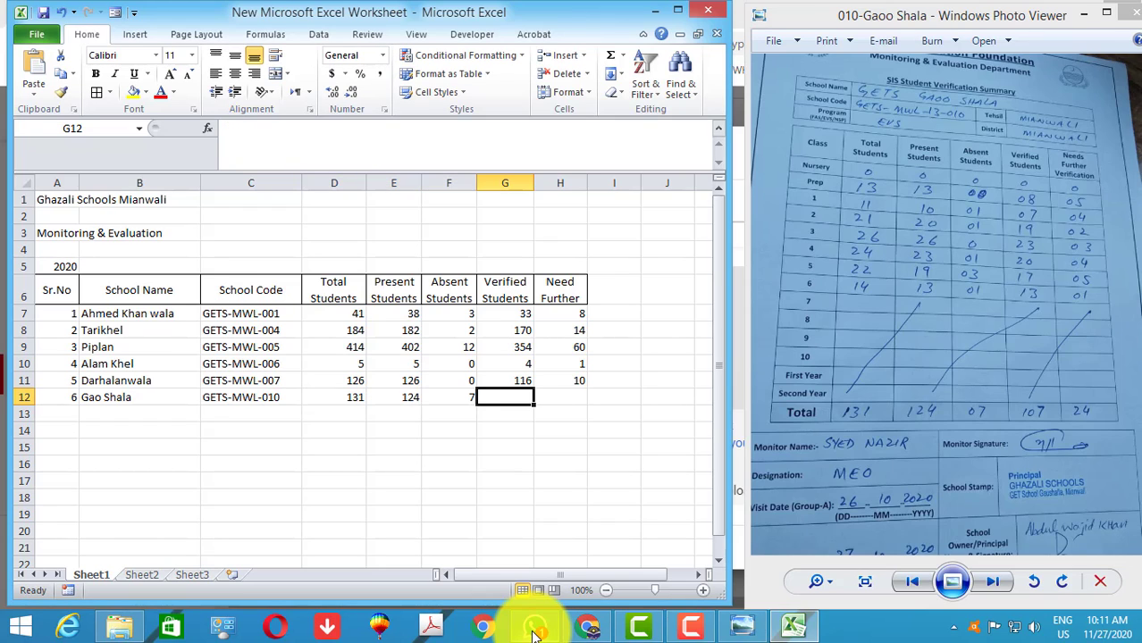
pyautogui.write('107')
pyautogui.press('Tab')
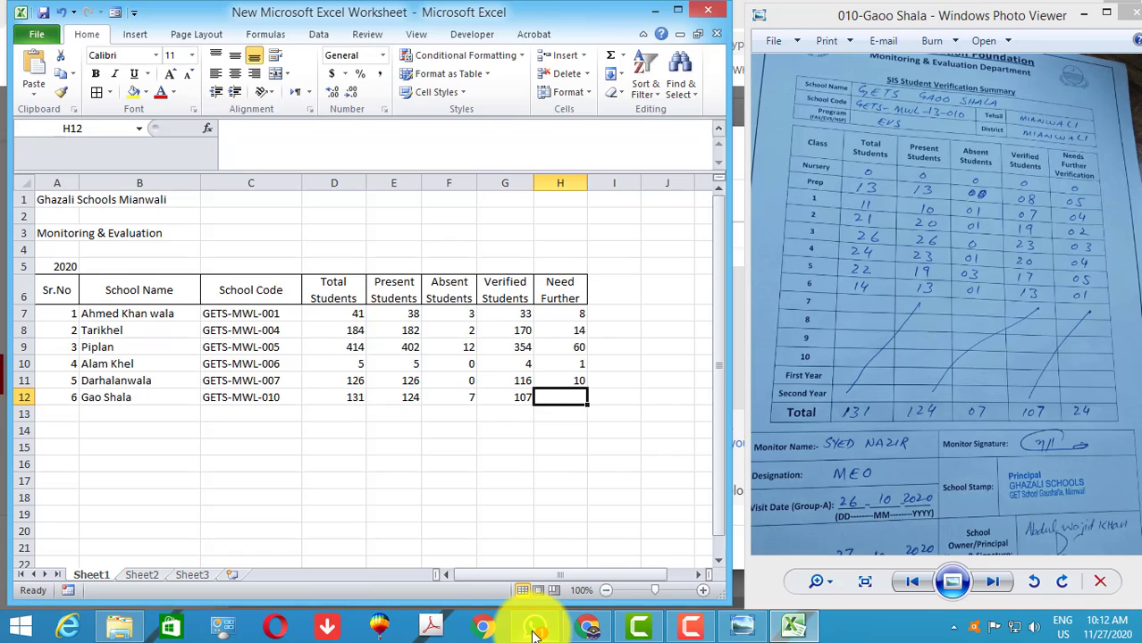
pyautogui.write('24')
pyautogui.press('Tab')
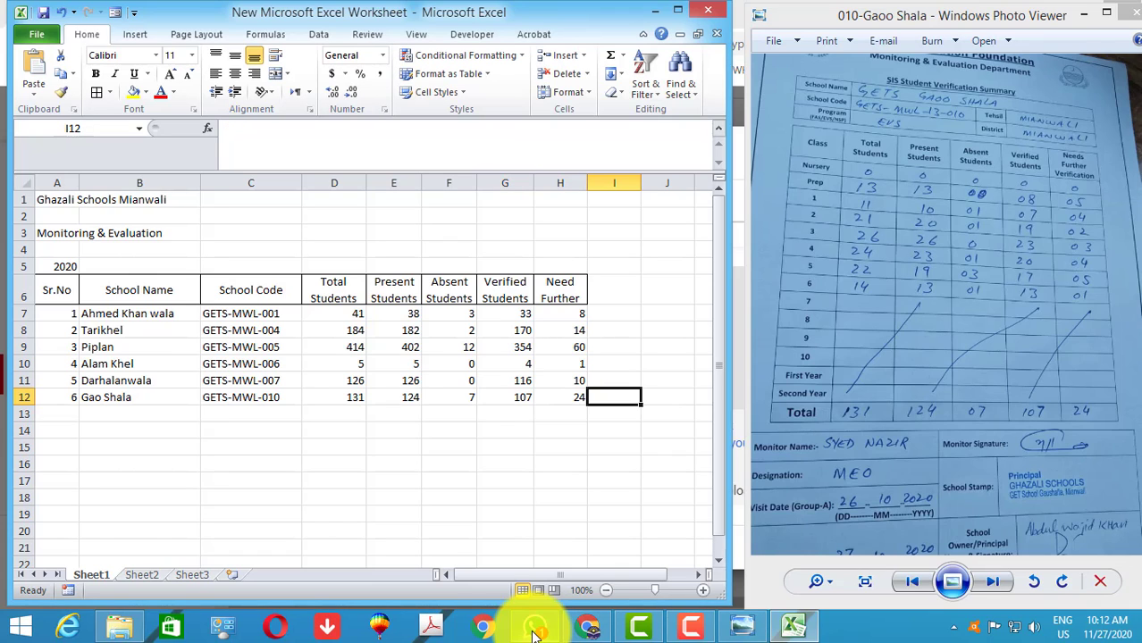
# Start row 13 with serial number 7
pyautogui.click(57, 413)
pyautogui.write('7')
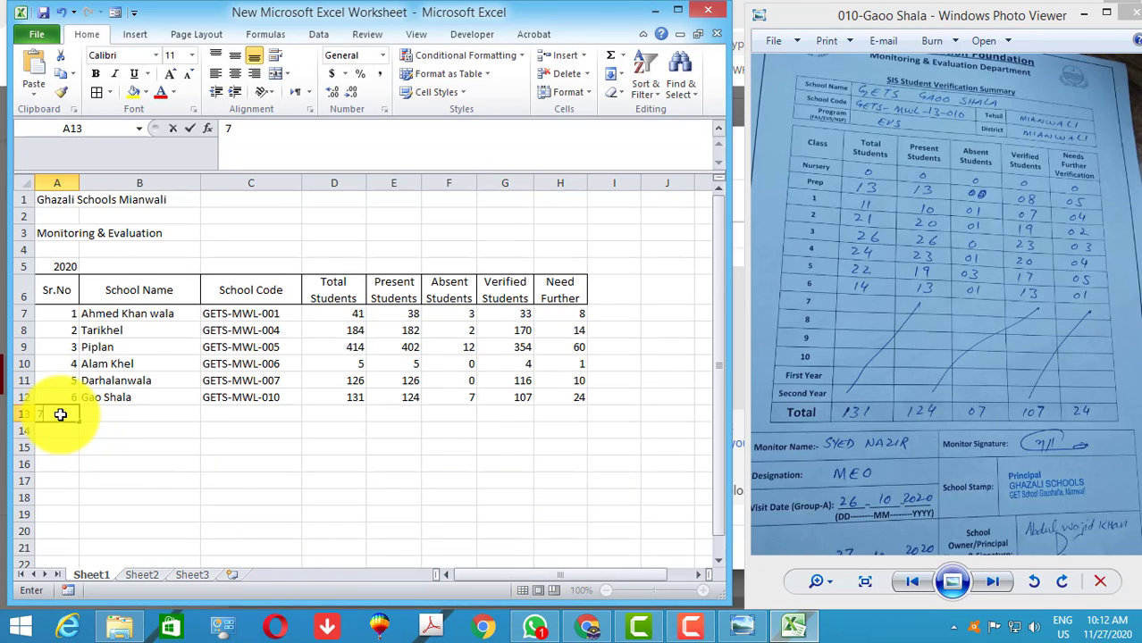
pyautogui.press('Tab')
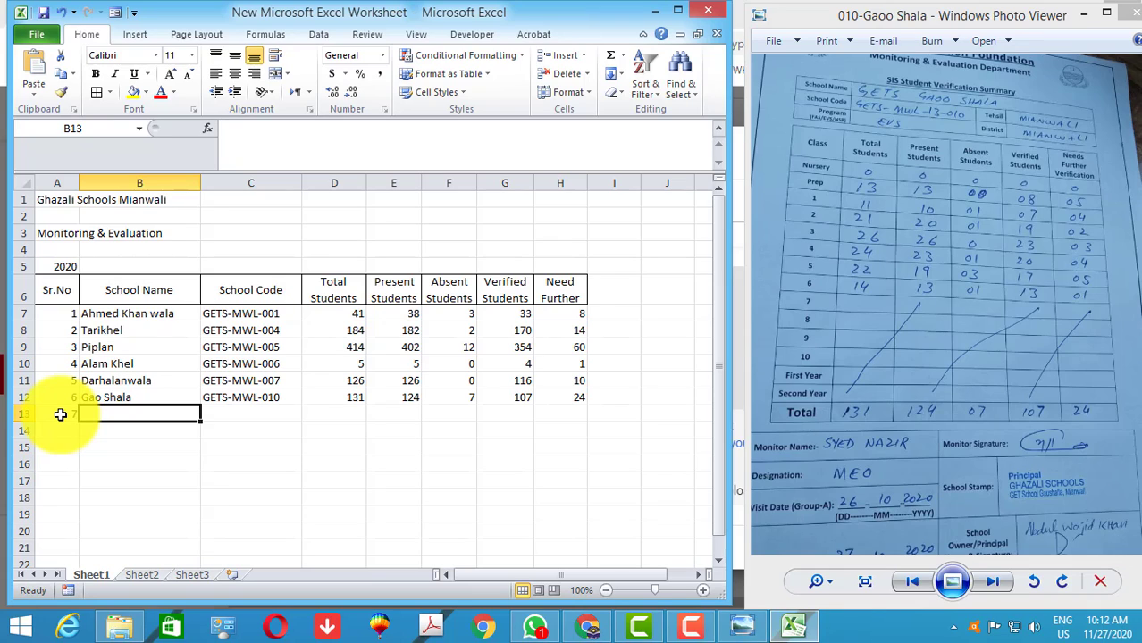
# Insert '13-' into the Ahmed Khan wala, Tarikhel and Piplan school codes
pyautogui.doubleClick(258, 313)
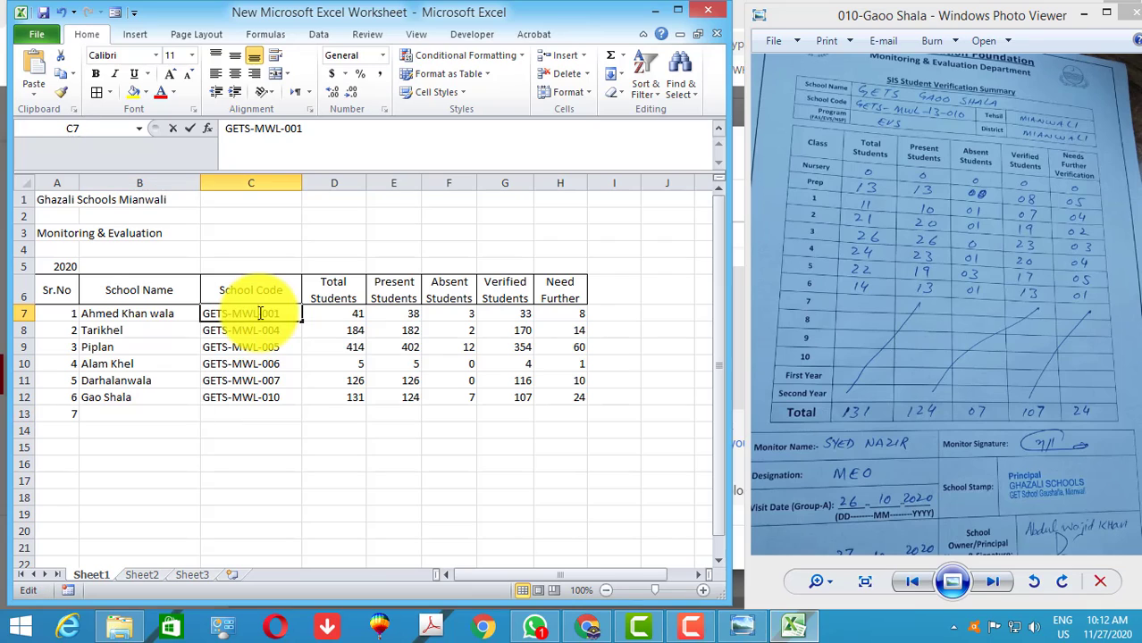
pyautogui.write('13')
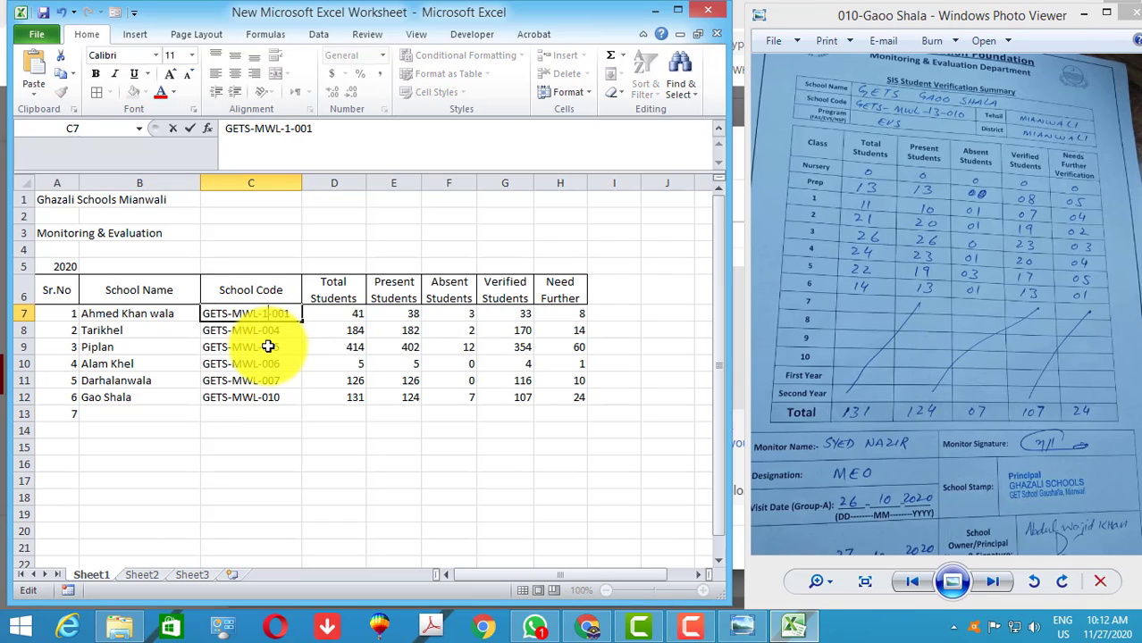
pyautogui.write('-')
pyautogui.doubleClick(260, 330)
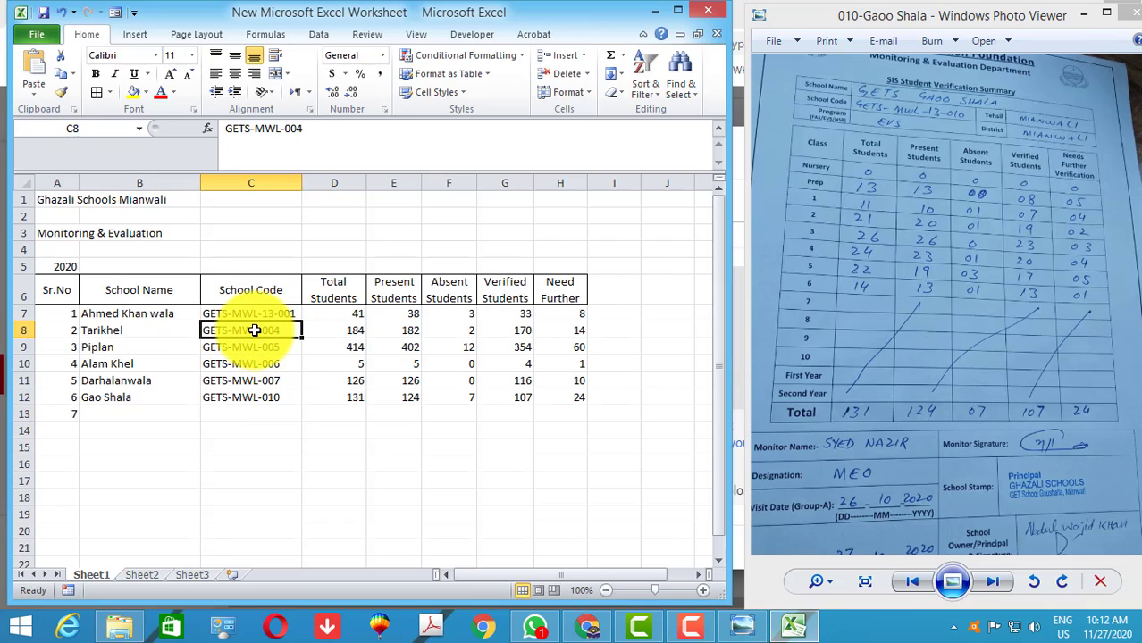
pyautogui.write('13')
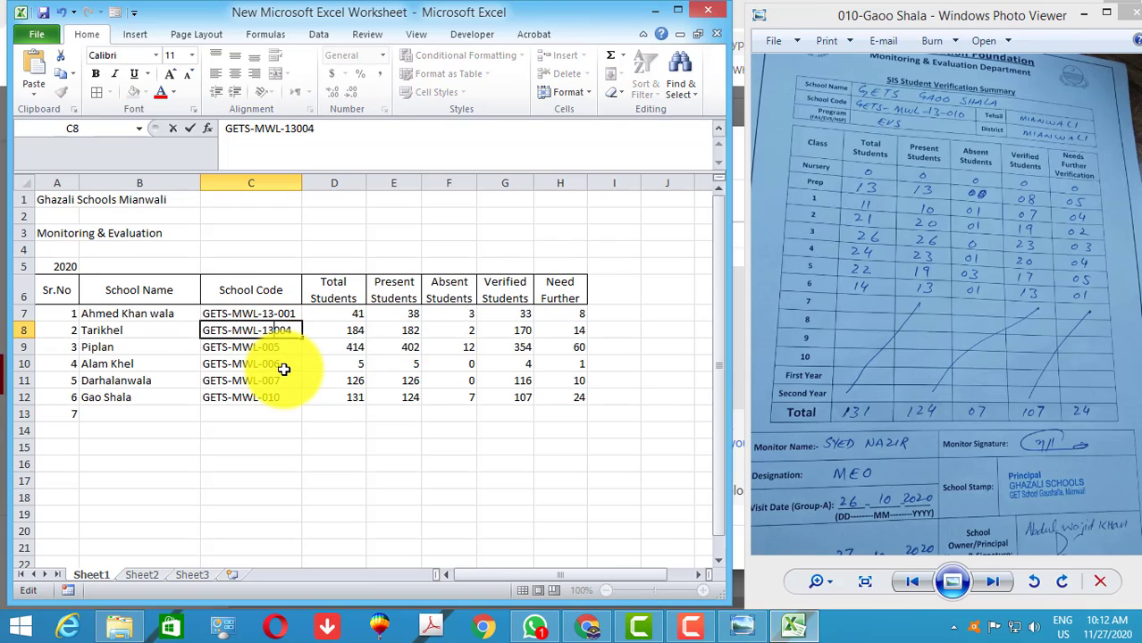
pyautogui.write('-')
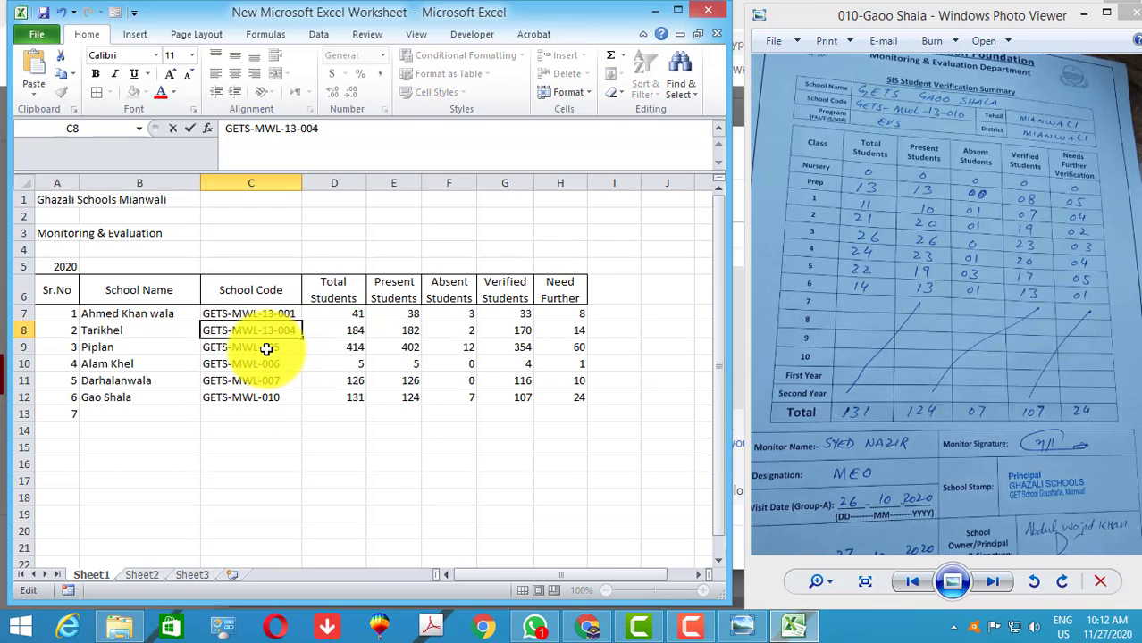
pyautogui.doubleClick(263, 346)
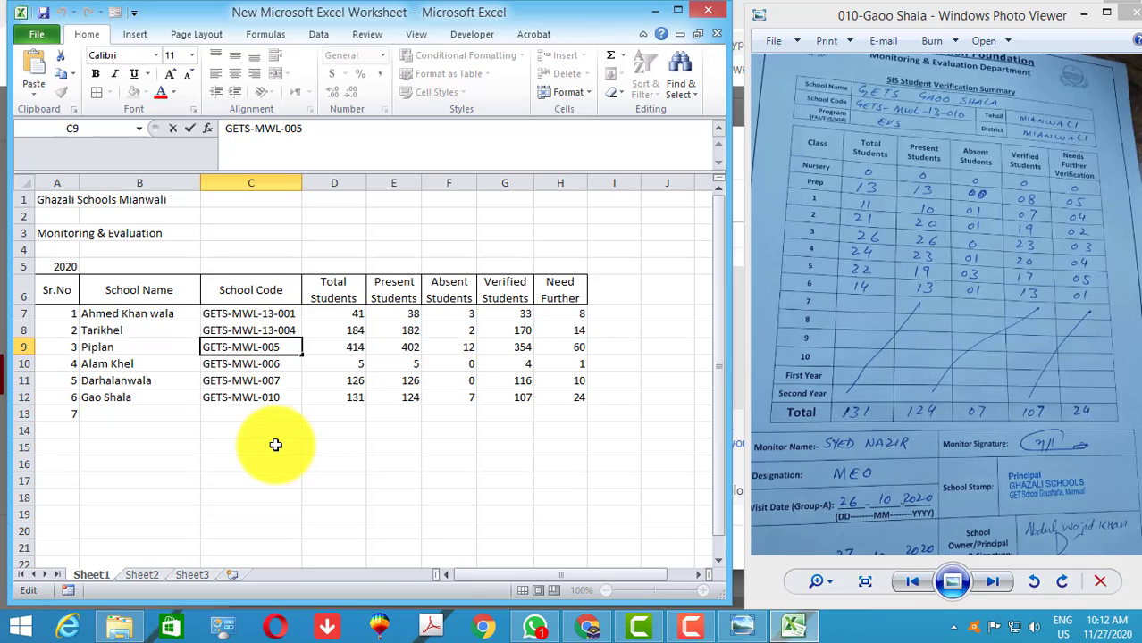
pyautogui.write('13-')
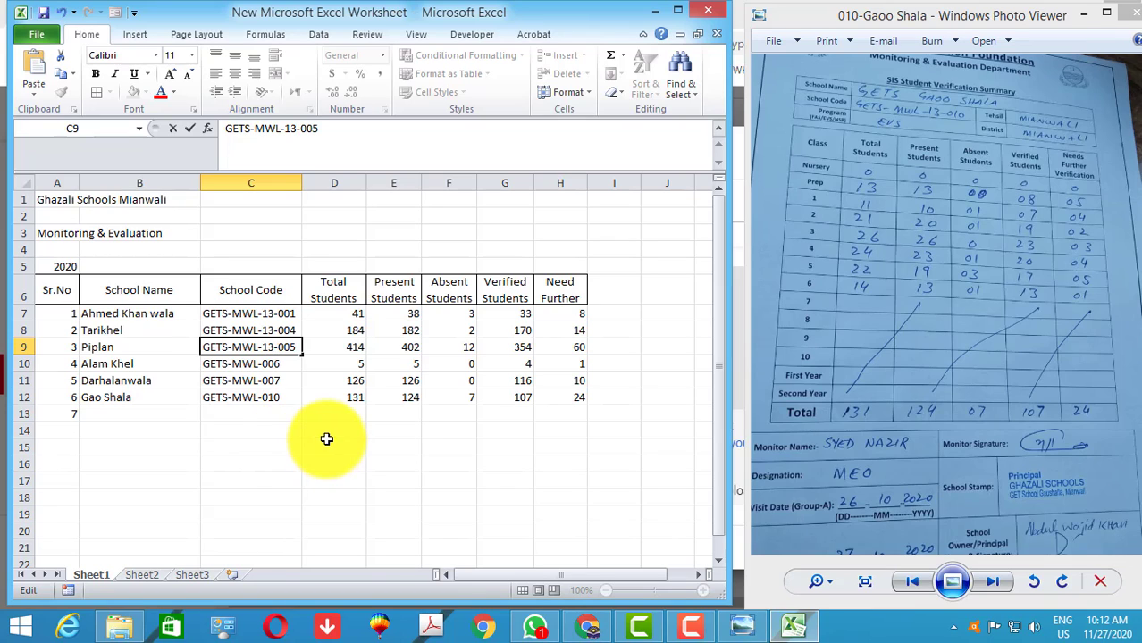
# Insert '13-' into the Alam Khel, Darhalanwala and Gao Shala codes, removing the doubled hyphen
pyautogui.doubleClick(263, 364)
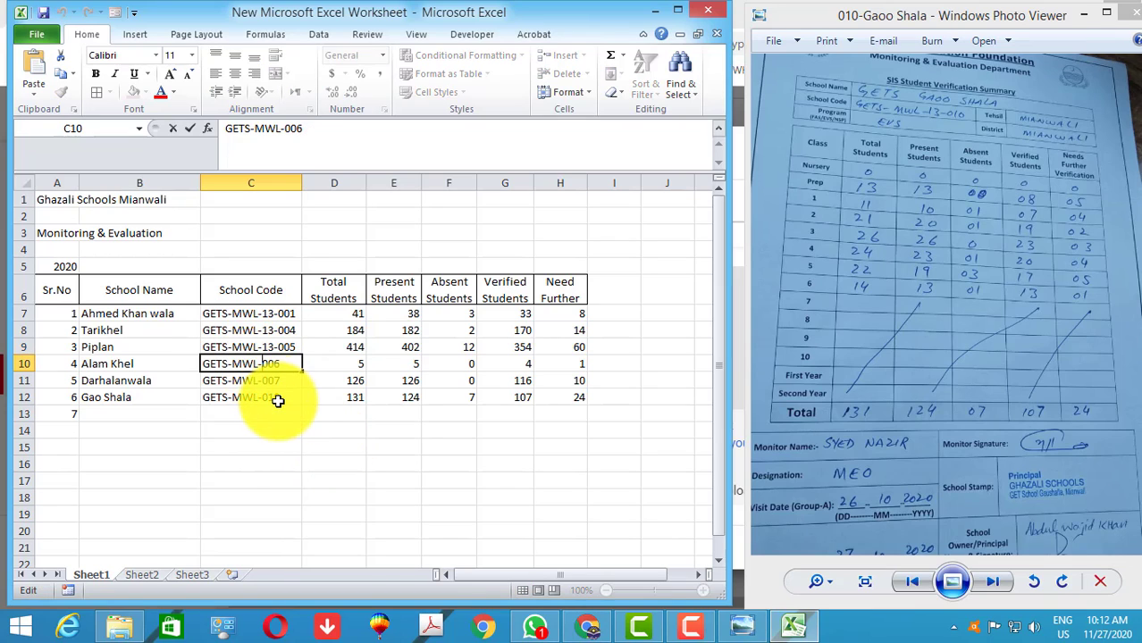
pyautogui.write('13-')
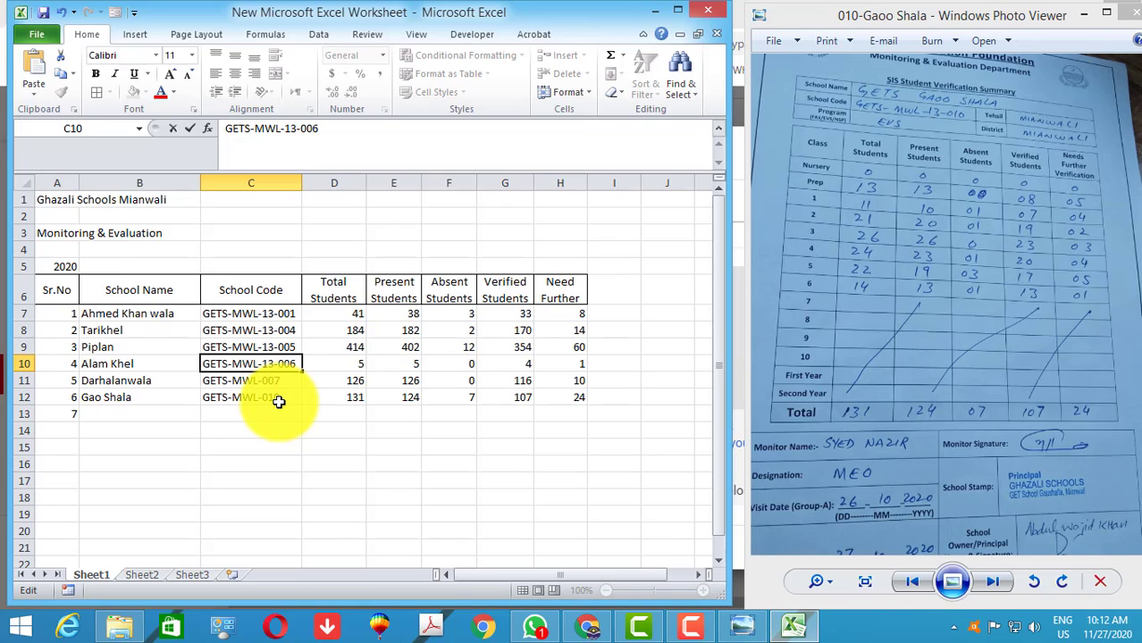
pyautogui.doubleClick(265, 382)
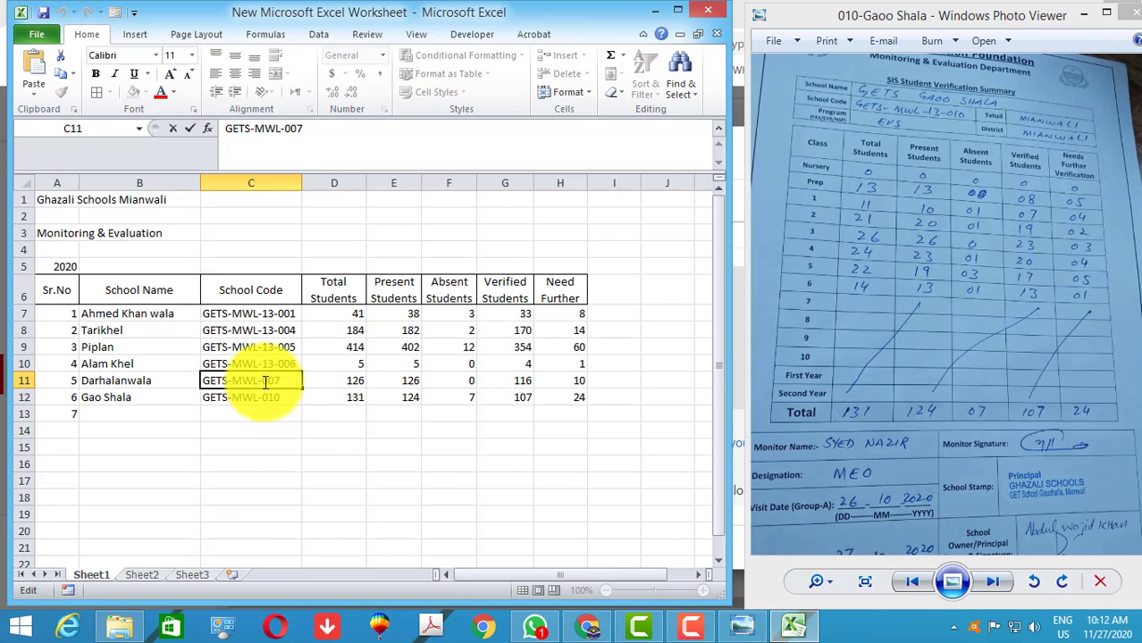
pyautogui.write('-13')
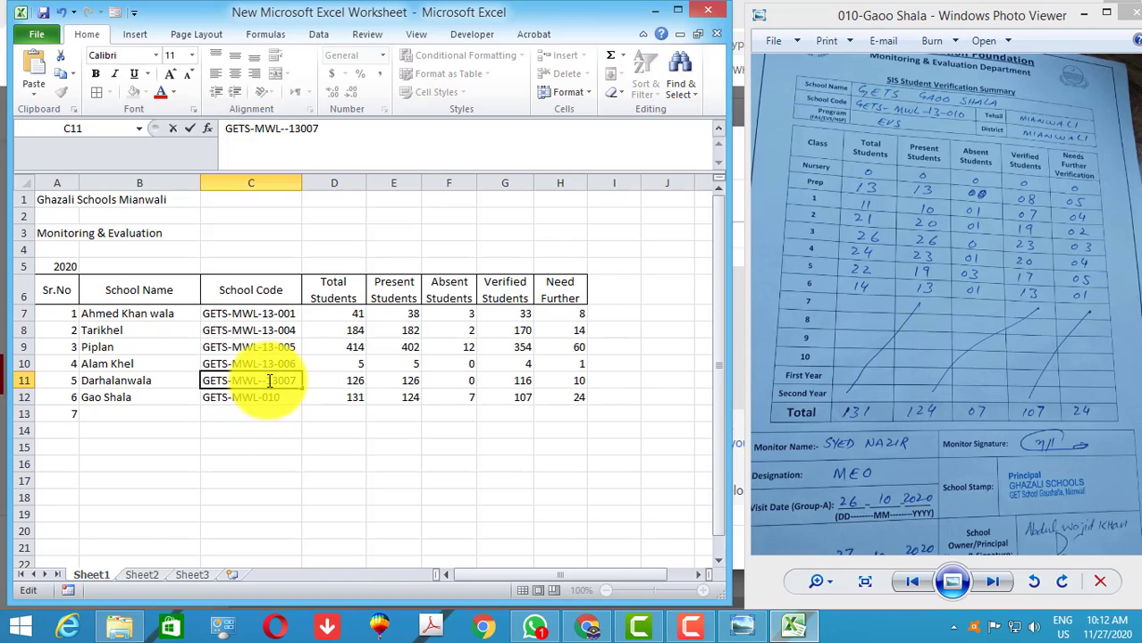
pyautogui.write('-')
pyautogui.press('BackSpace')
pyautogui.doubleClick(279, 396)
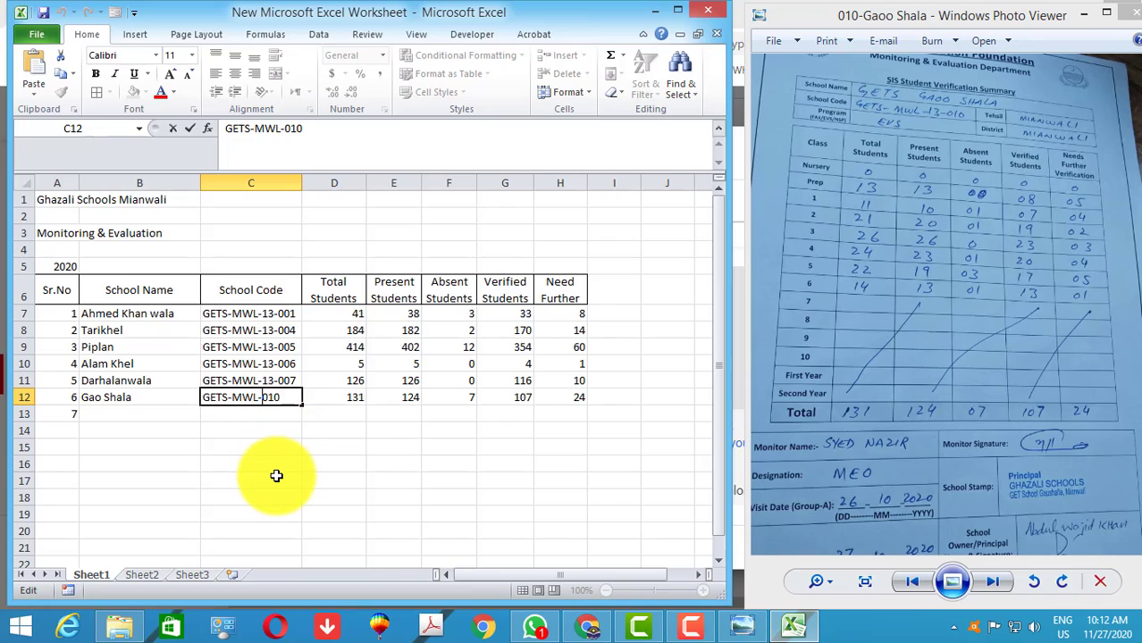
pyautogui.write('13-')
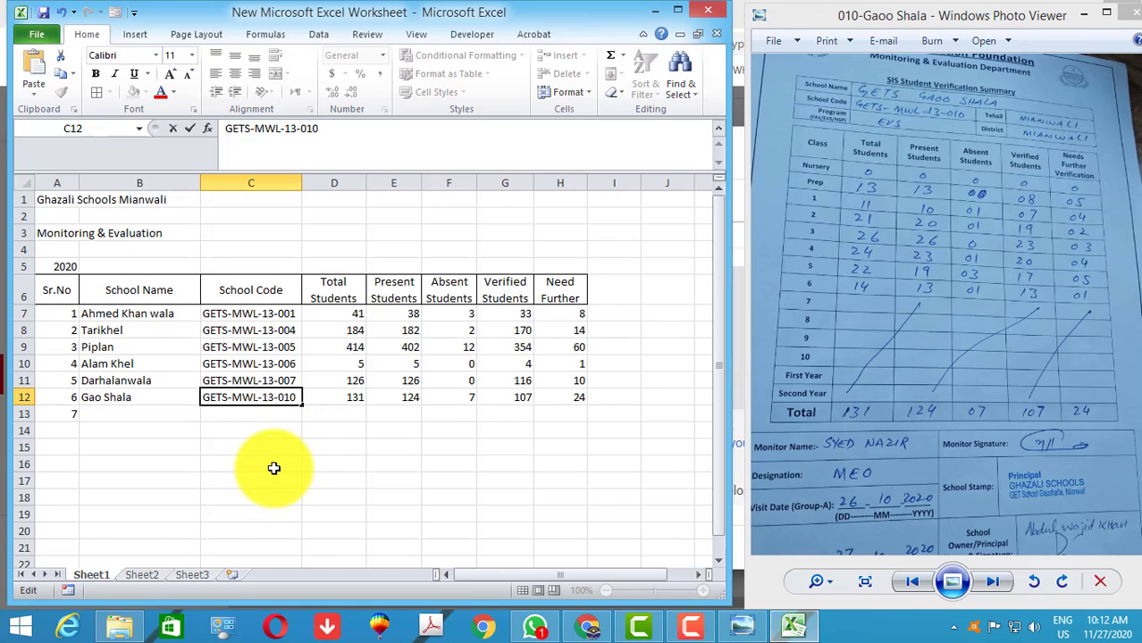
pyautogui.click(272, 464)
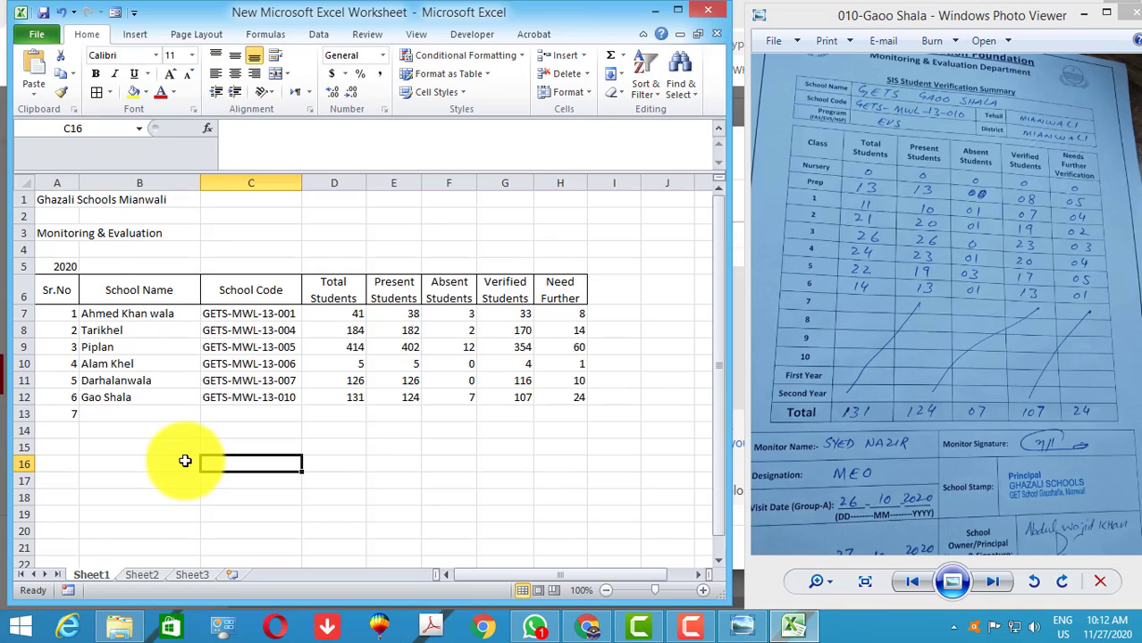
pyautogui.click(98, 414)
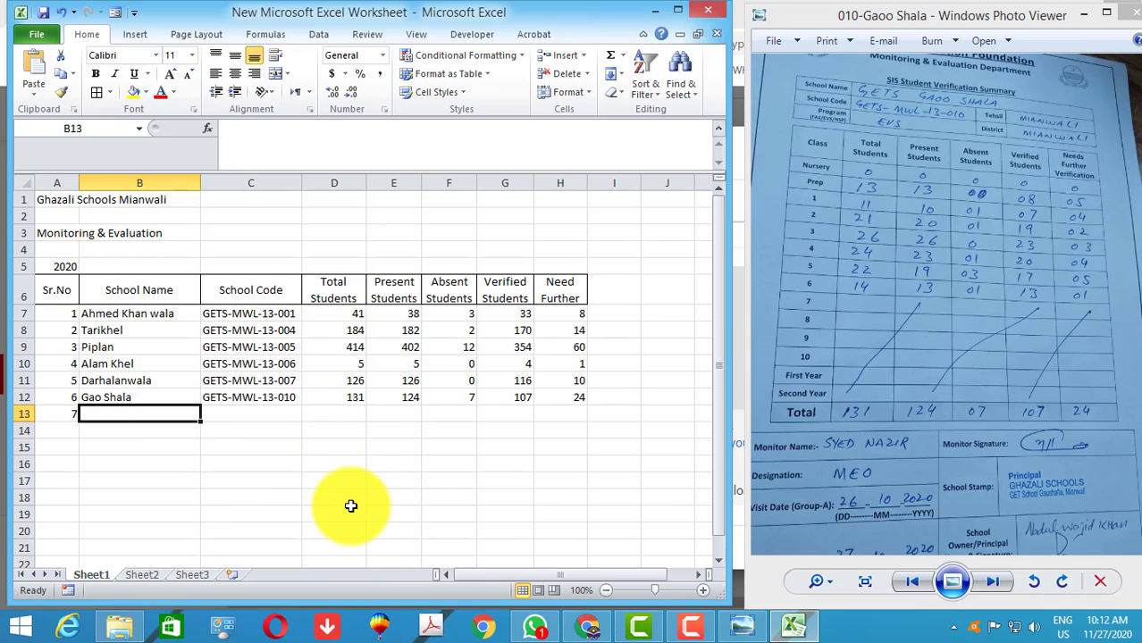
# Name row 13's school Kamarmushani and fill its code as GETS-MWL-13-012
pyautogui.write('Kamarm')
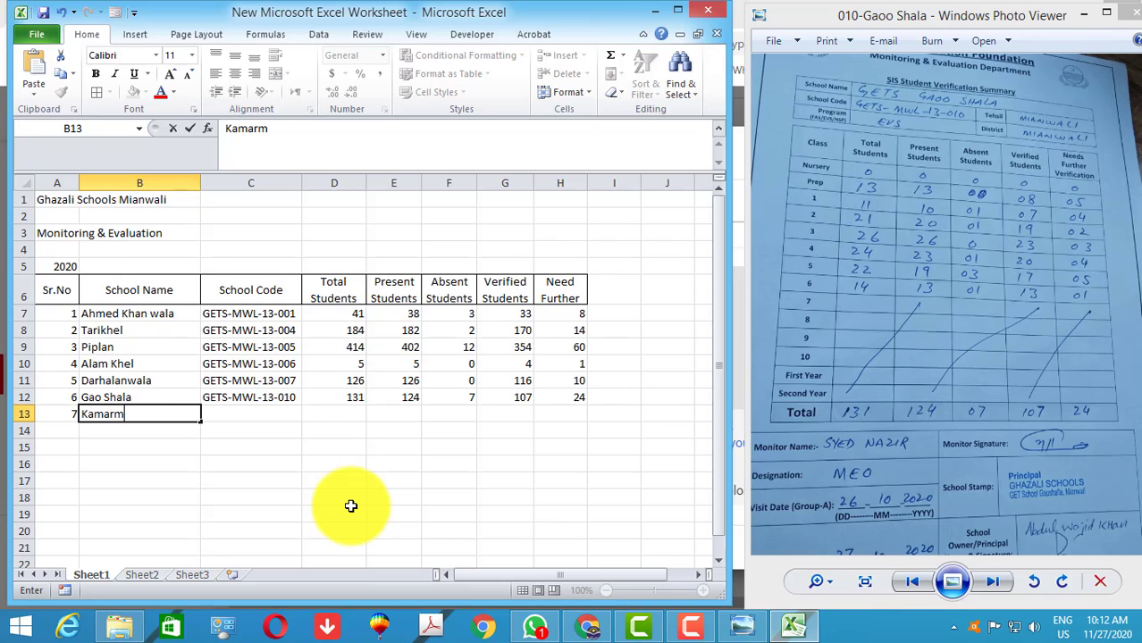
pyautogui.write('ushani')
pyautogui.press('Tab')
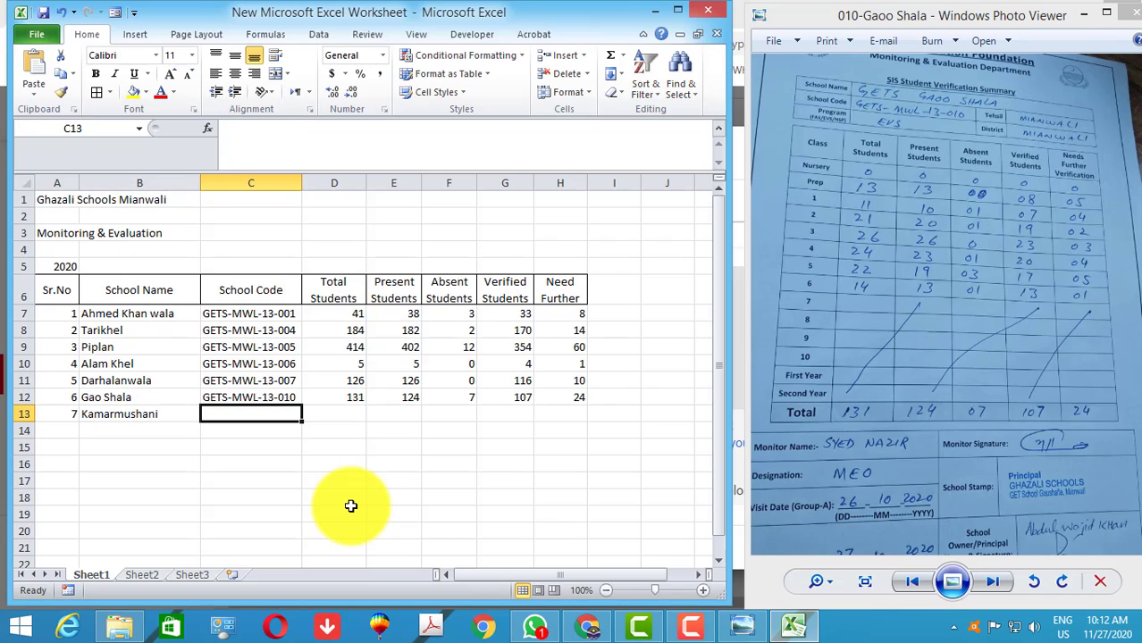
pyautogui.click(268, 398)
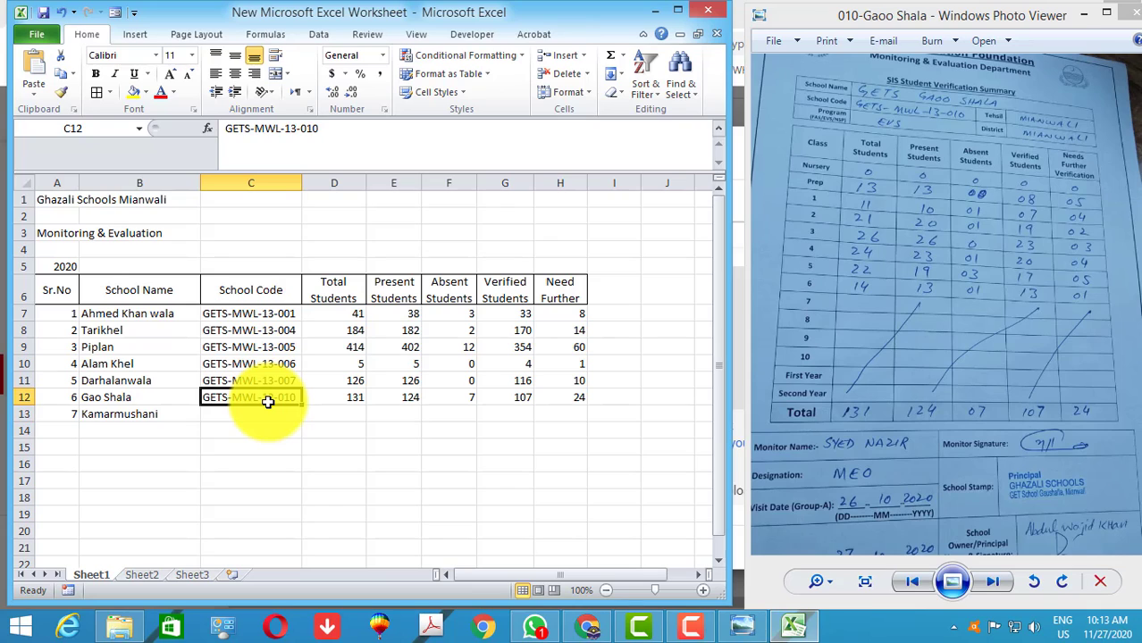
pyautogui.moveTo(301, 408); pyautogui.dragTo(300, 418)
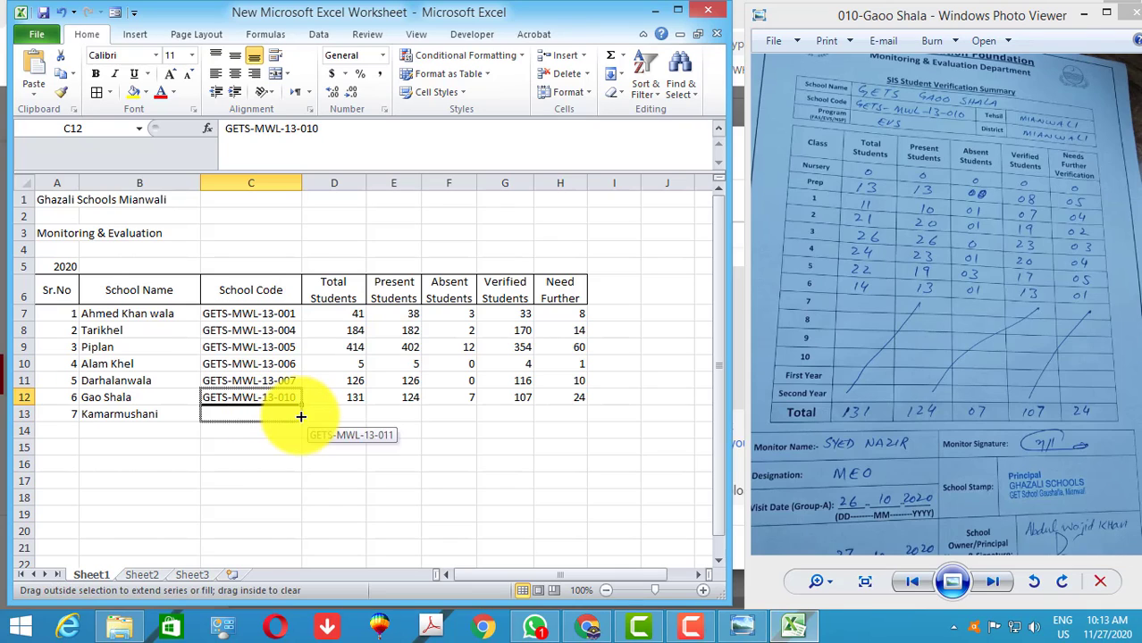
pyautogui.press('F2')
pyautogui.press('BackSpace')
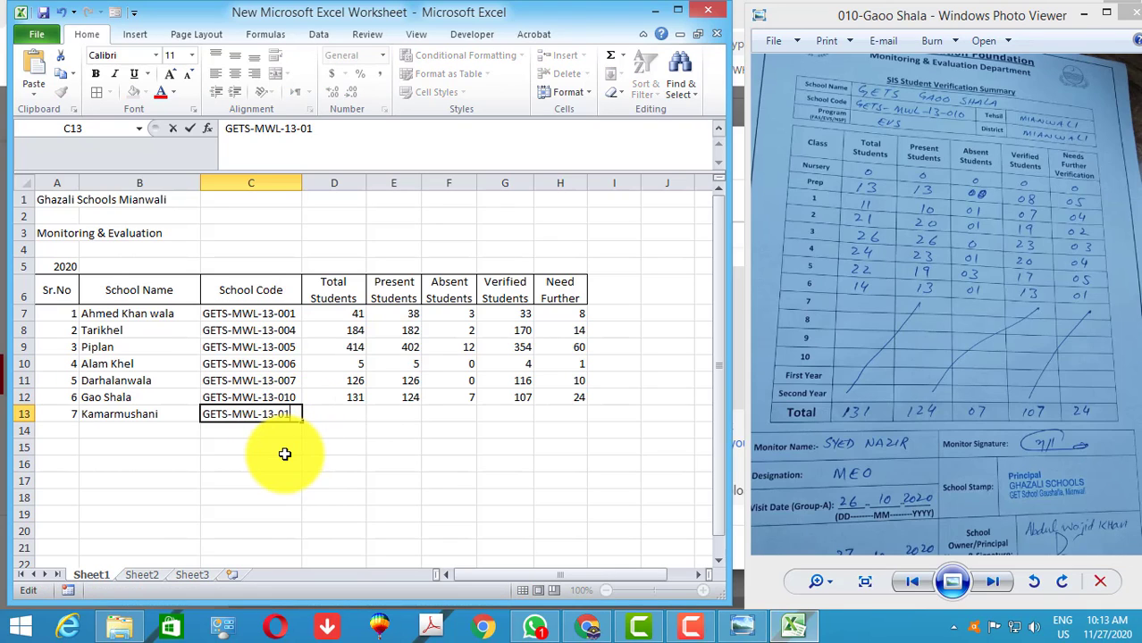
pyautogui.press('Tab')
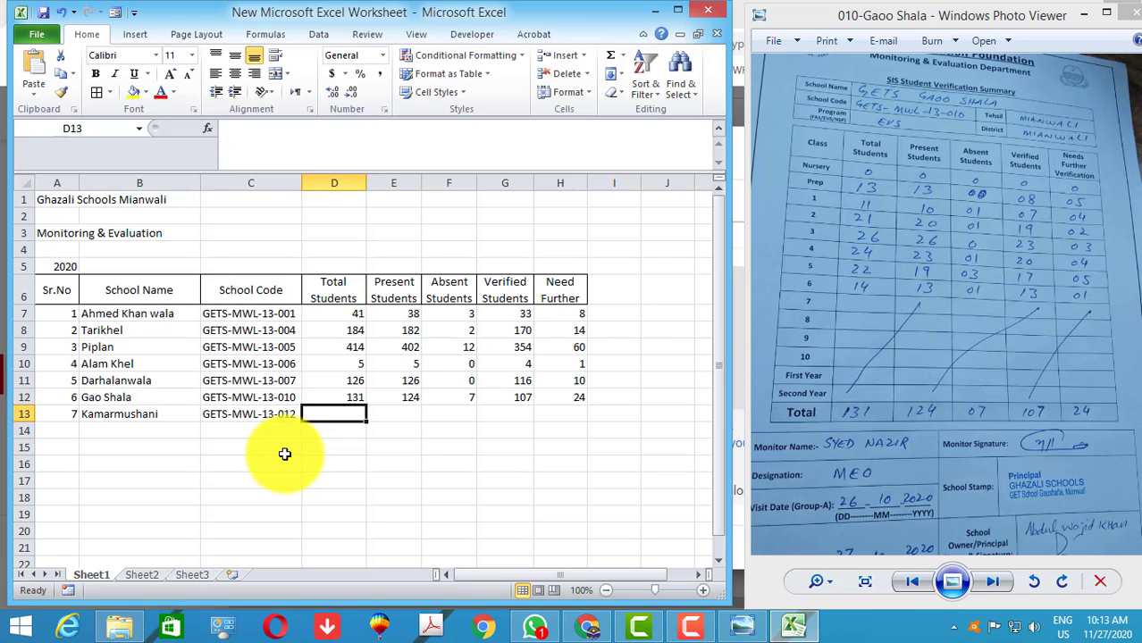
# Page through the form photos to the Maharan Wala verification form
pyautogui.click(988, 581)
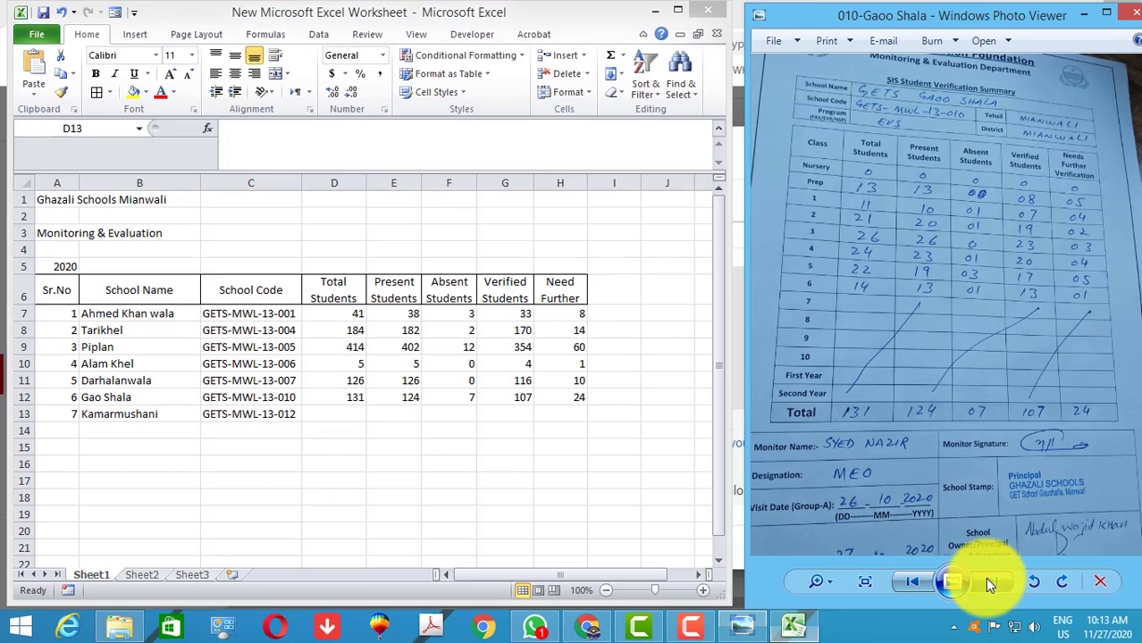
pyautogui.click(988, 582)
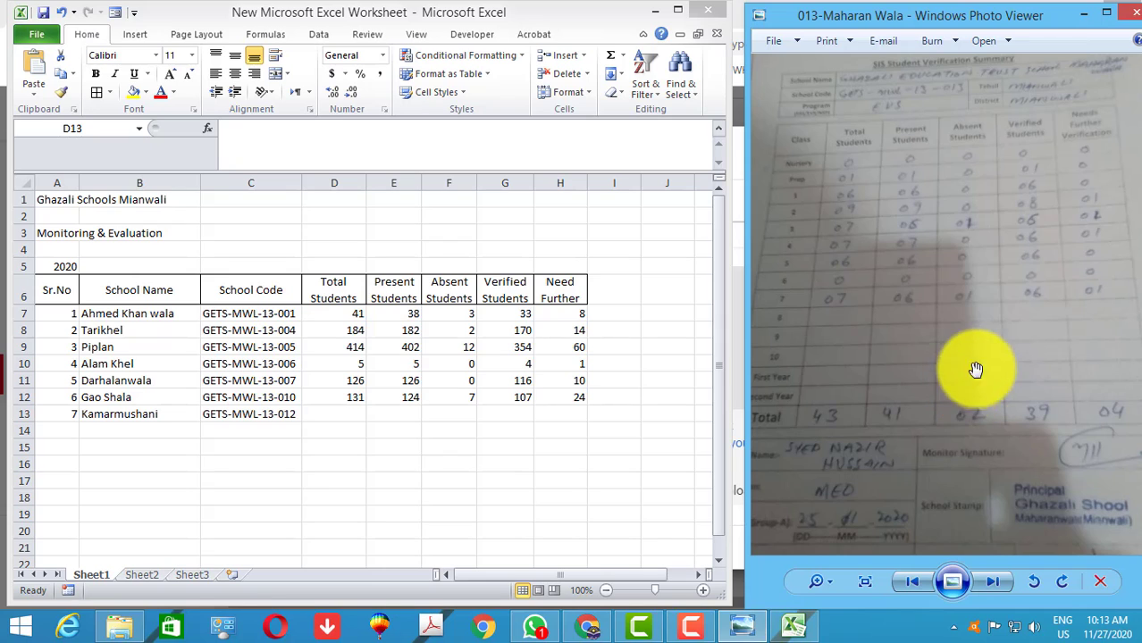
pyautogui.click(910, 581)
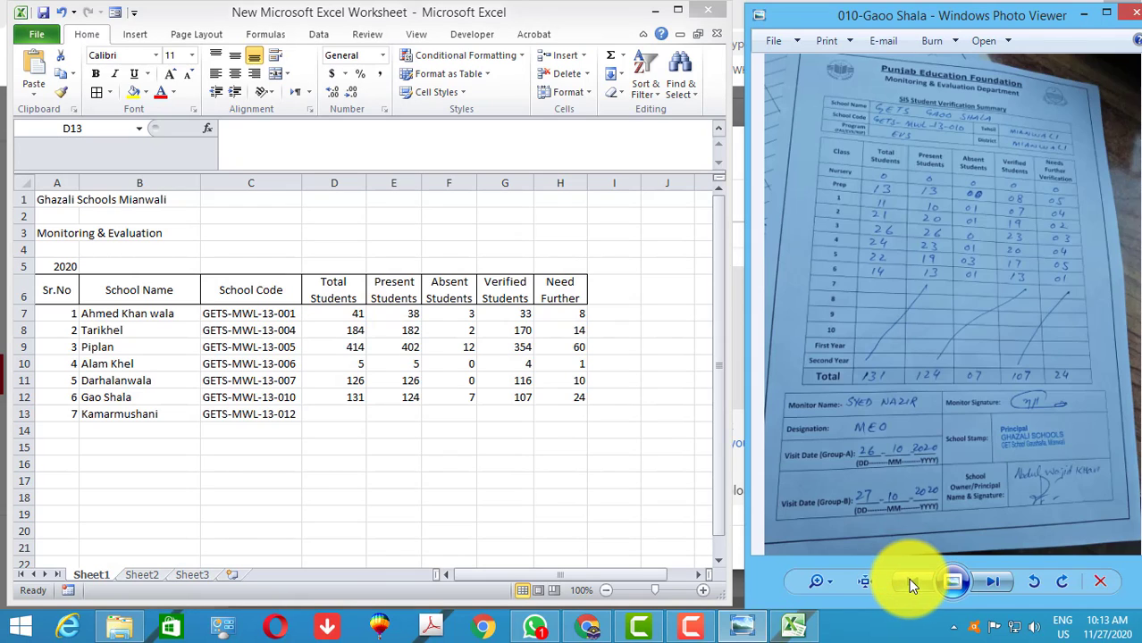
pyautogui.click(994, 581)
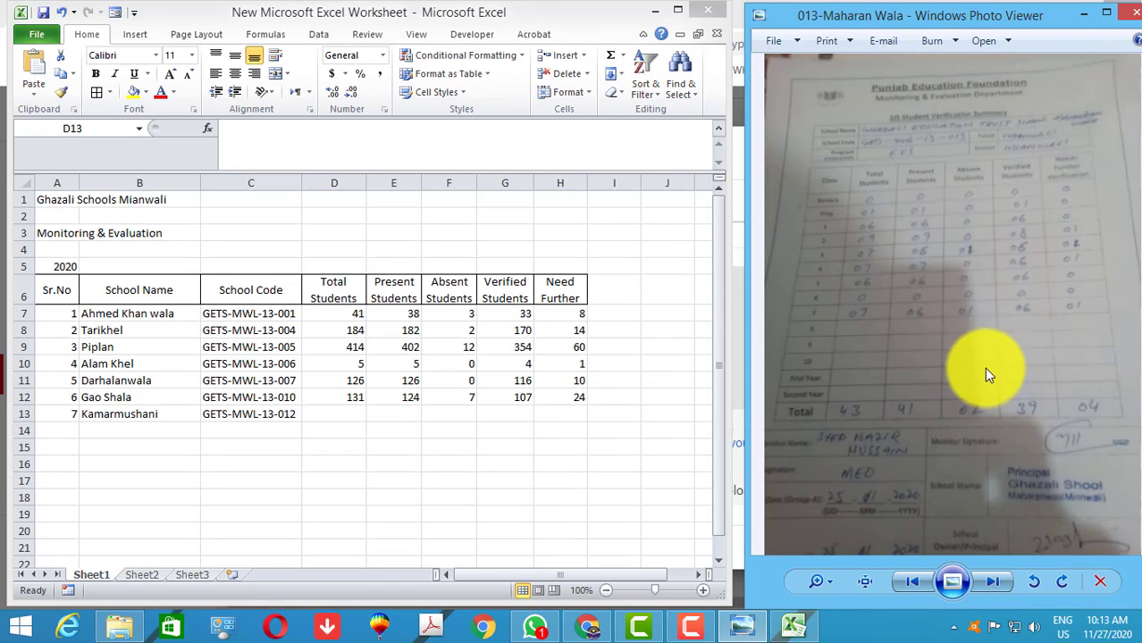
pyautogui.scroll(1, 964, 467)
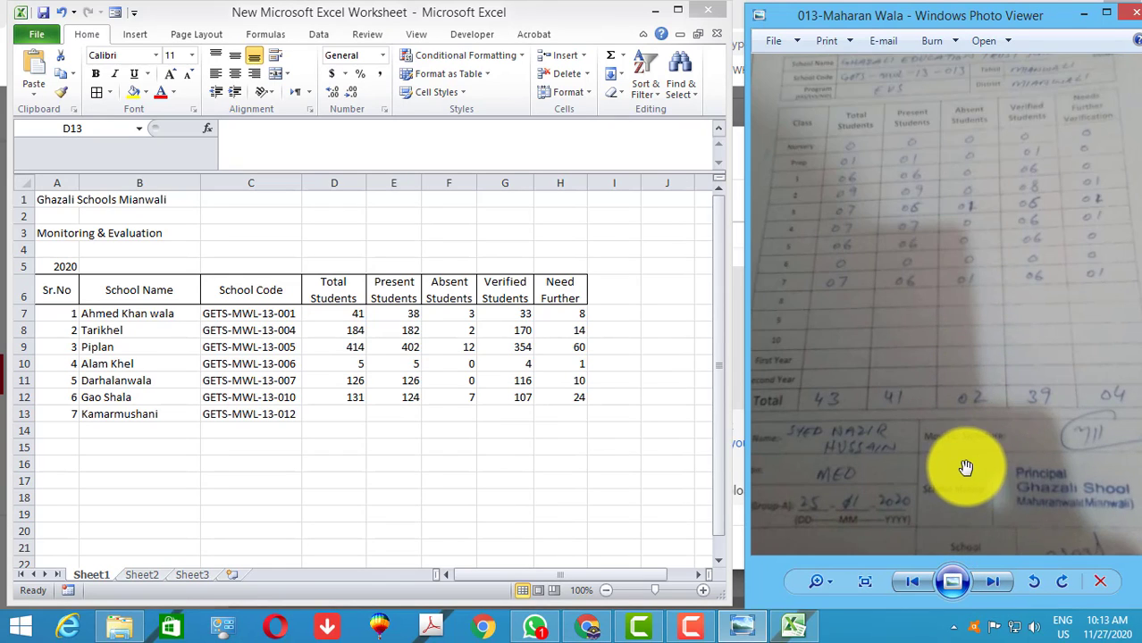
pyautogui.hotkey('alt', 'Tab')
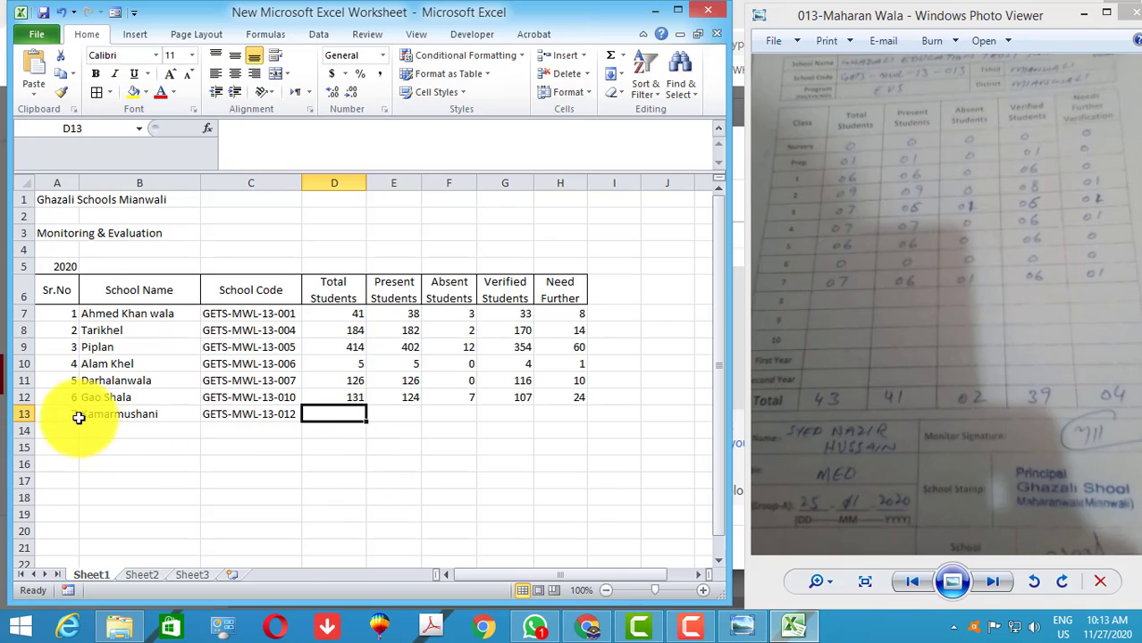
# Add school 8, Maharan Wala, with code GETS-MWL-13-013 filled into C14
pyautogui.click(73, 430)
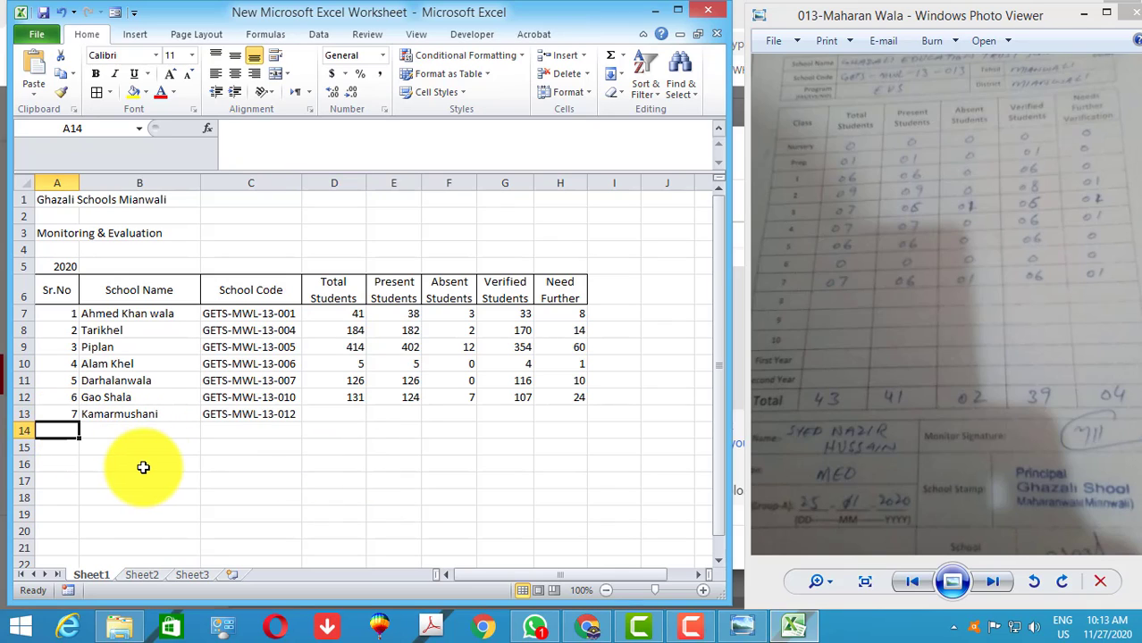
pyautogui.write('8')
pyautogui.press('Tab')
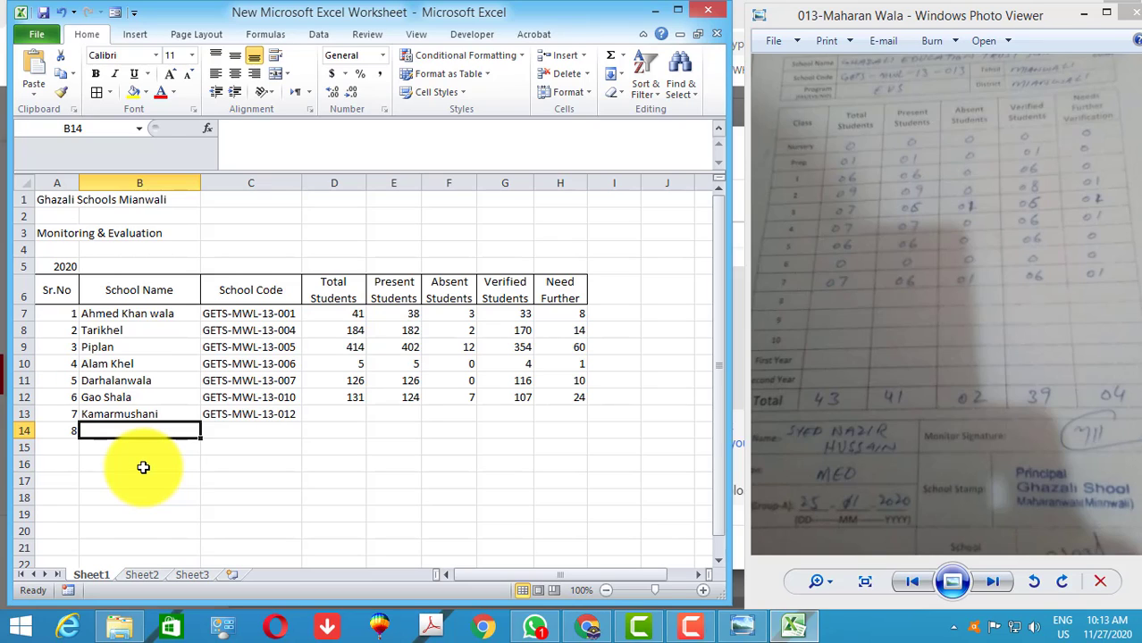
pyautogui.write('Maharan')
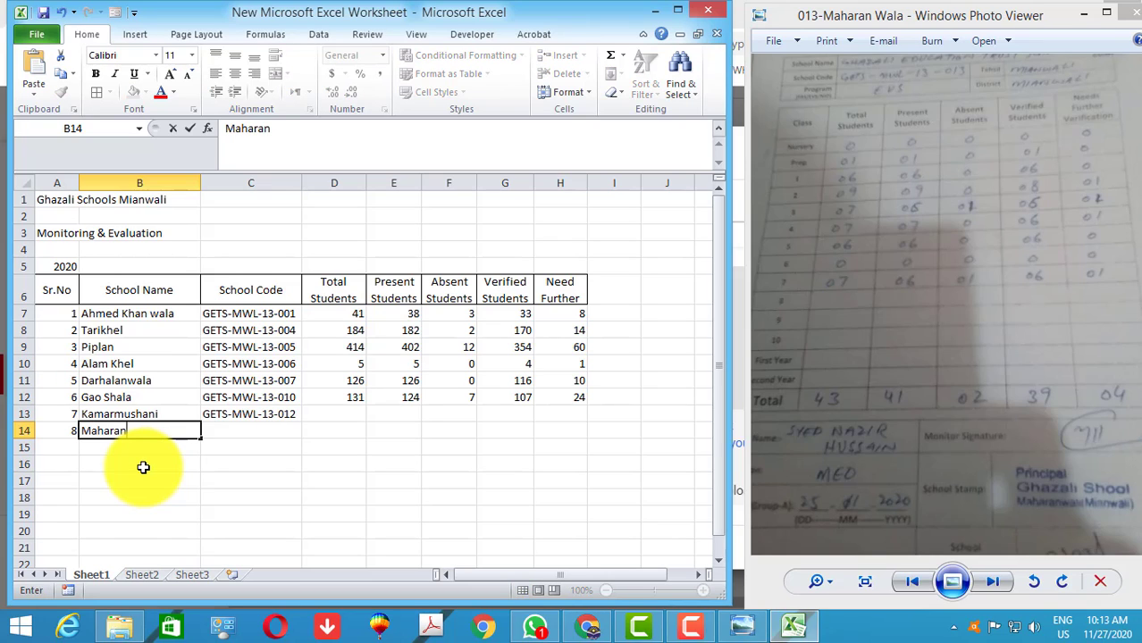
pyautogui.write(' Wala')
pyautogui.press('Tab')
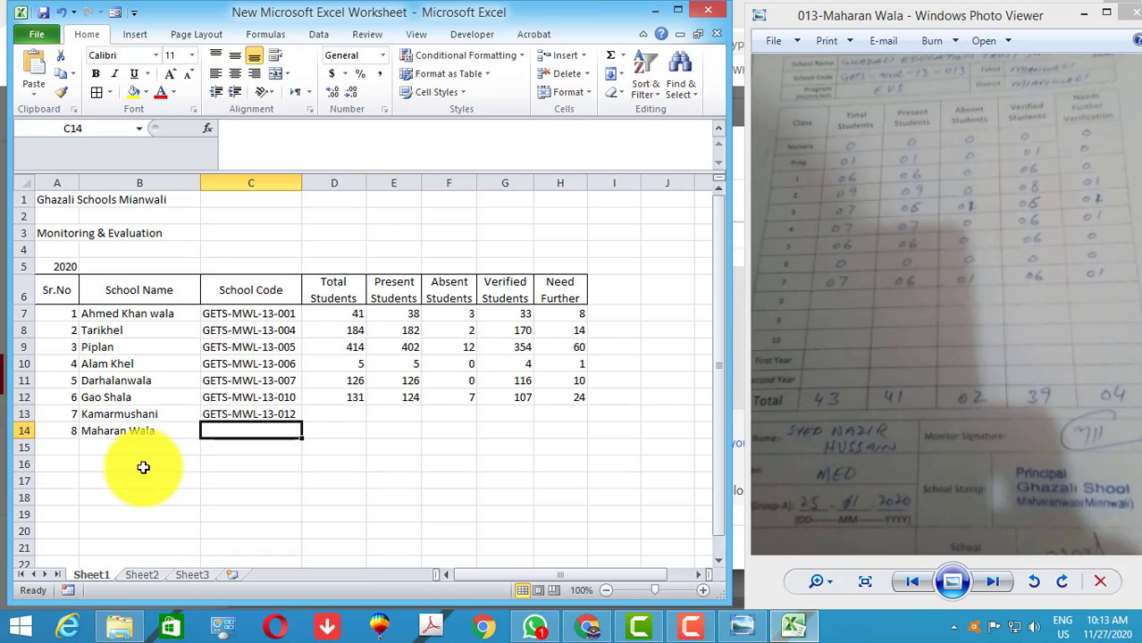
pyautogui.click(268, 413)
pyautogui.moveTo(304, 421); pyautogui.dragTo(302, 436)
# Enter Maharan Wala's counts 43, 41, 2, 39 and 4 across D14:H14
pyautogui.click(332, 432)
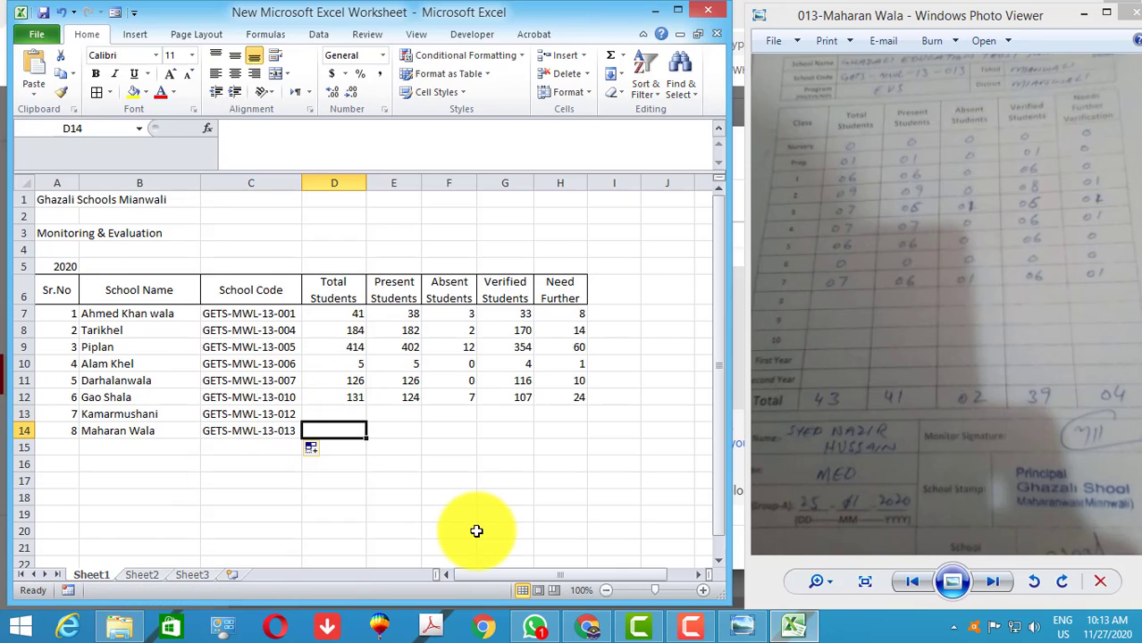
pyautogui.write('43')
pyautogui.press('Tab')
pyautogui.write('41')
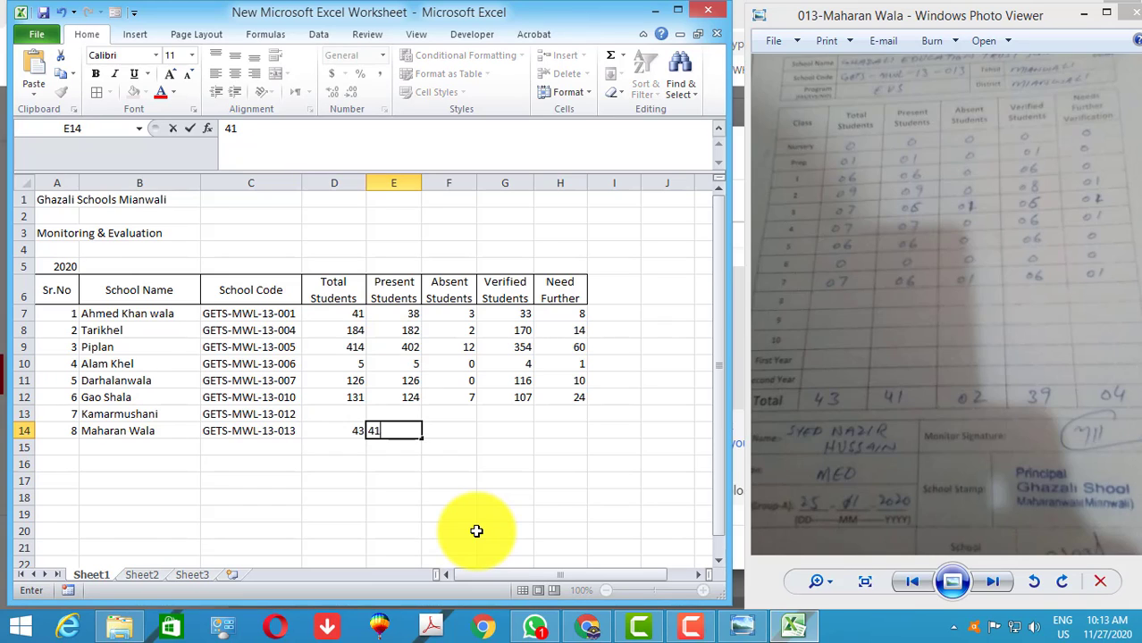
pyautogui.press('Tab')
pyautogui.write('2')
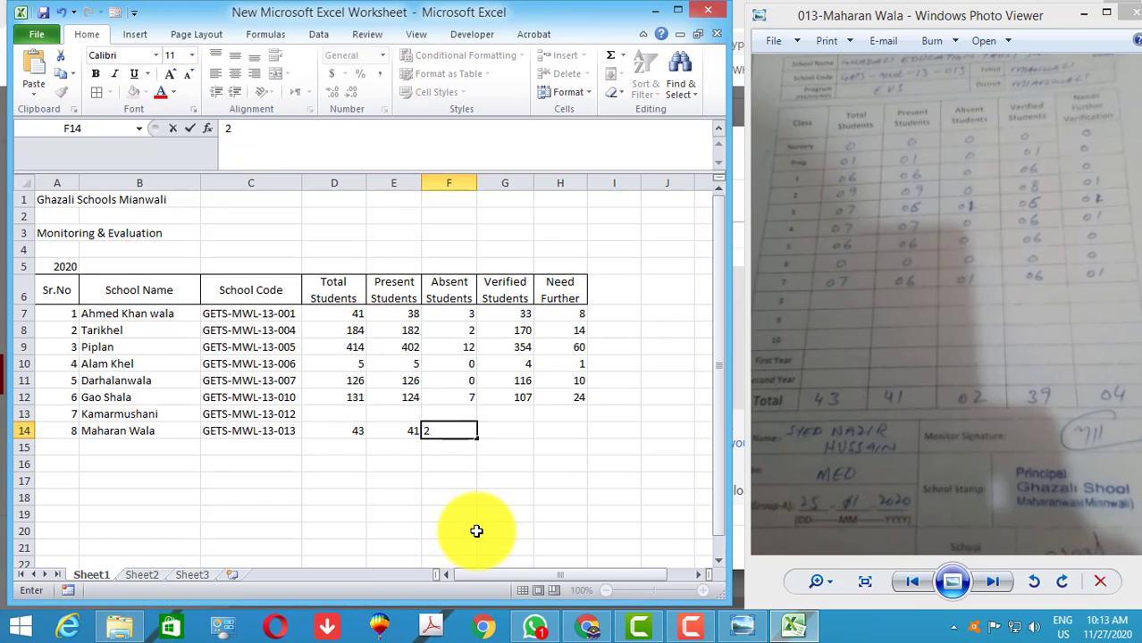
pyautogui.press('Tab')
pyautogui.write('39')
pyautogui.press('Tab')
pyautogui.write('4')
pyautogui.press('Tab')
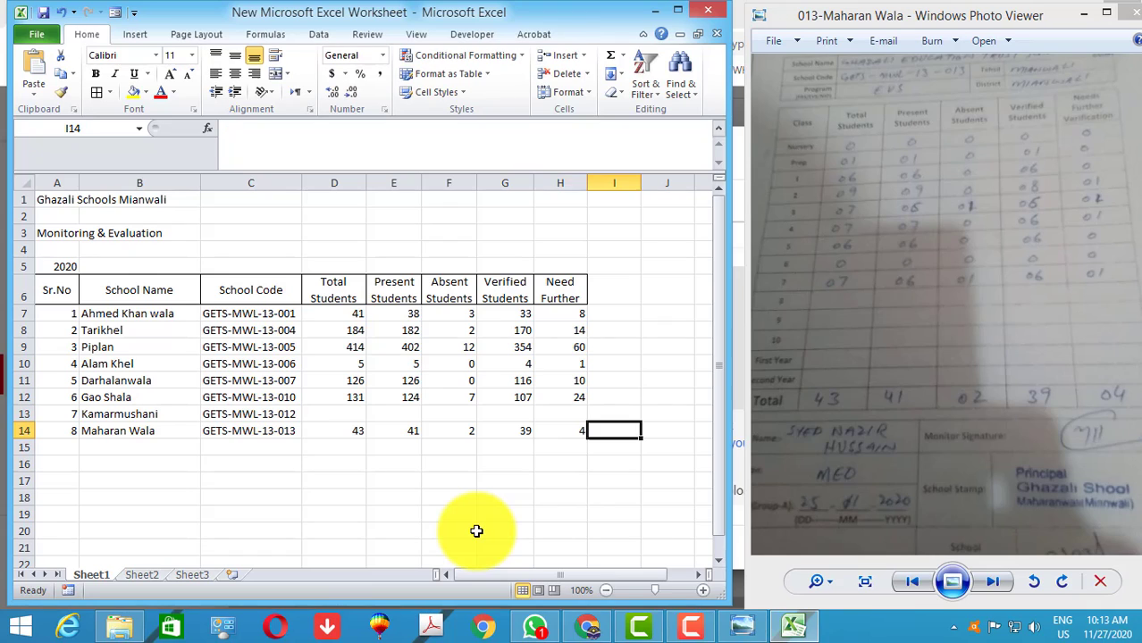
# Fill serial 9 into A15, name it Mujahid Town, and extend the code to GETS-MWL-13-014
pyautogui.click(67, 448)
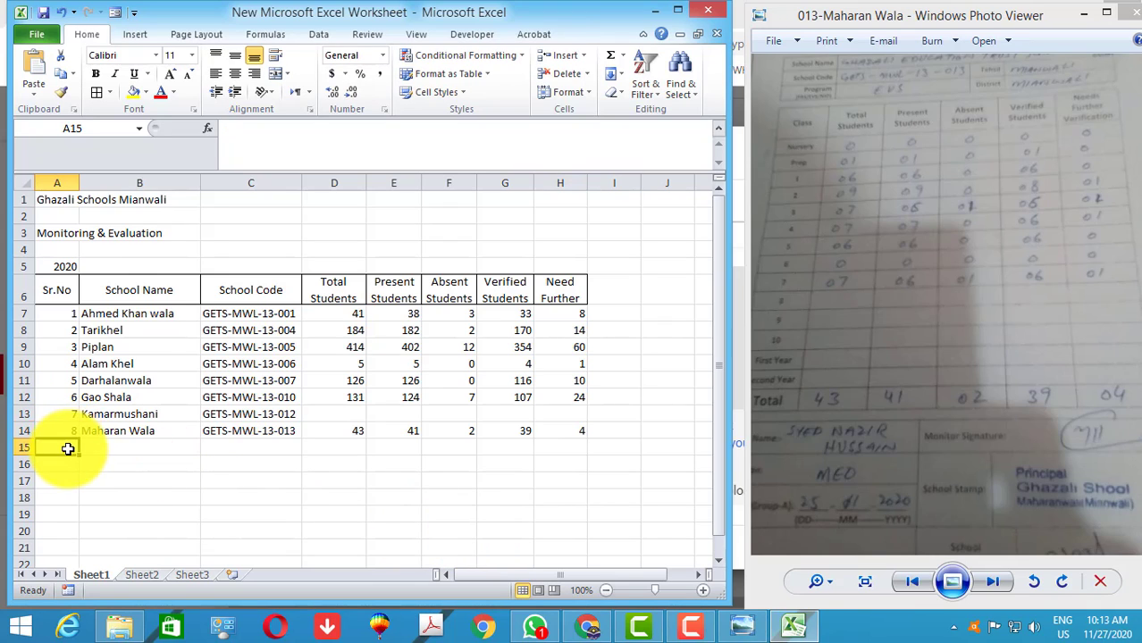
pyautogui.moveTo(61, 414); pyautogui.dragTo(82, 450)
pyautogui.click(123, 447)
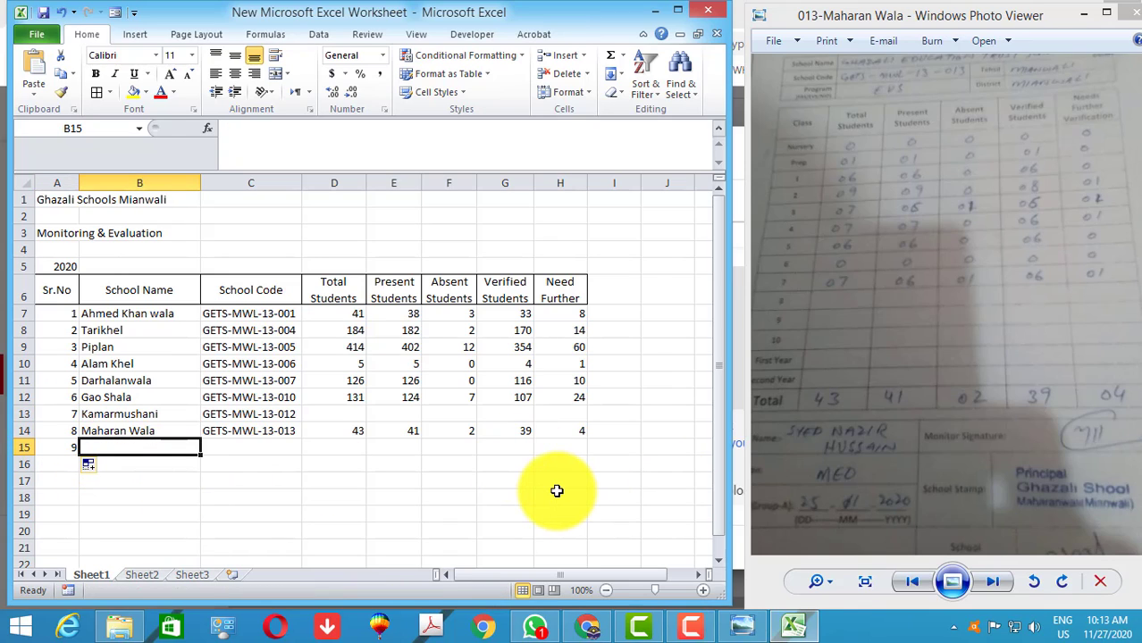
pyautogui.write('Muh')
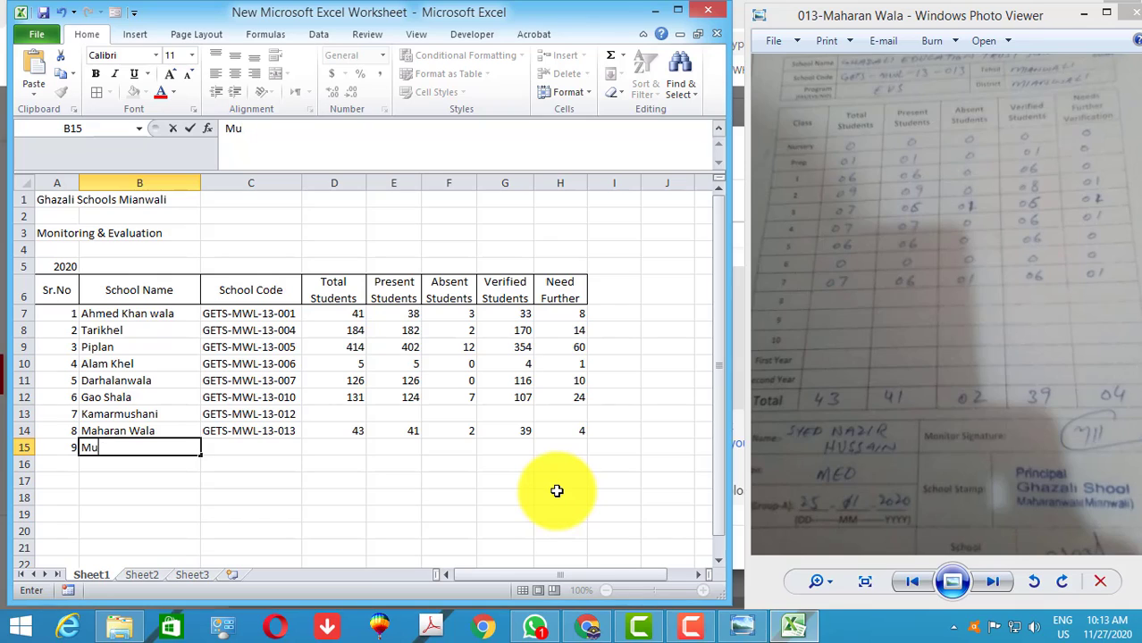
pyautogui.write('jahid Town')
pyautogui.press('Tab')
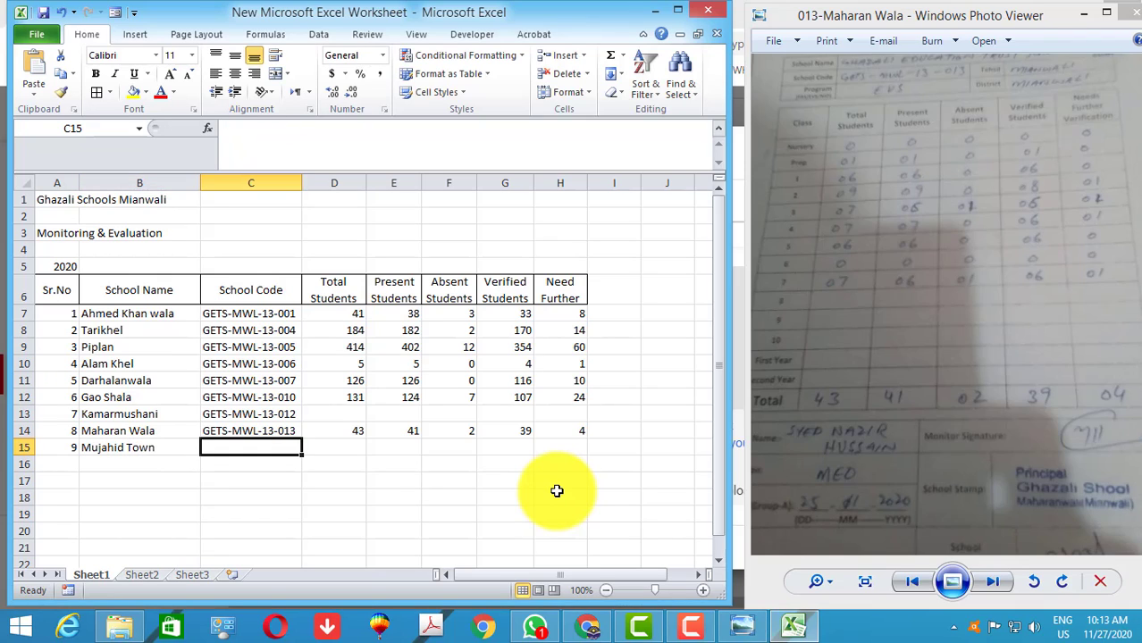
pyautogui.click(292, 436)
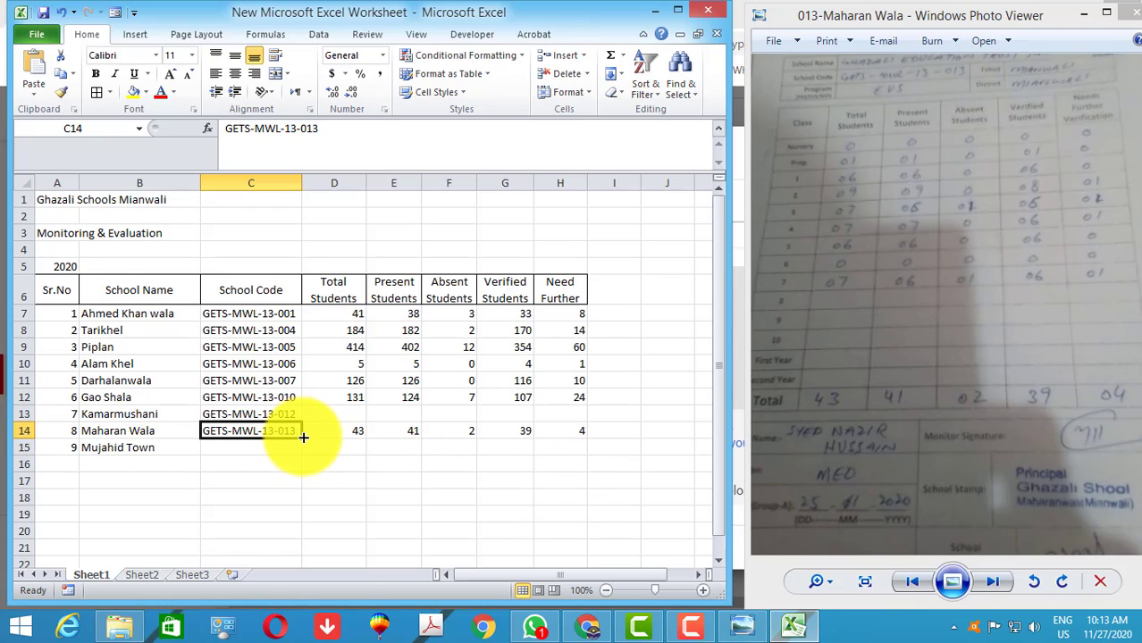
pyautogui.moveTo(292, 435); pyautogui.dragTo(300, 449)
pyautogui.click(316, 448)
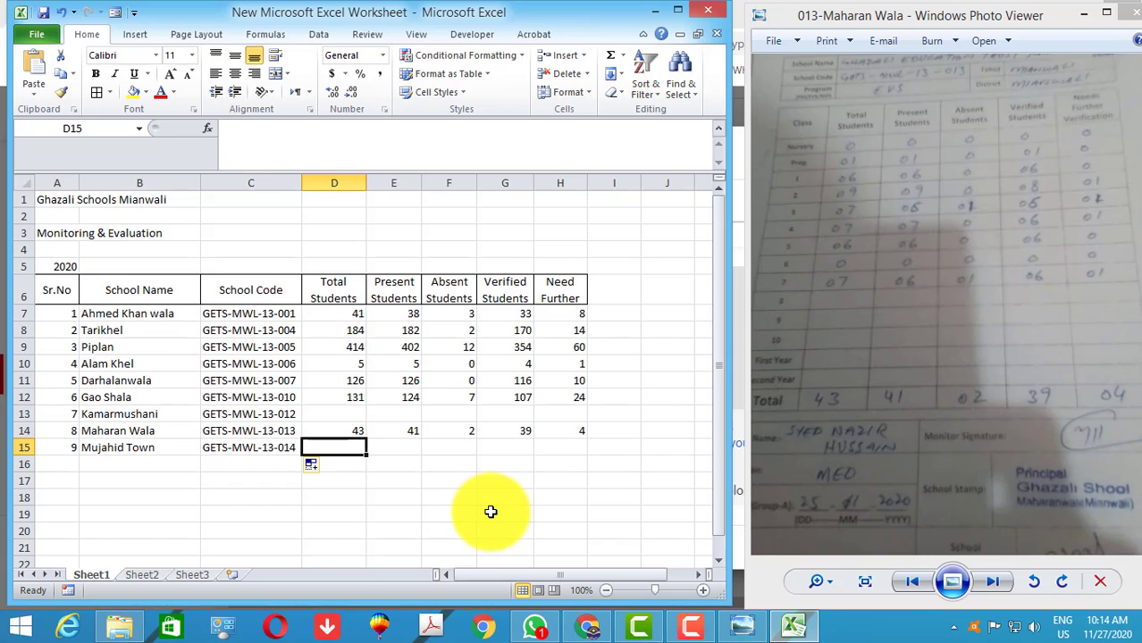
# Show the Mujahid Town form photo and rotate it upright
pyautogui.click(992, 583)
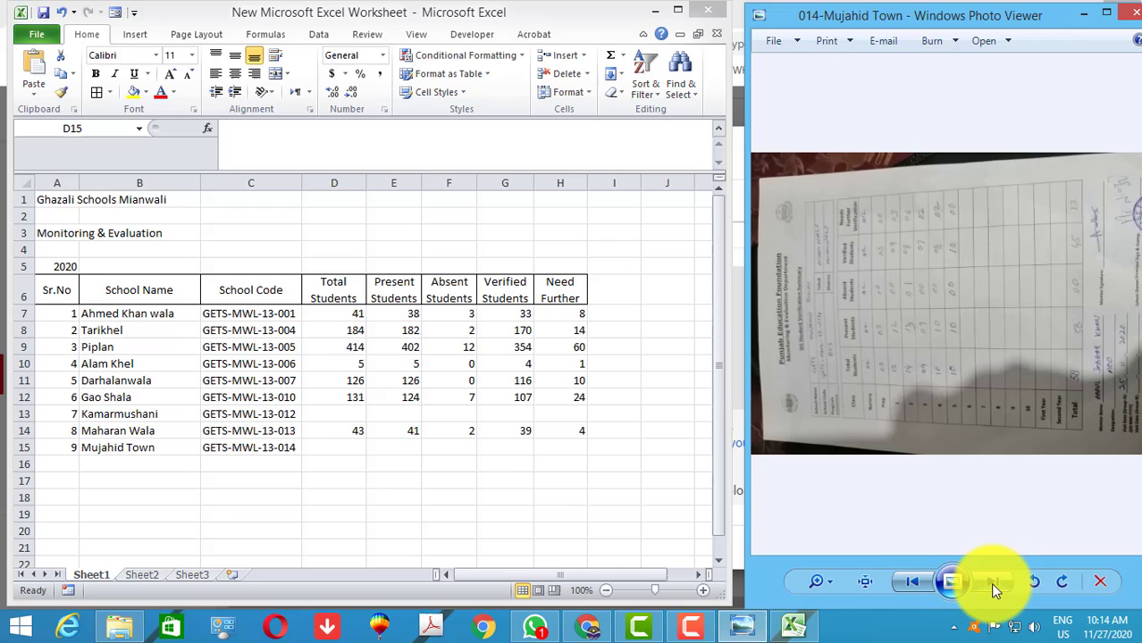
pyautogui.click(1059, 583)
pyautogui.scroll(2, 951, 336)
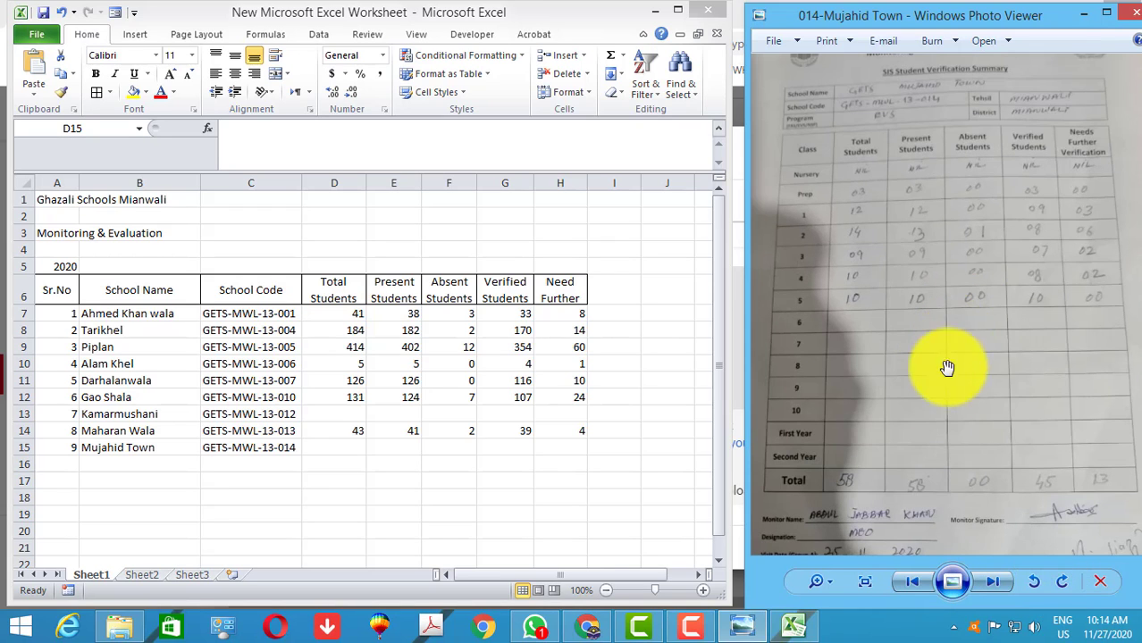
# Enter Mujahid Town's counts 58, 58, 0, 45 and 13 in D15:H15
pyautogui.click(337, 449)
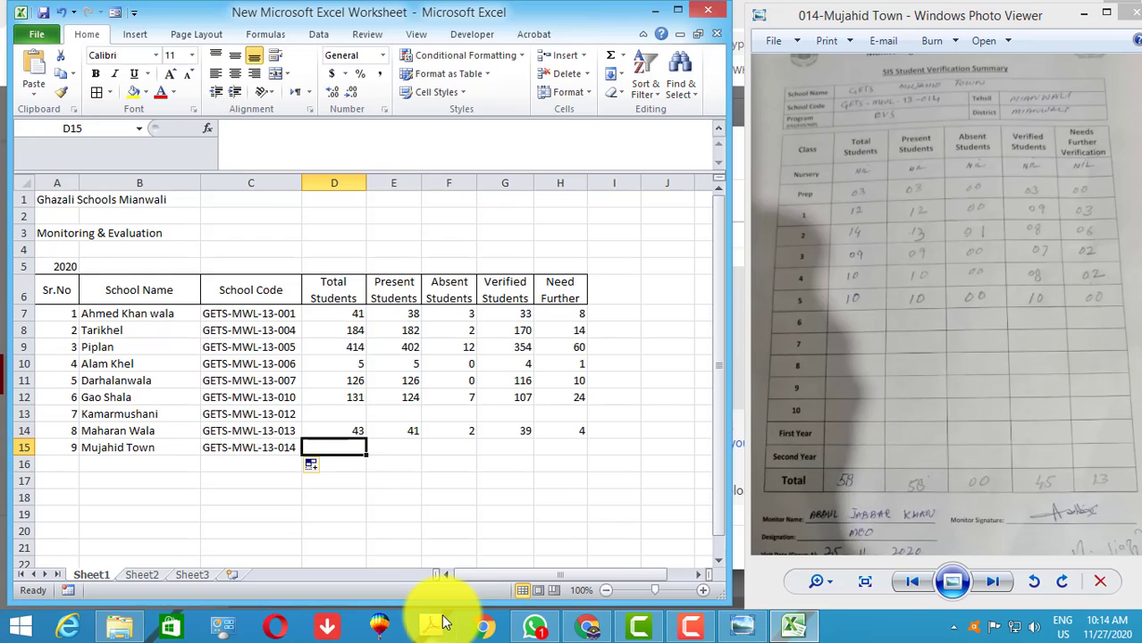
pyautogui.write('58')
pyautogui.press('Tab')
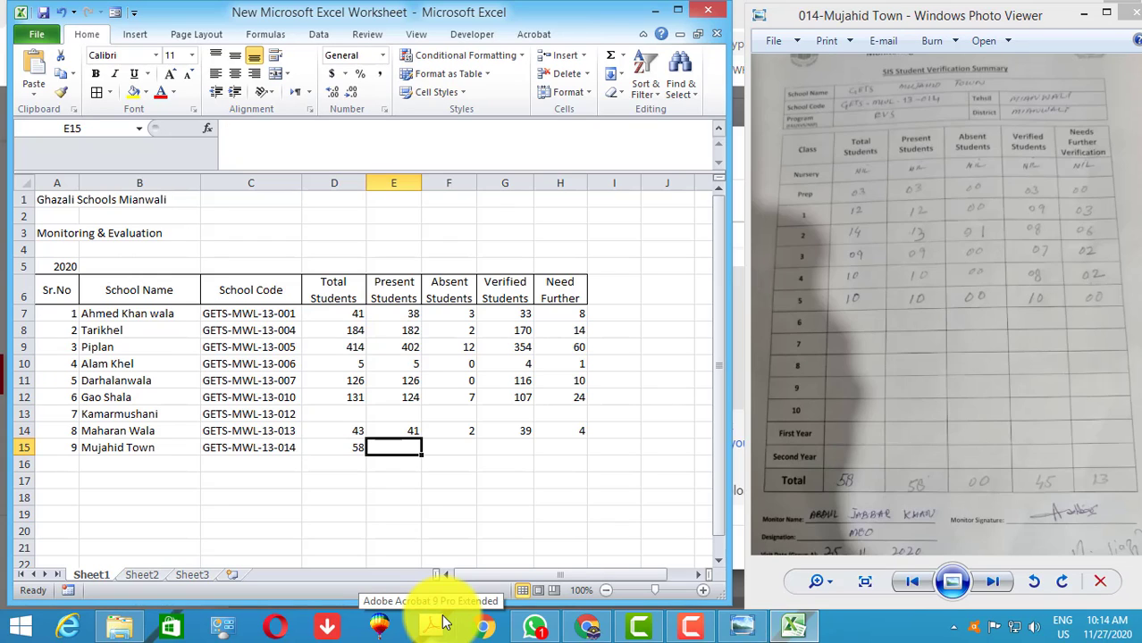
pyautogui.write('58')
pyautogui.press('Tab')
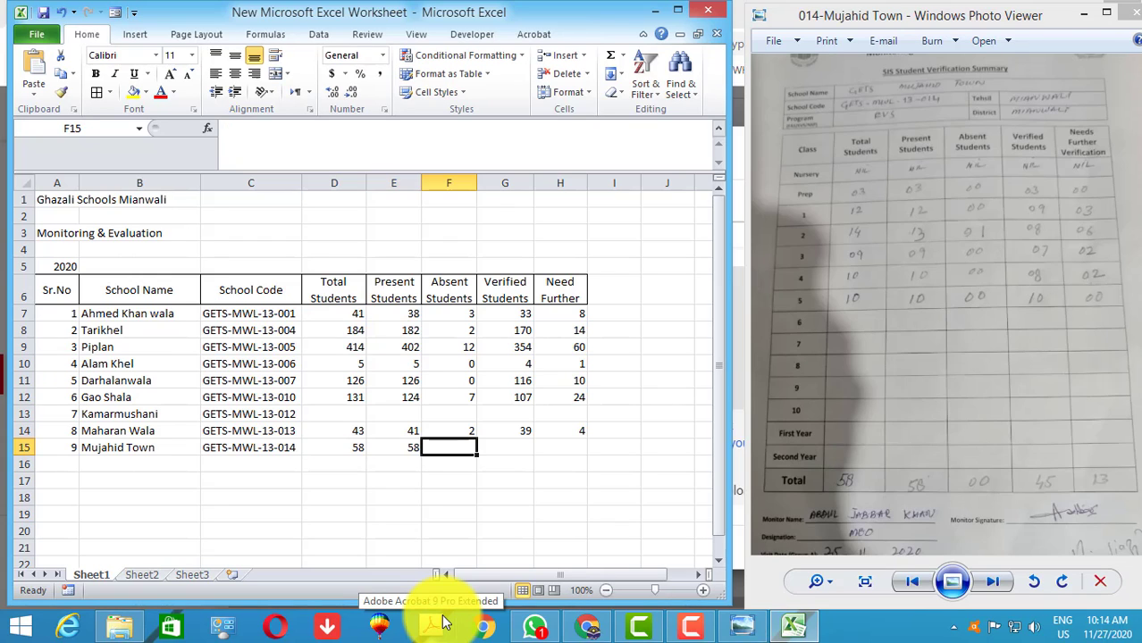
pyautogui.write('0')
pyautogui.press('Tab')
pyautogui.write('45')
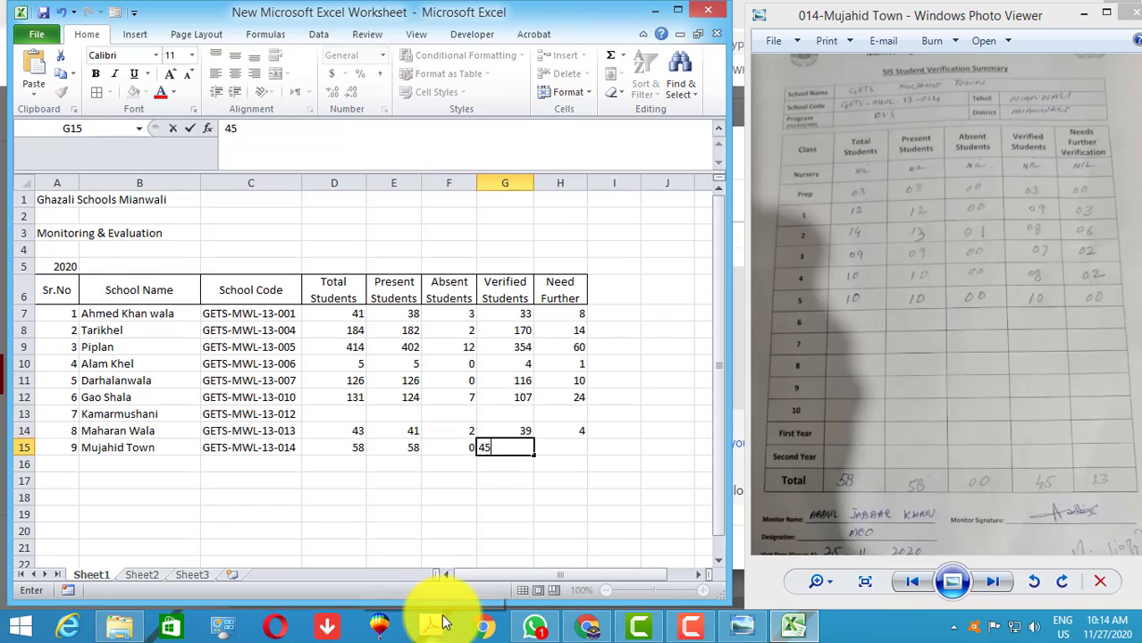
pyautogui.press('Tab')
pyautogui.write('13')
pyautogui.press('Tab')
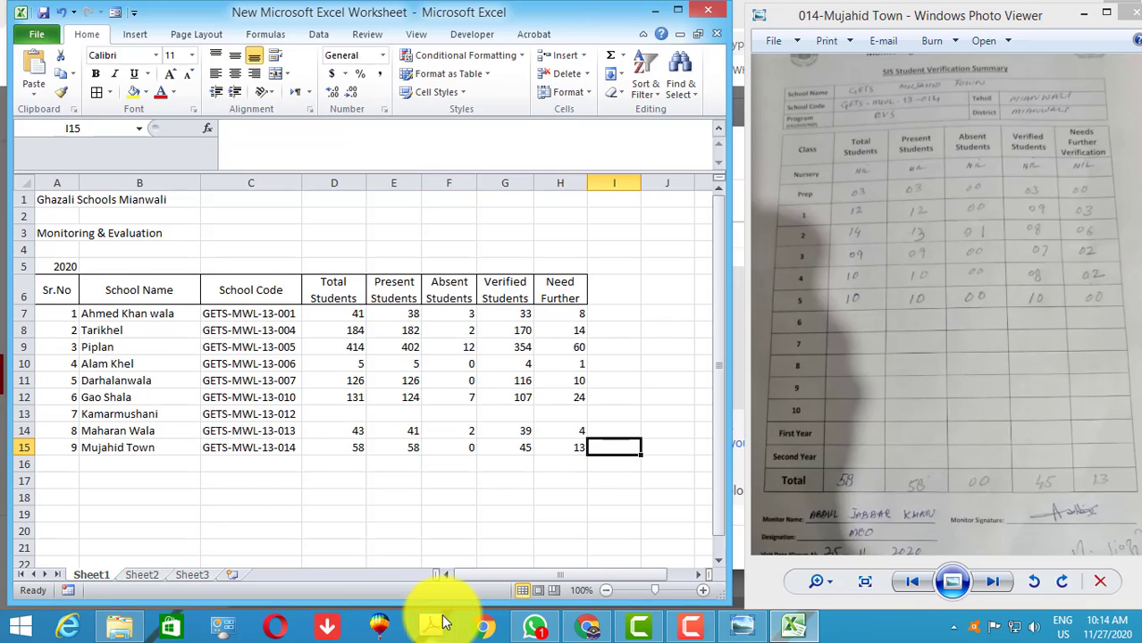
# Add school 10, Muzaffar Pur, with code GETS-MWL-13-015 filled into C16
pyautogui.click(68, 466)
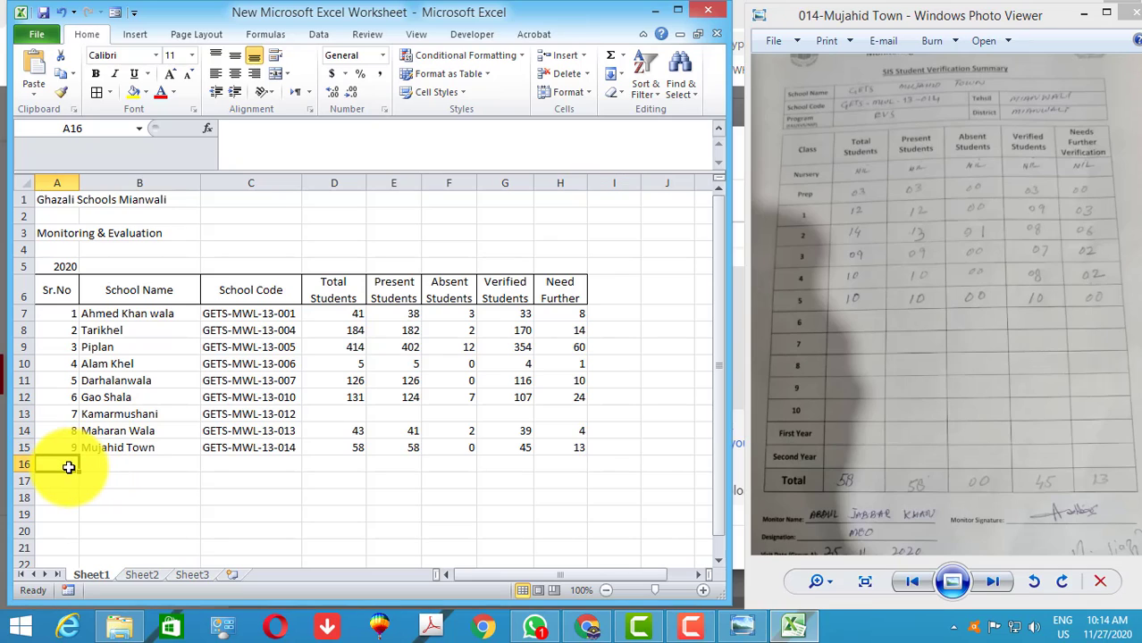
pyautogui.write('10')
pyautogui.press('Tab')
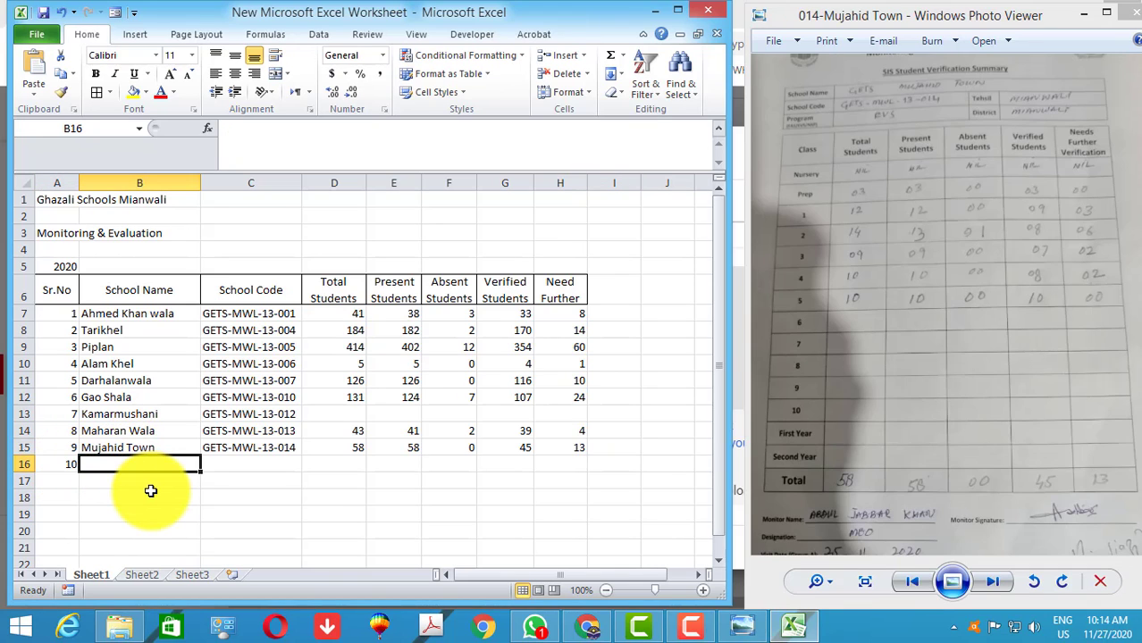
pyautogui.write('Muzaf')
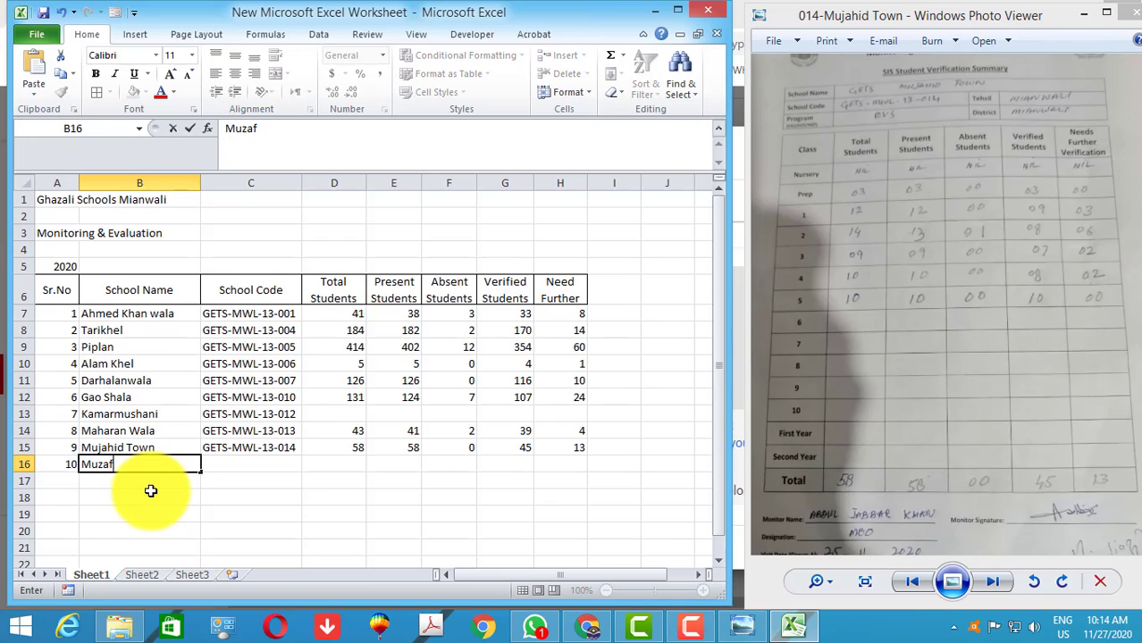
pyautogui.write('far Pur')
pyautogui.press('Tab')
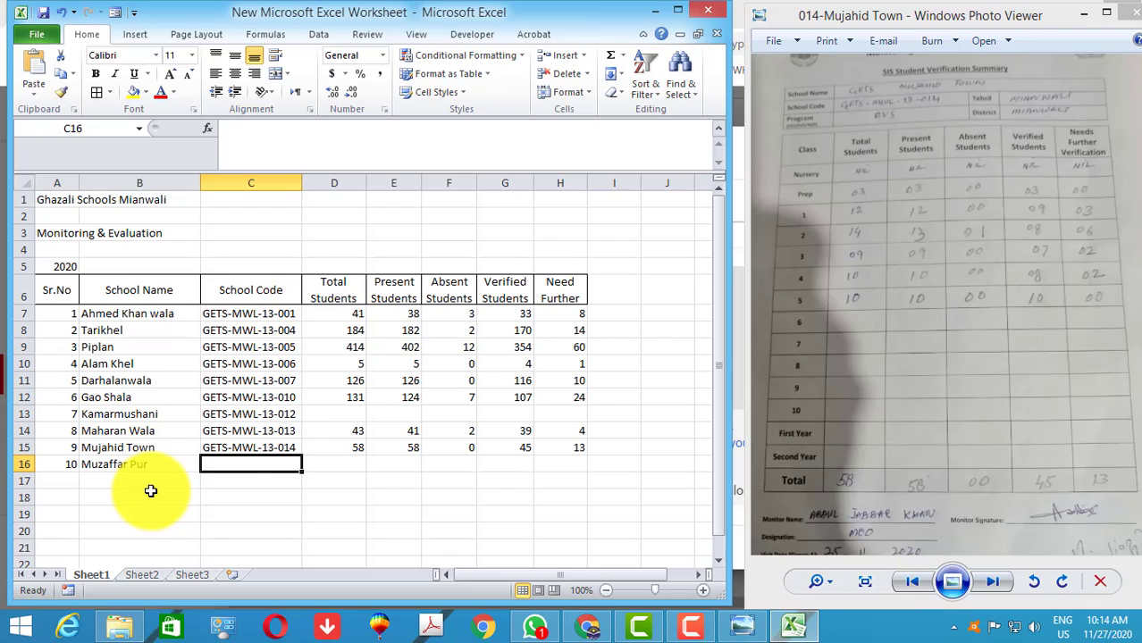
pyautogui.click(259, 447)
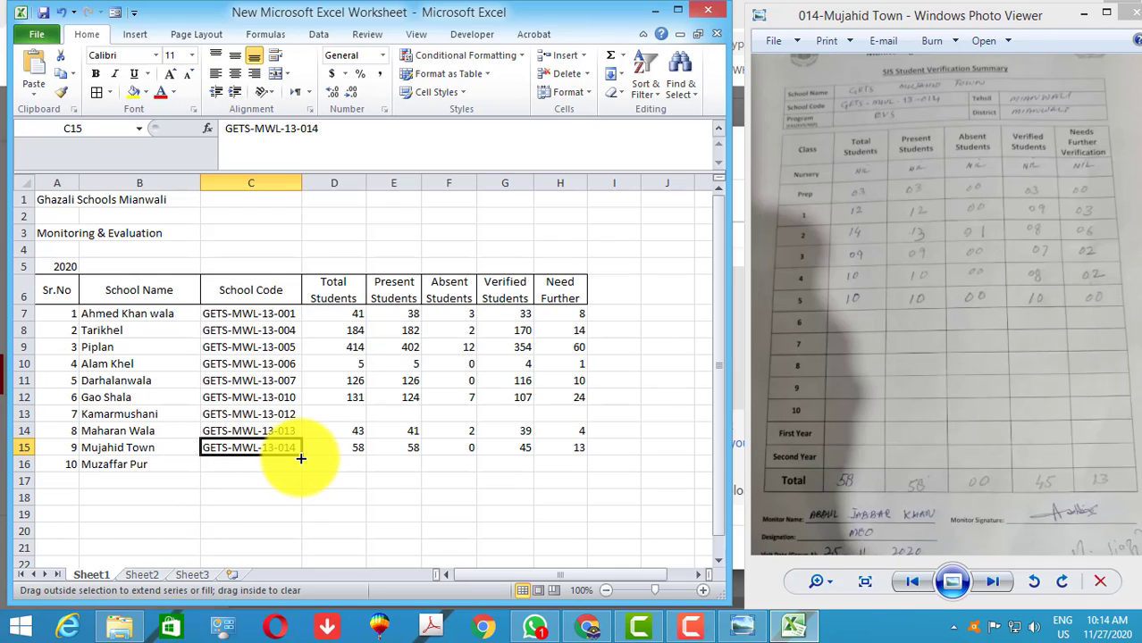
pyautogui.moveTo(301, 458); pyautogui.dragTo(290, 473)
pyautogui.click(254, 480)
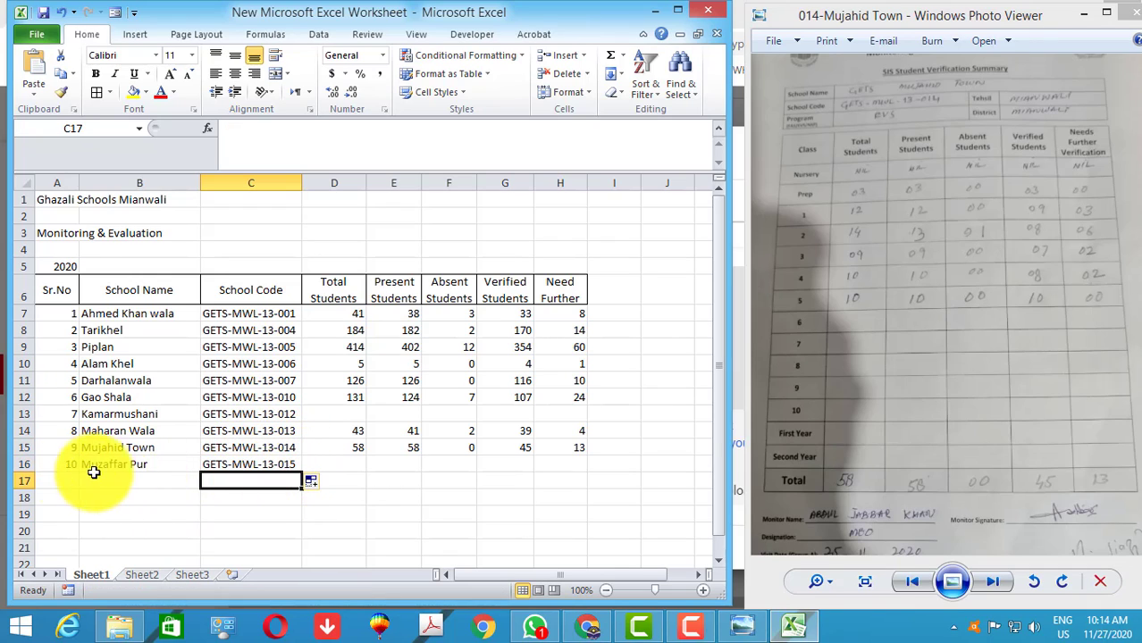
# Start row 17 with serial number 11
pyautogui.click(57, 473)
pyautogui.write('11')
pyautogui.press('Tab')
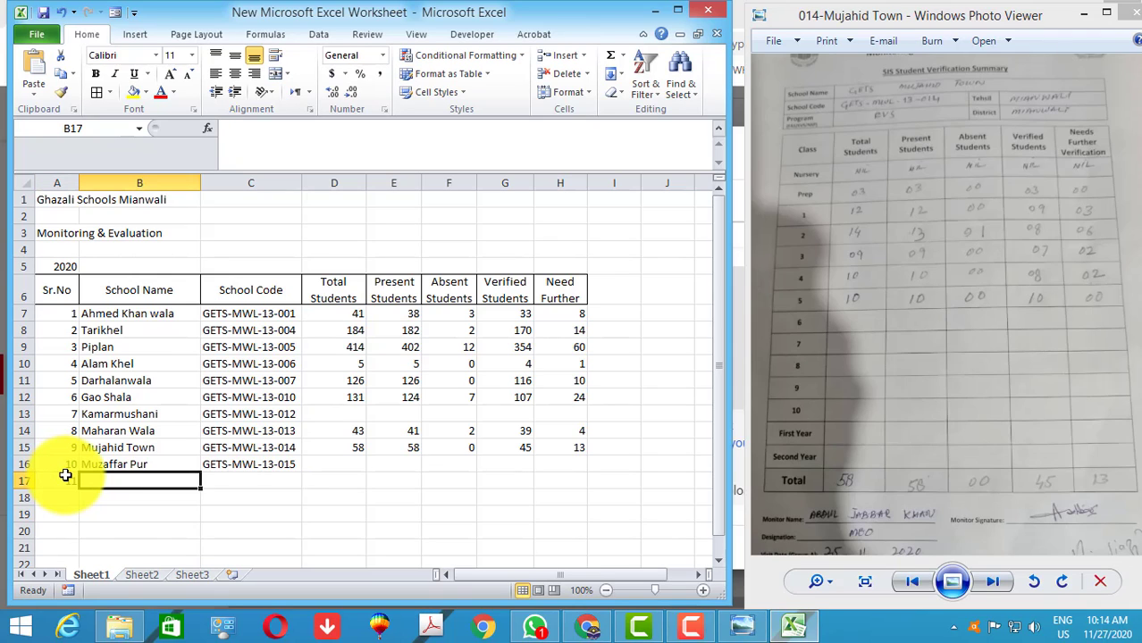
pyautogui.click(112, 464)
pyautogui.click(125, 481)
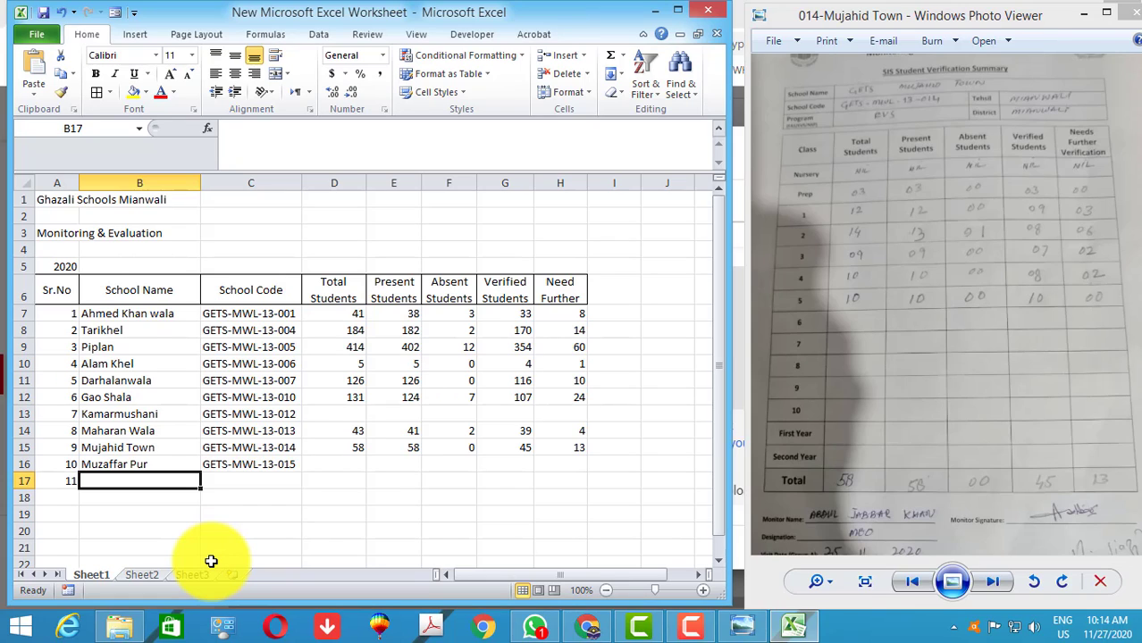
# Enter Sultanwala in B17 and extend the school code, correcting it to GETS-MWL-13-018
pyautogui.write('Sul')
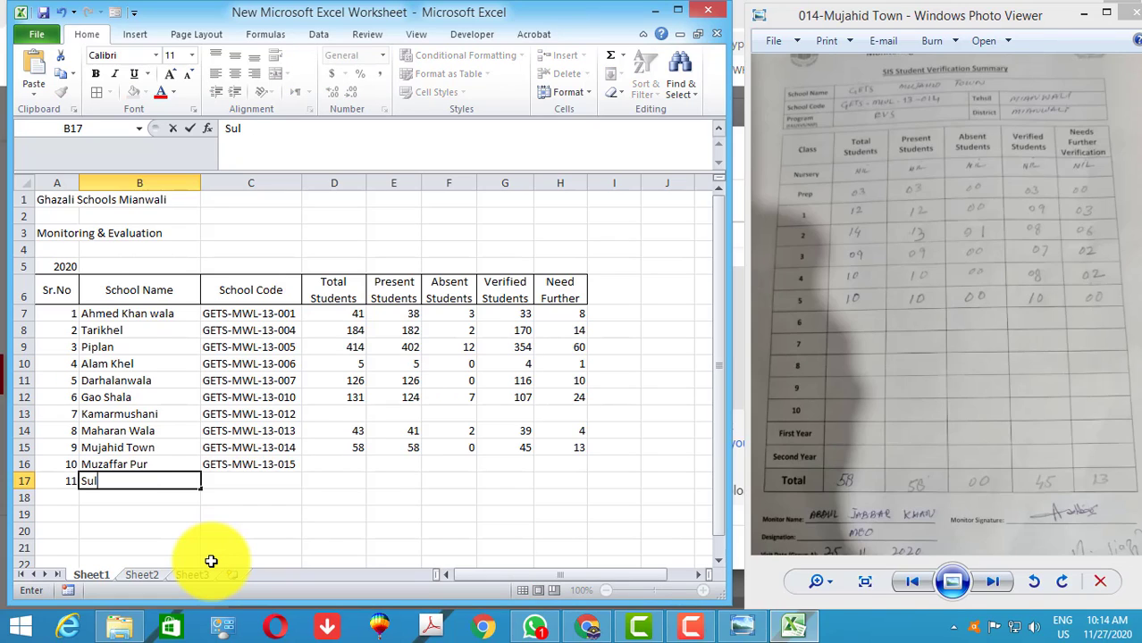
pyautogui.write('tanwala')
pyautogui.press('Tab')
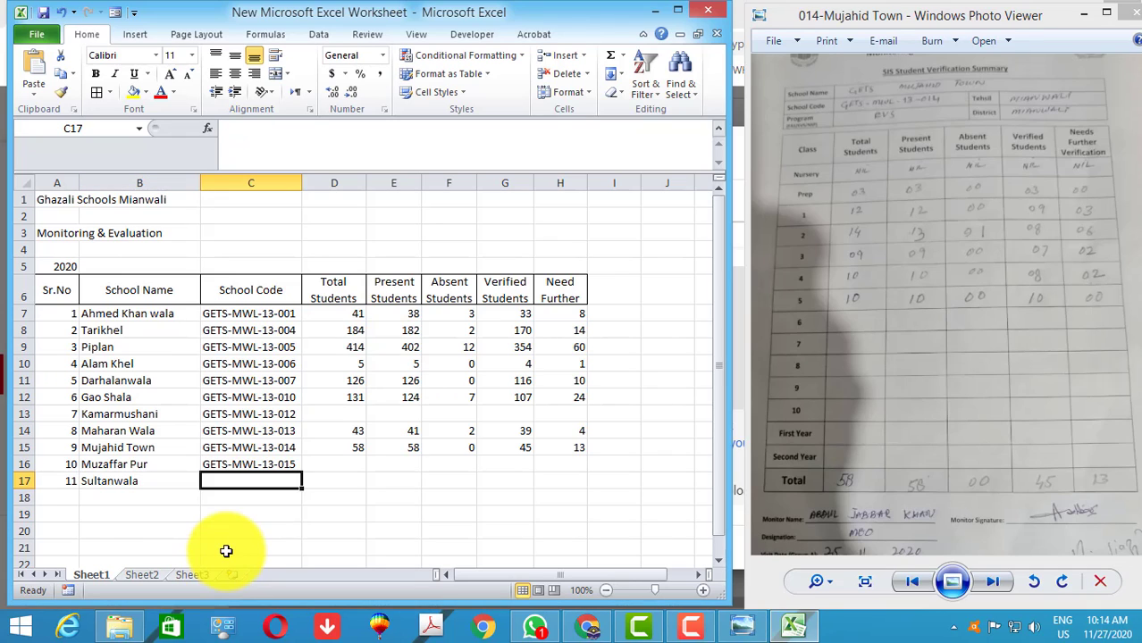
pyautogui.click(286, 464)
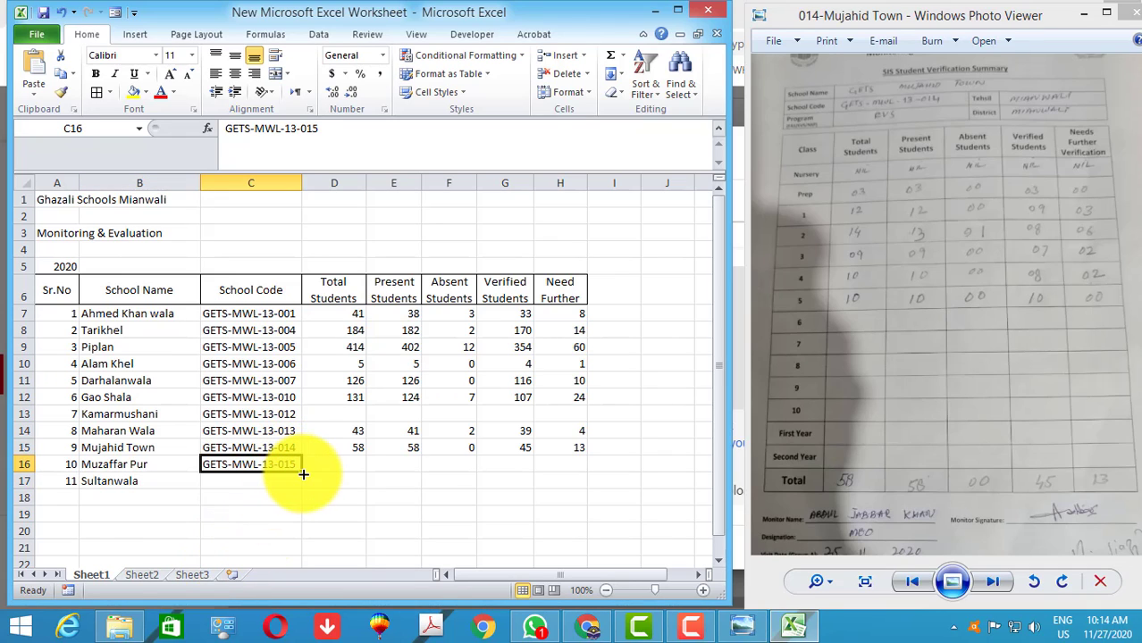
pyautogui.moveTo(300, 471); pyautogui.dragTo(298, 482)
pyautogui.click(298, 480)
pyautogui.doubleClick(298, 480)
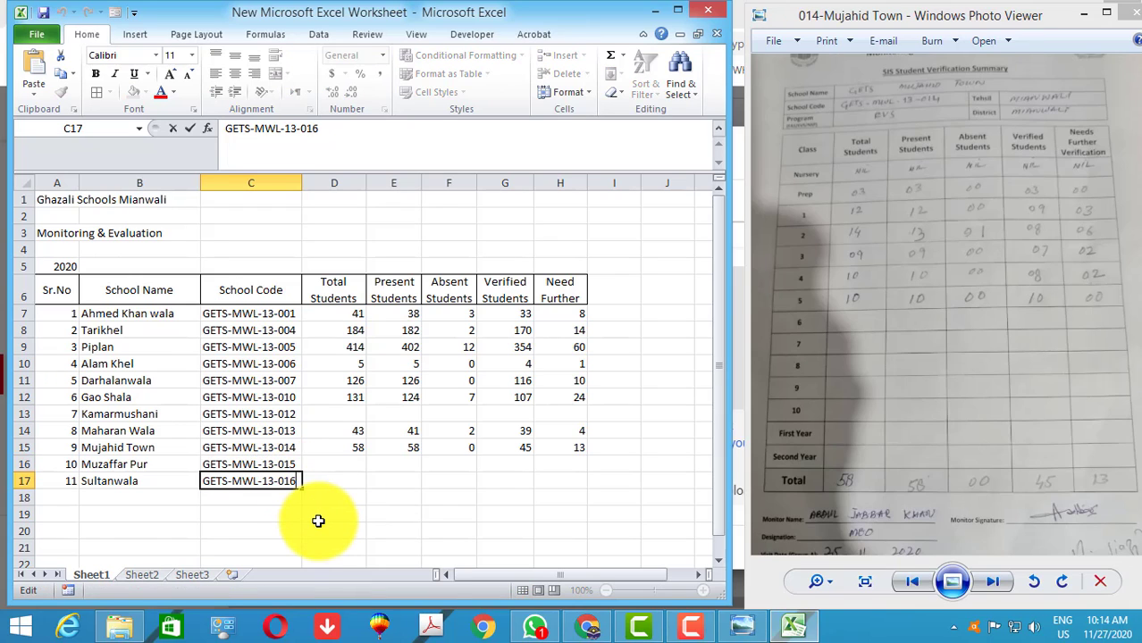
pyautogui.press('Tab')
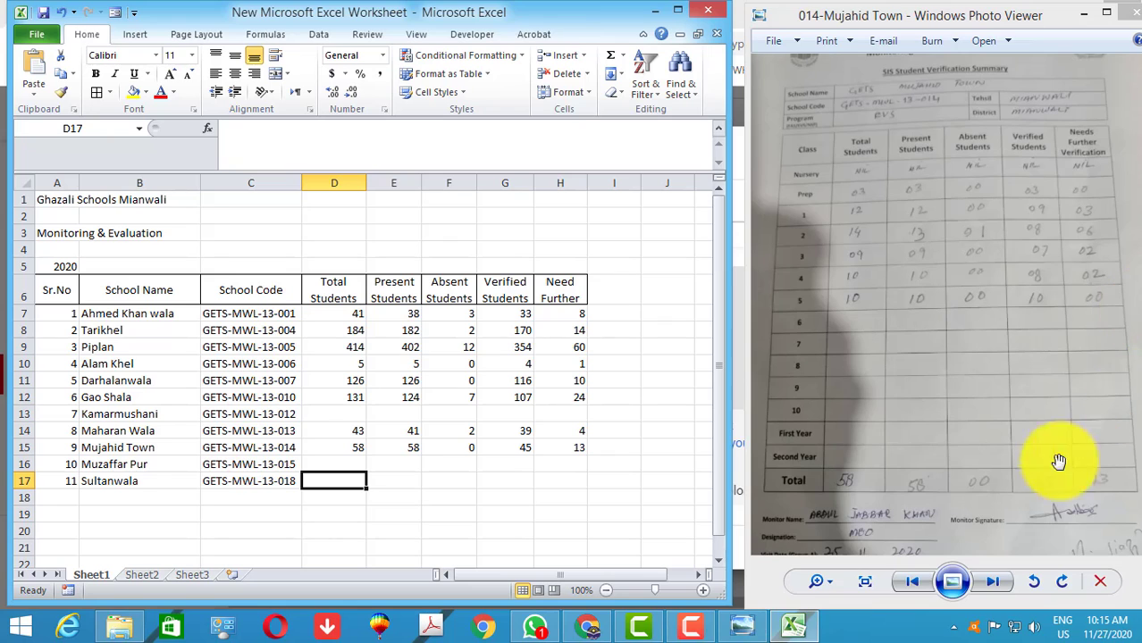
# Fill Sultanwala's counts 128, 119, 9, 102, 26 and number row 18 as 12
pyautogui.click(994, 582)
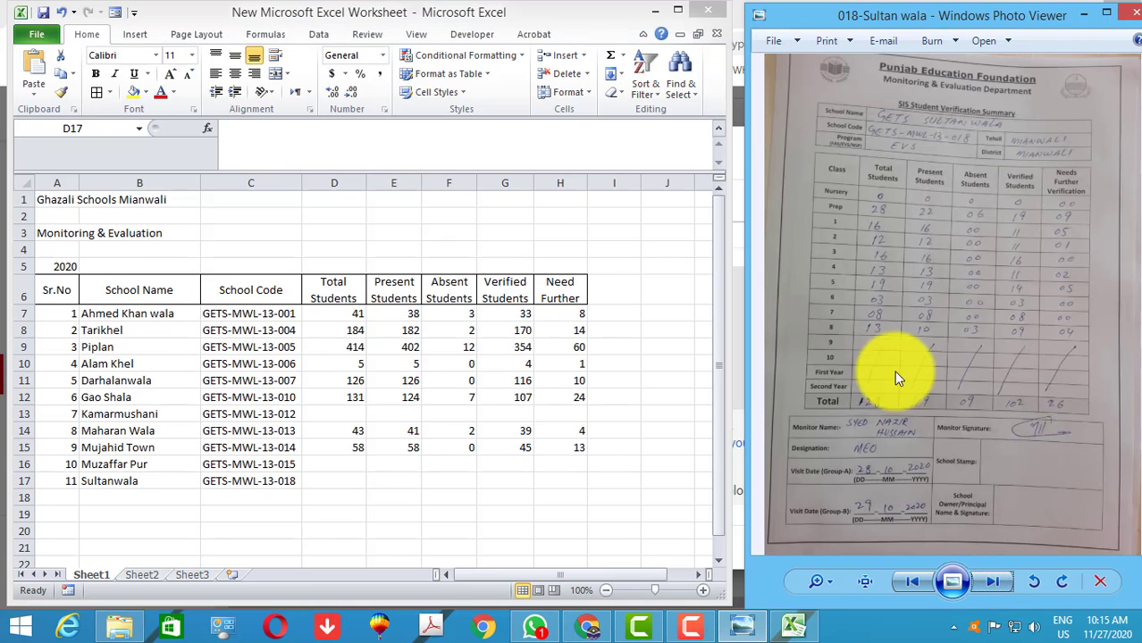
pyautogui.click(355, 483)
pyautogui.write('128')
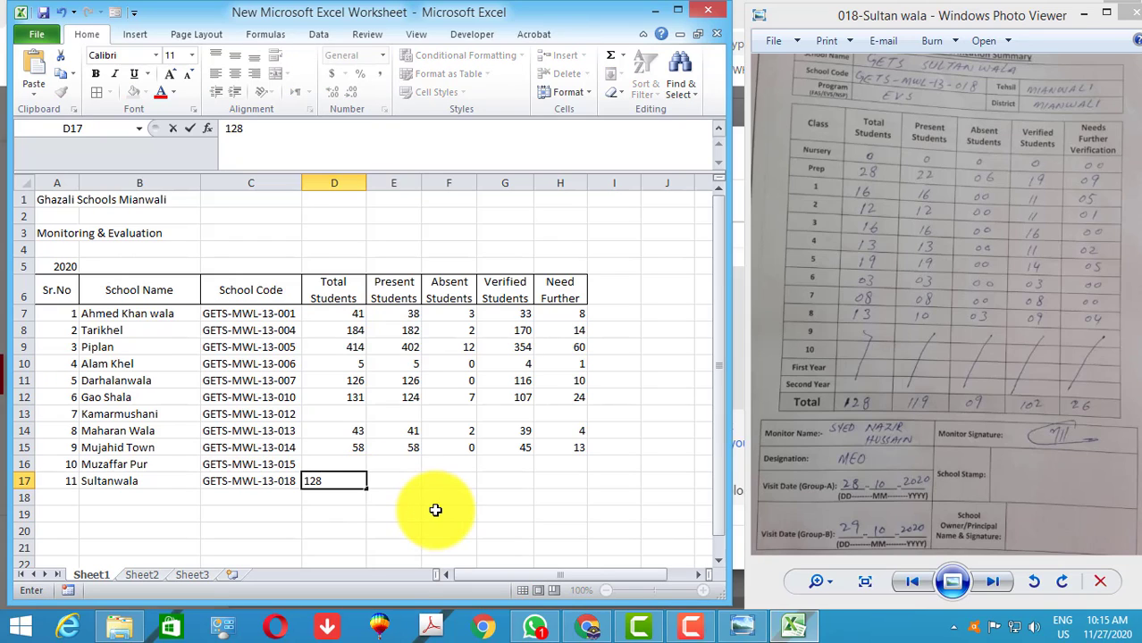
pyautogui.press('Tab')
pyautogui.write('1')
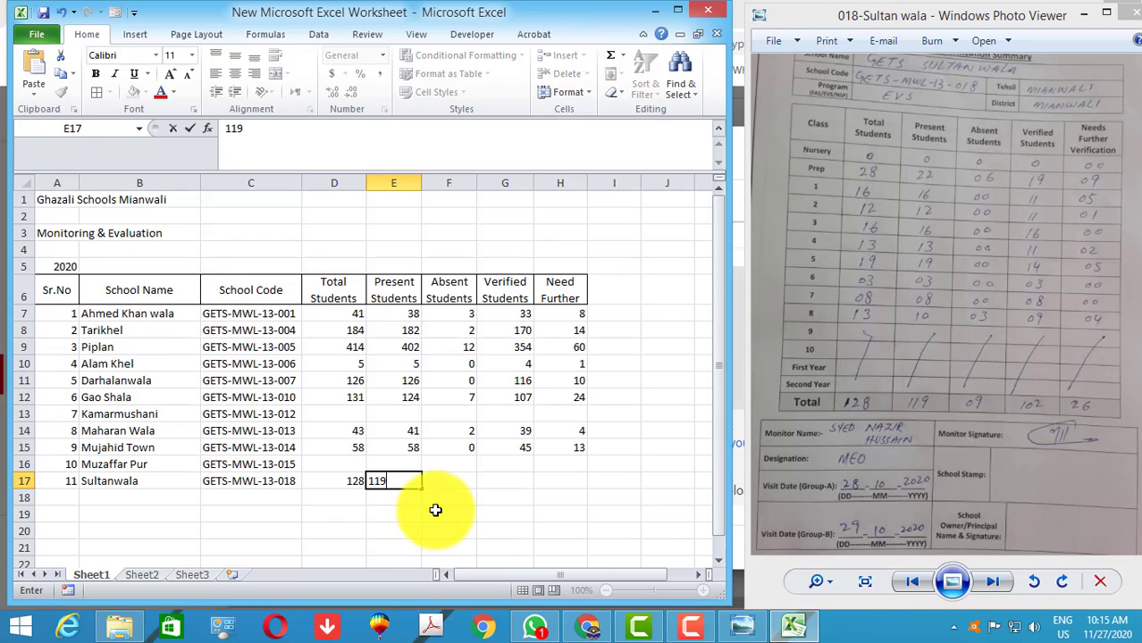
pyautogui.press('Tab')
pyautogui.write('9')
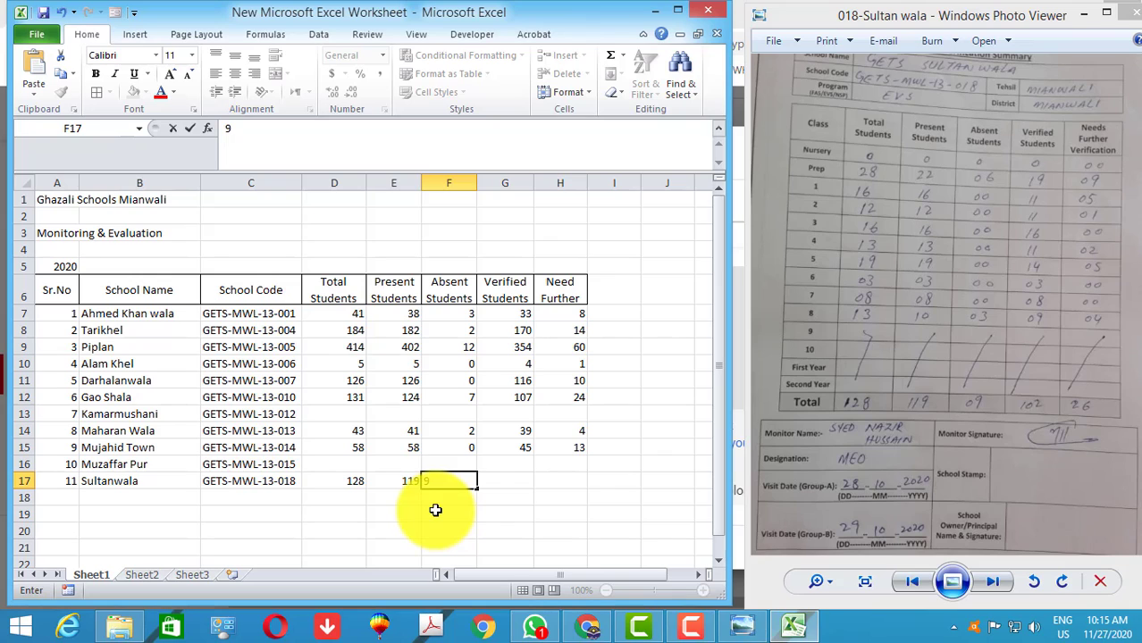
pyautogui.press('Tab')
pyautogui.write('102')
pyautogui.press('Tab')
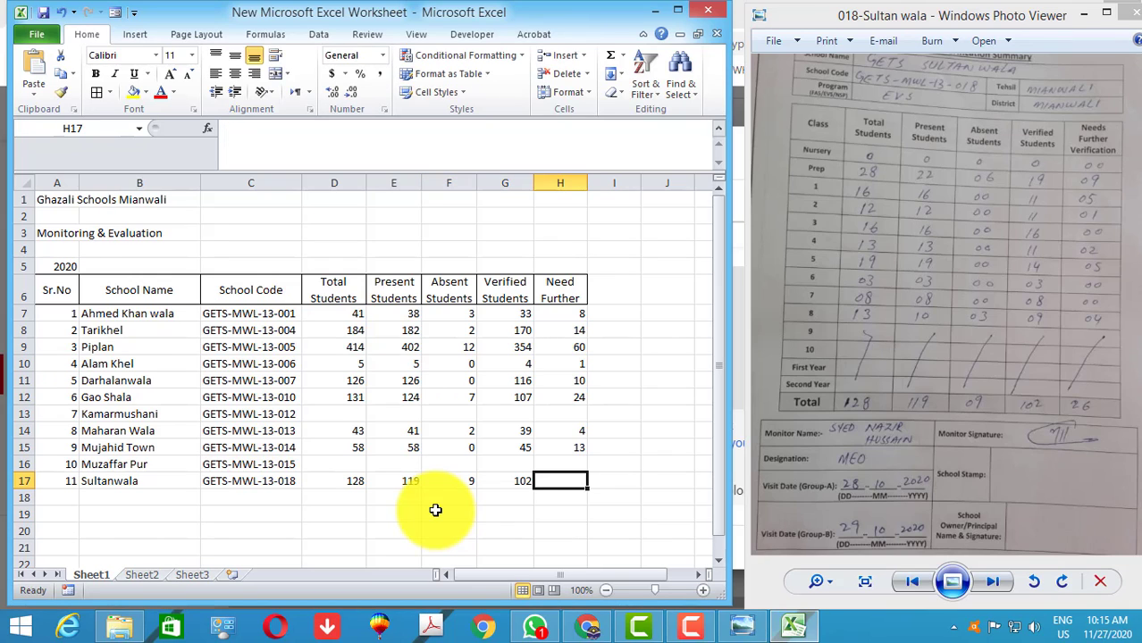
pyautogui.write('26')
pyautogui.press('Tab')
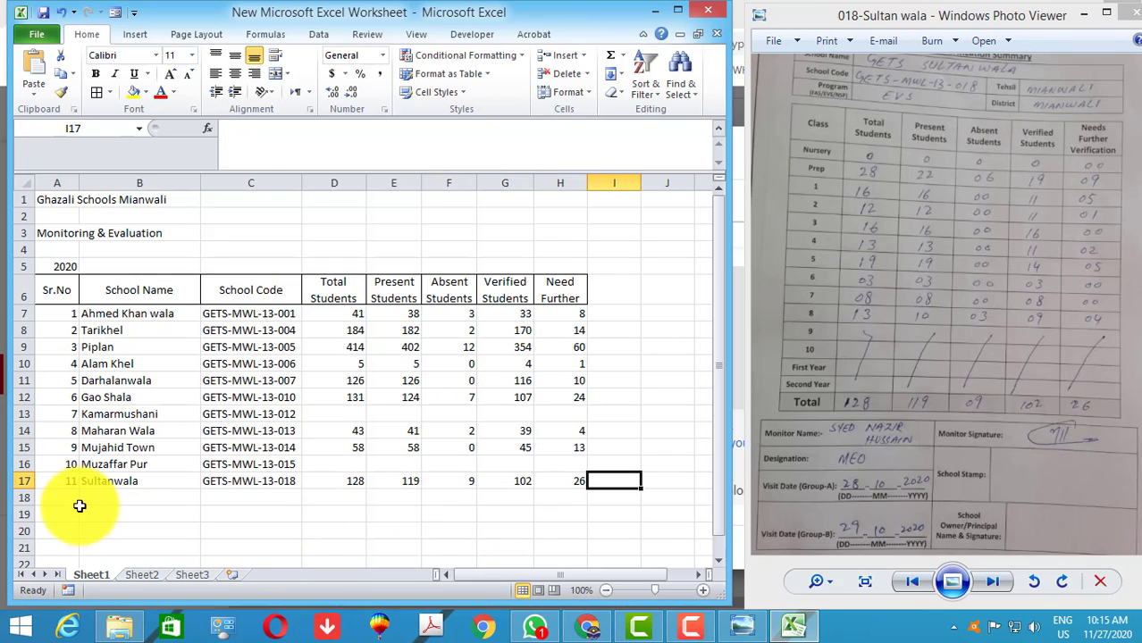
pyautogui.click(75, 499)
pyautogui.write('12')
pyautogui.press('Tab')
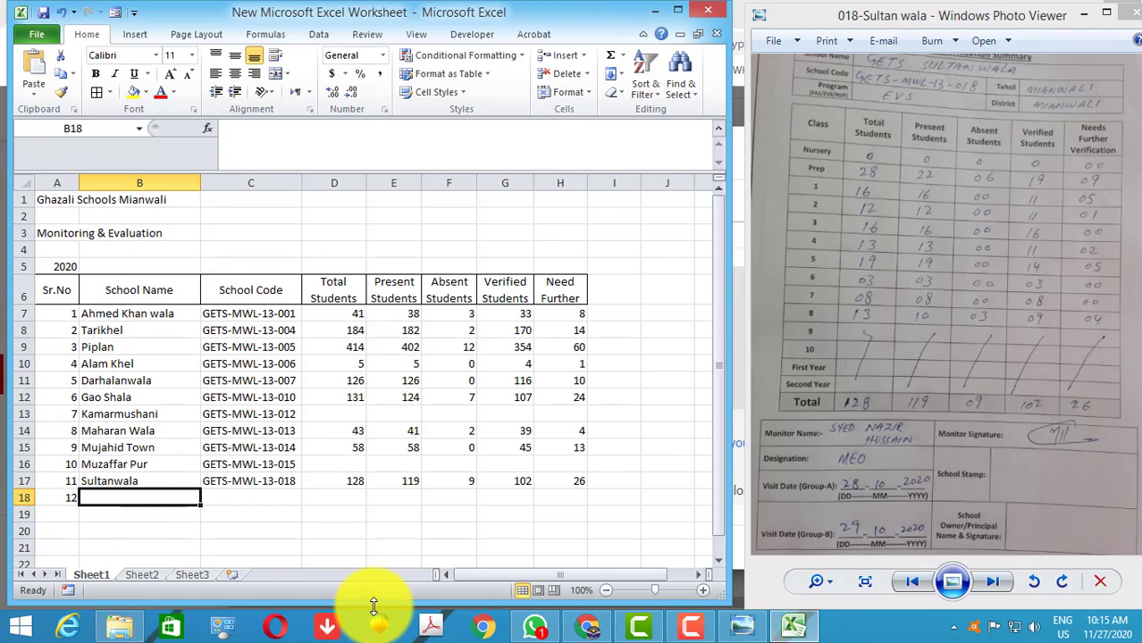
# Enter the school name Tibba Qureshian in B18
pyautogui.click(986, 577)
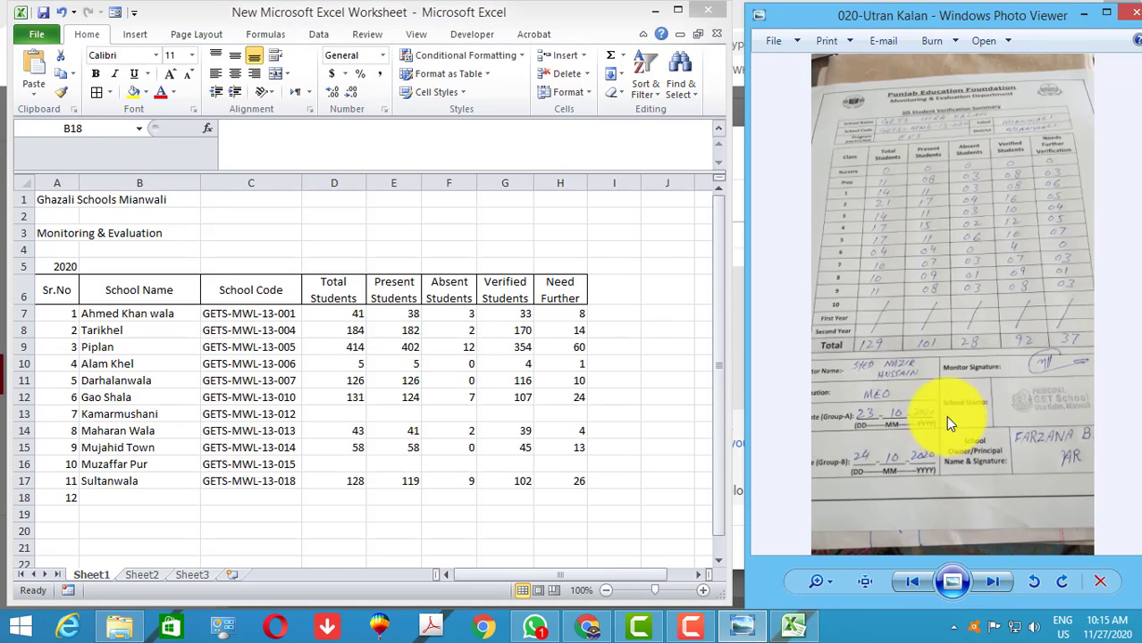
pyautogui.scroll(1, 980, 424)
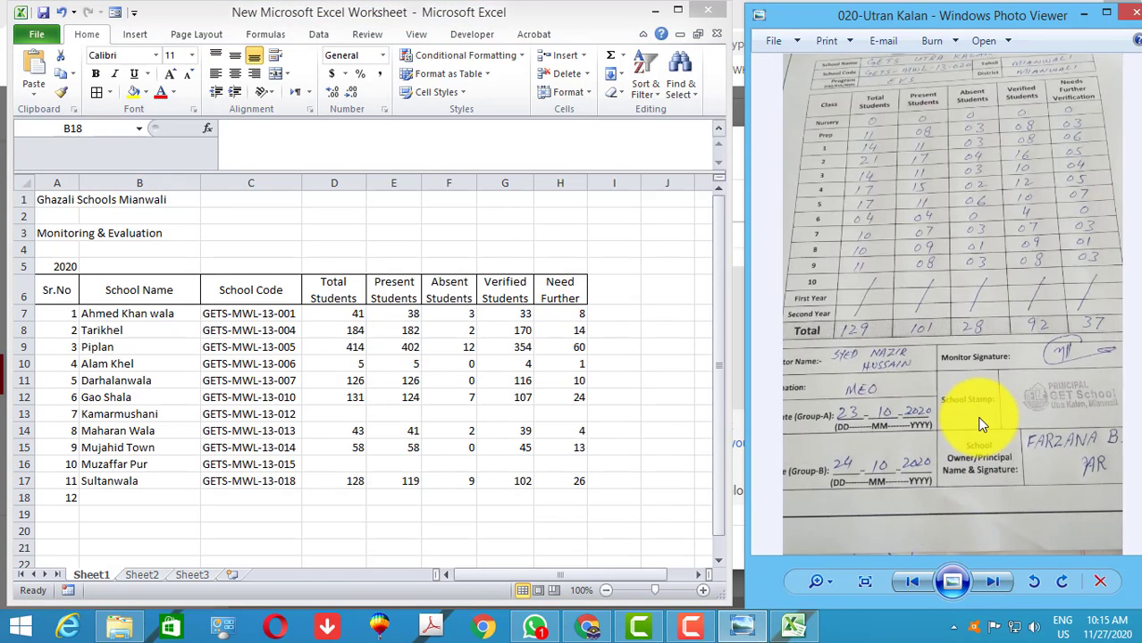
pyautogui.click(186, 516)
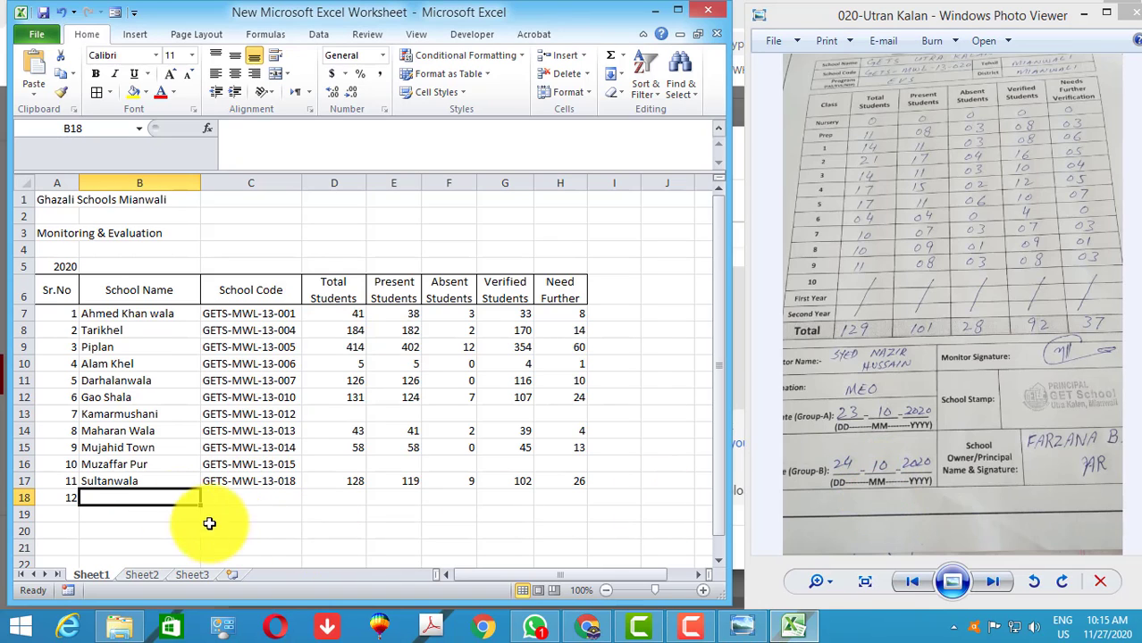
pyautogui.write('Tib')
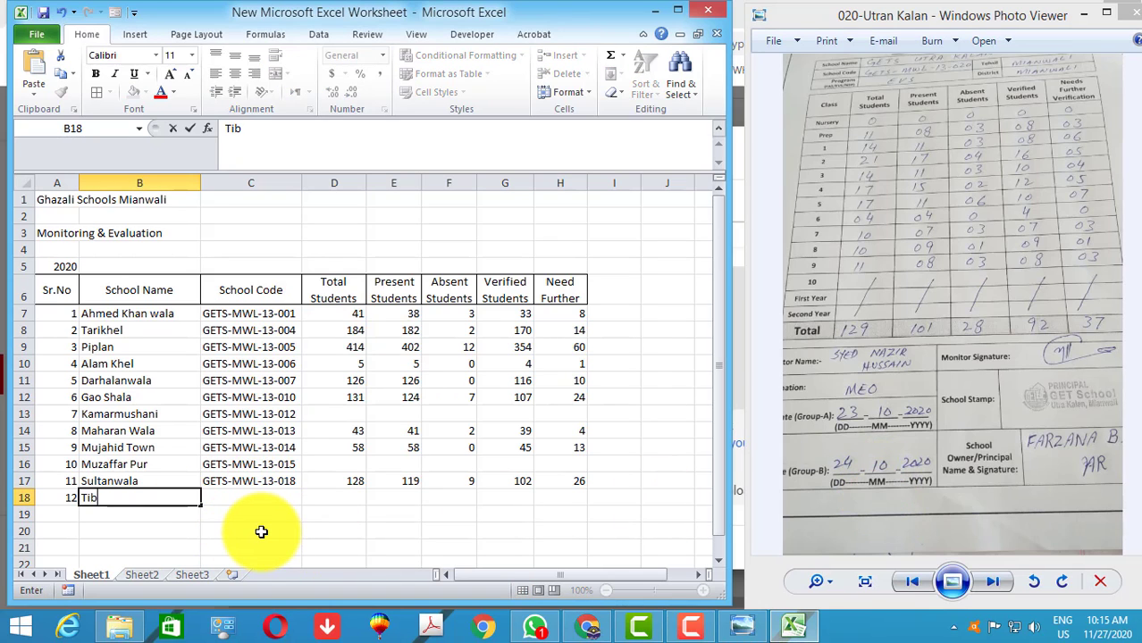
pyautogui.write('ba Qur')
pyautogui.write('esh')
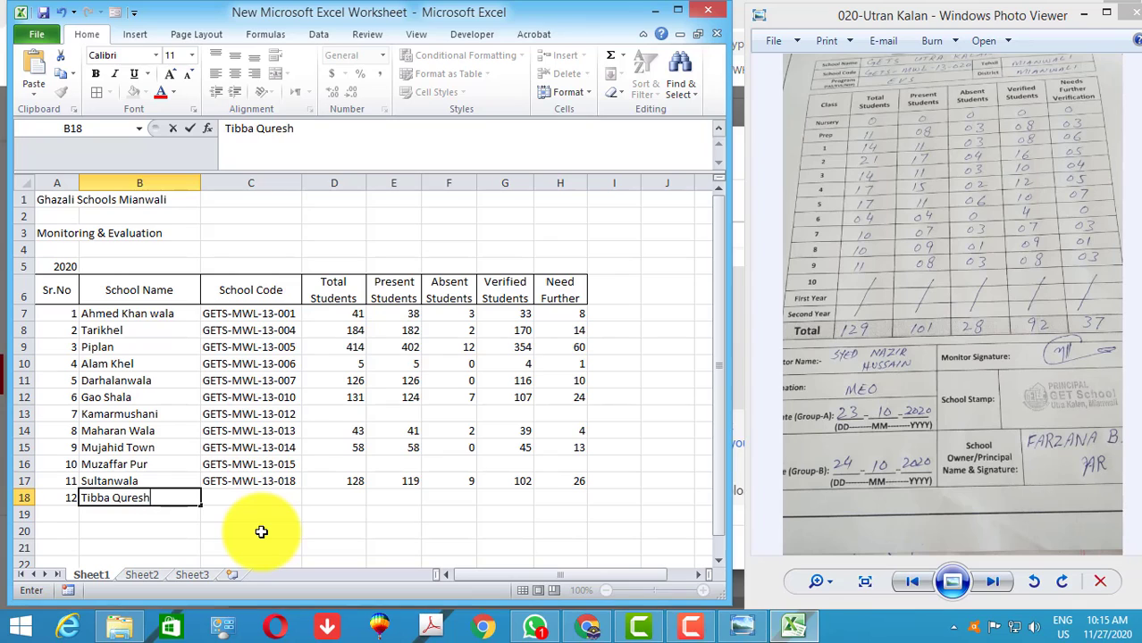
pyautogui.write('ian')
pyautogui.press('Tab')
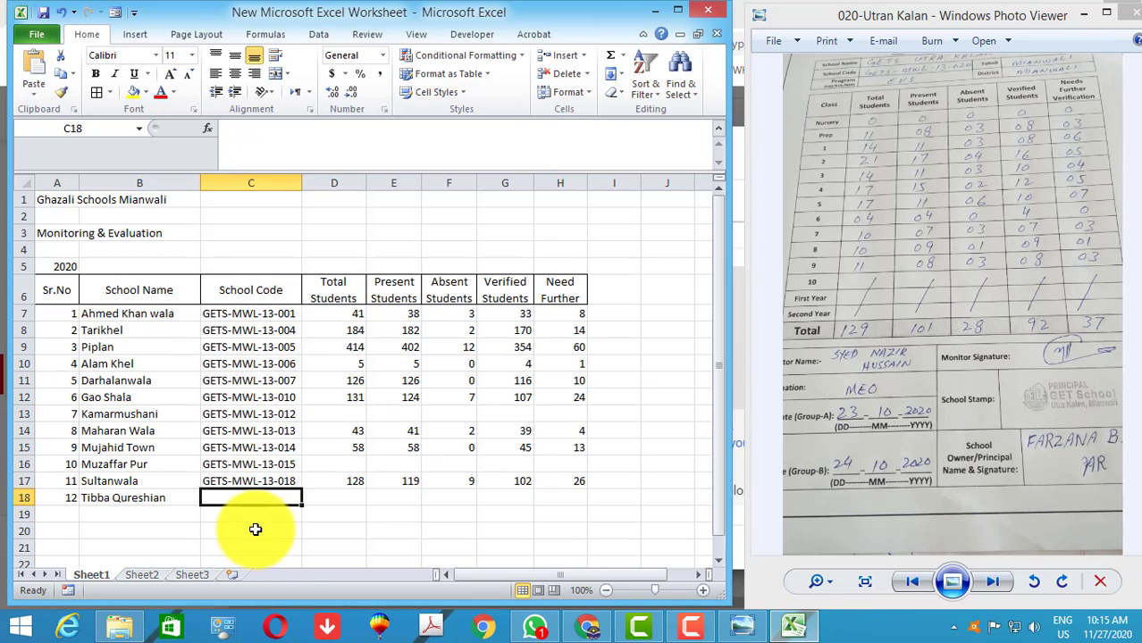
# Extend the code to GETS-MWL-13-019 in C18 and number row 19 as 13
pyautogui.click(279, 481)
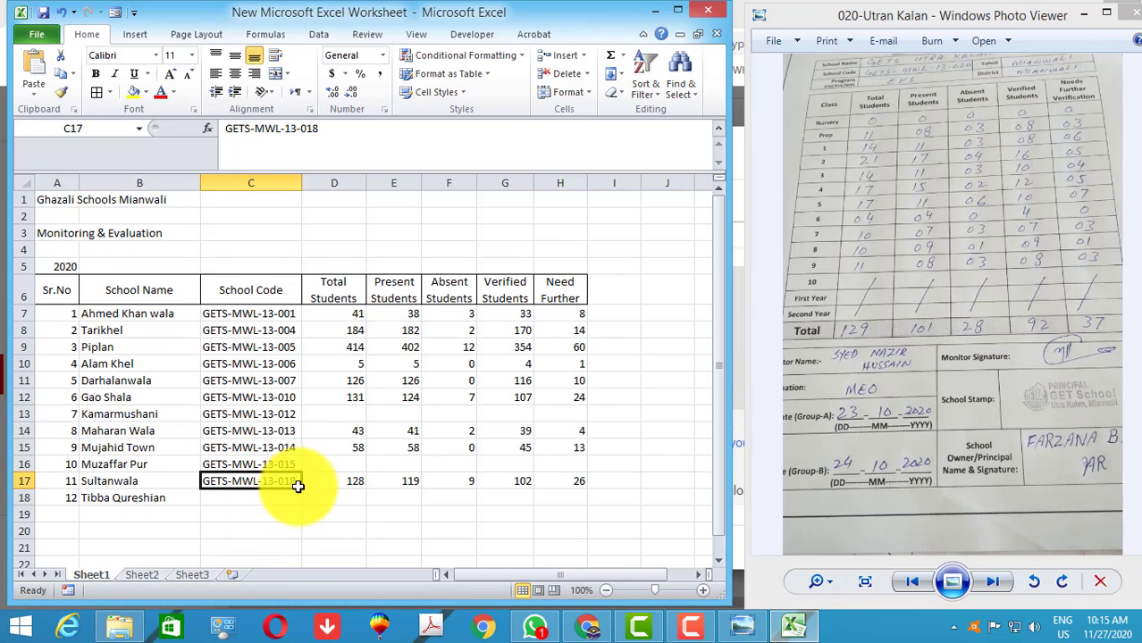
pyautogui.click(304, 483)
pyautogui.click(288, 483)
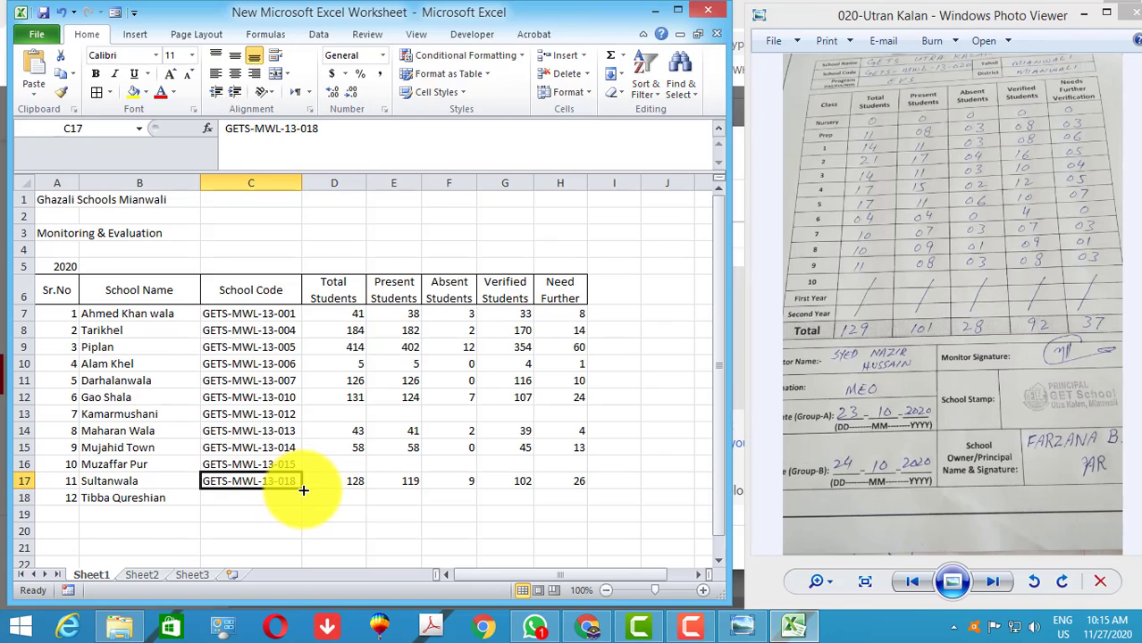
pyautogui.moveTo(300, 489); pyautogui.dragTo(300, 506)
pyautogui.click(338, 514)
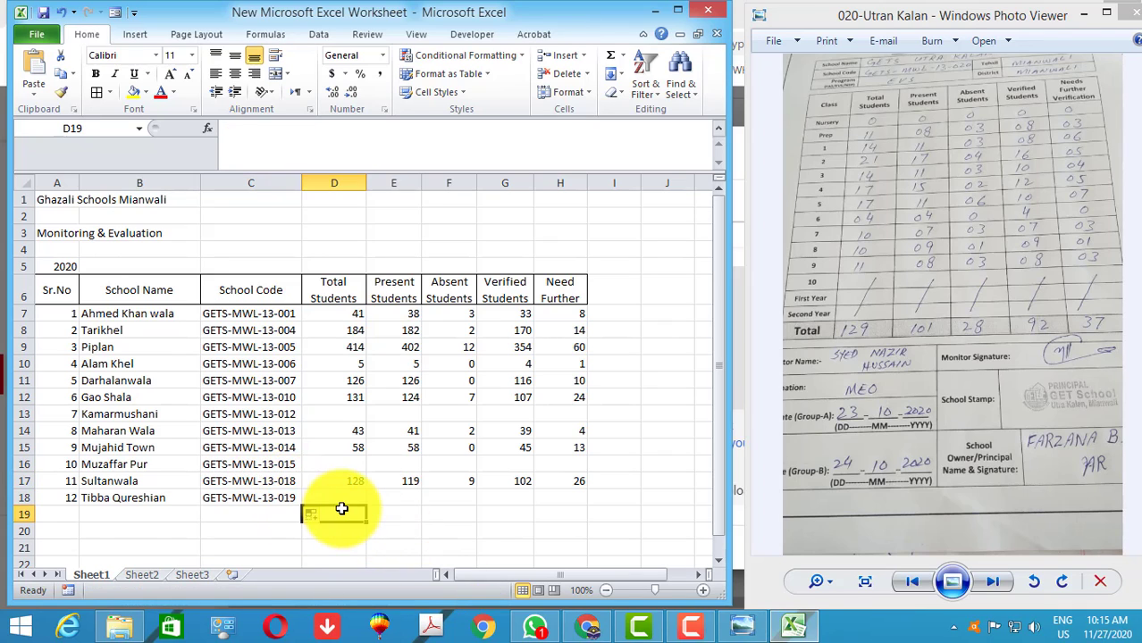
pyautogui.click(148, 515)
pyautogui.click(53, 514)
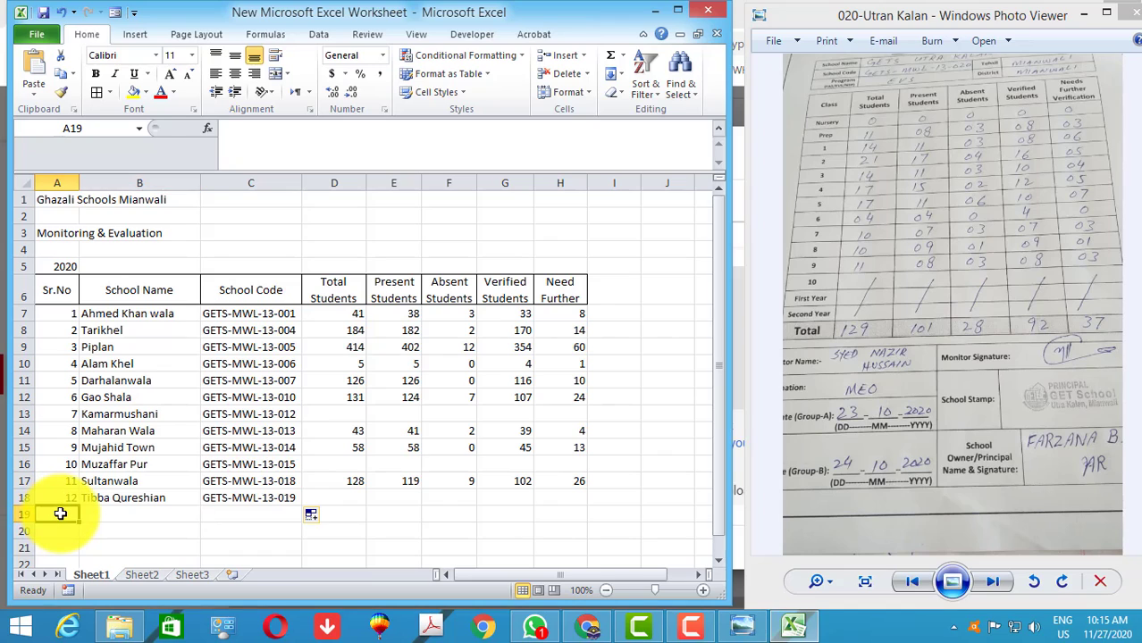
pyautogui.write('13')
pyautogui.press('Tab')
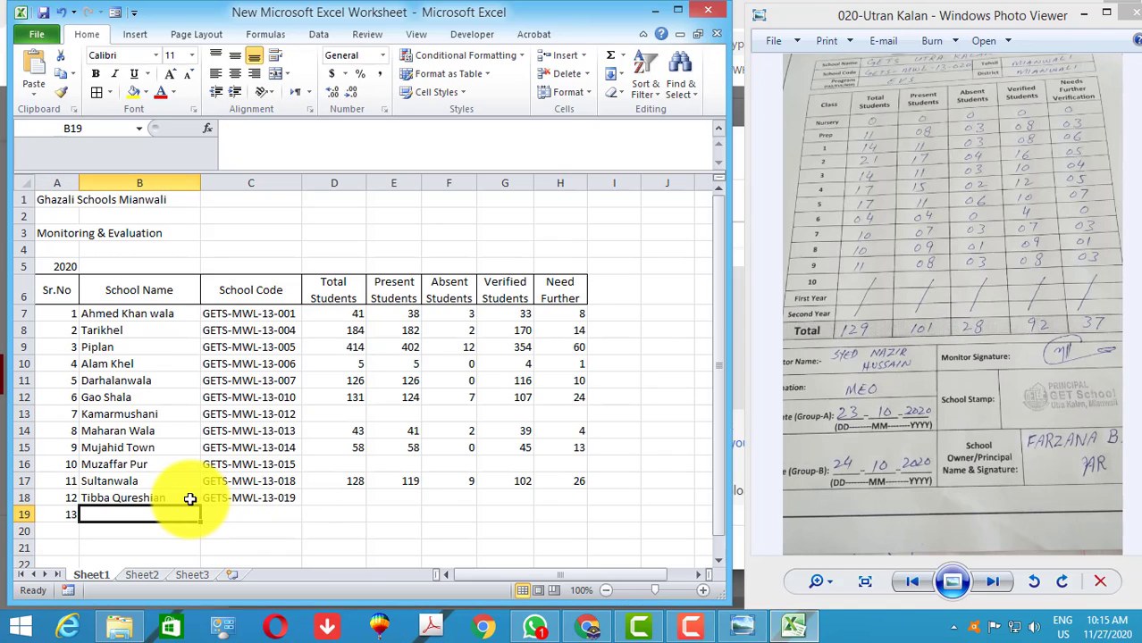
# Enter Utran Kalan in B19 and extend its code to GETS-MWL-13-020
pyautogui.click(158, 501)
pyautogui.press('Down')
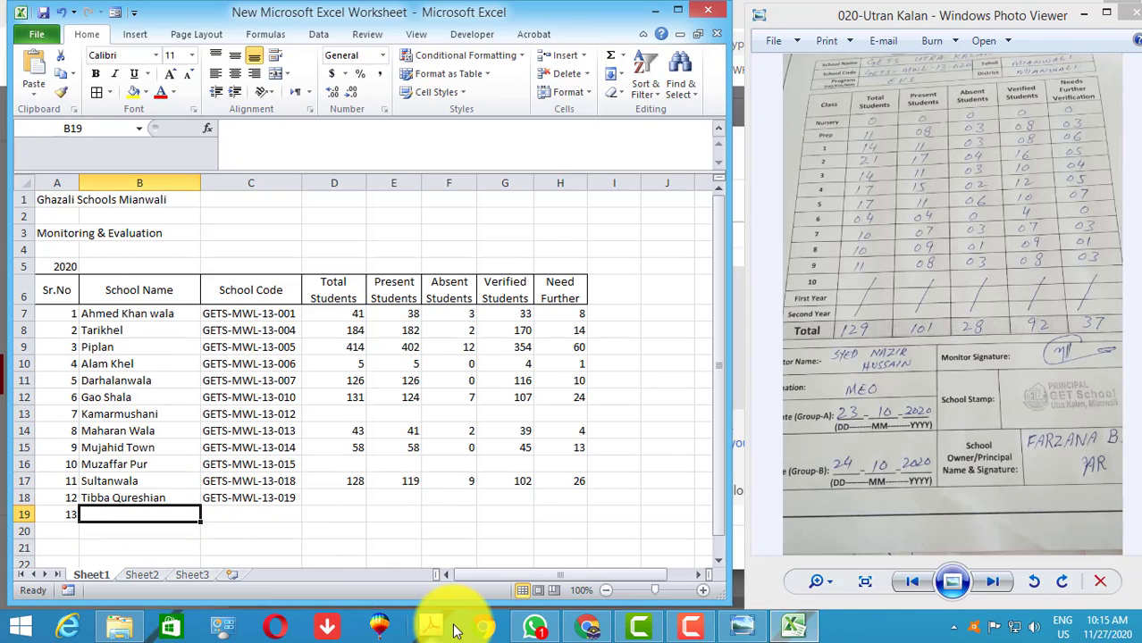
pyautogui.write('Utran Ka')
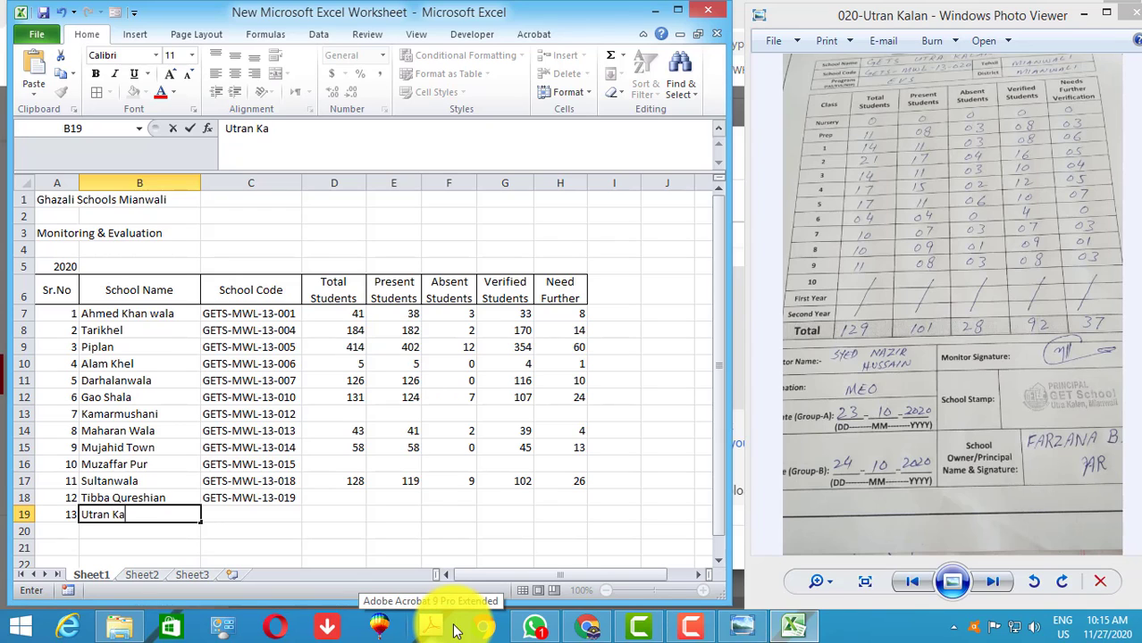
pyautogui.write('n')
pyautogui.press('Tab')
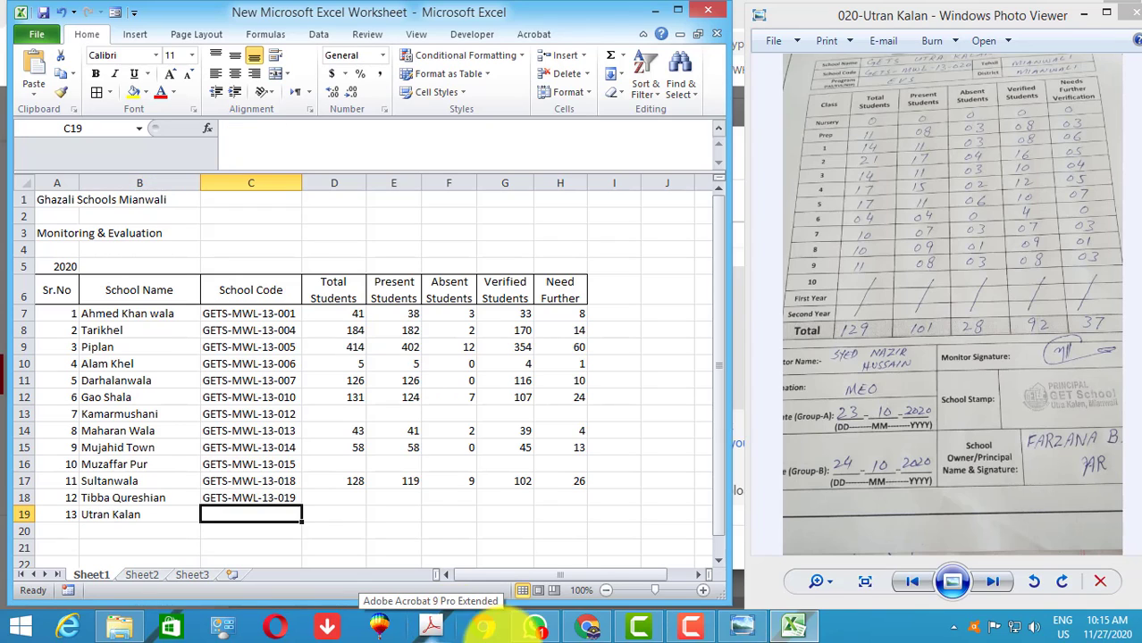
pyautogui.click(273, 499)
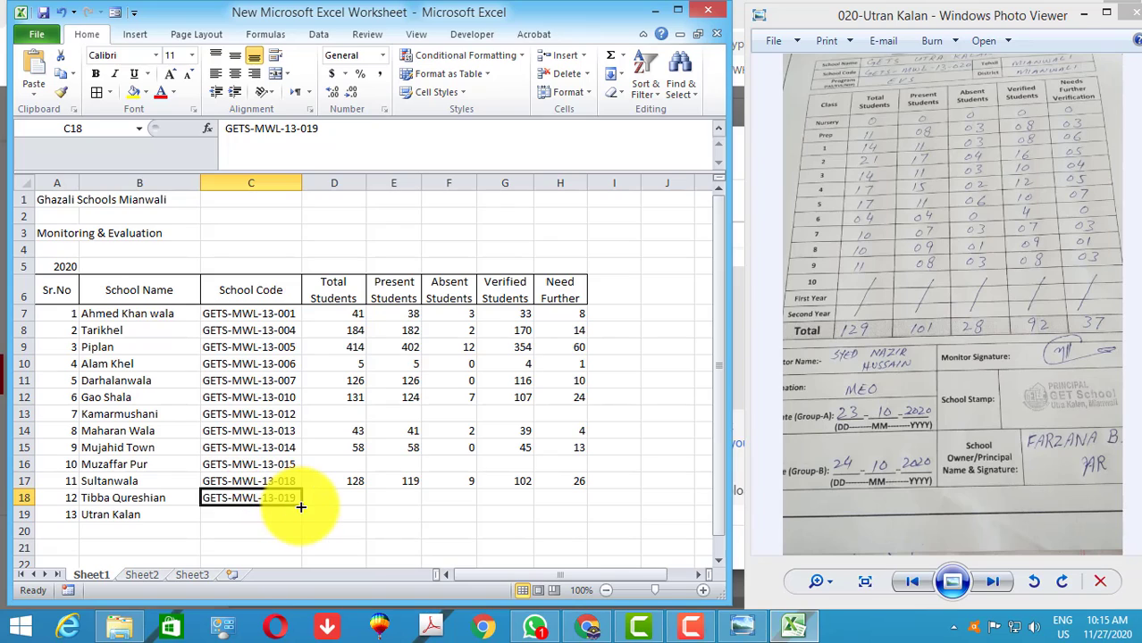
pyautogui.moveTo(301, 505); pyautogui.dragTo(298, 527)
# Fill Utran Kalan's counts 129, 101, 28, 92 and 37 in D19:H19
pyautogui.click(334, 515)
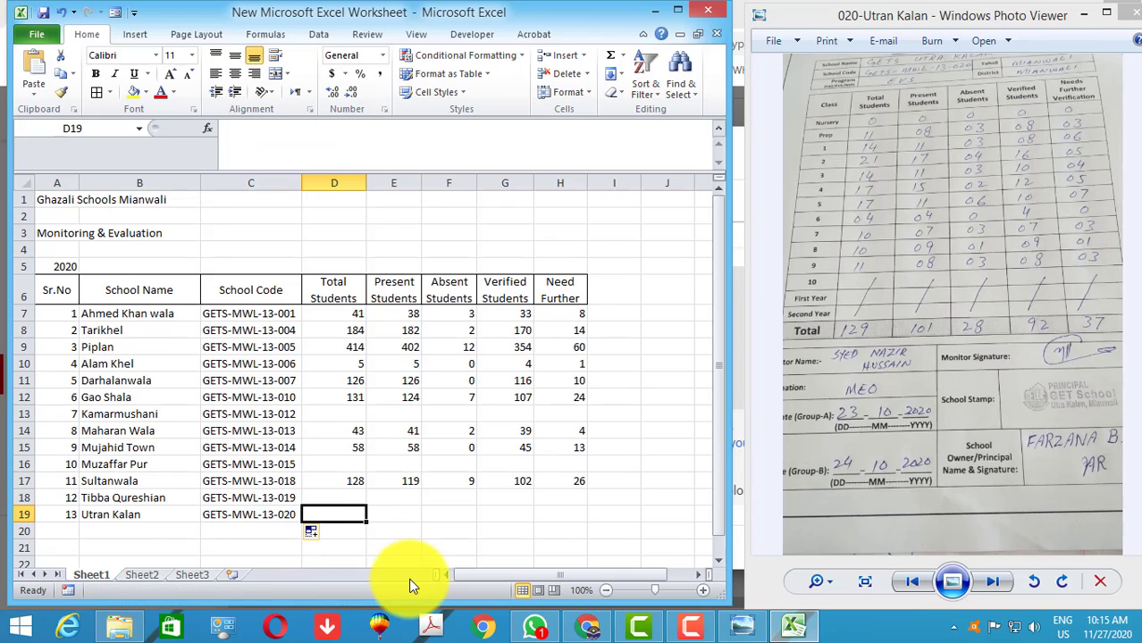
pyautogui.write('129')
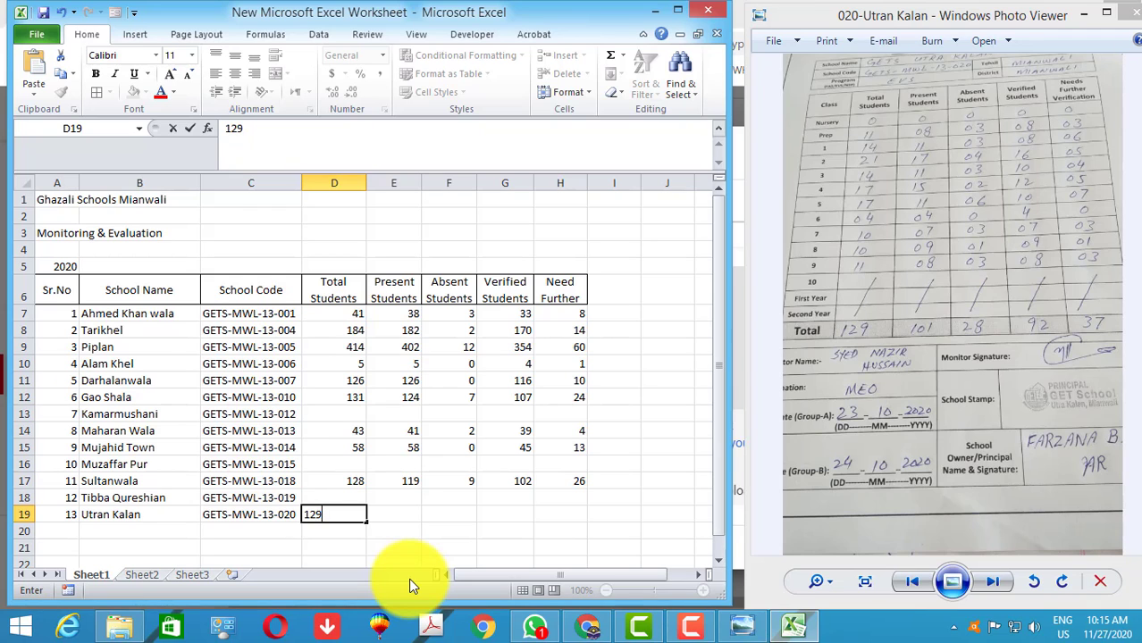
pyautogui.moveTo(1064, 237)
pyautogui.mouseDown()
pyautogui.moveTo(1017, 305)
pyautogui.moveTo(1019, 241)
pyautogui.mouseUp()
pyautogui.click(358, 514)
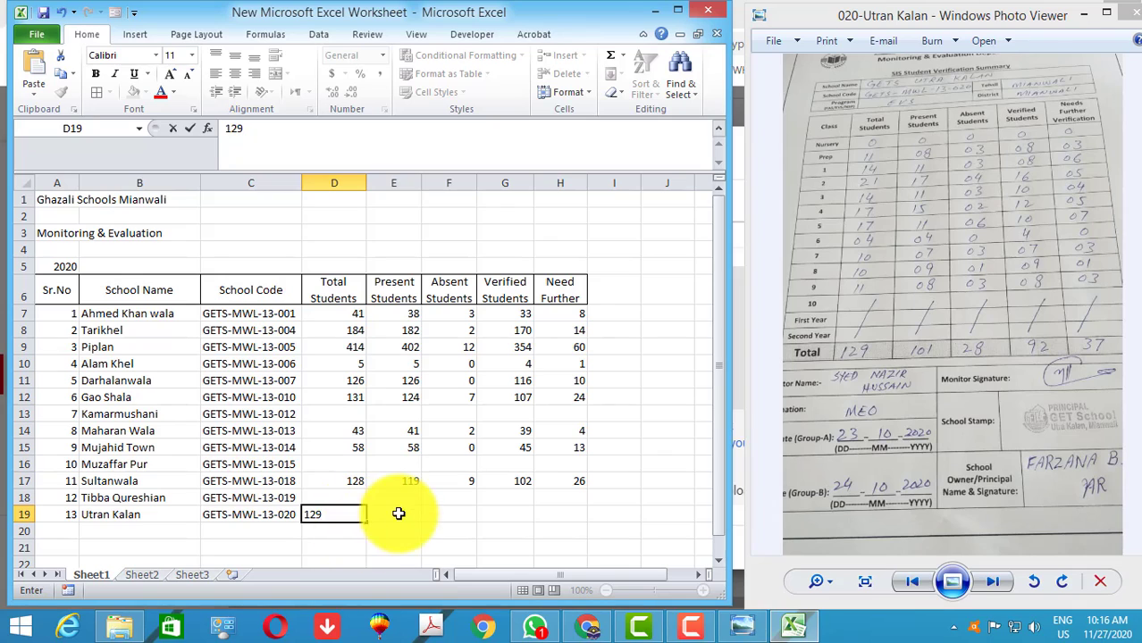
pyautogui.click(395, 511)
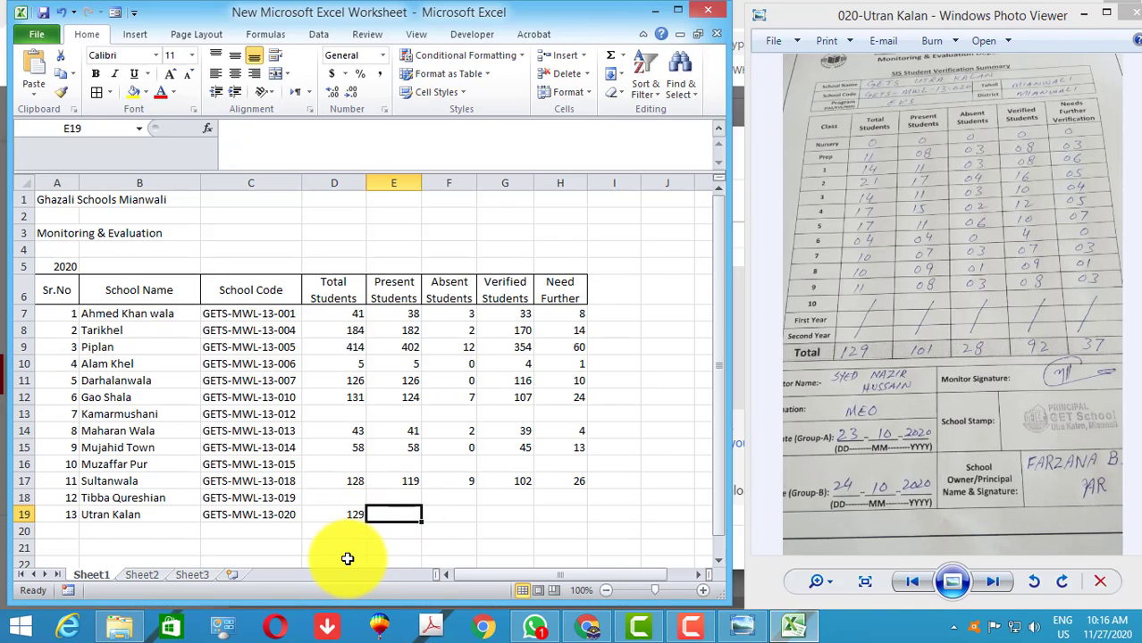
pyautogui.write('101')
pyautogui.press('Tab')
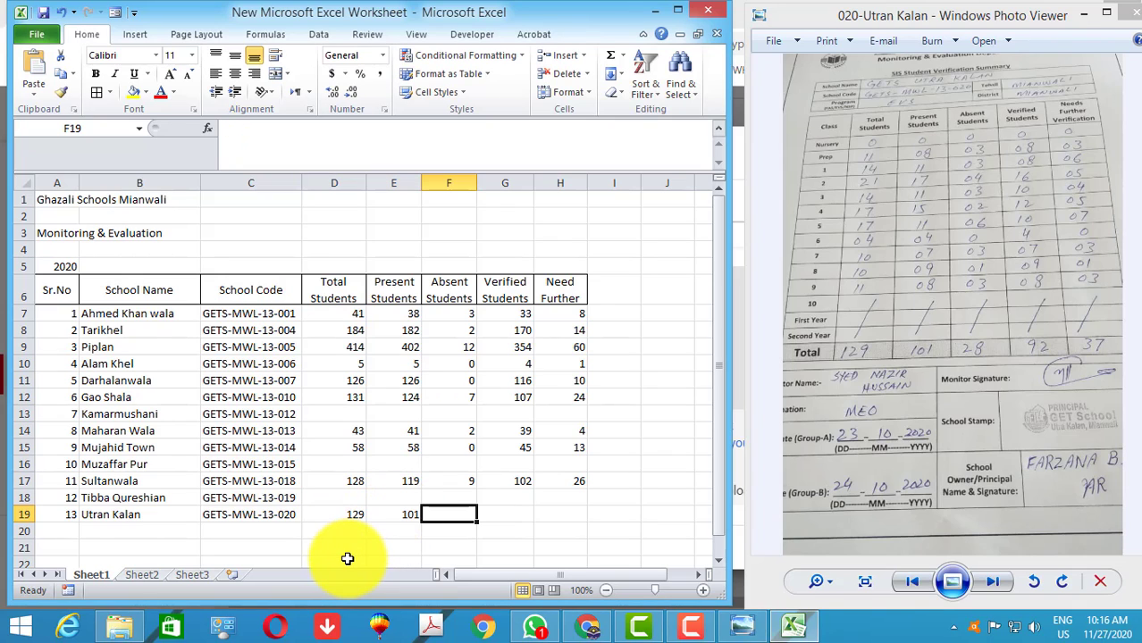
pyautogui.write('28')
pyautogui.press('Tab')
pyautogui.write('92')
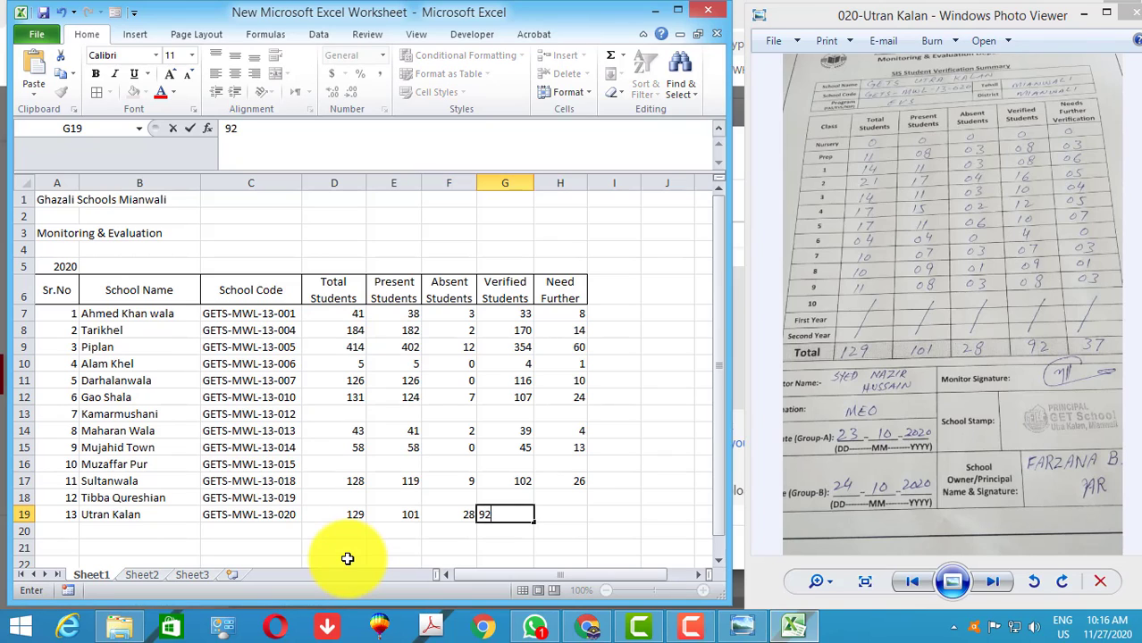
pyautogui.press('Tab')
pyautogui.write('37')
pyautogui.press('Tab')
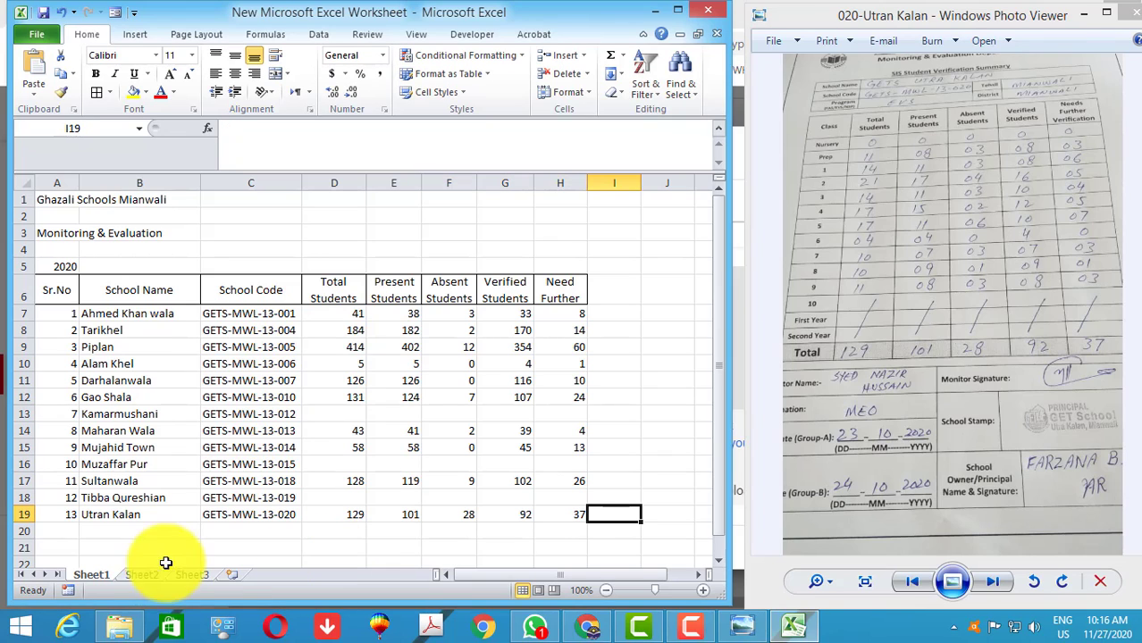
pyautogui.click(69, 532)
# Number row 20 as 14 and enter the school name Wan Bhachran
pyautogui.write('14')
pyautogui.press('Tab')
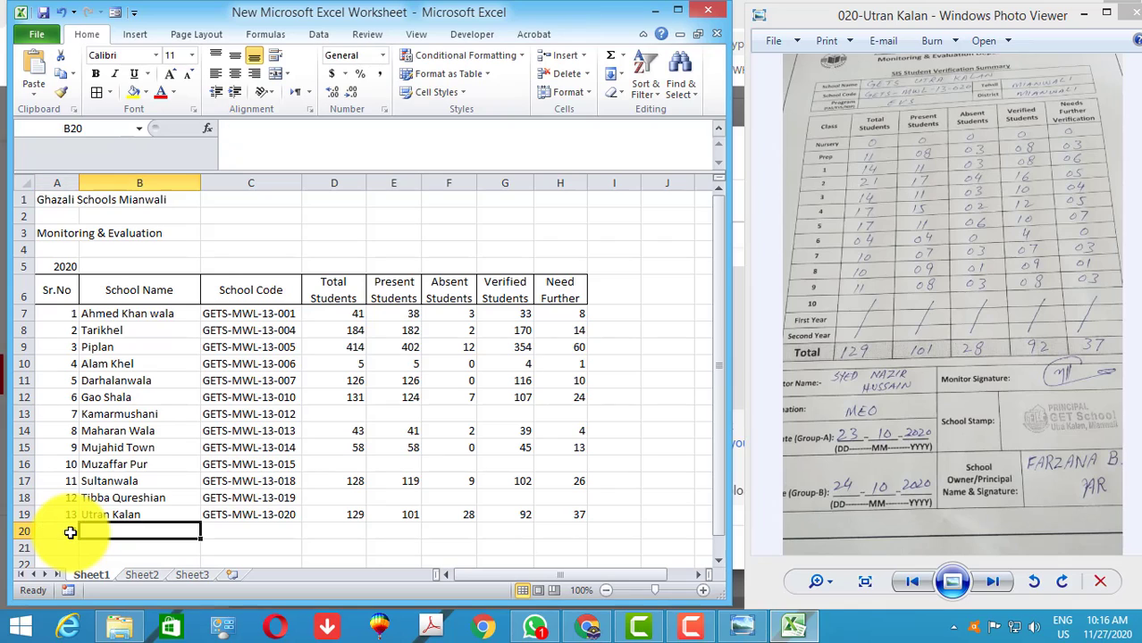
pyautogui.write('Wan')
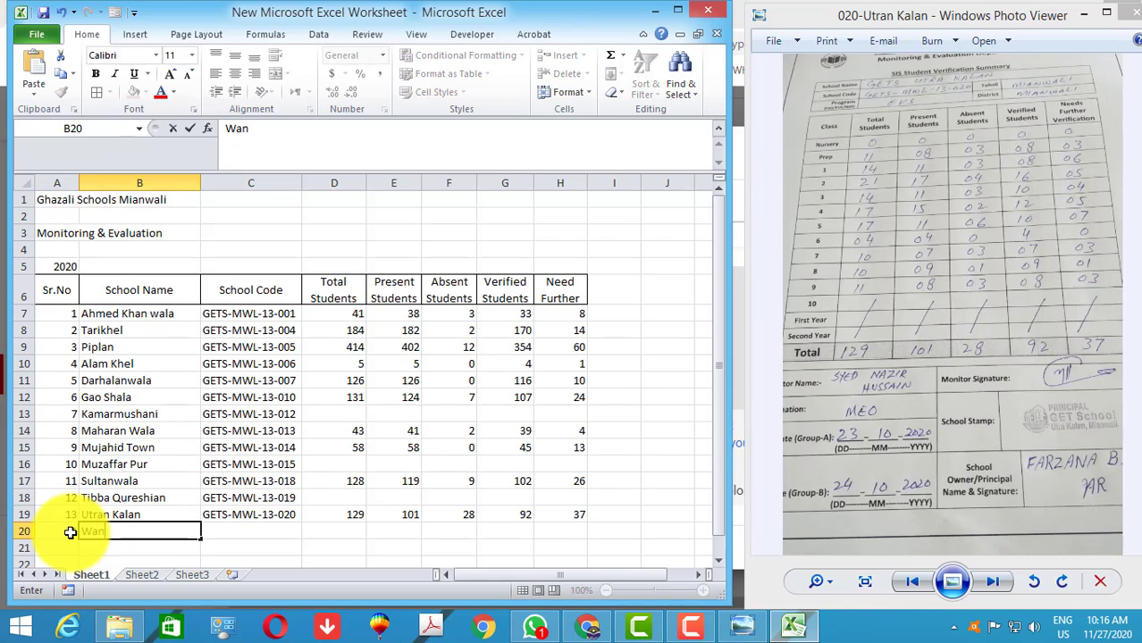
pyautogui.write(' bah')
pyautogui.press('BackSpace')
pyautogui.press('BackSpace')
pyautogui.write('chrna')
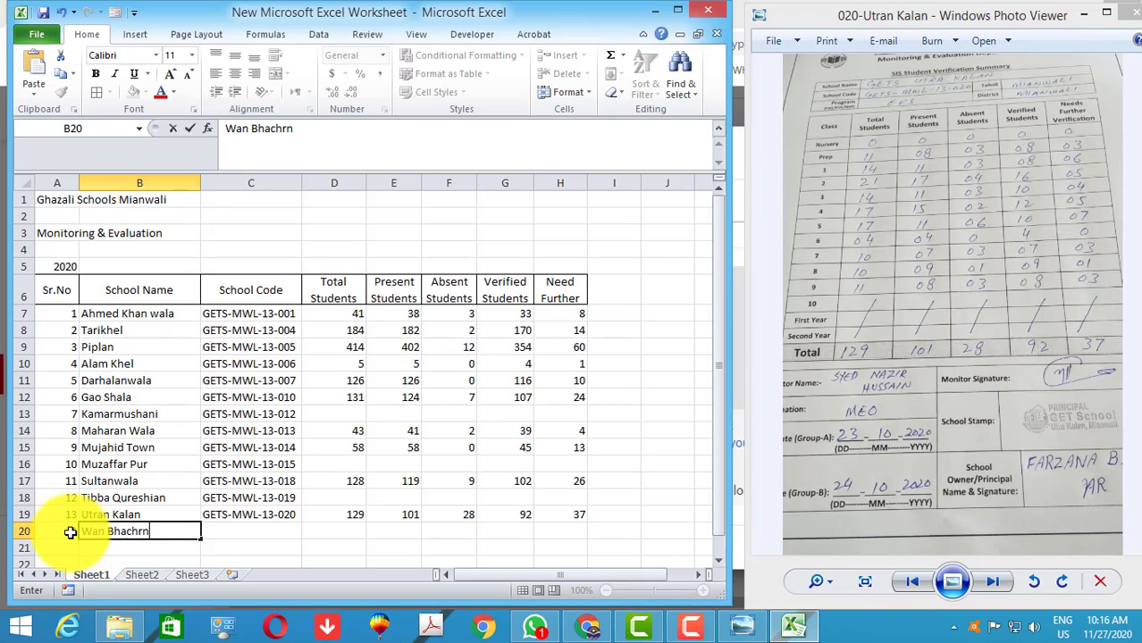
pyautogui.press('Tab')
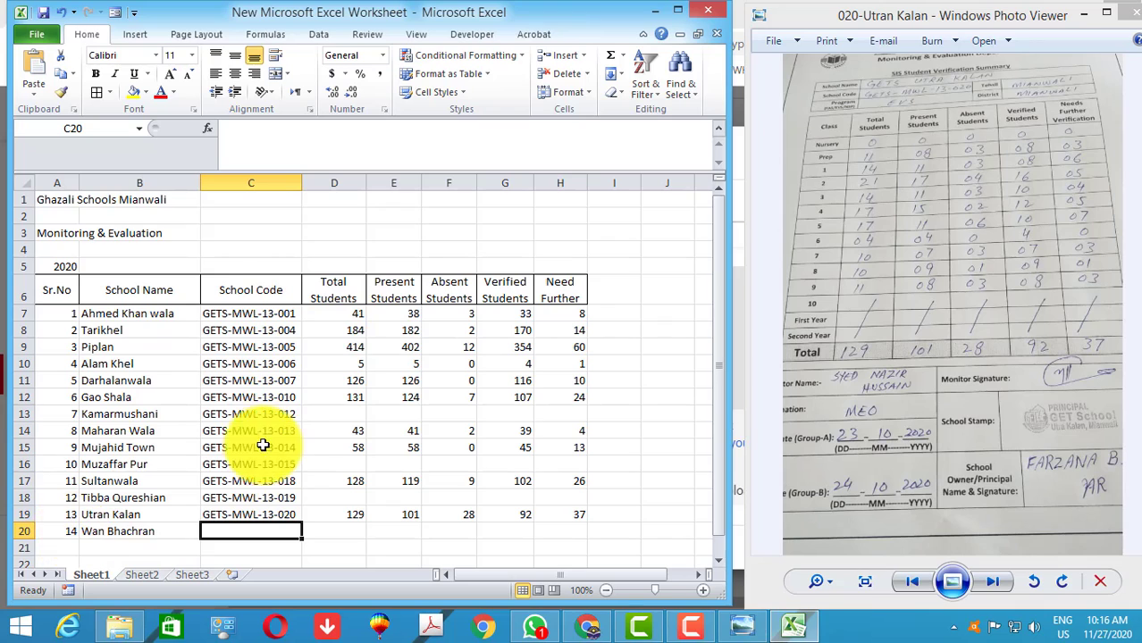
# Extend the code to GETS-MWL-13-021 and fill serial numbers down to 17
pyautogui.scroll(-2, 257, 451)
pyautogui.click(268, 402)
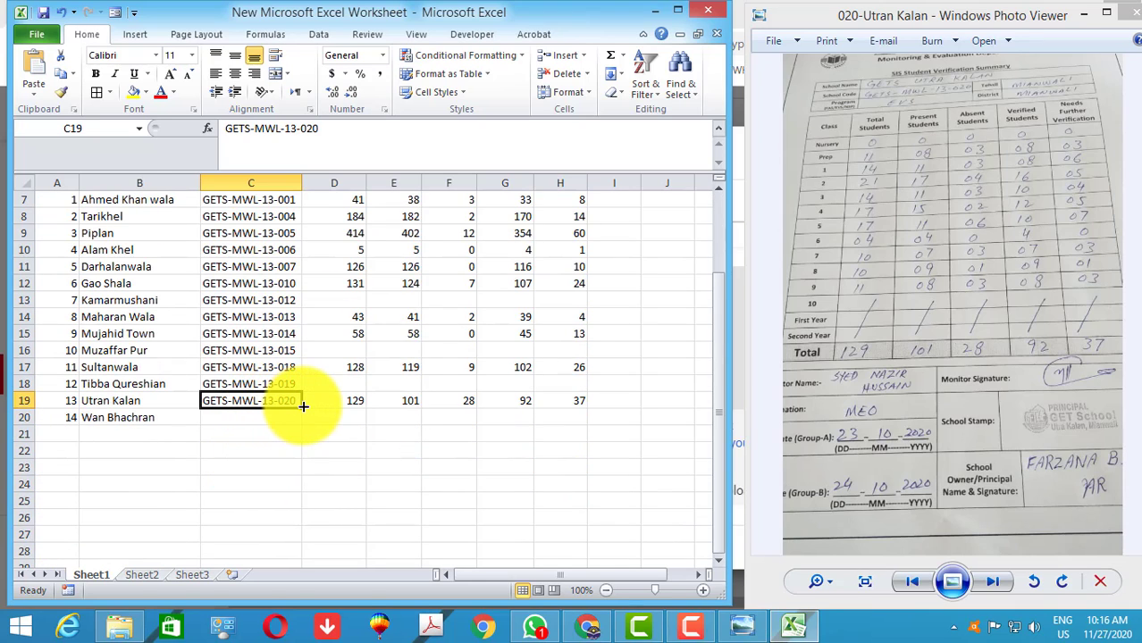
pyautogui.moveTo(302, 408); pyautogui.dragTo(329, 419)
pyautogui.click(329, 420)
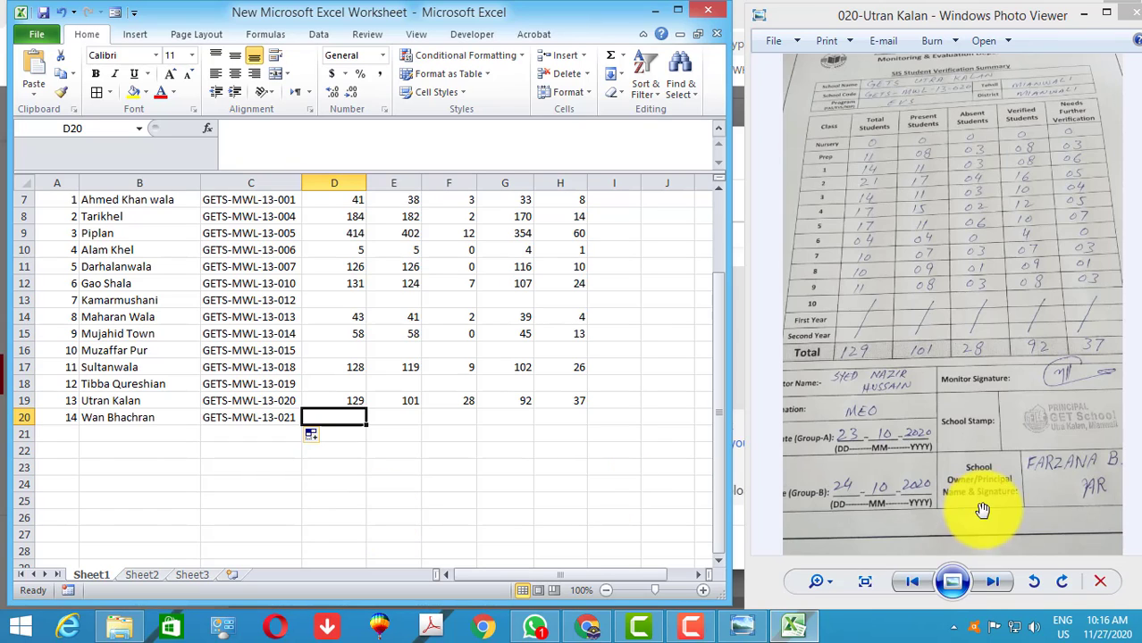
pyautogui.click(999, 582)
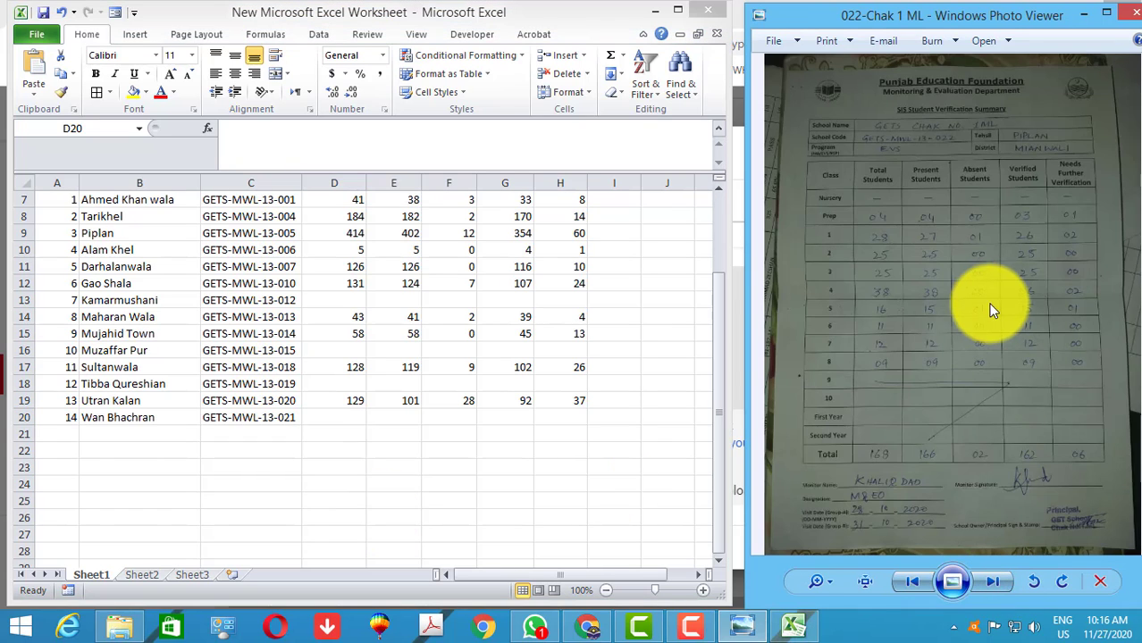
pyautogui.click(410, 471)
pyautogui.moveTo(68, 386); pyautogui.dragTo(70, 483)
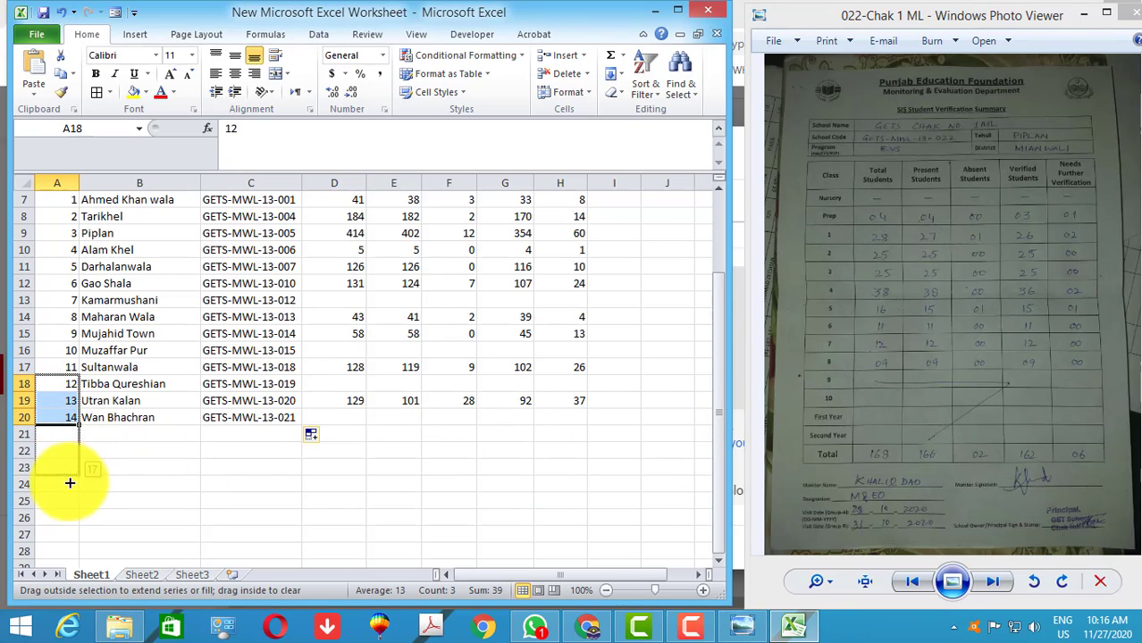
# Enter Chak 1 ML in row 21 with code GETS-MWL-13-022
pyautogui.click(94, 434)
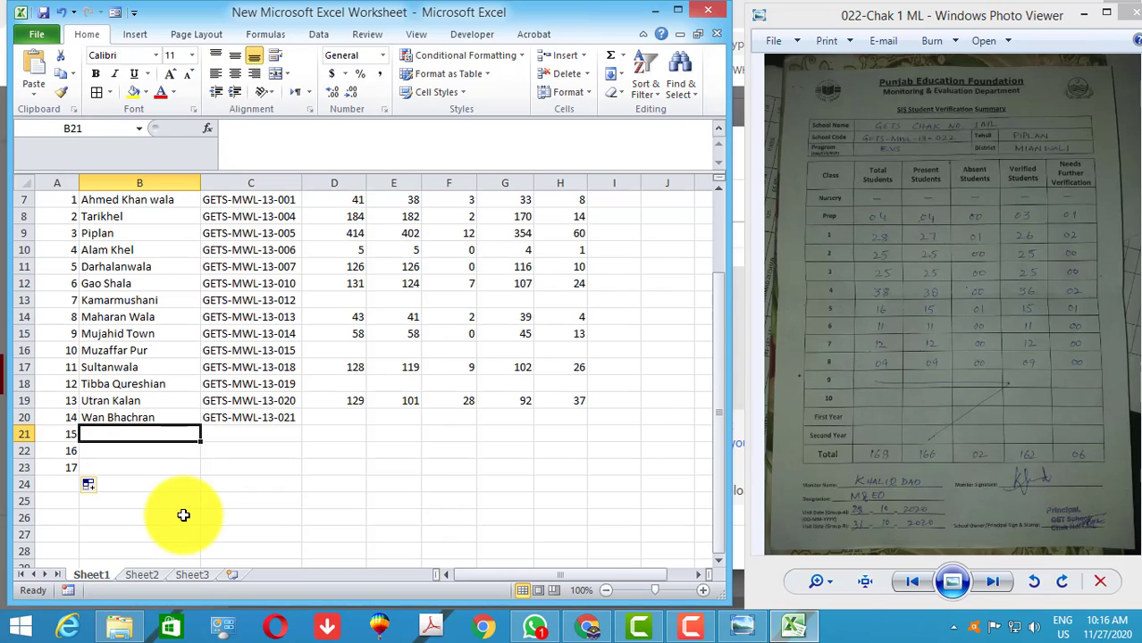
pyautogui.write('Ch')
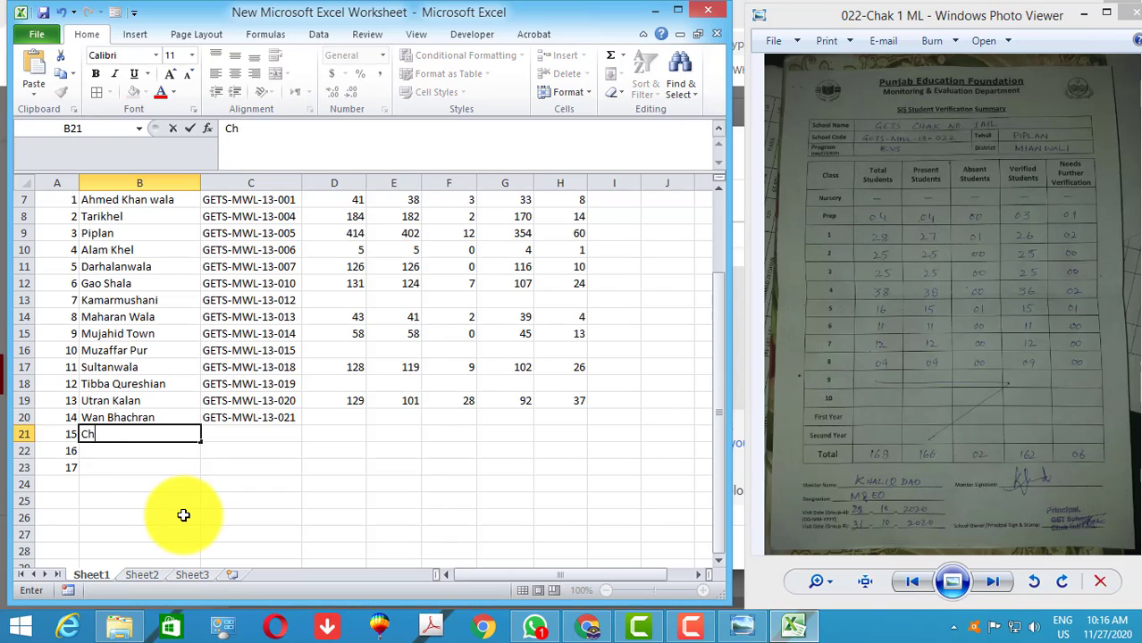
pyautogui.write('ML')
pyautogui.press('Tab')
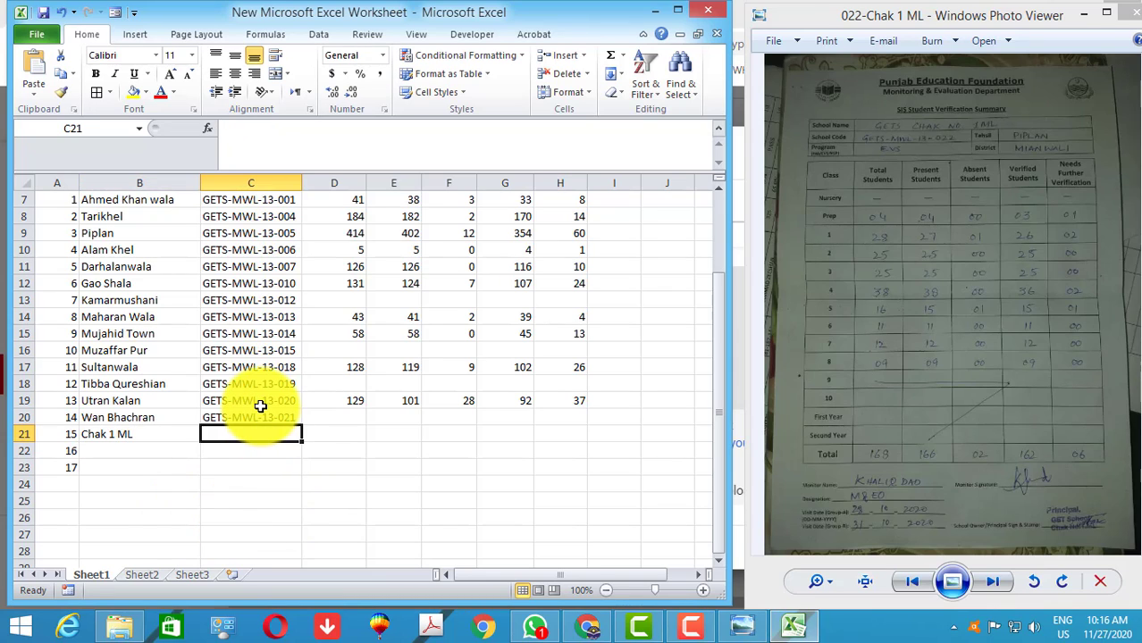
pyautogui.click(265, 414)
pyautogui.click(304, 422)
pyautogui.click(299, 422)
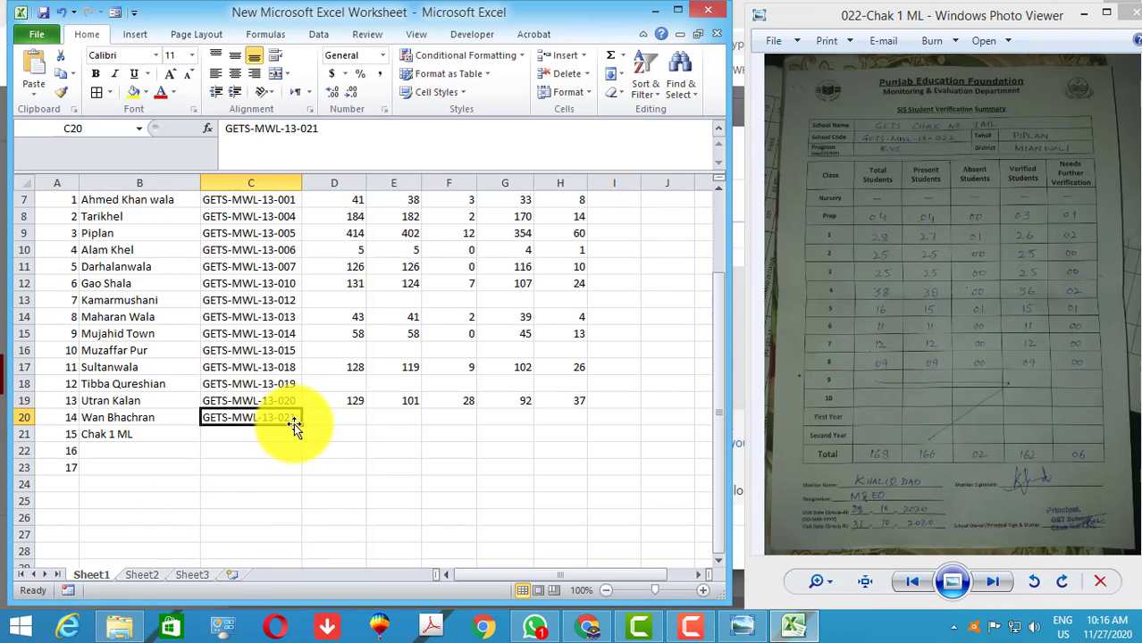
pyautogui.moveTo(301, 425); pyautogui.dragTo(301, 438)
pyautogui.click(331, 435)
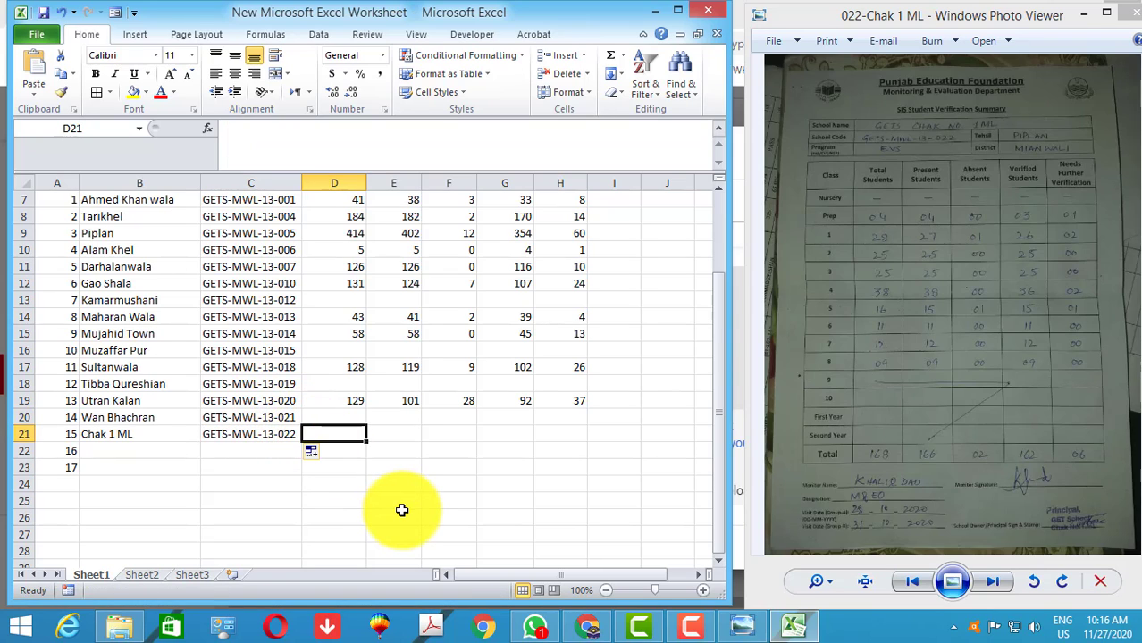
# Fill Chak 1 ML's counts 168, 166, 2, 162 and 6
pyautogui.write('168')
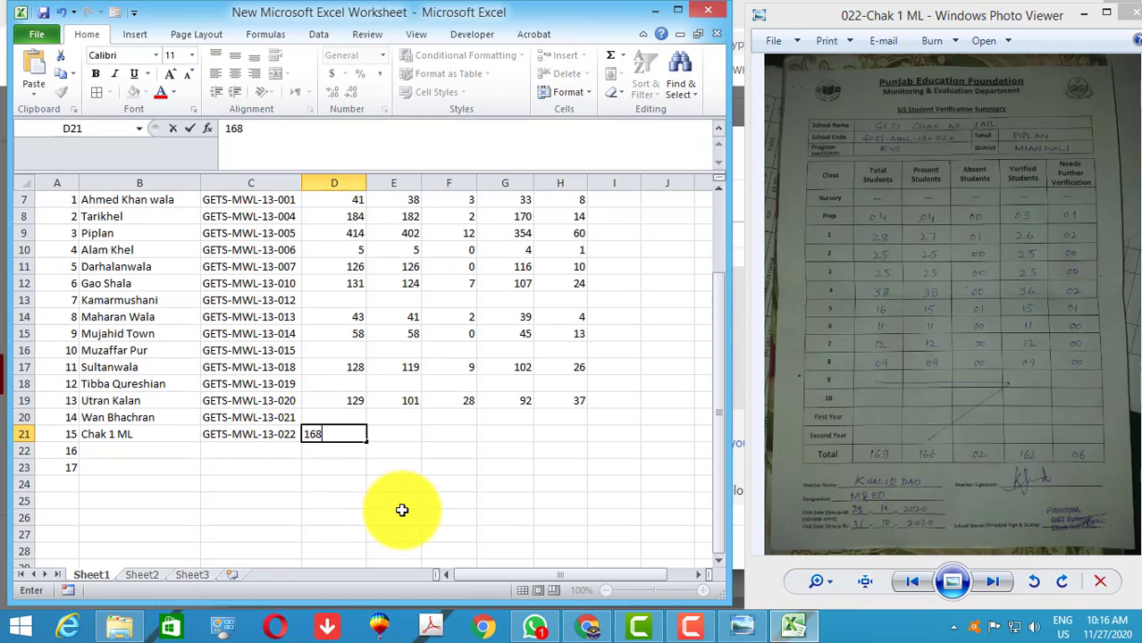
pyautogui.press('Tab')
pyautogui.write('16')
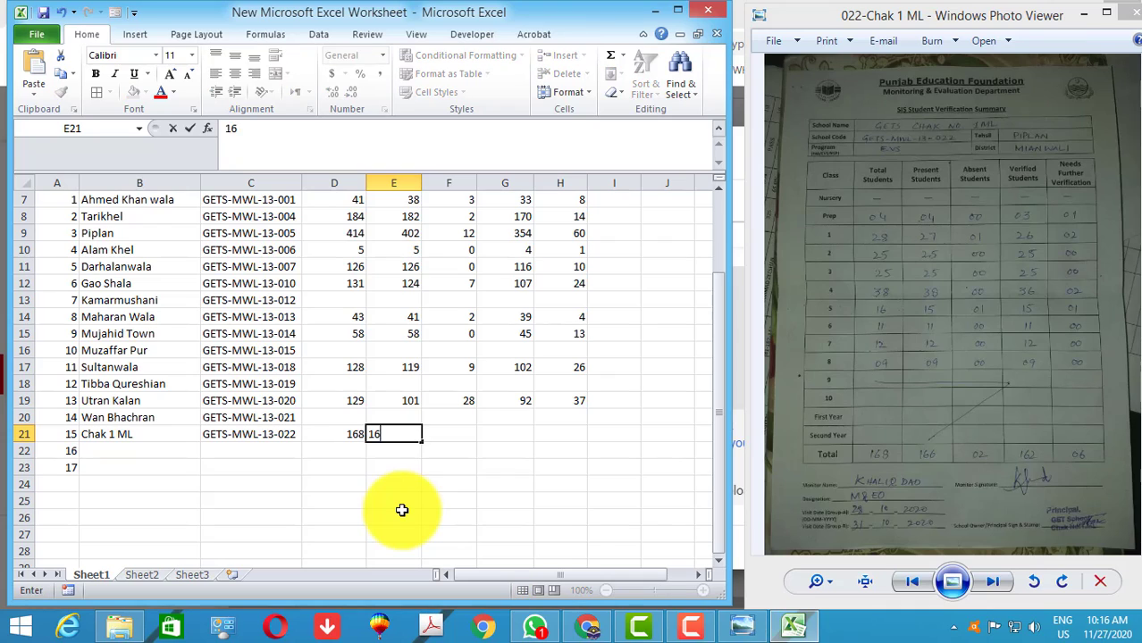
pyautogui.write('6')
pyautogui.press('Tab')
pyautogui.write('2')
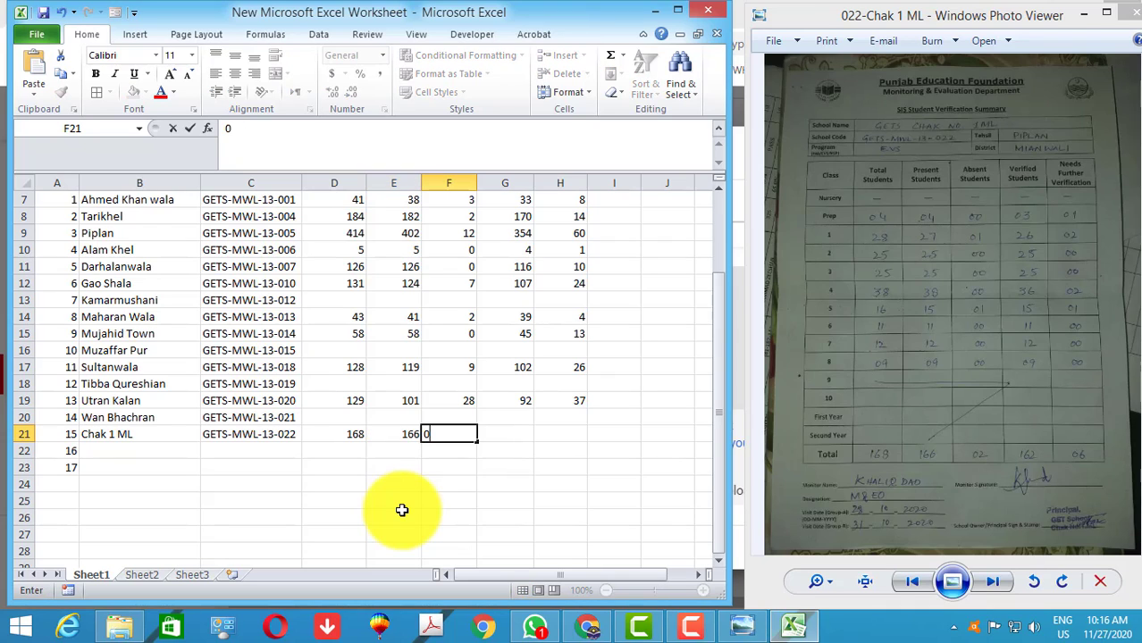
pyautogui.press('Tab')
pyautogui.write('16')
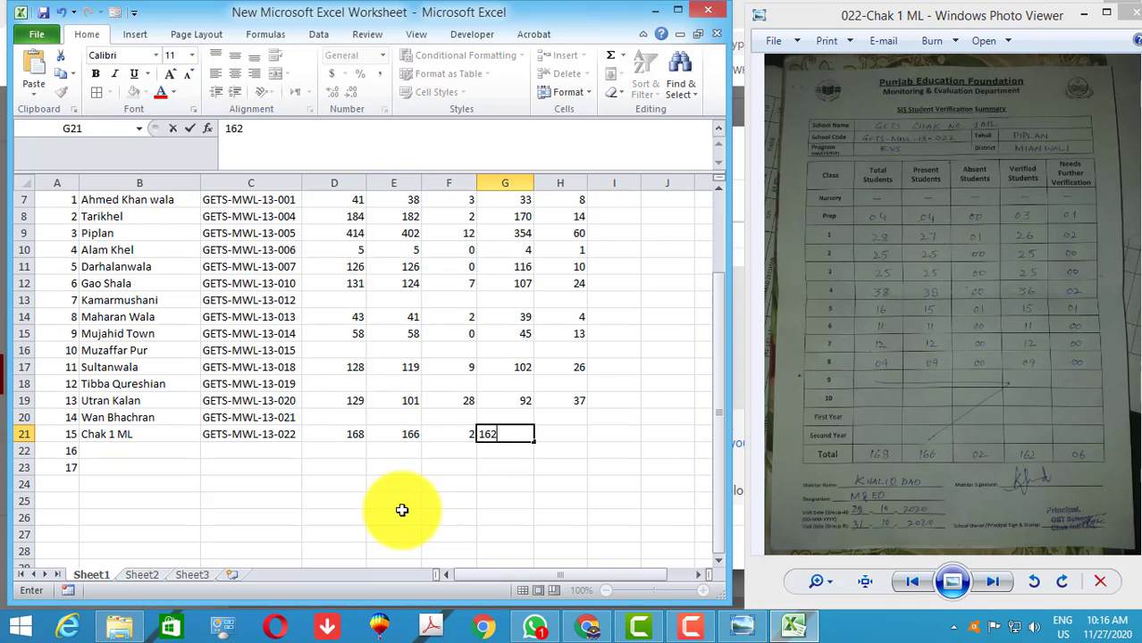
pyautogui.press('Tab')
pyautogui.write('06')
pyautogui.press('Tab')
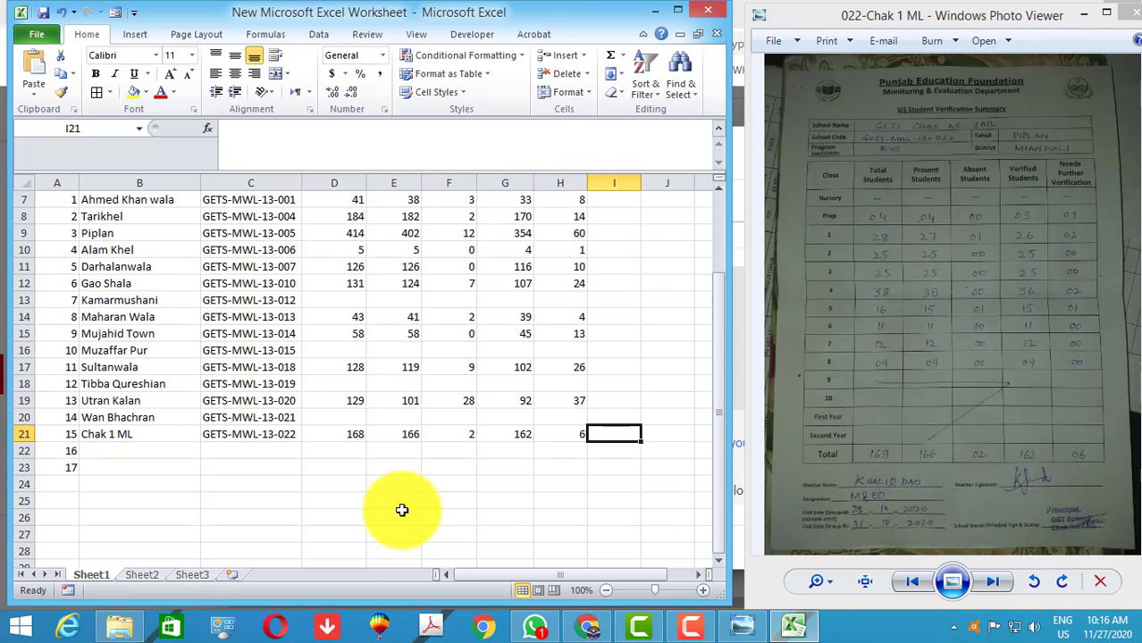
# Enter Dab Balochan in row 22 and extend school codes to GETS-MWL-13-025
pyautogui.click(130, 451)
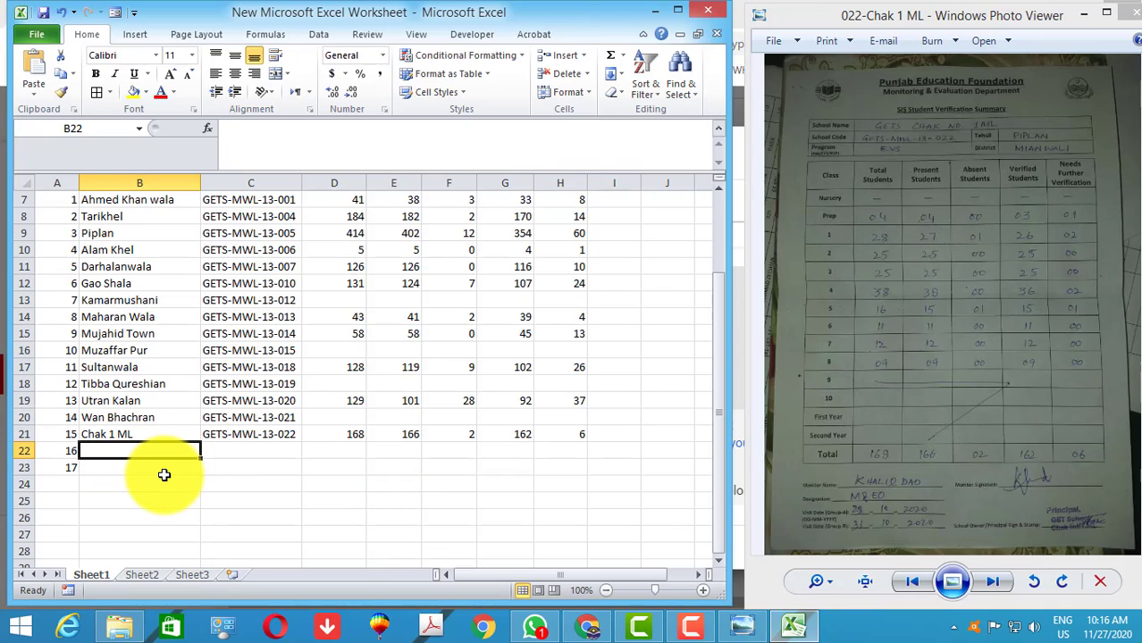
pyautogui.write('Dab Balochan')
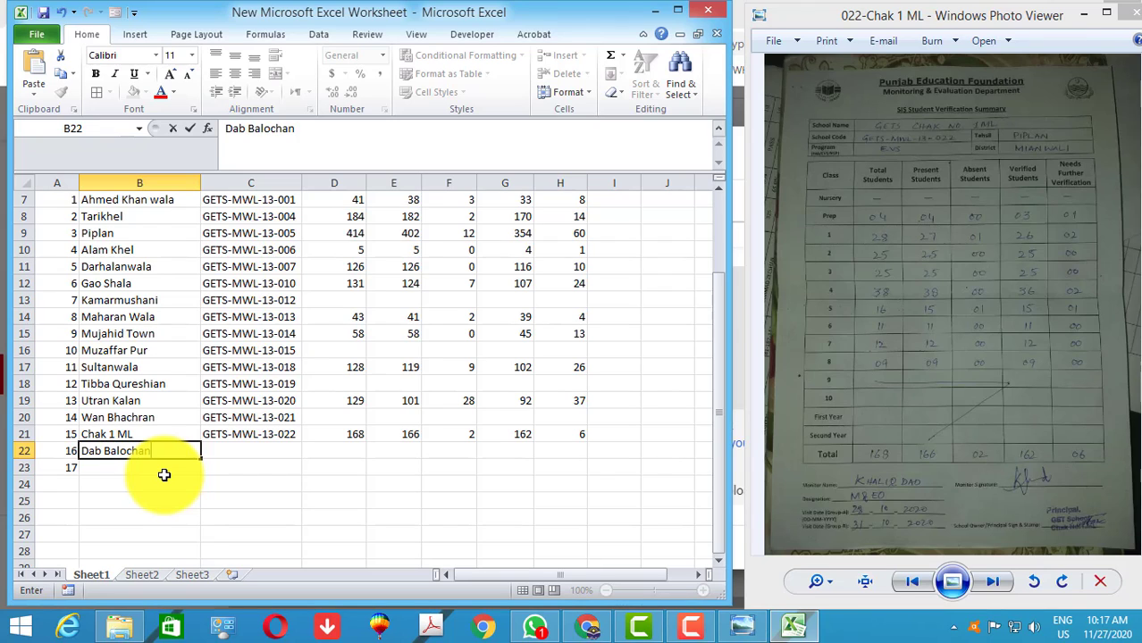
pyautogui.press('Tab')
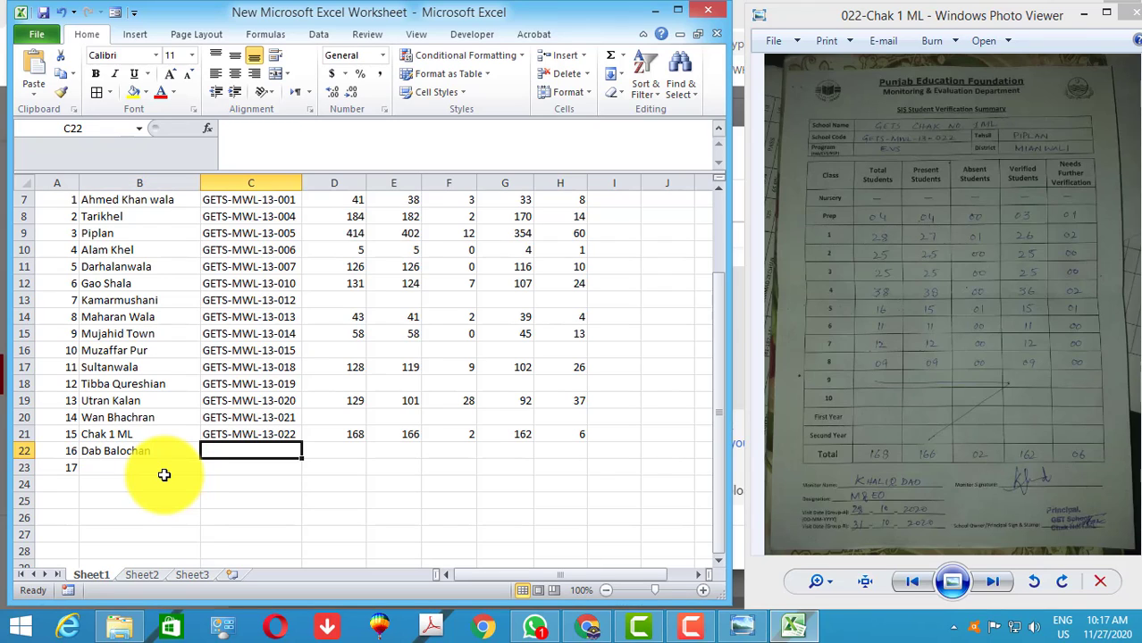
pyautogui.click(288, 434)
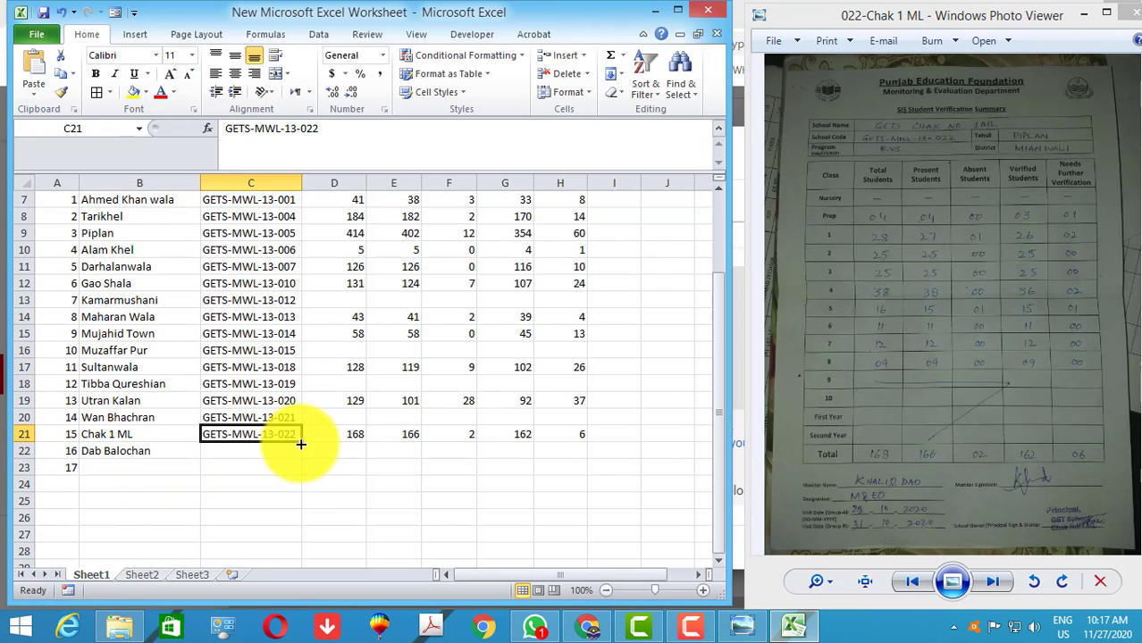
pyautogui.moveTo(301, 444); pyautogui.dragTo(302, 492)
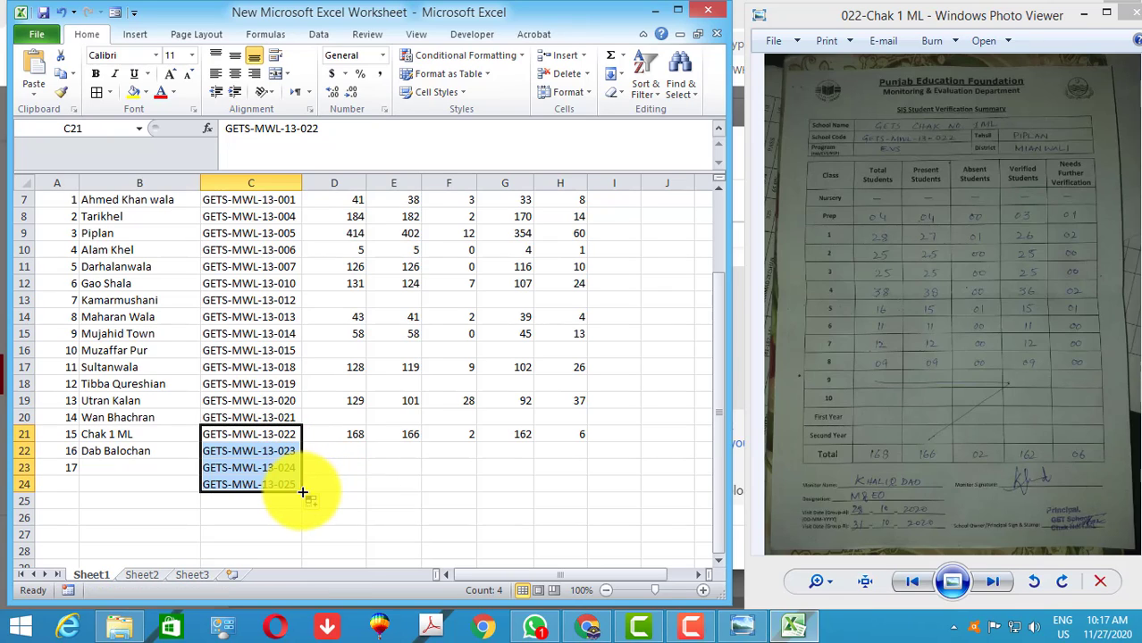
pyautogui.click(317, 452)
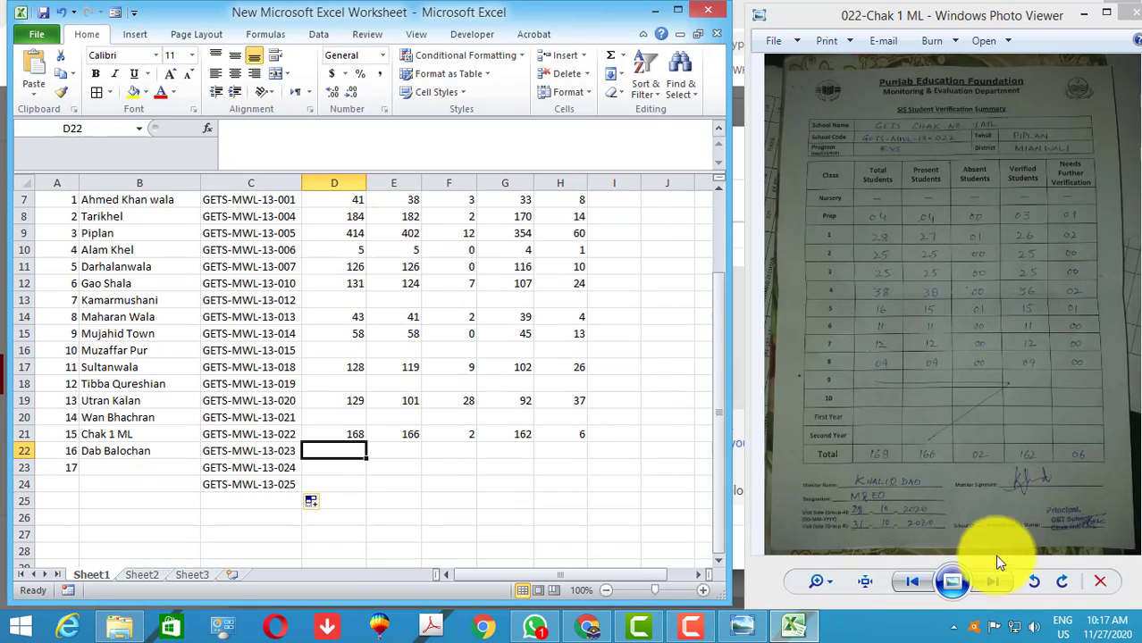
# Enter the school name Kundian Iqbal in B23
pyautogui.click(991, 582)
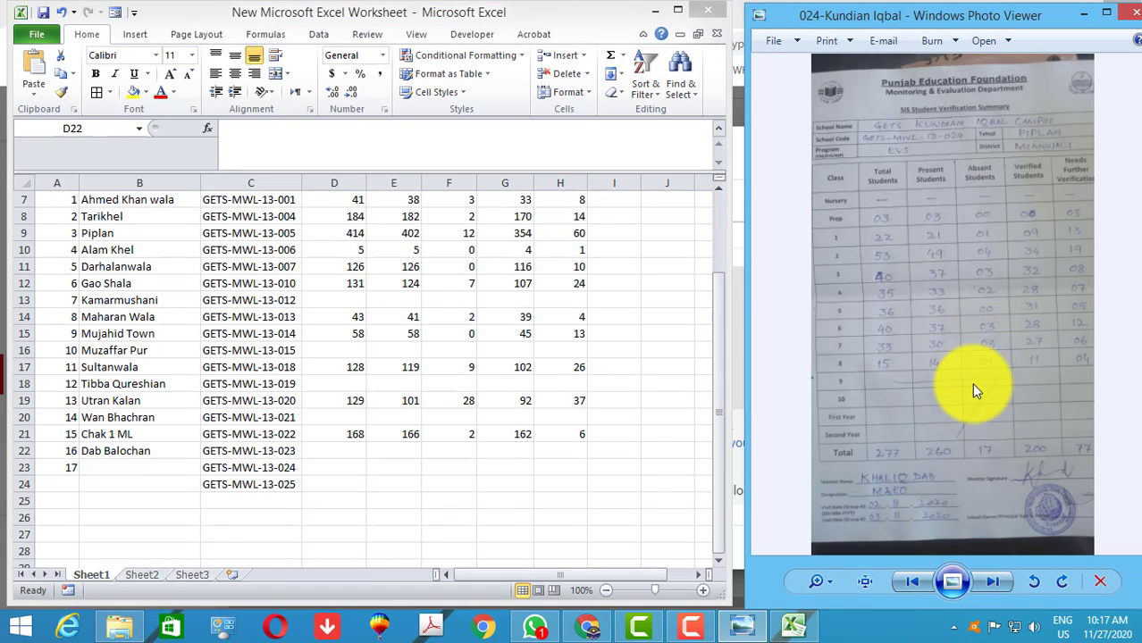
pyautogui.scroll(1, 990, 429)
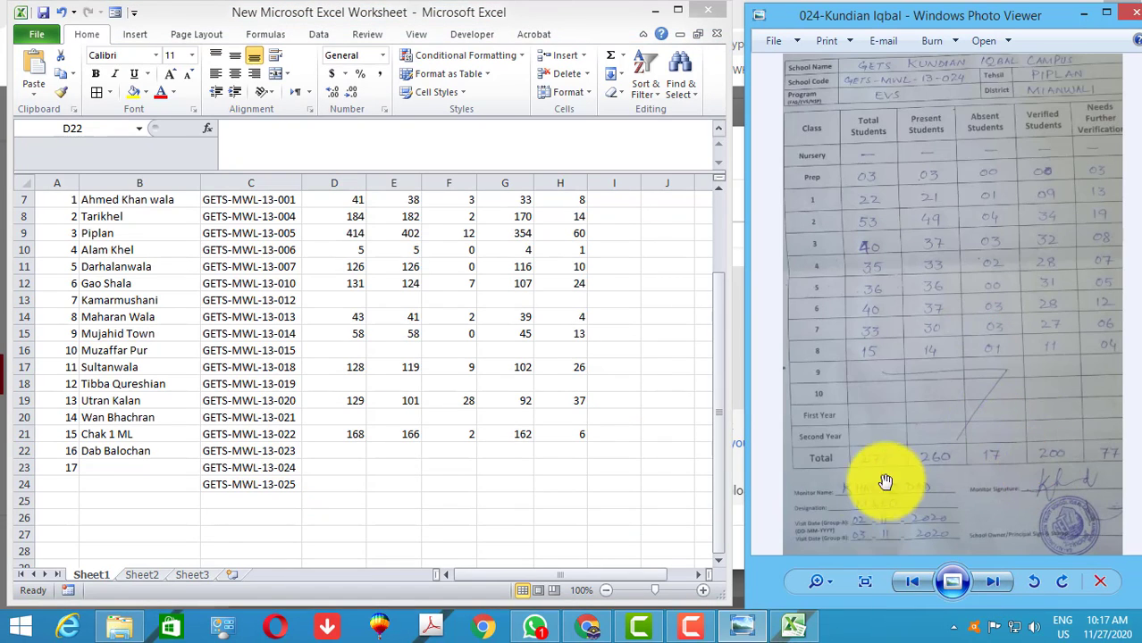
pyautogui.click(398, 479)
pyautogui.click(112, 472)
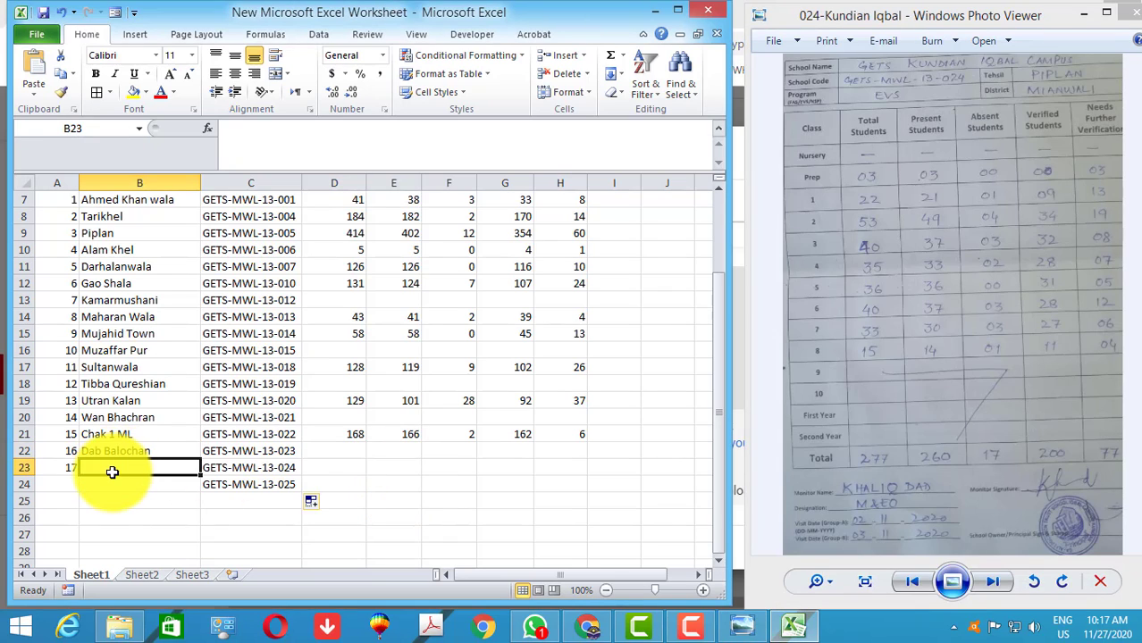
pyautogui.write('Kundian Iqbal')
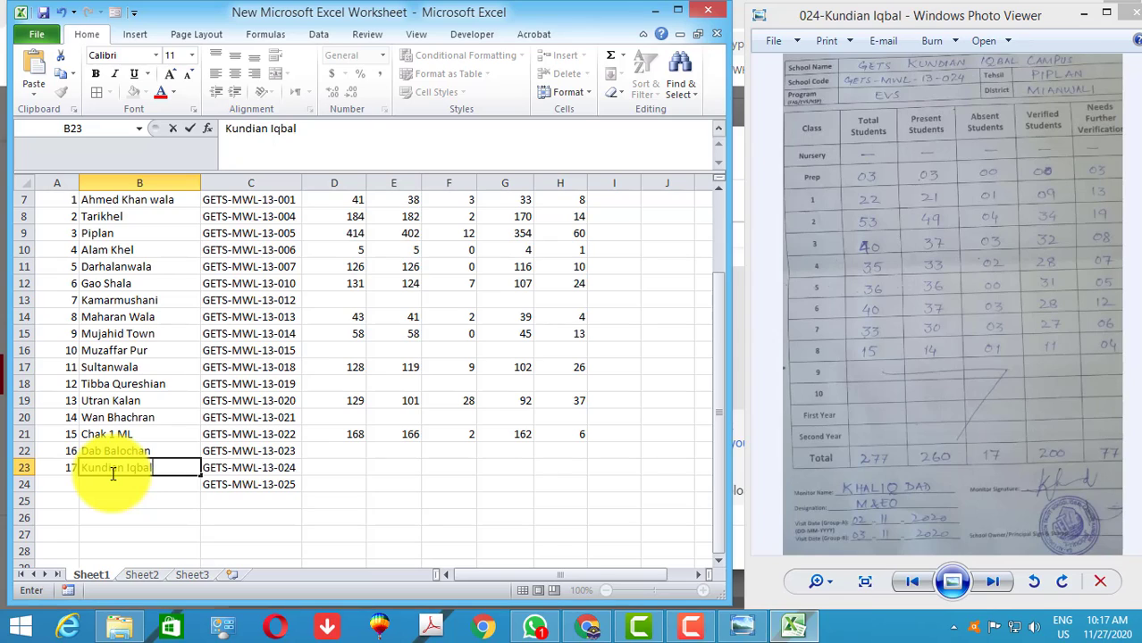
pyautogui.press('Tab')
pyautogui.press('Tab')
pyautogui.write('2')
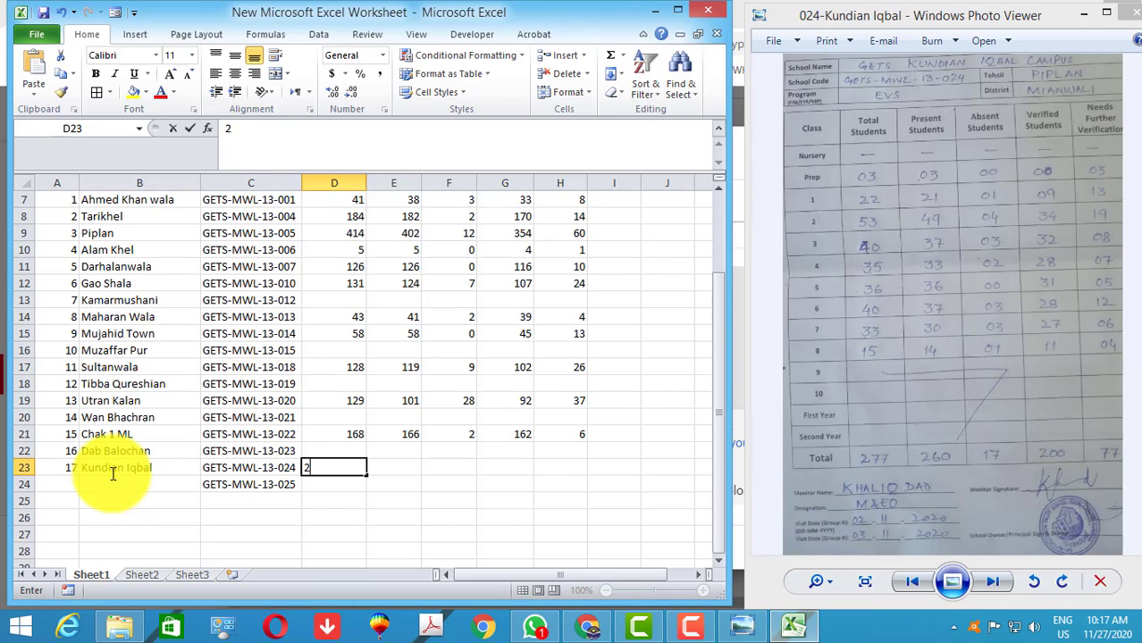
pyautogui.write('77')
pyautogui.press('Tab')
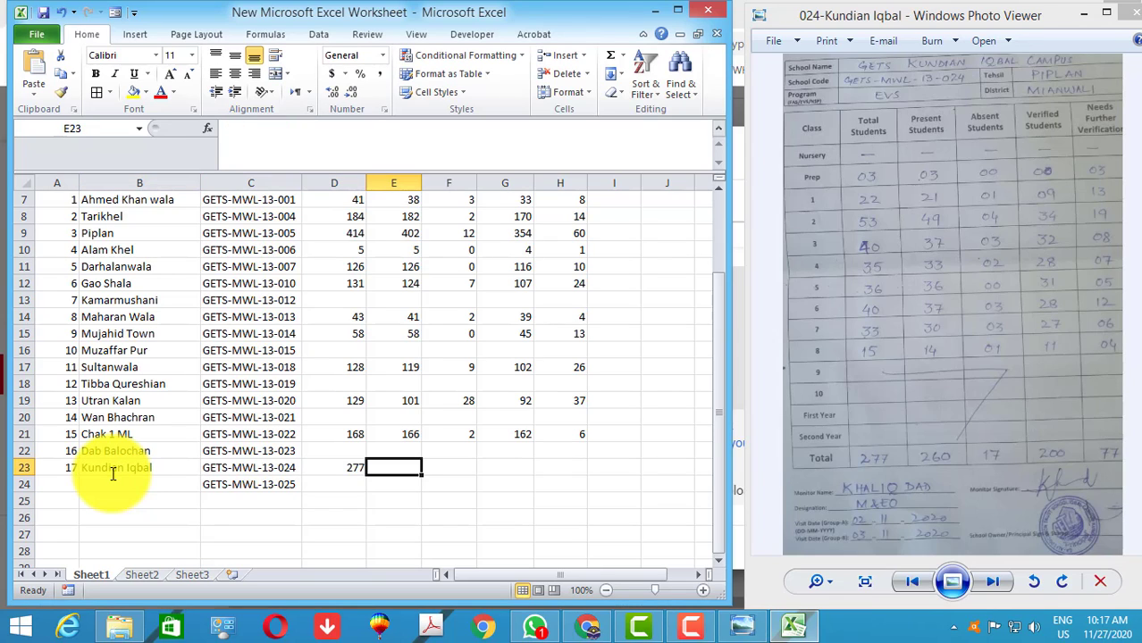
pyautogui.write('260')
pyautogui.press('Tab')
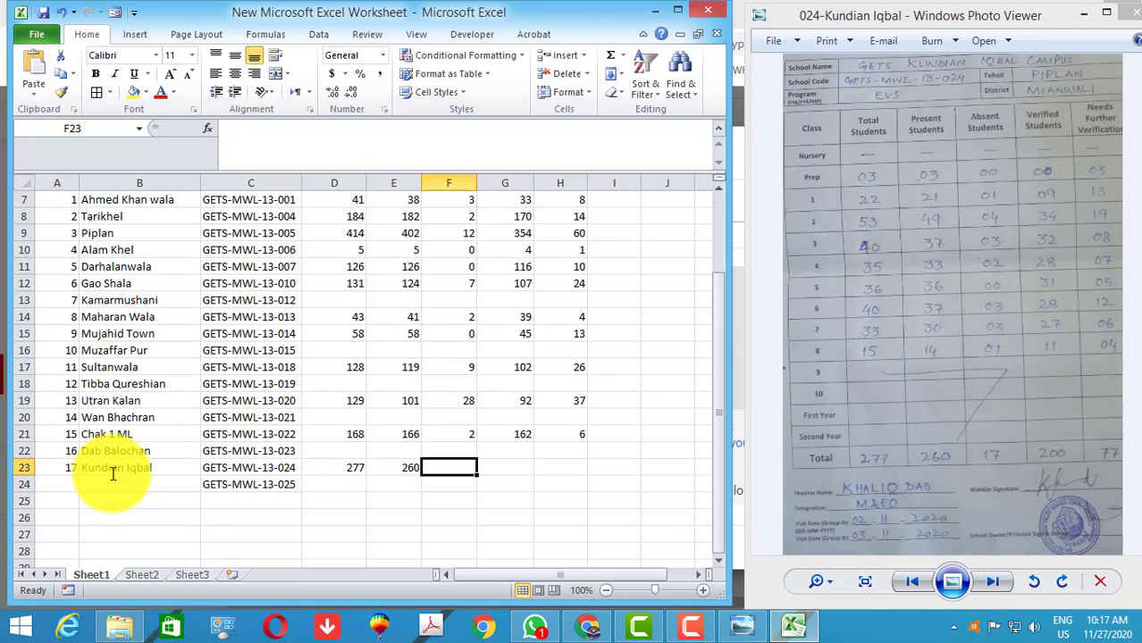
pyautogui.write('17')
pyautogui.press('Tab')
pyautogui.write('2')
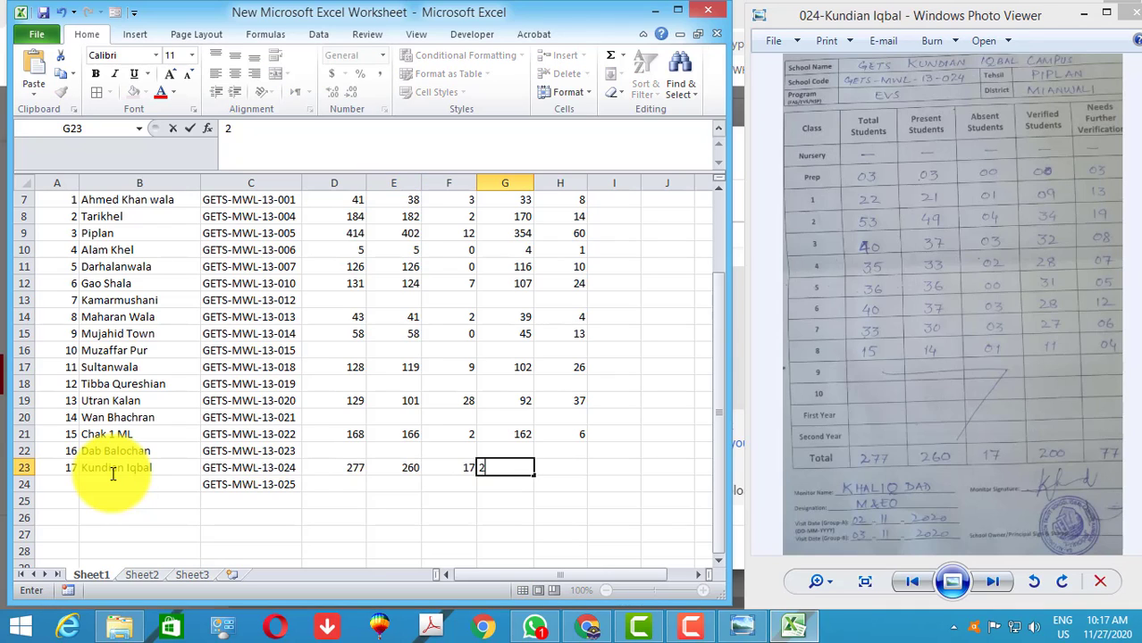
pyautogui.press('Tab')
pyautogui.write('1')
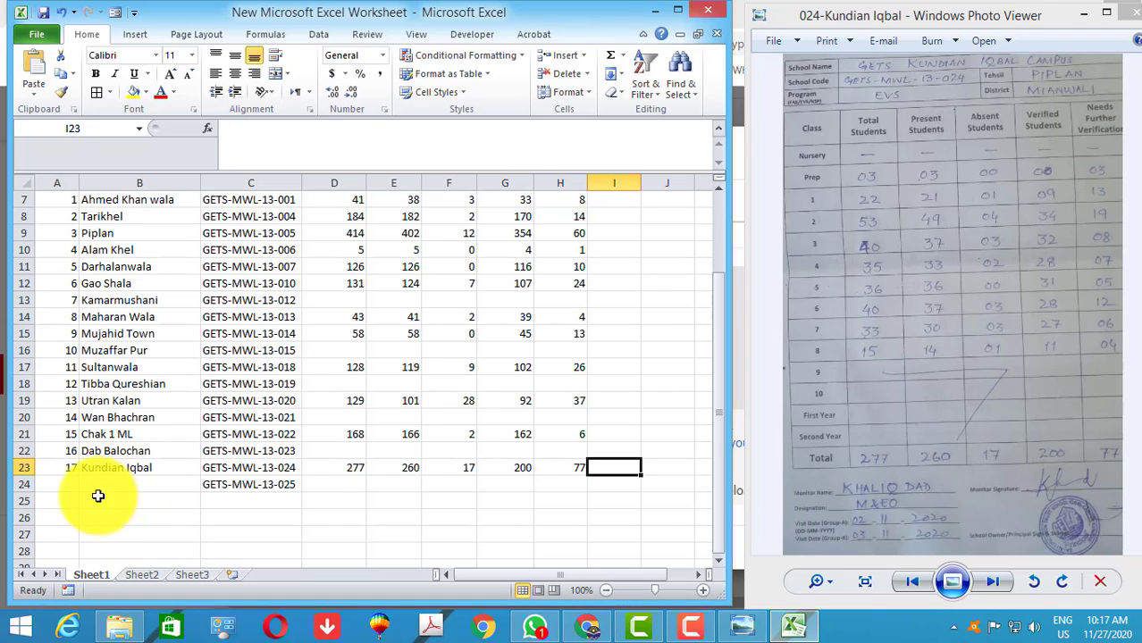
pyautogui.click(71, 482)
# Add row 24 as school 18, Kundian Quaid, and bring up its form
pyautogui.write('18')
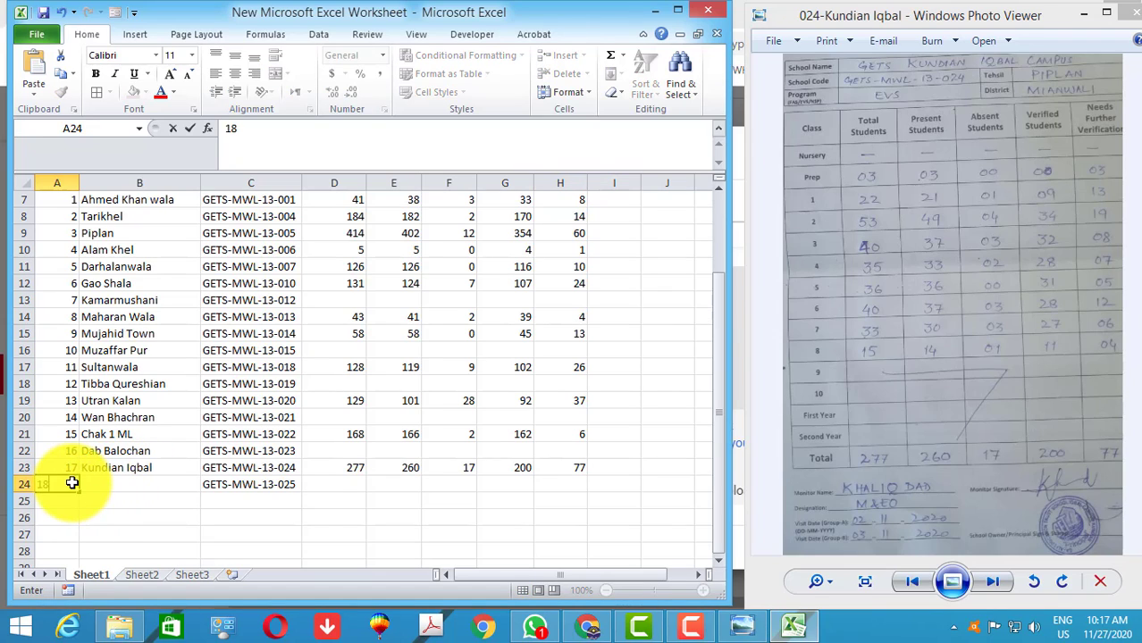
pyautogui.press('Tab')
pyautogui.write('Kundian ')
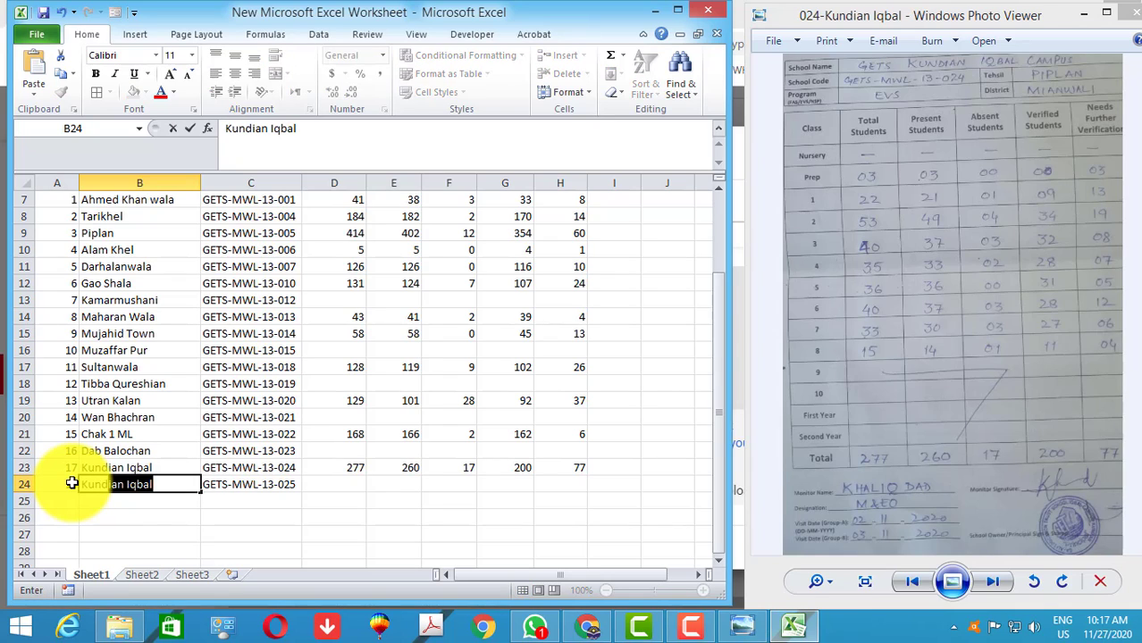
pyautogui.write('Quaid')
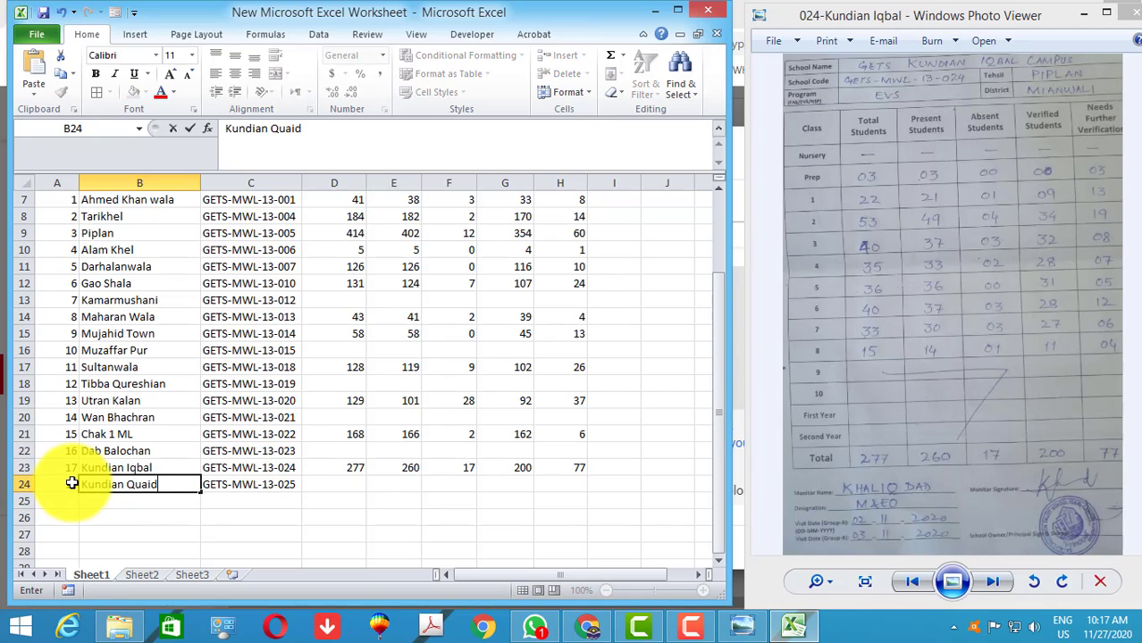
pyautogui.press('Tab')
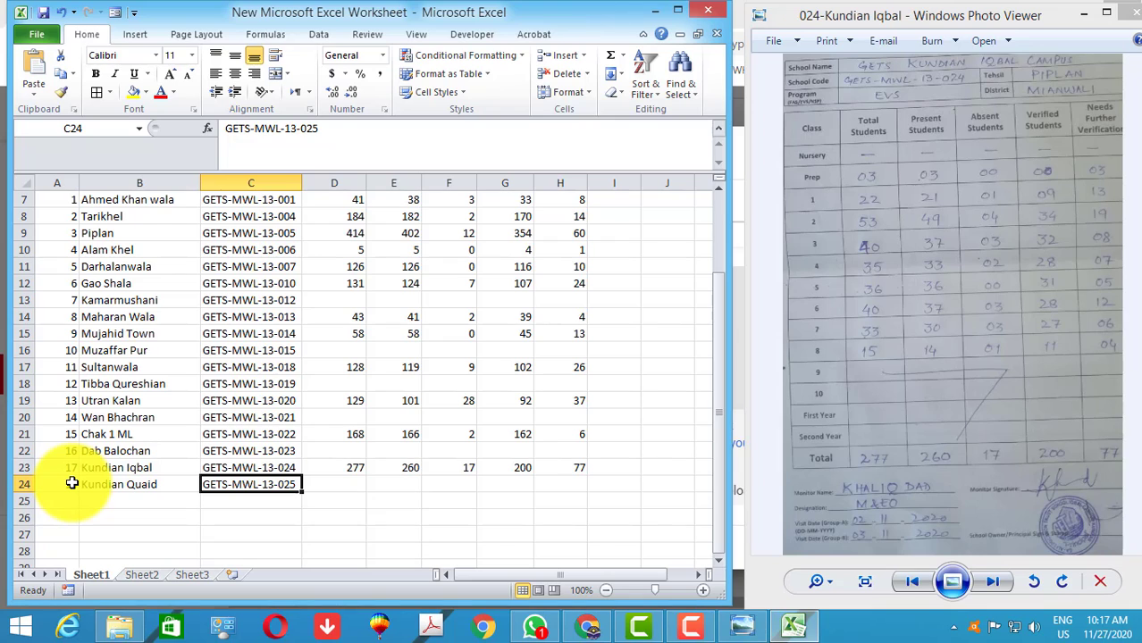
pyautogui.press('Tab')
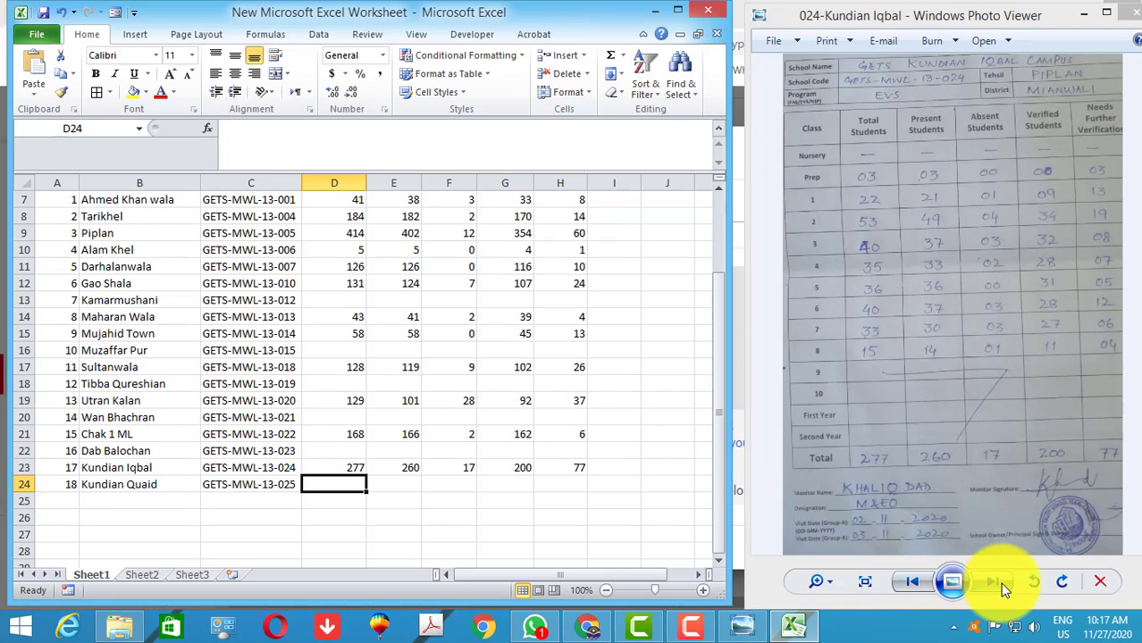
pyautogui.click(993, 582)
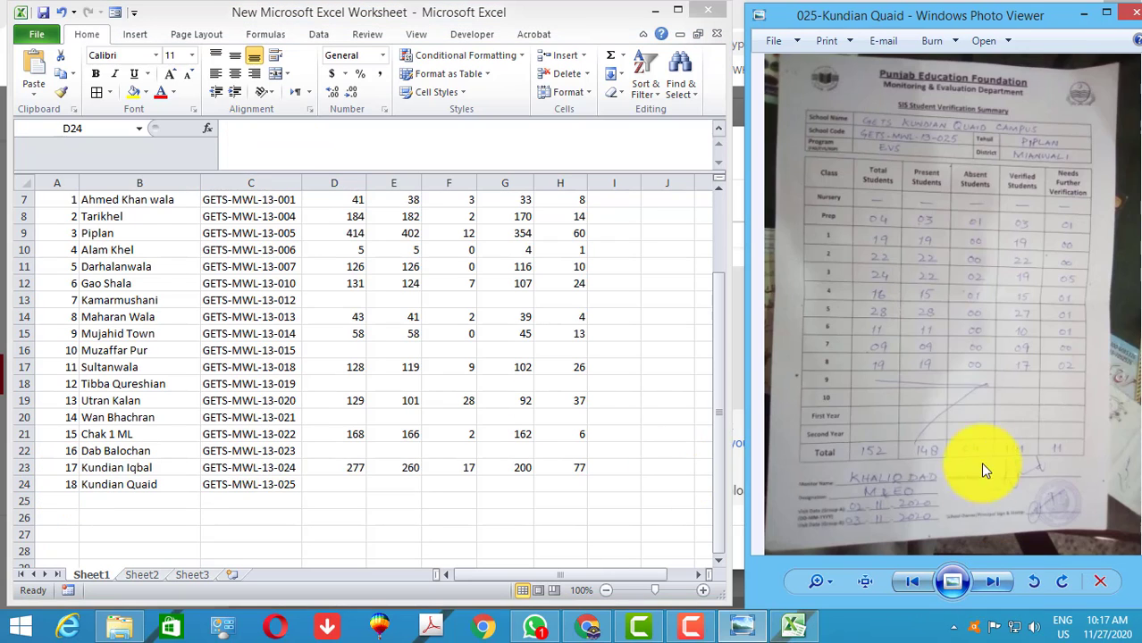
# Fill Kundian Quaid's counts 152, 148, 4, 141 and 11 in D24:H24
pyautogui.click(338, 492)
pyautogui.write('152')
pyautogui.press('Tab')
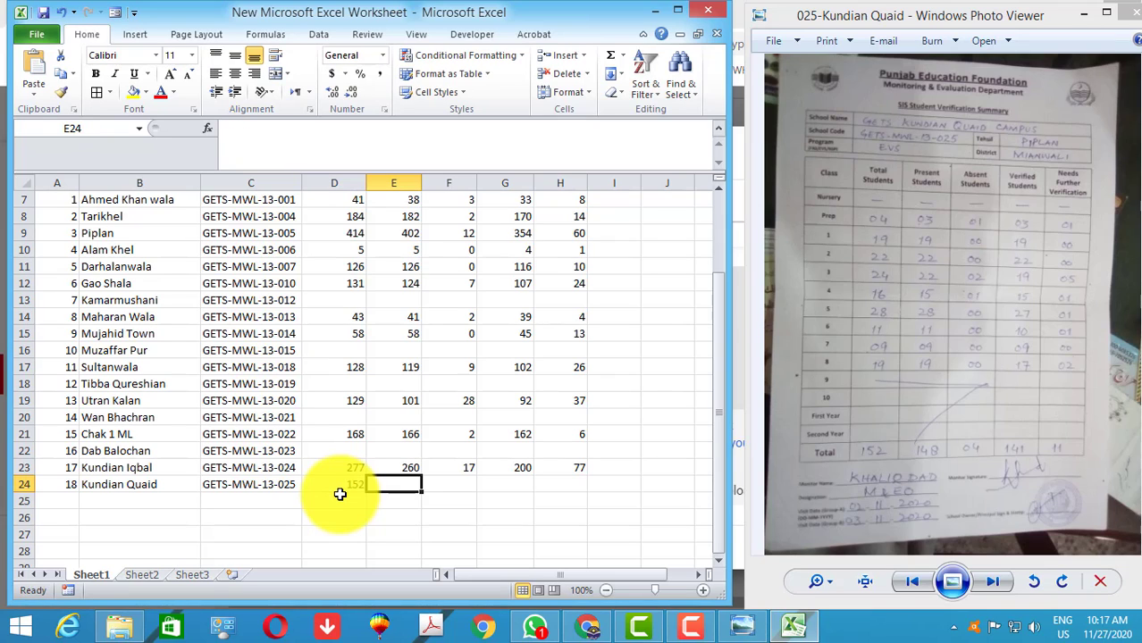
pyautogui.write('148')
pyautogui.press('Tab')
pyautogui.write('0')
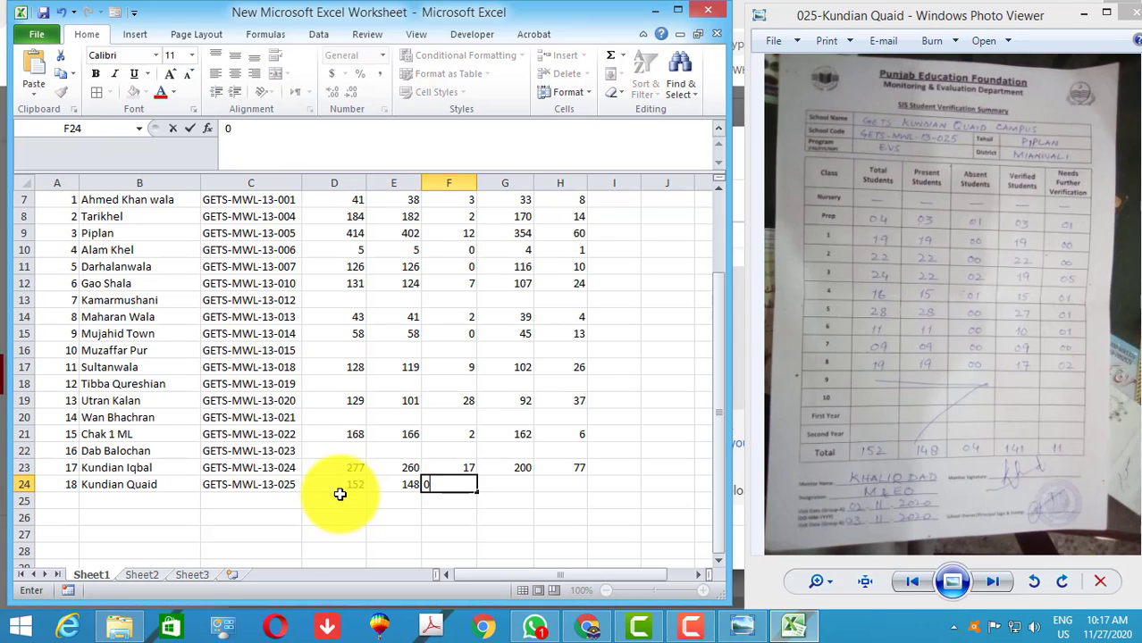
pyautogui.press('Tab')
pyautogui.write('1')
pyautogui.press('Tab')
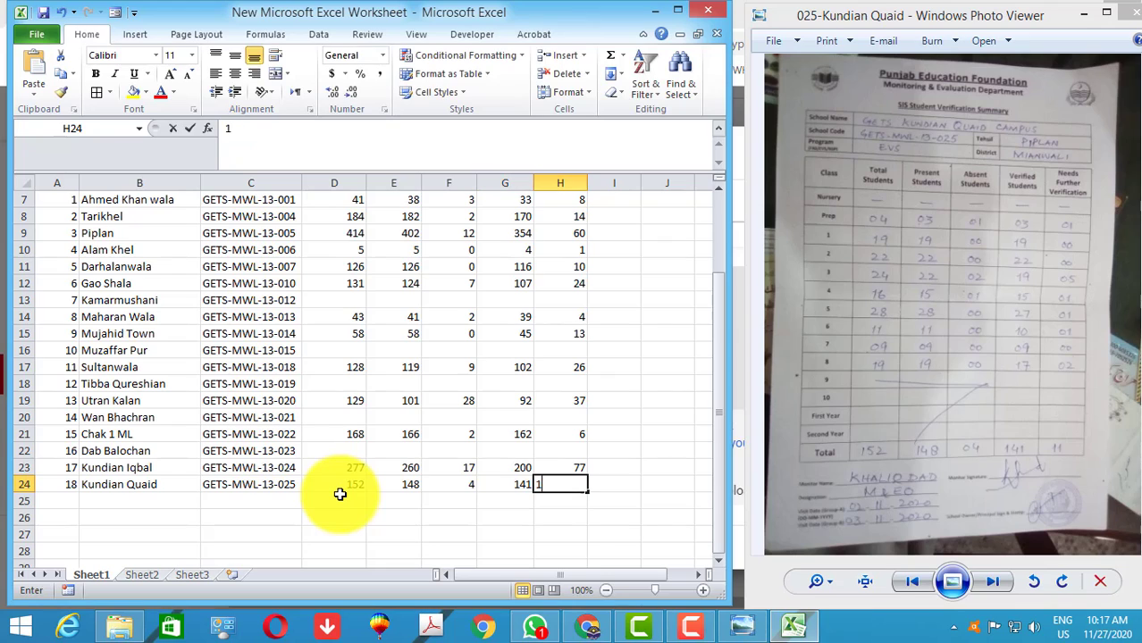
pyautogui.write('11')
pyautogui.press('Tab')
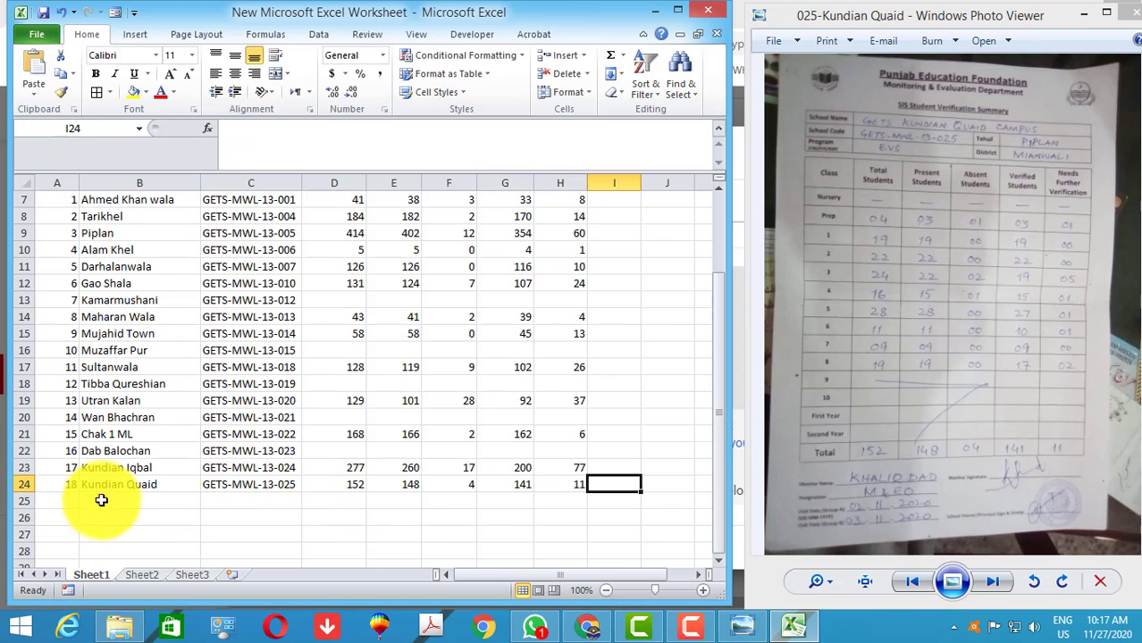
# Number row 25 with serial 19
pyautogui.click(64, 502)
pyautogui.write('19')
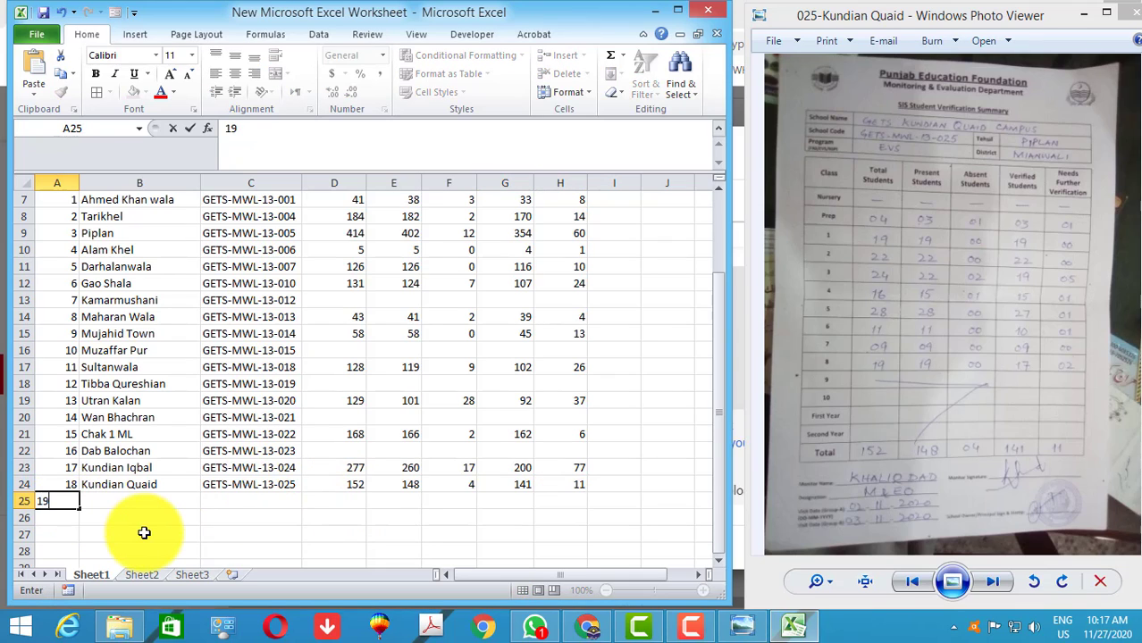
pyautogui.press('Tab')
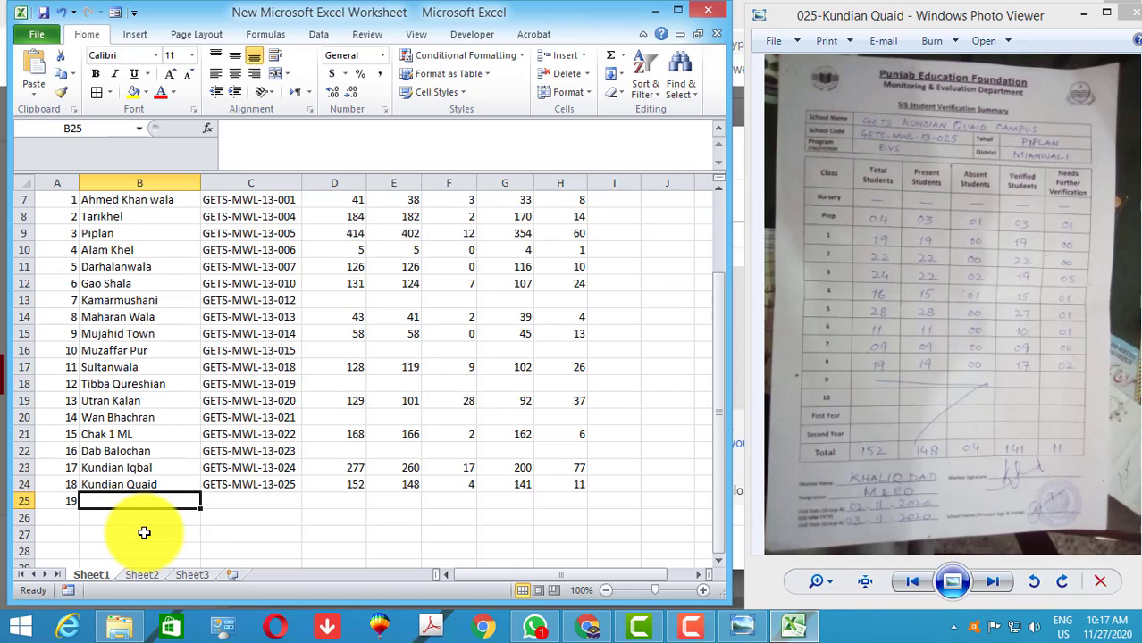
# Enter Naseer wala in row 25 and extend the code series to GETS-MWL-13-026
pyautogui.click(990, 581)
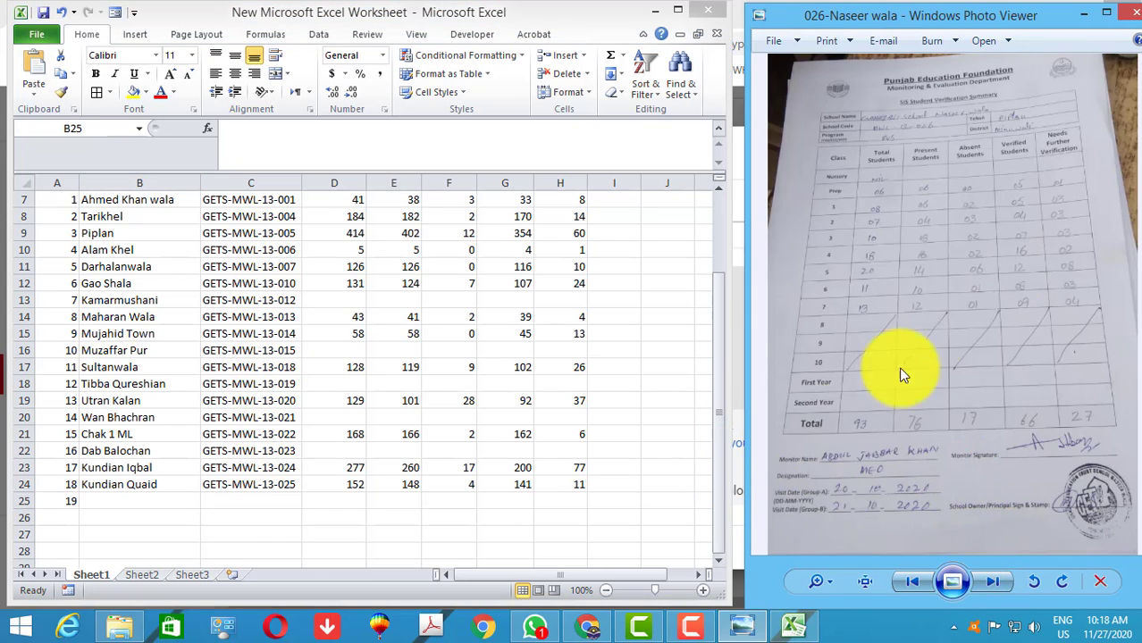
pyautogui.click(161, 502)
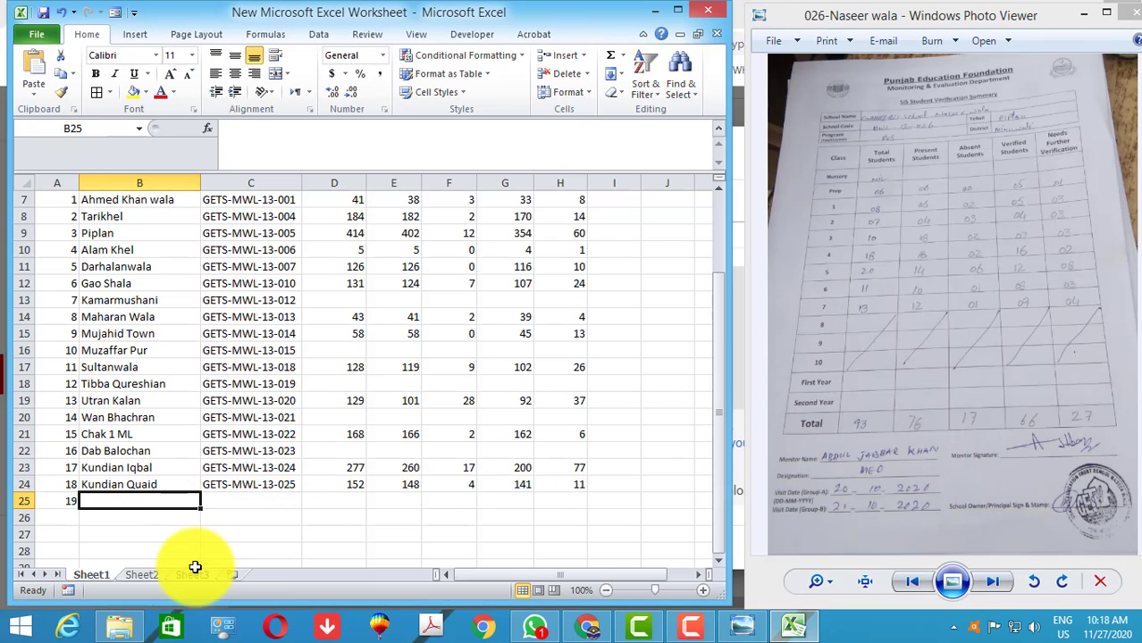
pyautogui.write('Naseer wala')
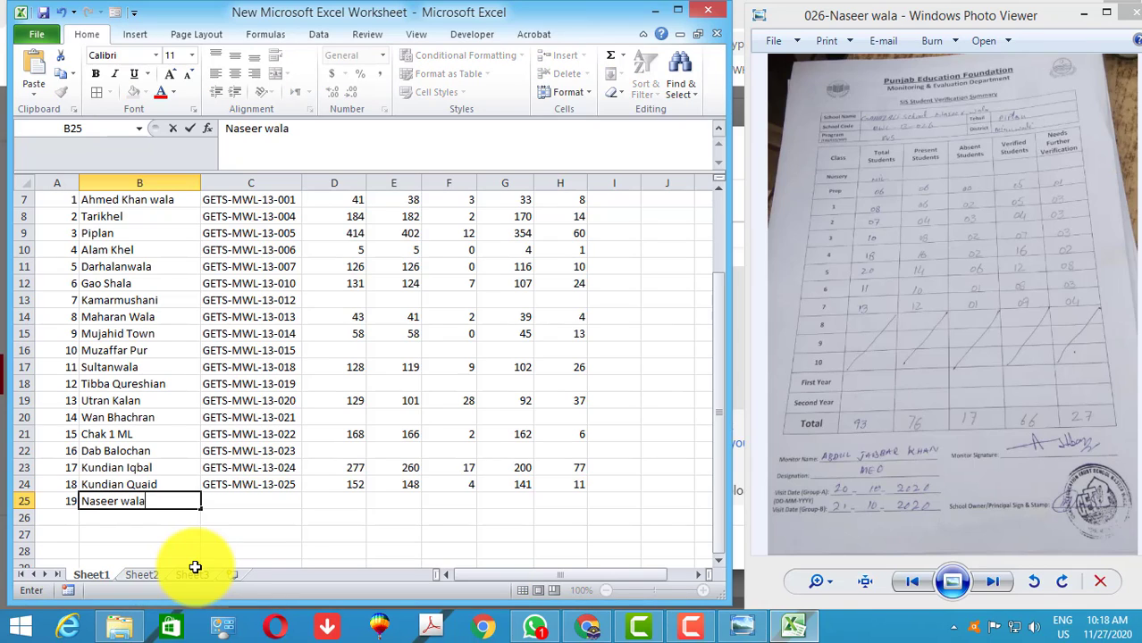
pyautogui.press('Tab')
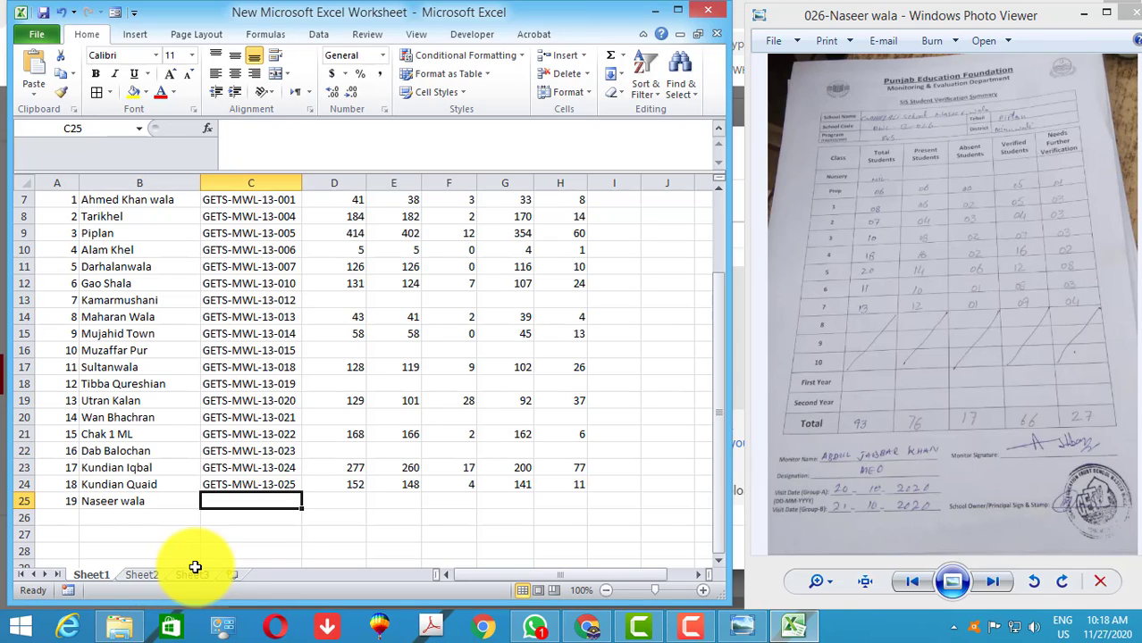
pyautogui.write('g')
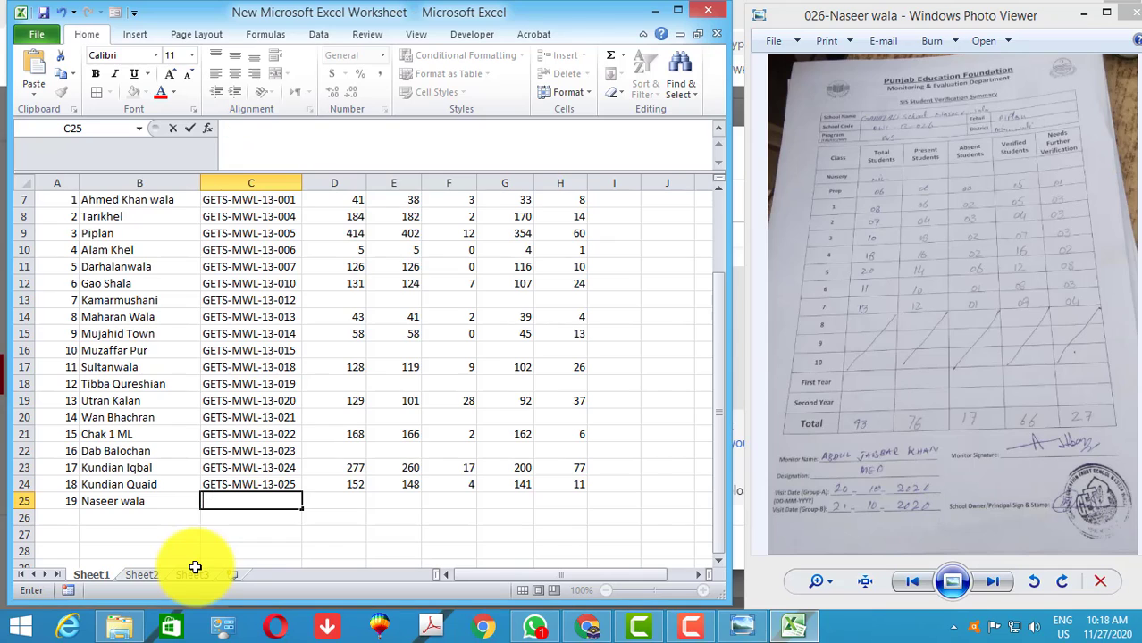
pyautogui.click(277, 484)
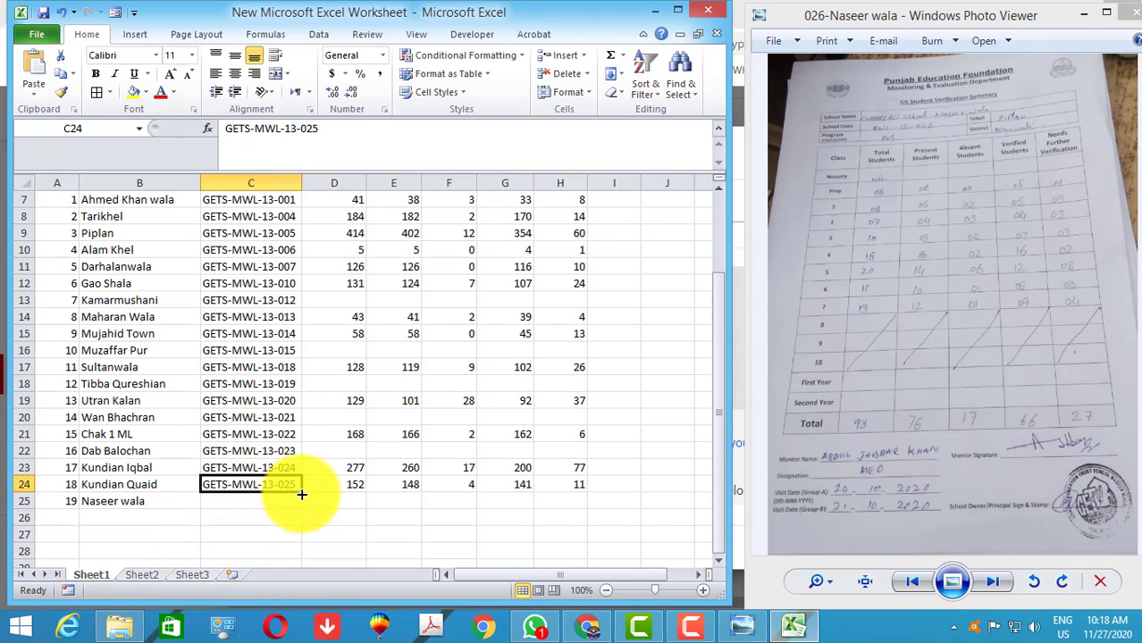
pyautogui.moveTo(301, 493); pyautogui.dragTo(298, 505)
# Fill row 25's student counts with 93, 76, 17, 66 and 27
pyautogui.click(331, 502)
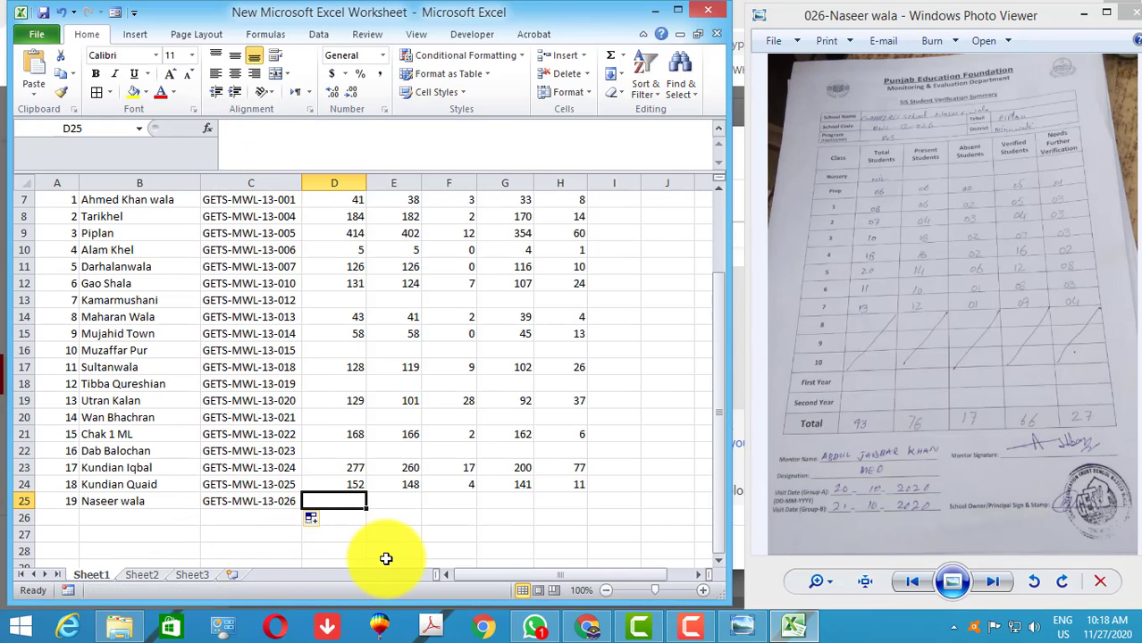
pyautogui.write('93')
pyautogui.press('Tab')
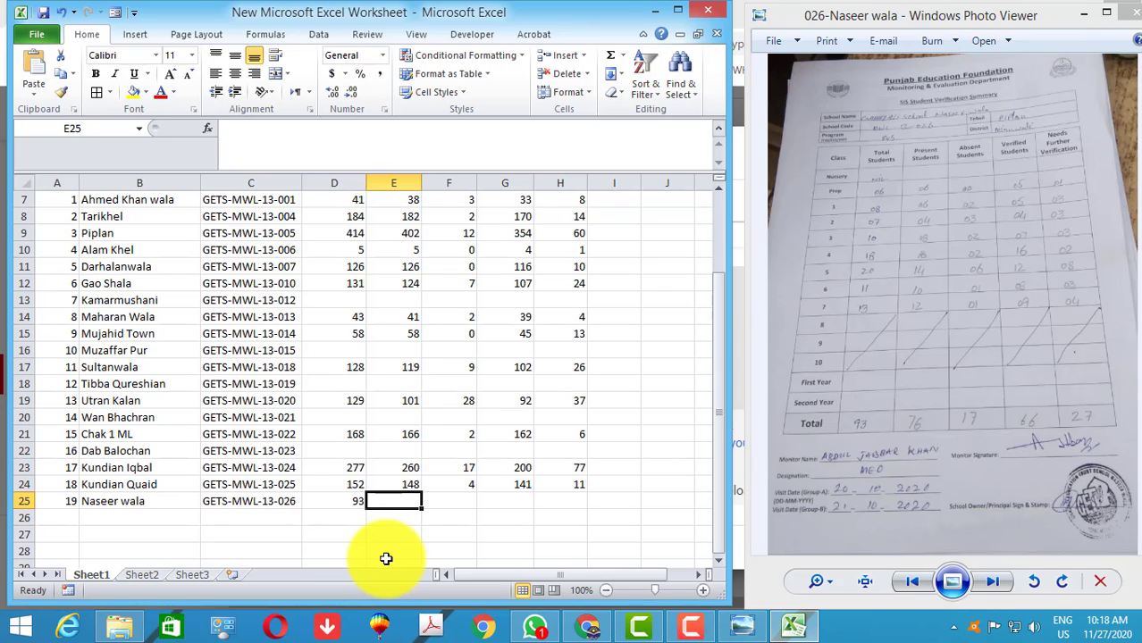
pyautogui.write('76')
pyautogui.press('Tab')
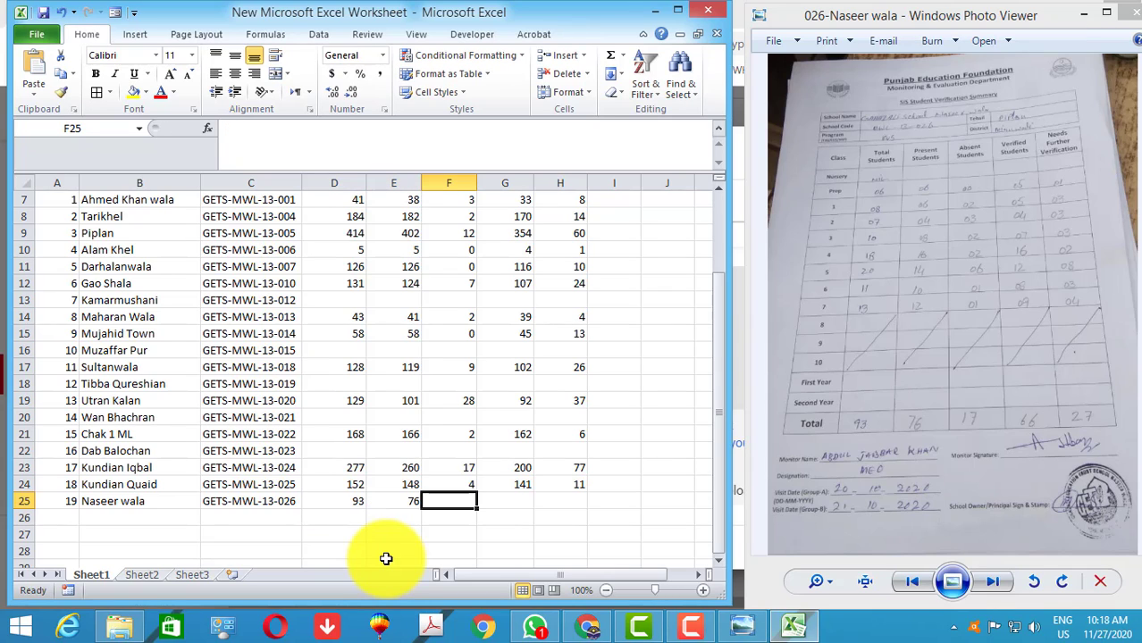
pyautogui.write('17')
pyautogui.press('Tab')
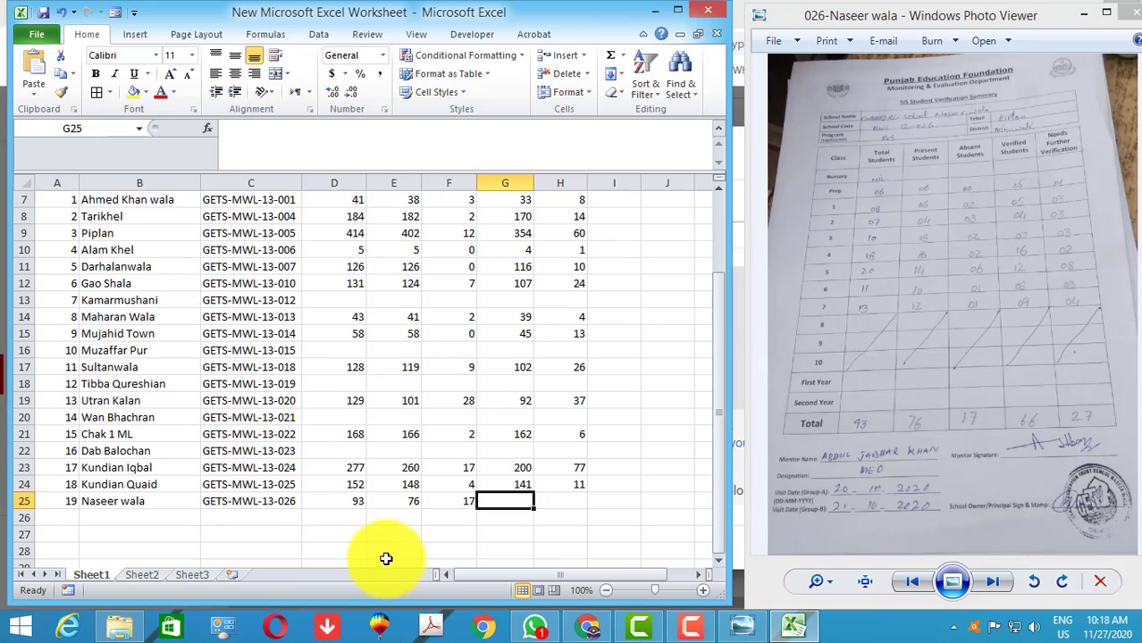
pyautogui.write('66')
pyautogui.press('Tab')
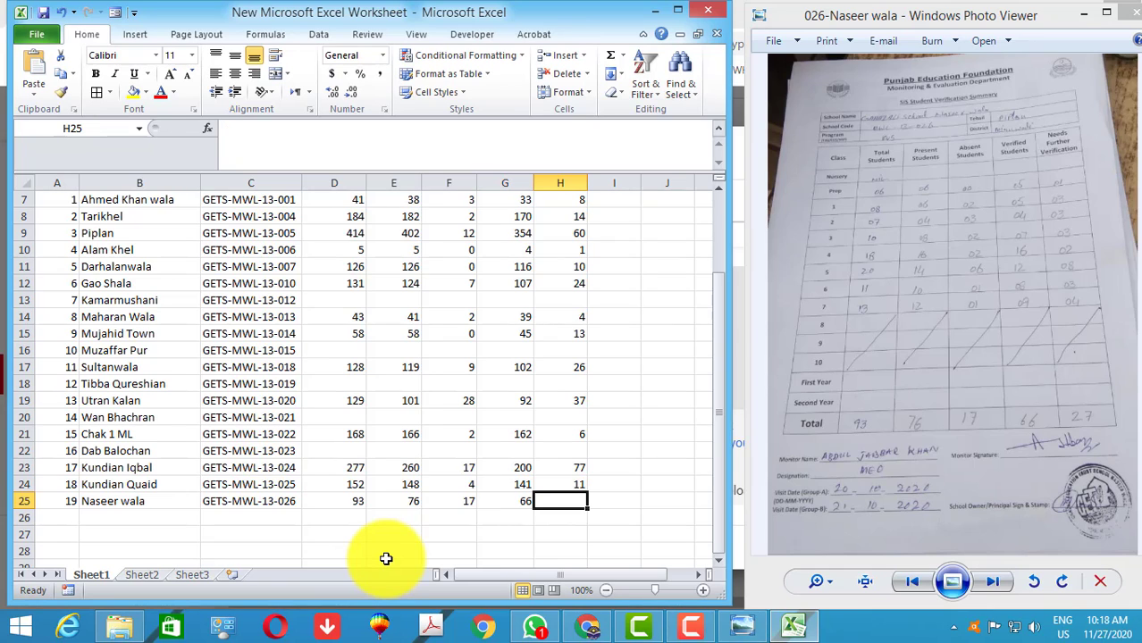
pyautogui.write('27')
pyautogui.press('Tab')
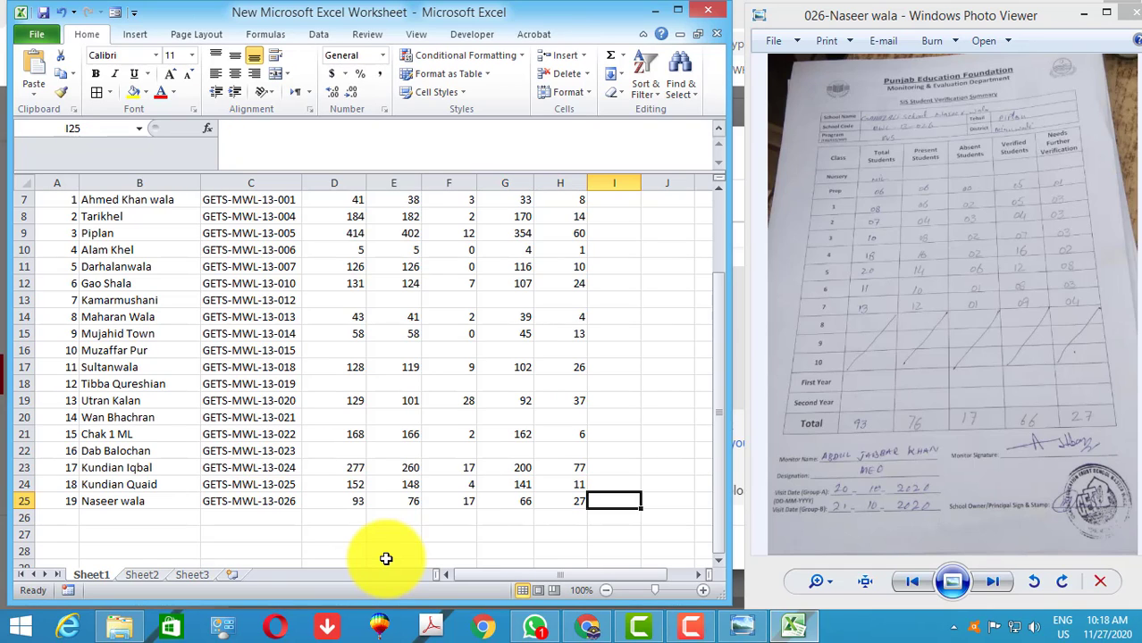
# Centre-align the student counts in D7:H25
pyautogui.scroll(2, 477, 471)
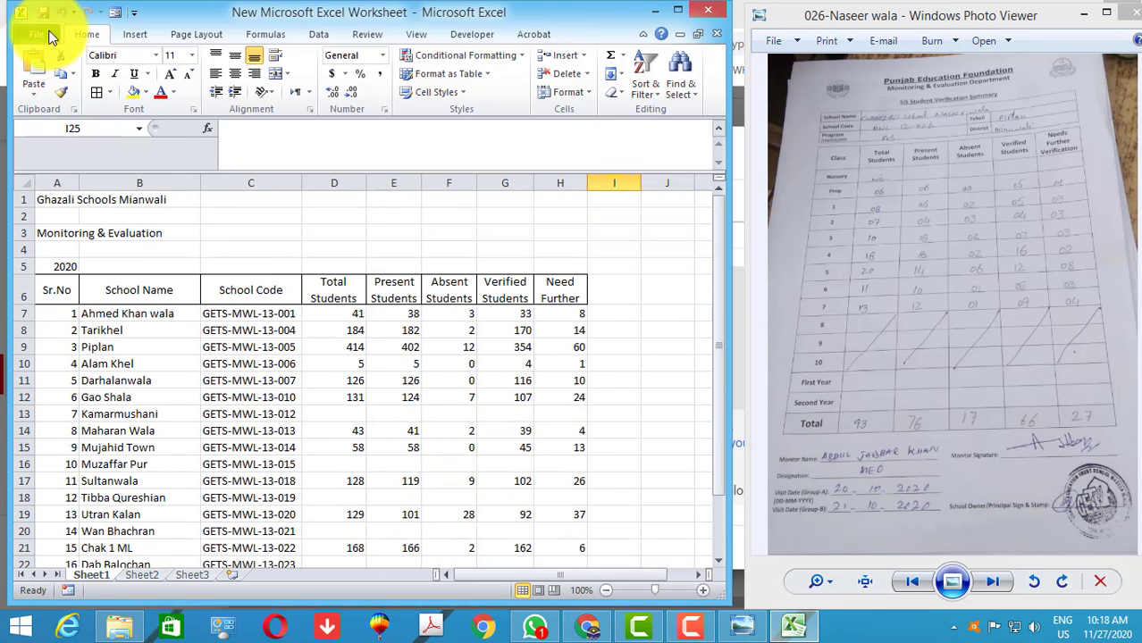
pyautogui.click(45, 18)
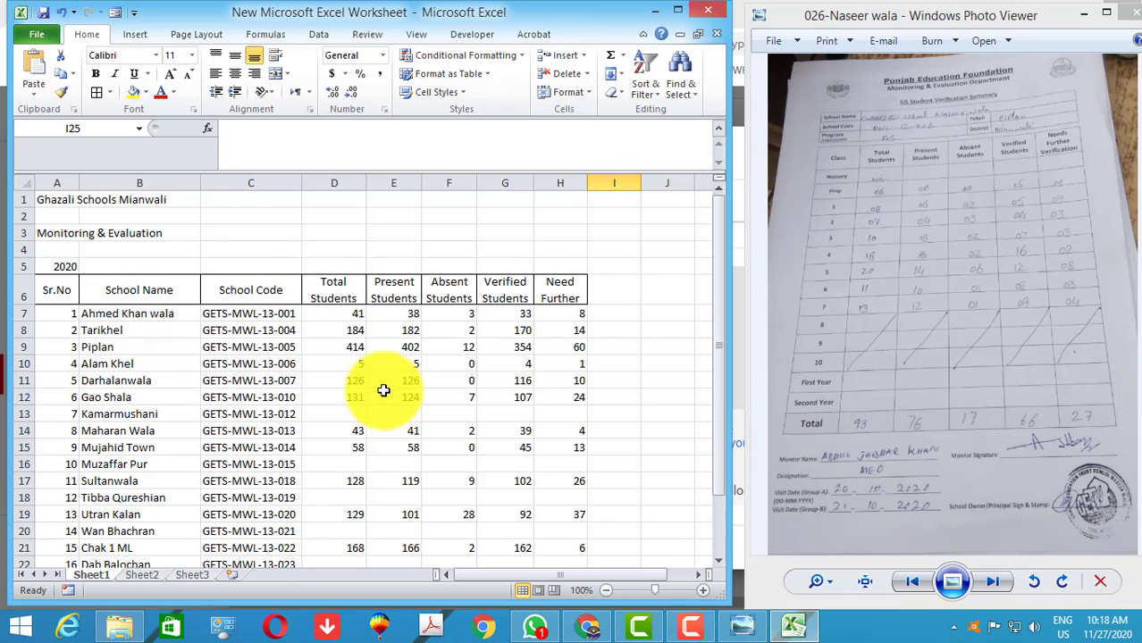
pyautogui.scroll(-3, 383, 390)
pyautogui.scroll(3, 383, 390)
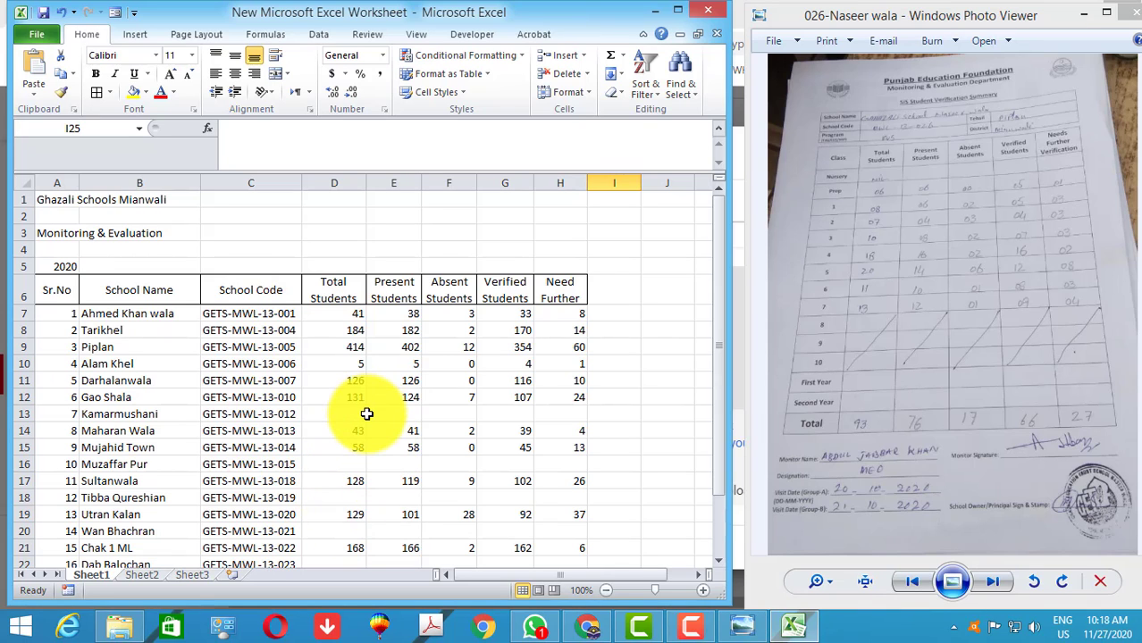
pyautogui.scroll(-1, 369, 413)
pyautogui.scroll(-2, 443, 427)
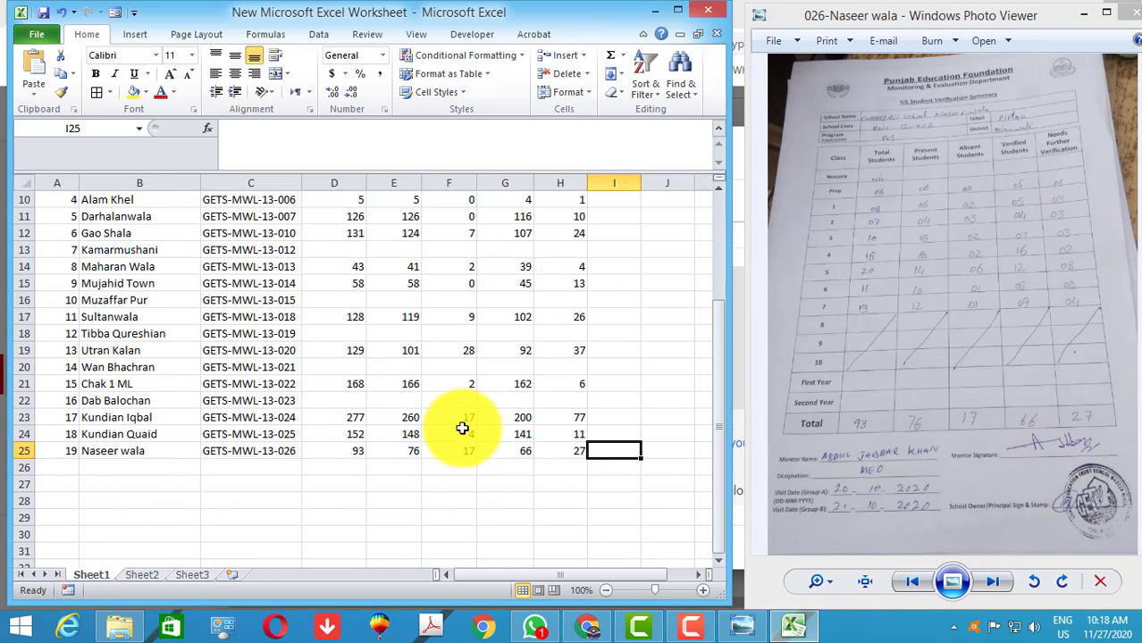
pyautogui.scroll(1, 447, 427)
pyautogui.scroll(1, 451, 414)
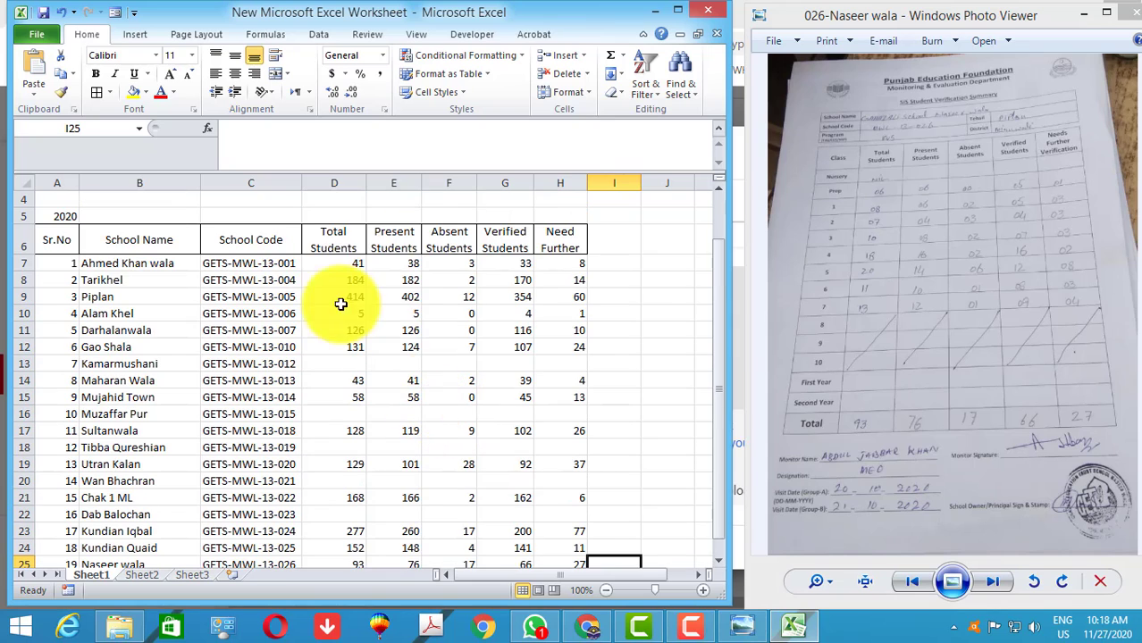
pyautogui.click(339, 263)
pyautogui.click(405, 268)
pyautogui.moveTo(344, 263)
pyautogui.mouseDown()
pyautogui.moveTo(572, 590)
pyautogui.moveTo(560, 518)
pyautogui.mouseUp()
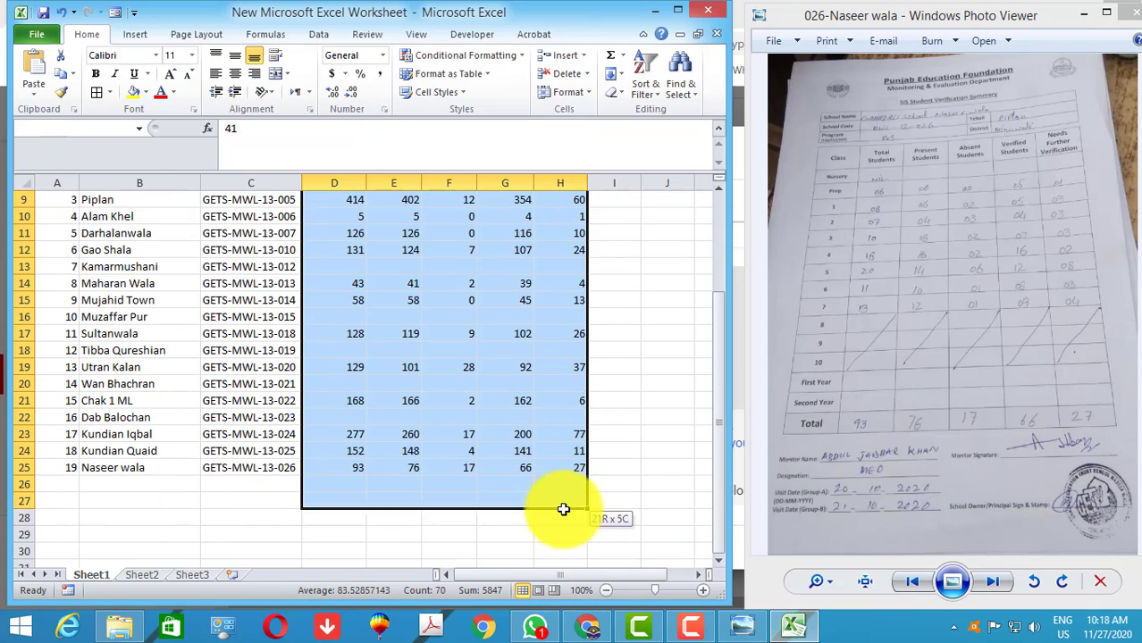
pyautogui.moveTo(561, 518); pyautogui.dragTo(559, 513)
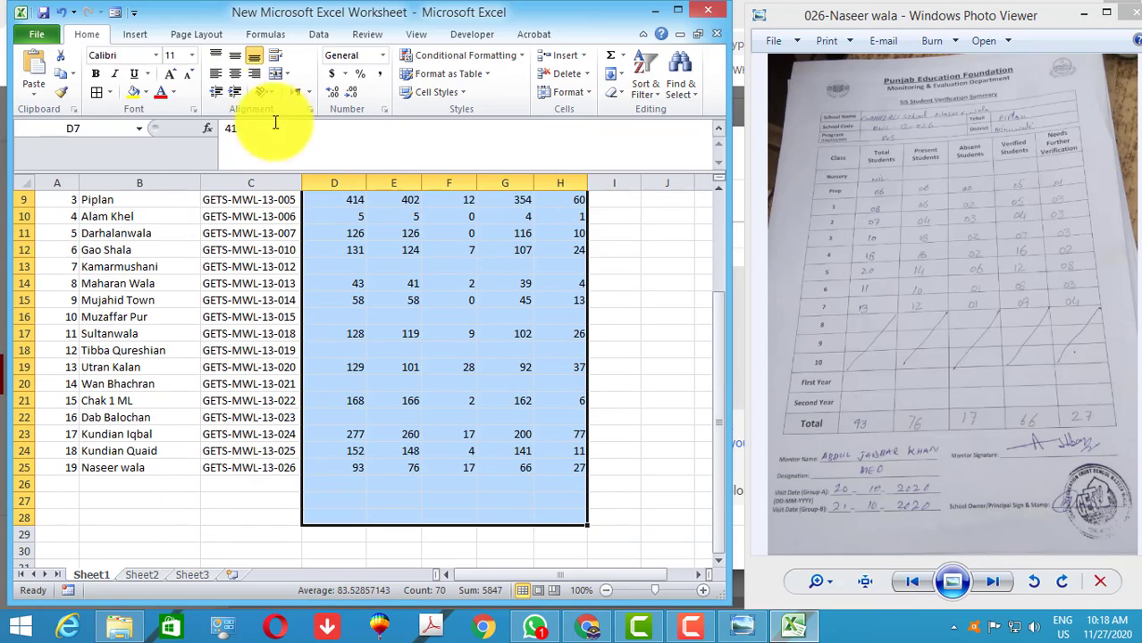
pyautogui.click(235, 74)
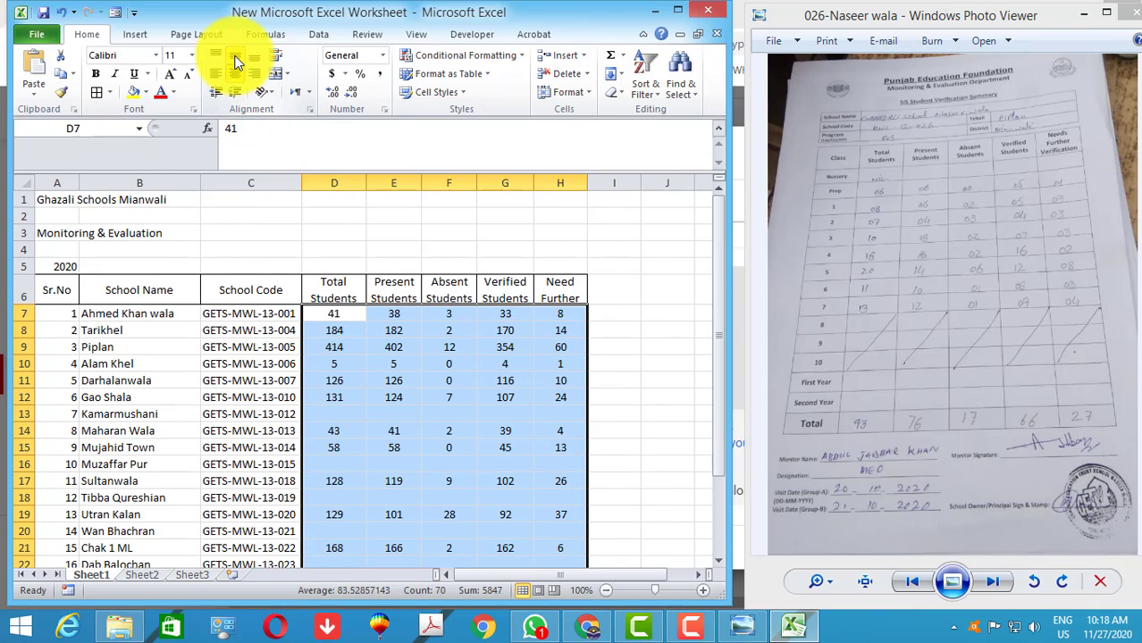
pyautogui.click(436, 430)
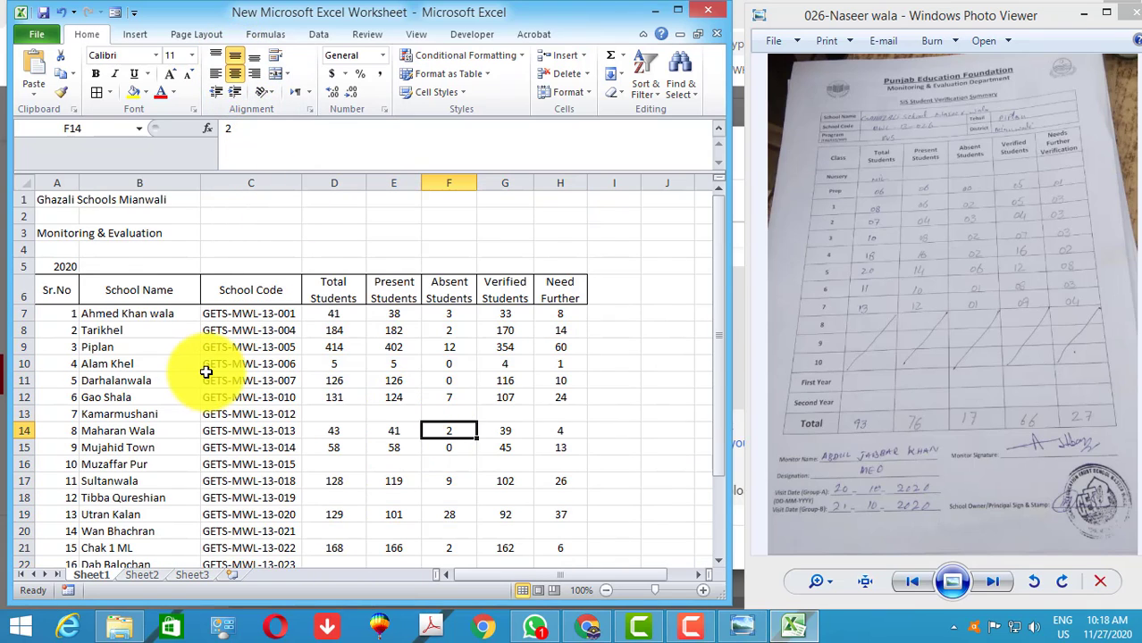
# Centre-align the serial numbers in A7:A25
pyautogui.scroll(-1, 205, 344)
pyautogui.moveTo(45, 260)
pyautogui.mouseDown()
pyautogui.moveTo(45, 591)
pyautogui.moveTo(67, 605)
pyautogui.moveTo(56, 500)
pyautogui.mouseUp()
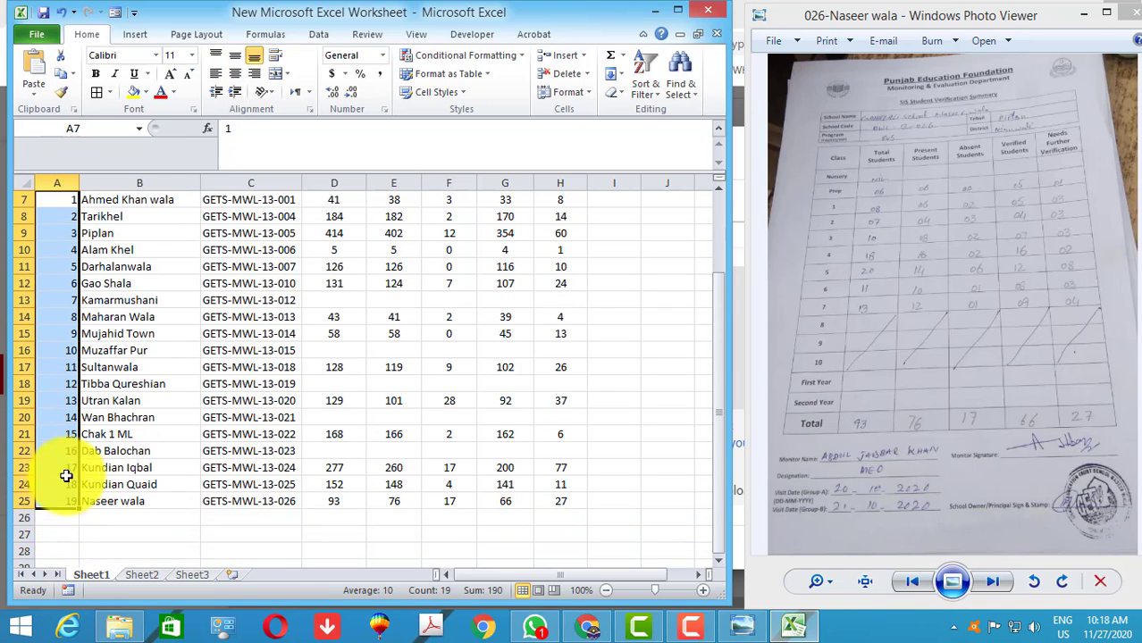
pyautogui.click(234, 73)
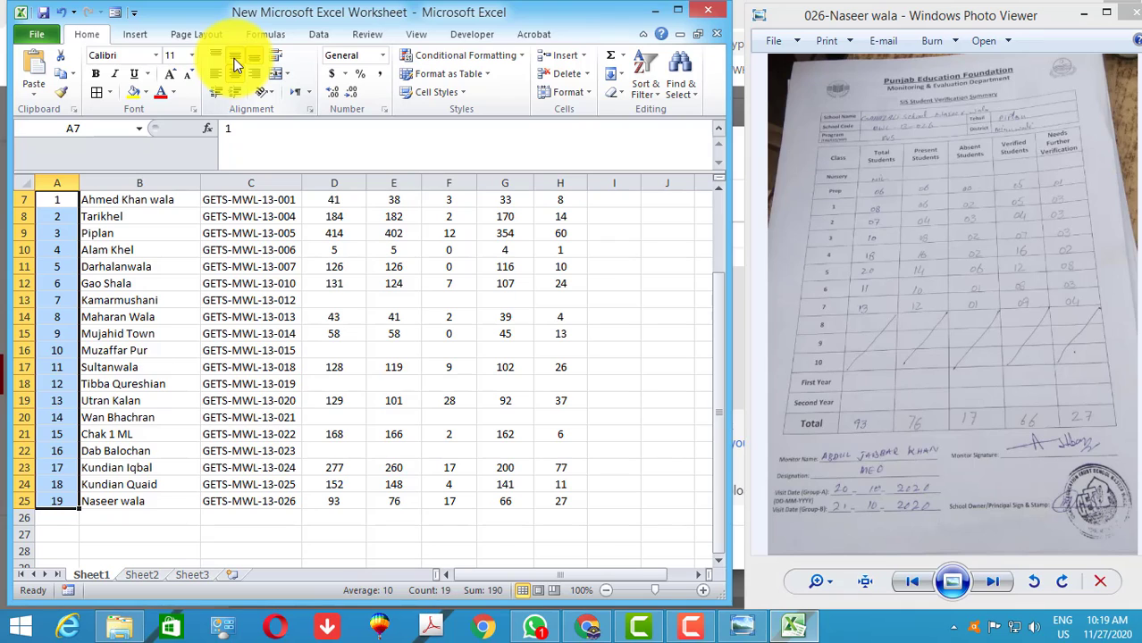
pyautogui.click(617, 319)
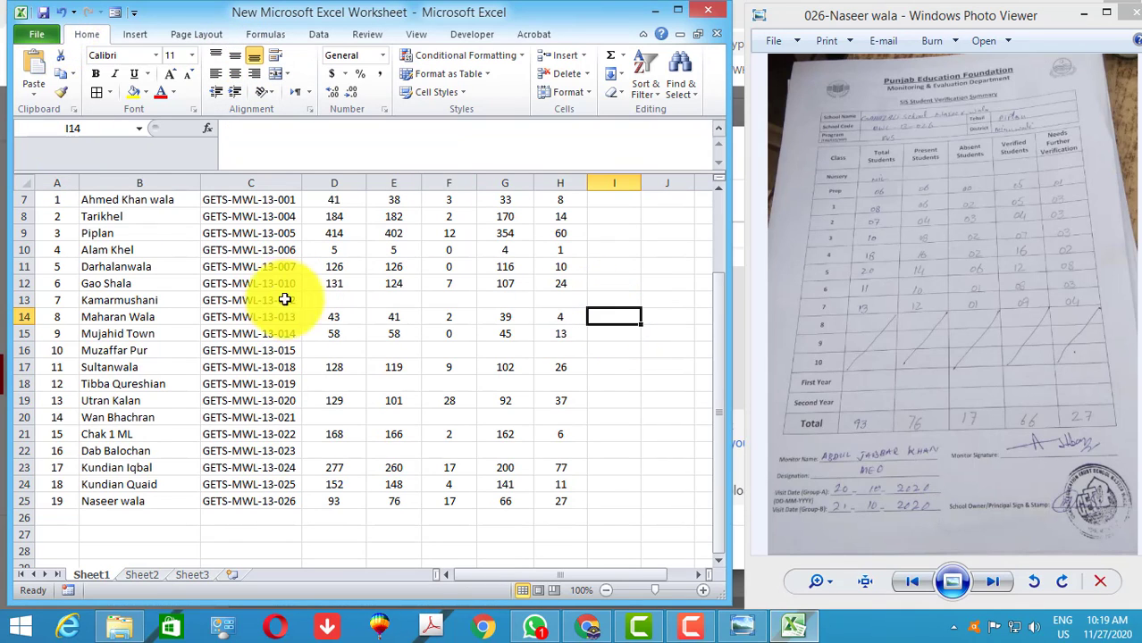
pyautogui.scroll(2, 308, 313)
pyautogui.scroll(-2, 304, 318)
pyautogui.scroll(-2, 305, 309)
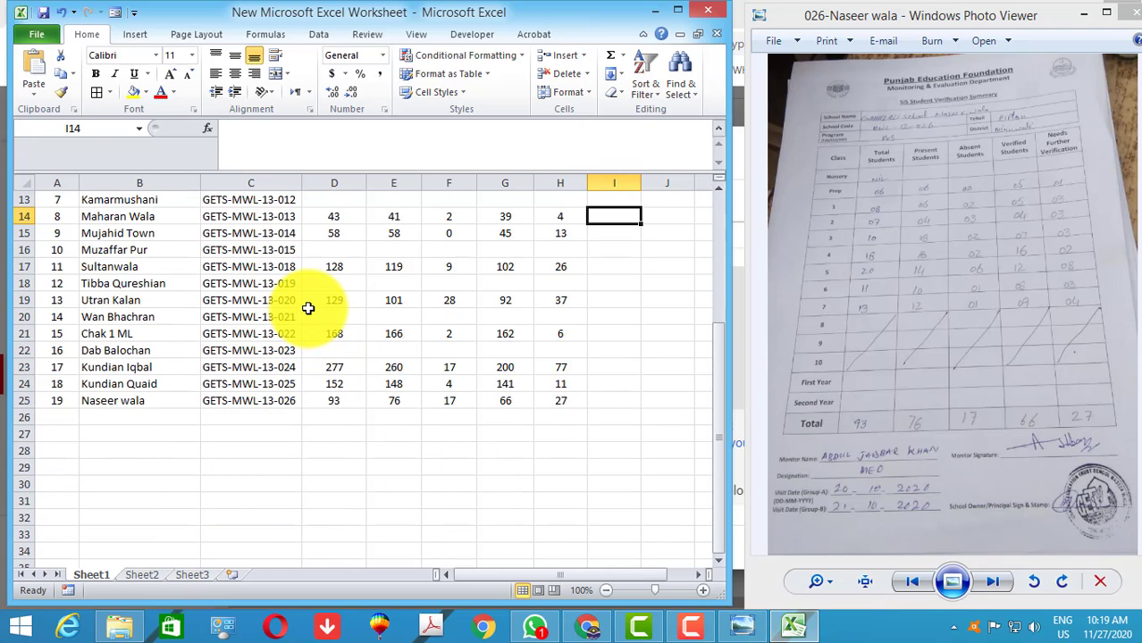
pyautogui.scroll(4, 362, 384)
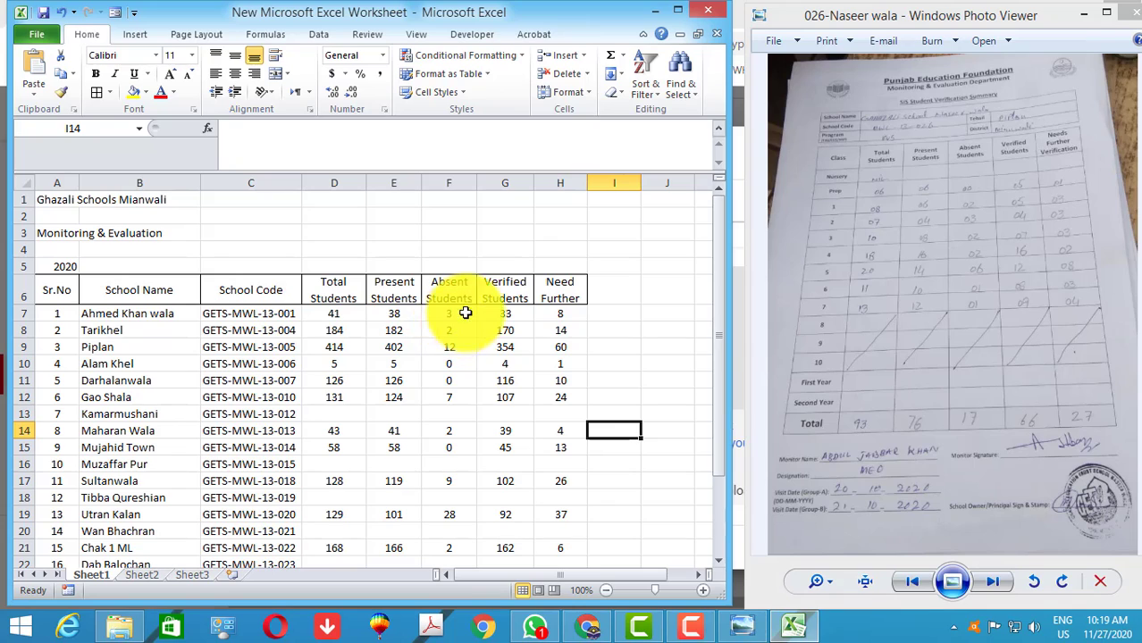
# Freeze panes so the title and header rows above row 7 stay visible
pyautogui.click(612, 313)
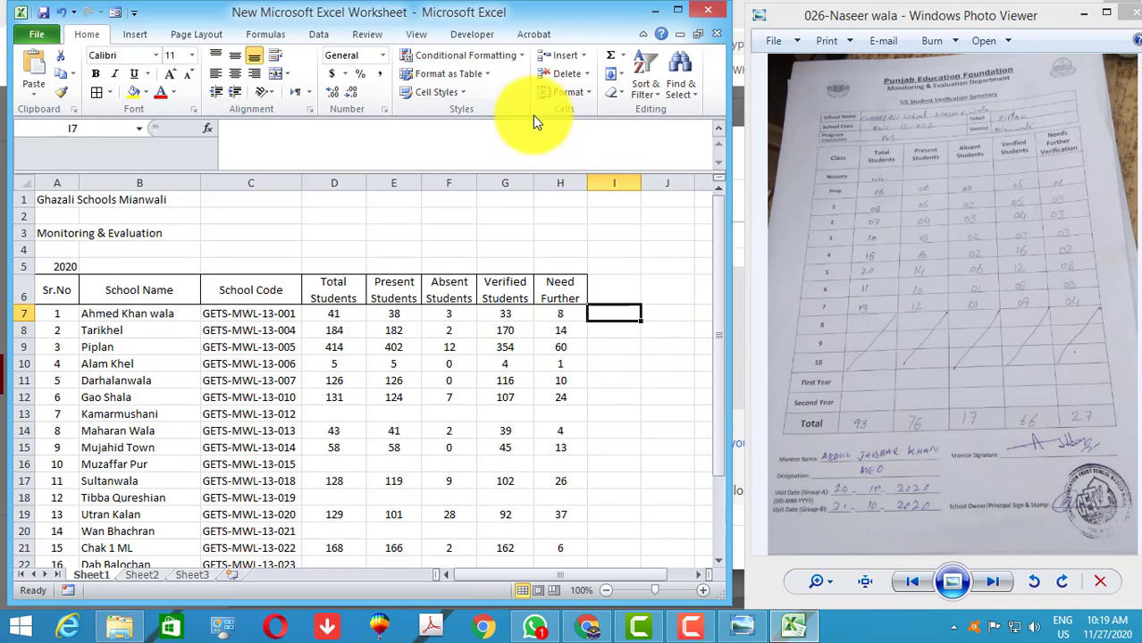
pyautogui.click(416, 40)
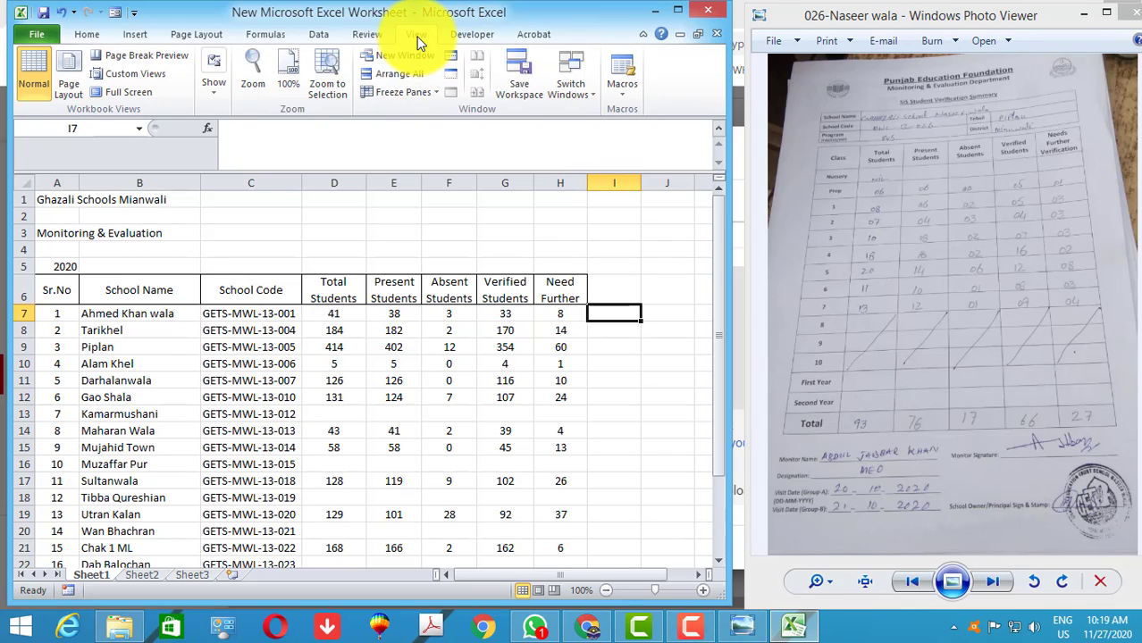
pyautogui.click(413, 94)
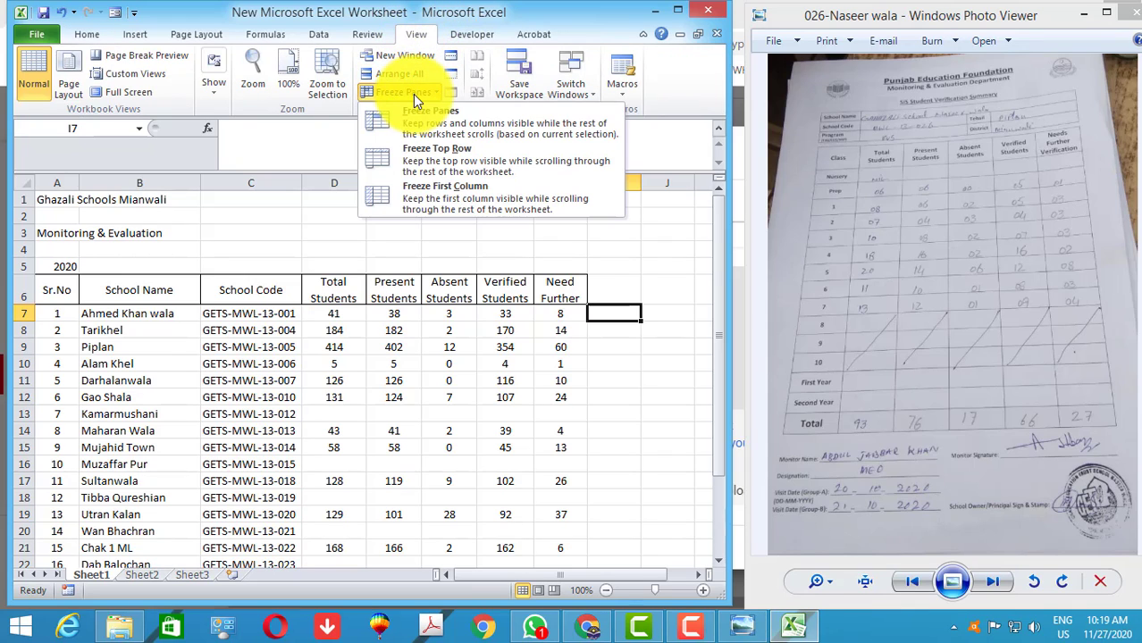
pyautogui.click(429, 123)
pyautogui.click(613, 331)
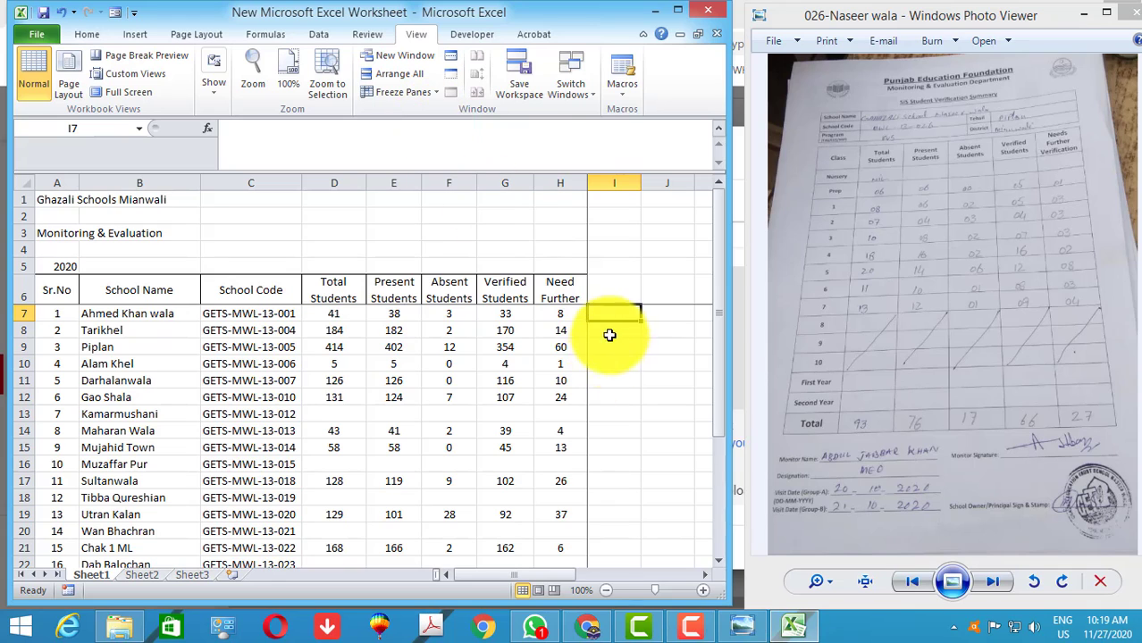
# Add all borders to the school rows 7–25 across columns A to H
pyautogui.scroll(-3, 473, 368)
pyautogui.scroll(-1, 465, 370)
pyautogui.scroll(-1, 460, 366)
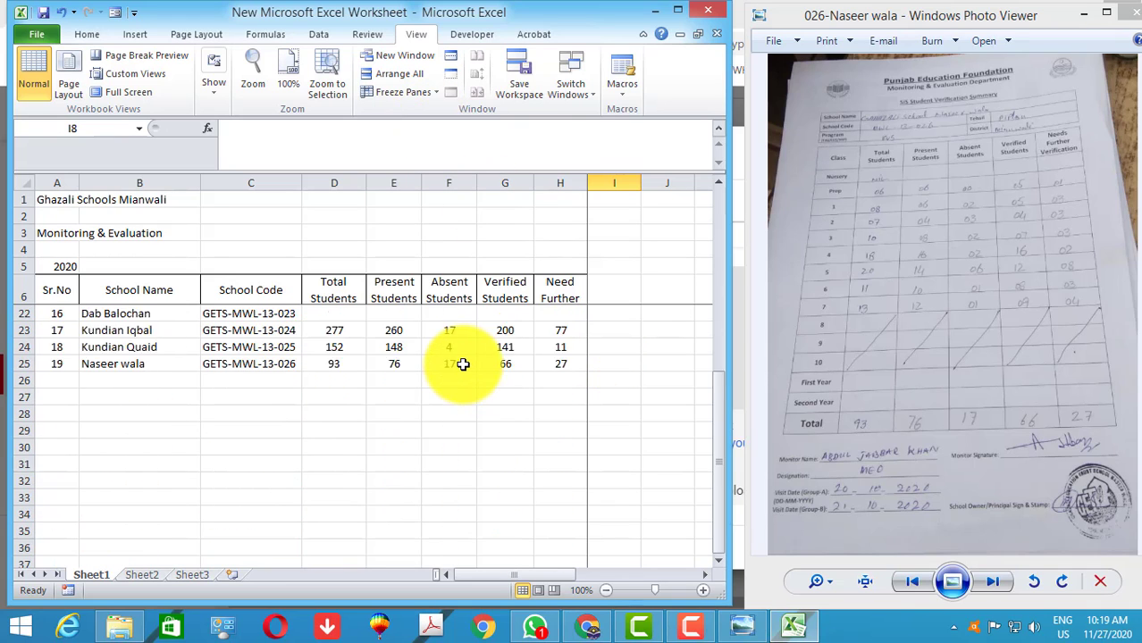
pyautogui.scroll(3, 458, 366)
pyautogui.scroll(2, 458, 368)
pyautogui.scroll(-1, 457, 366)
pyautogui.scroll(-1, 451, 368)
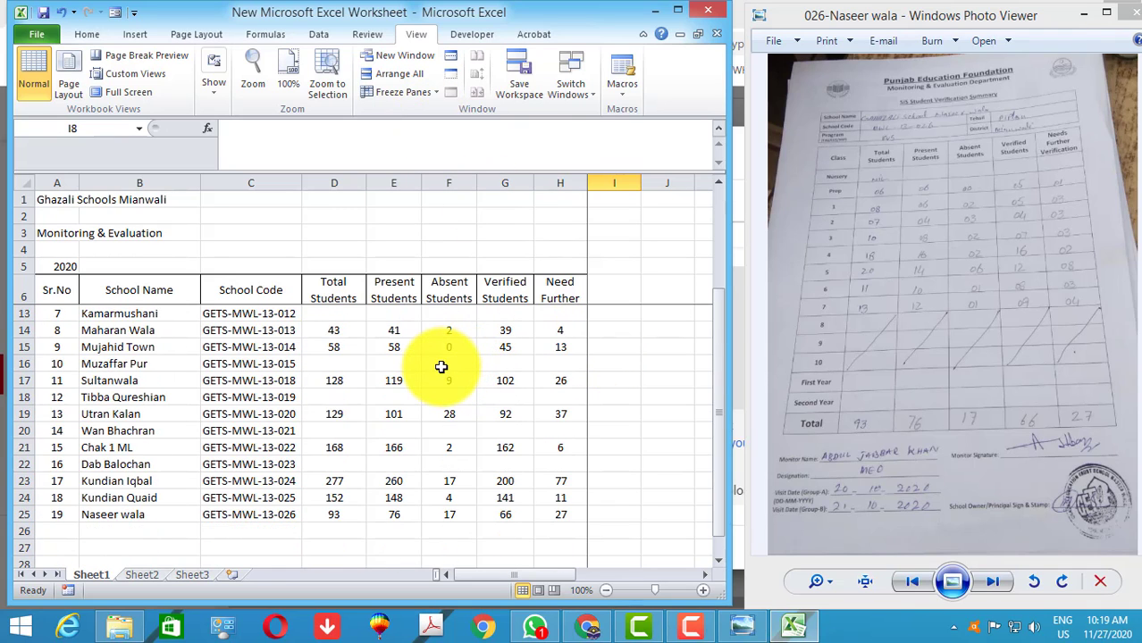
pyautogui.scroll(-2, 442, 374)
pyautogui.scroll(4, 439, 384)
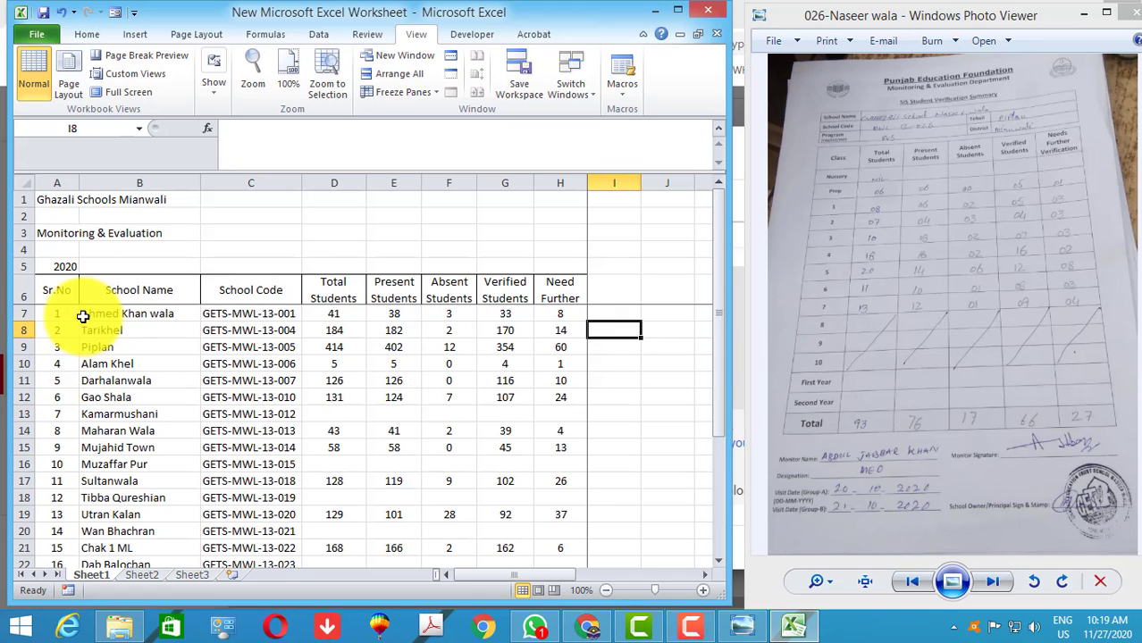
pyautogui.moveTo(62, 314)
pyautogui.mouseDown()
pyautogui.moveTo(464, 371)
pyautogui.moveTo(527, 434)
pyautogui.moveTo(556, 604)
pyautogui.moveTo(551, 536)
pyautogui.mouseUp()
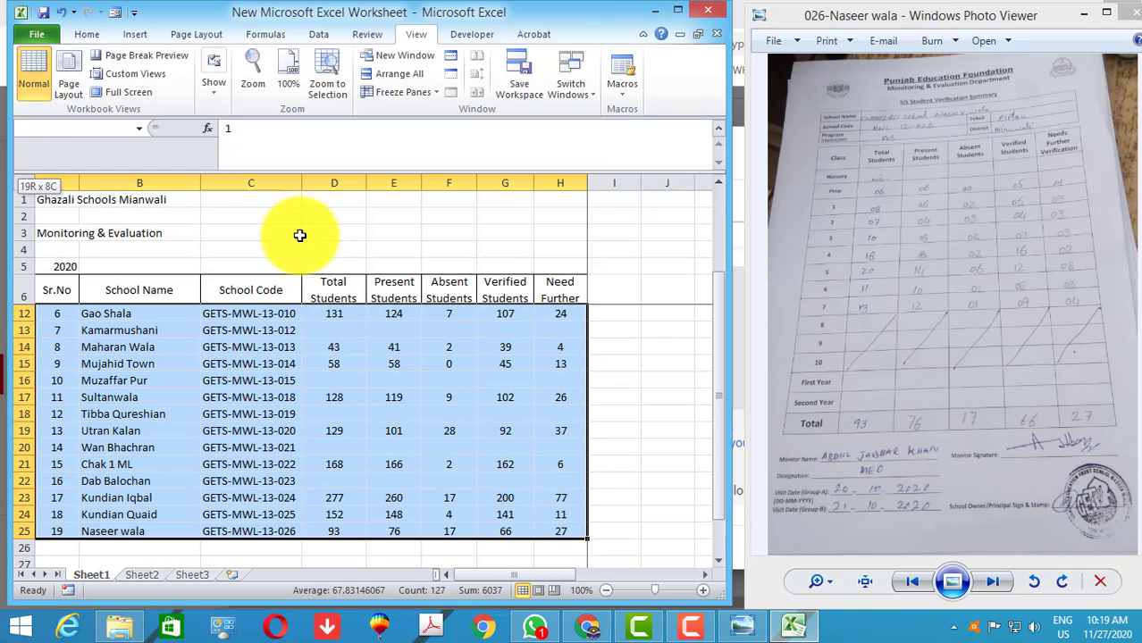
pyautogui.click(90, 39)
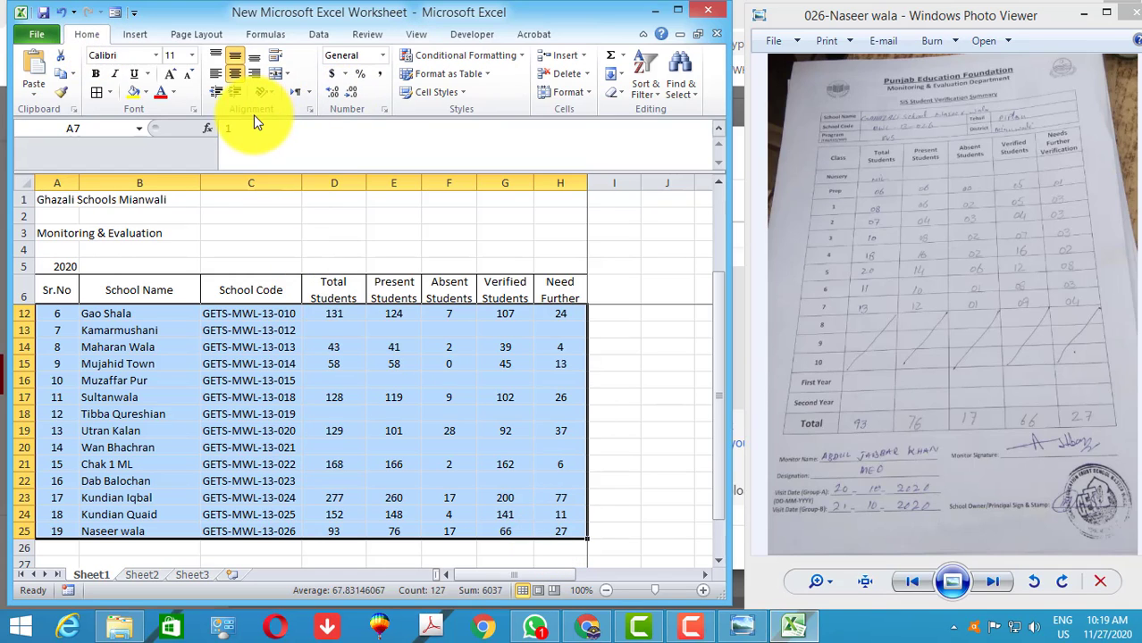
pyautogui.click(97, 93)
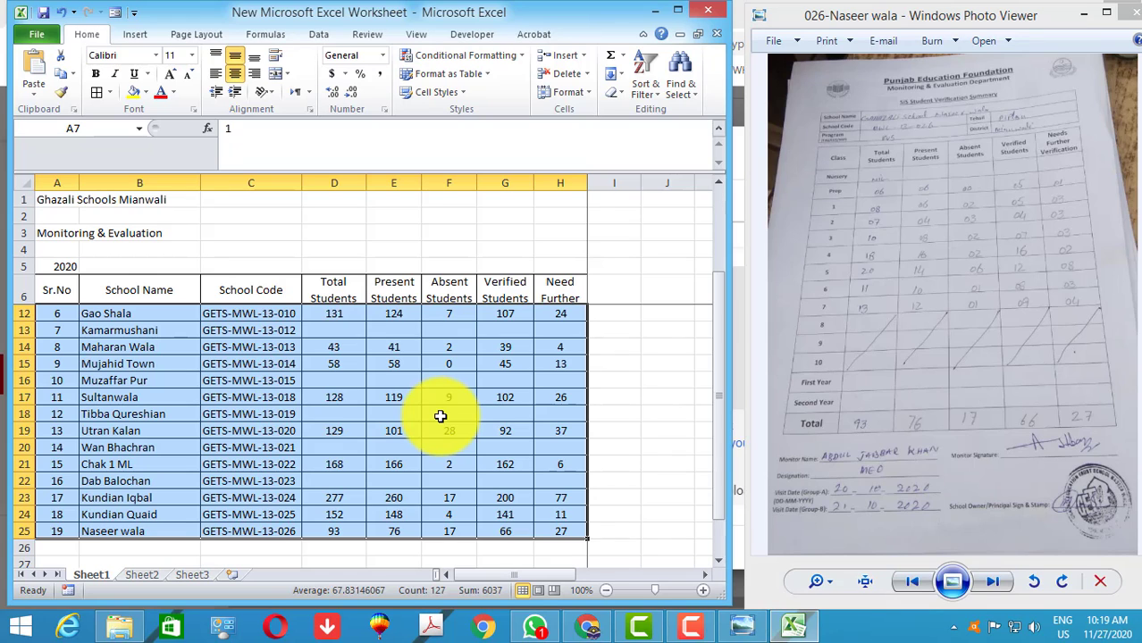
pyautogui.click(690, 627)
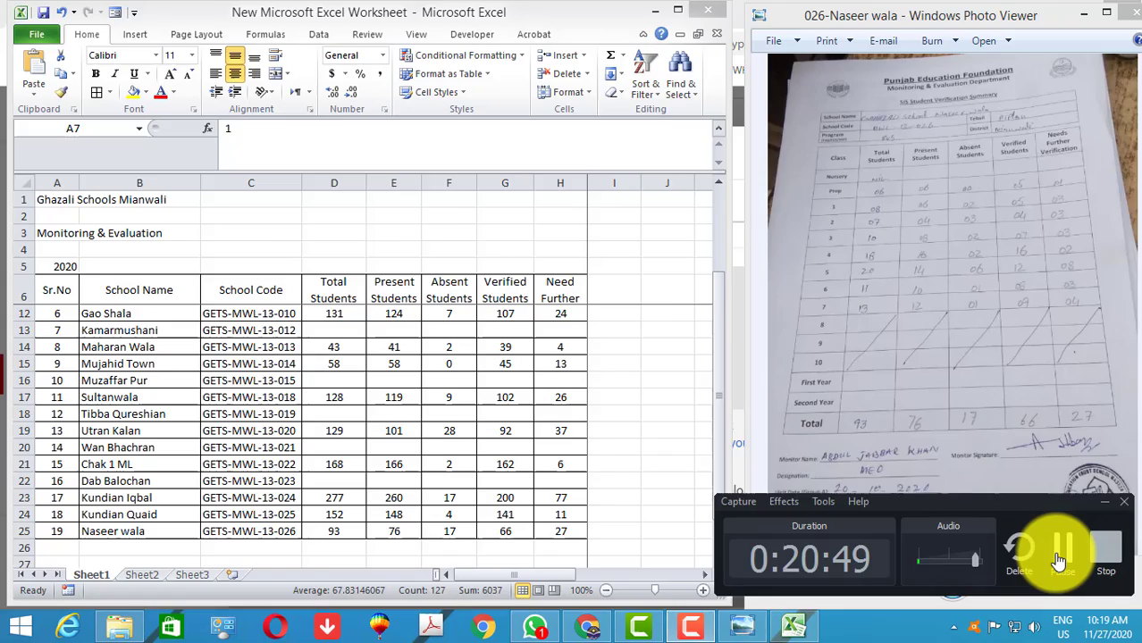
# Browse District (E:) > ONSP > Demand Uniform > 2020-2021 and open ONSP Demand Uniform KamarMushani
pyautogui.click(1059, 552)
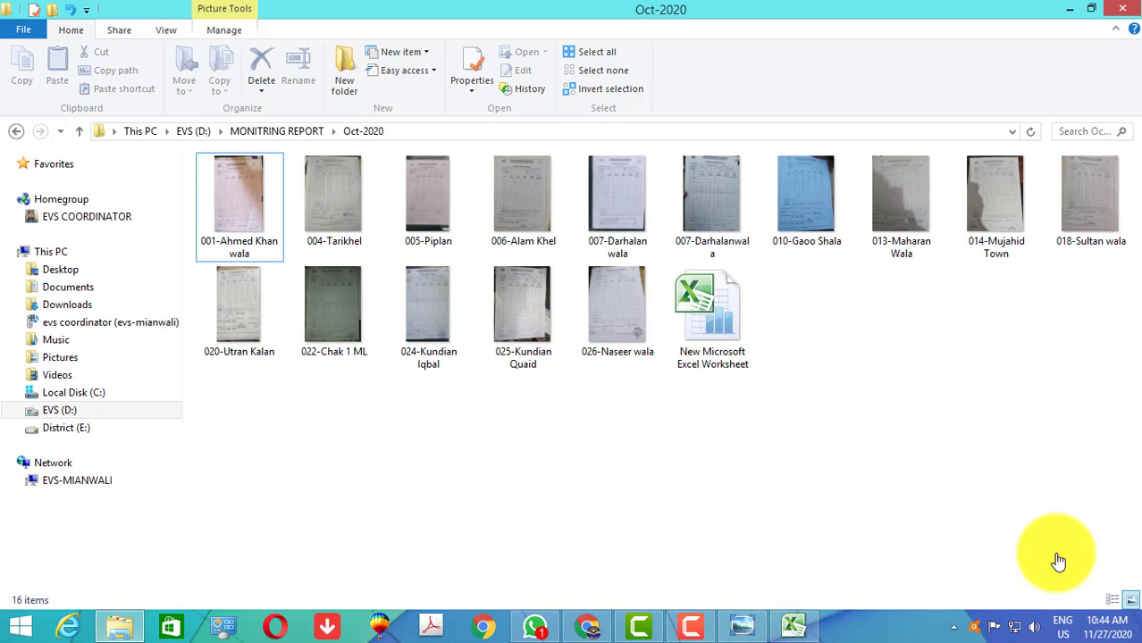
pyautogui.moveTo(690, 627)
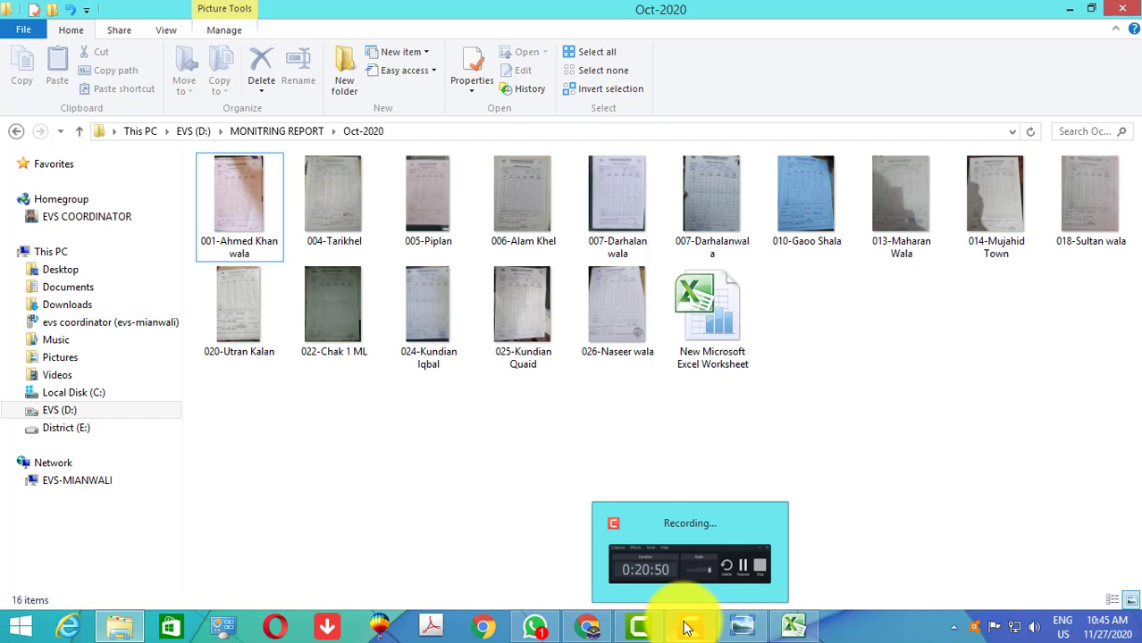
pyautogui.click(686, 628)
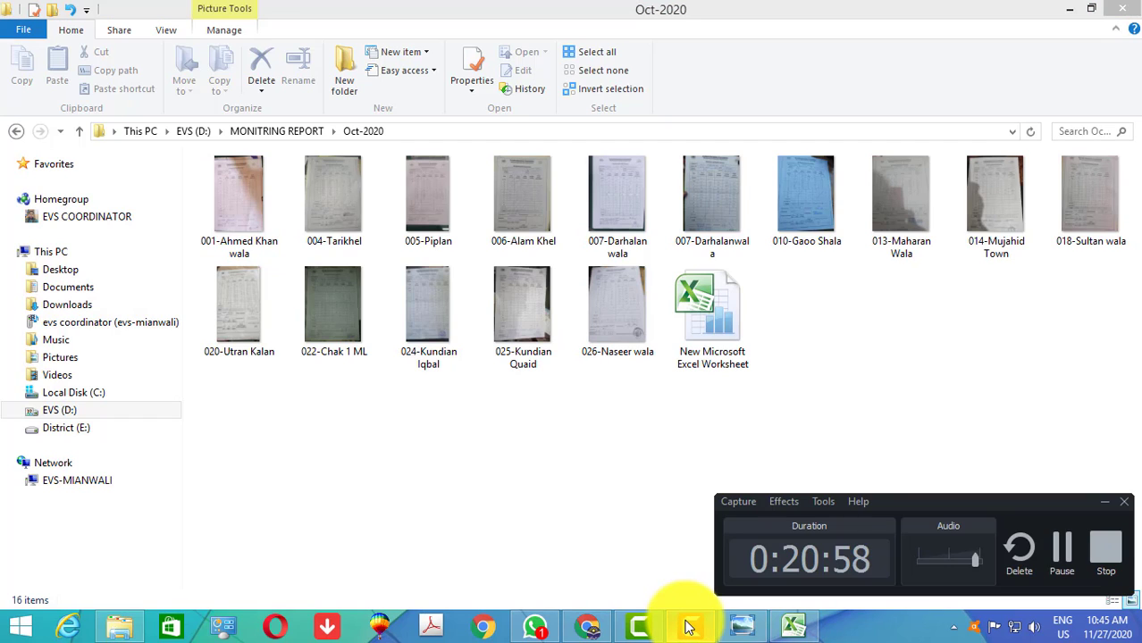
pyautogui.click(686, 628)
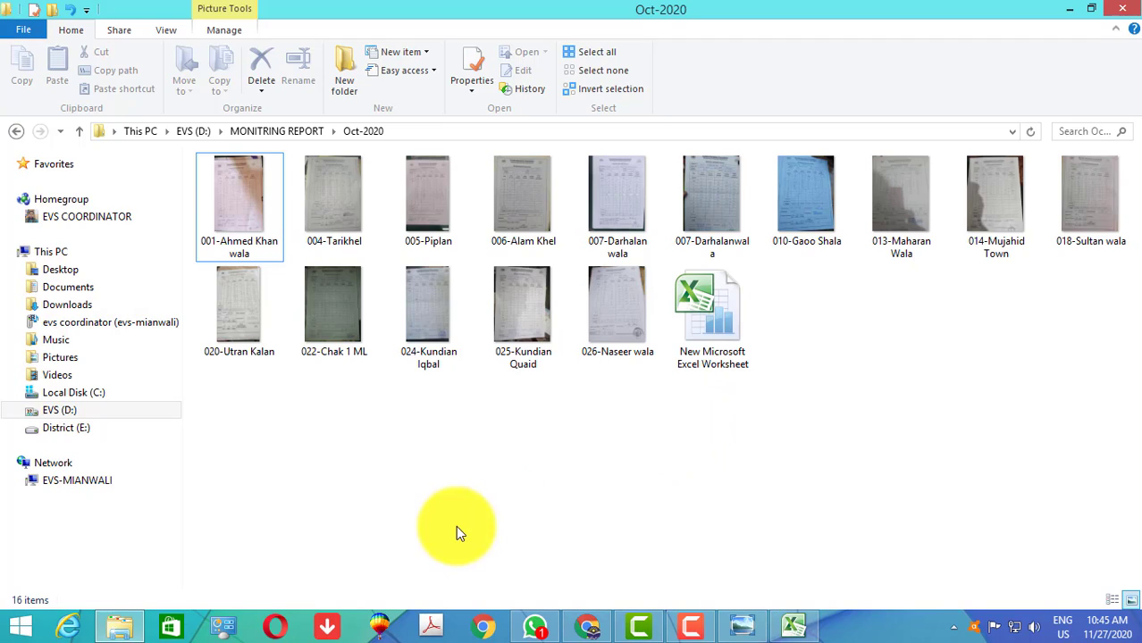
pyautogui.click(95, 432)
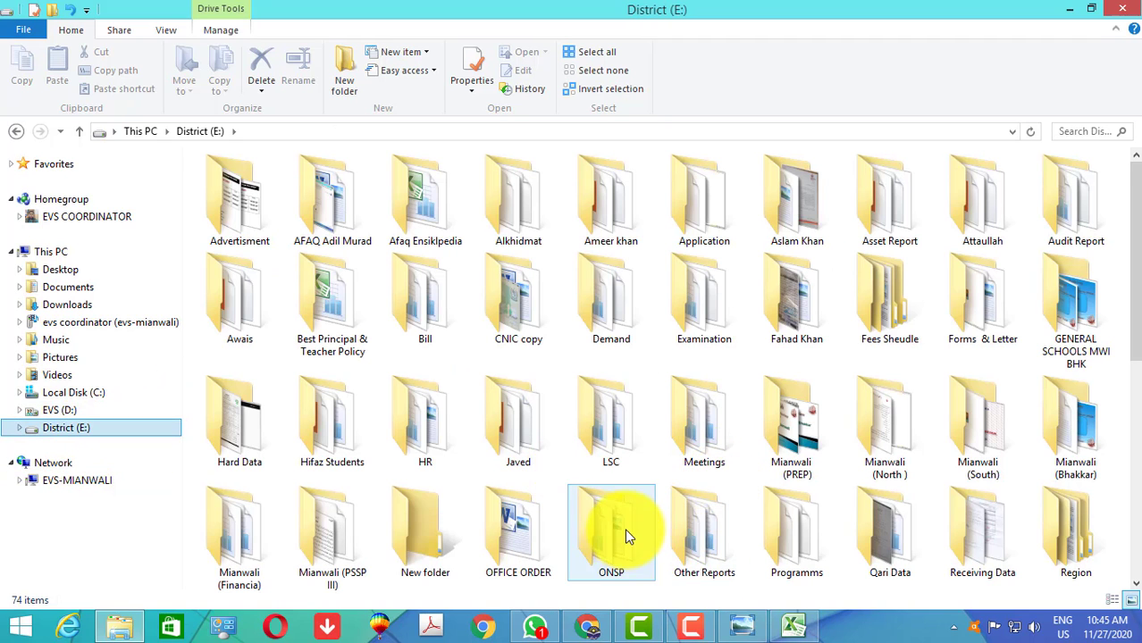
pyautogui.doubleClick(625, 529)
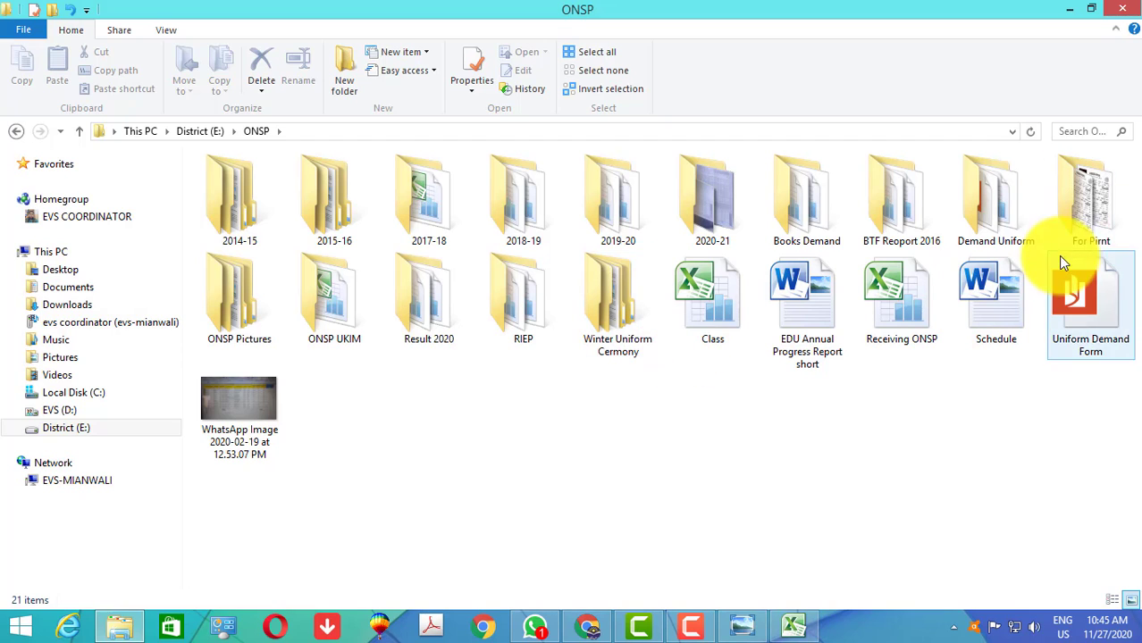
pyautogui.doubleClick(1006, 233)
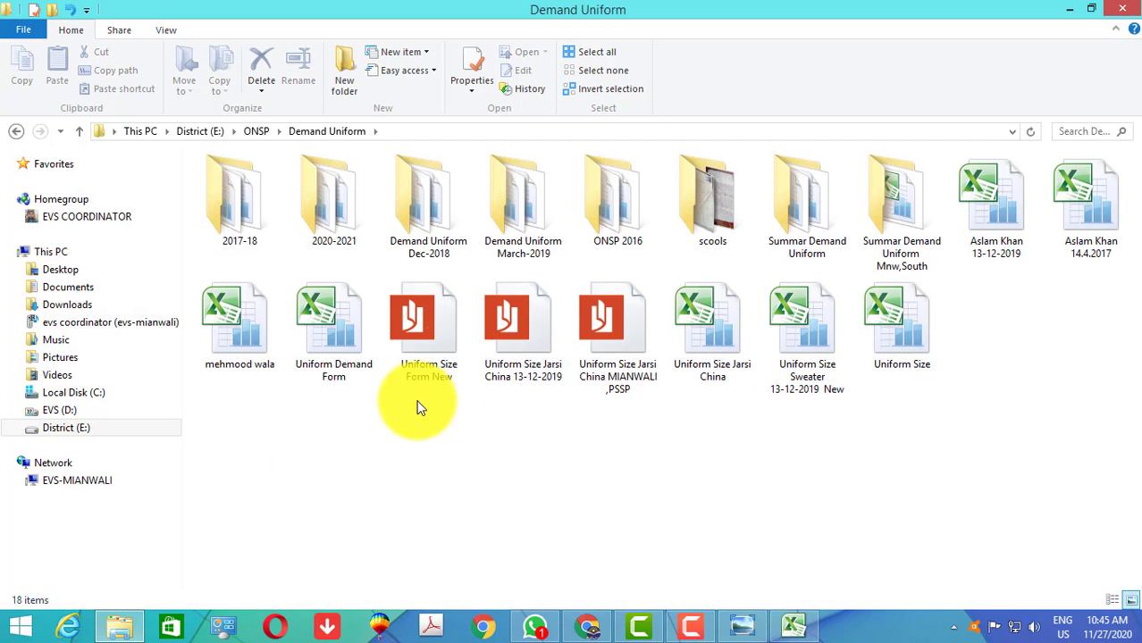
pyautogui.doubleClick(339, 216)
pyautogui.doubleClick(637, 293)
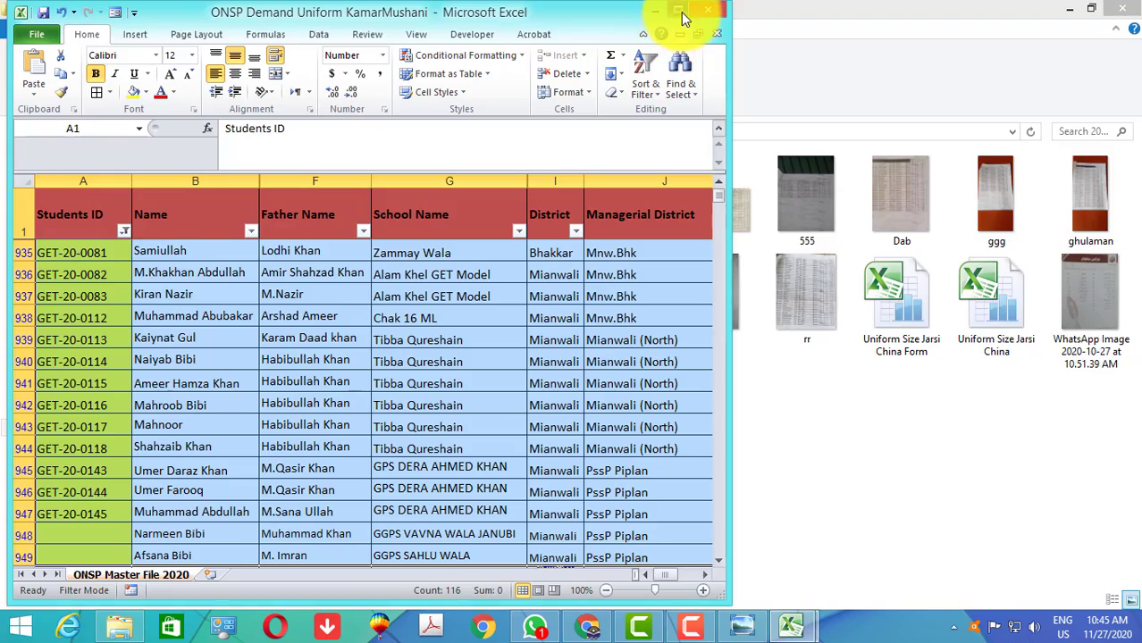
# Maximize the uniform workbook and set the Students ID filter to (Select All)
pyautogui.click(681, 13)
pyautogui.click(768, 333)
pyautogui.scroll(-1, 768, 357)
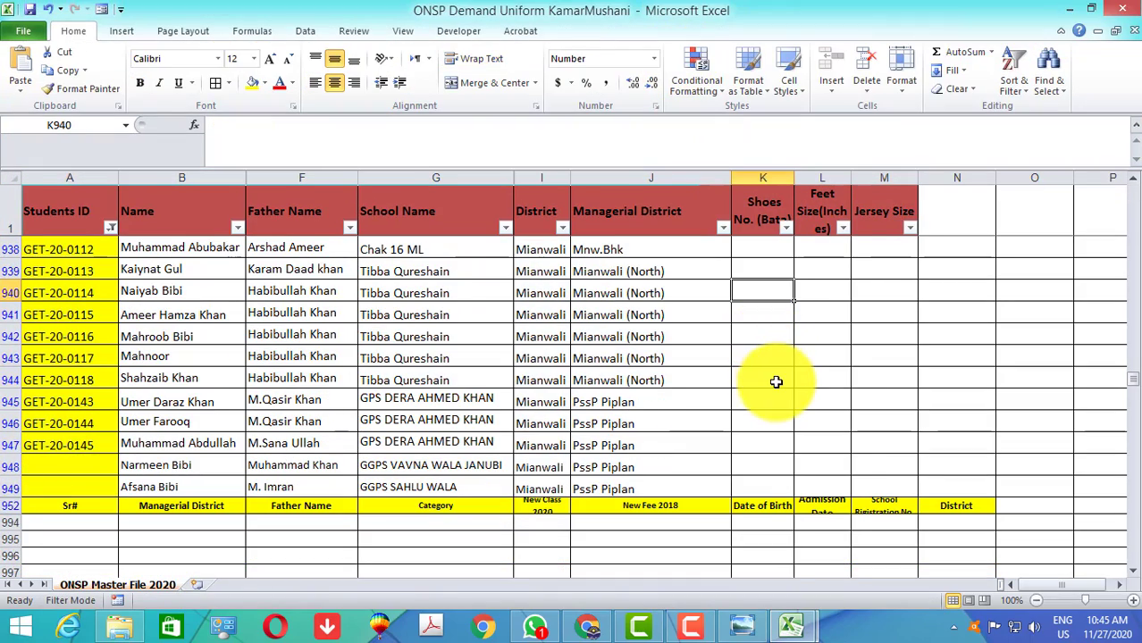
pyautogui.scroll(-3, 774, 380)
pyautogui.scroll(-3, 765, 369)
pyautogui.scroll(8, 766, 365)
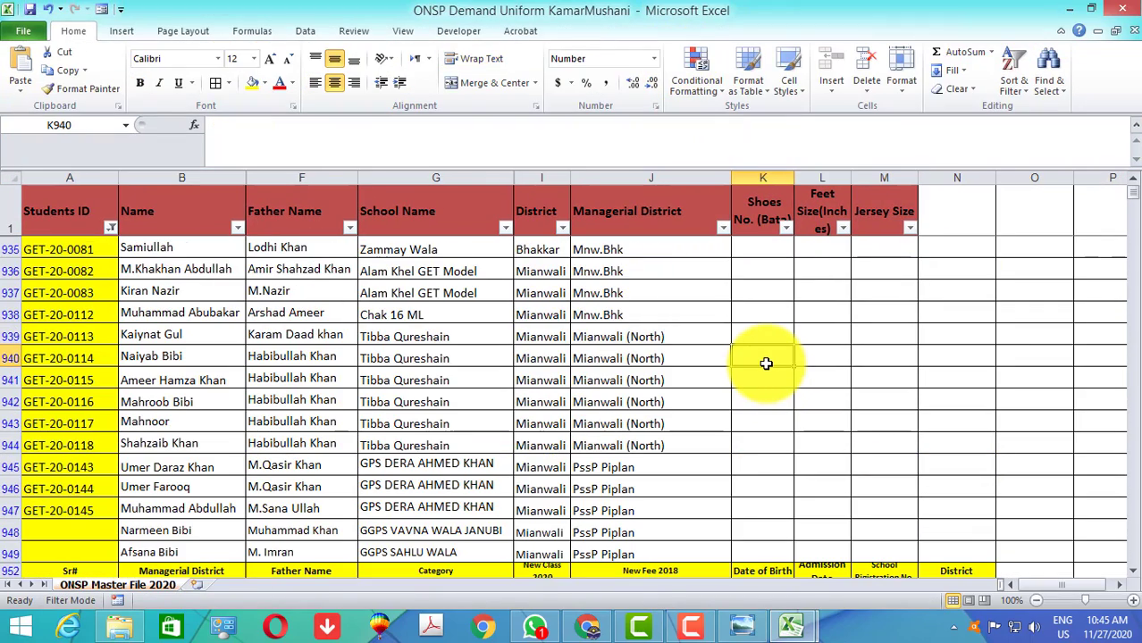
pyautogui.scroll(-1, 765, 364)
pyautogui.scroll(-1, 765, 363)
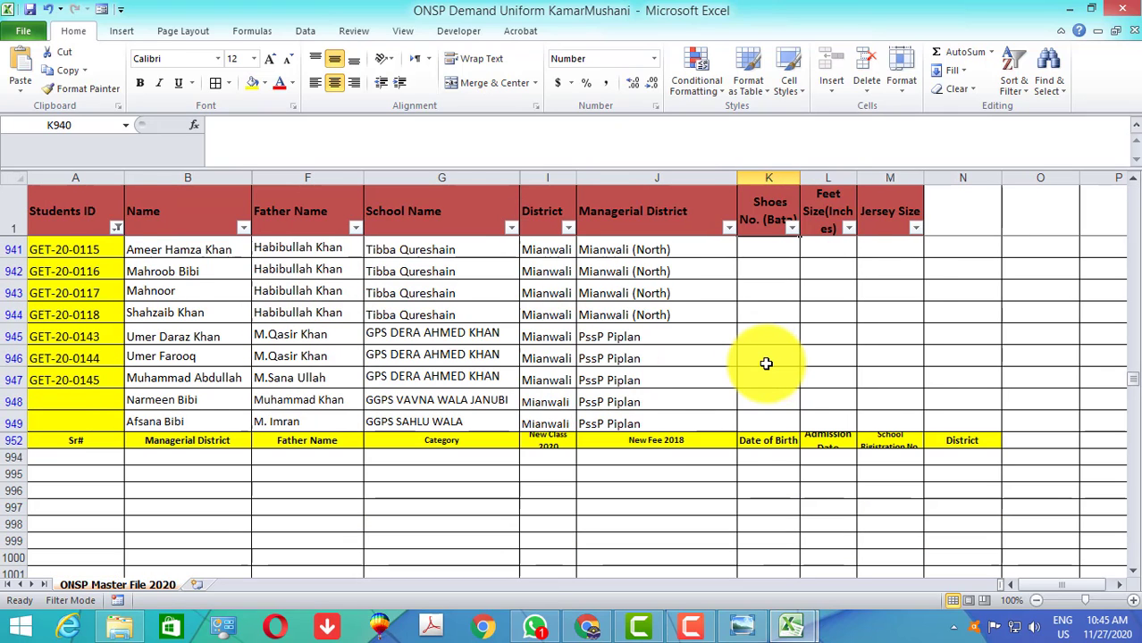
pyautogui.scroll(3, 766, 364)
pyautogui.scroll(-3, 766, 362)
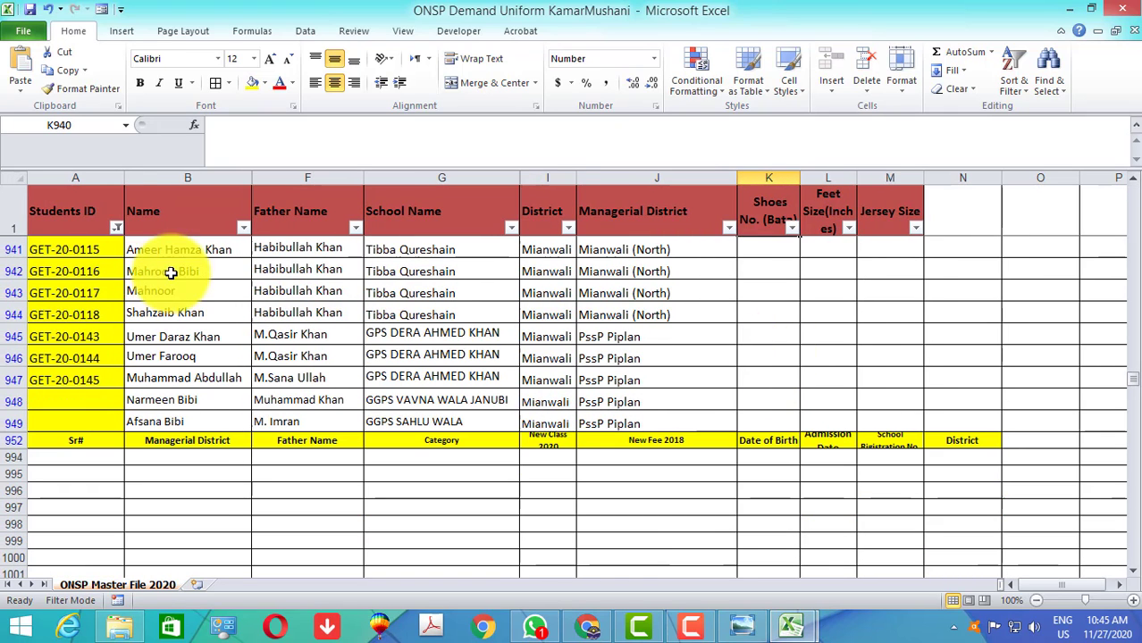
pyautogui.click(116, 228)
pyautogui.click(80, 381)
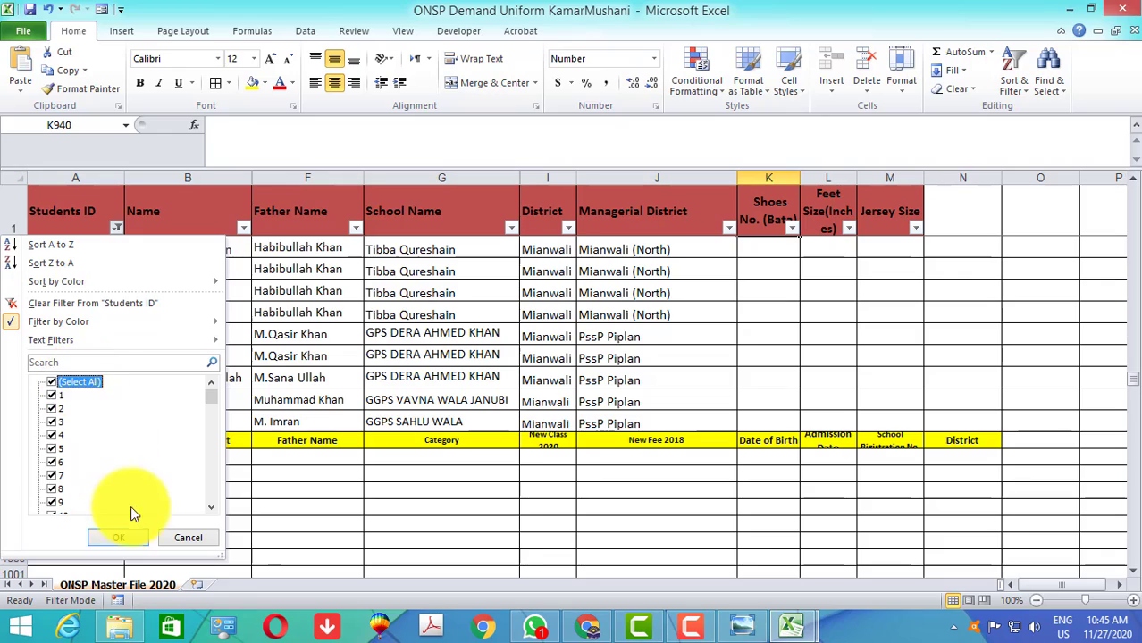
pyautogui.click(130, 536)
pyautogui.scroll(-6, 326, 429)
pyautogui.scroll(3, 326, 429)
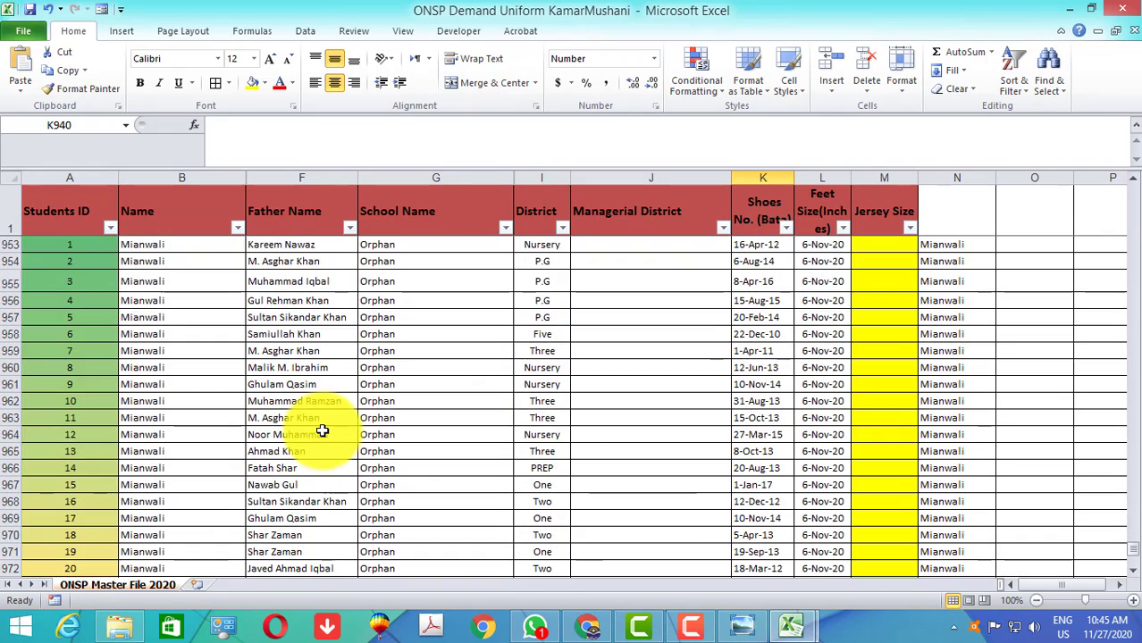
pyautogui.scroll(2, 344, 413)
# Switch back to the New Microsoft Excel Worksheet holding the monitoring table
pyautogui.click(1028, 448)
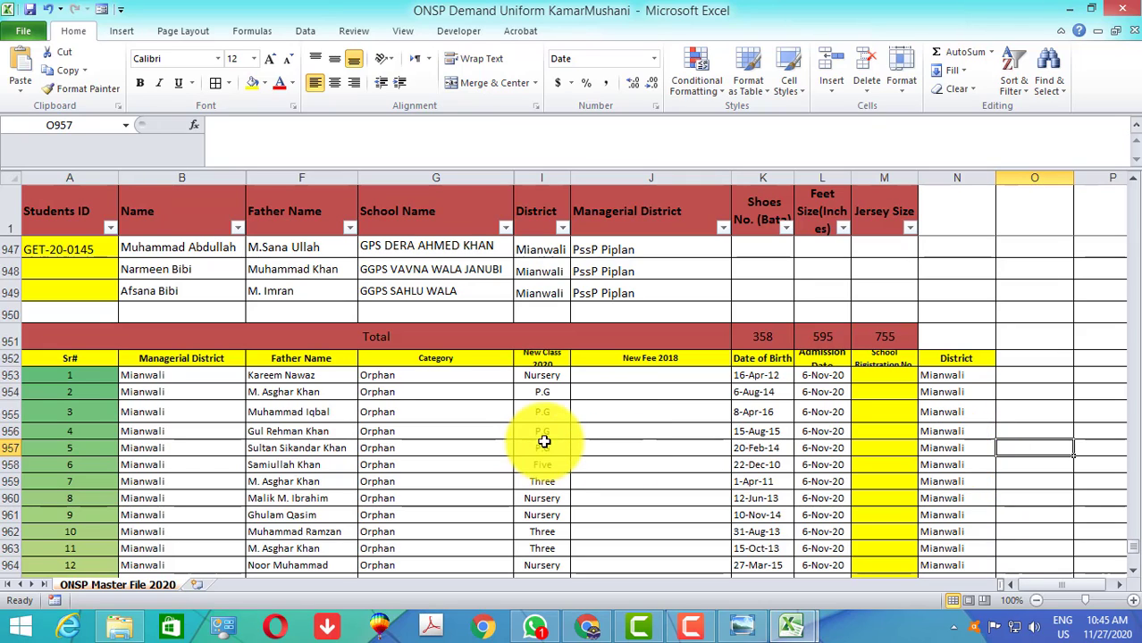
pyautogui.scroll(-1, 36, 319)
pyautogui.scroll(-1, 134, 384)
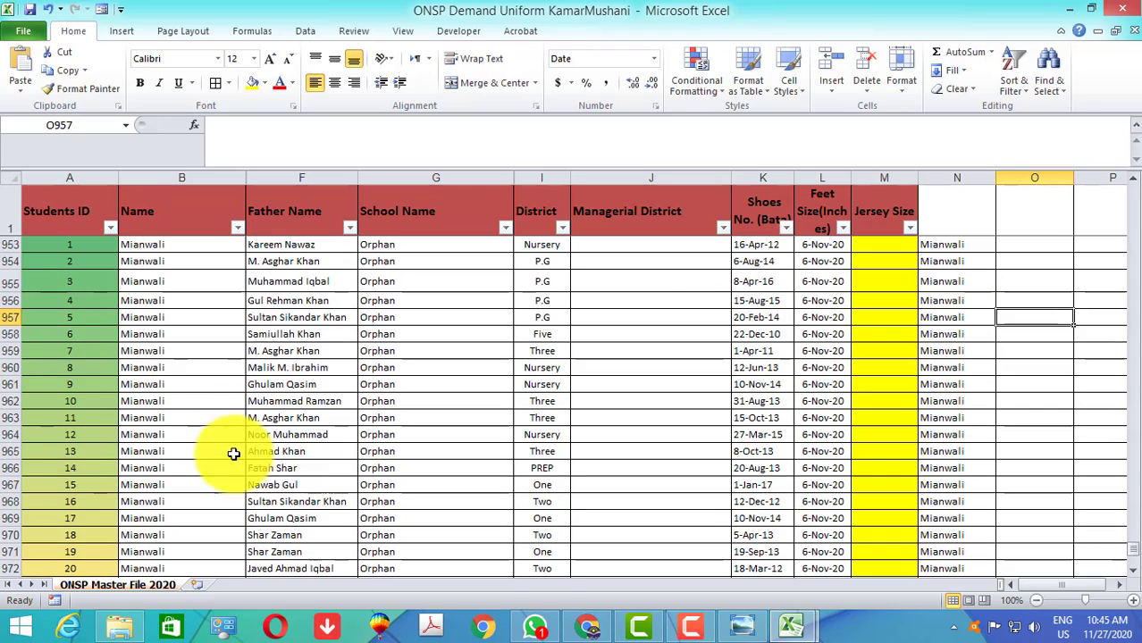
pyautogui.scroll(2, 233, 454)
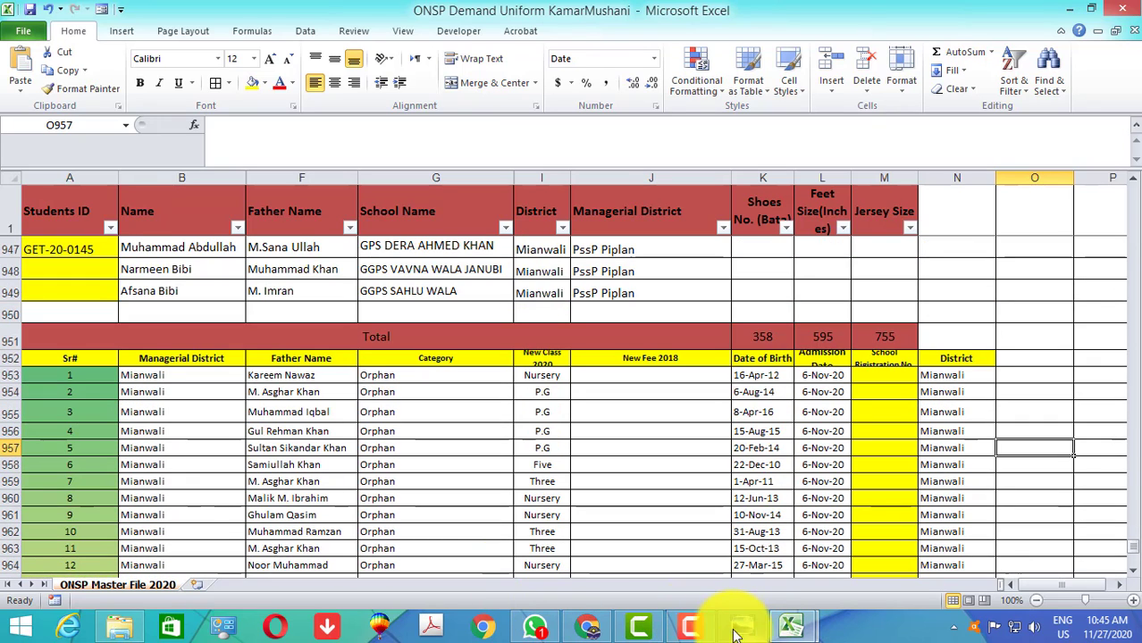
pyautogui.click(695, 629)
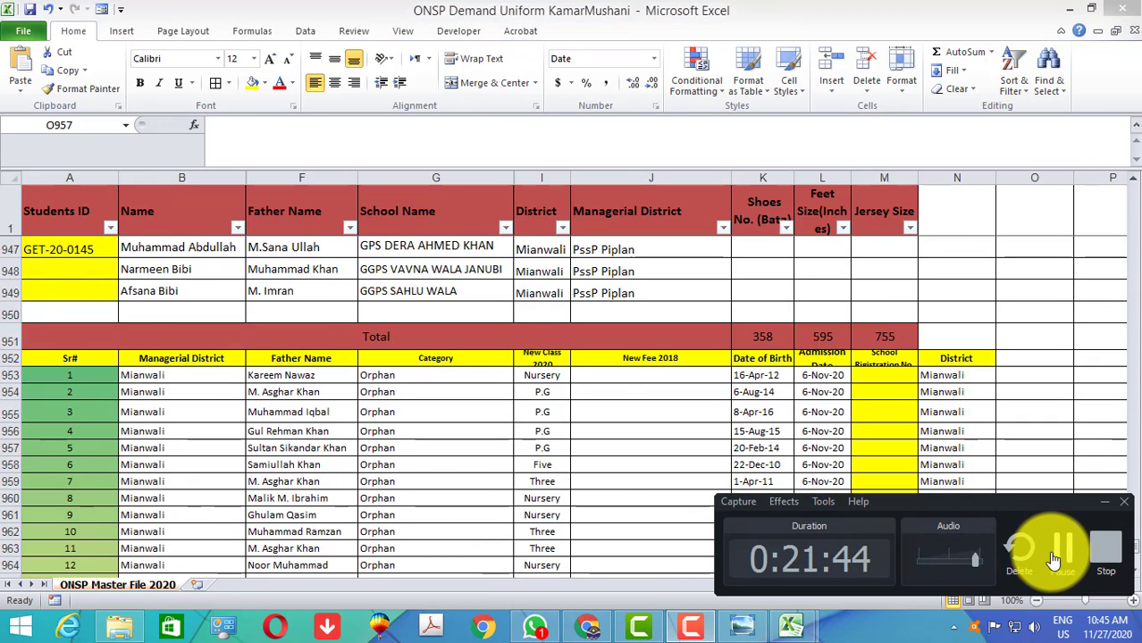
pyautogui.click(1019, 549)
# Add borders to row 26 below the table across columns A to H
pyautogui.click(690, 629)
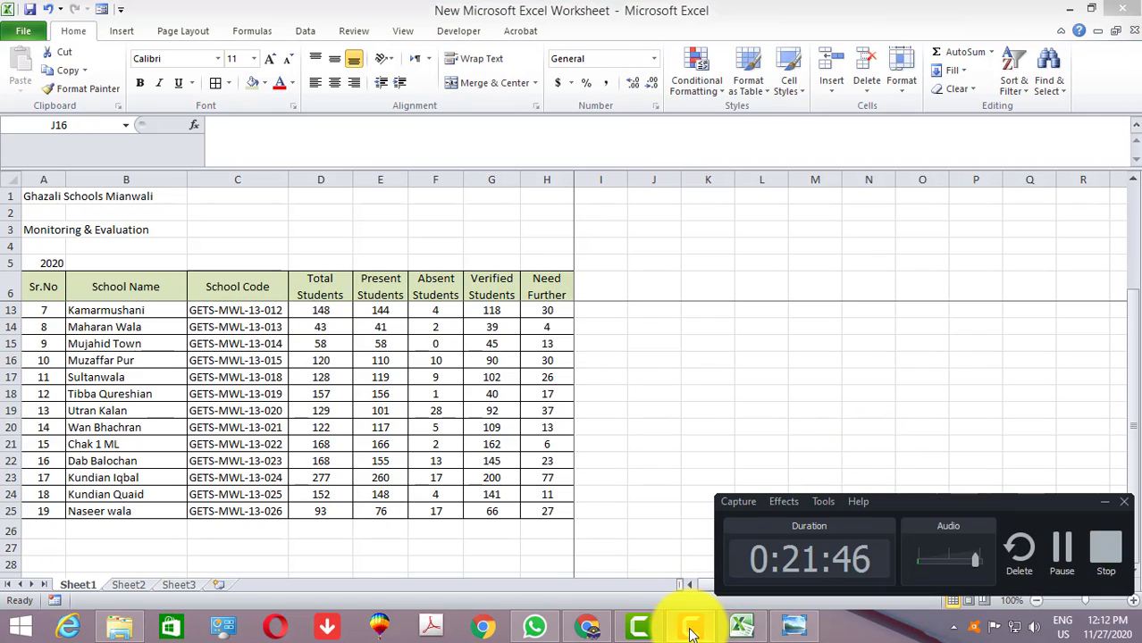
pyautogui.click(690, 629)
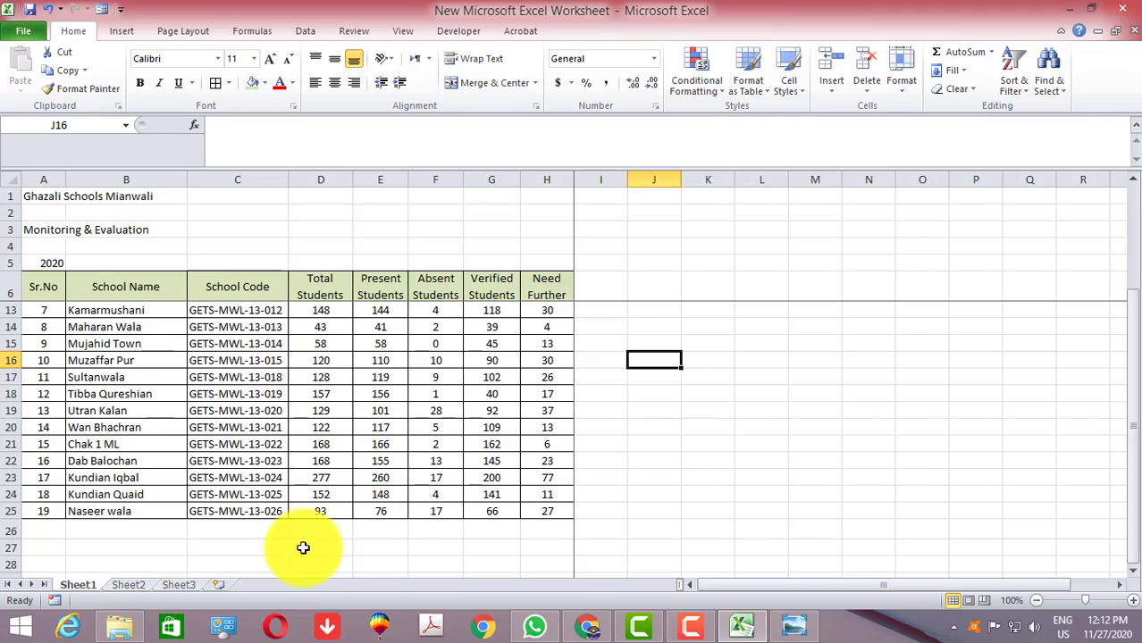
pyautogui.moveTo(43, 529); pyautogui.dragTo(523, 527)
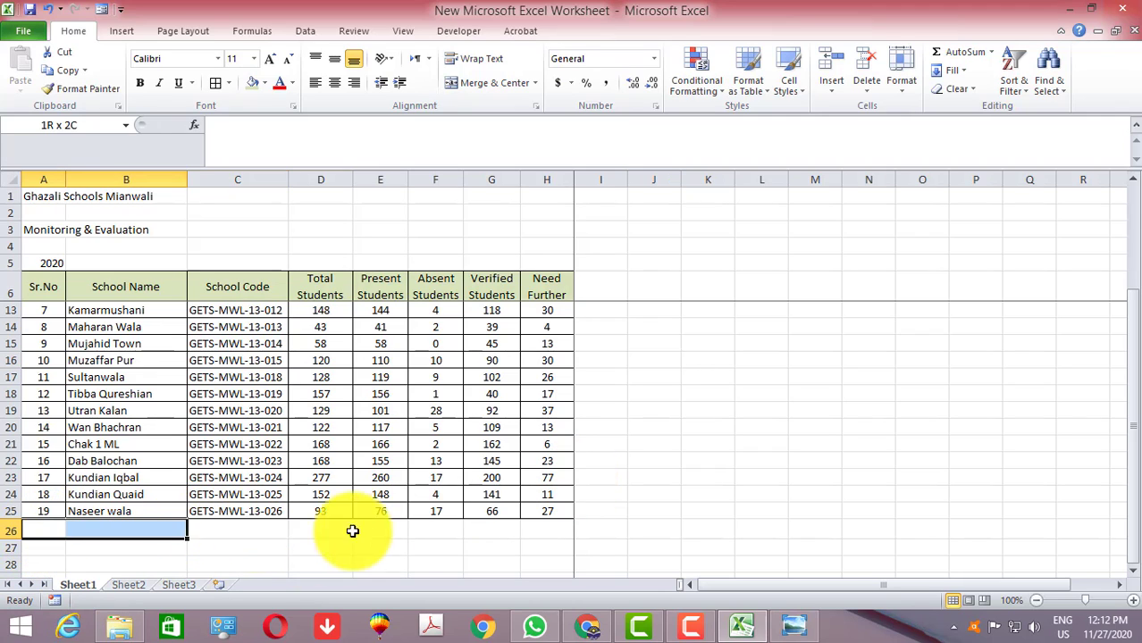
pyautogui.click(214, 83)
pyautogui.click(688, 424)
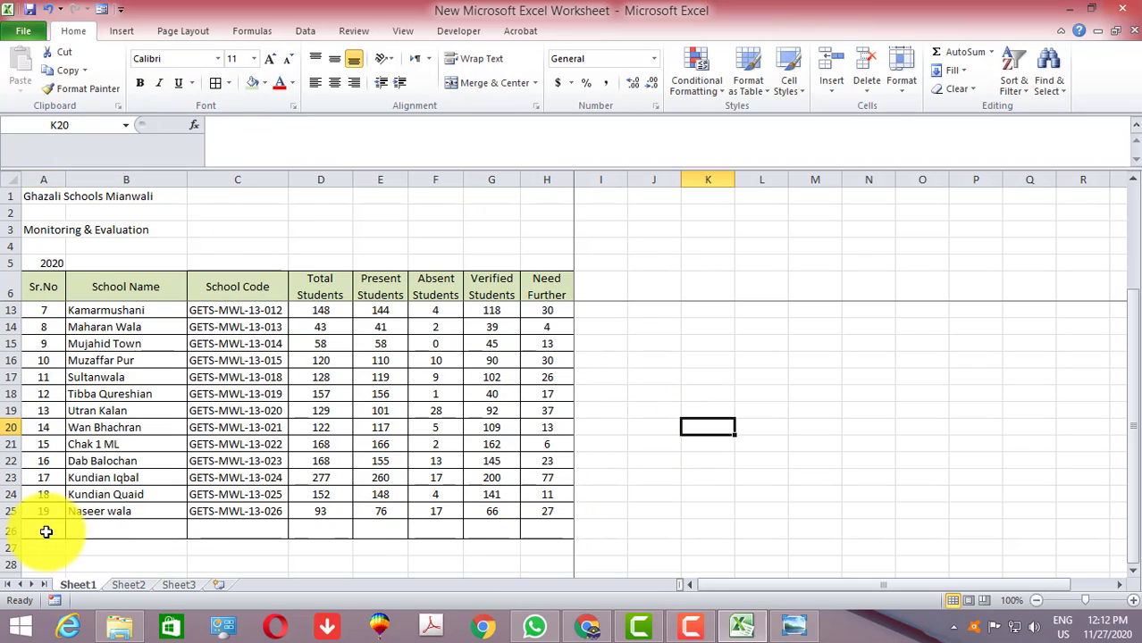
# Merge and centre A26:C26 and label it Total
pyautogui.moveTo(45, 532); pyautogui.dragTo(234, 528)
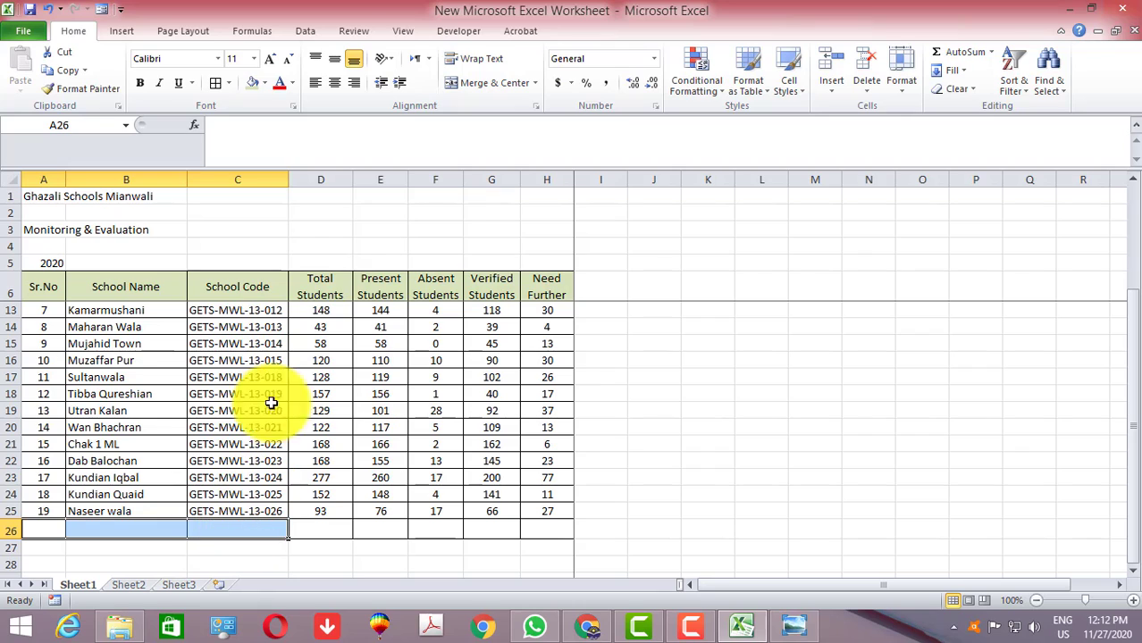
pyautogui.click(448, 80)
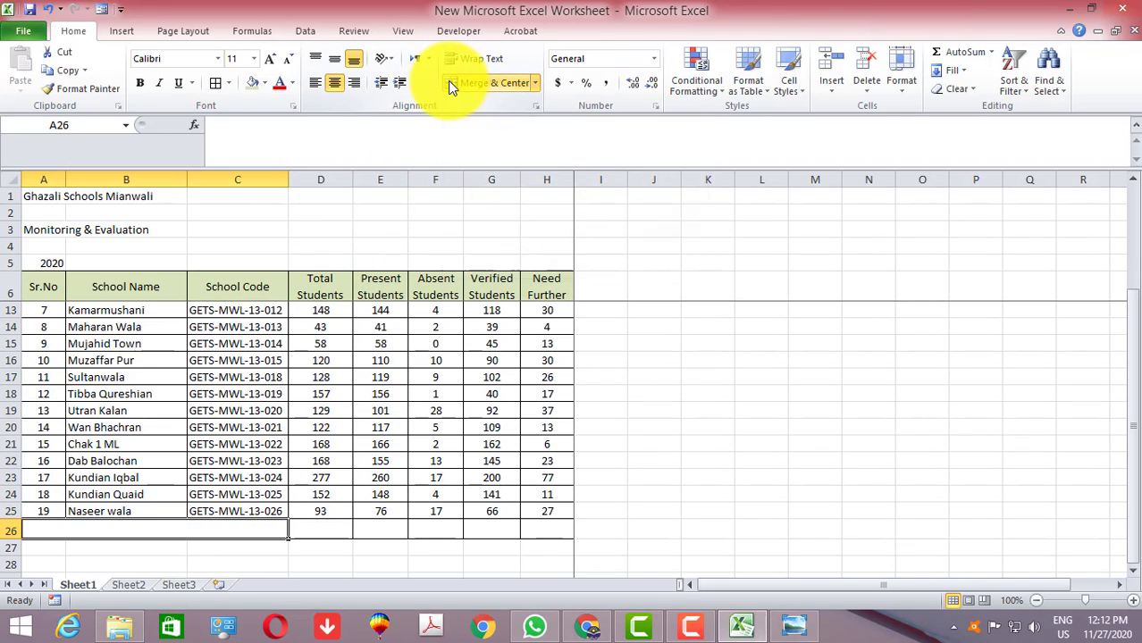
pyautogui.click(654, 427)
pyautogui.click(135, 529)
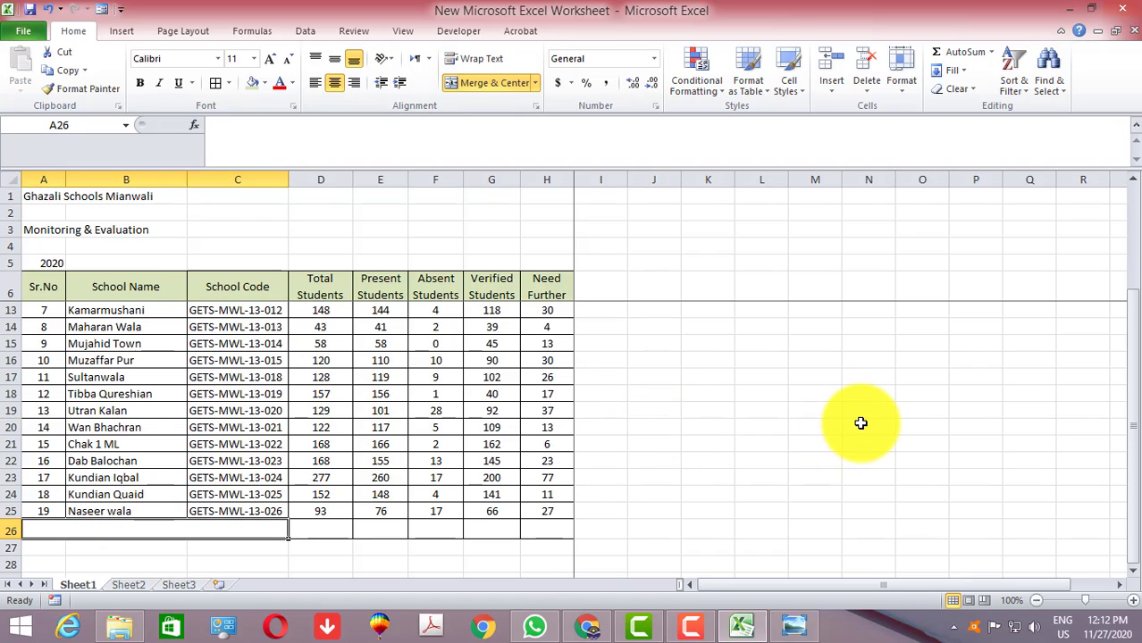
pyautogui.write('Total')
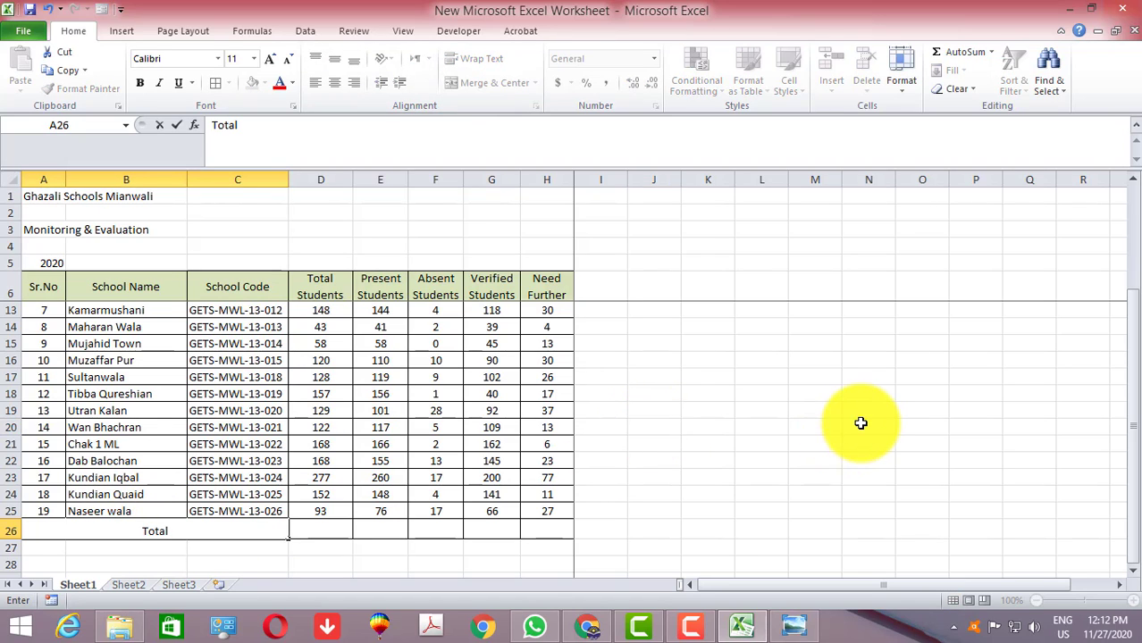
pyautogui.press('Tab')
pyautogui.click(707, 410)
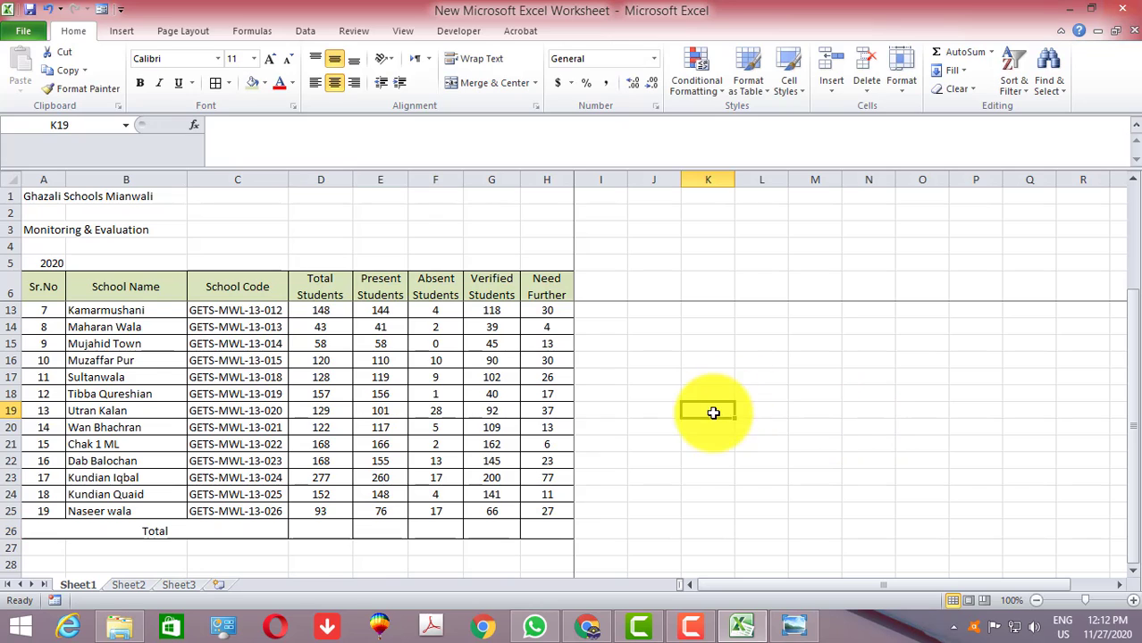
# Select row 7 and another row header while reviewing the table
pyautogui.scroll(2, 526, 477)
pyautogui.scroll(-1, 189, 357)
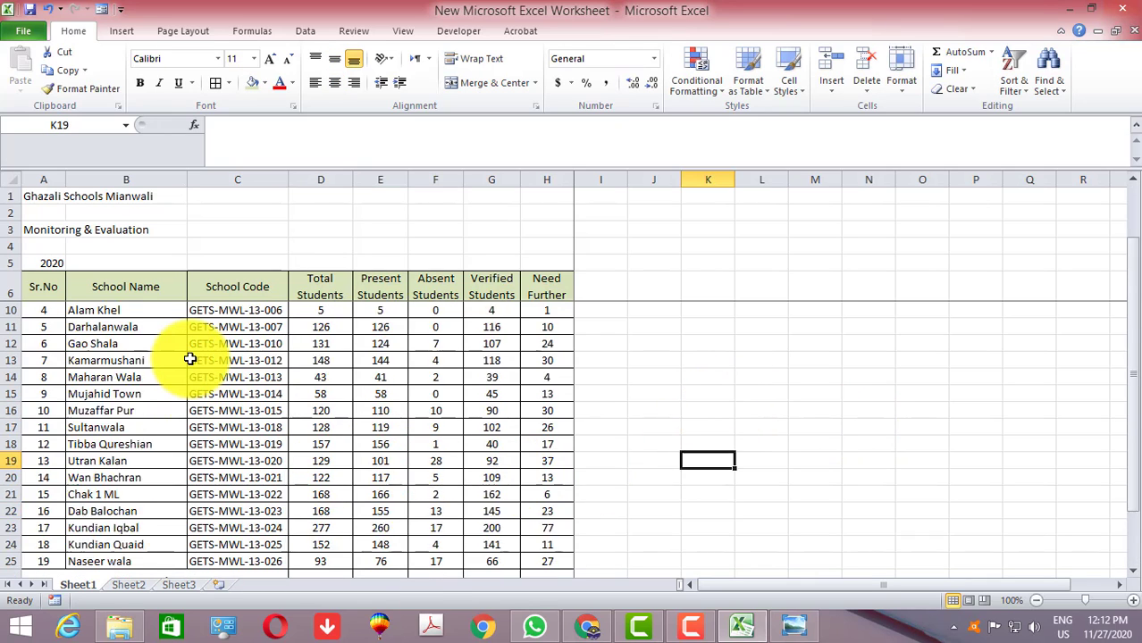
pyautogui.scroll(1, 191, 359)
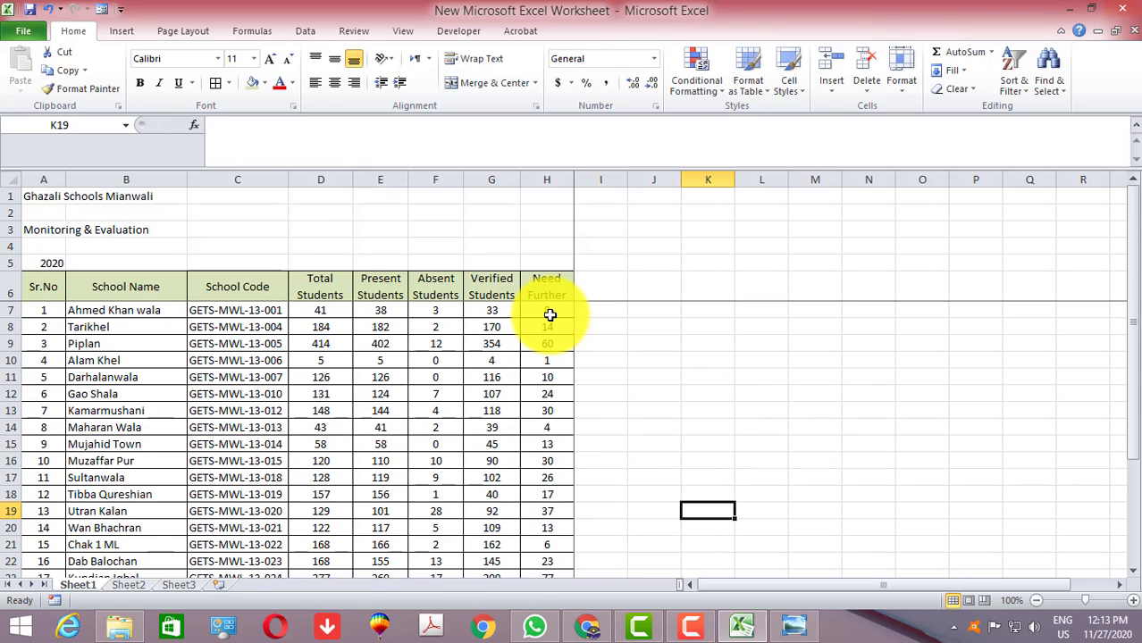
pyautogui.click(11, 312)
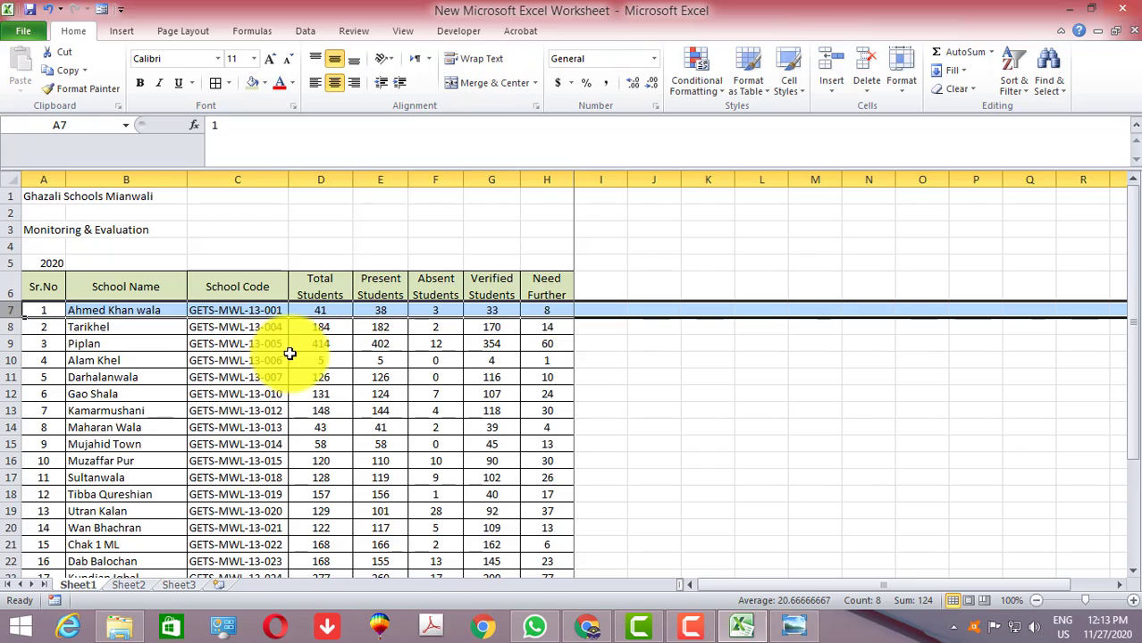
pyautogui.click(325, 360)
pyautogui.scroll(-3, 325, 360)
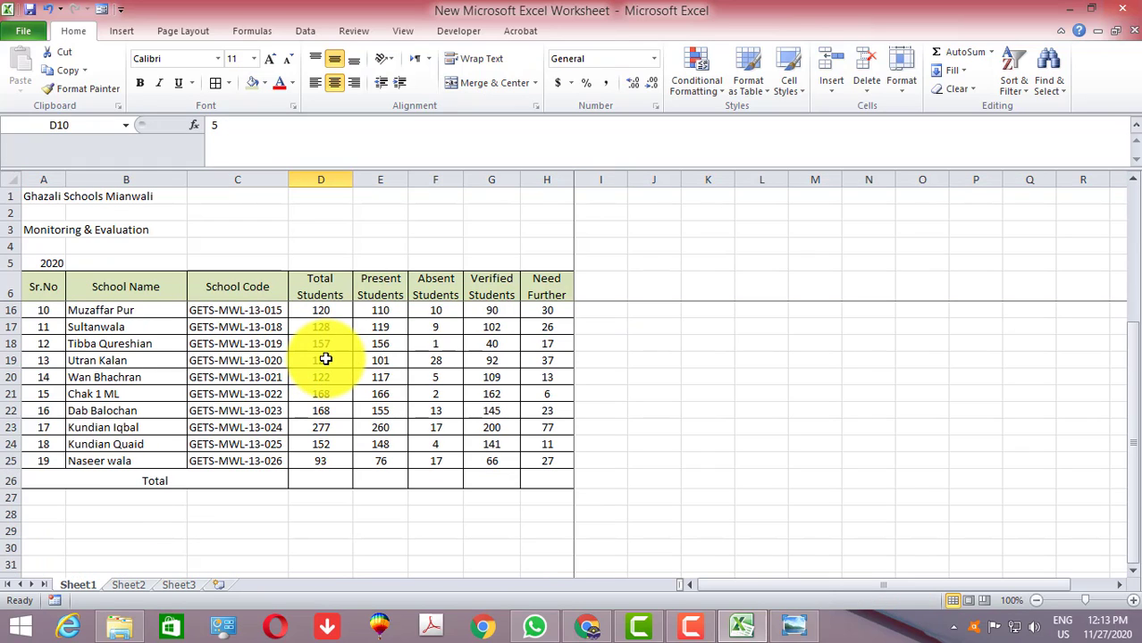
pyautogui.click(10, 461)
# Enter =SUBTOTAL(9,D7:D25) in D26 and fill it across to H26
pyautogui.click(294, 482)
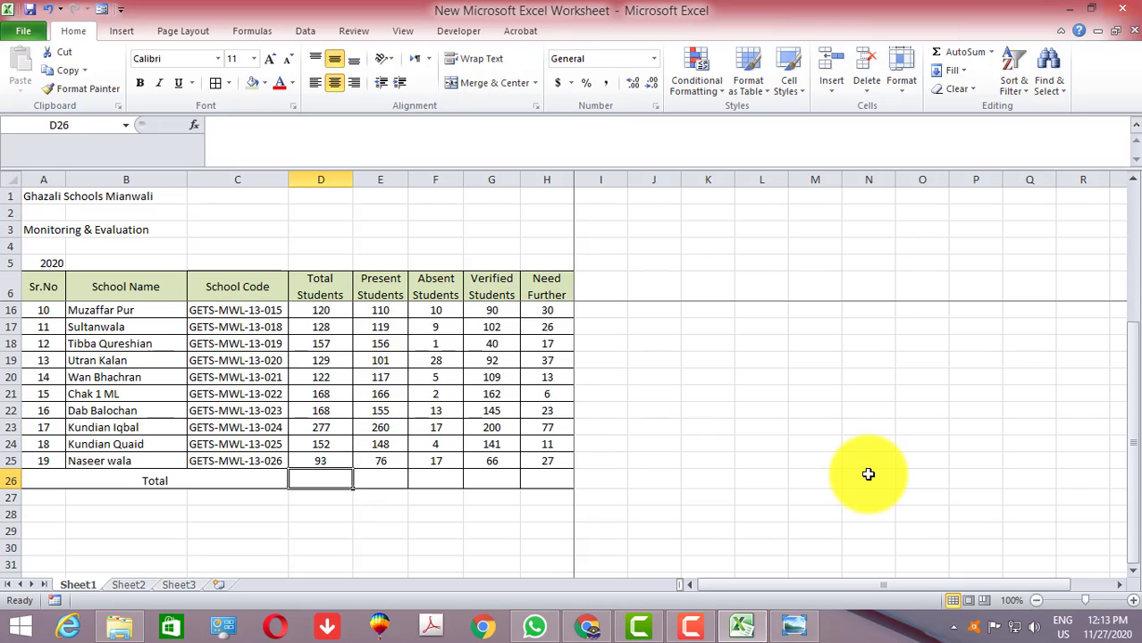
pyautogui.write('=S')
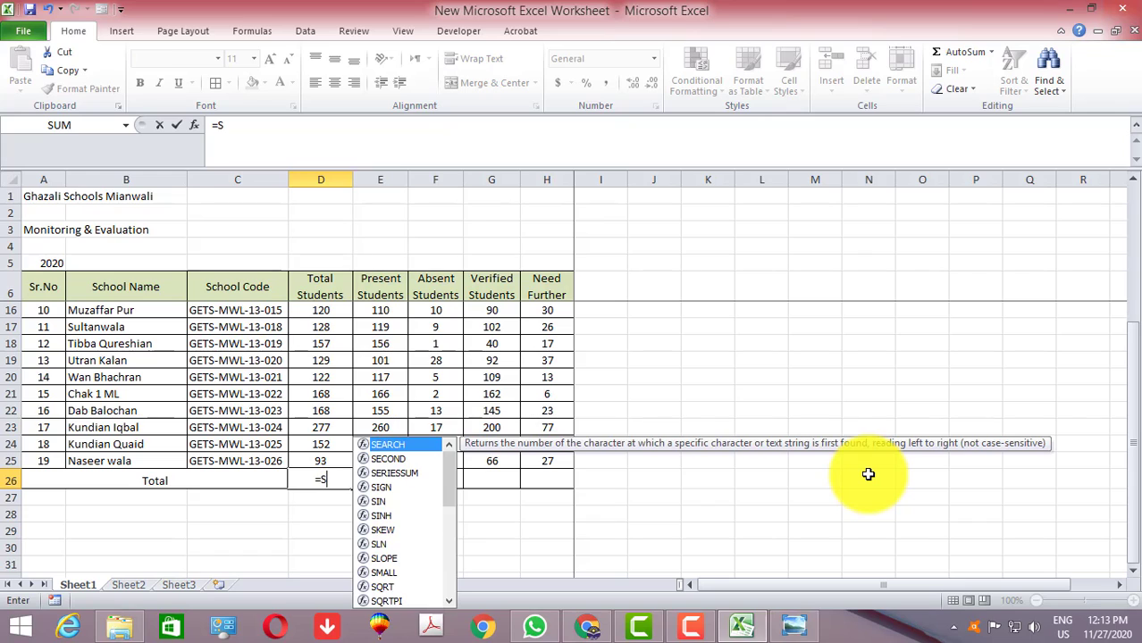
pyautogui.write('ubta')
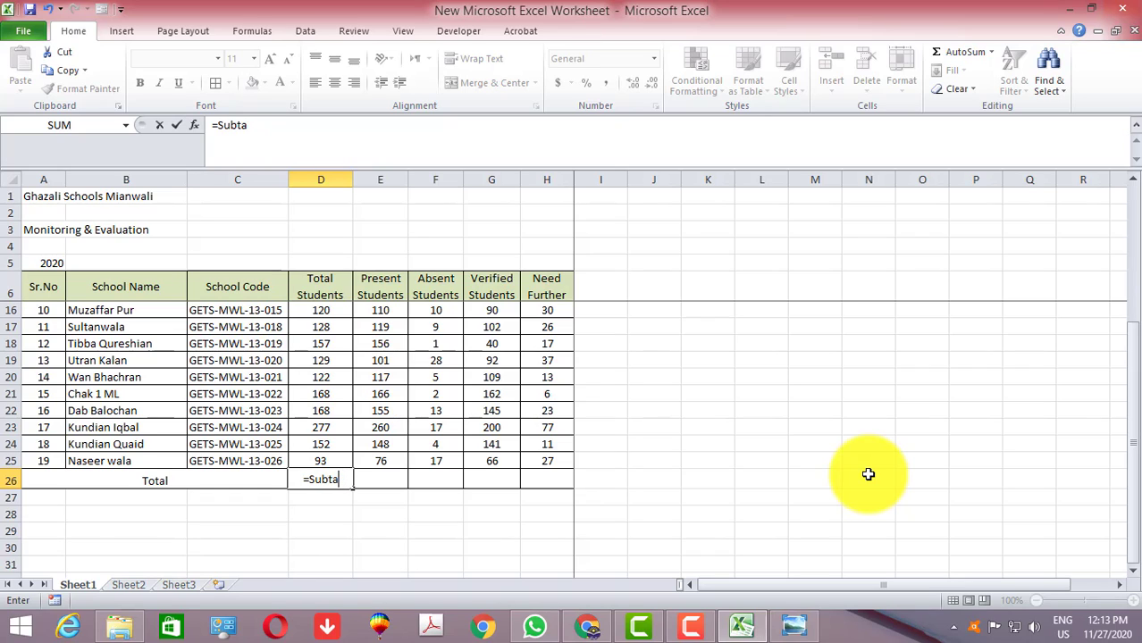
pyautogui.press('BackSpace')
pyautogui.write('ota')
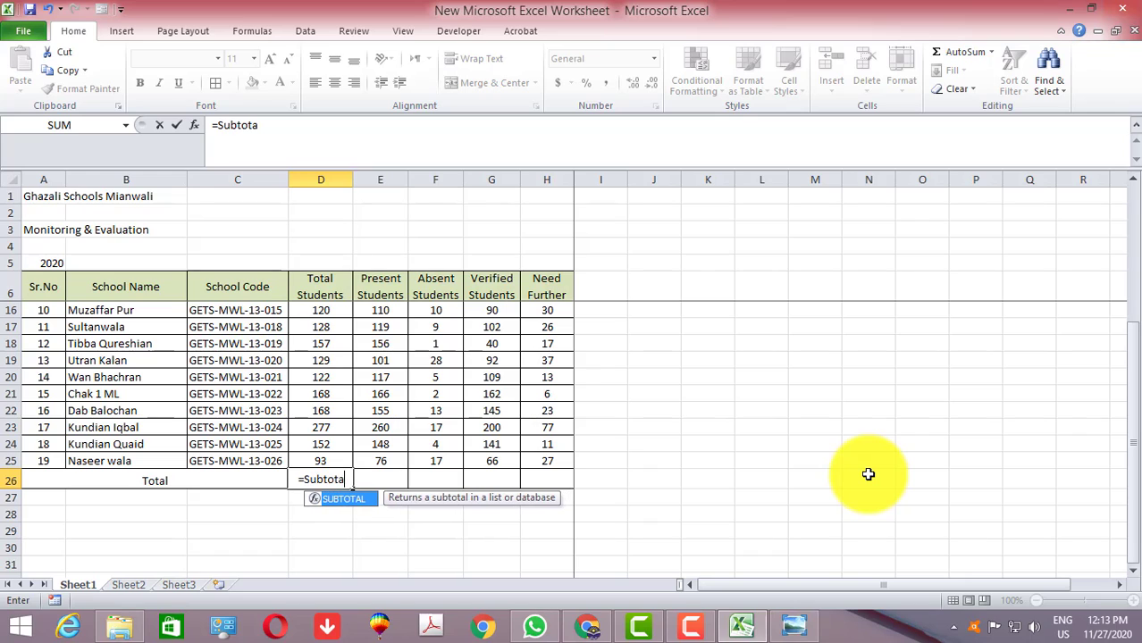
pyautogui.write('l(')
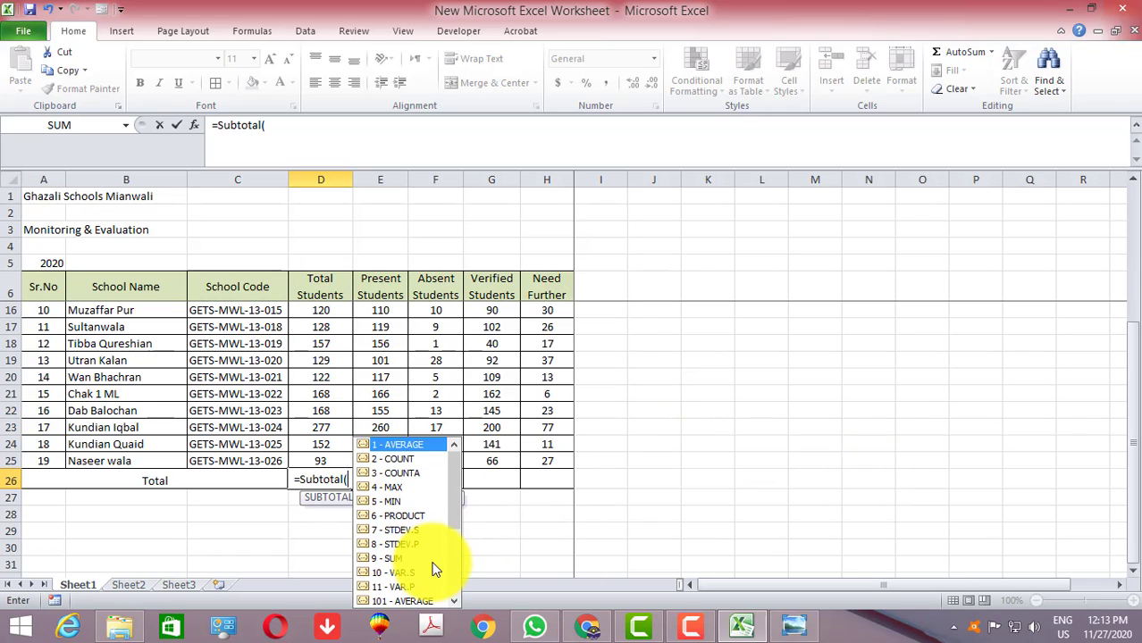
pyautogui.doubleClick(374, 562)
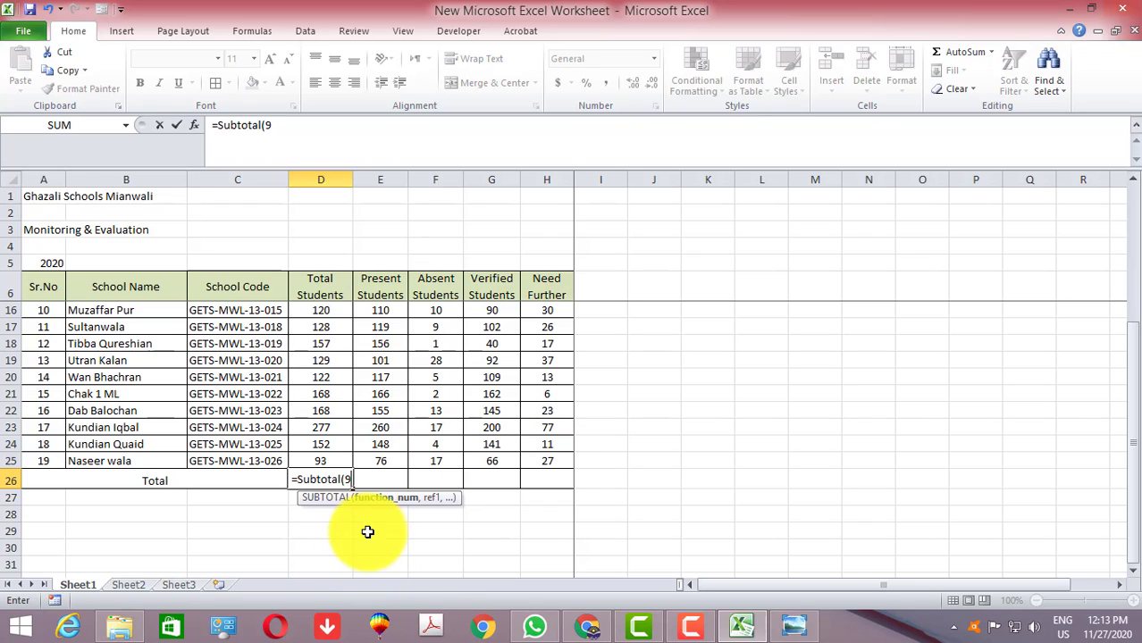
pyautogui.write(',')
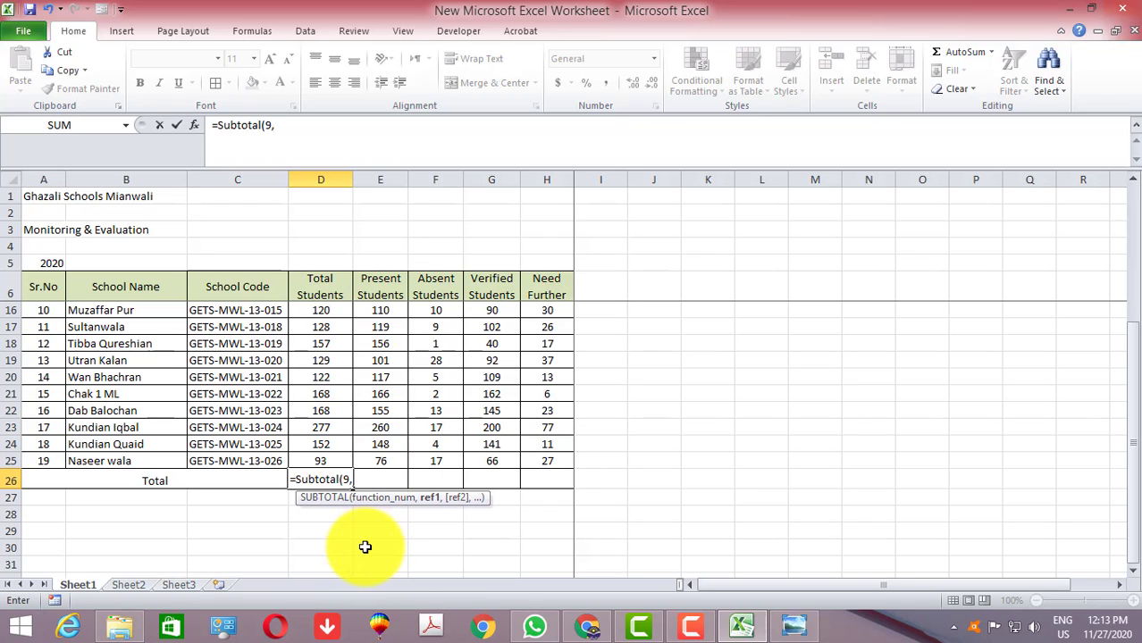
pyautogui.write('D')
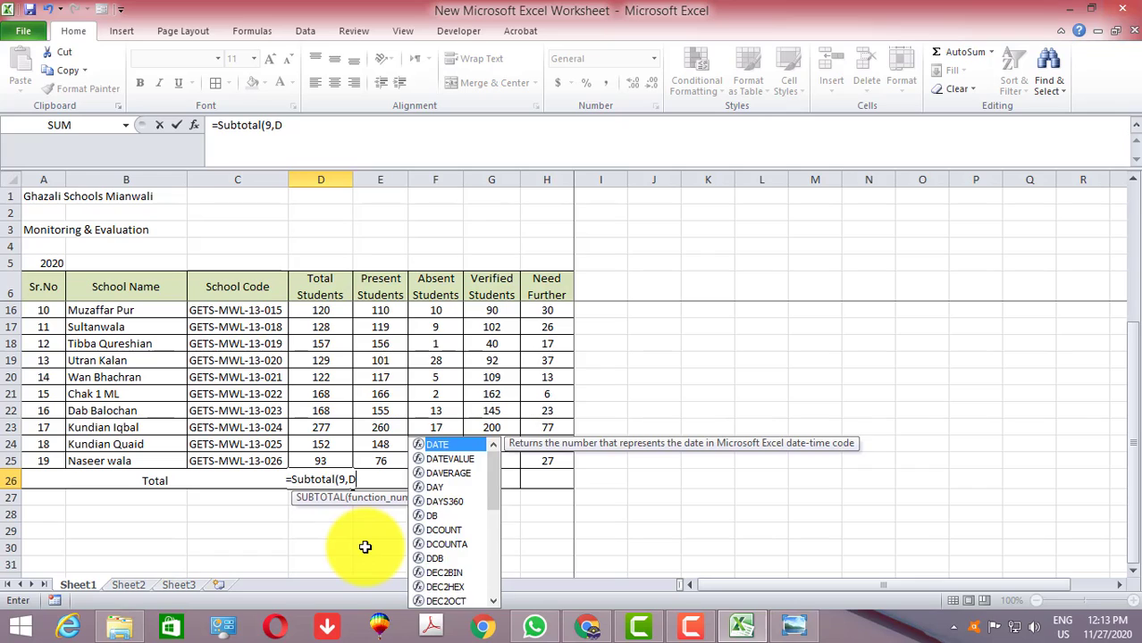
pyautogui.write('7')
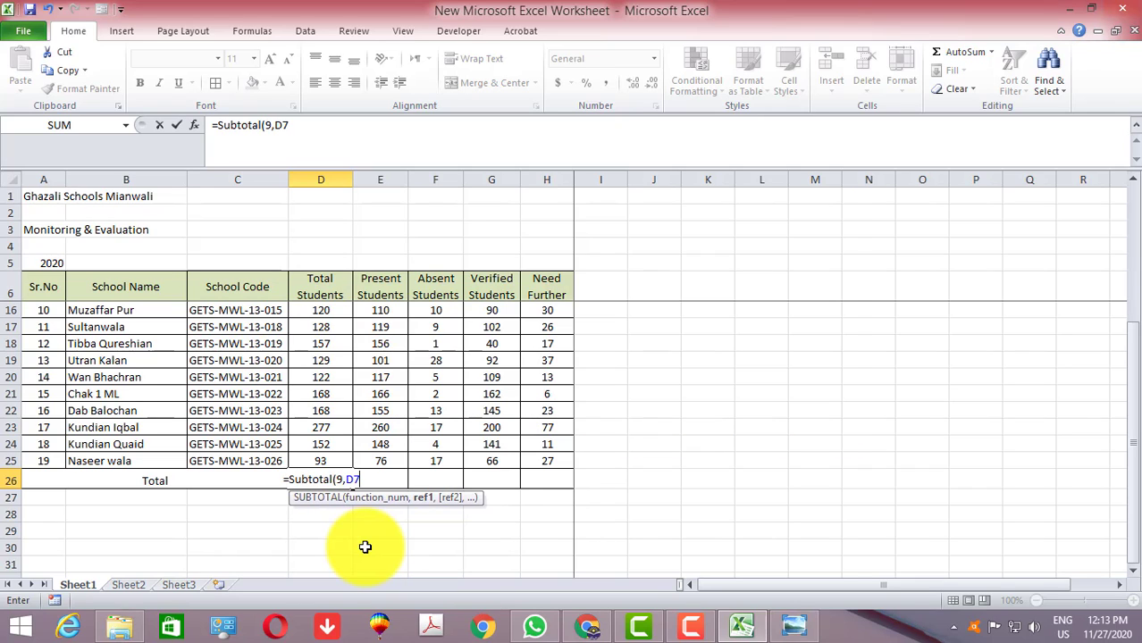
pyautogui.write(':D')
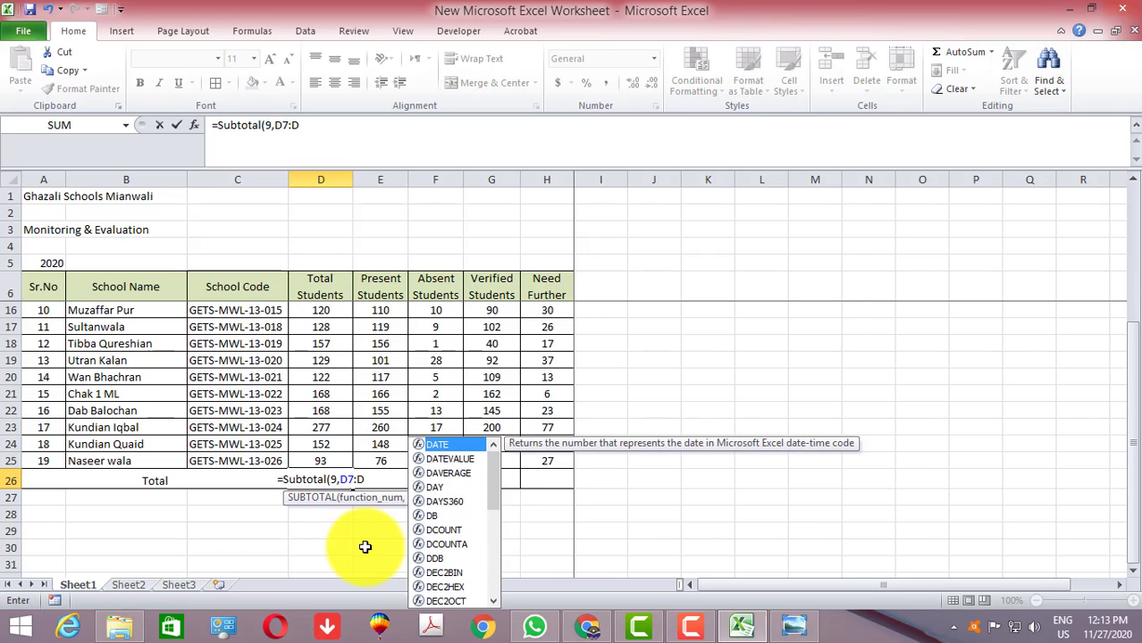
pyautogui.write('25')
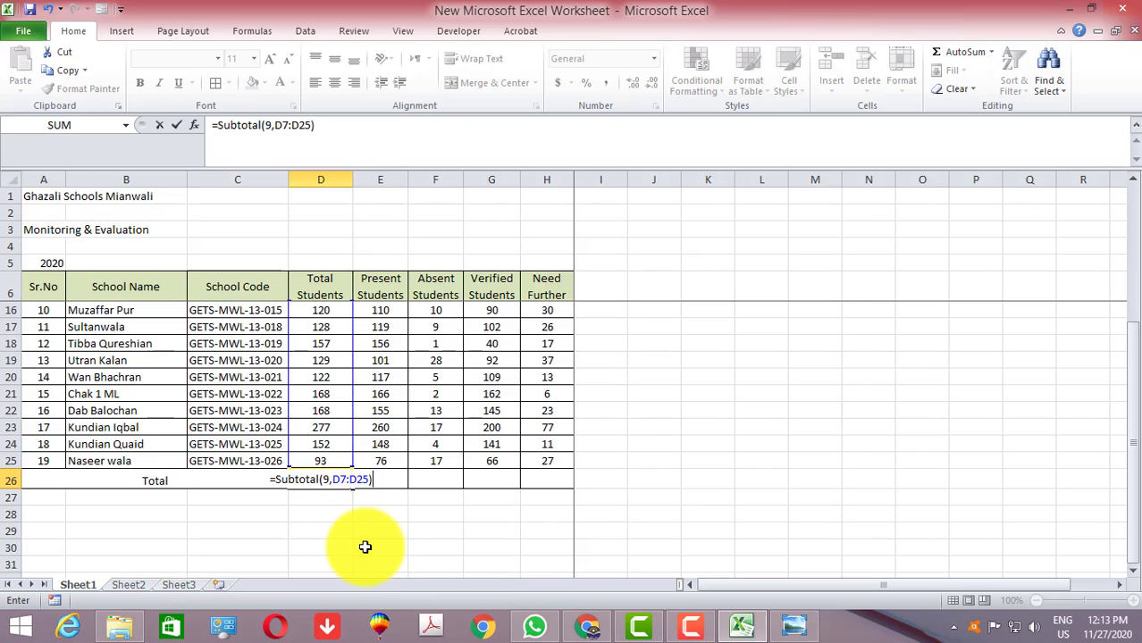
pyautogui.press('Return')
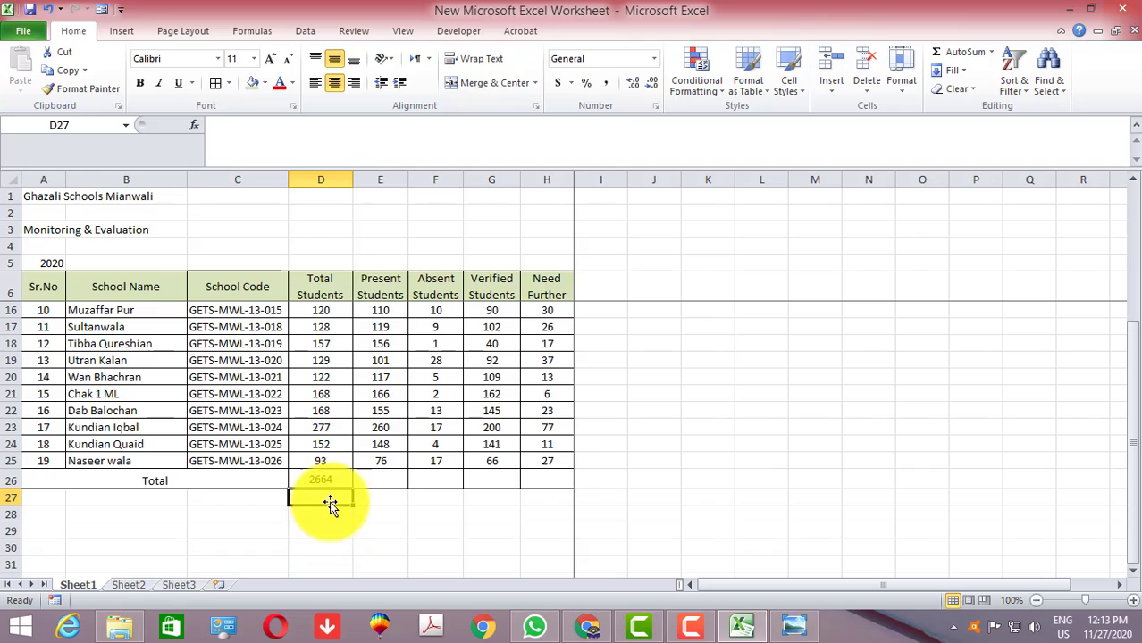
pyautogui.click(336, 481)
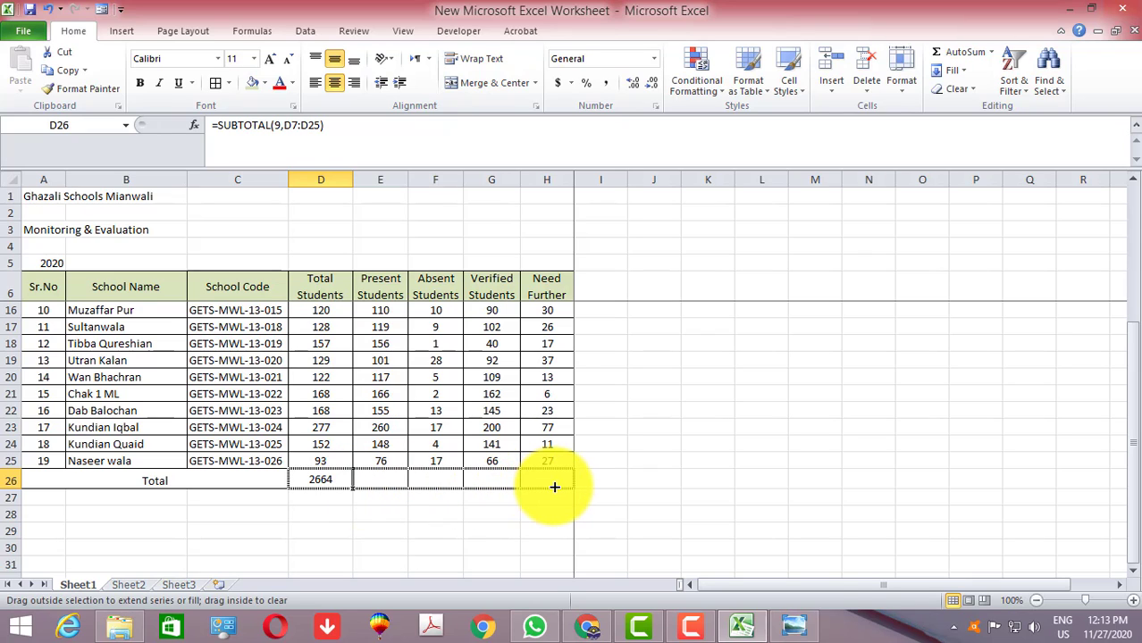
pyautogui.moveTo(355, 489); pyautogui.dragTo(553, 484)
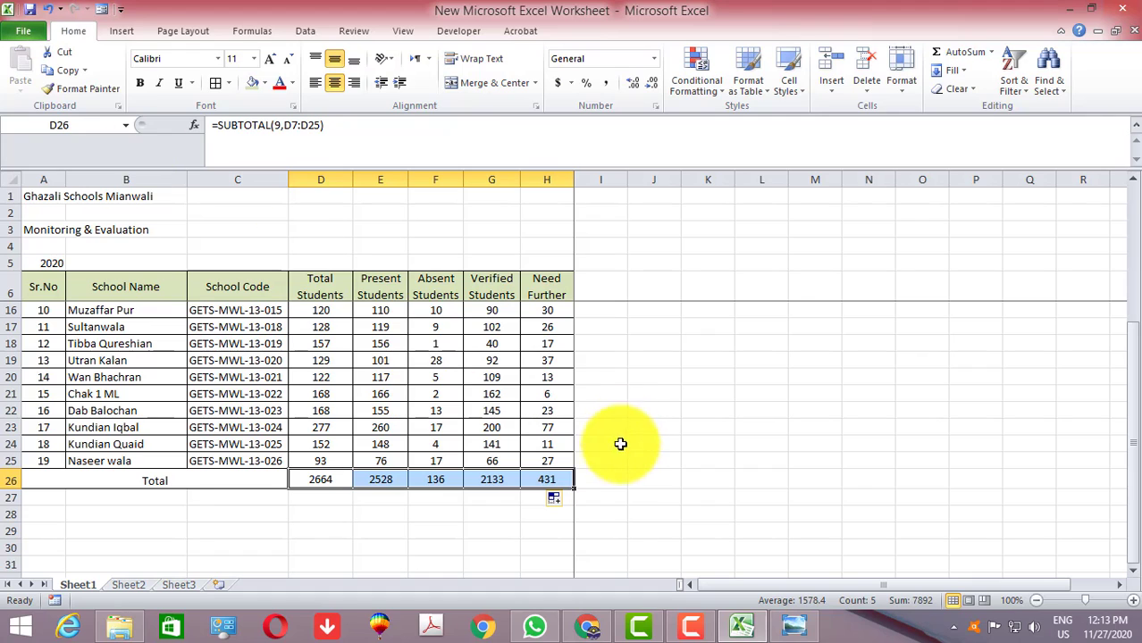
pyautogui.scroll(3, 130, 329)
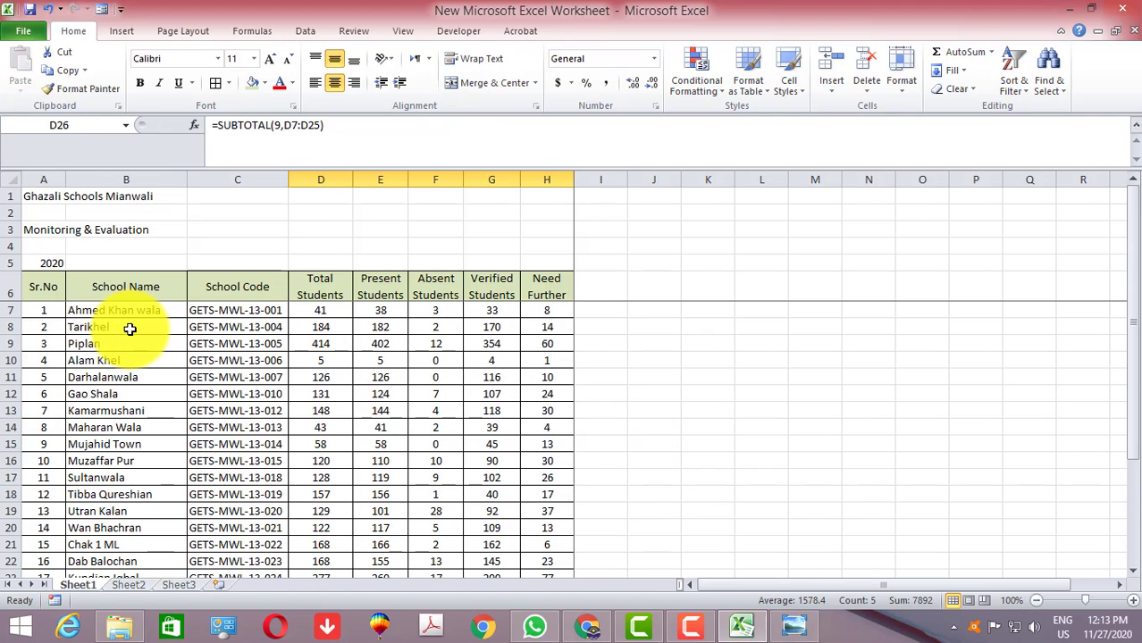
# Select header row 6 and turn on Data > Filter for the table
pyautogui.click(665, 412)
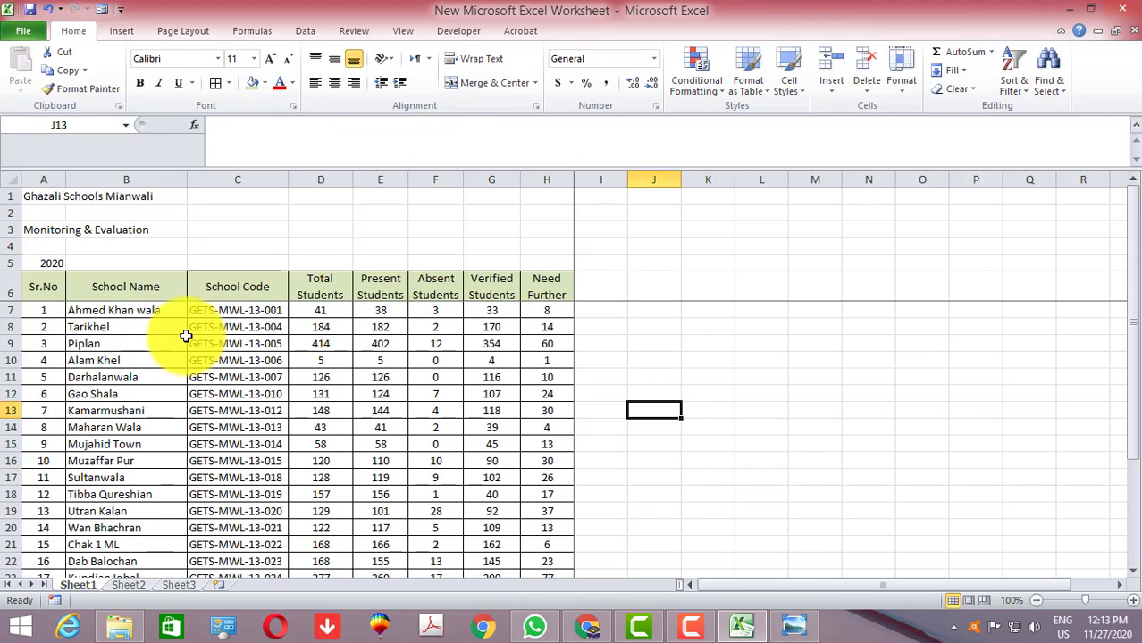
pyautogui.click(4, 292)
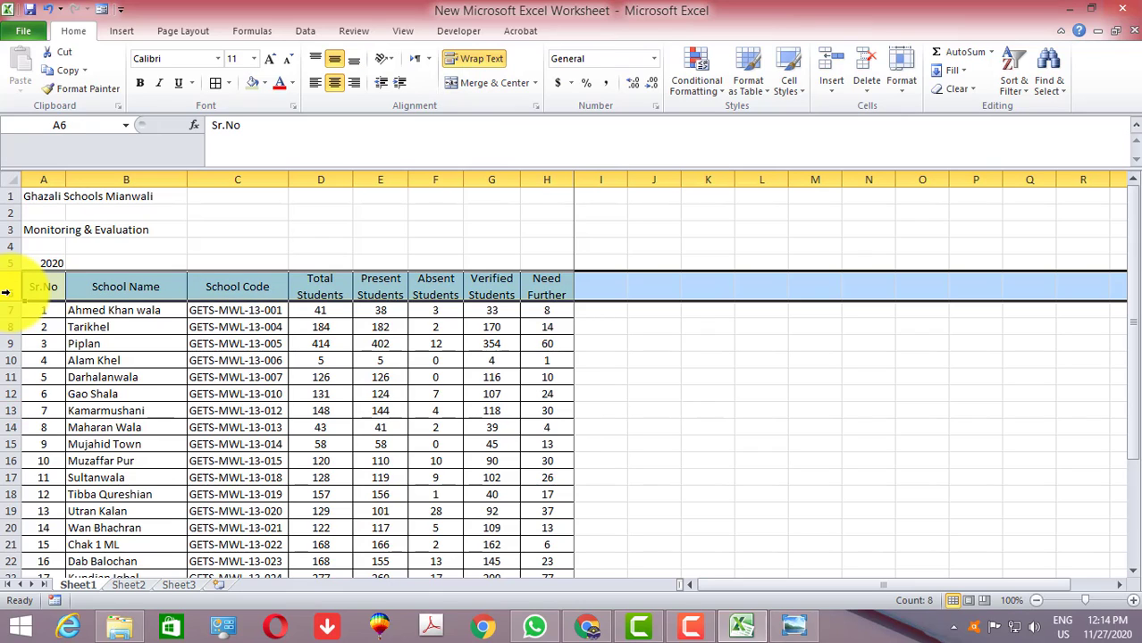
pyautogui.click(672, 391)
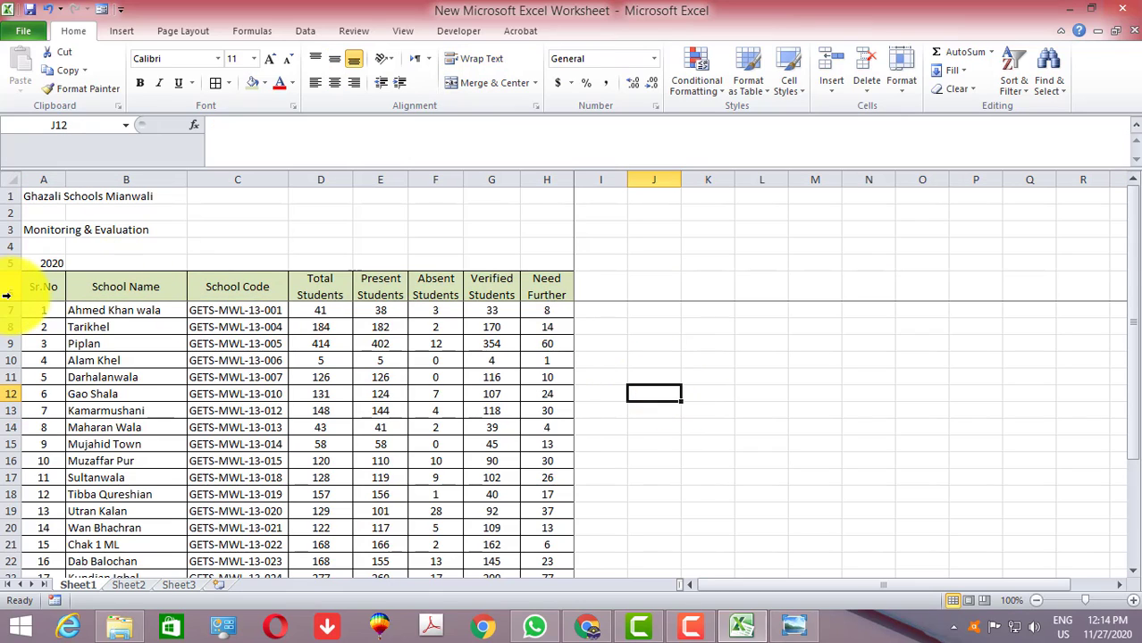
pyautogui.click(732, 397)
pyautogui.scroll(-3, 443, 388)
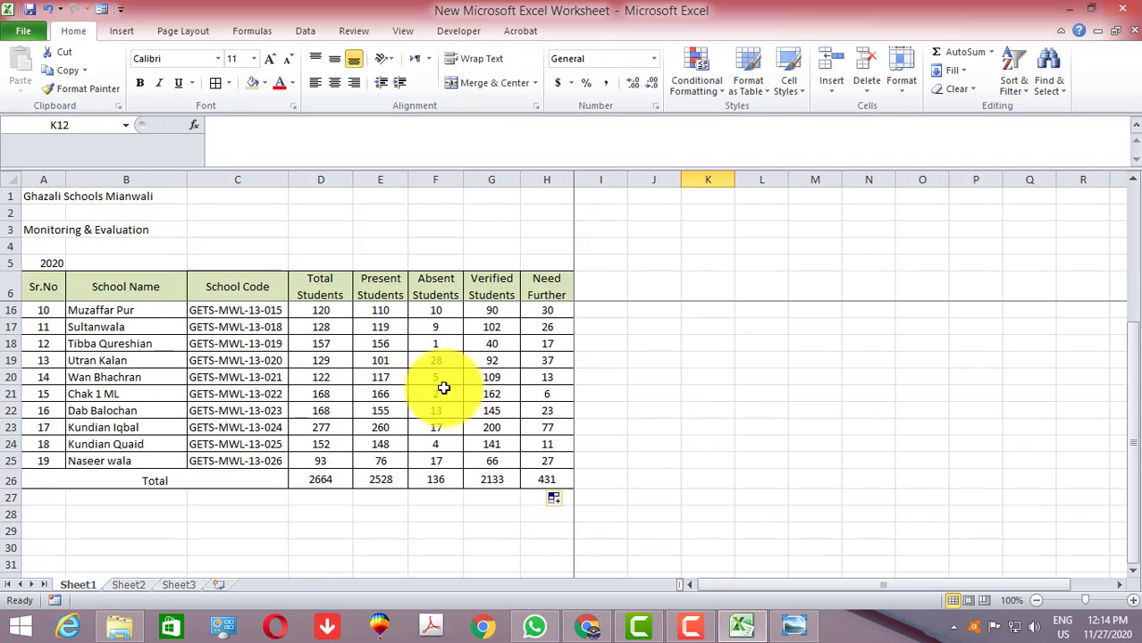
pyautogui.click(14, 292)
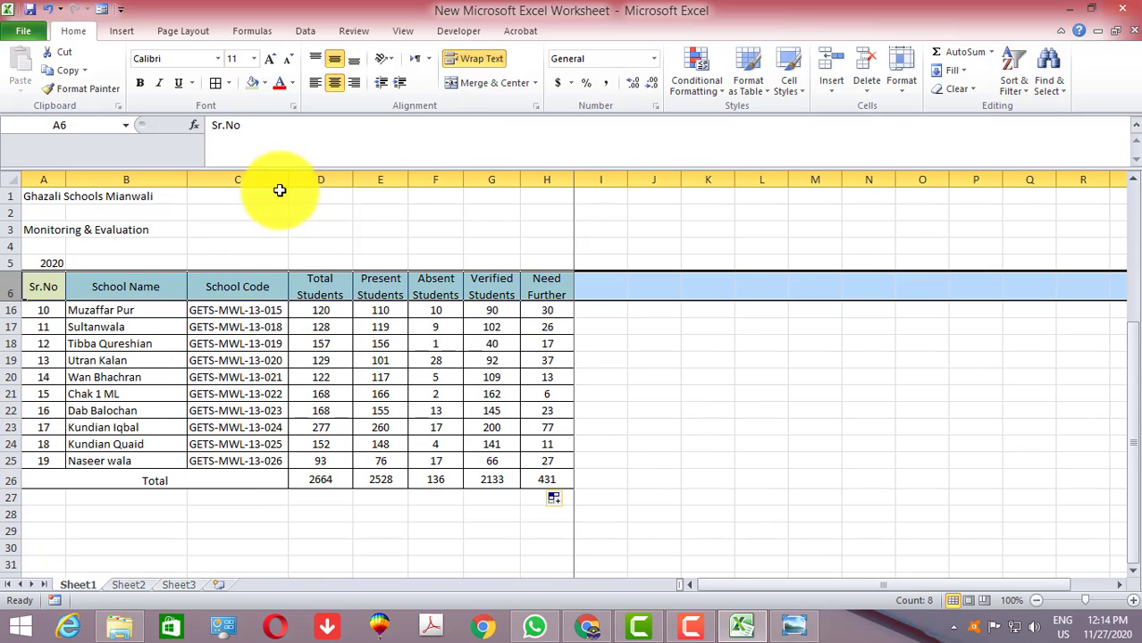
pyautogui.click(305, 32)
pyautogui.click(434, 71)
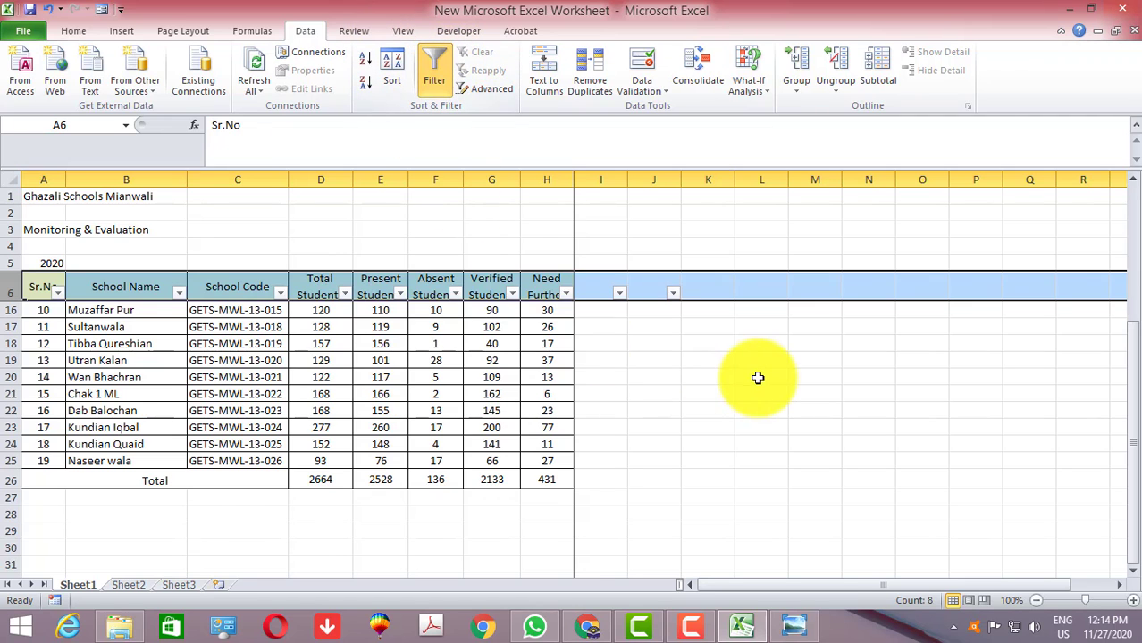
pyautogui.moveTo(755, 377); pyautogui.dragTo(653, 360)
pyautogui.scroll(3, 216, 344)
pyautogui.scroll(-2, 216, 344)
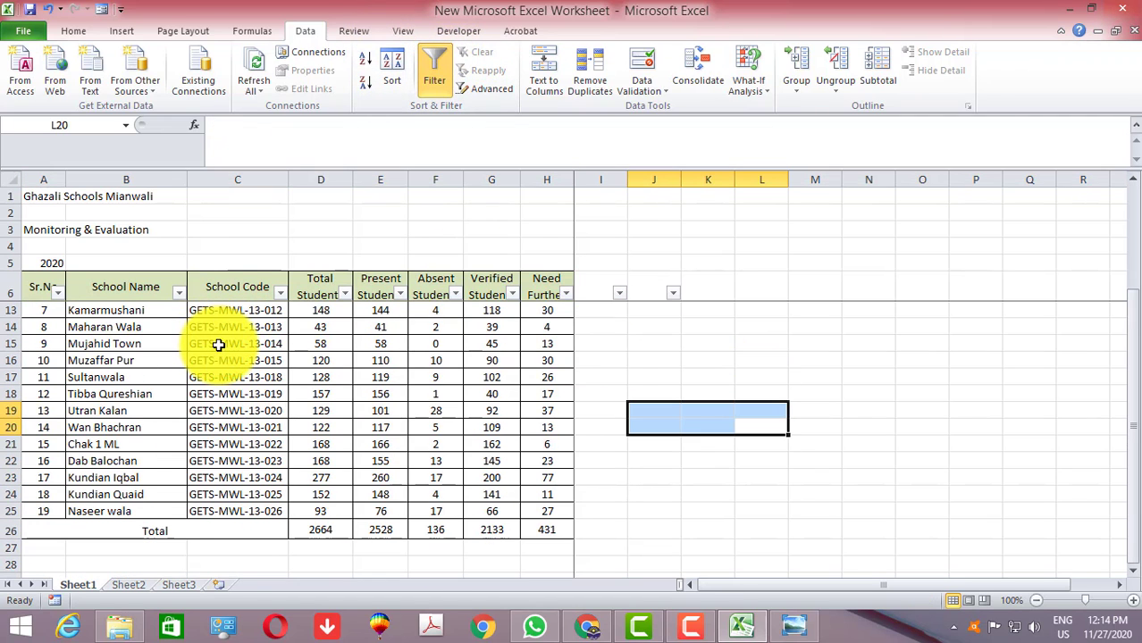
# Filter School Code to GETS-MWL-13-001, -004, -005 and -007, then select the totals D26:H26
pyautogui.click(280, 294)
pyautogui.click(123, 430)
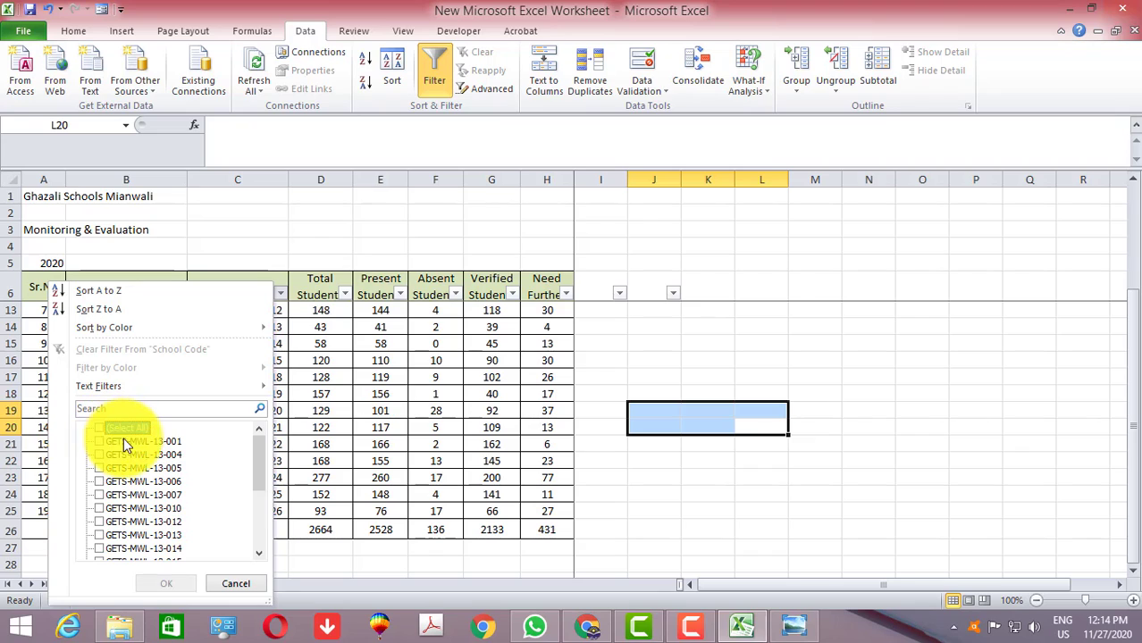
pyautogui.click(131, 442)
pyautogui.click(134, 455)
pyautogui.click(138, 468)
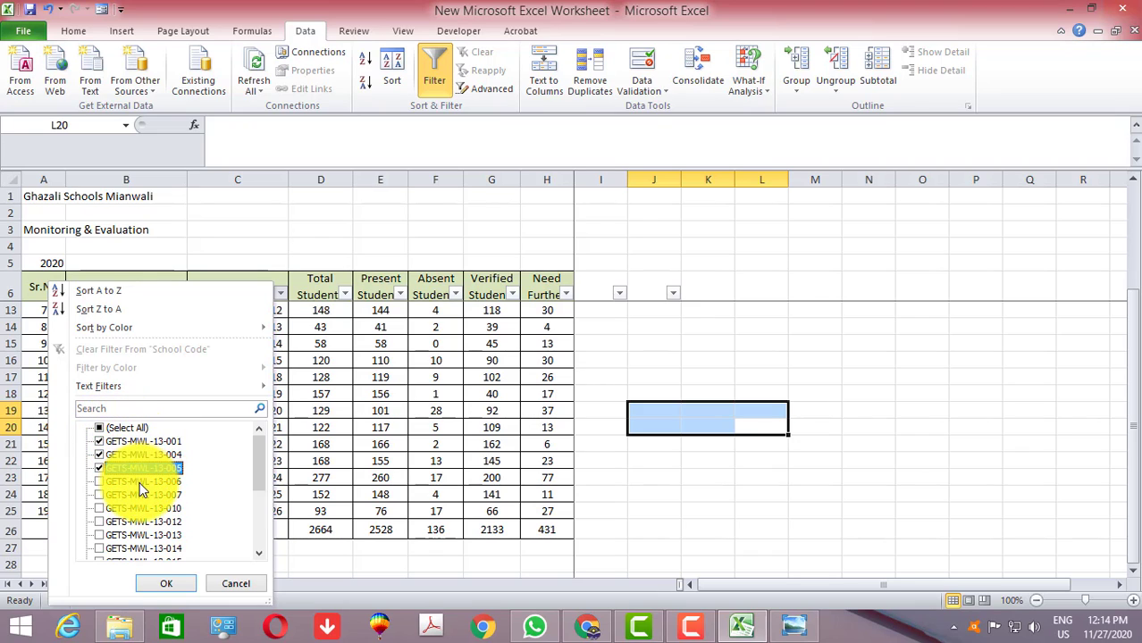
pyautogui.click(141, 497)
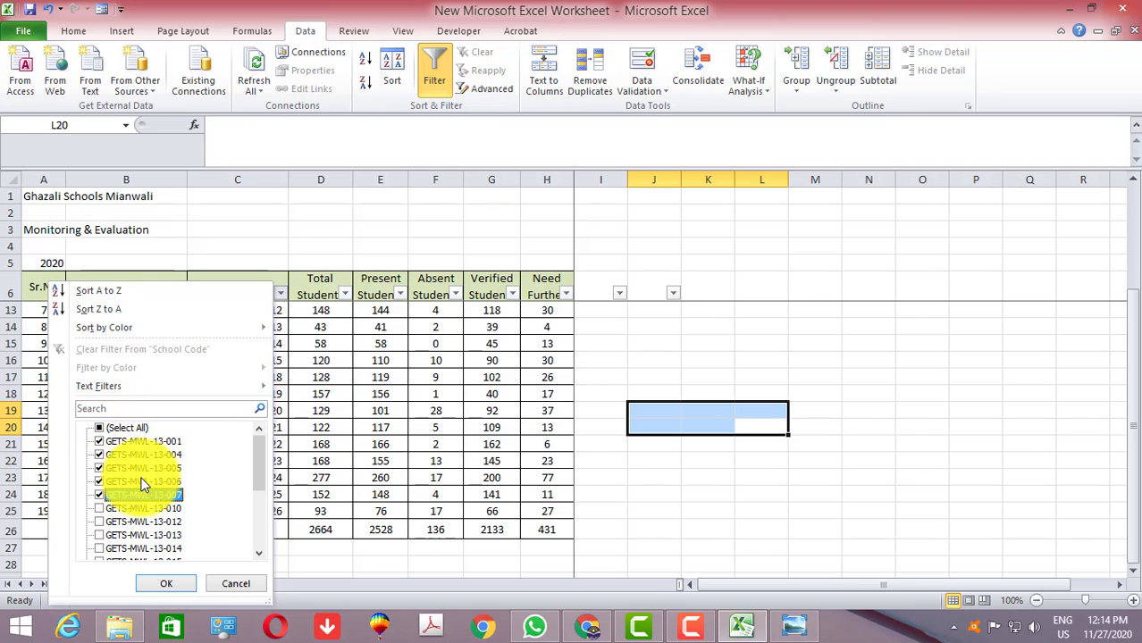
pyautogui.click(142, 585)
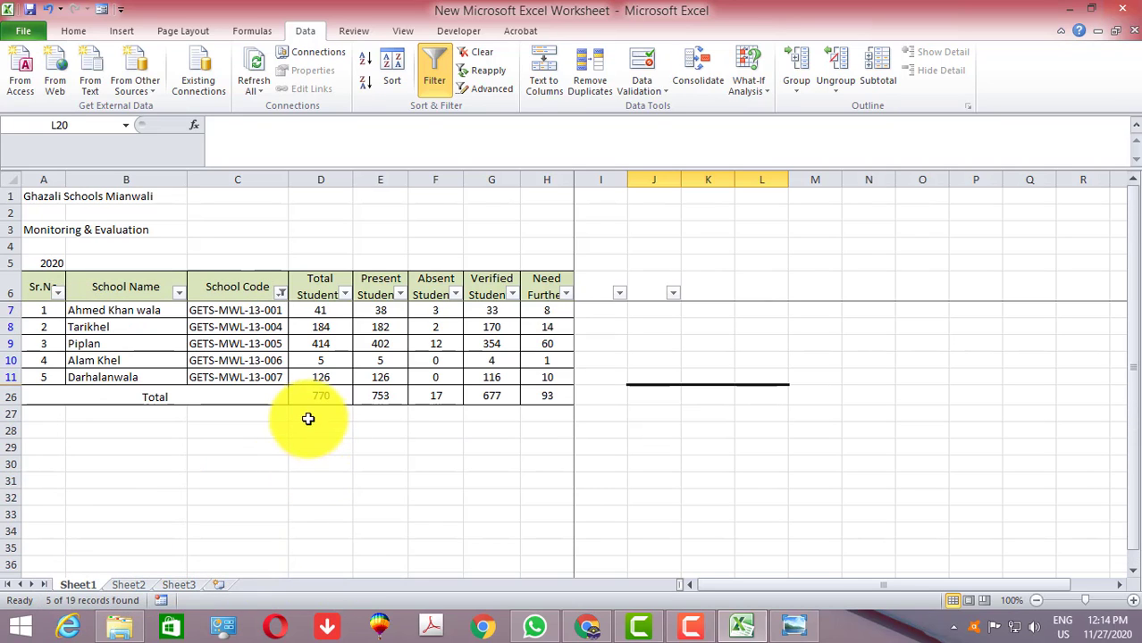
pyautogui.moveTo(320, 395); pyautogui.dragTo(531, 399)
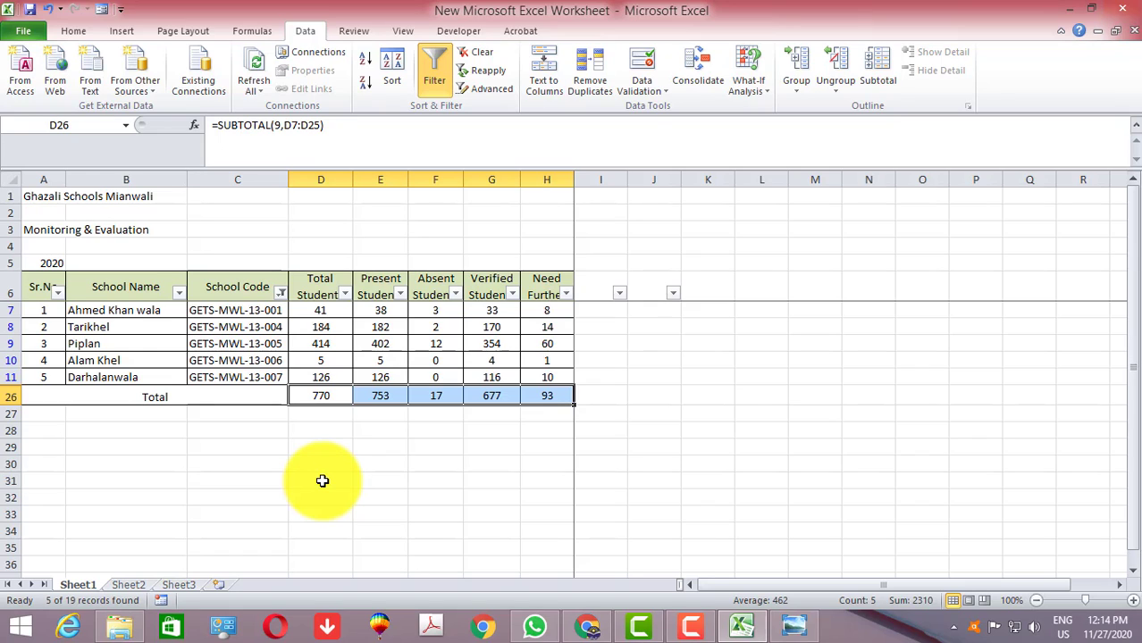
# Refilter School Code to show GETS-MWL-13-005, -006 and -022 through -026
pyautogui.click(281, 293)
pyautogui.click(111, 428)
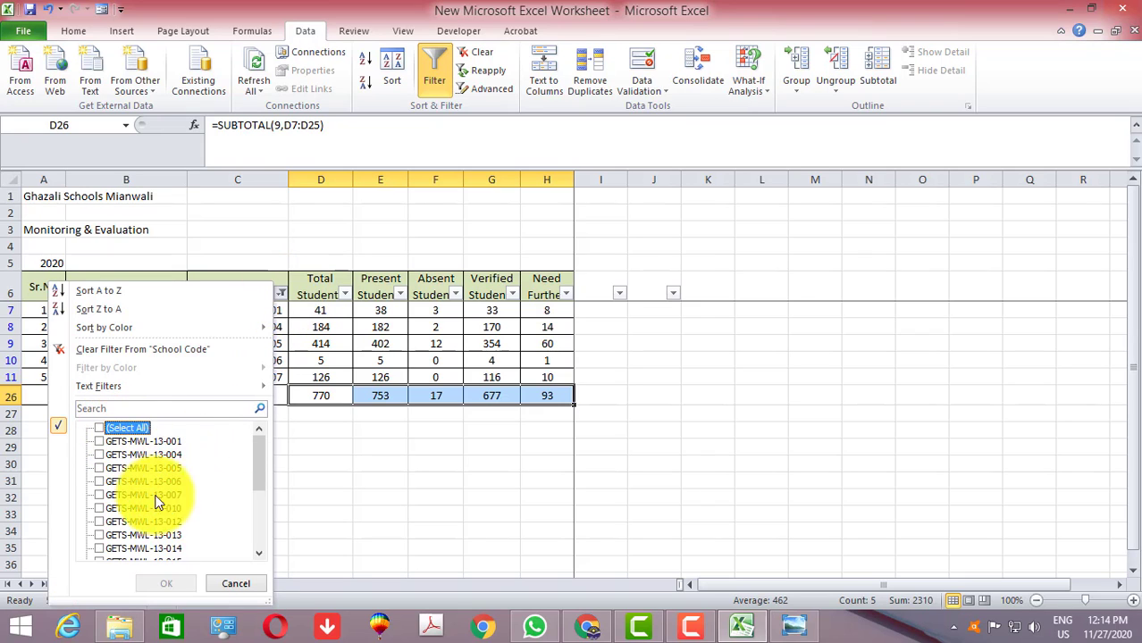
pyautogui.scroll(-3, 171, 517)
pyautogui.click(175, 547)
pyautogui.click(172, 535)
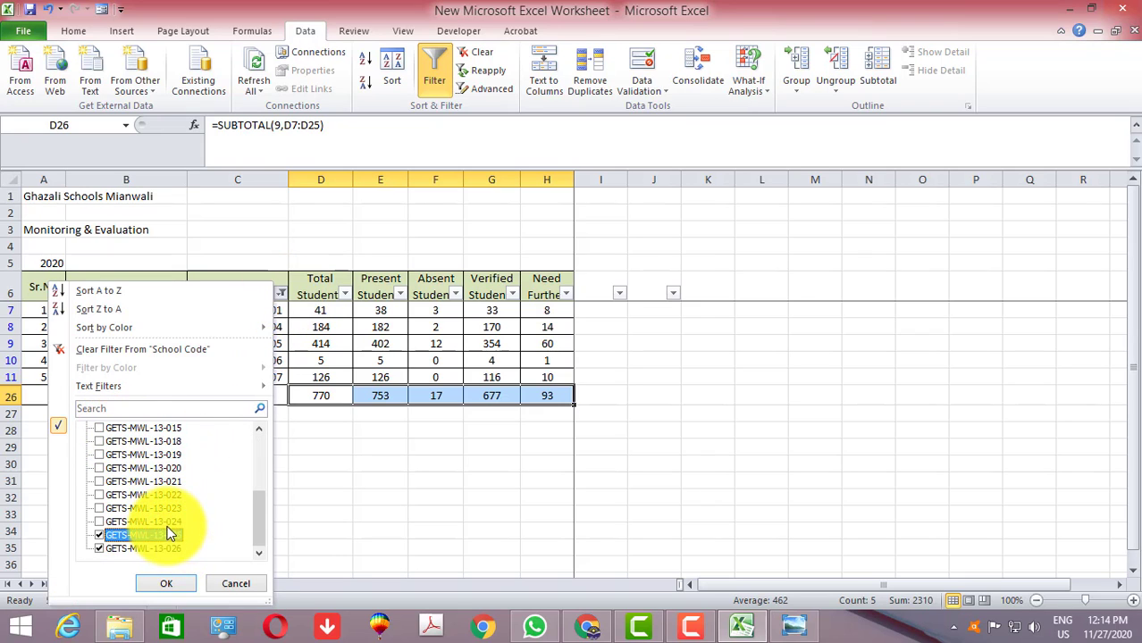
pyautogui.click(169, 521)
pyautogui.click(170, 509)
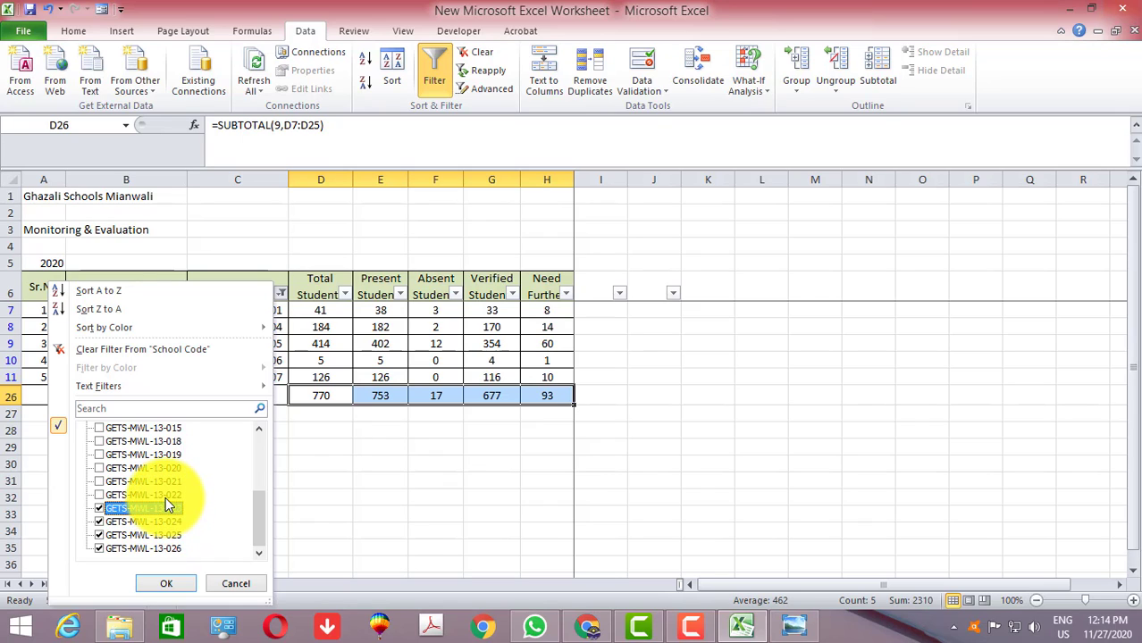
pyautogui.click(165, 496)
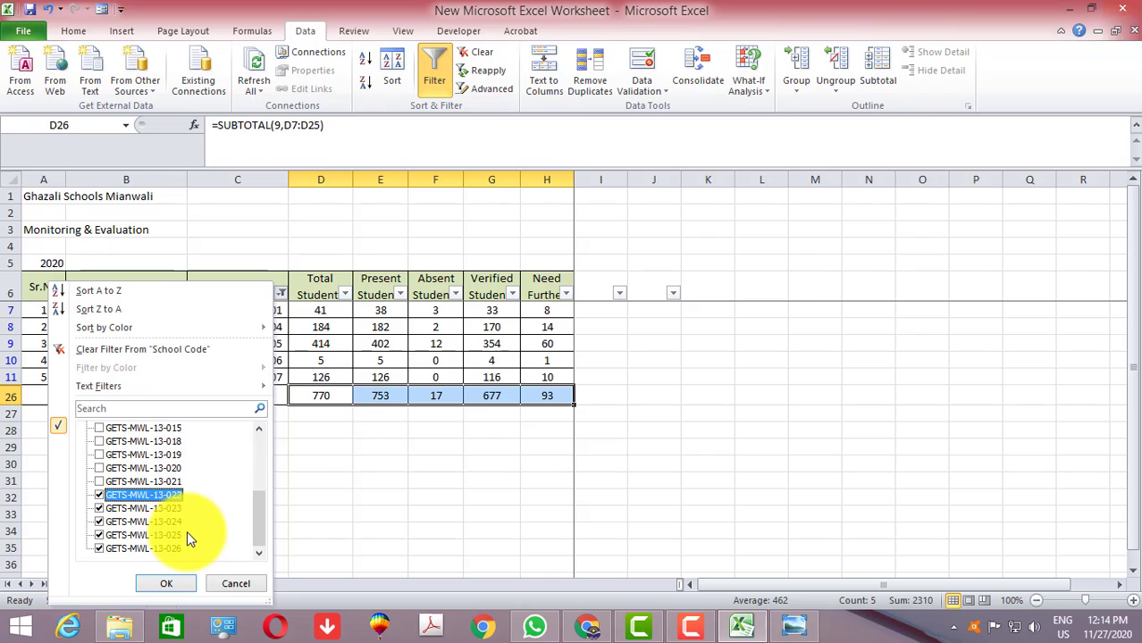
pyautogui.scroll(5, 187, 530)
pyautogui.click(177, 470)
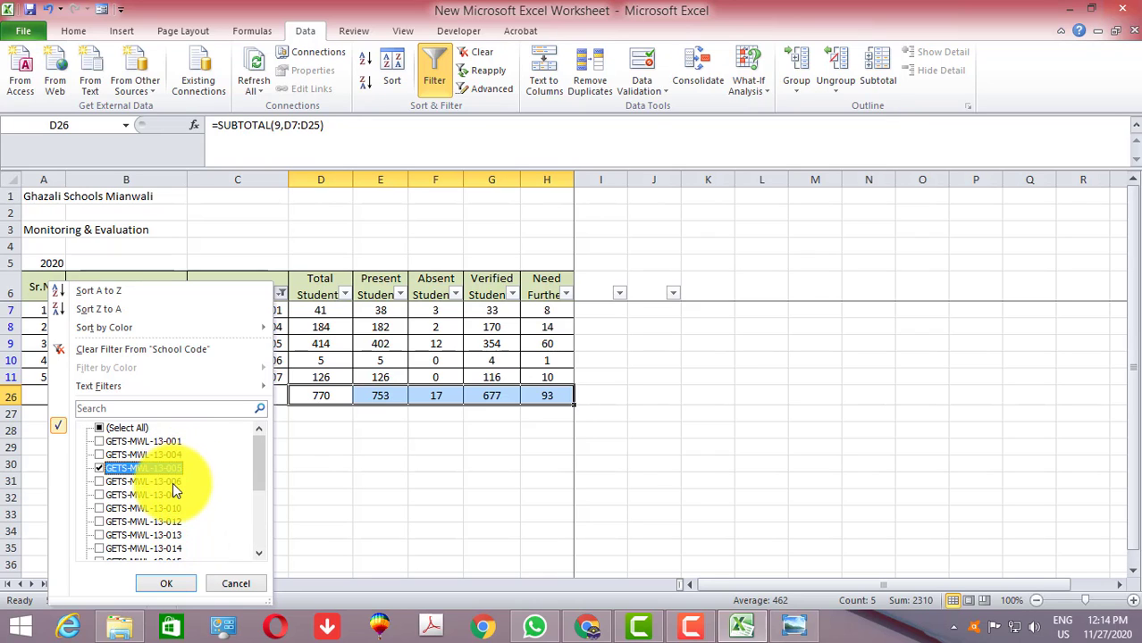
pyautogui.click(172, 482)
pyautogui.click(170, 583)
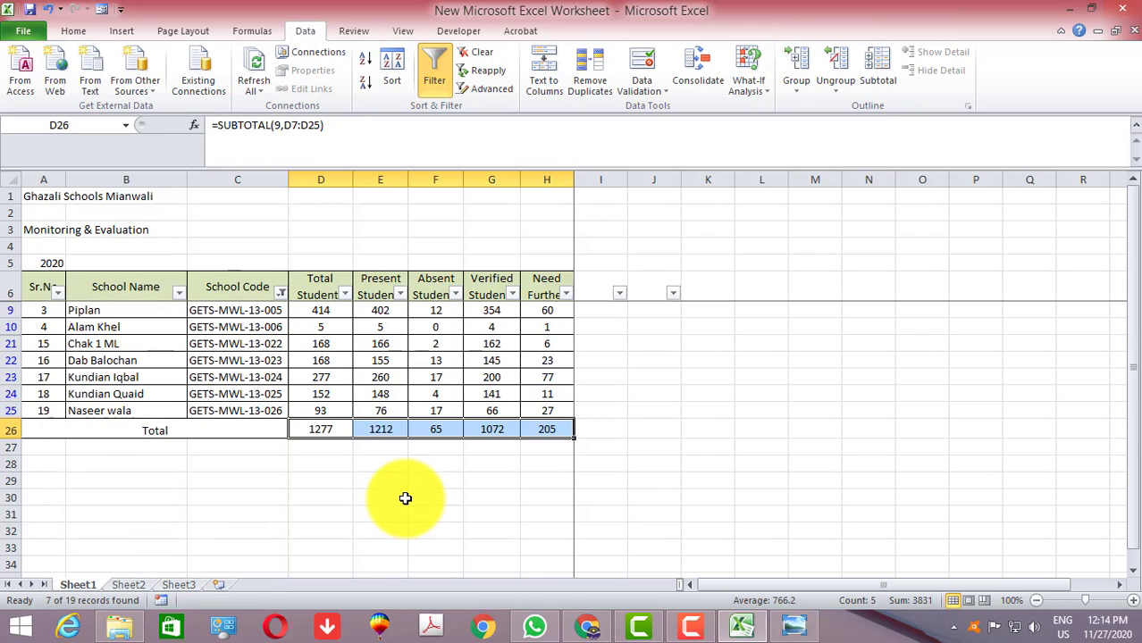
pyautogui.click(405, 497)
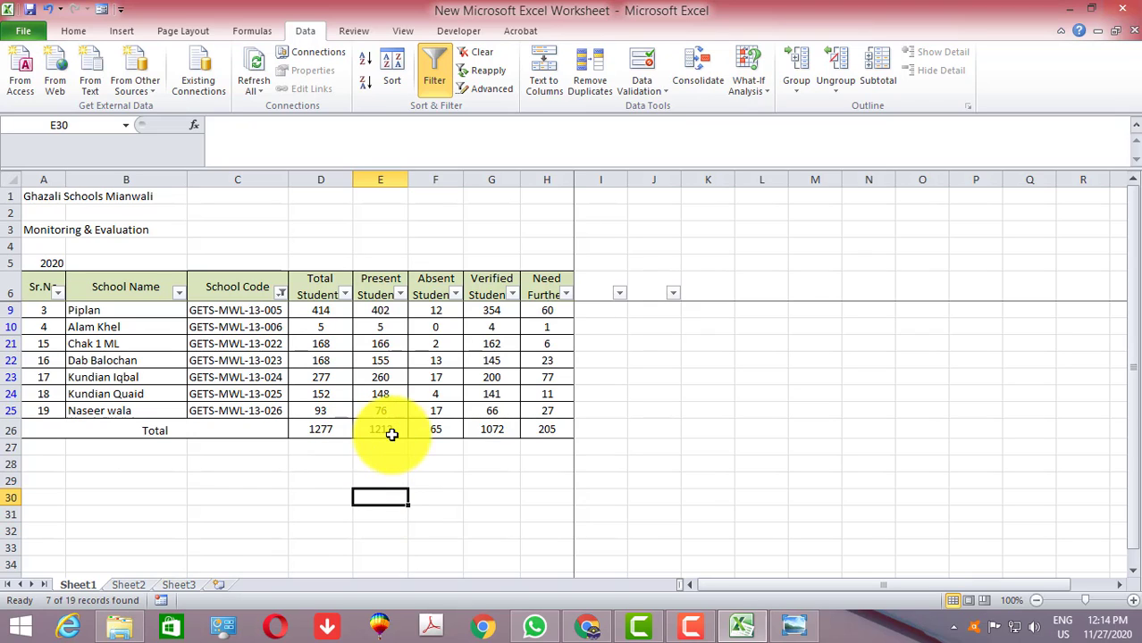
# Reset the School Code filter to (Select All) so every school is listed
pyautogui.click(281, 293)
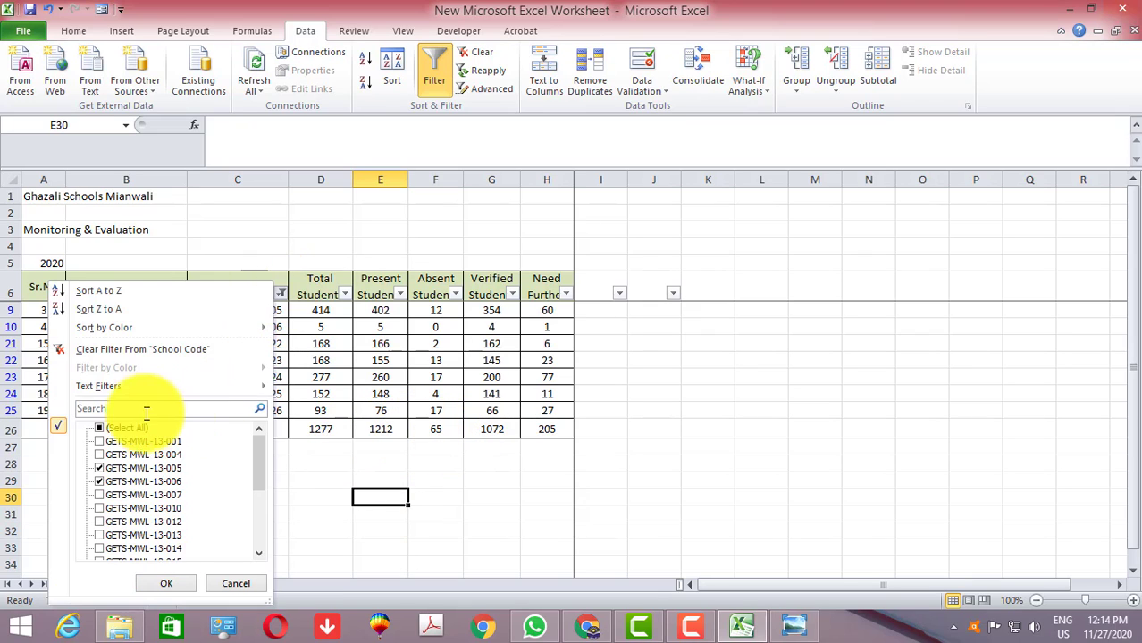
pyautogui.click(165, 582)
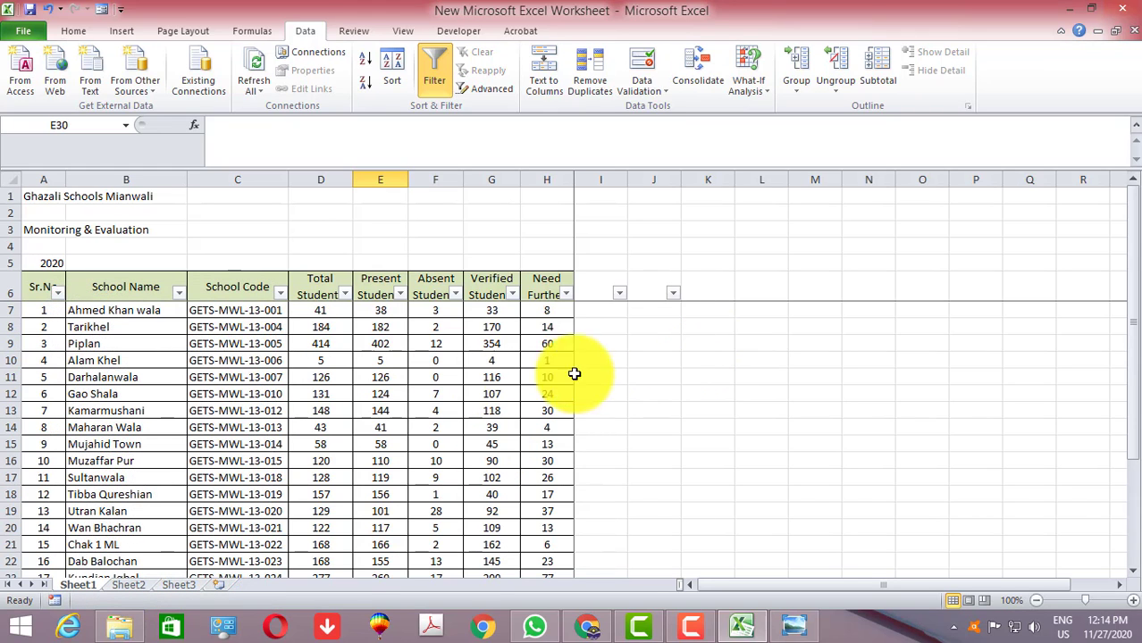
pyautogui.click(707, 394)
# Merge and centre the Ghazali Schools Mianwali title across A1:H1
pyautogui.moveTo(37, 196); pyautogui.dragTo(531, 199)
pyautogui.click(73, 30)
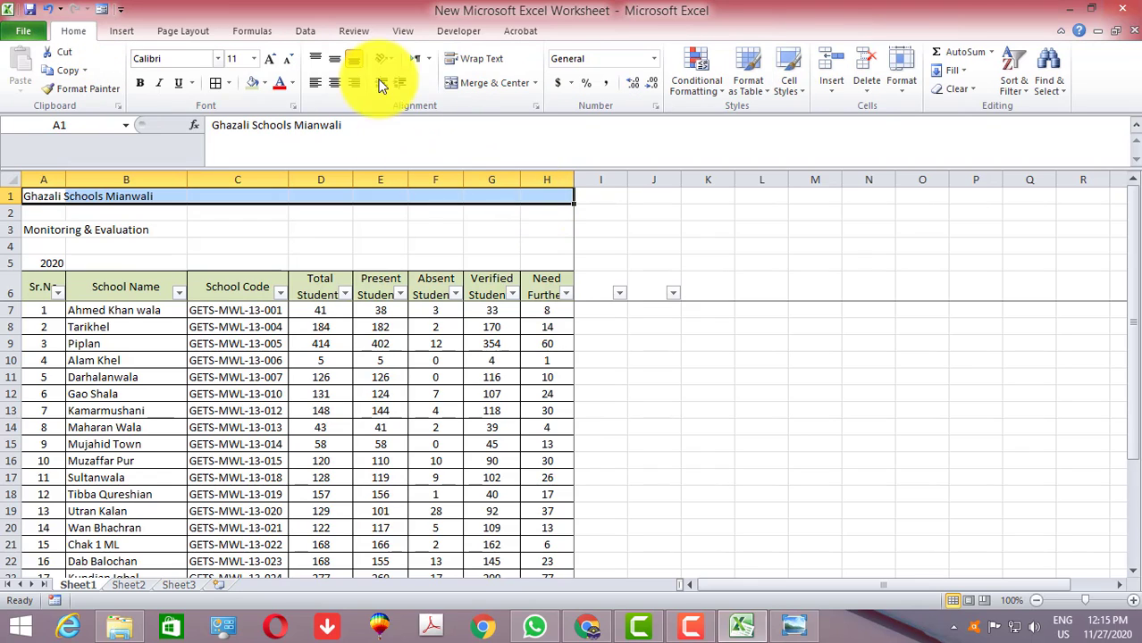
pyautogui.click(452, 83)
pyautogui.click(653, 229)
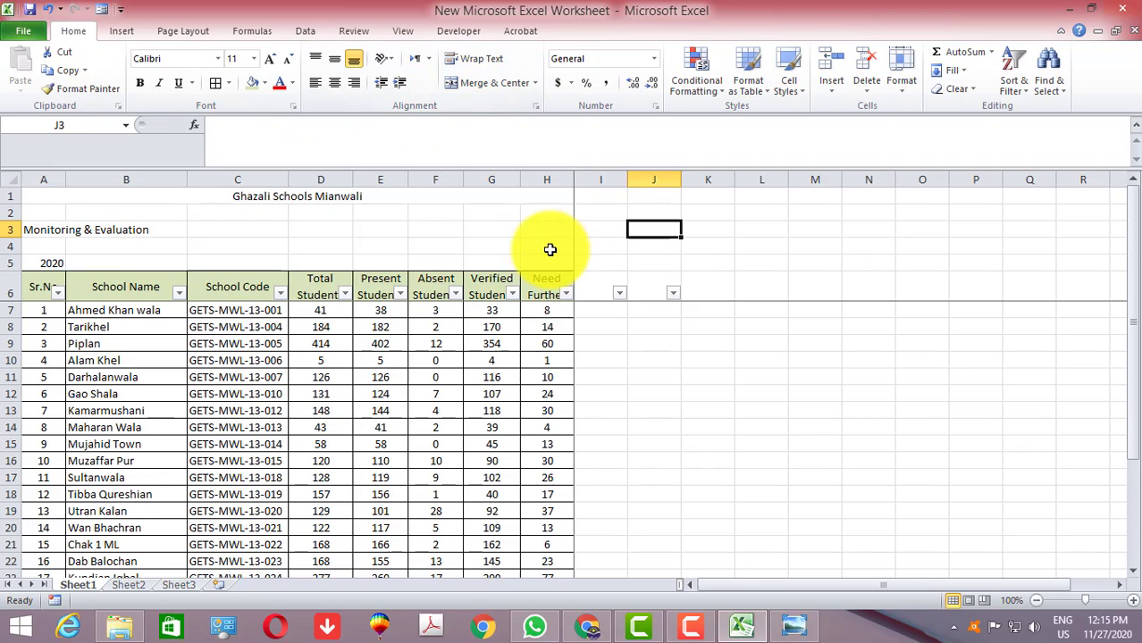
# Make row 1 taller and enlarge the title text to 18 pt
pyautogui.moveTo(12, 205); pyautogui.dragTo(13, 220)
pyautogui.click(169, 209)
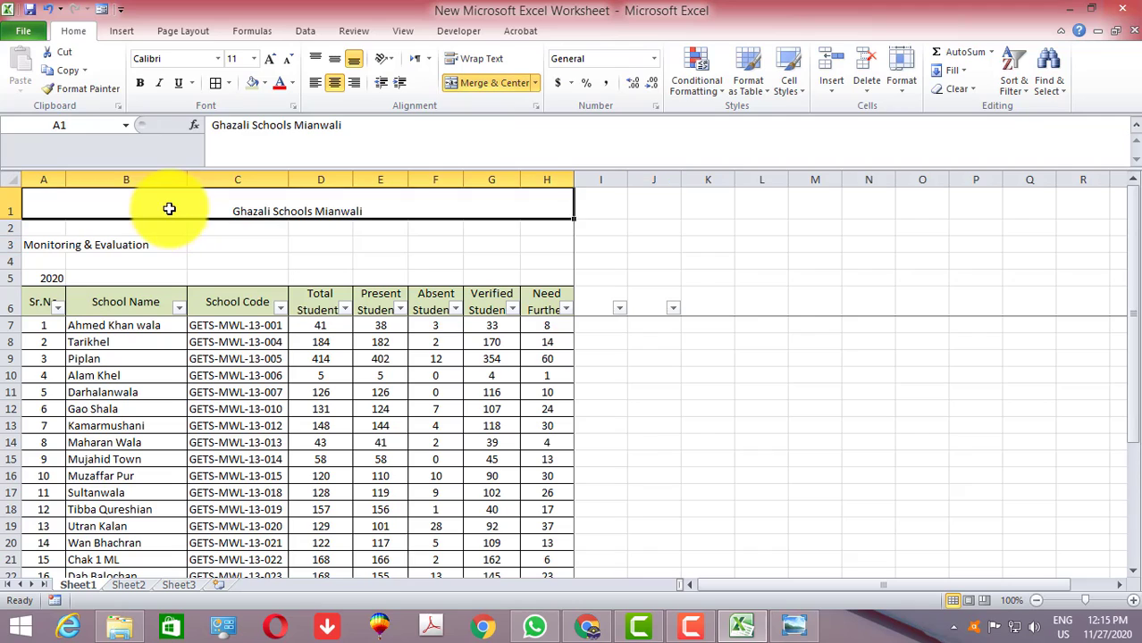
pyautogui.click(271, 59)
pyautogui.click(271, 59)
pyautogui.click(271, 59)
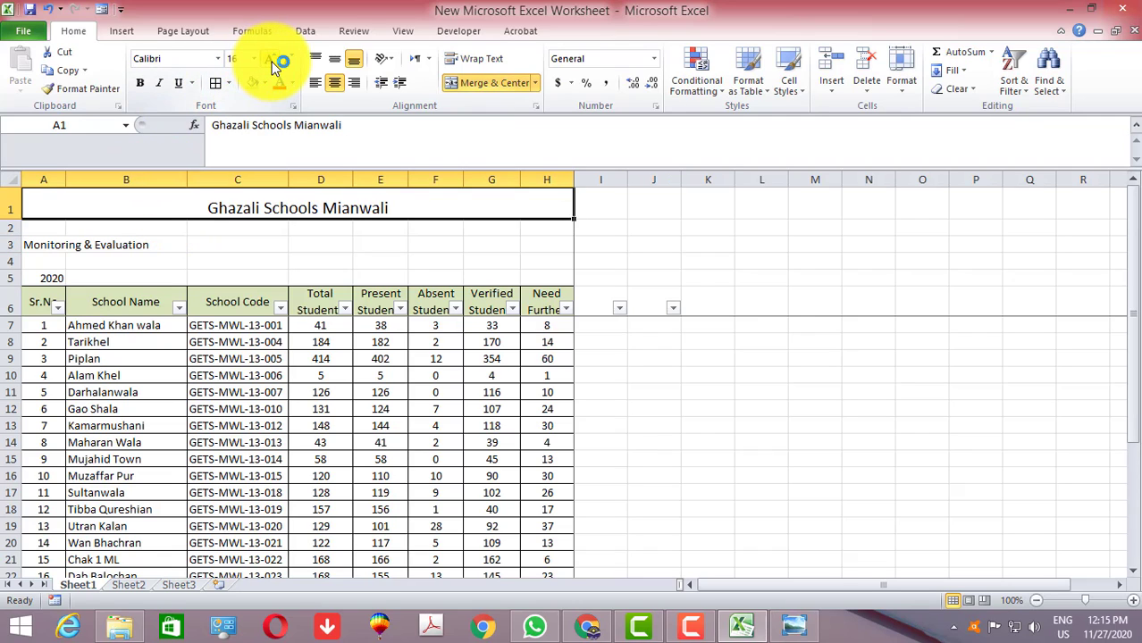
pyautogui.click(272, 62)
# Set the title font to Arial Black
pyautogui.click(220, 58)
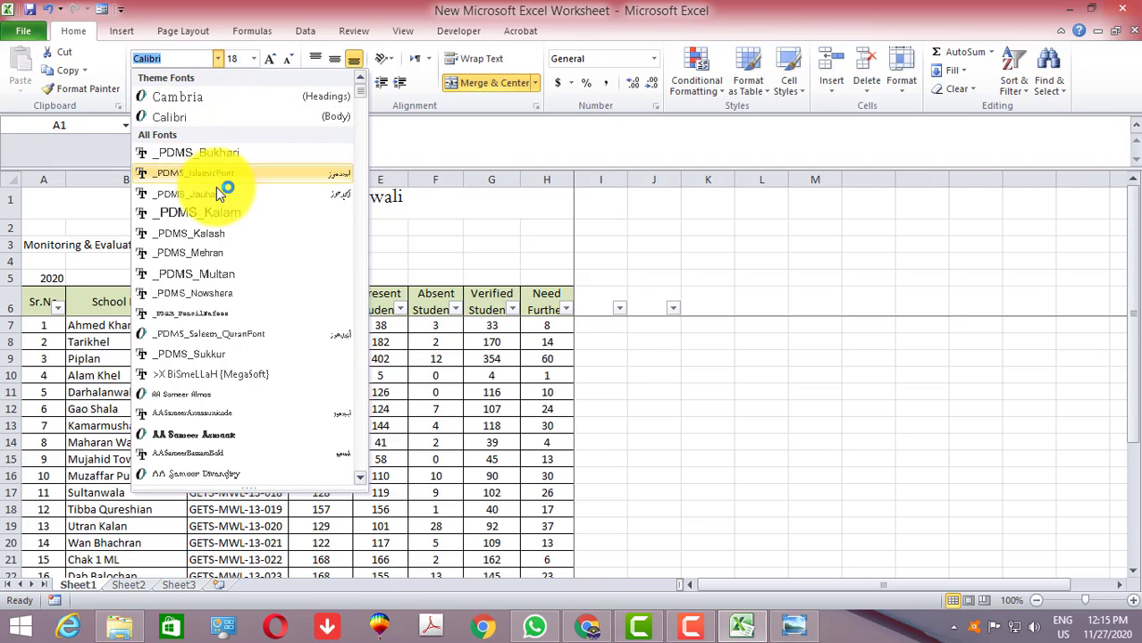
pyautogui.scroll(-2, 216, 187)
pyautogui.scroll(-2, 216, 188)
pyautogui.scroll(-4, 216, 192)
pyautogui.scroll(-2, 213, 268)
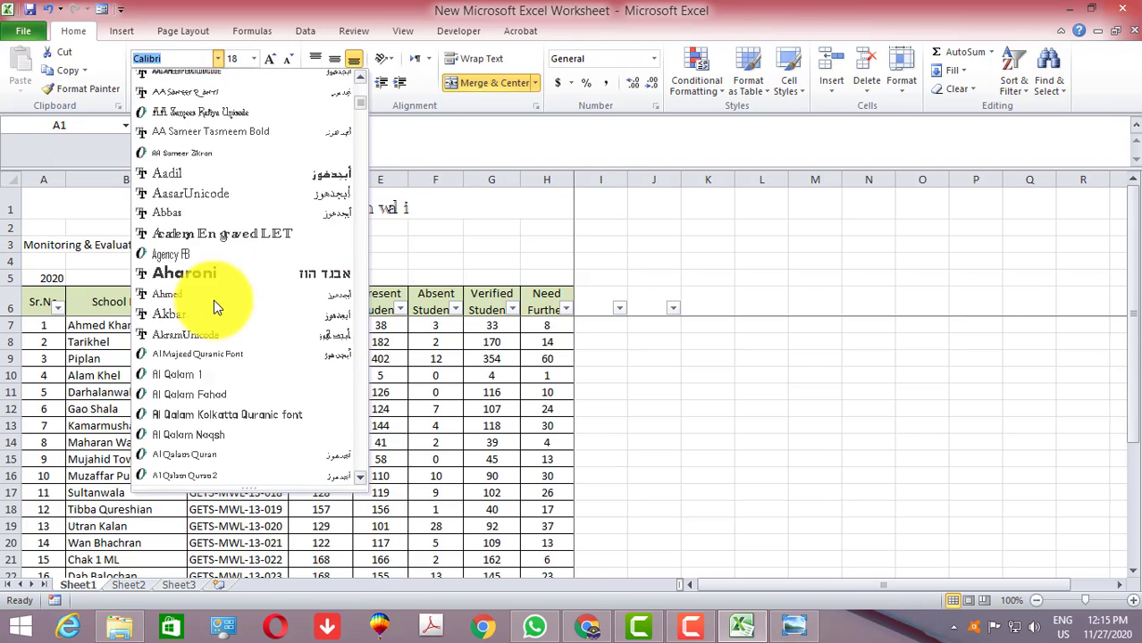
pyautogui.scroll(-3, 214, 299)
pyautogui.scroll(-3, 214, 300)
pyautogui.scroll(-2, 214, 297)
pyautogui.scroll(-5, 214, 296)
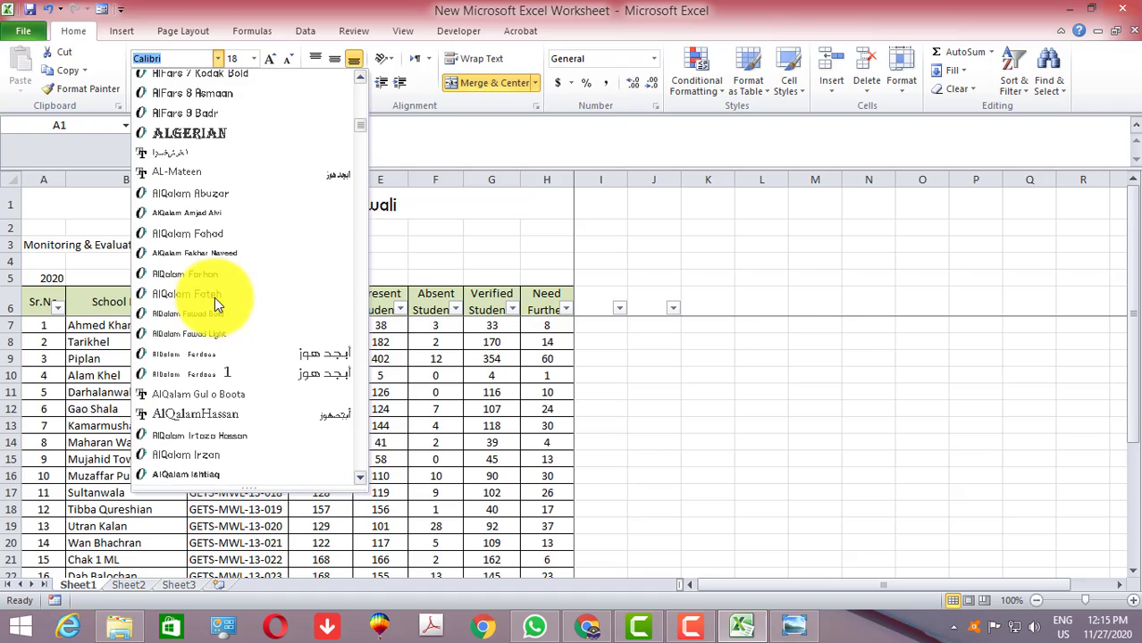
pyautogui.scroll(-4, 215, 296)
pyautogui.scroll(-4, 216, 295)
pyautogui.scroll(-4, 216, 293)
pyautogui.scroll(-4, 216, 294)
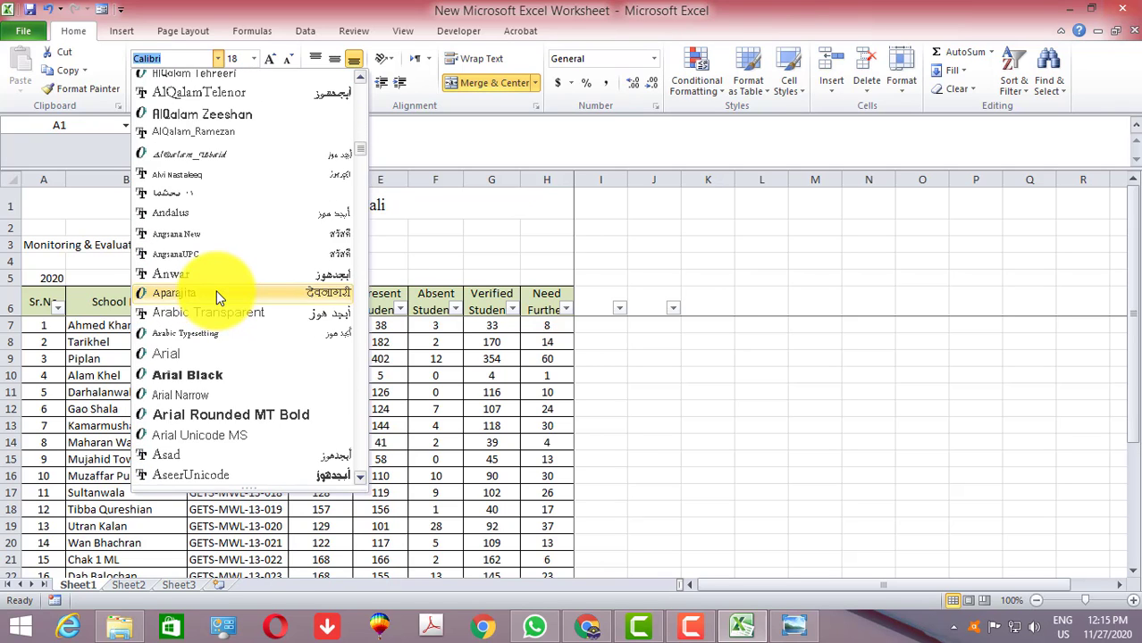
pyautogui.scroll(-2, 216, 290)
pyautogui.click(215, 254)
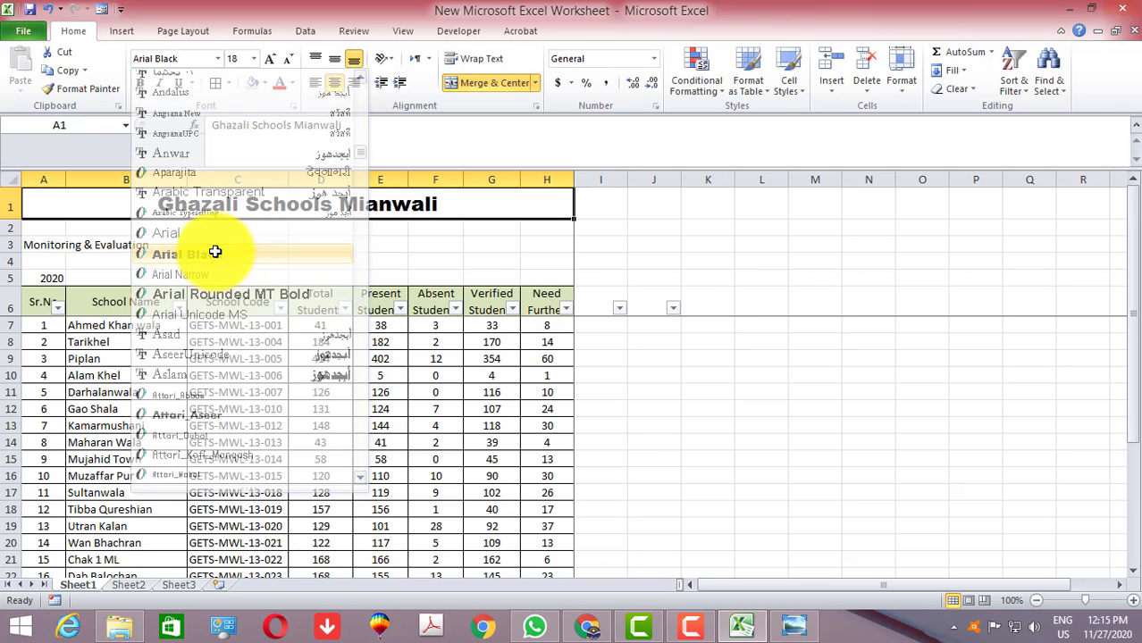
pyautogui.click(658, 231)
pyautogui.moveTo(25, 245)
pyautogui.mouseDown()
pyautogui.moveTo(260, 257)
pyautogui.moveTo(540, 245)
pyautogui.mouseUp()
# Merge and centre the Monitoring & Evaluation subtitle across A3:H3 and clear 2020 from A5
pyautogui.click(449, 81)
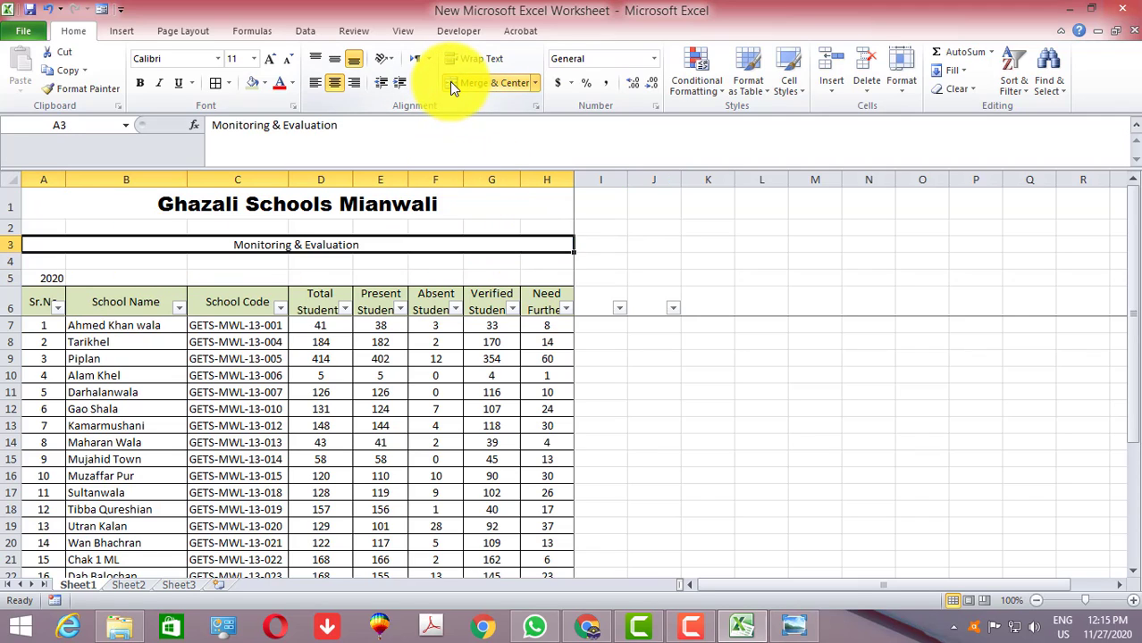
pyautogui.click(672, 291)
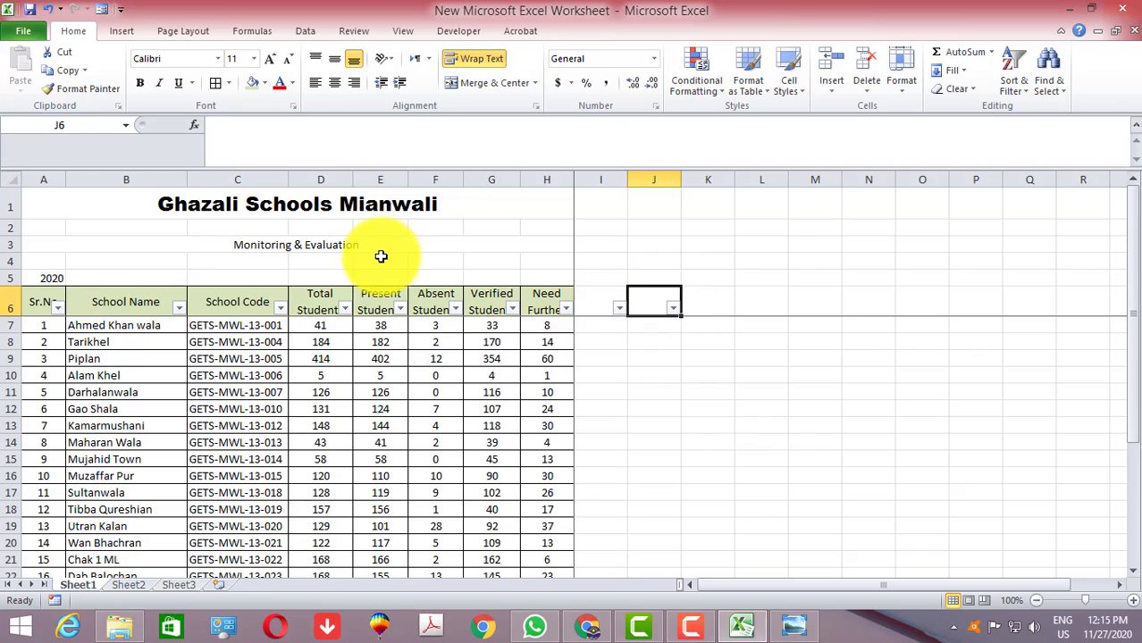
pyautogui.click(55, 280)
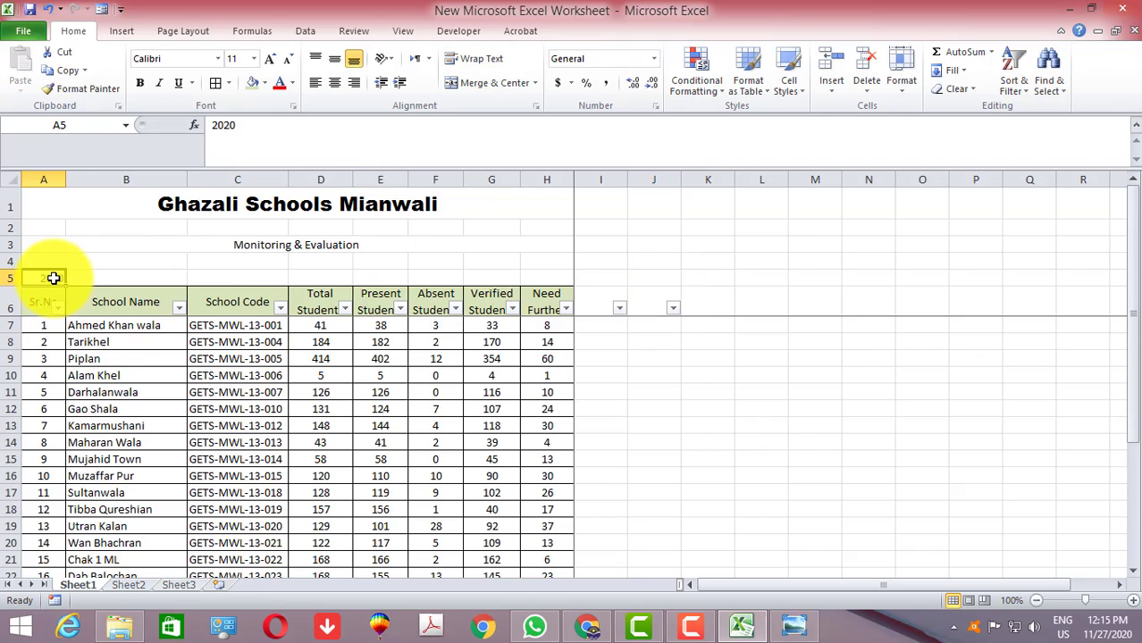
pyautogui.click(708, 260)
# Edit the subtitle to read 'Monitoring & Evaluation Oct-Nov-2020'
pyautogui.click(375, 247)
pyautogui.doubleClick(378, 247)
pyautogui.write('Oct-Nov-2020')
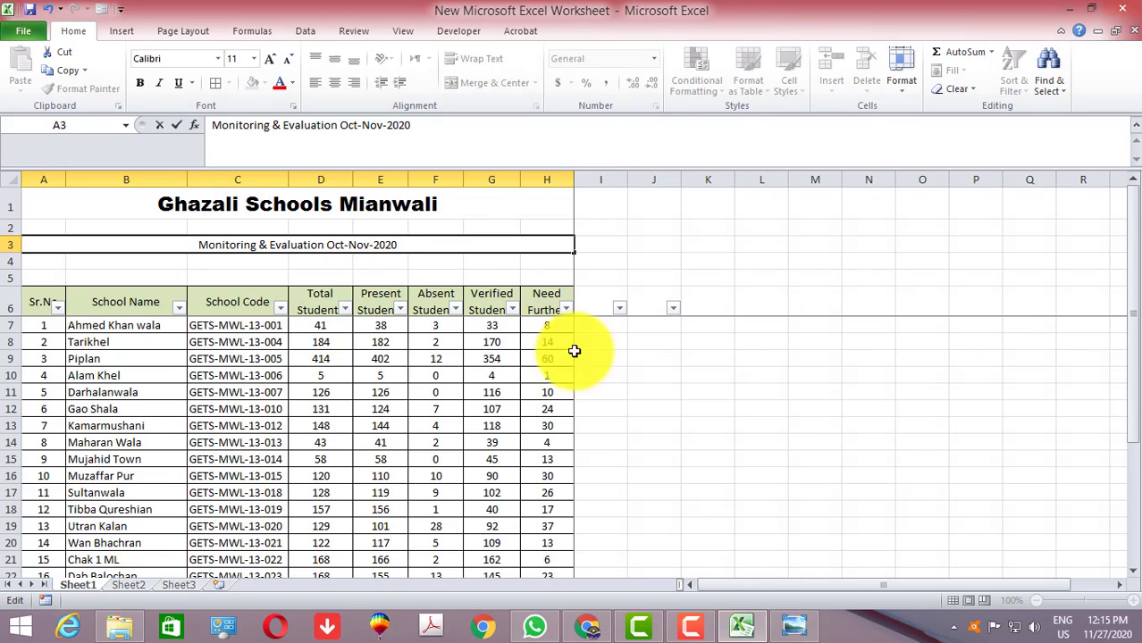
pyautogui.click(707, 391)
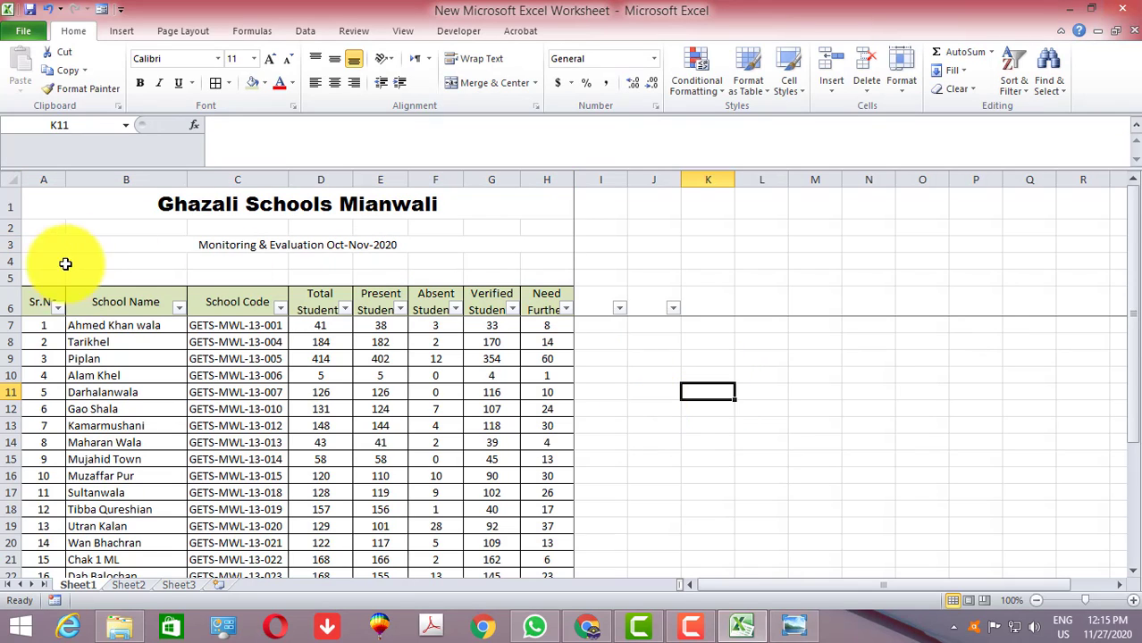
pyautogui.moveTo(4, 288); pyautogui.dragTo(9, 267)
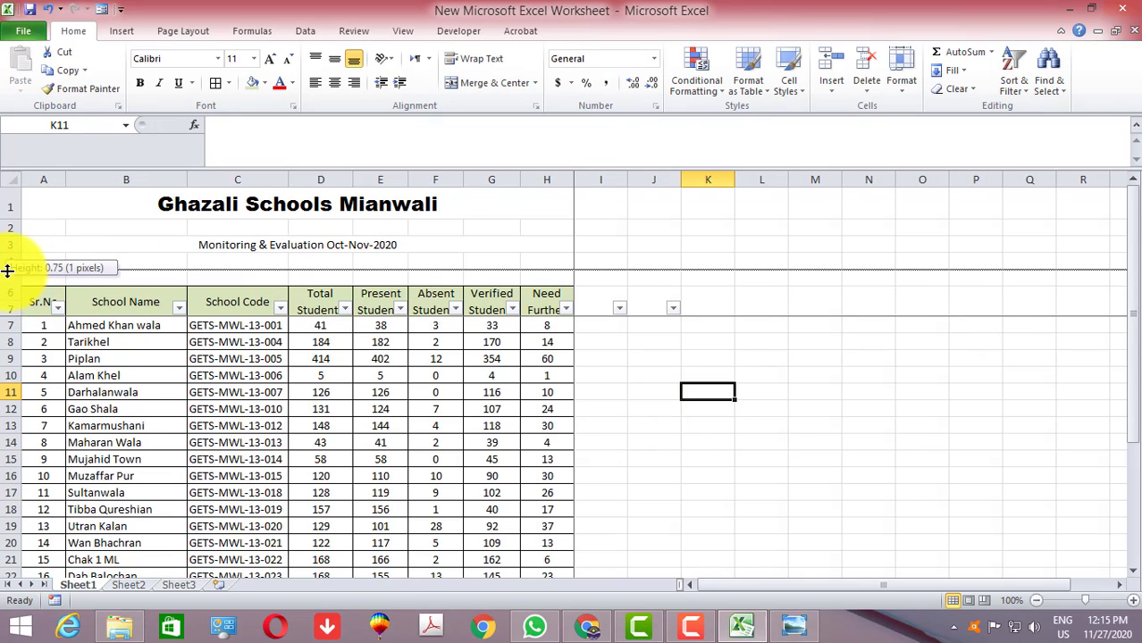
pyautogui.click(4, 263)
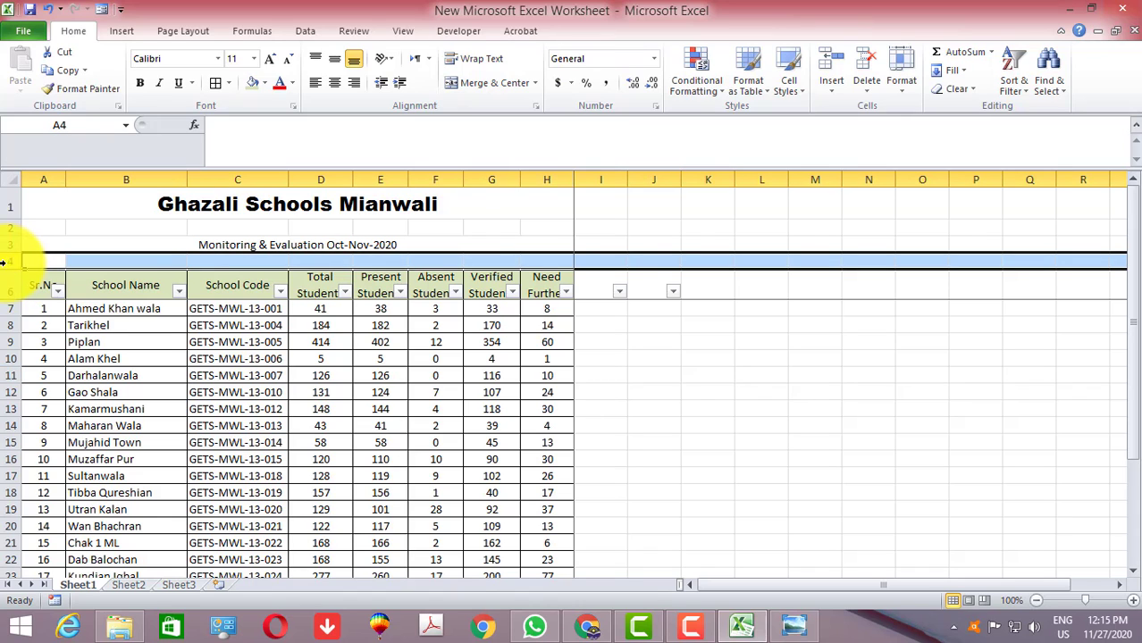
pyautogui.moveTo(9, 271)
pyautogui.mouseDown()
pyautogui.moveTo(13, 281)
pyautogui.moveTo(11, 261)
pyautogui.mouseUp()
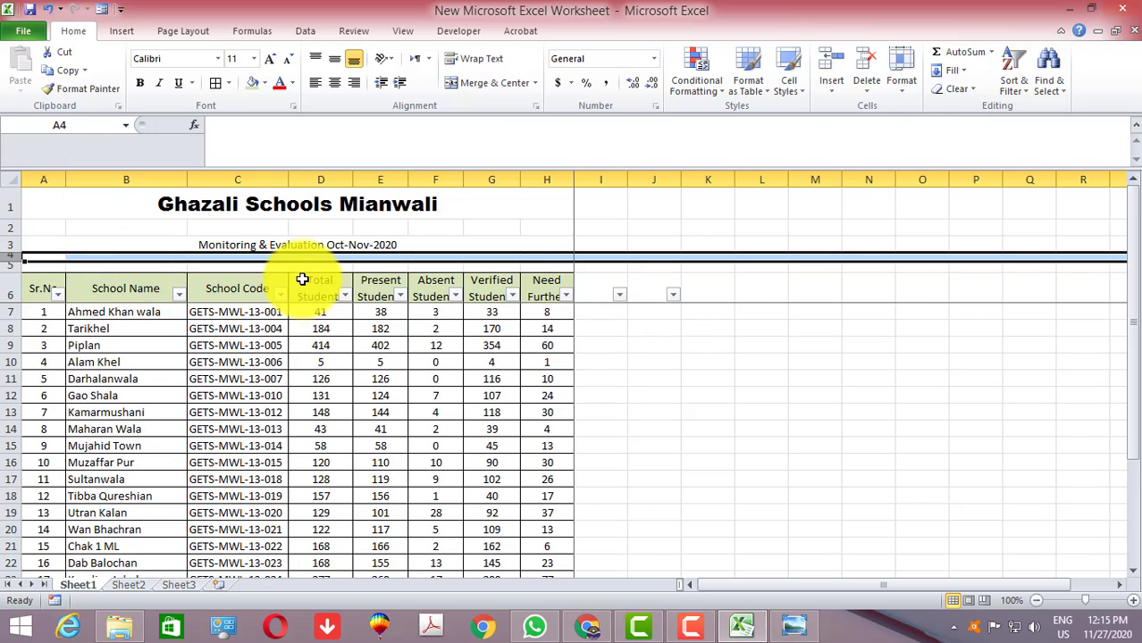
pyautogui.click(762, 328)
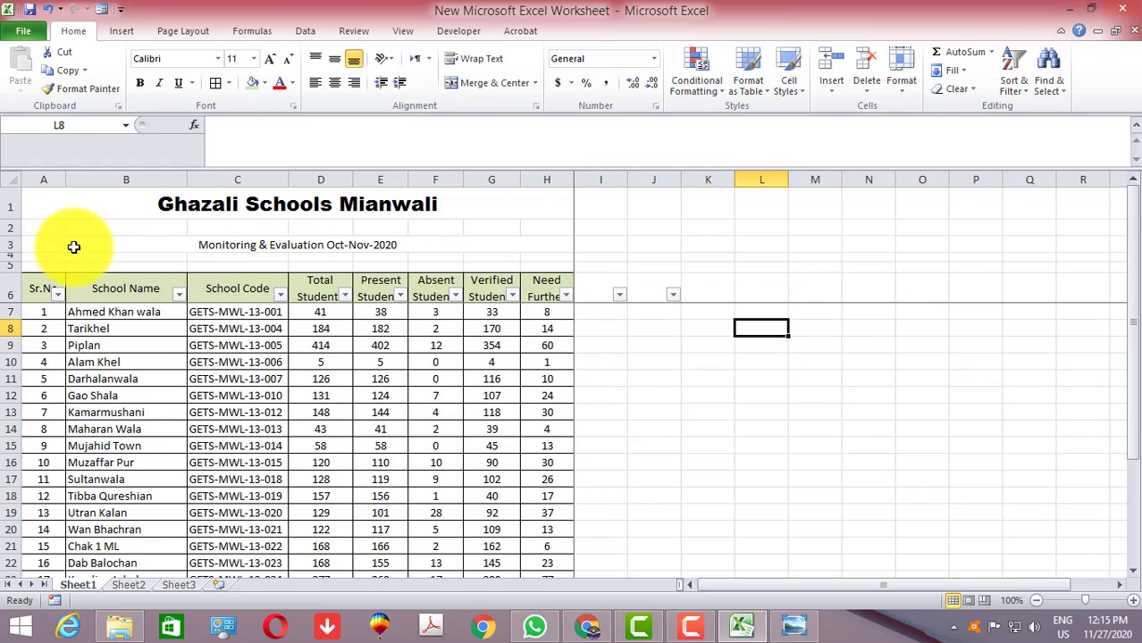
pyautogui.moveTo(18, 236); pyautogui.dragTo(19, 227)
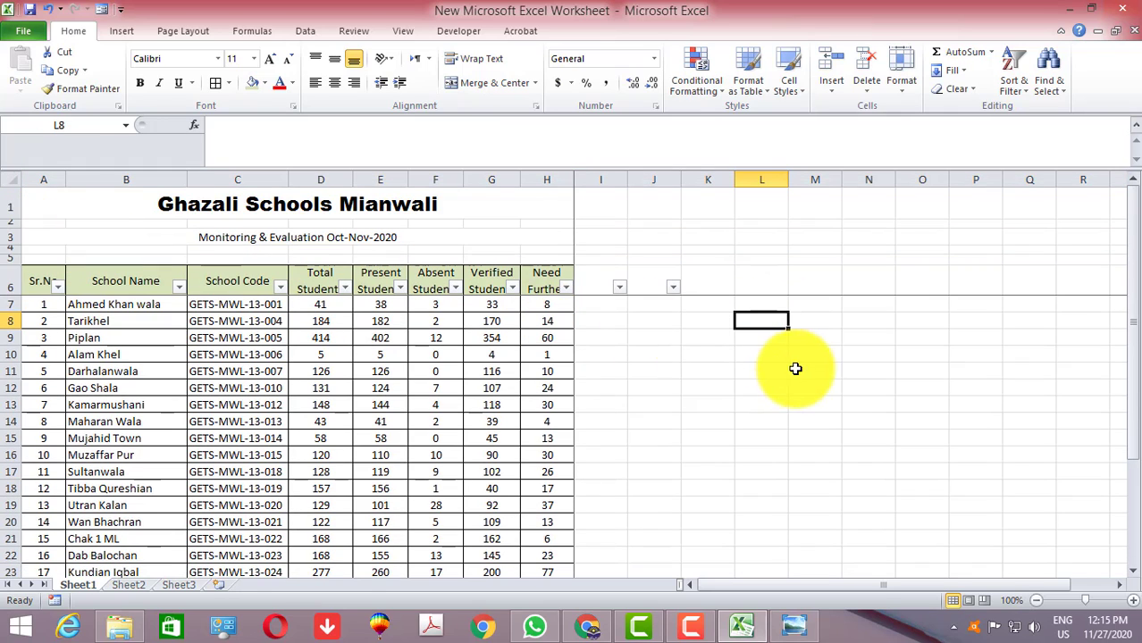
pyautogui.click(808, 370)
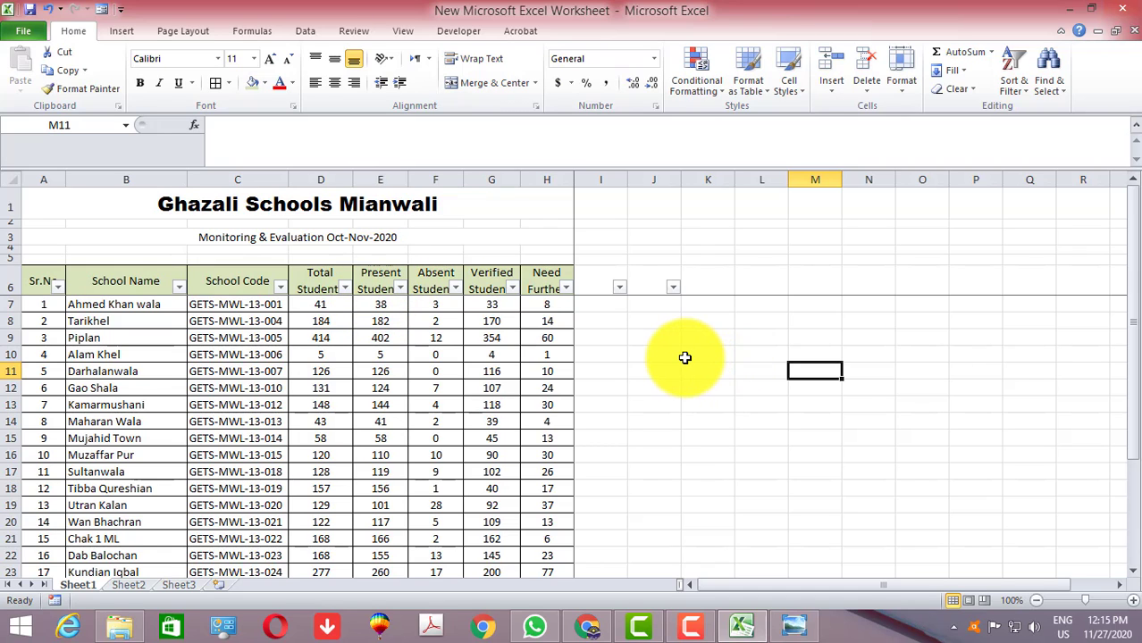
pyautogui.scroll(-3, 684, 353)
pyautogui.scroll(3, 682, 355)
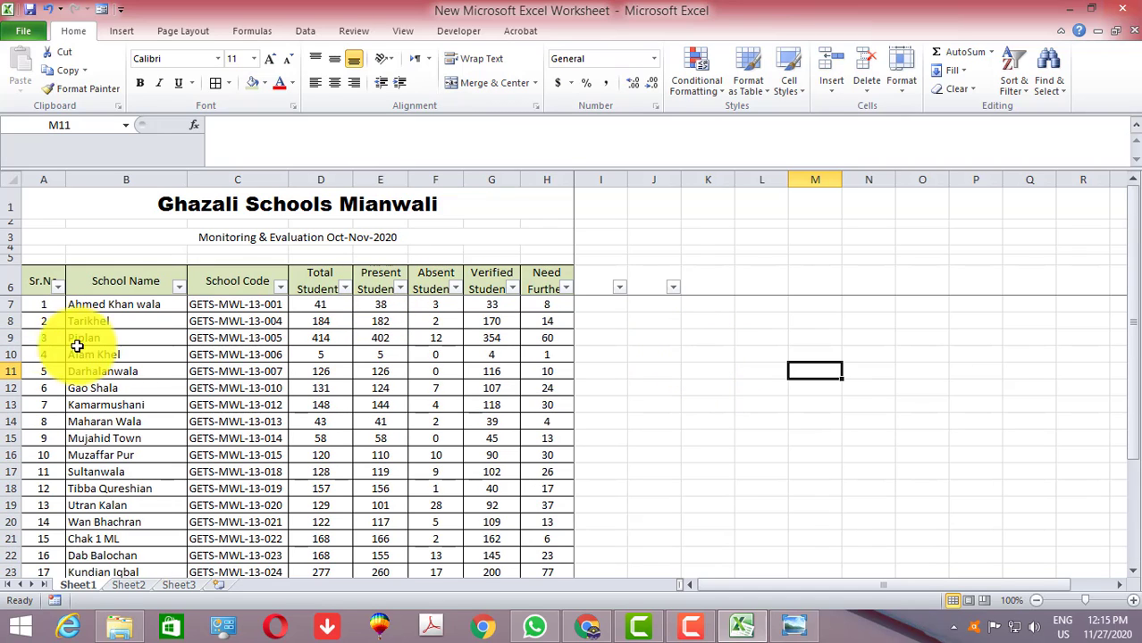
pyautogui.moveTo(8, 305); pyautogui.dragTo(14, 507)
# Increase the row height of the selected table rows 7–26
pyautogui.rightClick(14, 507)
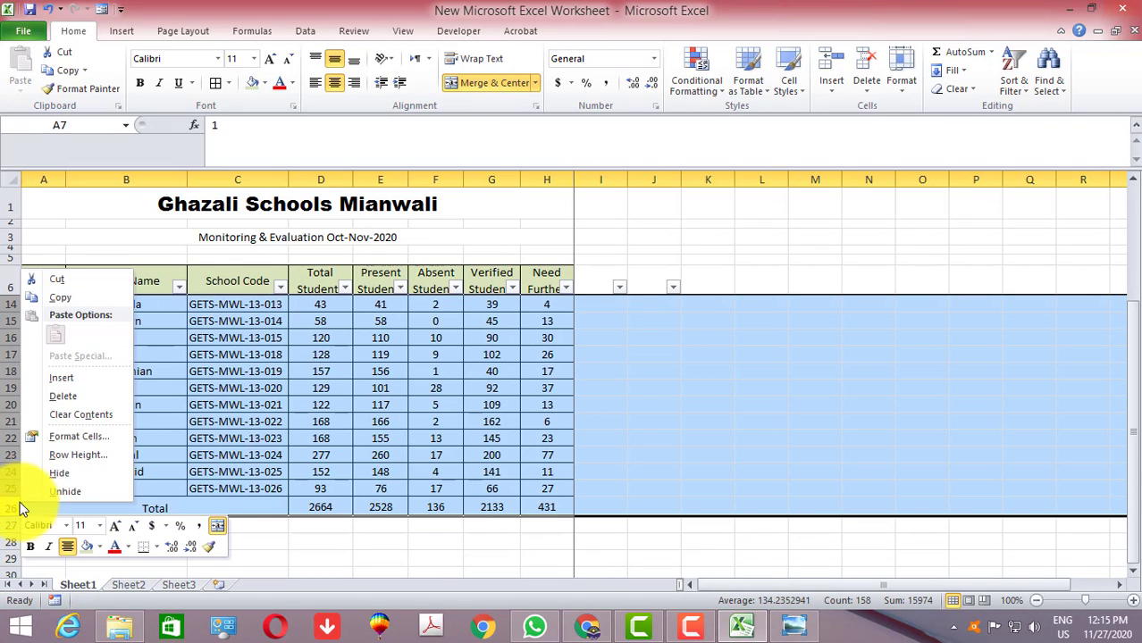
pyautogui.click(68, 460)
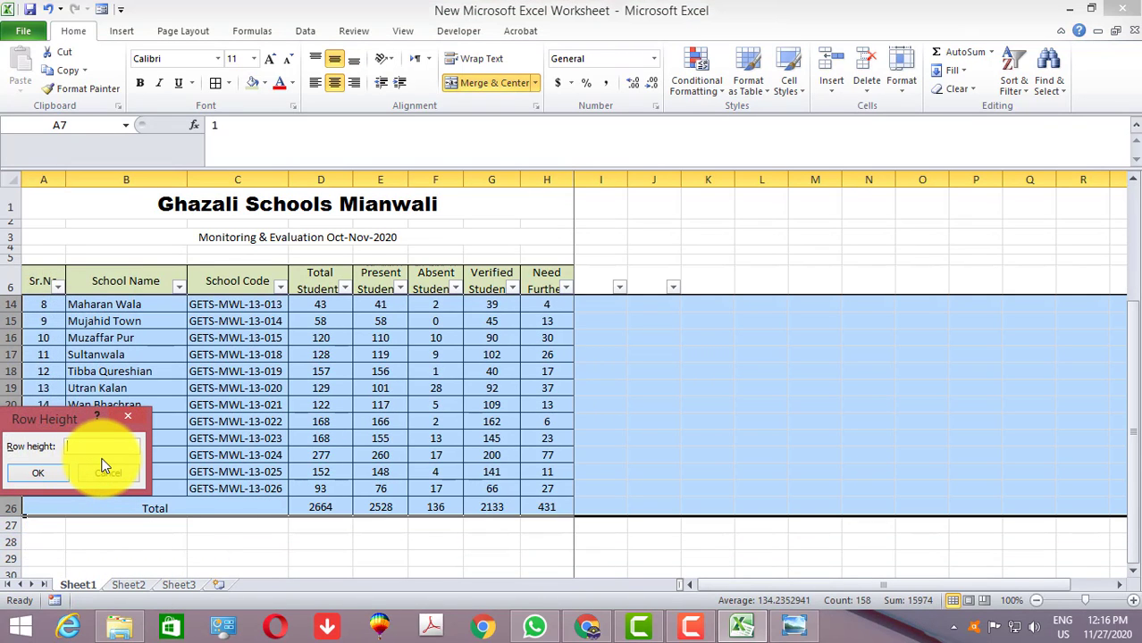
pyautogui.write('25')
pyautogui.press('Return')
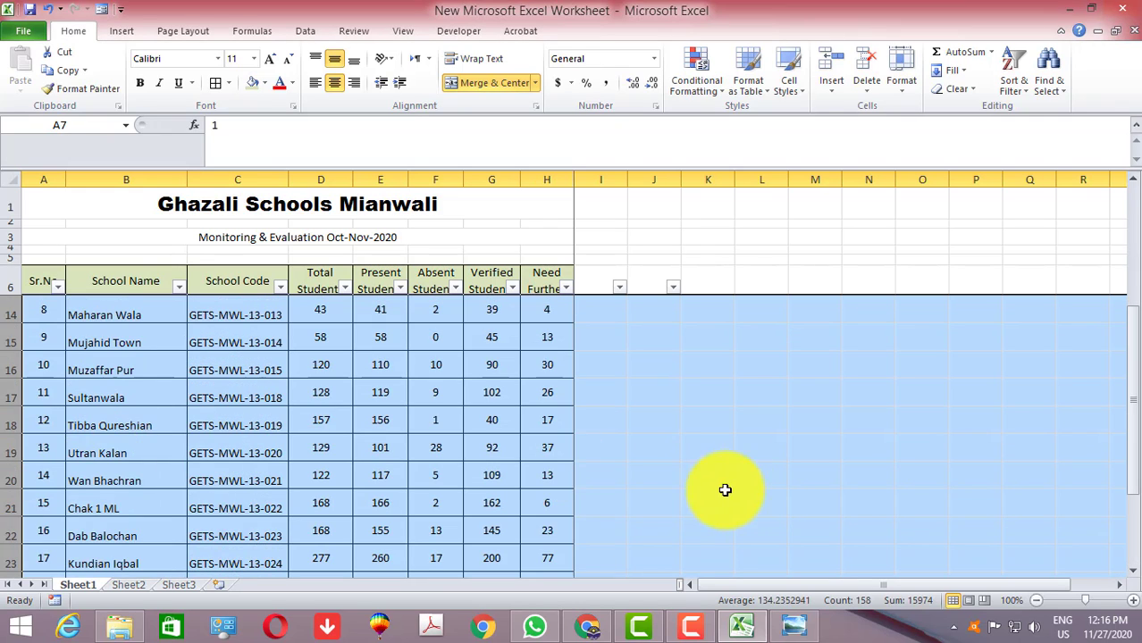
pyautogui.click(858, 476)
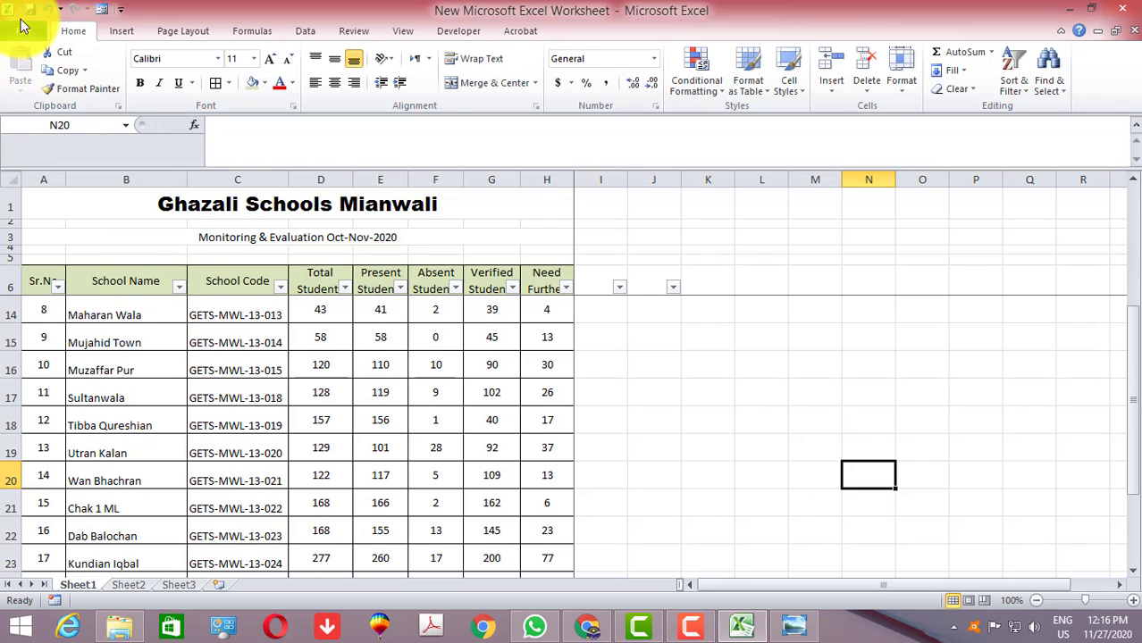
pyautogui.scroll(3, 187, 304)
# Vertically centre the school names in column B with Middle Align
pyautogui.click(98, 179)
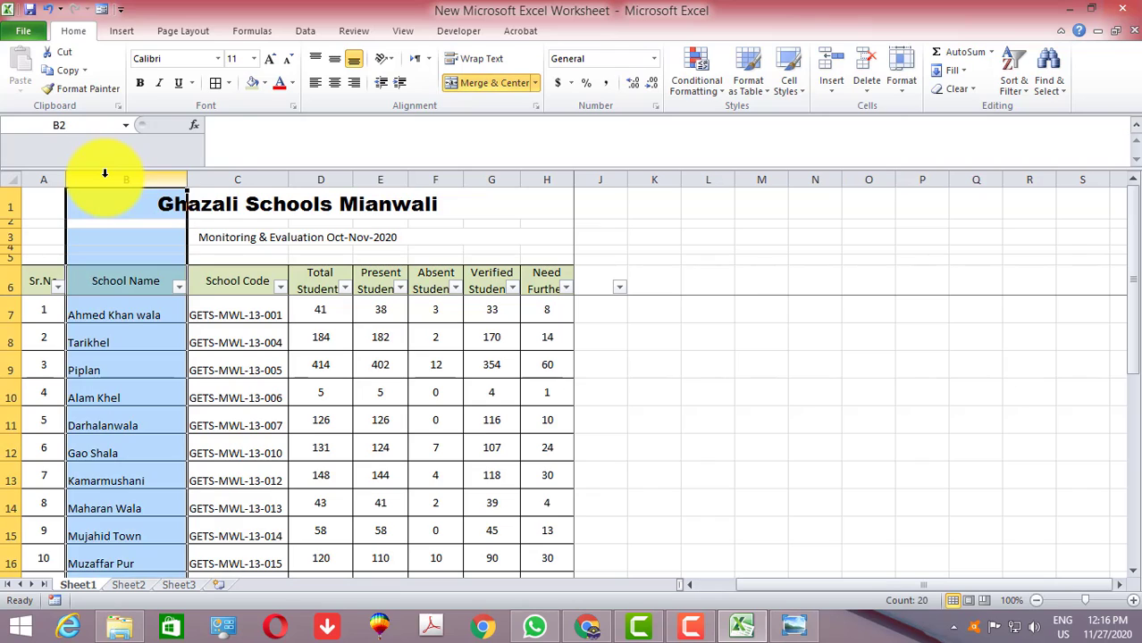
pyautogui.click(338, 61)
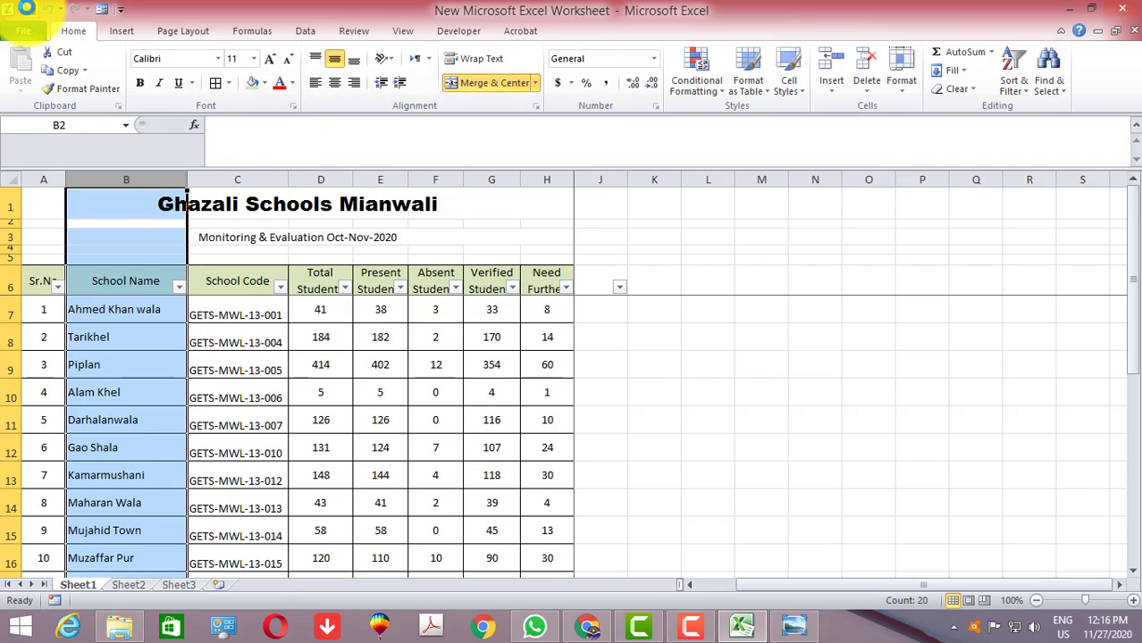
pyautogui.moveTo(813, 364); pyautogui.dragTo(759, 364)
pyautogui.scroll(-3, 324, 397)
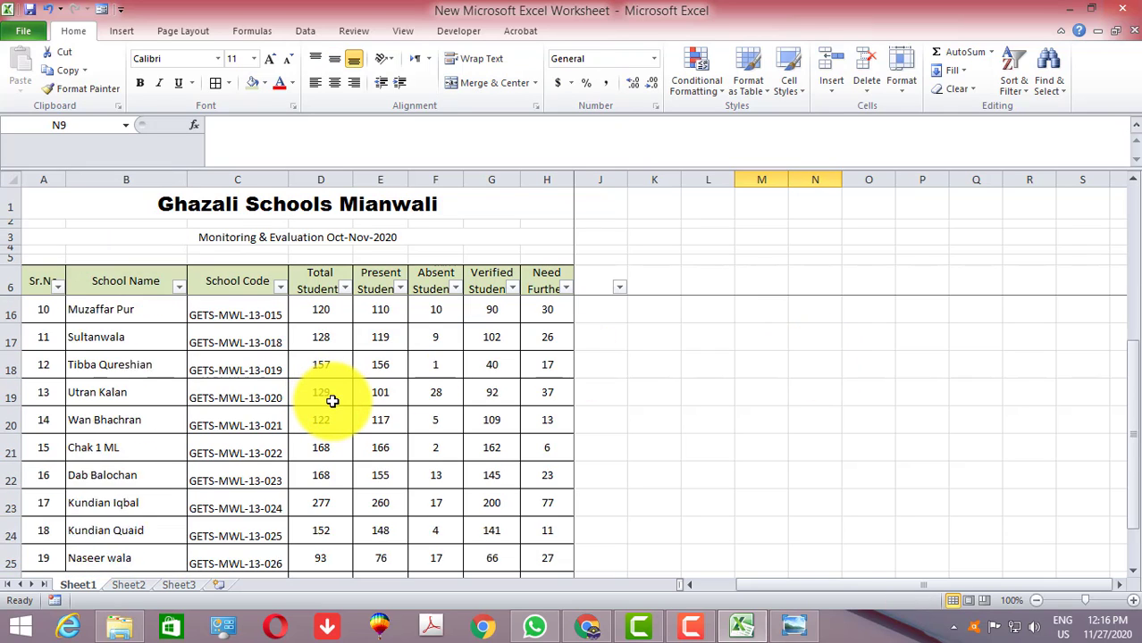
pyautogui.scroll(-1, 329, 398)
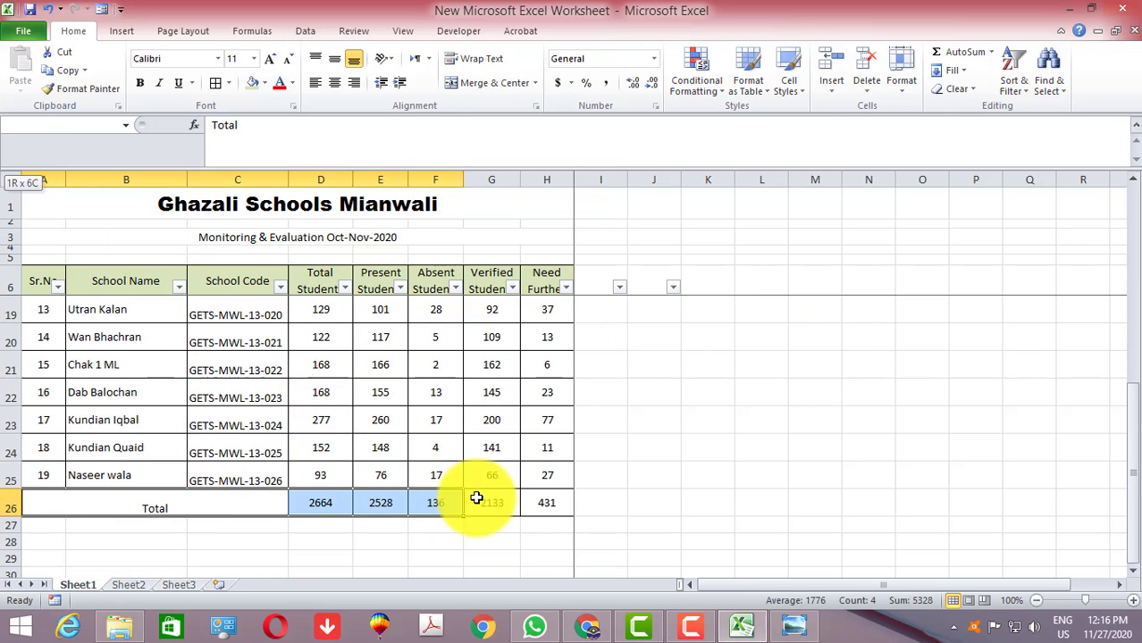
# Fill the Total row A26:H26 with light blue
pyautogui.moveTo(87, 500); pyautogui.dragTo(523, 501)
pyautogui.click(264, 86)
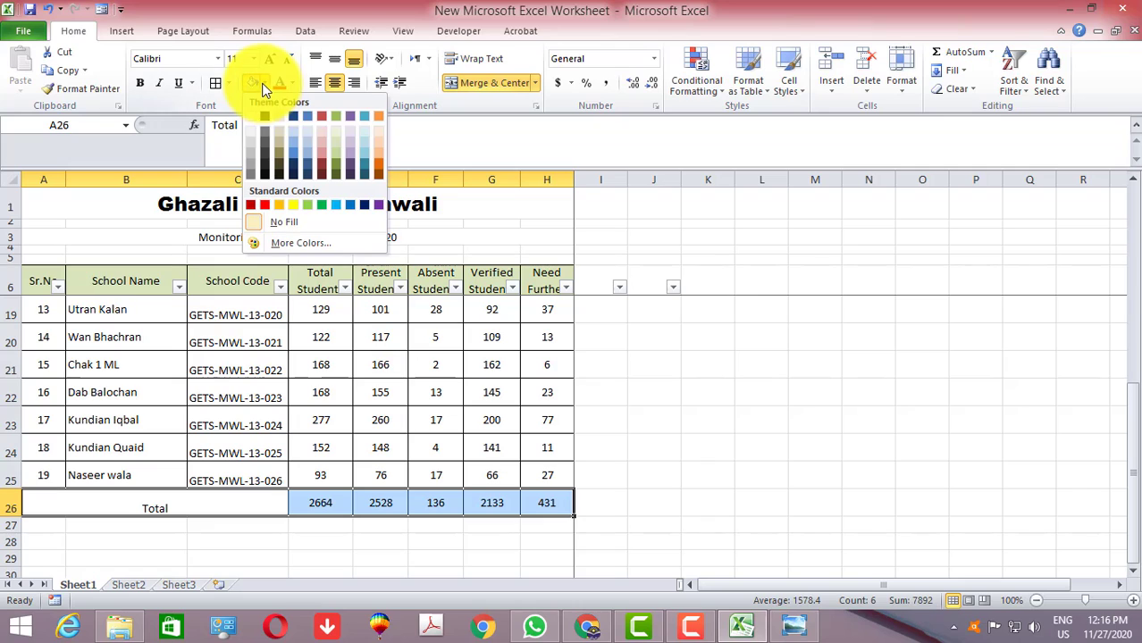
pyautogui.click(291, 133)
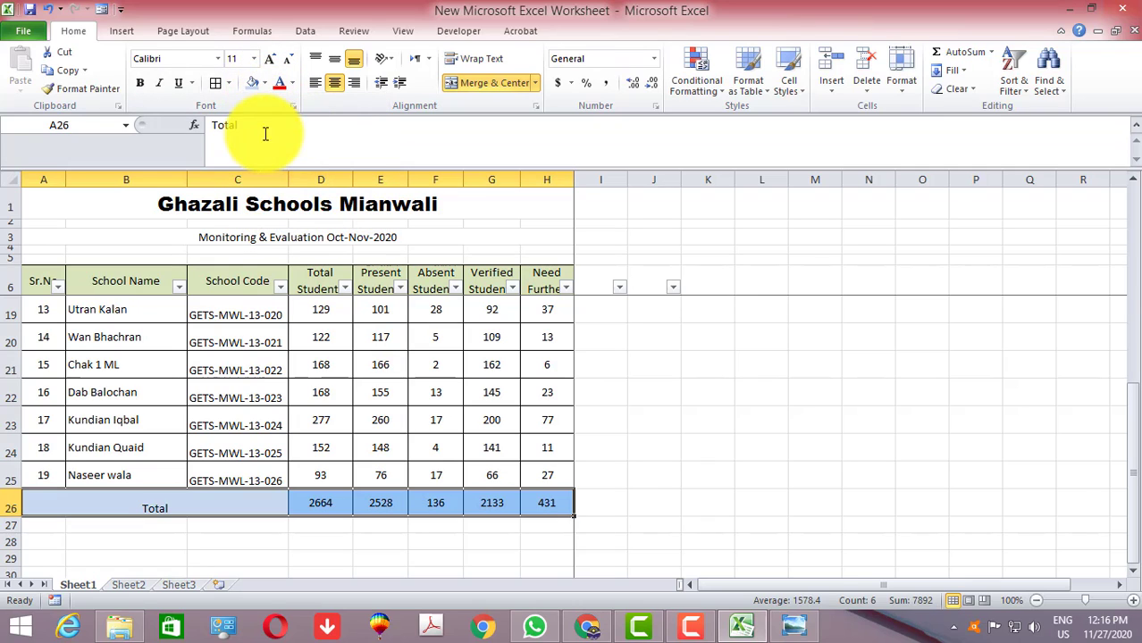
# Browse the font list for the Total row and close it without changing the font
pyautogui.click(217, 58)
pyautogui.scroll(-5, 234, 361)
pyautogui.scroll(-3, 234, 361)
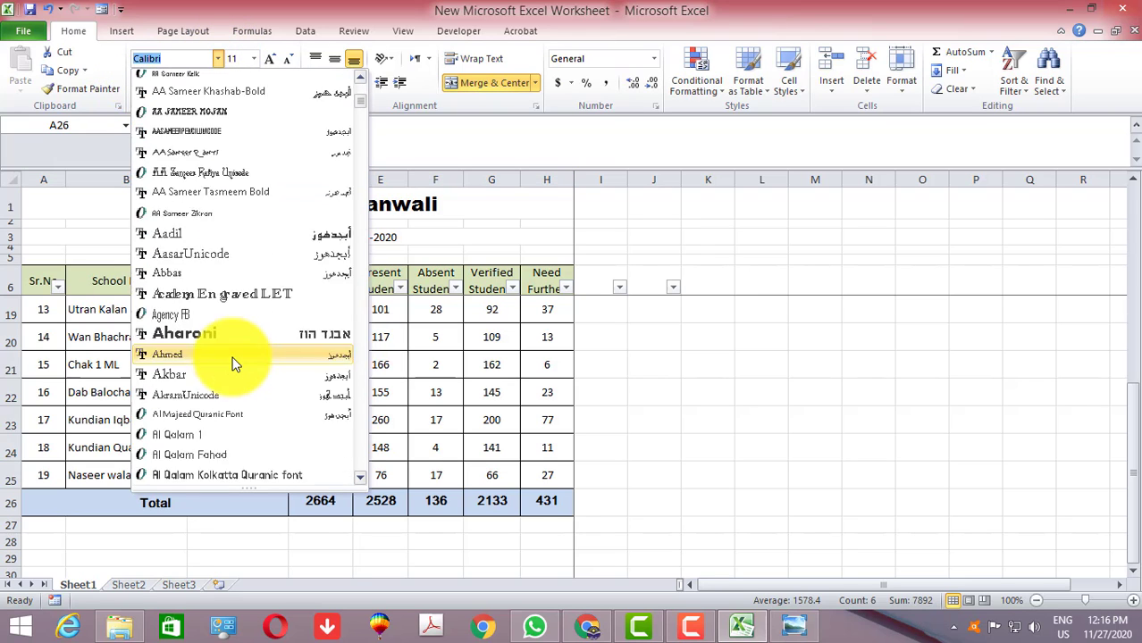
pyautogui.scroll(-3, 234, 357)
pyautogui.scroll(-3, 236, 353)
pyautogui.scroll(-3, 239, 355)
pyautogui.scroll(-6, 239, 346)
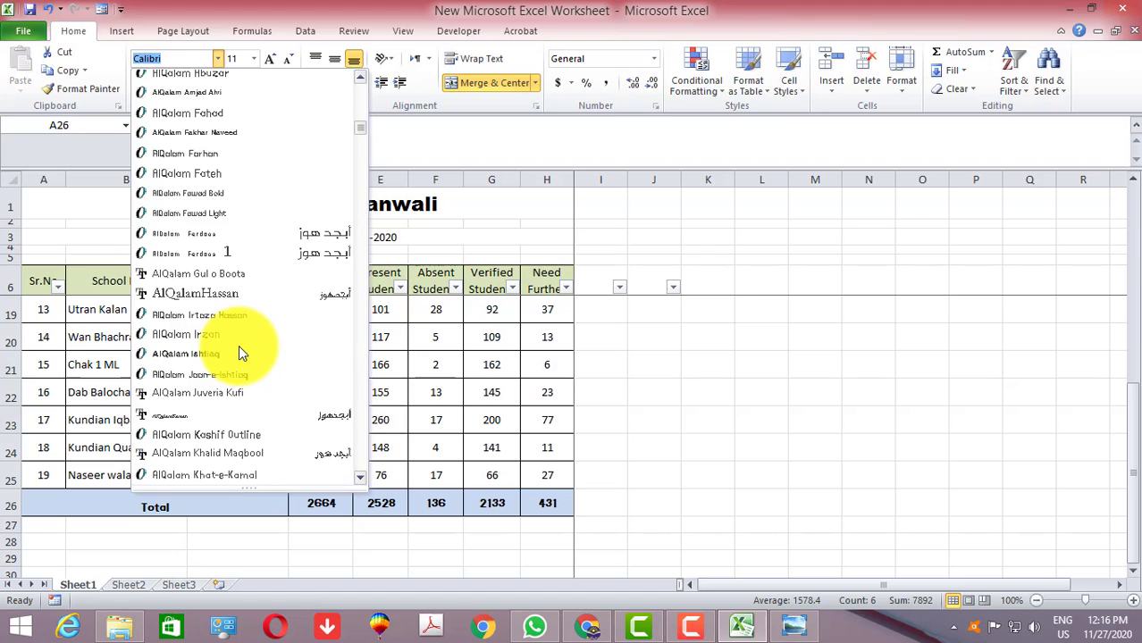
pyautogui.scroll(-3, 238, 345)
pyautogui.scroll(-3, 238, 345)
pyautogui.scroll(5, 239, 345)
pyautogui.scroll(5, 240, 346)
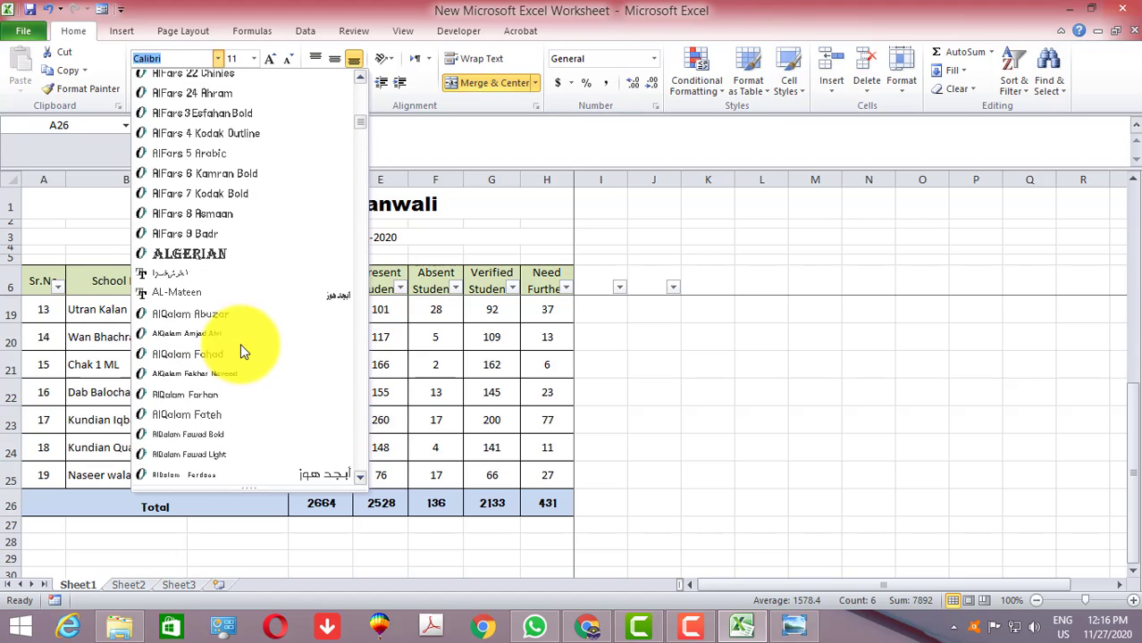
pyautogui.scroll(5, 241, 347)
pyautogui.scroll(5, 239, 347)
pyautogui.scroll(3, 239, 346)
pyautogui.scroll(2, 240, 352)
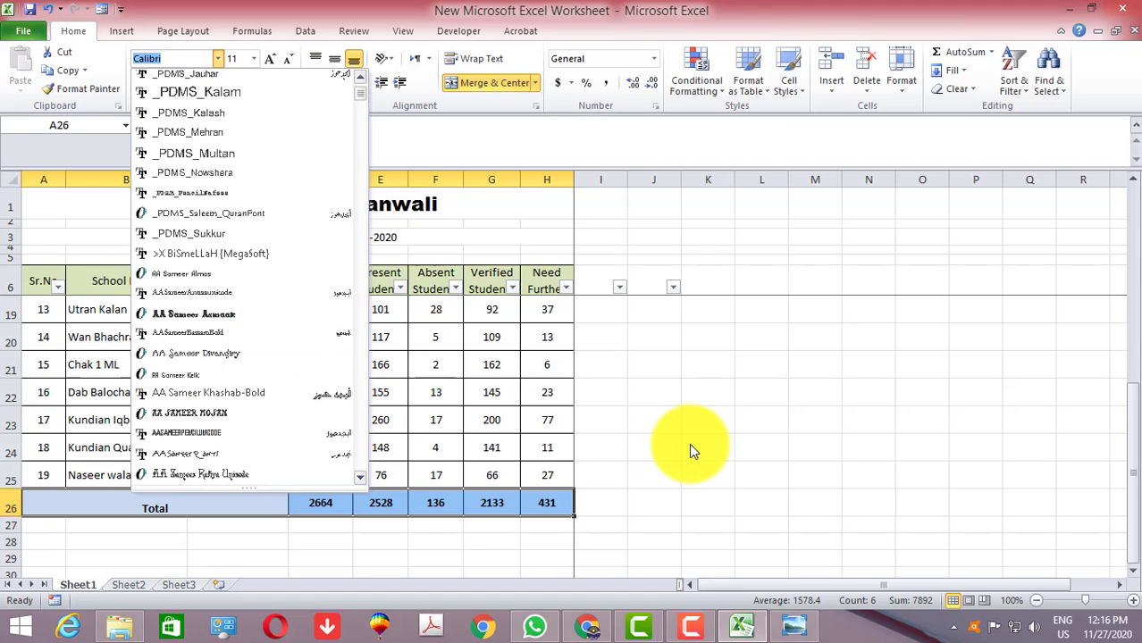
pyautogui.press('Escape')
pyautogui.scroll(4, 689, 443)
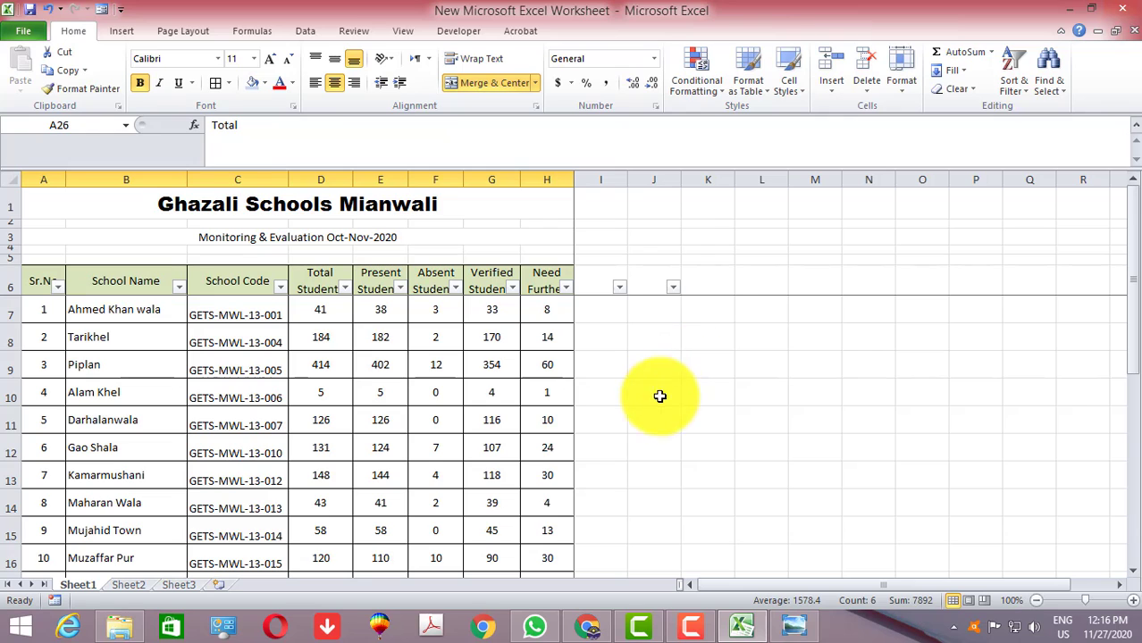
pyautogui.scroll(-3, 510, 430)
pyautogui.scroll(-2, 510, 431)
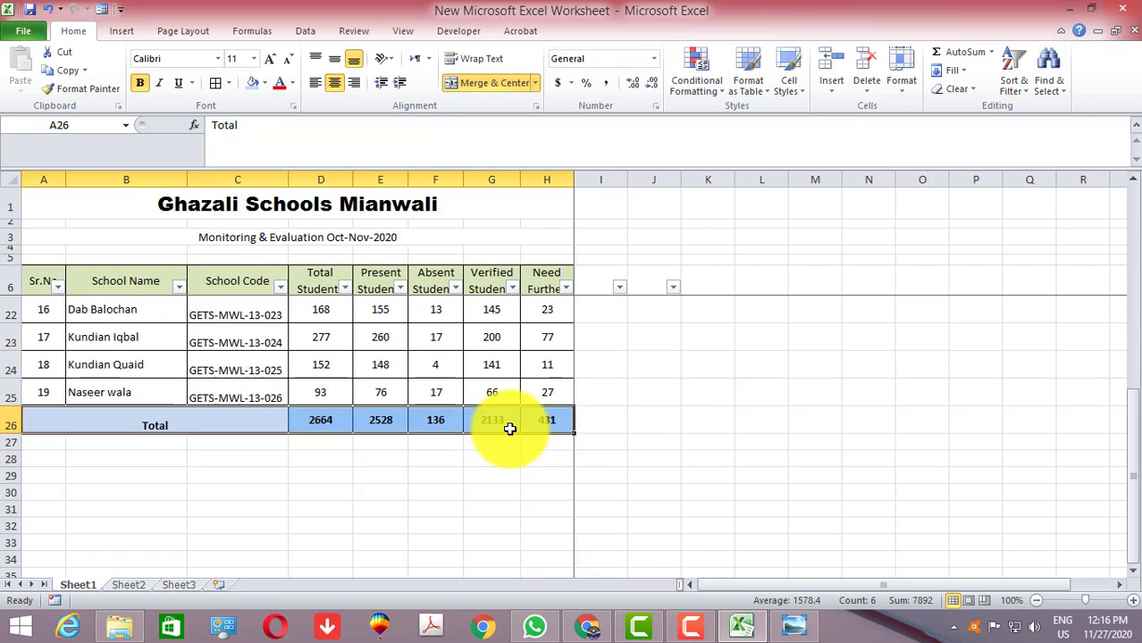
pyautogui.scroll(-1, 509, 427)
pyautogui.scroll(6, 508, 437)
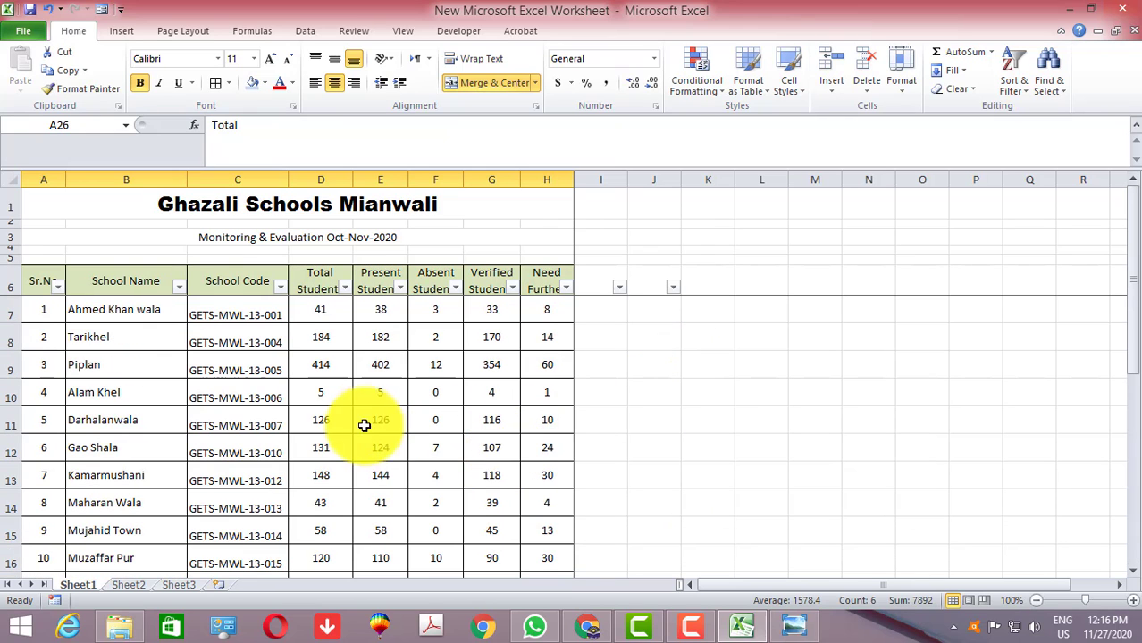
# Lower the Page Setup scaling percentage so the whole table prints on one A4 page
pyautogui.click(30, 36)
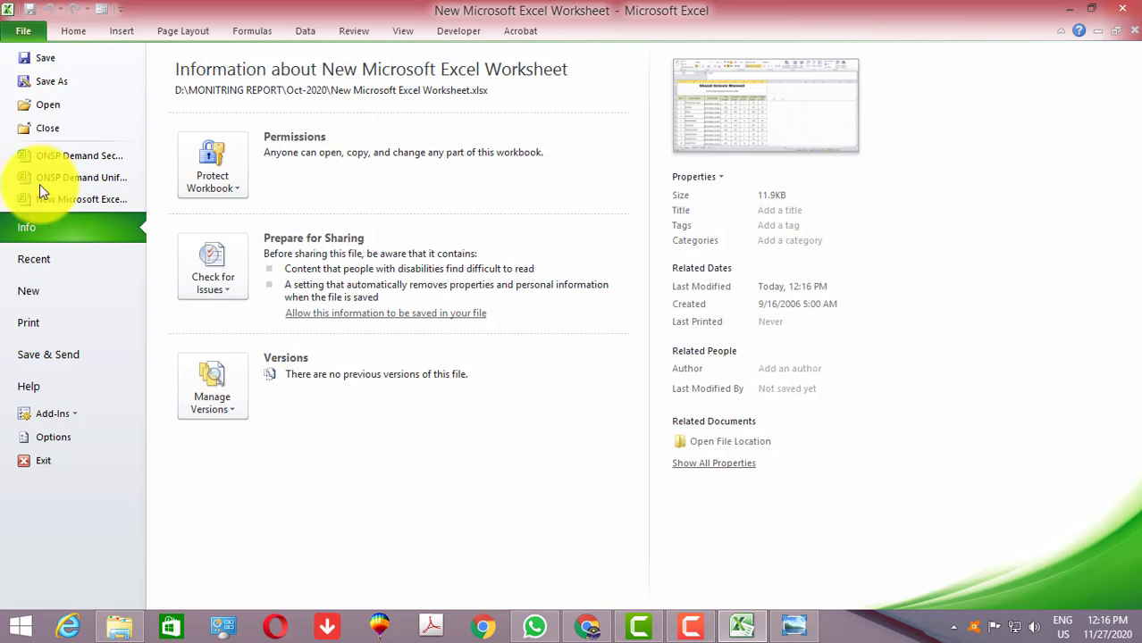
pyautogui.click(40, 324)
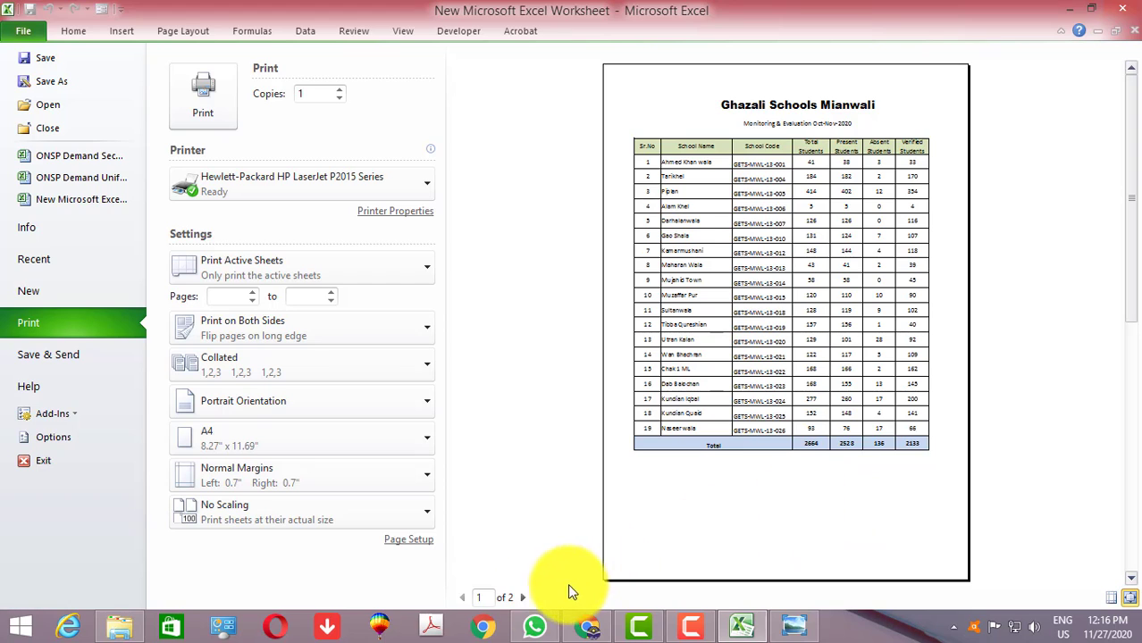
pyautogui.click(523, 597)
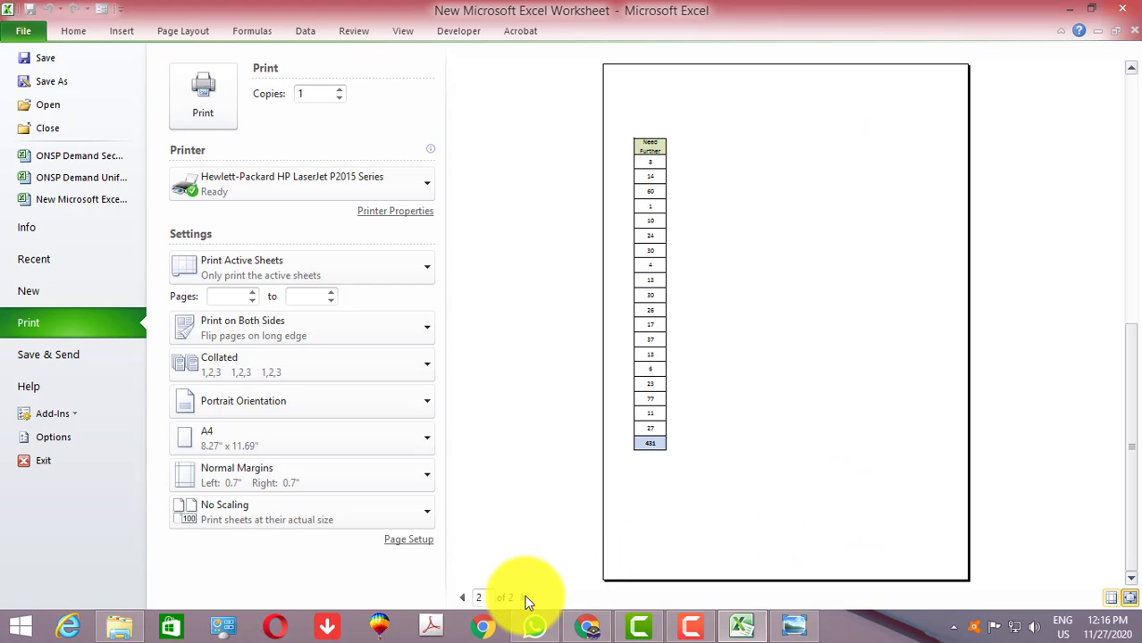
pyautogui.click(464, 597)
pyautogui.click(409, 540)
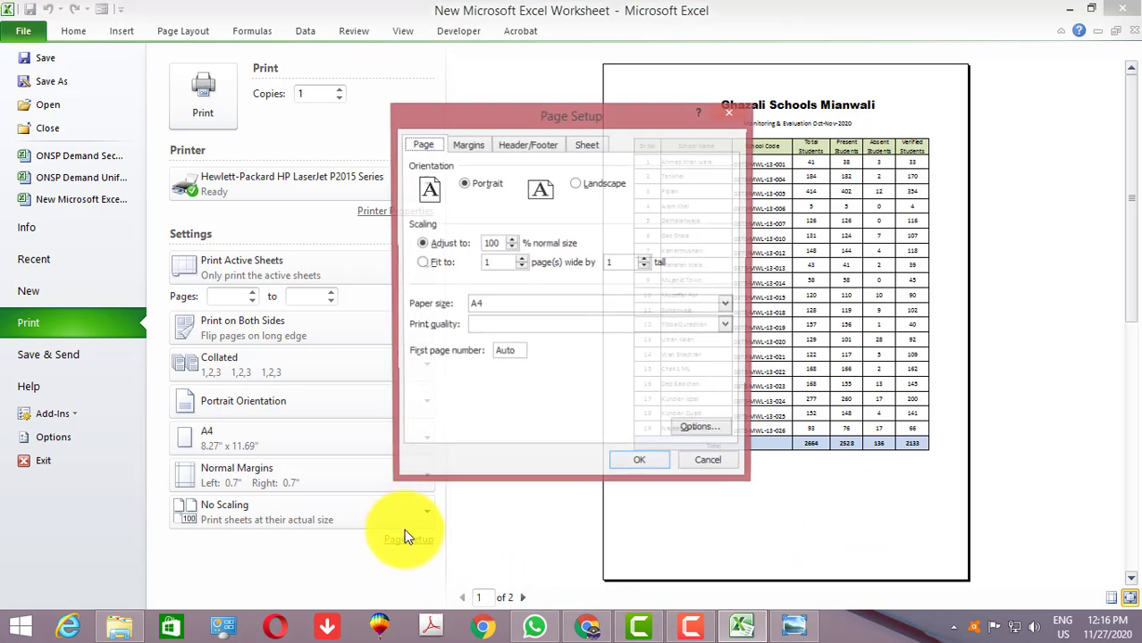
pyautogui.click(507, 244)
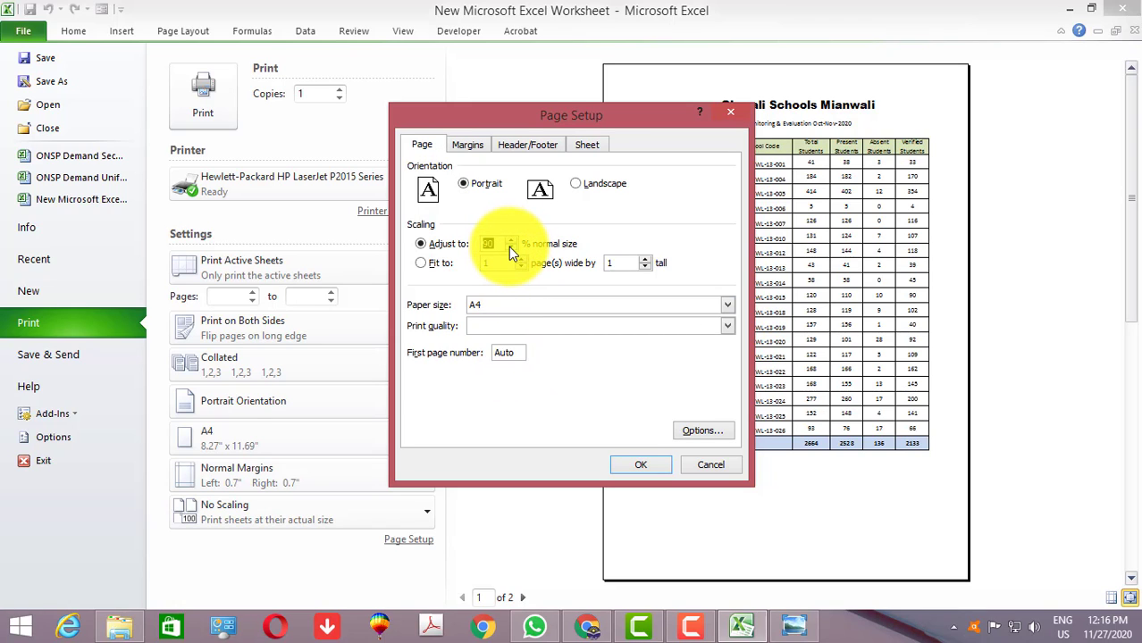
pyautogui.click(637, 462)
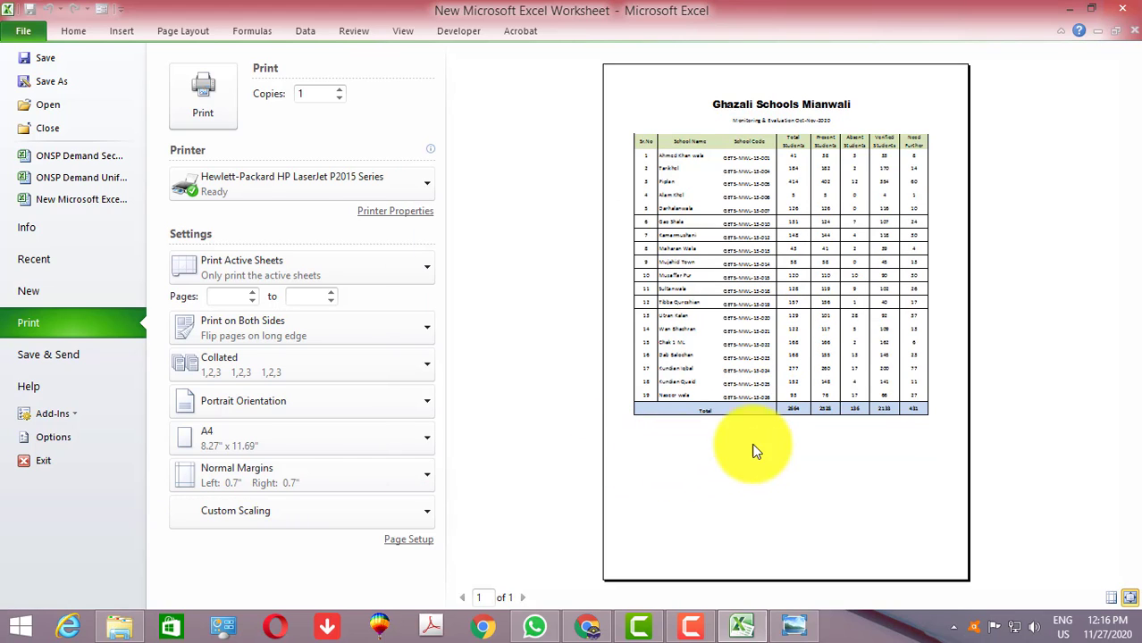
pyautogui.click(80, 33)
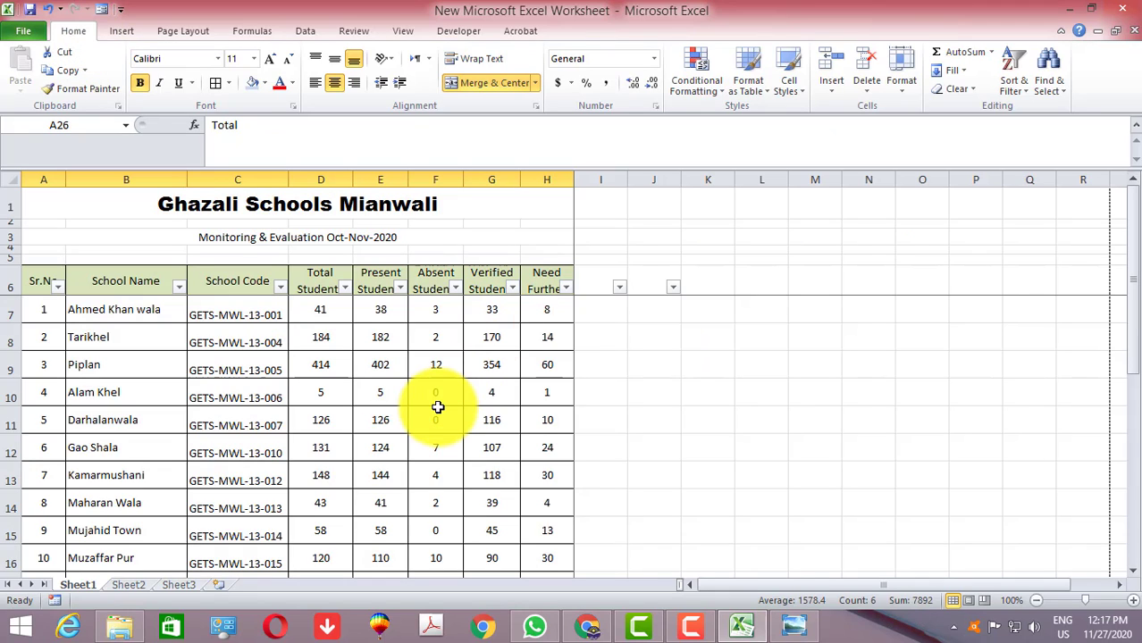
# Vertically centre the School Code entries in column C with Middle Align
pyautogui.scroll(-2, 401, 493)
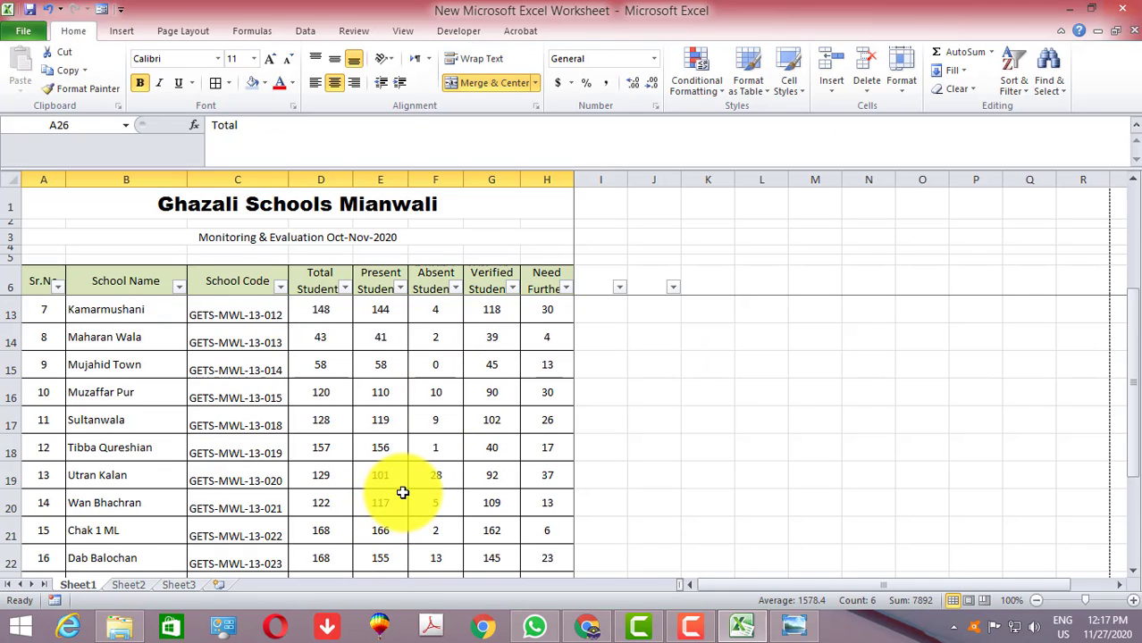
pyautogui.scroll(-2, 402, 494)
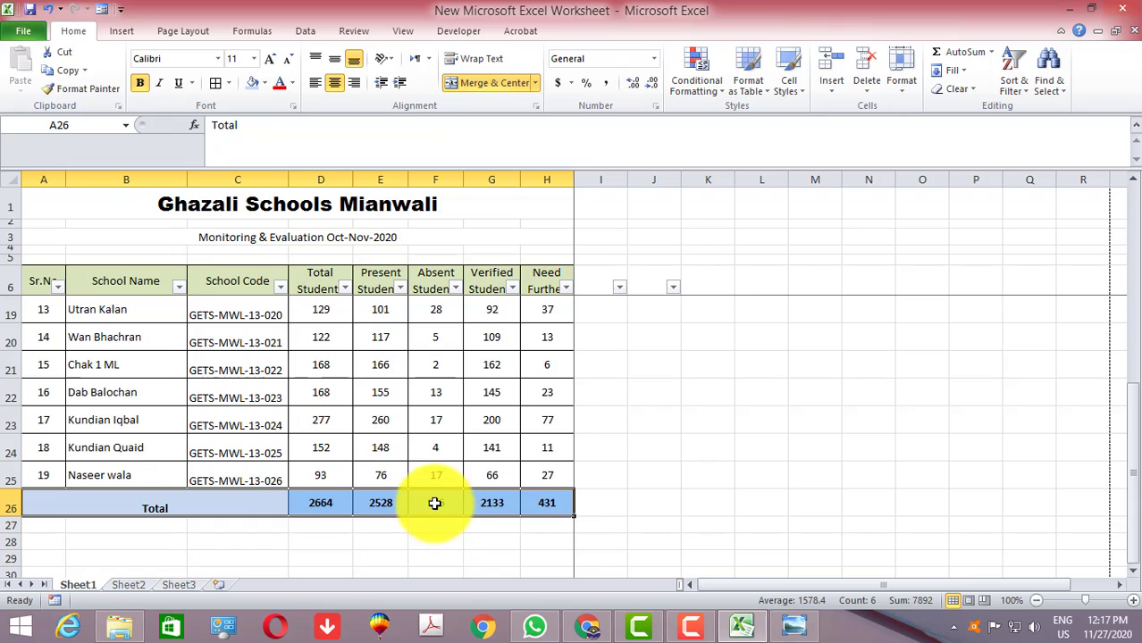
pyautogui.scroll(1, 352, 475)
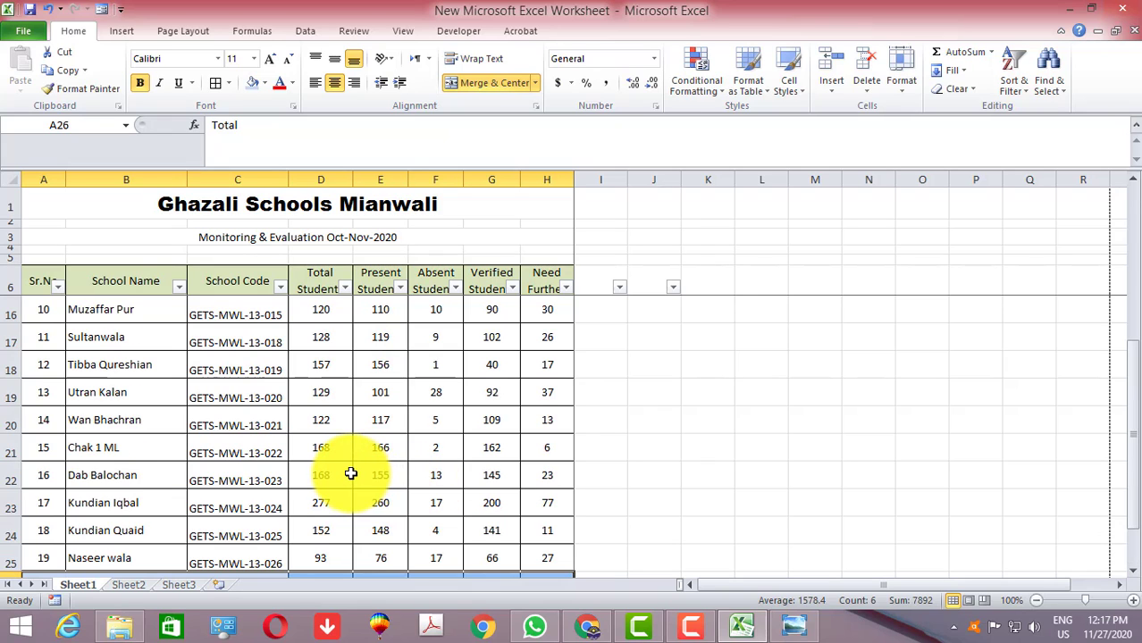
pyautogui.scroll(3, 351, 471)
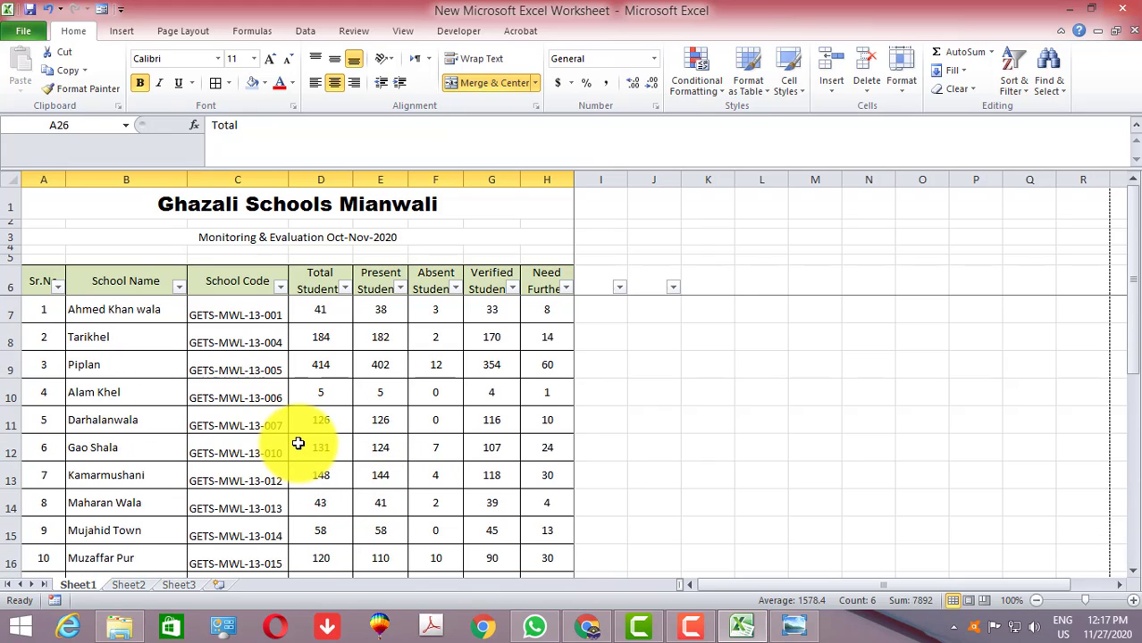
pyautogui.click(230, 180)
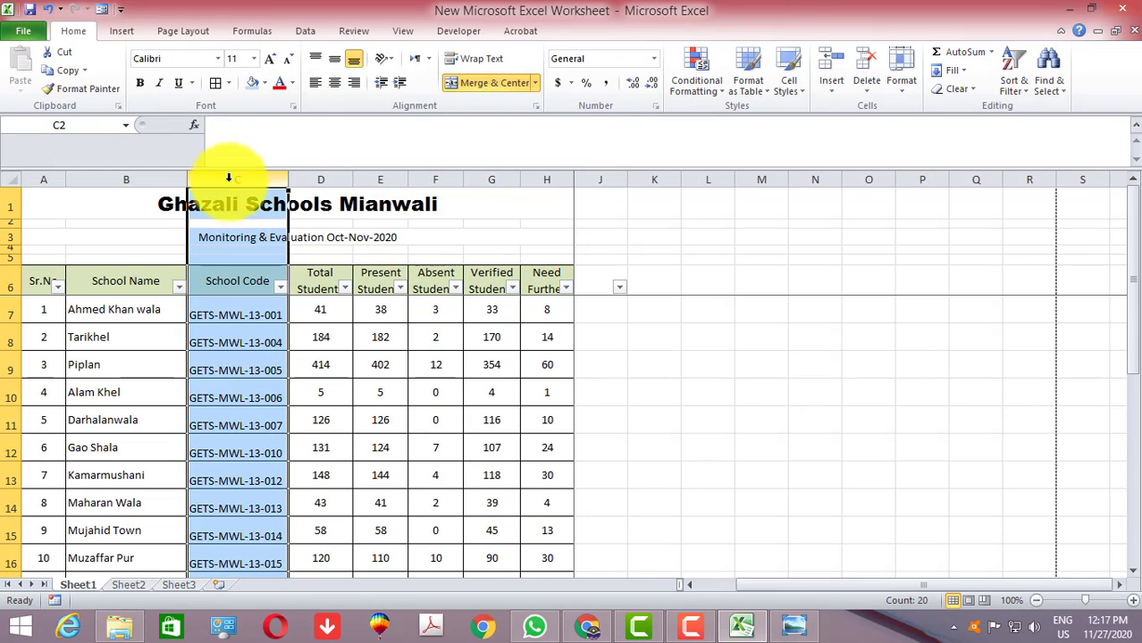
pyautogui.click(333, 59)
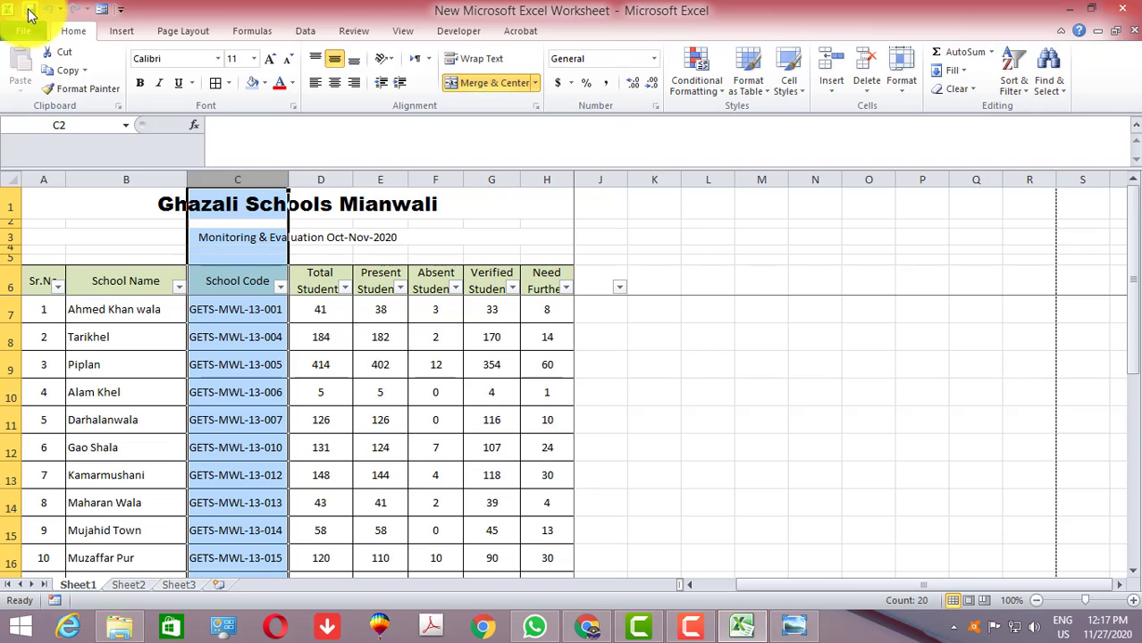
pyautogui.click(419, 420)
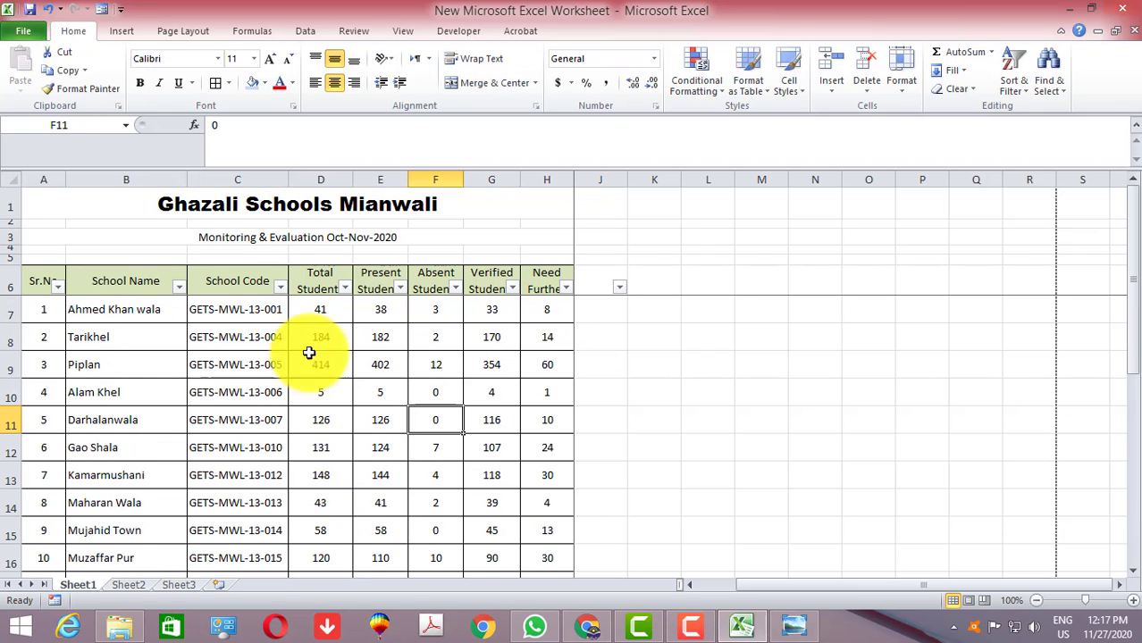
# Enlarge the Monitoring & Evaluation Oct-Nov-2020 subtitle with several font-size increases
pyautogui.click(230, 236)
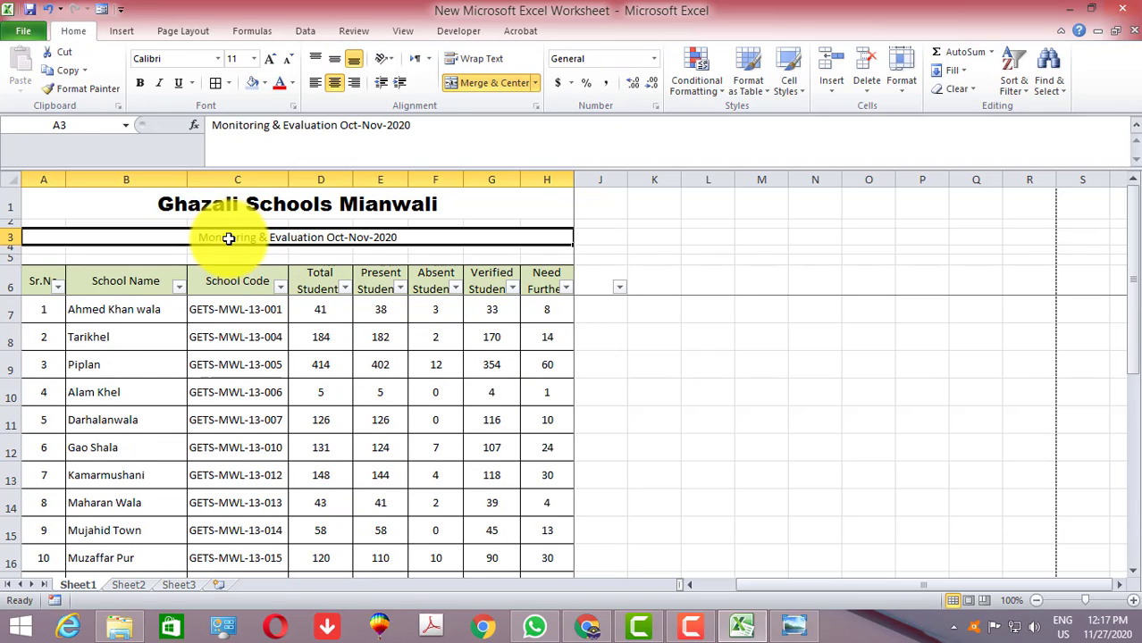
pyautogui.click(271, 59)
pyautogui.click(270, 59)
pyautogui.click(270, 59)
pyautogui.click(704, 364)
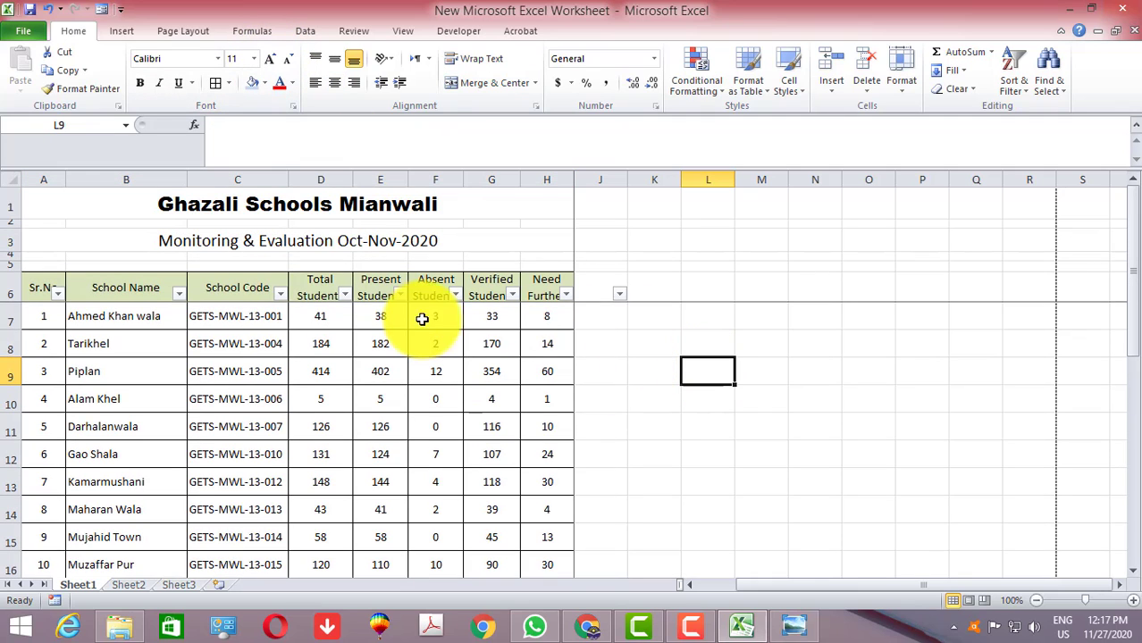
pyautogui.click(707, 454)
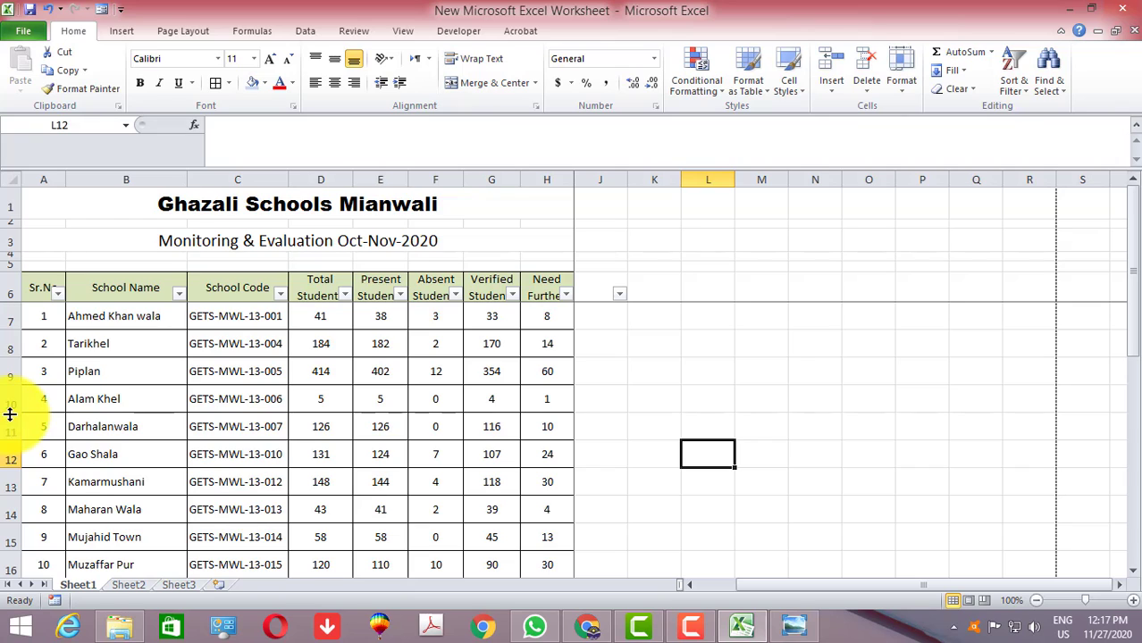
pyautogui.moveTo(10, 414); pyautogui.dragTo(10, 407)
pyautogui.press('Return')
pyautogui.scroll(-3, 414, 444)
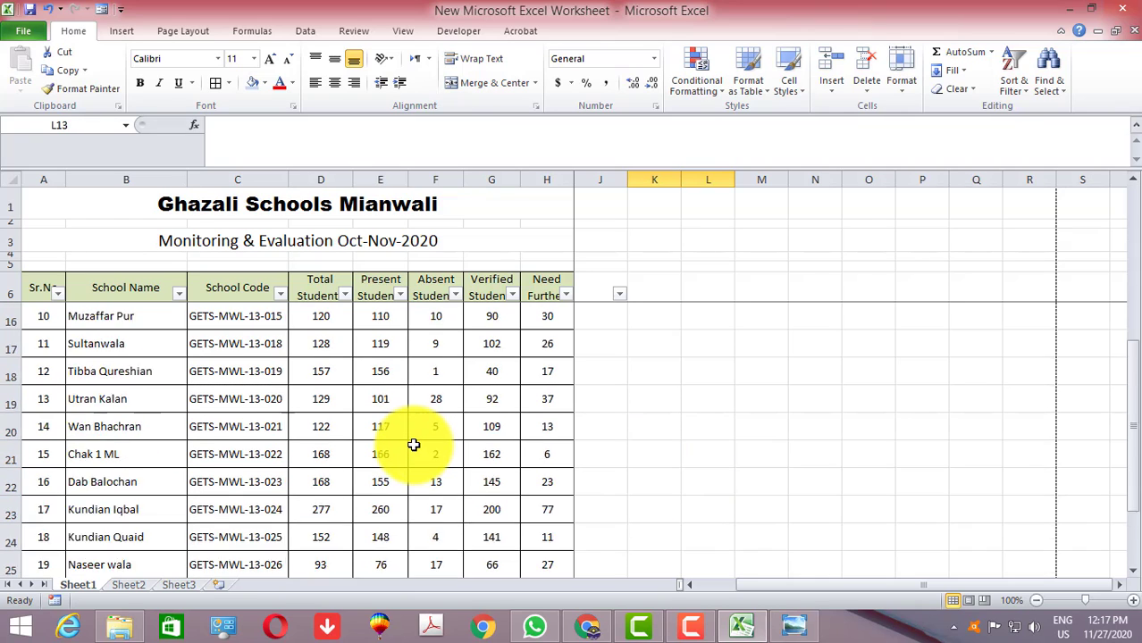
pyautogui.scroll(-1, 411, 444)
pyautogui.scroll(4, 414, 444)
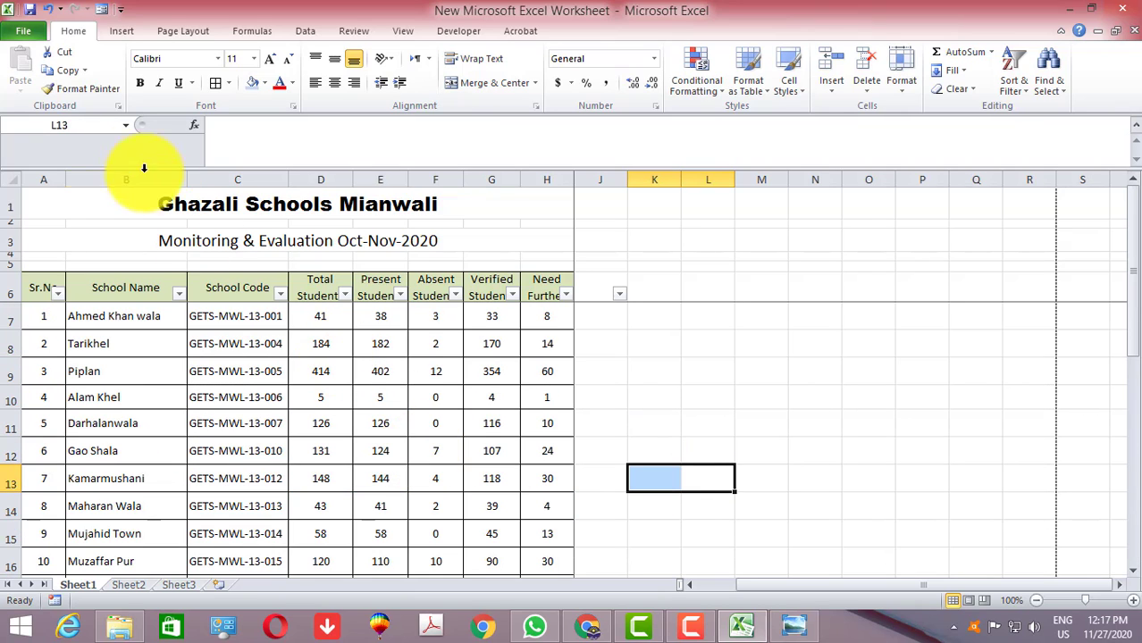
# Save As PDF with the file name 'Monitoring Data 2020' in the Oct-2020 folder
pyautogui.click(38, 33)
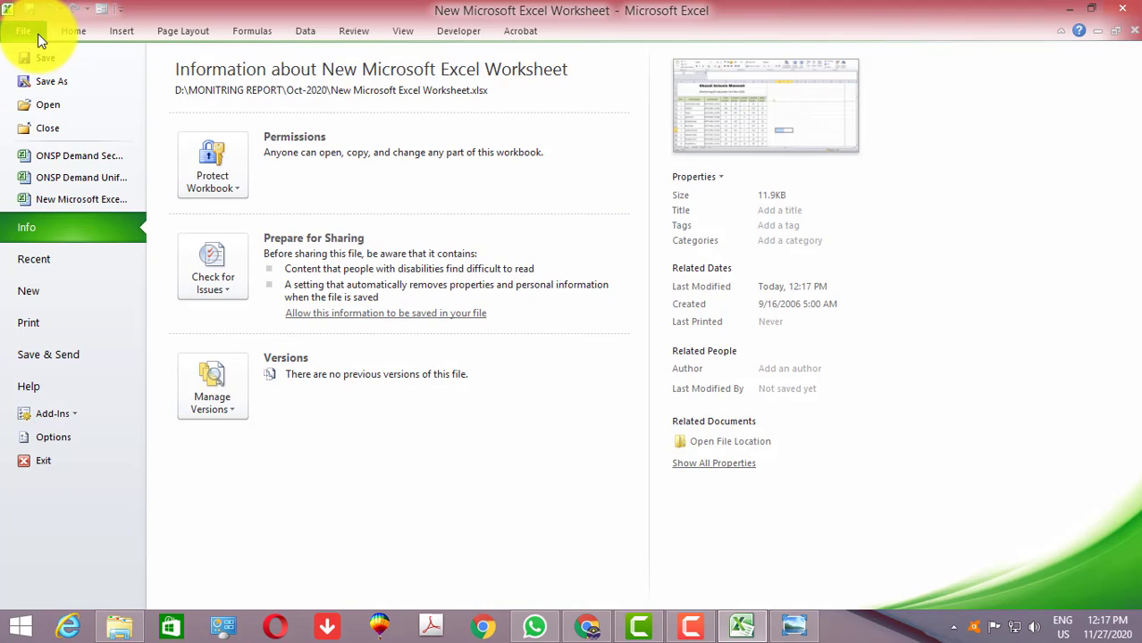
pyautogui.click(54, 81)
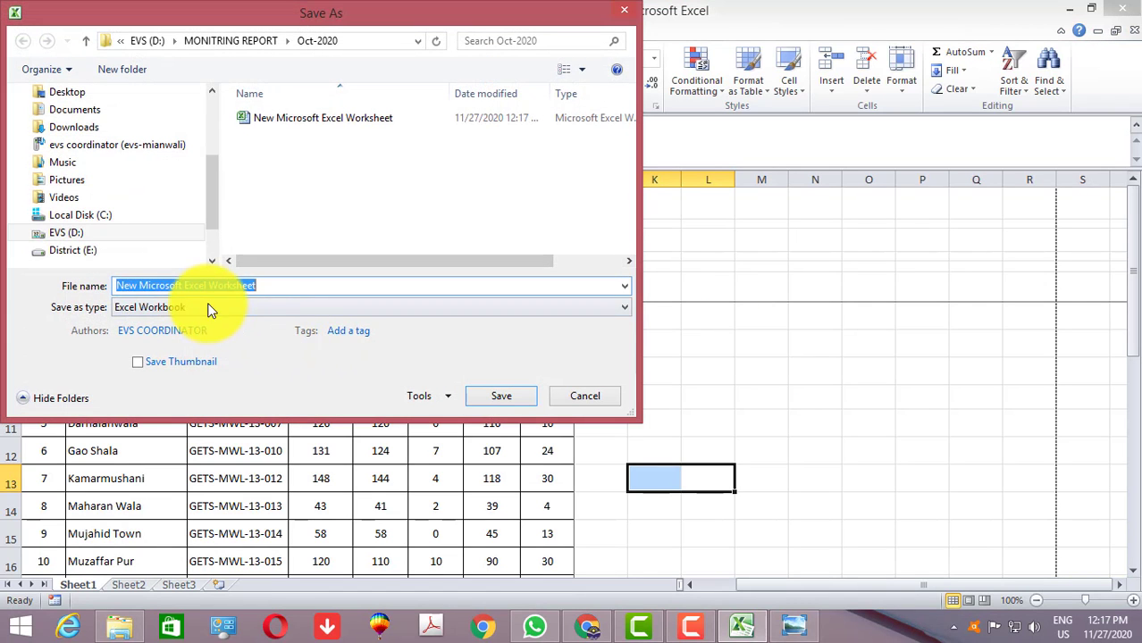
pyautogui.click(208, 308)
pyautogui.click(203, 308)
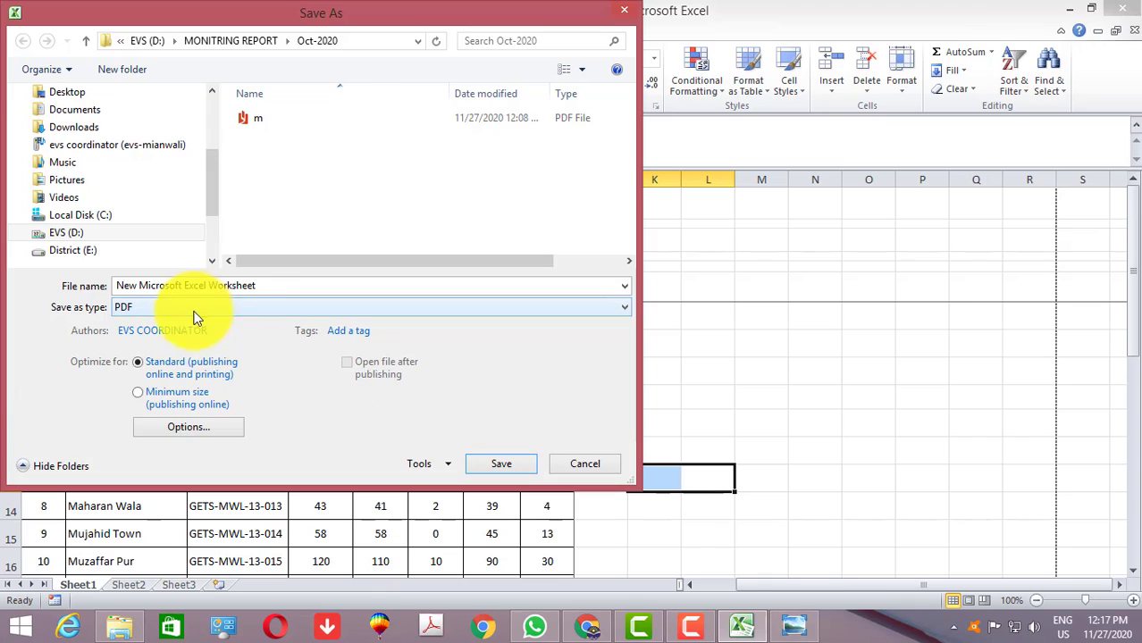
pyautogui.click(264, 290)
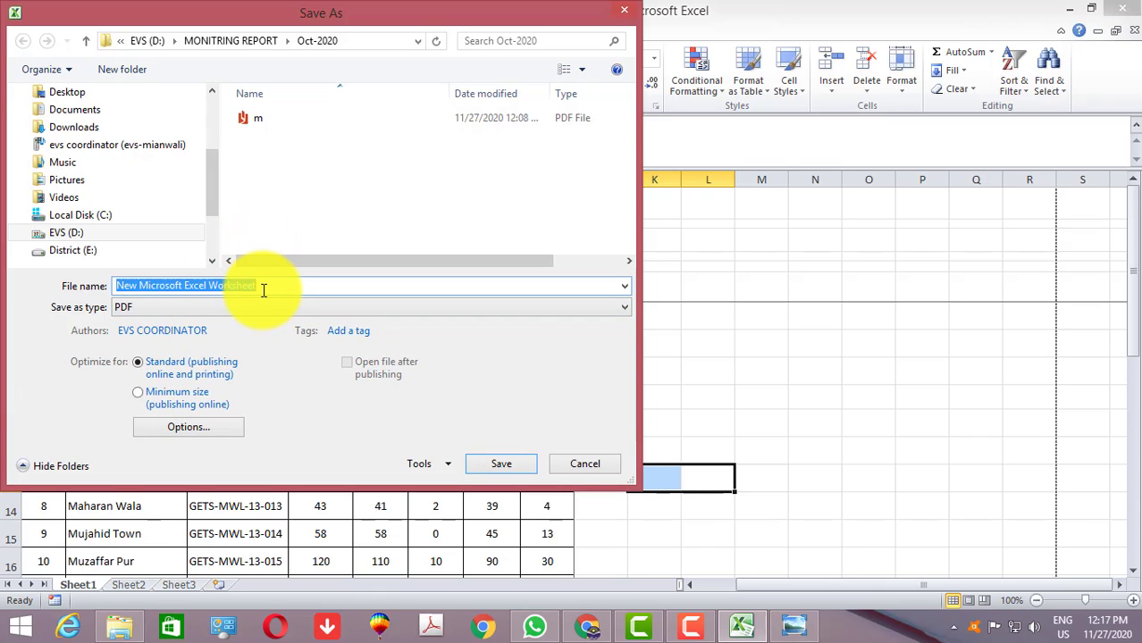
pyautogui.write('Mo')
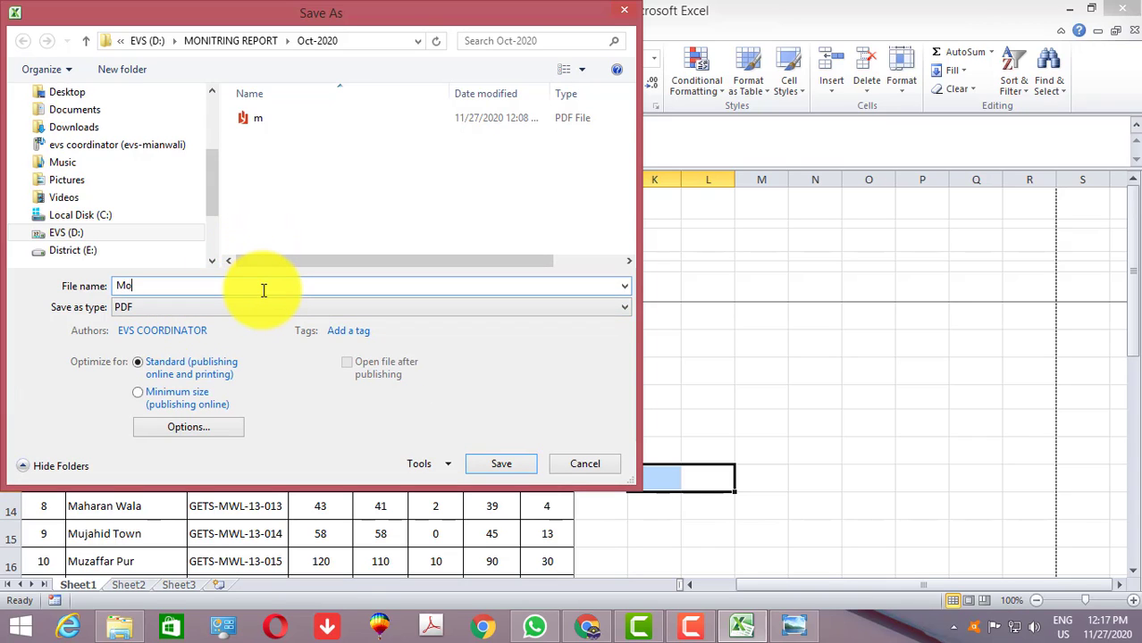
pyautogui.write('toring Data 2020')
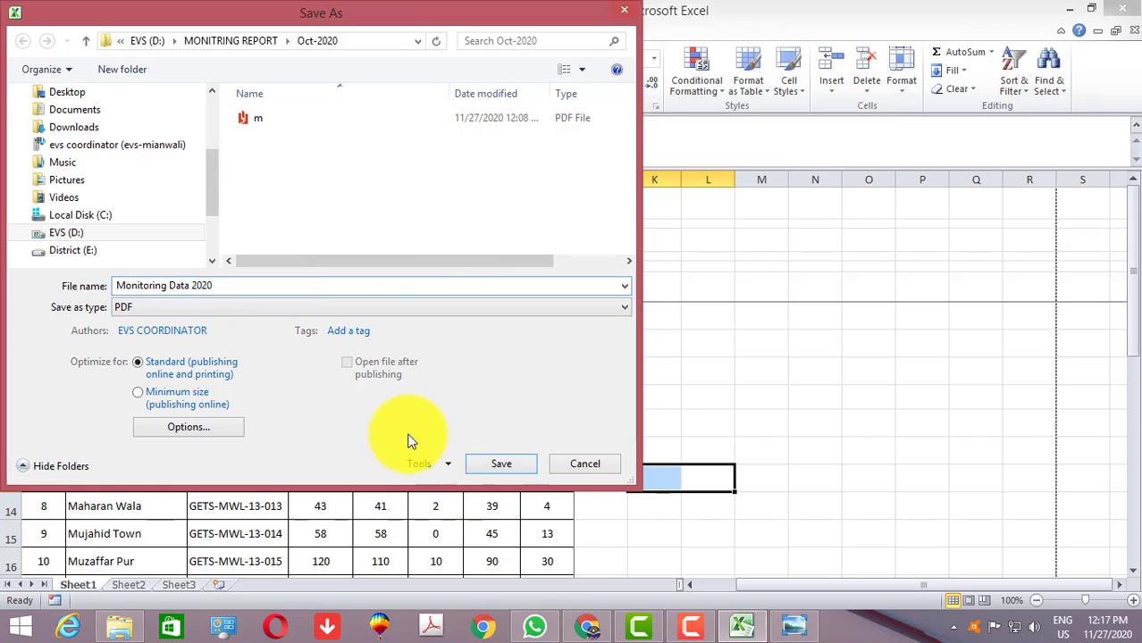
pyautogui.click(500, 474)
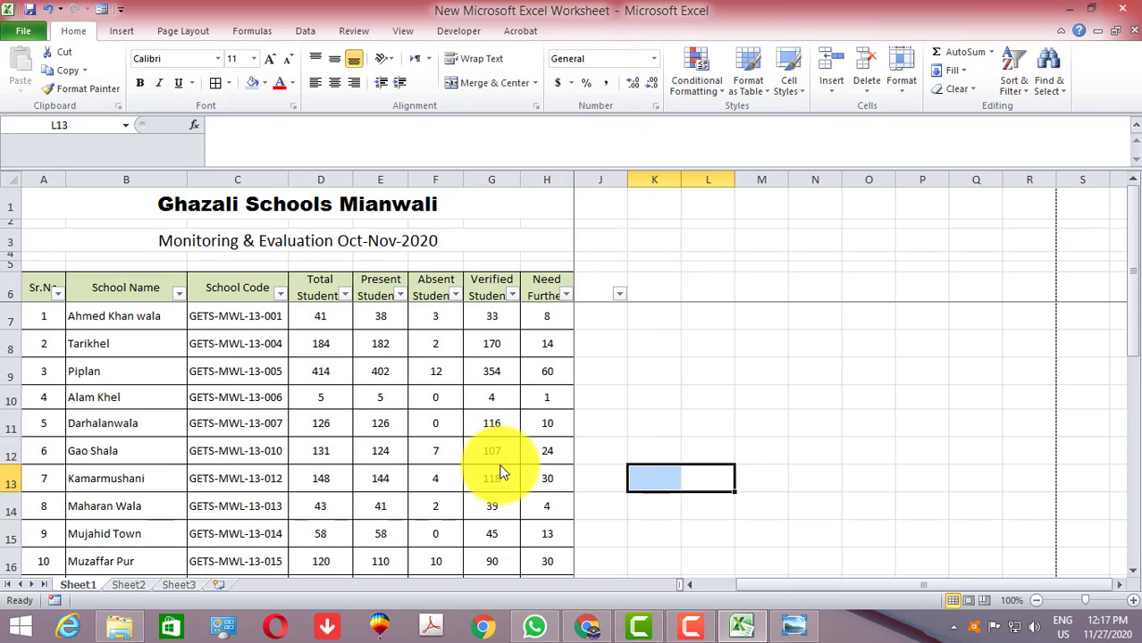
pyautogui.click(703, 425)
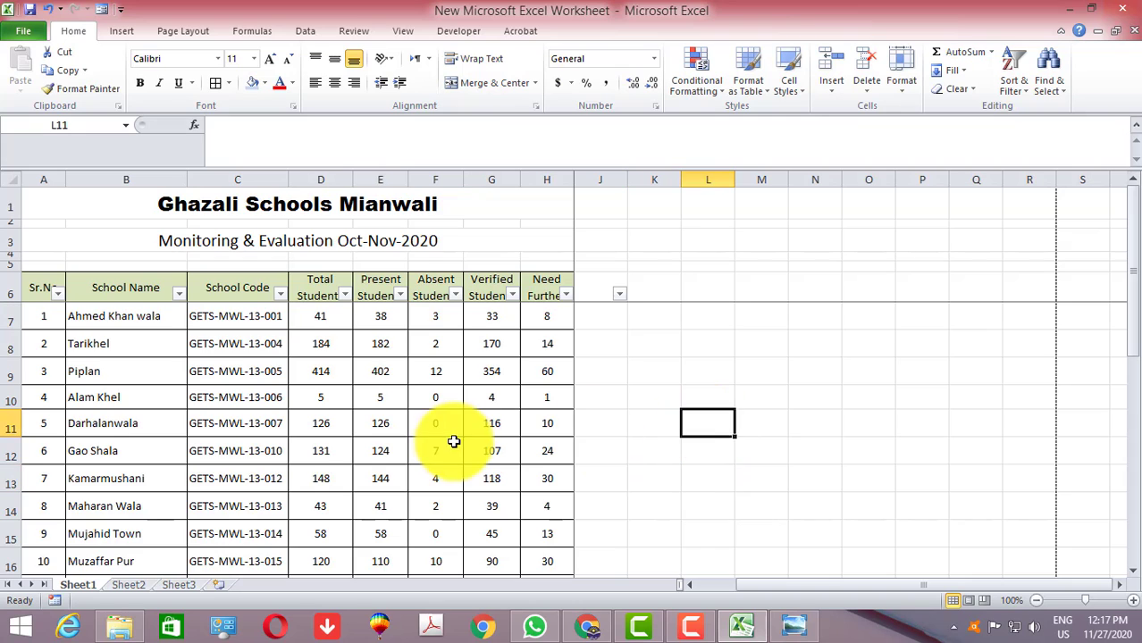
pyautogui.scroll(-4, 451, 438)
# Open Monitoring Data 2020.pdf from the Oct-2020 folder, confirm it's one page, and close Reader
pyautogui.click(119, 625)
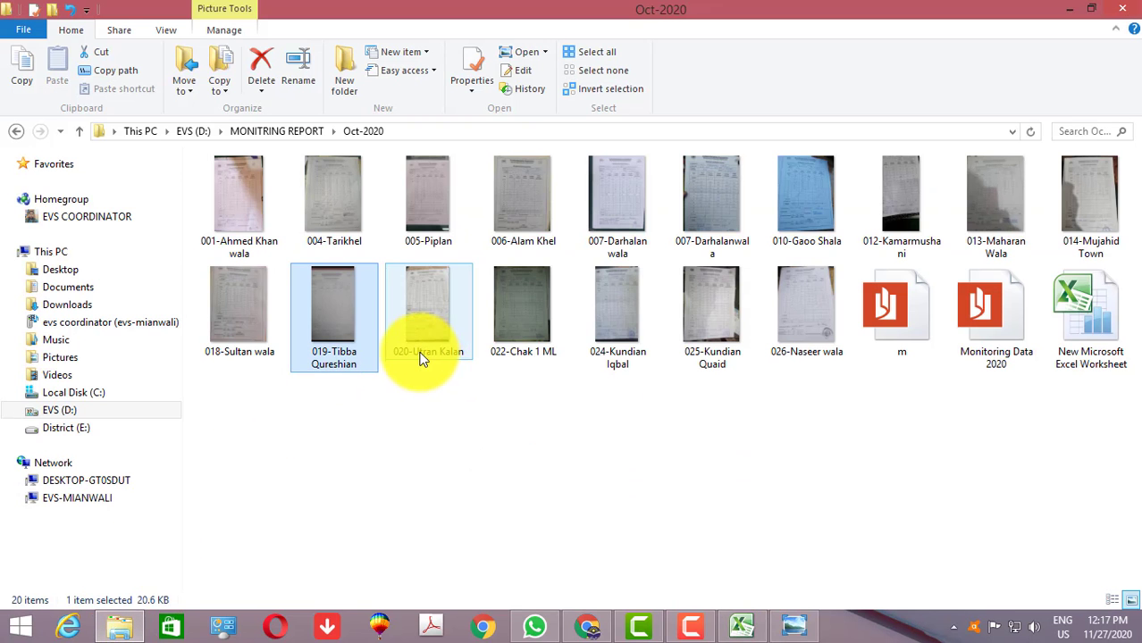
pyautogui.click(986, 325)
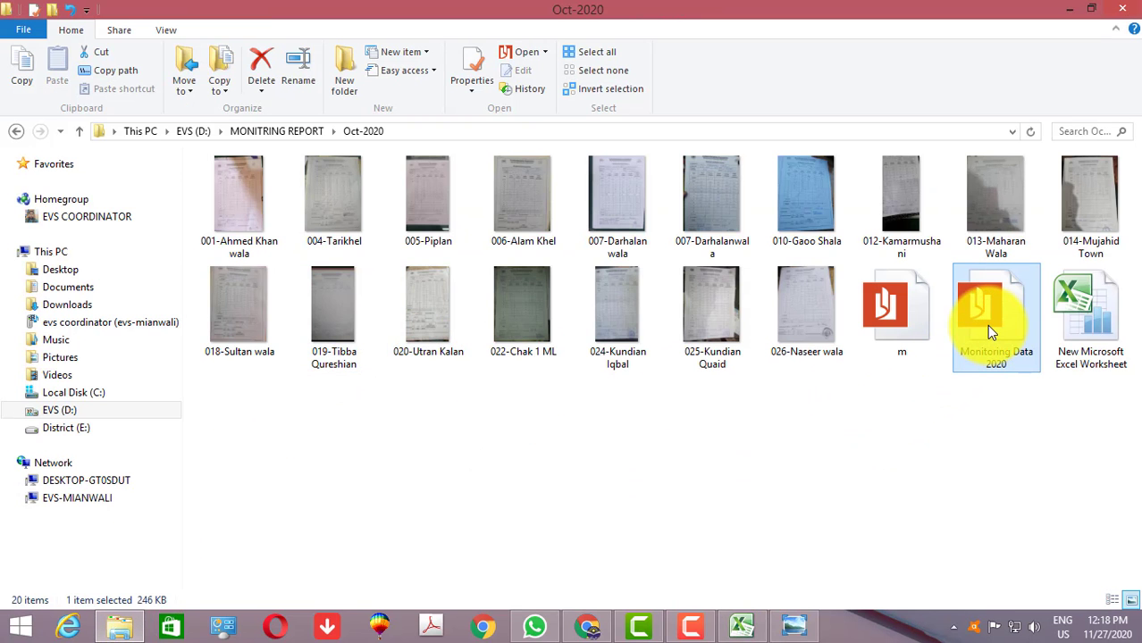
pyautogui.doubleClick(987, 324)
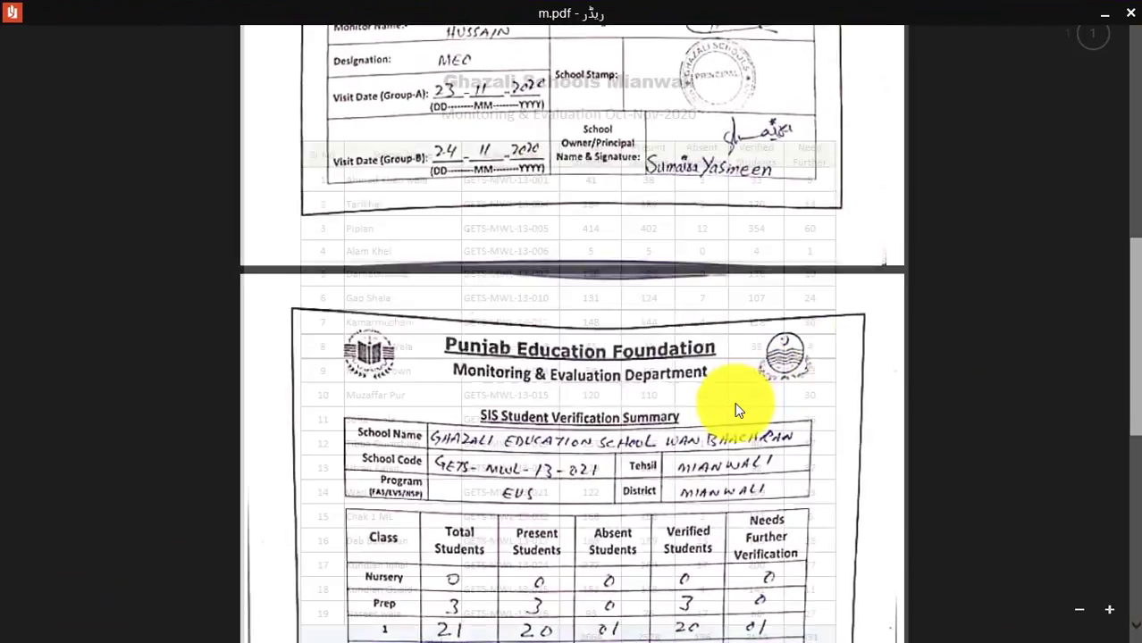
pyautogui.scroll(-10, 734, 403)
pyautogui.scroll(-5, 589, 387)
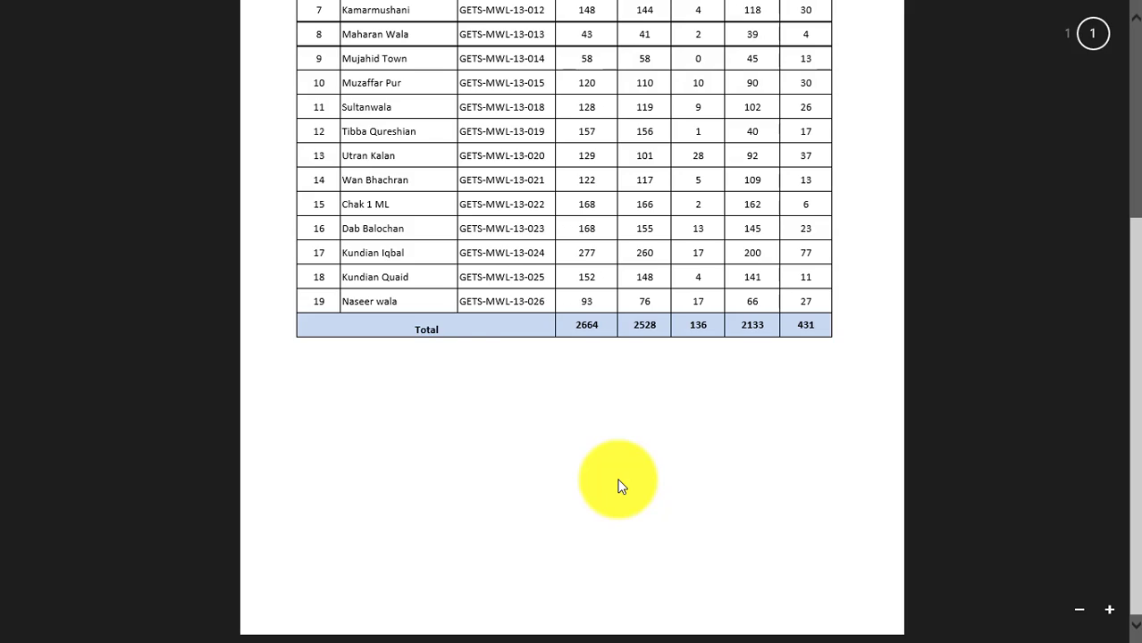
pyautogui.scroll(5, 622, 487)
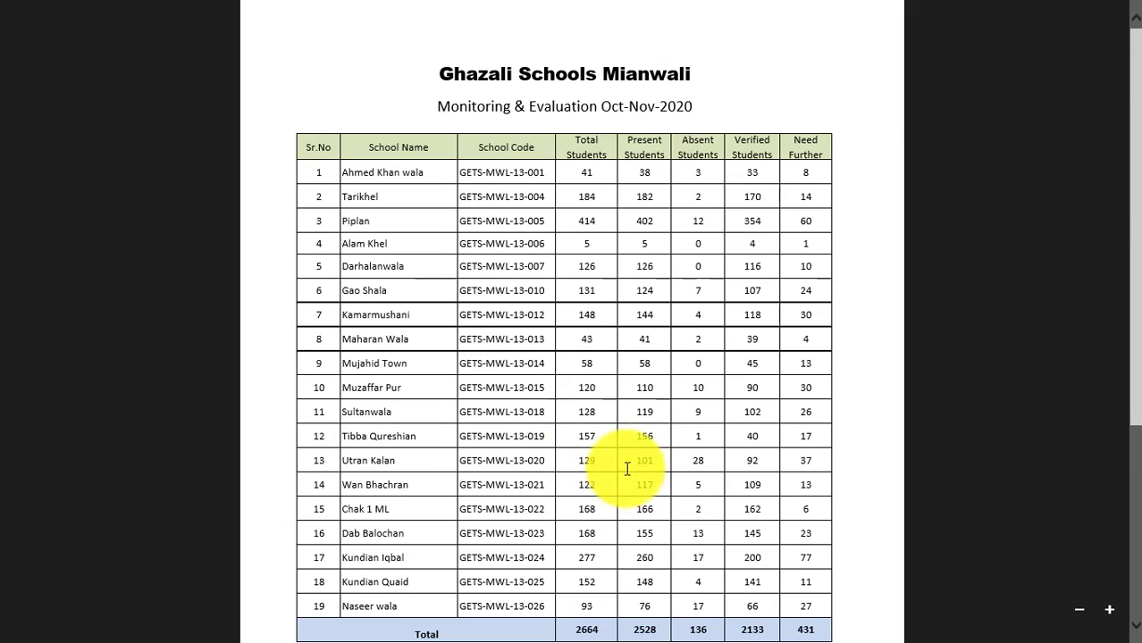
pyautogui.moveTo(586, 387); pyautogui.dragTo(595, 388)
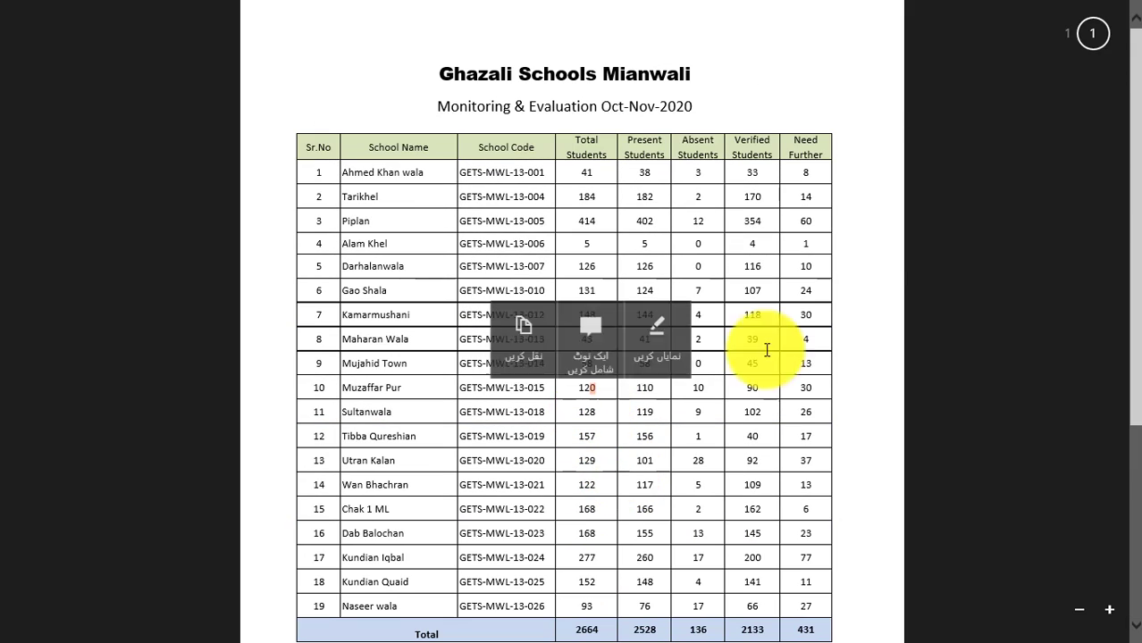
pyautogui.click(1128, 11)
pyautogui.click(738, 628)
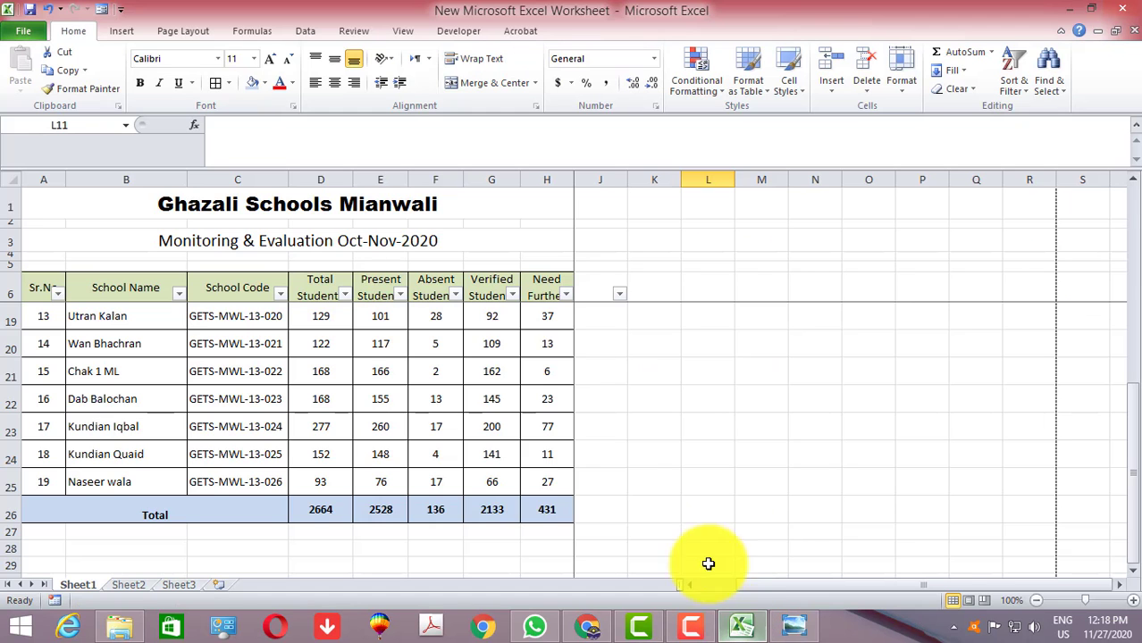
pyautogui.click(653, 439)
pyautogui.scroll(4, 420, 385)
pyautogui.click(23, 31)
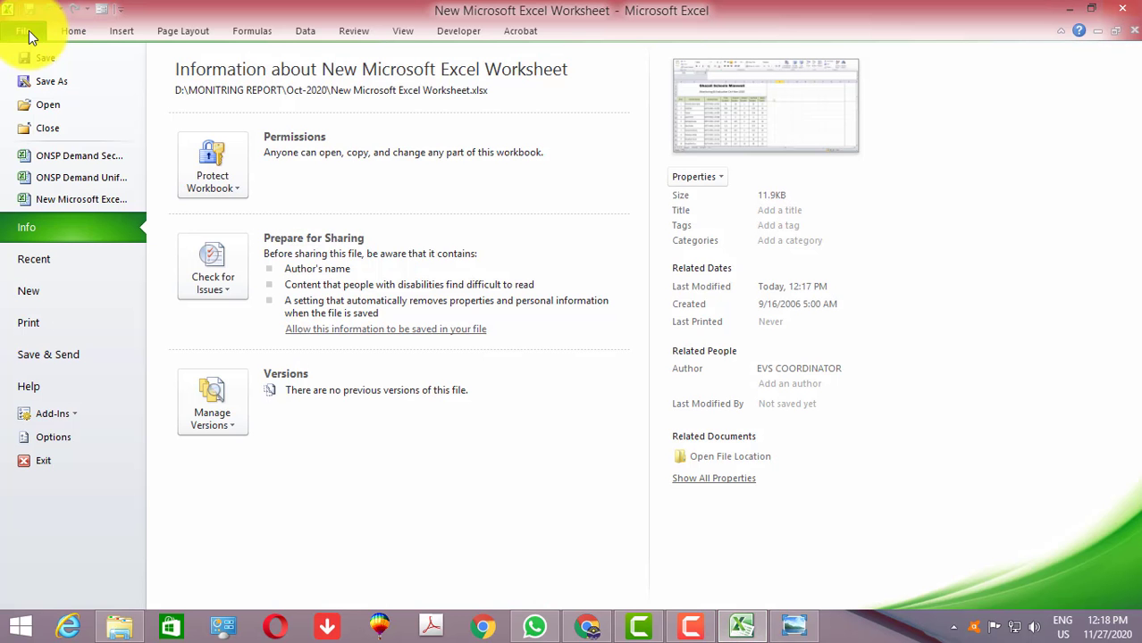
pyautogui.click(51, 322)
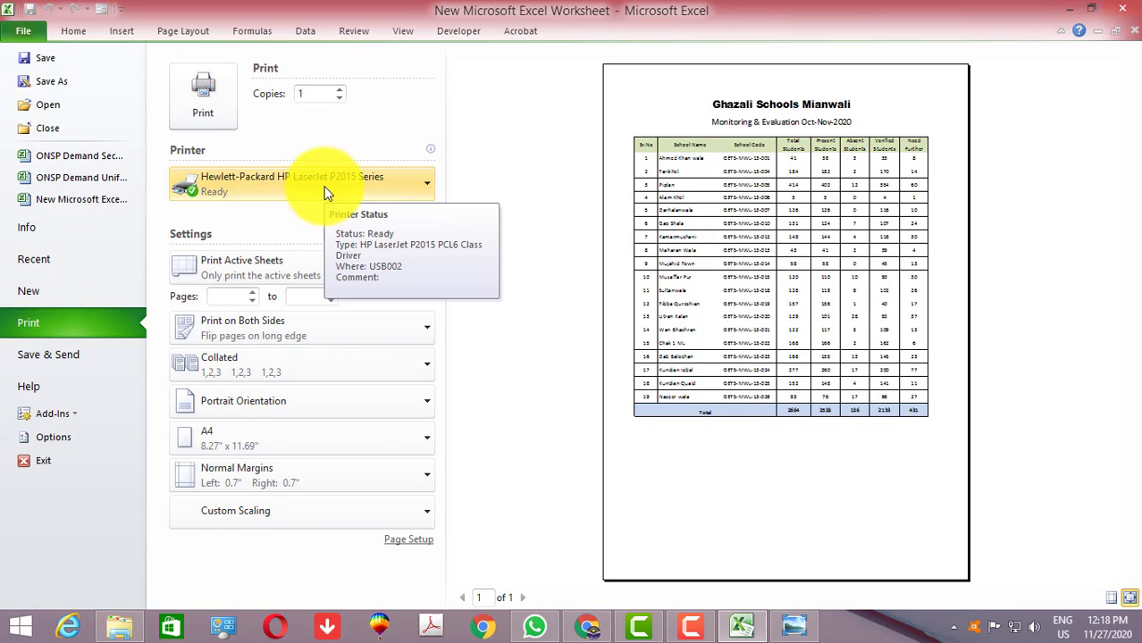
pyautogui.click(201, 96)
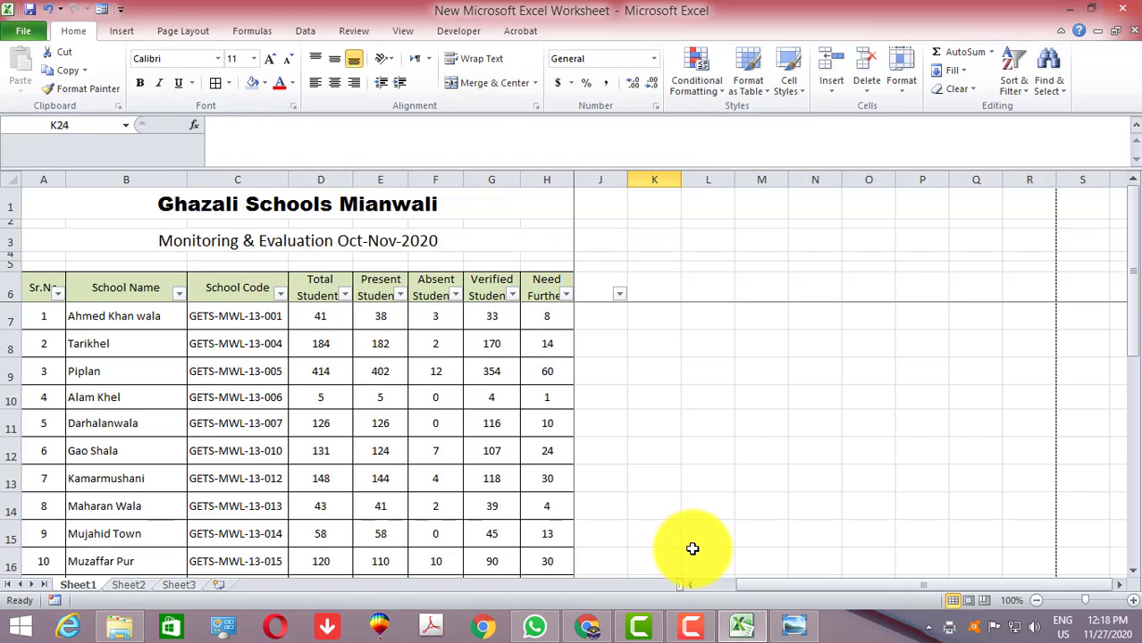
pyautogui.click(332, 443)
pyautogui.scroll(-3, 355, 441)
pyautogui.click(645, 459)
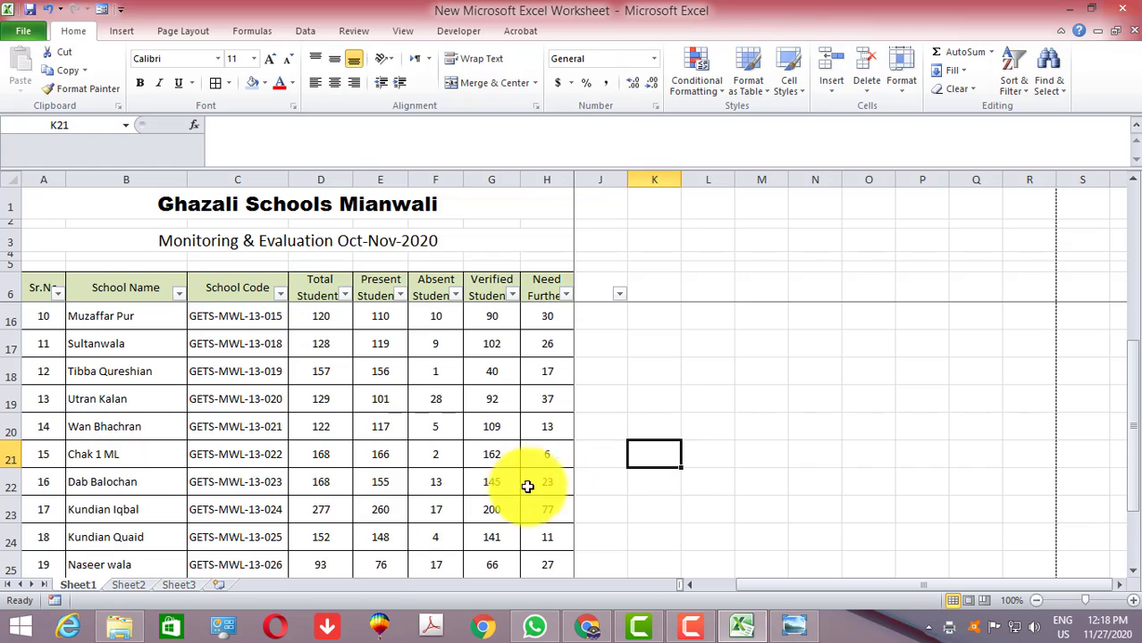
pyautogui.scroll(-3, 332, 475)
pyautogui.scroll(6, 304, 460)
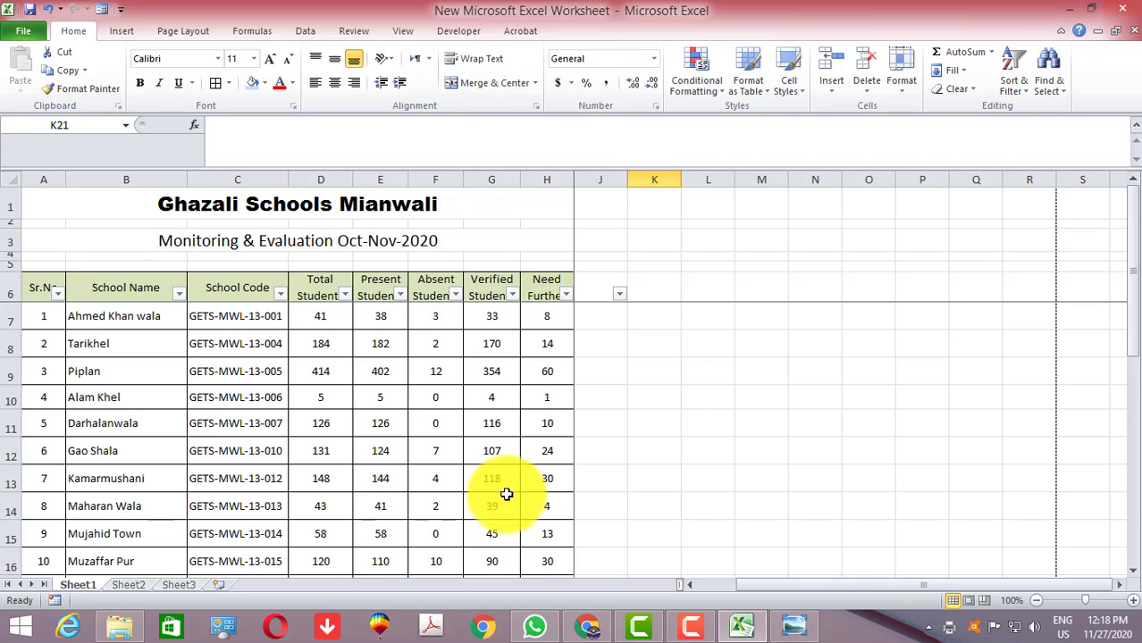
pyautogui.click(691, 625)
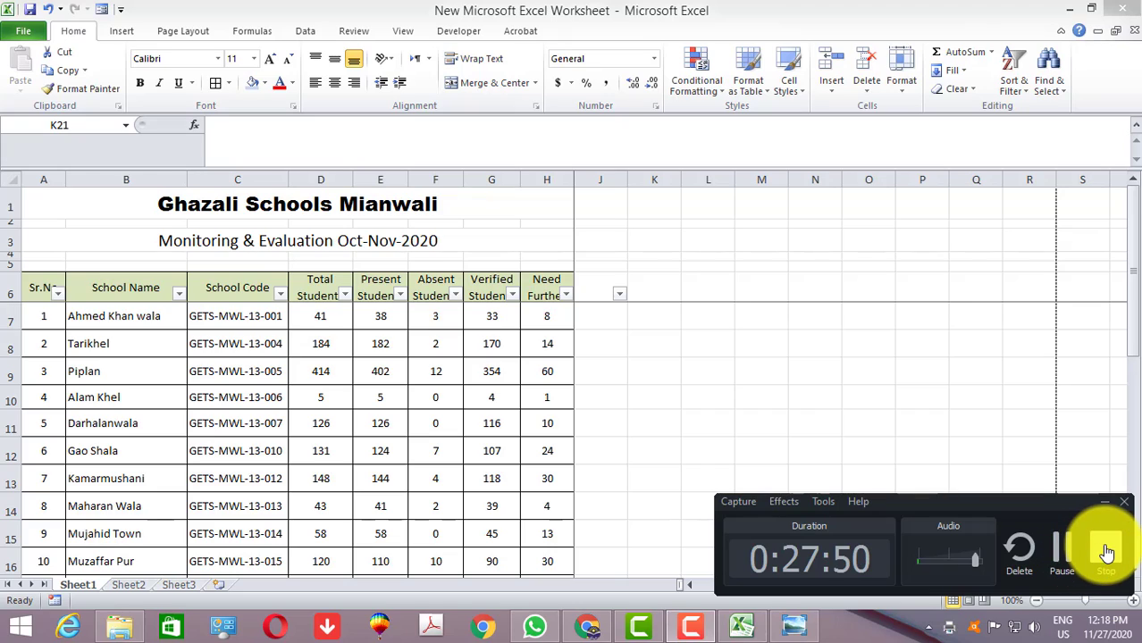